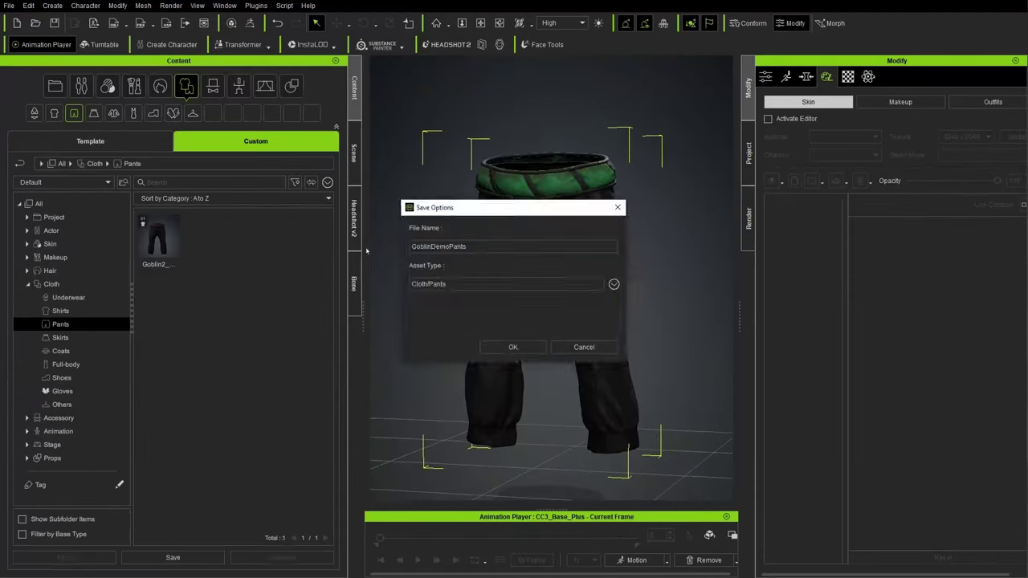
Step: Save the pants as GoblinDemoPants with the asset type Cloth/Pants
{"action": "key", "text": "Return"}
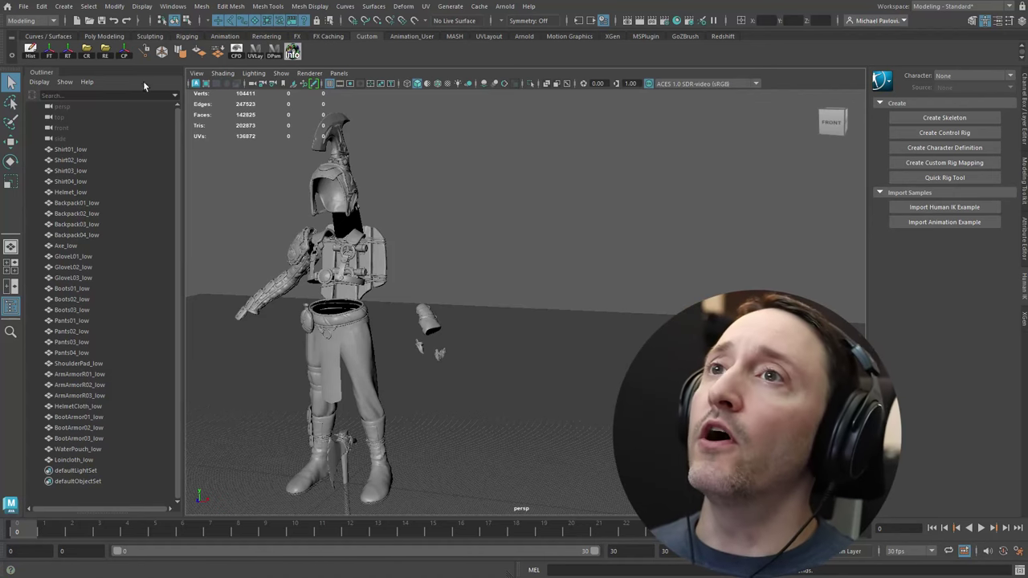
Step: Switch to Maya and examine the separate Shirt01_low to Shirt04_low meshes on the character one by one
{"action": "left_click", "coordinate": [71, 150]}
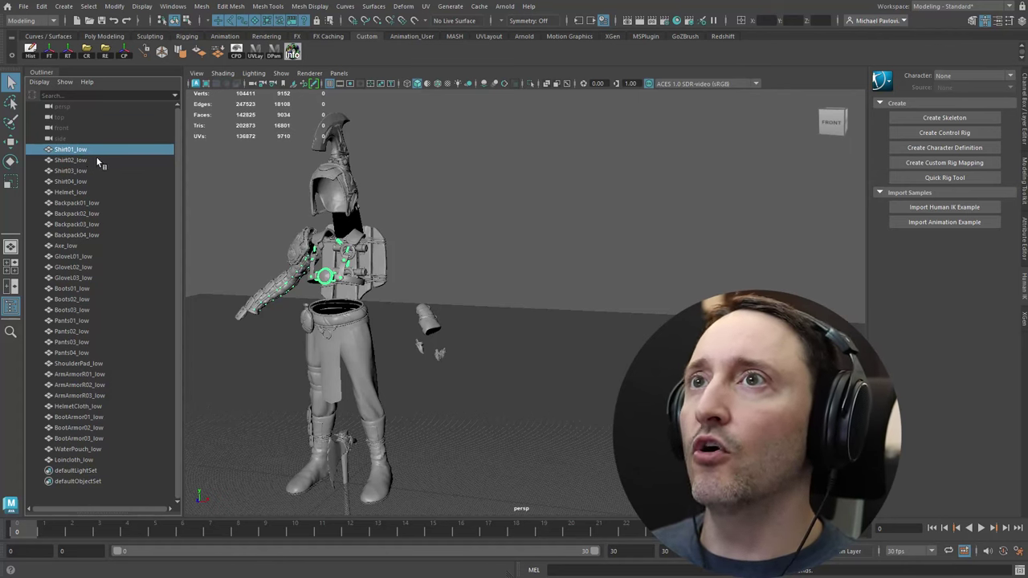
{"action": "left_click", "coordinate": [77, 163]}
{"action": "left_click", "coordinate": [77, 172]}
{"action": "left_click", "coordinate": [77, 182]}
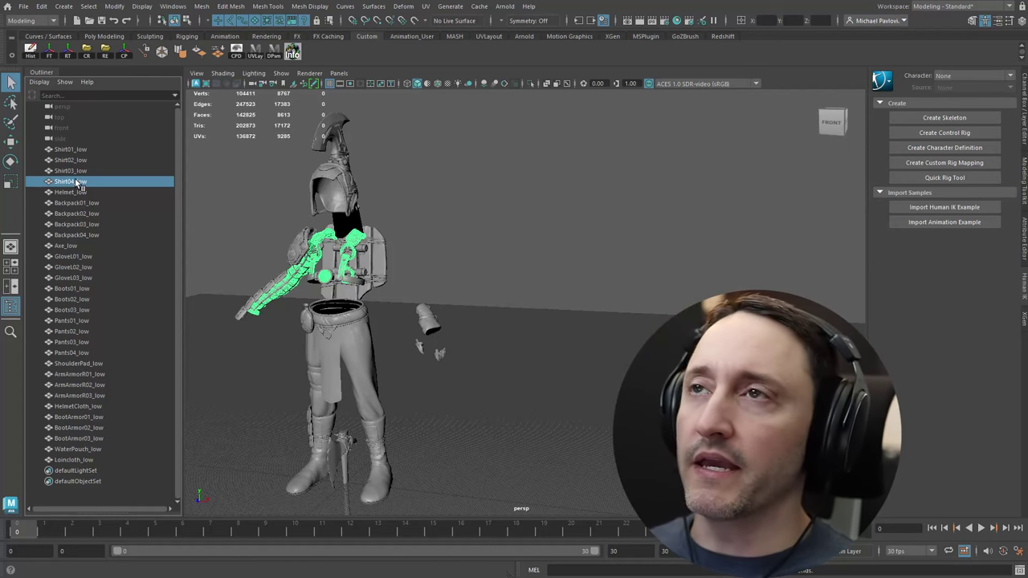
{"action": "left_click_drag", "start_coordinate": [430, 224], "coordinate": [395, 209], "text": "alt"}
{"action": "middle_click_drag", "start_coordinate": [395, 209], "coordinate": [450, 197], "text": "alt"}
{"action": "right_click_drag", "start_coordinate": [450, 197], "coordinate": [454, 289], "text": "alt"}
{"action": "left_click_drag", "start_coordinate": [381, 249], "coordinate": [449, 249], "text": "alt"}
{"action": "middle_click_drag", "start_coordinate": [381, 249], "coordinate": [411, 255], "text": "alt"}
{"action": "right_click_drag", "start_coordinate": [426, 249], "coordinate": [411, 233], "text": "alt"}
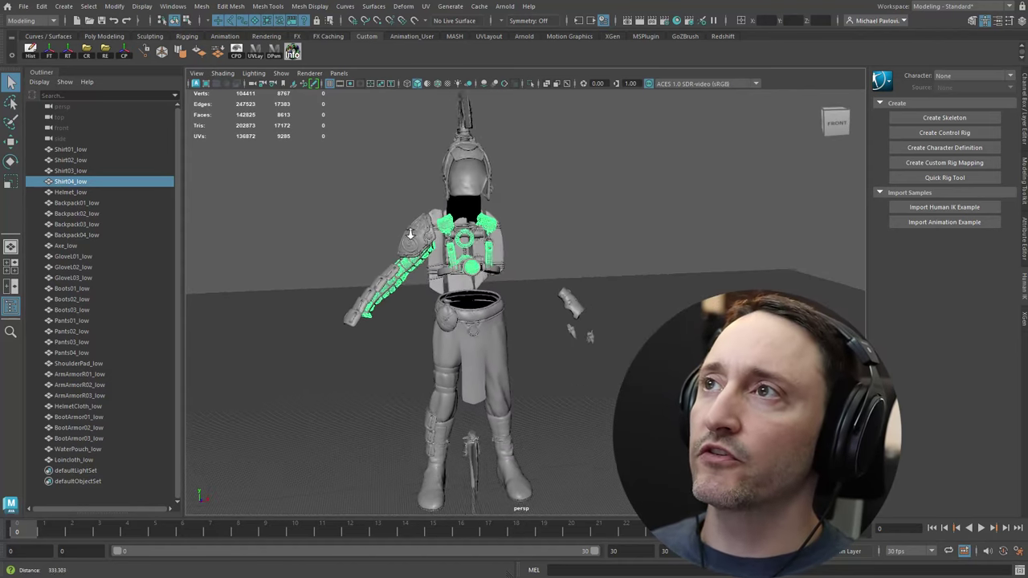
{"action": "left_click_drag", "start_coordinate": [410, 233], "coordinate": [391, 236], "text": "alt"}
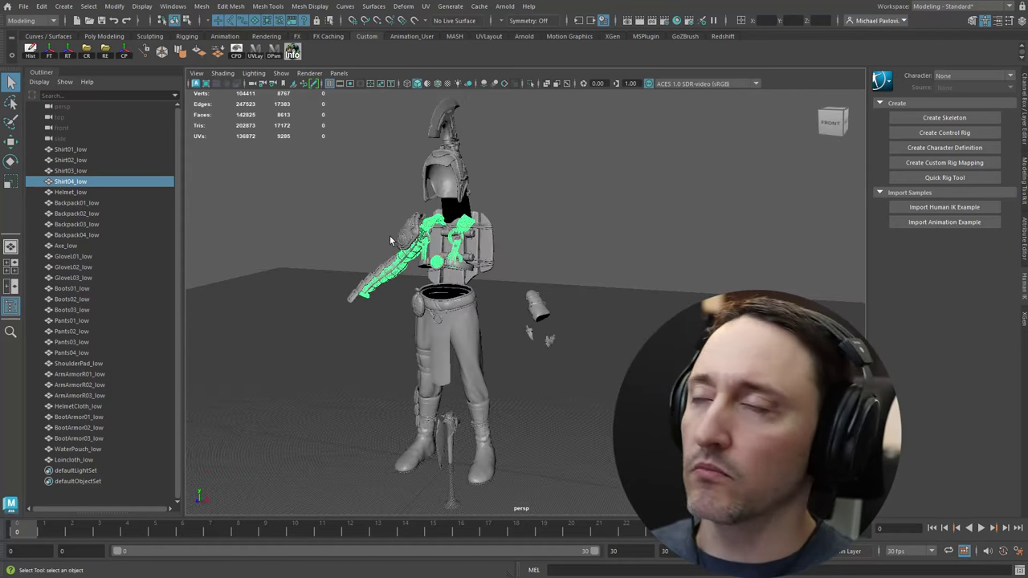
{"action": "right_click_drag", "start_coordinate": [398, 244], "coordinate": [399, 224], "text": "alt"}
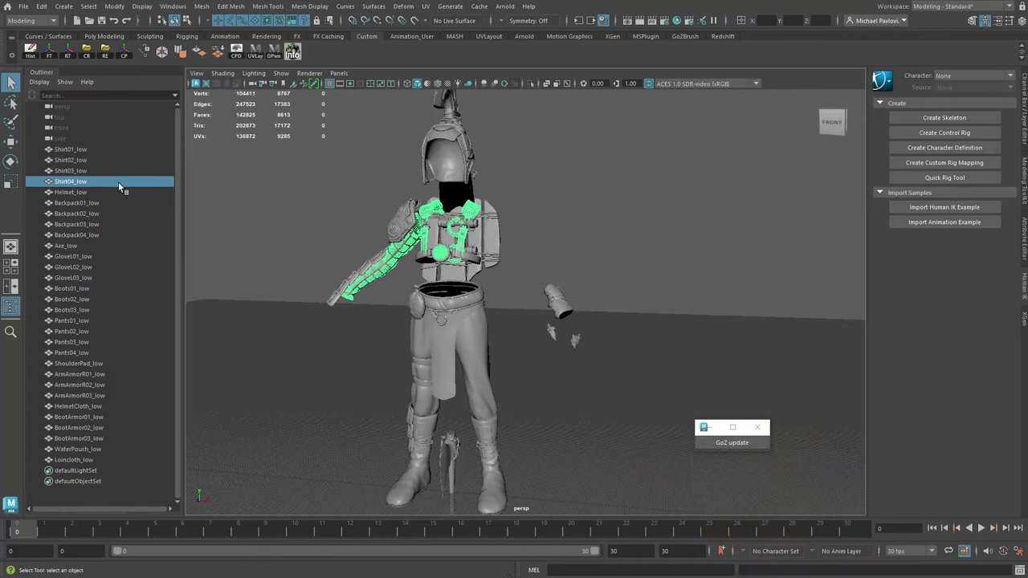
Step: Combine Shirt01_low, Shirt02_low, Shirt03_low and Shirt04_low into a single mesh
{"action": "left_click", "coordinate": [80, 150]}
{"action": "left_click", "coordinate": [76, 181], "text": "shift"}
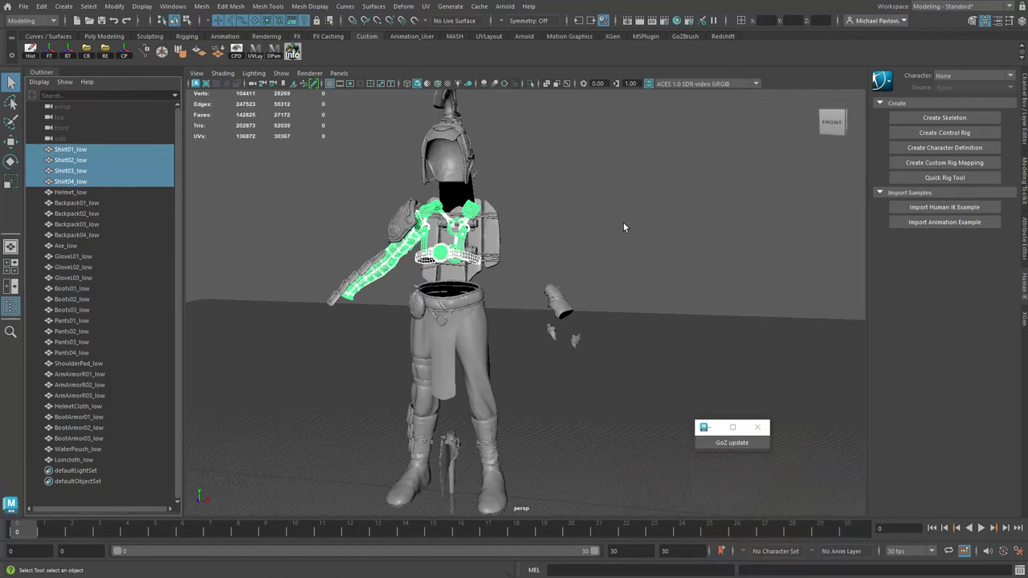
{"action": "right_click", "coordinate": [613, 202], "text": "shift"}
{"action": "right_click_drag", "start_coordinate": [614, 206], "coordinate": [593, 428], "text": "shift"}
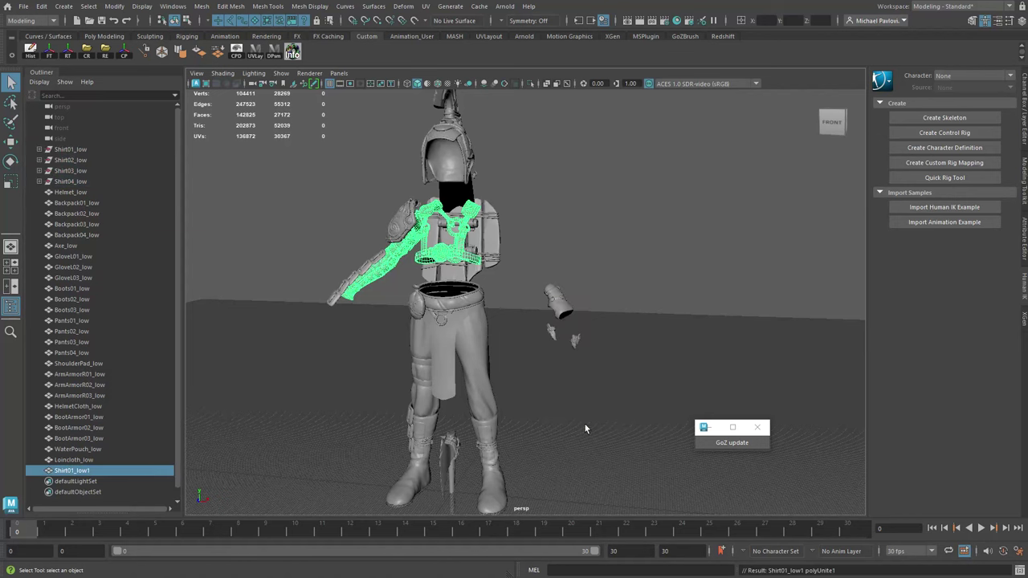
Step: Delete the combined shirt mesh's construction history, and freeze and reset its transformations
{"action": "left_click", "coordinate": [31, 50]}
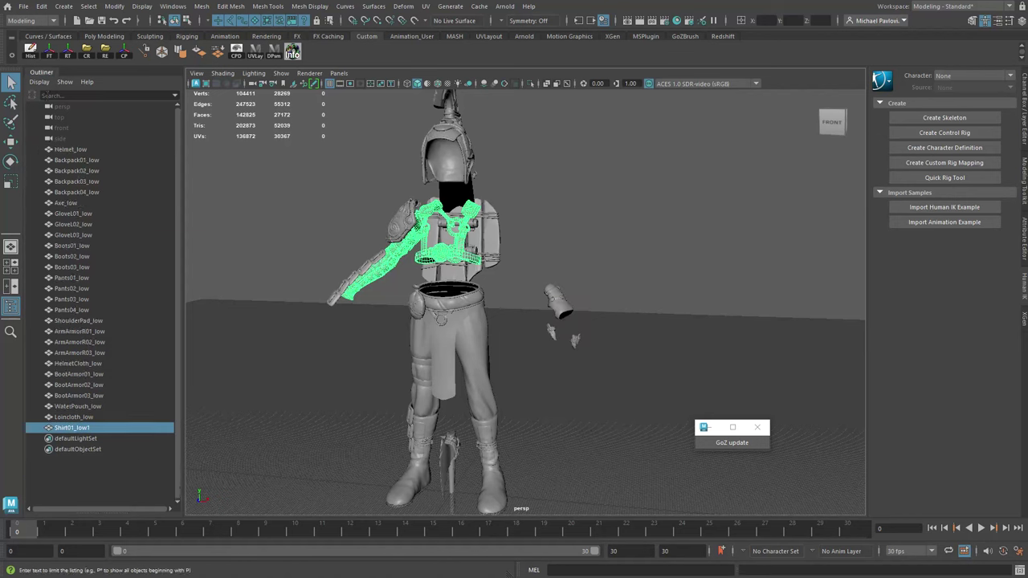
{"action": "left_click", "coordinate": [50, 53]}
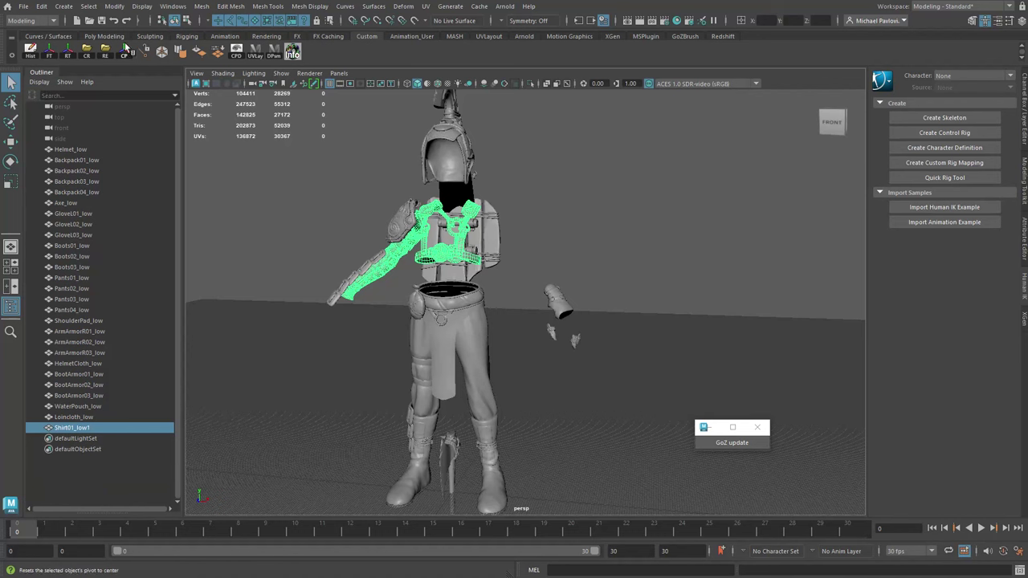
{"action": "left_click", "coordinate": [116, 6]}
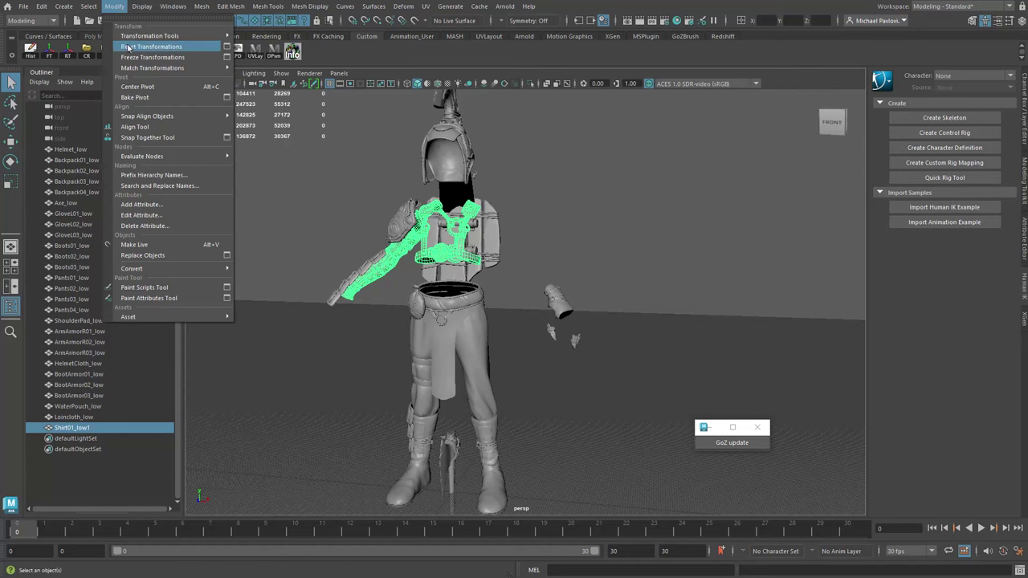
{"action": "left_click", "coordinate": [151, 47]}
{"action": "left_click", "coordinate": [36, 6]}
{"action": "left_click_drag", "start_coordinate": [278, 324], "coordinate": [286, 307], "text": "alt"}
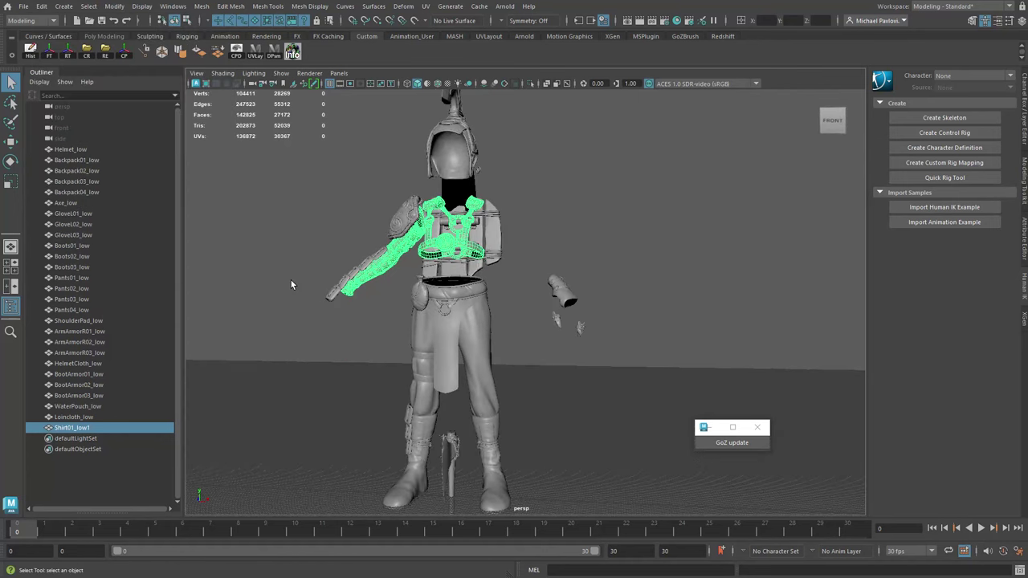
Step: Soften all the edge normals of the combined shirt mesh
{"action": "left_click", "coordinate": [319, 8]}
{"action": "left_click", "coordinate": [329, 137]}
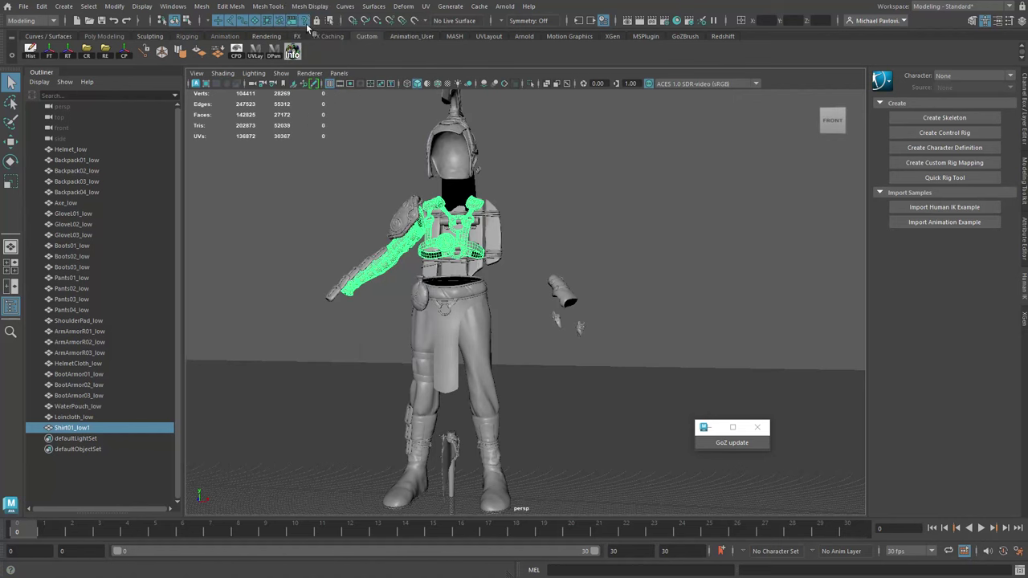
{"action": "left_click", "coordinate": [305, 8]}
{"action": "left_click", "coordinate": [319, 67]}
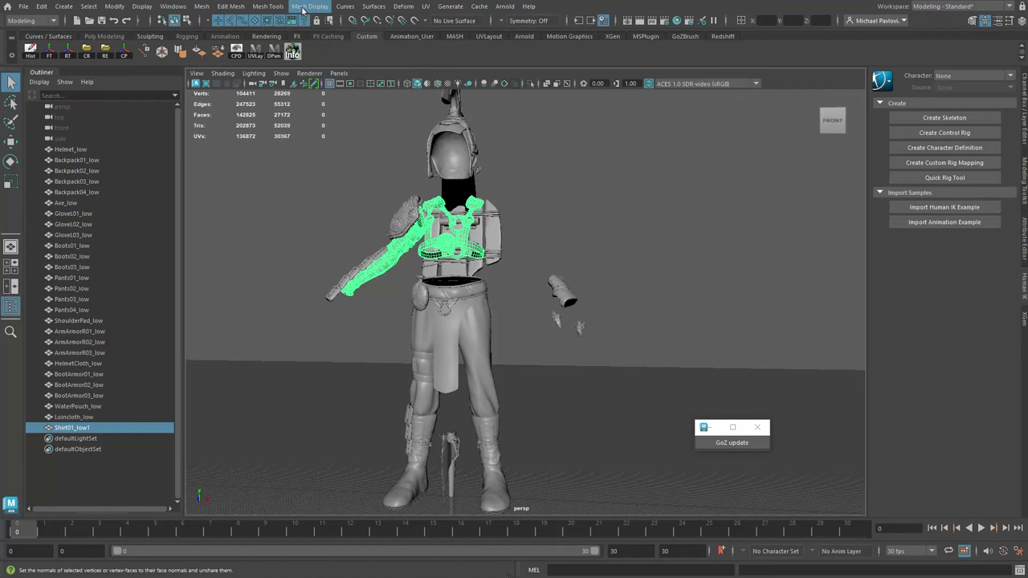
{"action": "left_click", "coordinate": [310, 6]}
{"action": "left_click", "coordinate": [314, 104]}
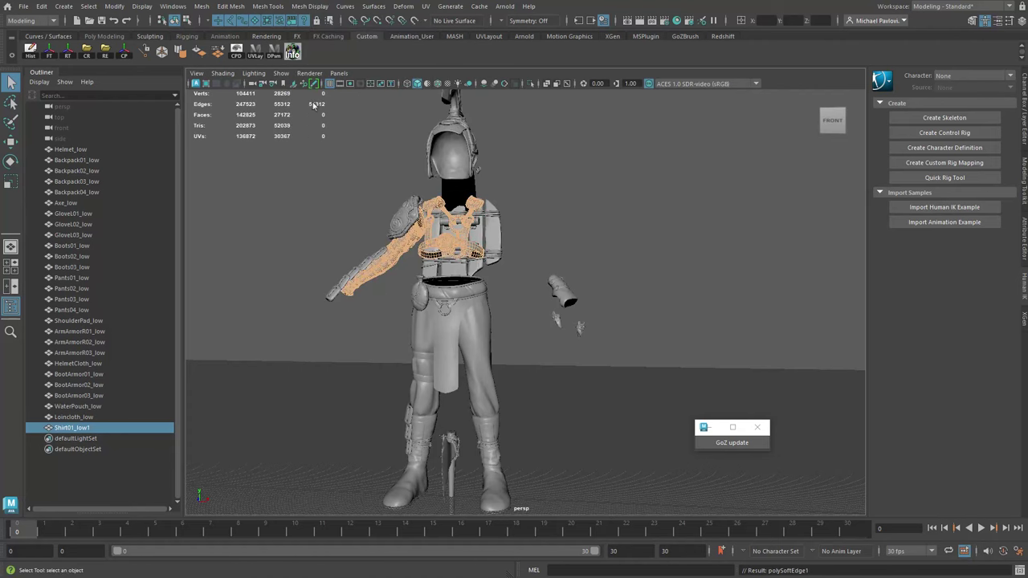
{"action": "left_click_drag", "start_coordinate": [623, 290], "coordinate": [613, 310], "text": "alt"}
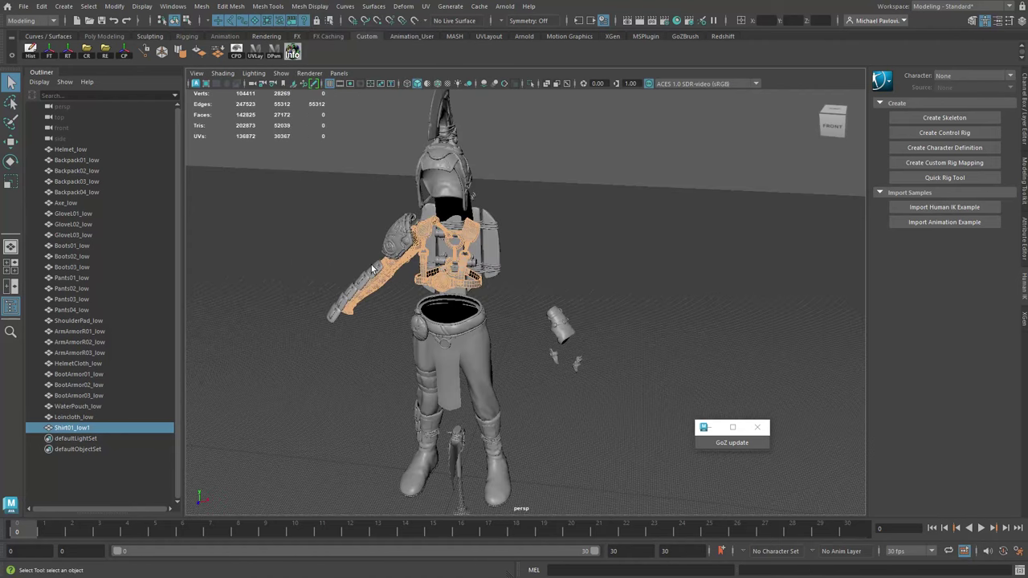
{"action": "left_click_drag", "start_coordinate": [267, 313], "coordinate": [270, 293], "text": "alt"}
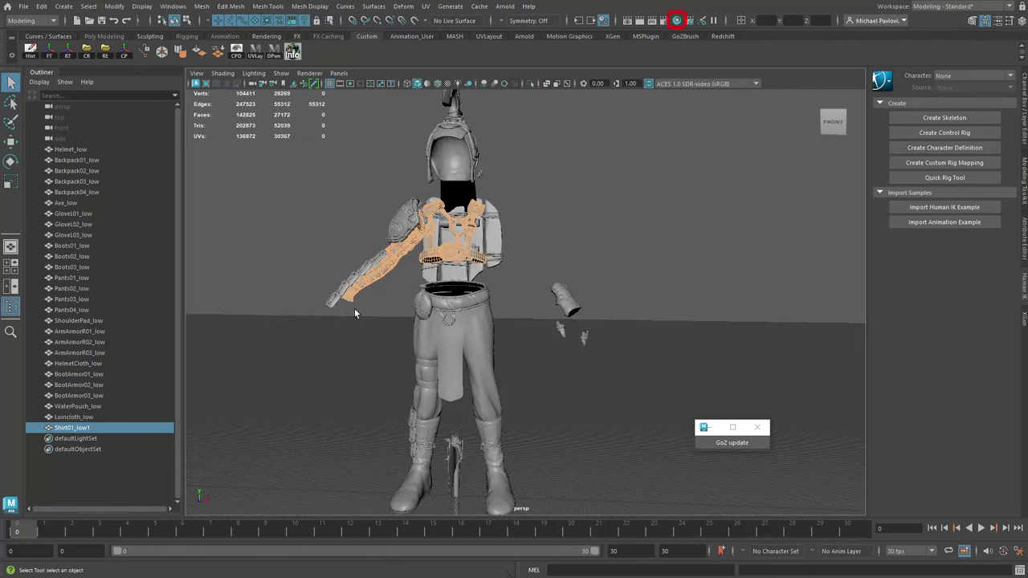
Step: Open the Hypershade and rename the Shirt material as Shirt_mat
{"action": "double_click", "coordinate": [75, 428]}
{"action": "left_click", "coordinate": [63, 428]}
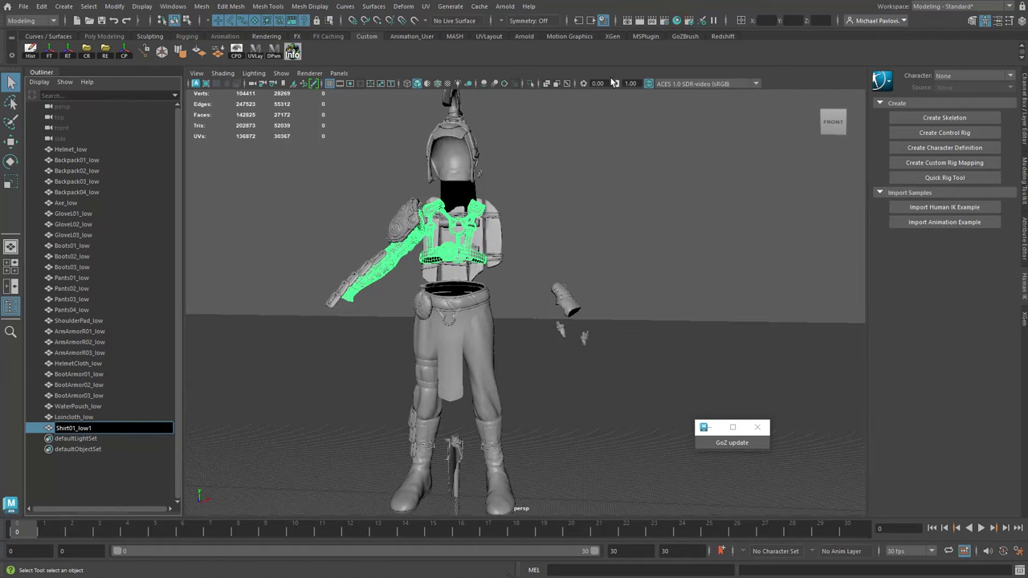
{"action": "left_click", "coordinate": [677, 21]}
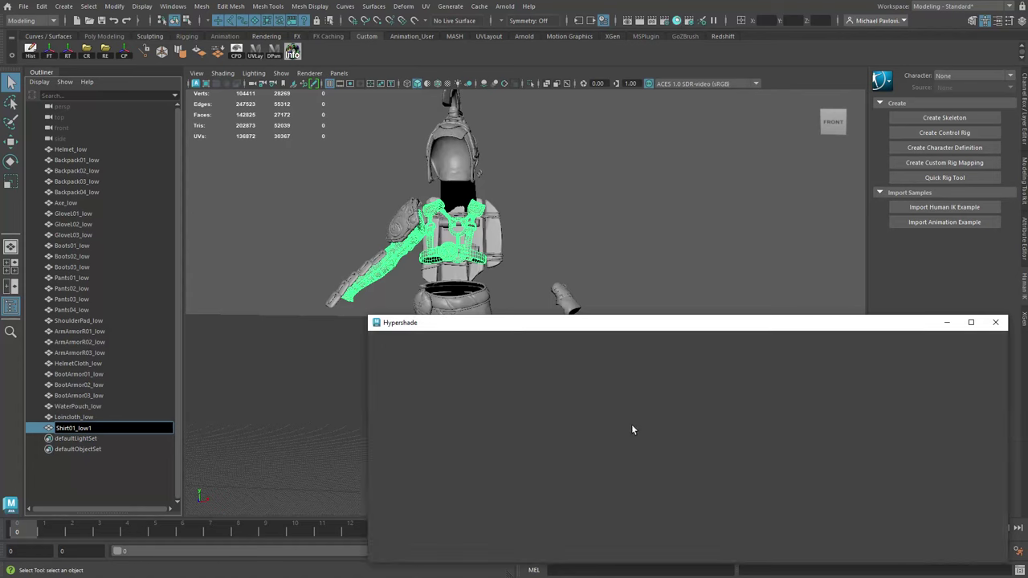
{"action": "scroll", "coordinate": [437, 430], "scroll_direction": "down", "scroll_amount": 1}
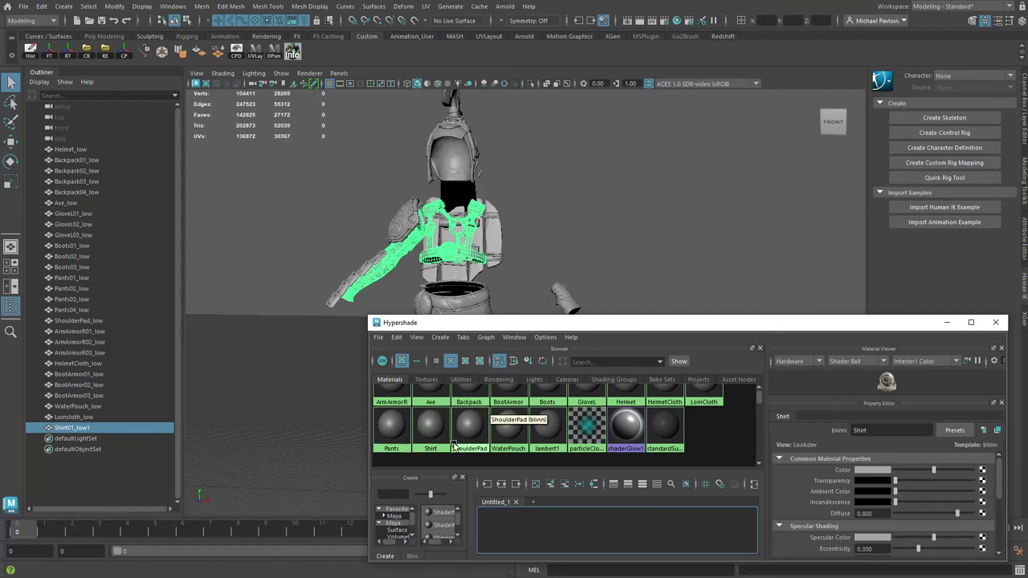
{"action": "double_click", "coordinate": [429, 434], "text": "ctrl"}
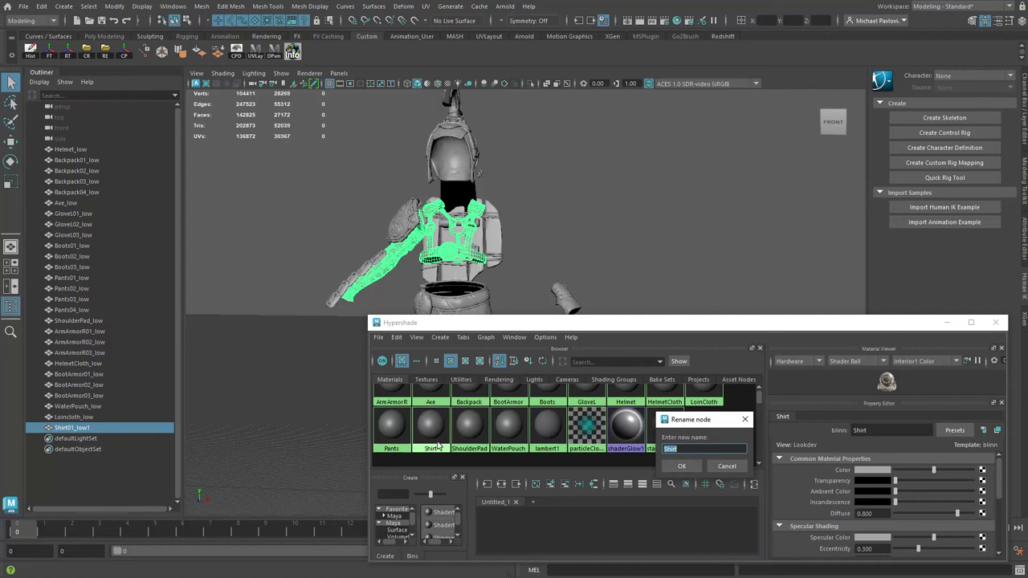
{"action": "type", "text": "_mat"}
{"action": "key", "text": "Return"}
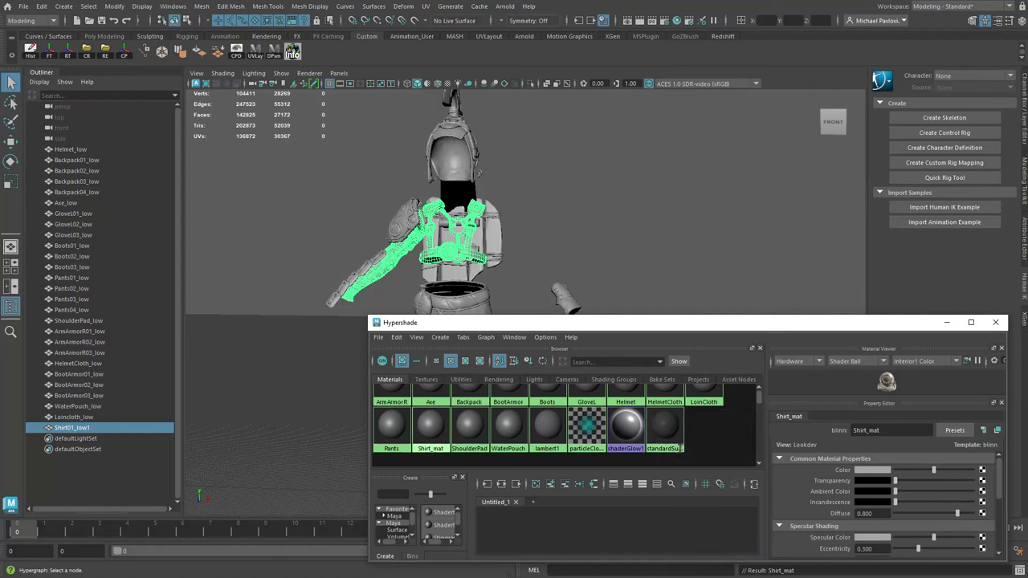
Step: Append _mat to the names of the other outfit materials, including ShoulderPad, Pants, LoinCloth, HelmetCloth, Boots, BootArmor, Backpack and Axe
{"action": "double_click", "coordinate": [468, 429], "text": "ctrl"}
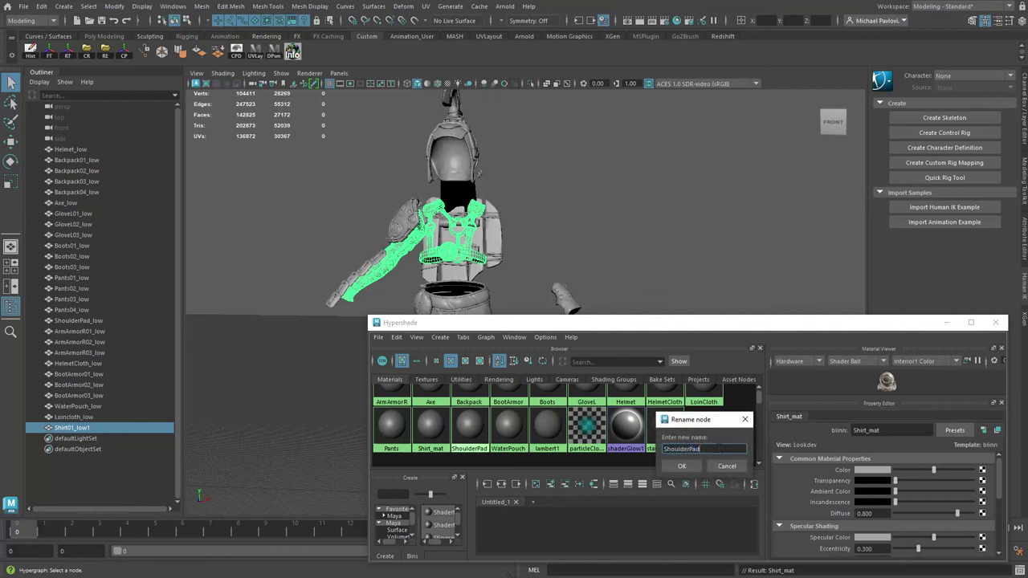
{"action": "type", "text": "_mat"}
{"action": "key", "text": "Return"}
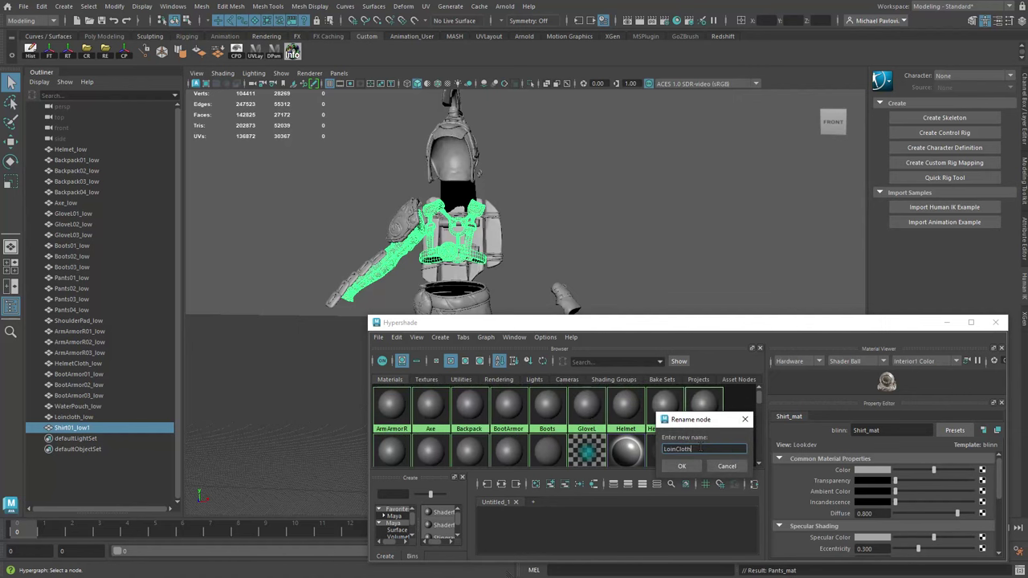
{"action": "key", "text": "Return"}
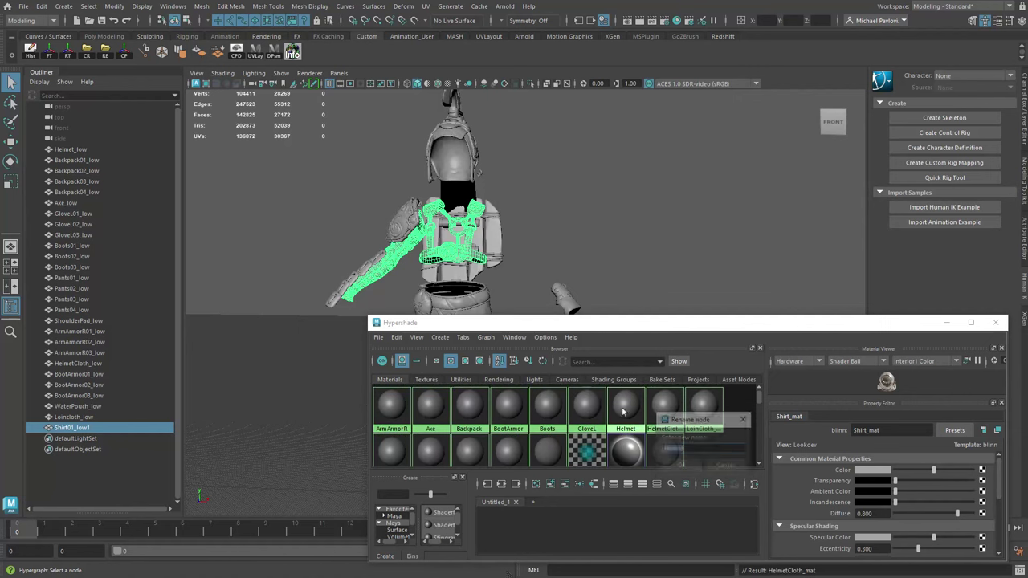
{"action": "double_click", "coordinate": [547, 428], "text": "ctrl"}
{"action": "type", "text": "_mat"}
{"action": "key", "text": "Return"}
{"action": "double_click", "coordinate": [508, 428], "text": "ctrl"}
{"action": "type", "text": "_mat"}
{"action": "key", "text": "Return"}
{"action": "double_click", "coordinate": [469, 428], "text": "ctrl"}
{"action": "type", "text": "_mat"}
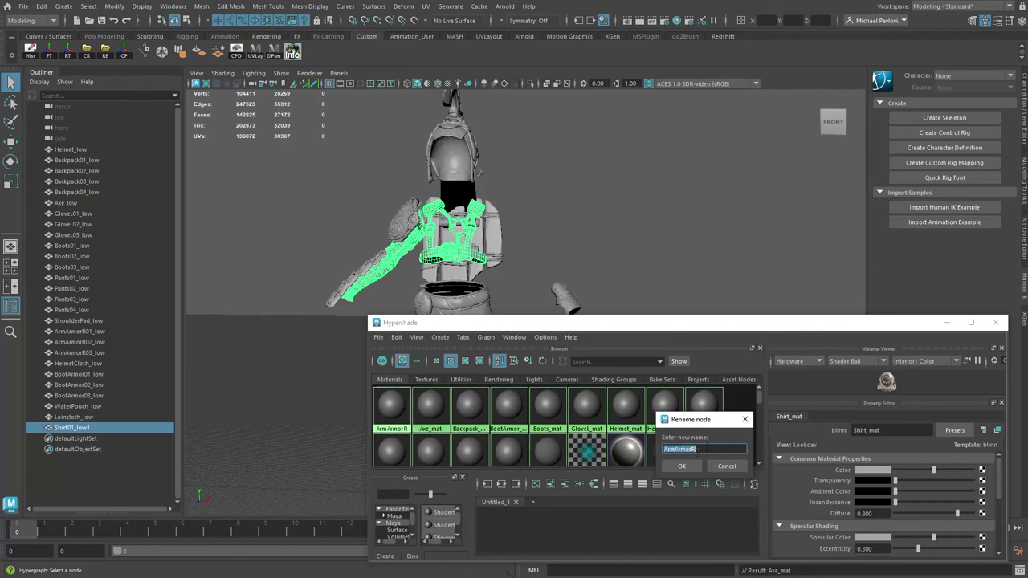
Step: Rename the combined Shirt01_low1 mesh as Shirt and find its matching Shirt_mat material
{"action": "double_click", "coordinate": [74, 427]}
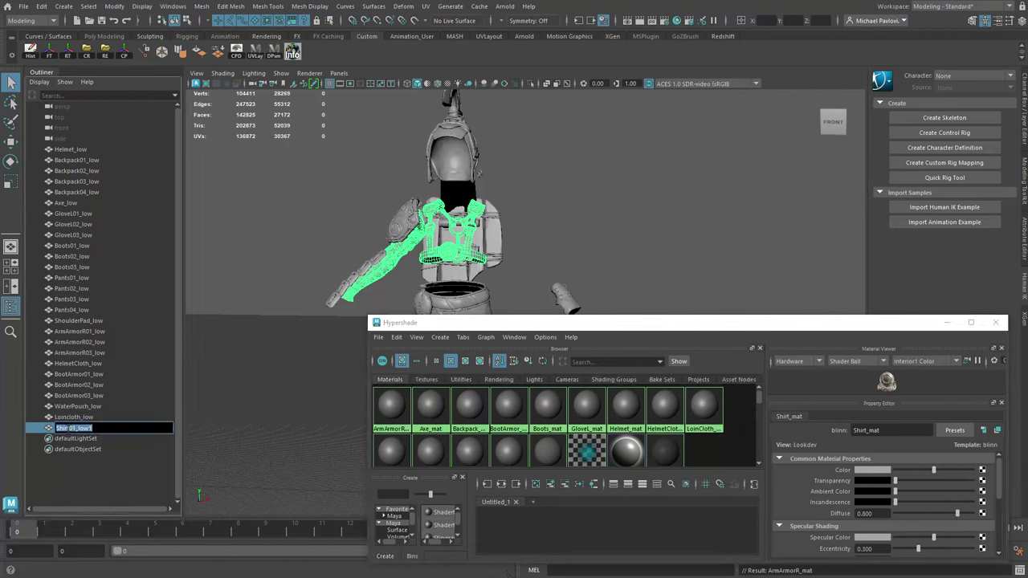
{"action": "left_click_drag", "start_coordinate": [69, 428], "coordinate": [99, 429]}
{"action": "key", "text": "BackSpace"}
{"action": "key", "text": "Return"}
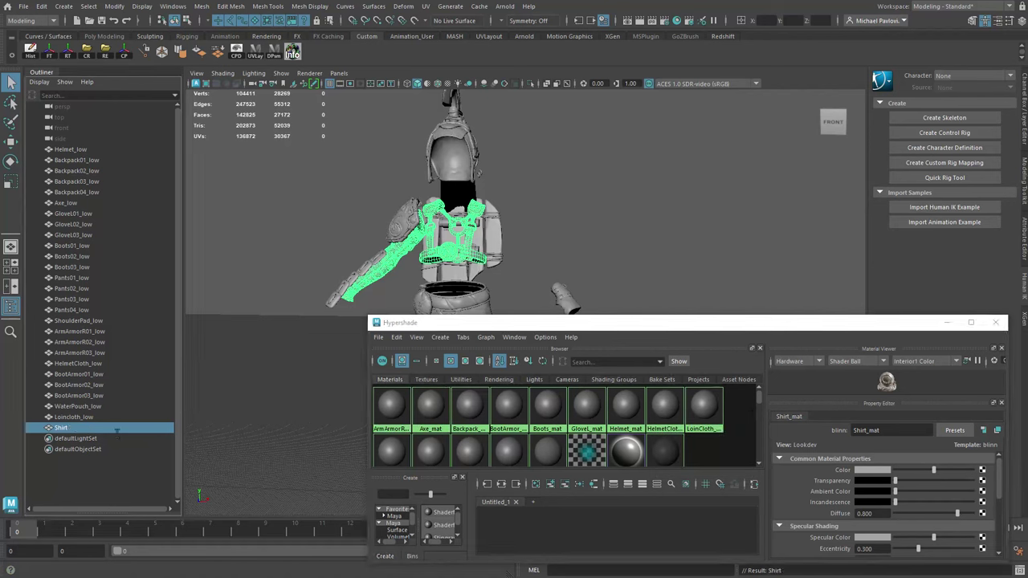
{"action": "scroll", "coordinate": [480, 454], "scroll_direction": "down", "scroll_amount": 1}
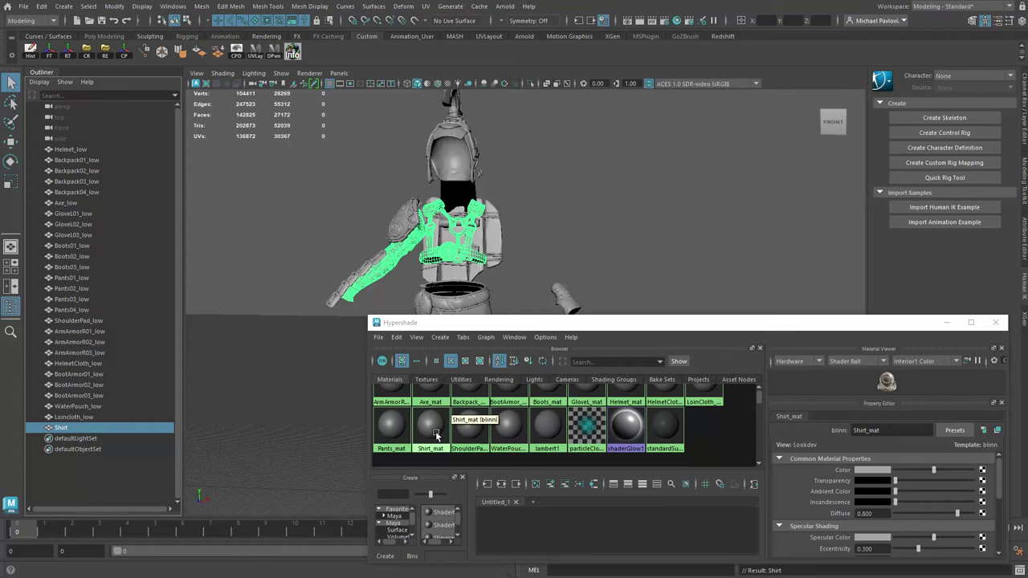
Step: Move the Hypershade clear of the character and open the UV Set Editor beside the model
{"action": "left_click_drag", "start_coordinate": [476, 330], "coordinate": [733, 340]}
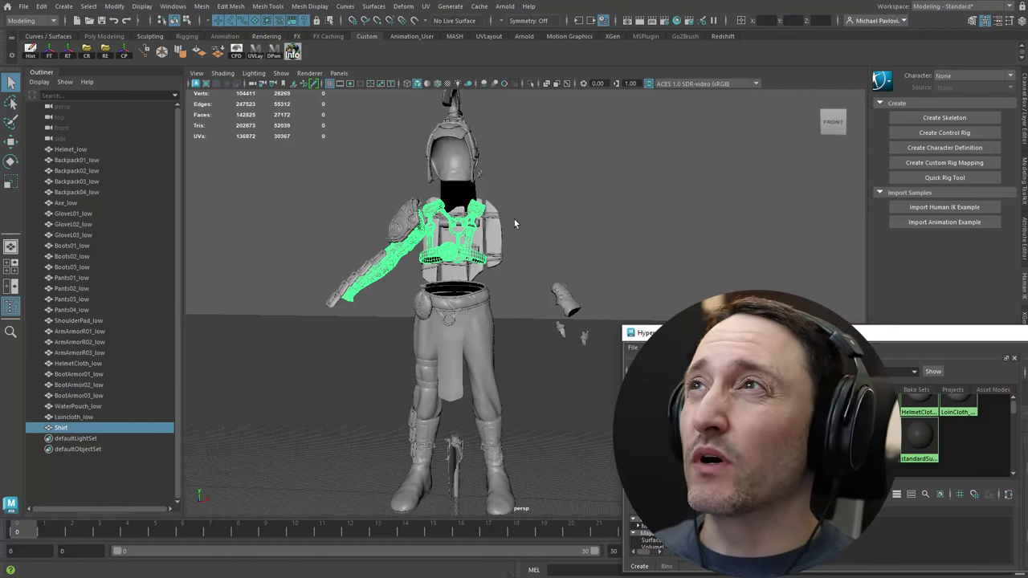
{"action": "left_click", "coordinate": [427, 7]}
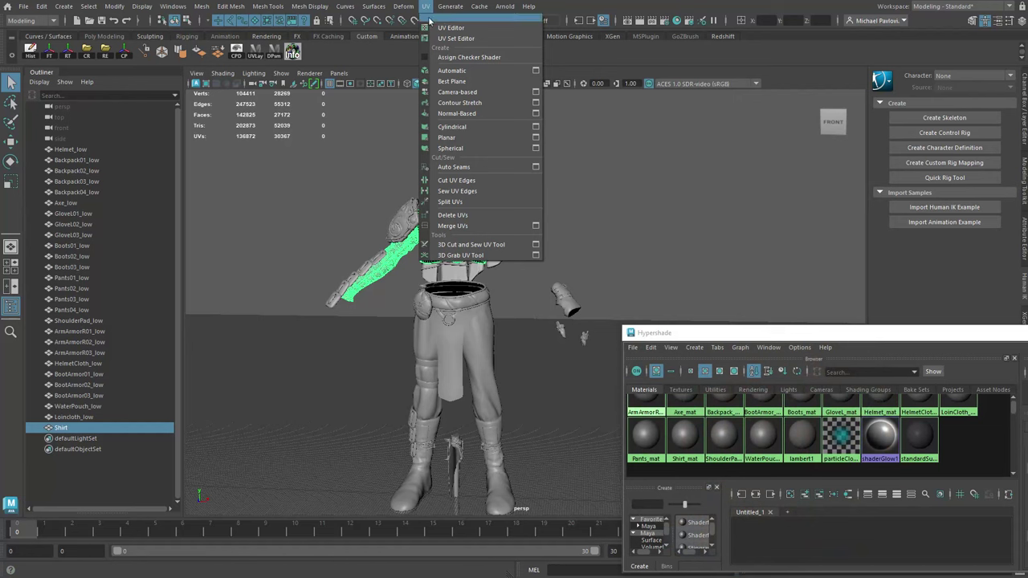
{"action": "left_click", "coordinate": [447, 34]}
{"action": "left_click_drag", "start_coordinate": [707, 64], "coordinate": [639, 107]}
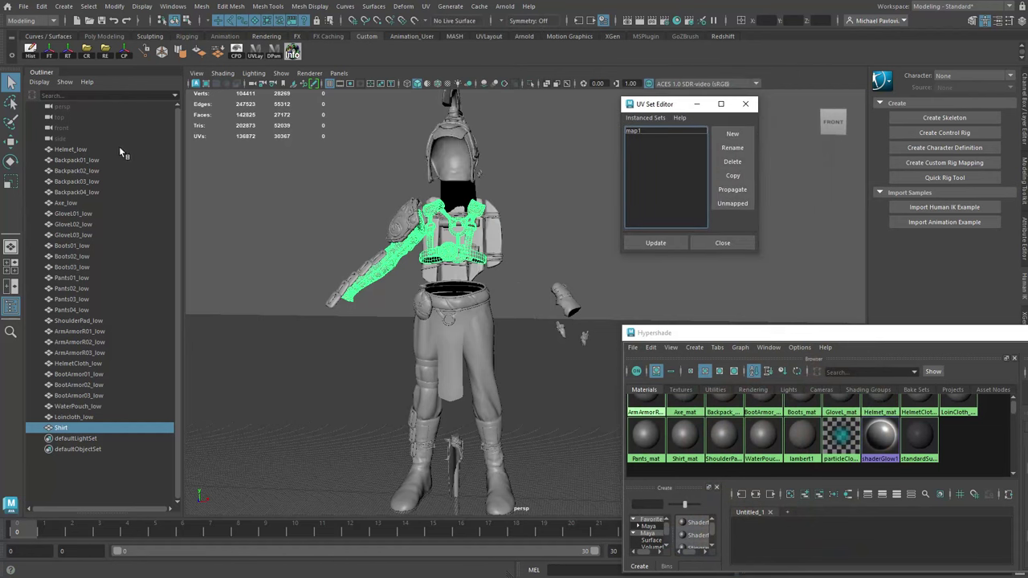
Step: Check the UV set name of each mesh in turn, from Helmet_low through the backpack, axe, glove and boots parts
{"action": "left_click", "coordinate": [80, 150]}
{"action": "left_click", "coordinate": [78, 159]}
{"action": "left_click", "coordinate": [78, 171]}
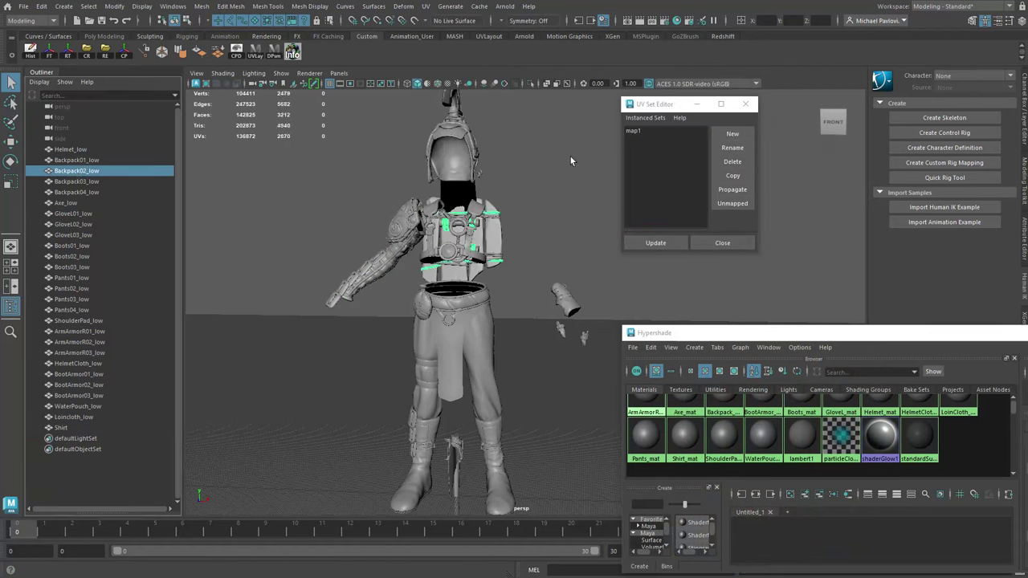
{"action": "left_click", "coordinate": [77, 181]}
{"action": "left_click", "coordinate": [78, 192]}
{"action": "left_click", "coordinate": [73, 202]}
{"action": "left_click", "coordinate": [74, 213]}
{"action": "left_click", "coordinate": [74, 224]}
{"action": "left_click", "coordinate": [72, 235]}
{"action": "left_click", "coordinate": [76, 256]}
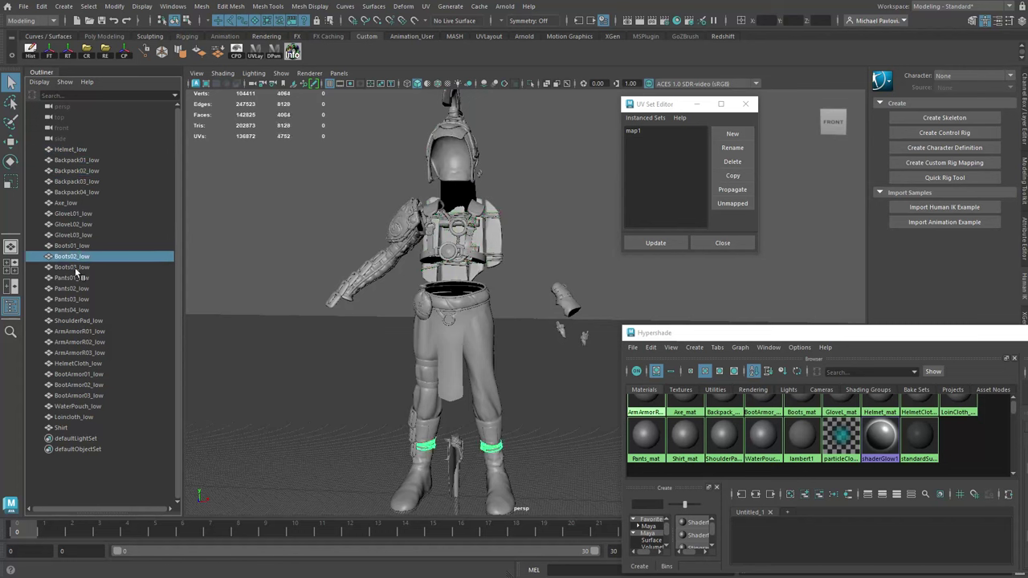
{"action": "left_click", "coordinate": [78, 266]}
{"action": "left_click", "coordinate": [71, 246]}
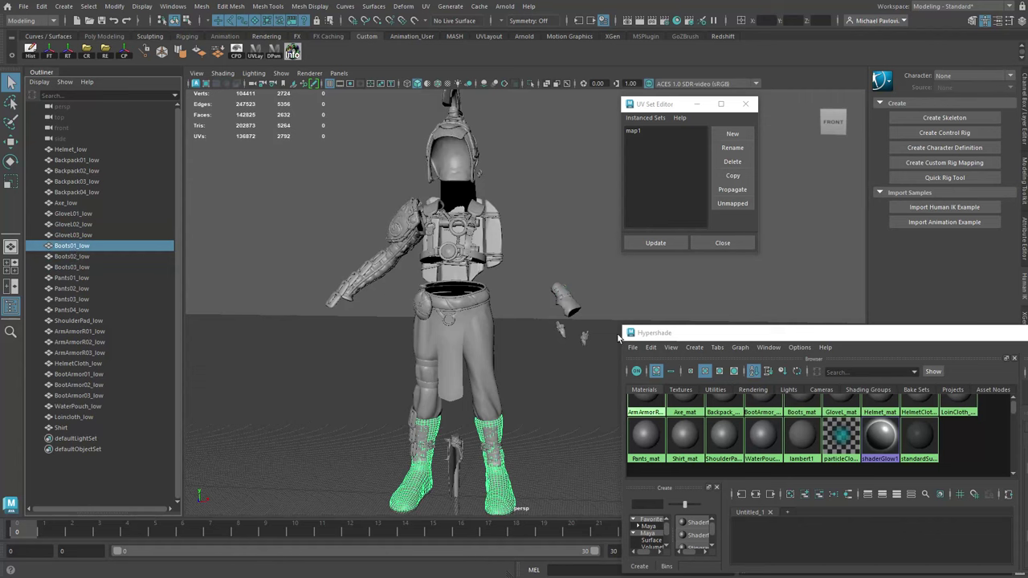
Step: Open the UV Editor and arrange it with the UV Set Editor so the character and UV layout are both visible
{"action": "left_click_drag", "start_coordinate": [618, 336], "coordinate": [618, 313]}
{"action": "key", "text": "space"}
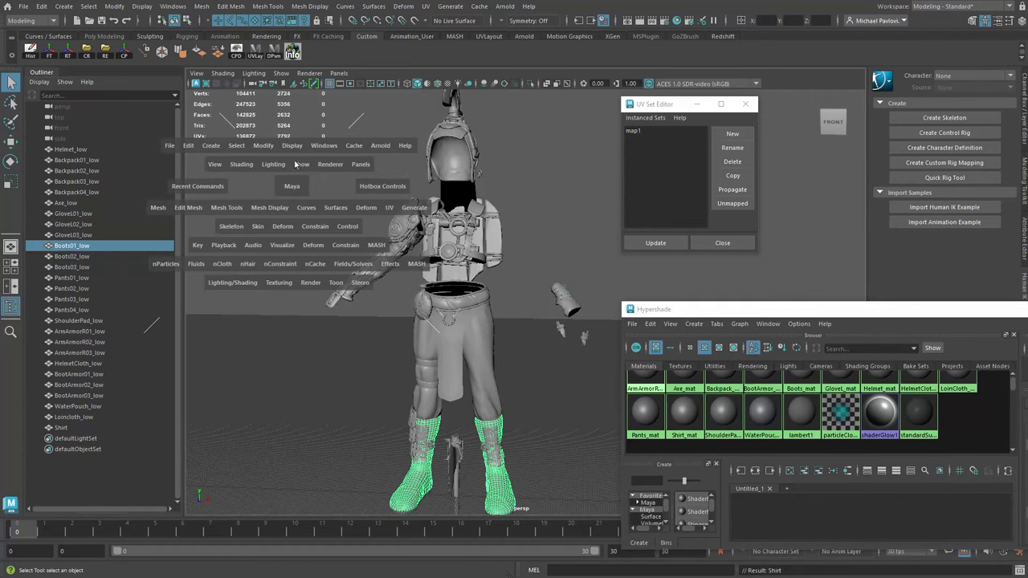
{"action": "left_click", "coordinate": [324, 146]}
{"action": "mouse_move", "coordinate": [429, 211]}
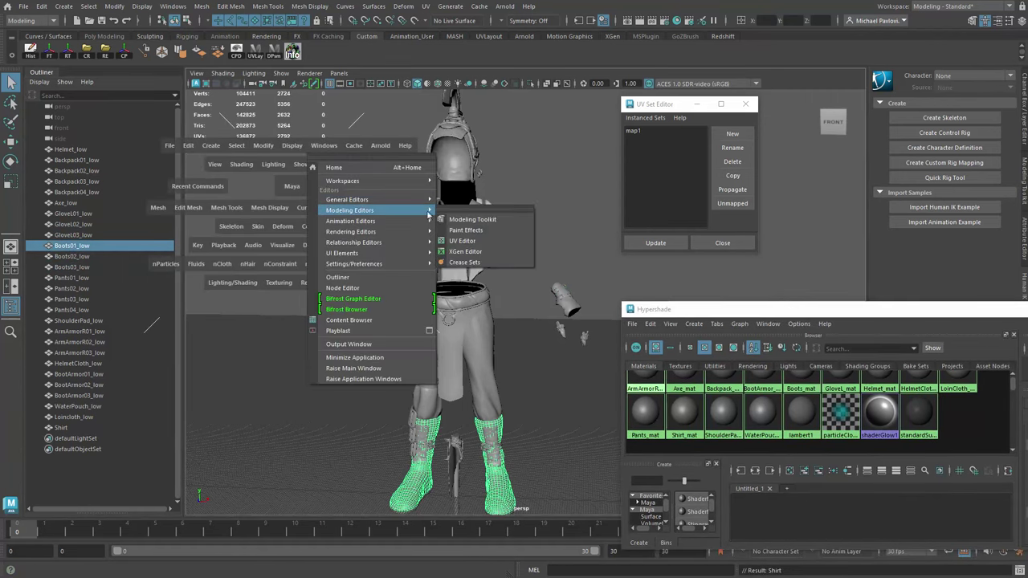
{"action": "left_click", "coordinate": [462, 241]}
{"action": "left_click_drag", "start_coordinate": [777, 234], "coordinate": [566, 177]}
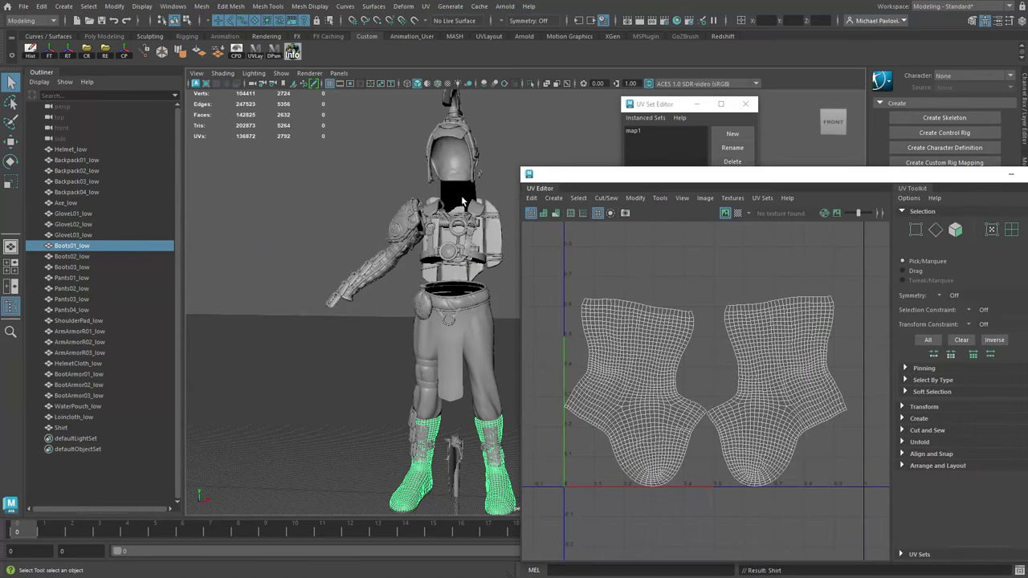
{"action": "left_click_drag", "start_coordinate": [634, 94], "coordinate": [603, 41]}
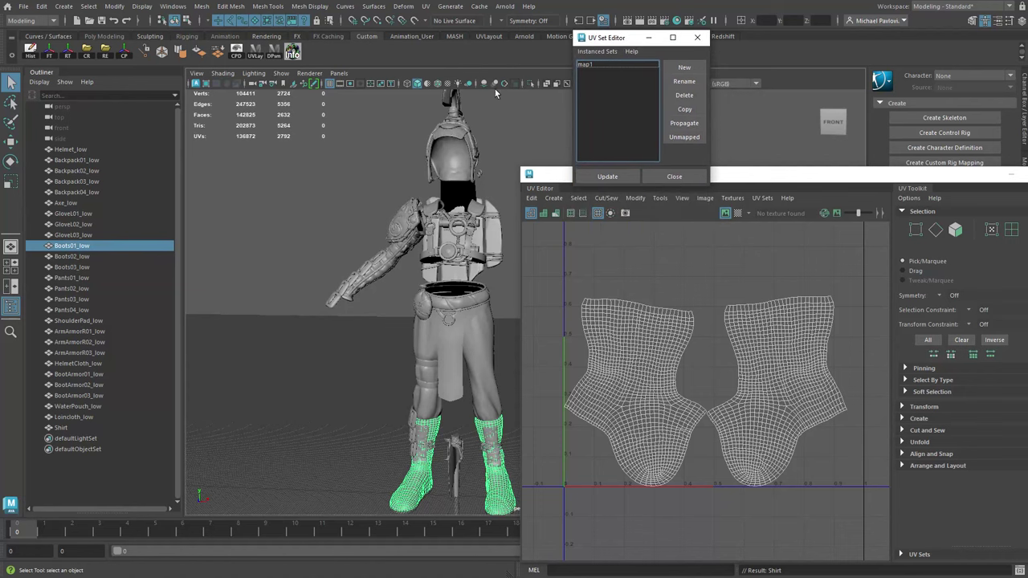
Step: Copy the UV set of Boots02_low and rename the copy as Diffuse
{"action": "left_click", "coordinate": [80, 258]}
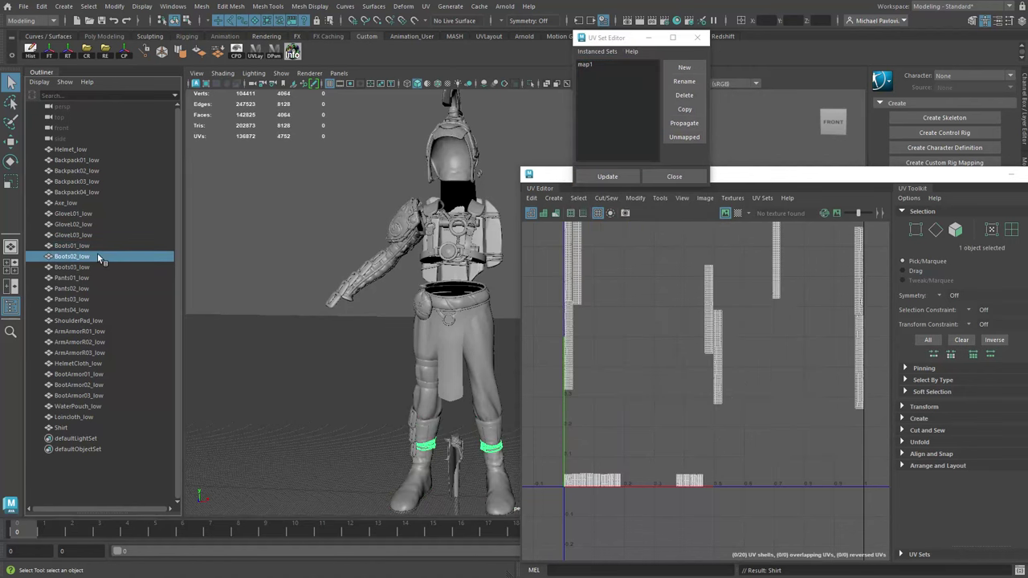
{"action": "left_click", "coordinate": [685, 110]}
{"action": "left_click", "coordinate": [594, 72]}
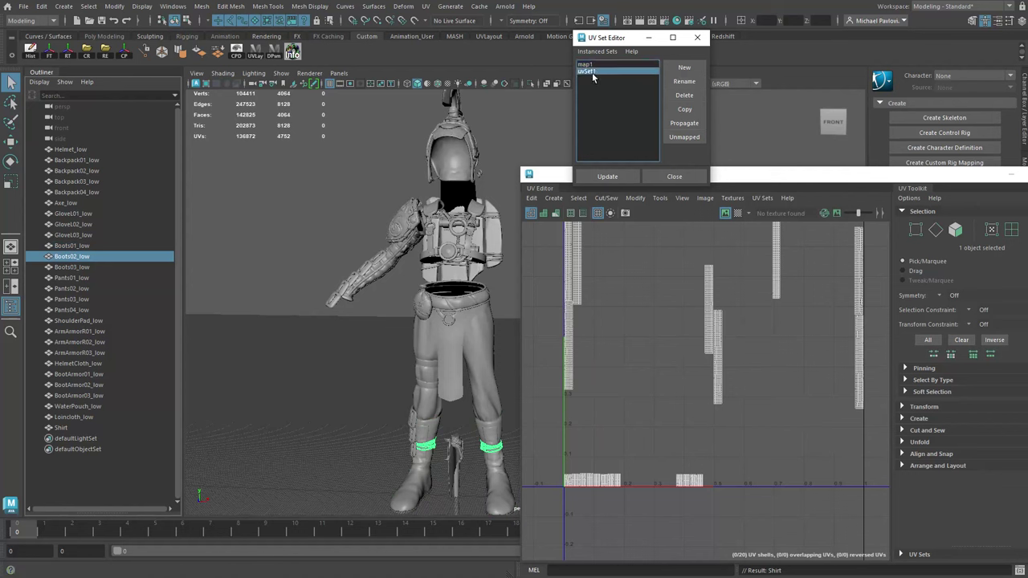
{"action": "left_click", "coordinate": [681, 88]}
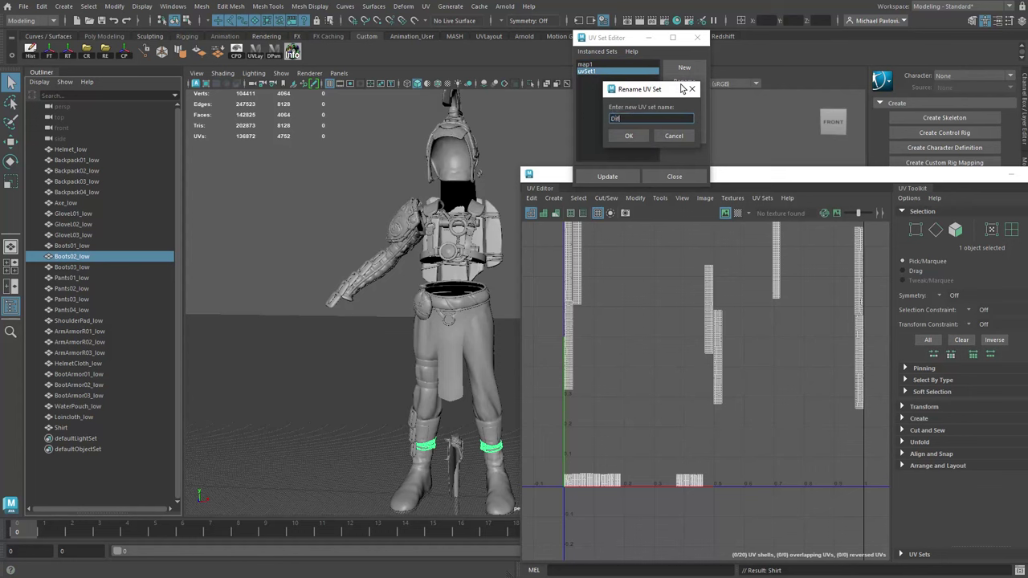
{"action": "type", "text": "Diffuse"}
{"action": "key", "text": "Return"}
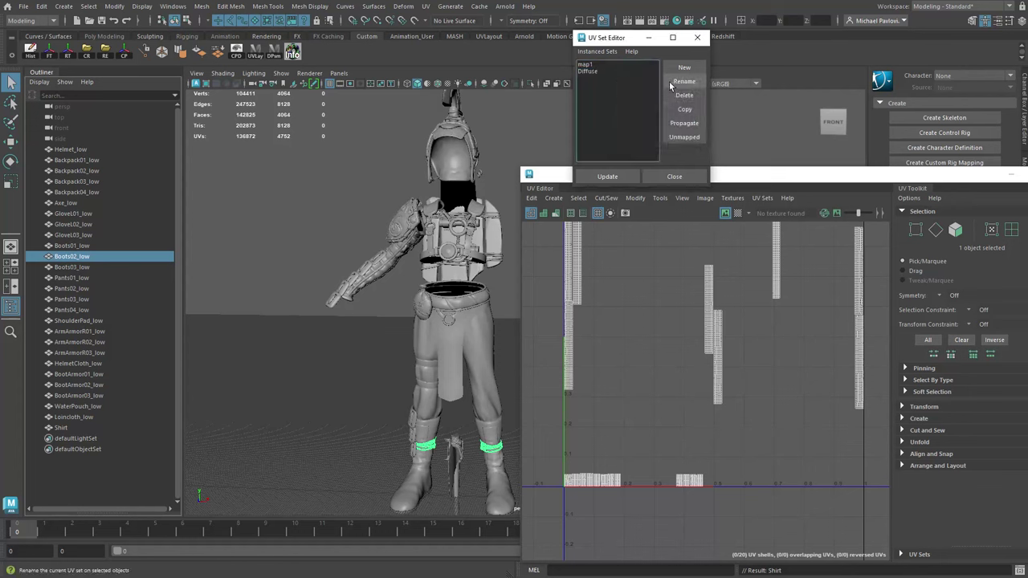
{"action": "left_click", "coordinate": [594, 72]}
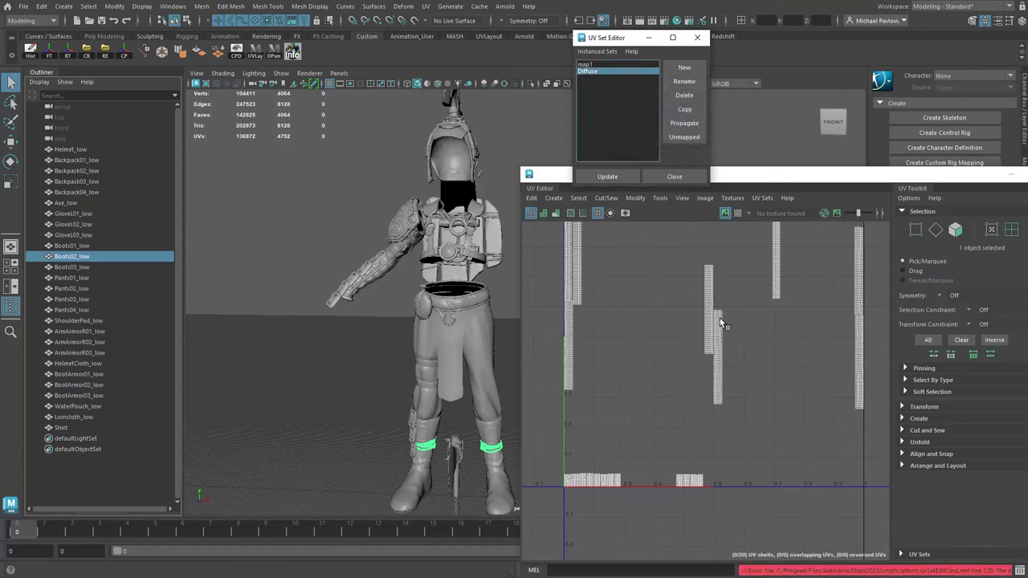
Step: Compare the UV set names of Boots01_low, Boots02_low and GloveL03_low
{"action": "left_click", "coordinate": [80, 246], "text": "ctrl"}
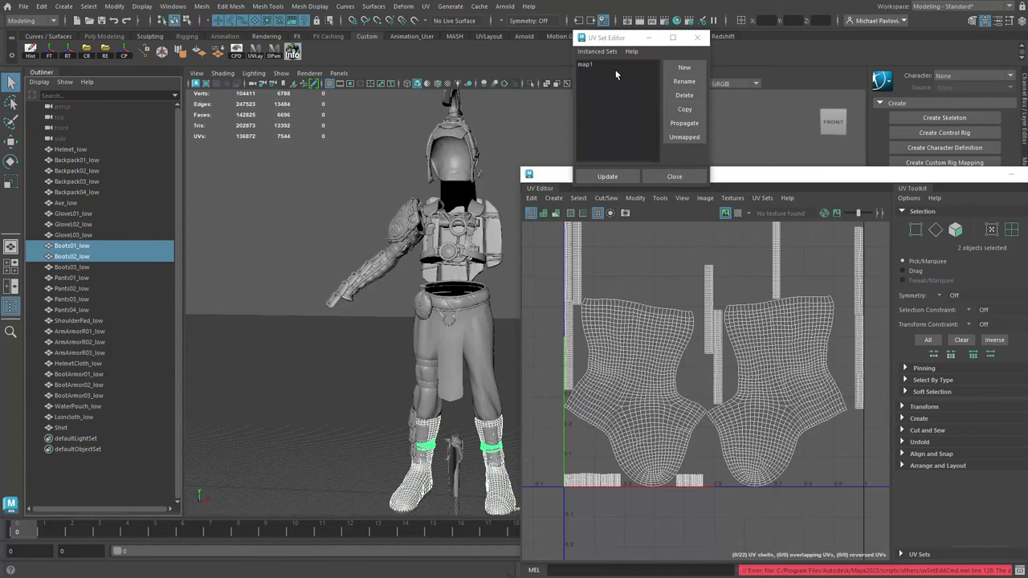
{"action": "left_click", "coordinate": [74, 246]}
{"action": "left_click", "coordinate": [74, 258]}
{"action": "left_click", "coordinate": [74, 247]}
{"action": "left_click", "coordinate": [75, 258]}
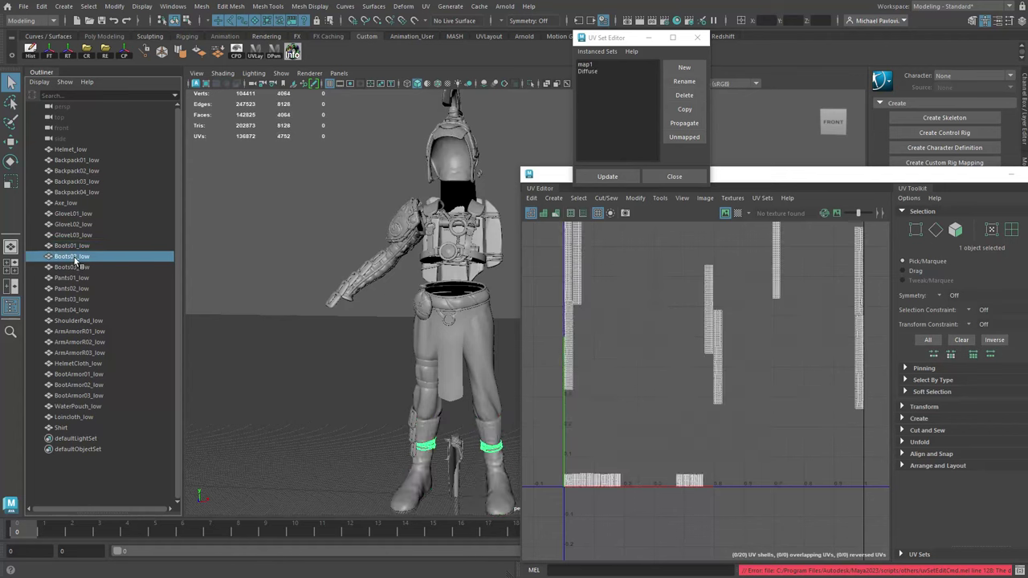
{"action": "left_click", "coordinate": [76, 246]}
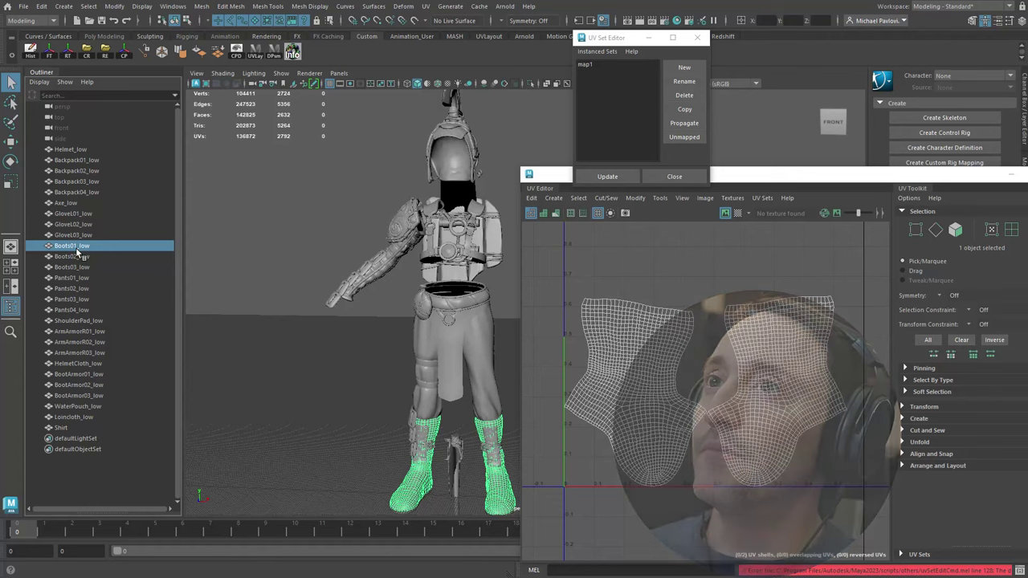
{"action": "left_click", "coordinate": [72, 235]}
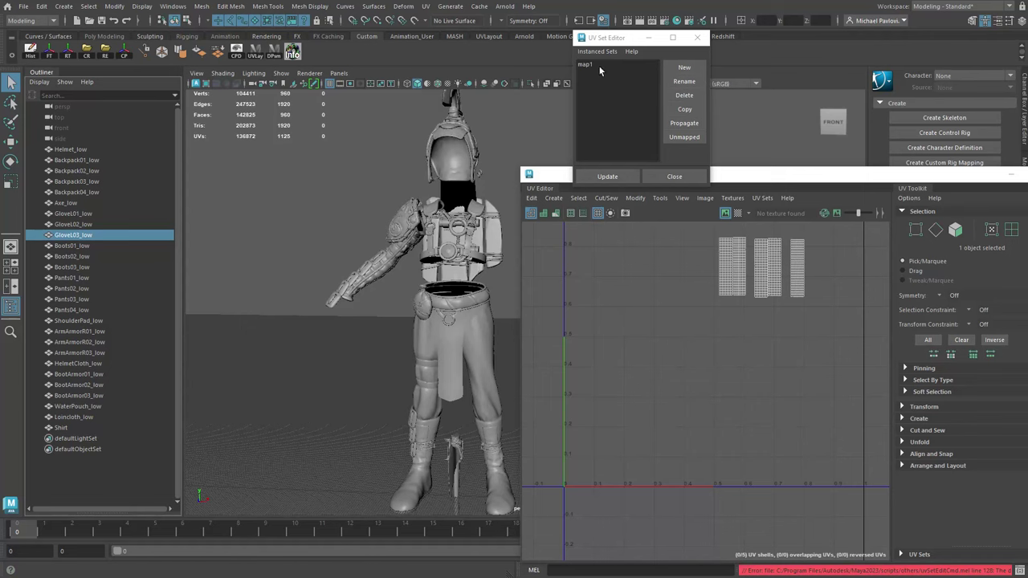
{"action": "left_click", "coordinate": [90, 246]}
{"action": "left_click", "coordinate": [81, 257]}
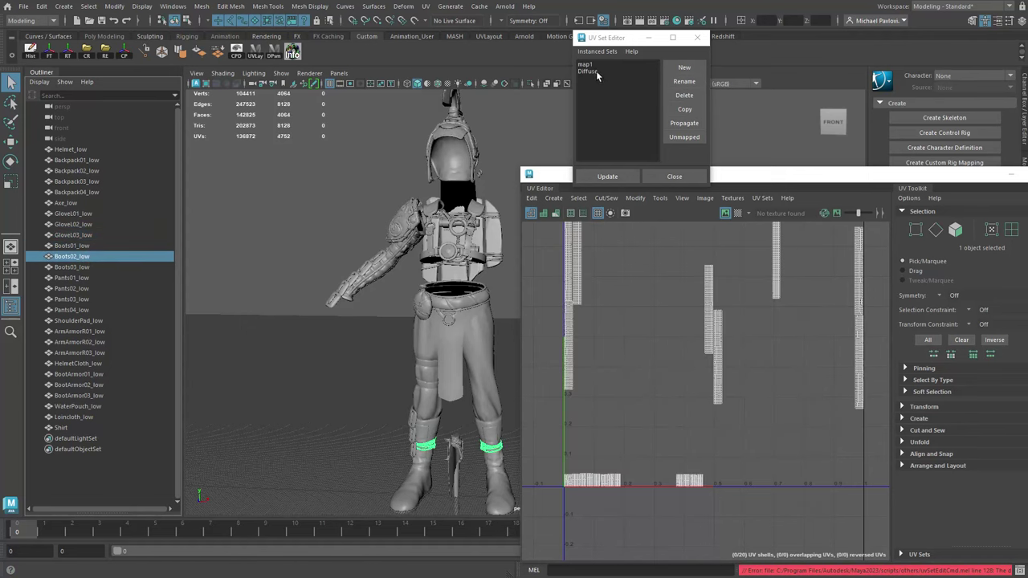
Step: Select all UVs of Boots02_low in the Diffuse set and copy them into the map1 set
{"action": "left_click", "coordinate": [596, 71]}
{"action": "scroll", "coordinate": [627, 278], "scroll_direction": "down", "scroll_amount": 3}
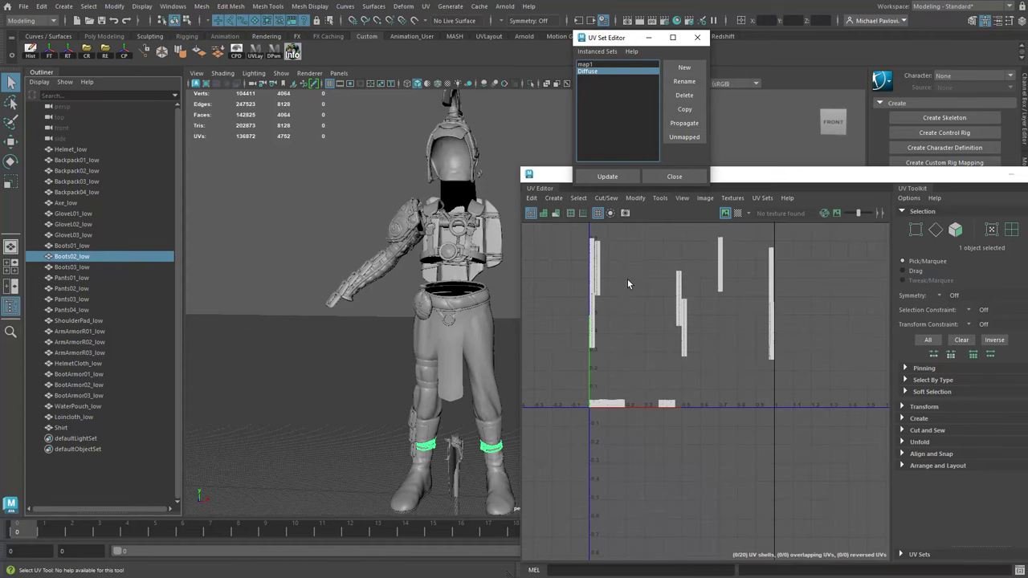
{"action": "middle_click_drag", "start_coordinate": [627, 278], "coordinate": [605, 302], "text": "alt"}
{"action": "right_click_drag", "start_coordinate": [588, 295], "coordinate": [570, 275]}
{"action": "left_click_drag", "start_coordinate": [546, 254], "coordinate": [777, 474]}
{"action": "left_click", "coordinate": [761, 199]}
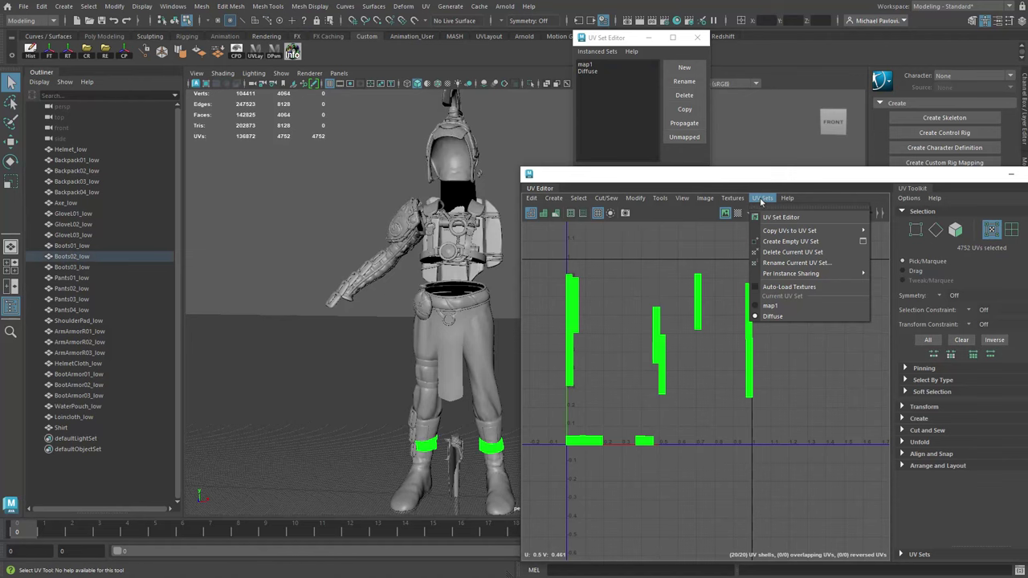
{"action": "mouse_move", "coordinate": [774, 232]}
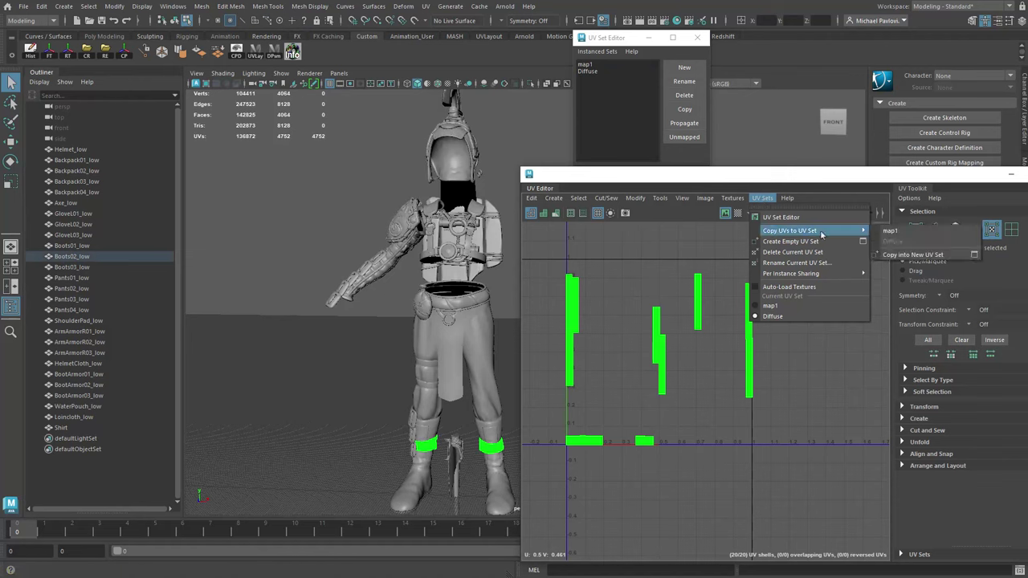
{"action": "left_click", "coordinate": [889, 230]}
Step: Return to object mode and delete the Diffuse UV set from Boots02_low, keeping map1
{"action": "left_click", "coordinate": [599, 77]}
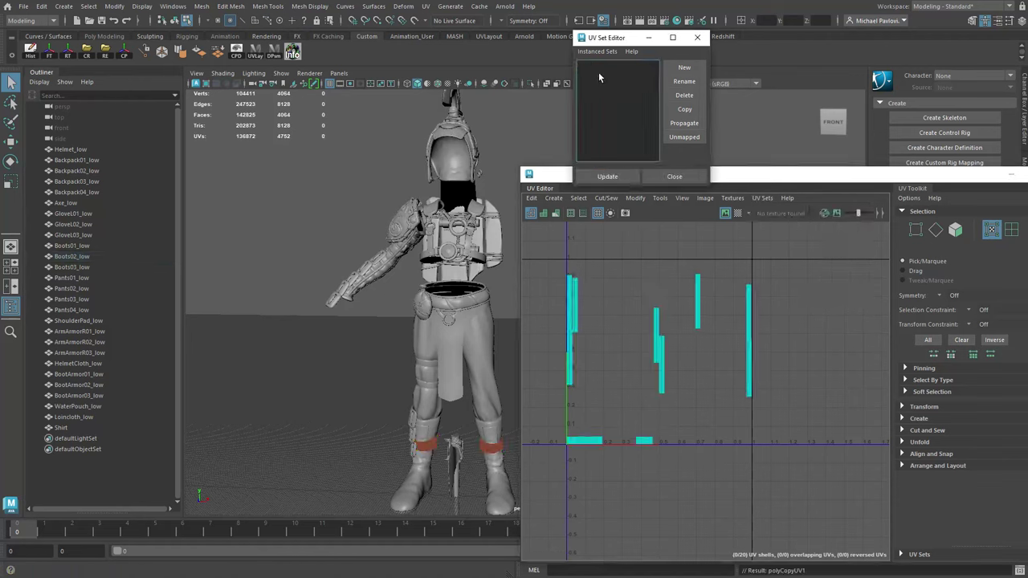
{"action": "right_click_drag", "start_coordinate": [423, 342], "coordinate": [470, 324]}
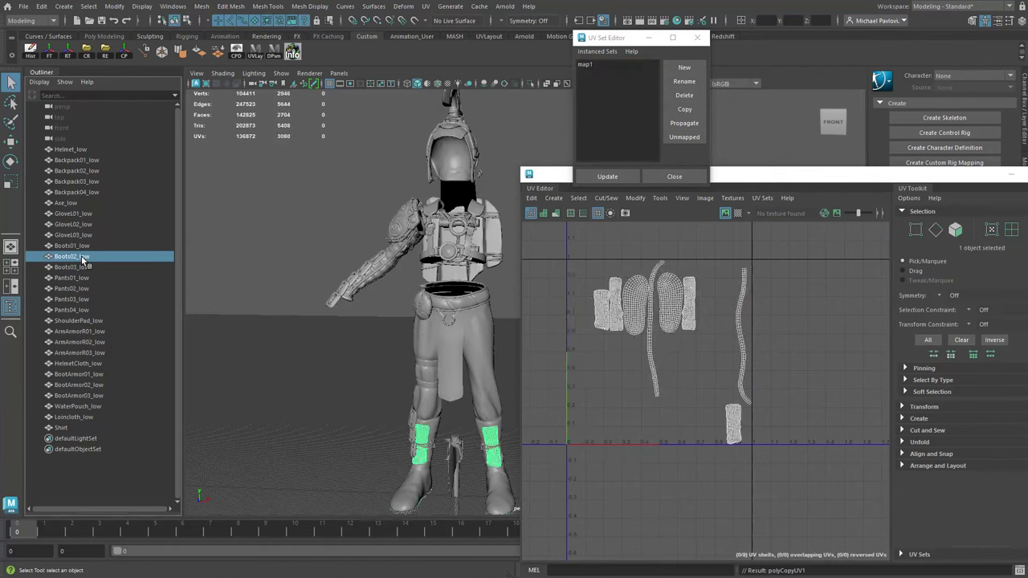
{"action": "left_click", "coordinate": [586, 71]}
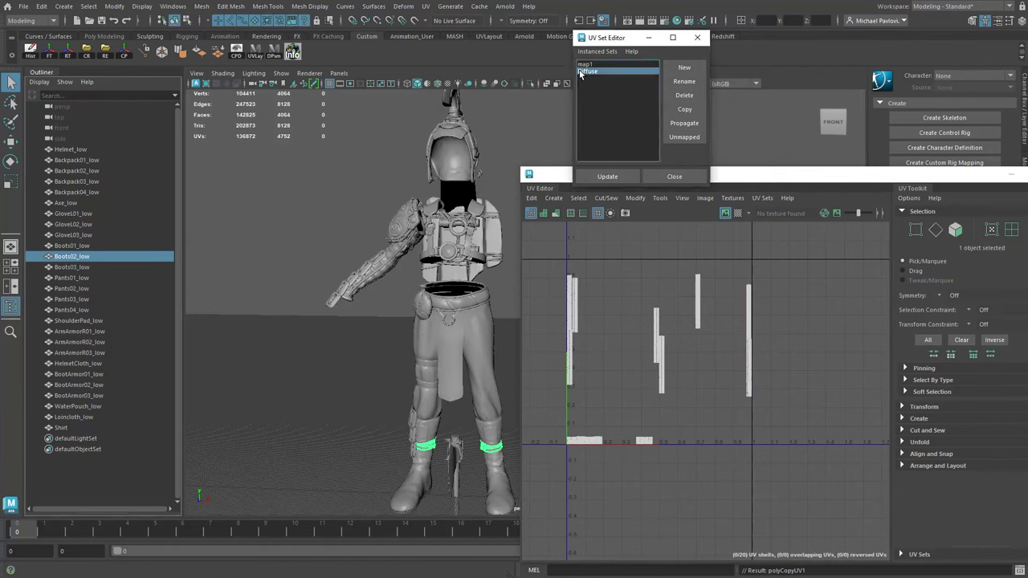
{"action": "left_click", "coordinate": [684, 95]}
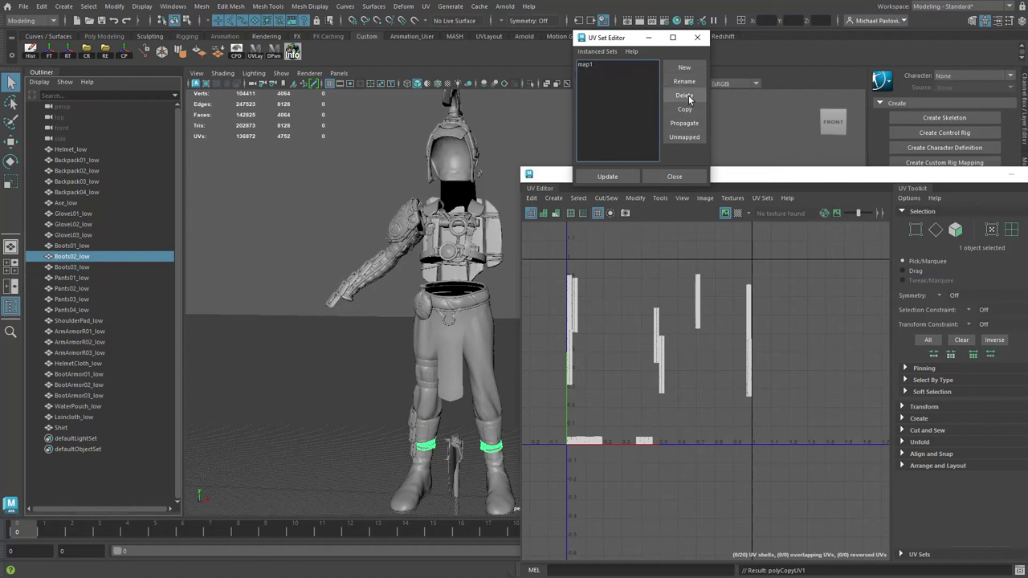
{"action": "left_click", "coordinate": [607, 66]}
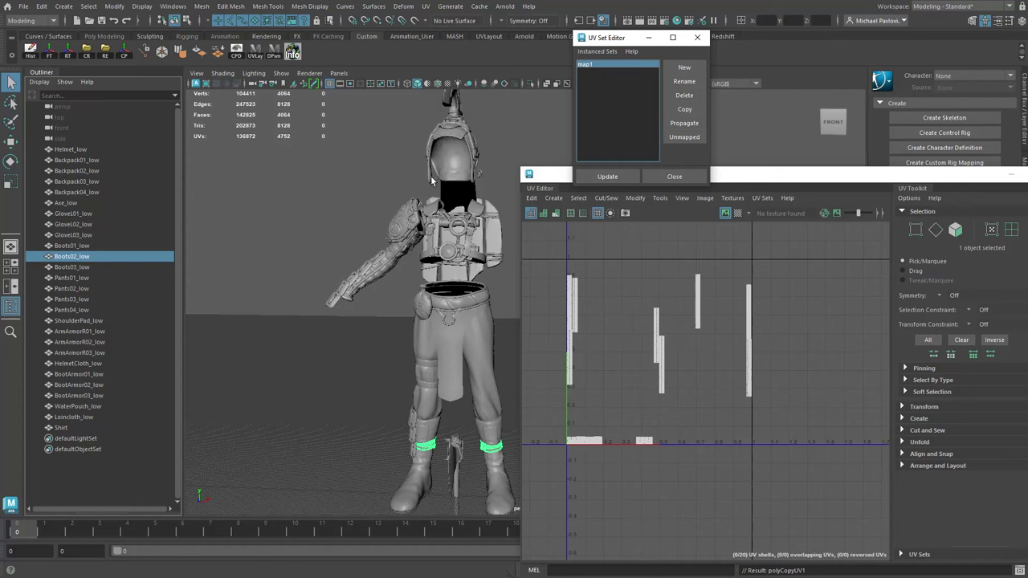
Step: Check the UV set names of the three boots meshes and Pants01_low
{"action": "left_click", "coordinate": [88, 246]}
{"action": "left_click", "coordinate": [87, 257]}
{"action": "left_click", "coordinate": [85, 267]}
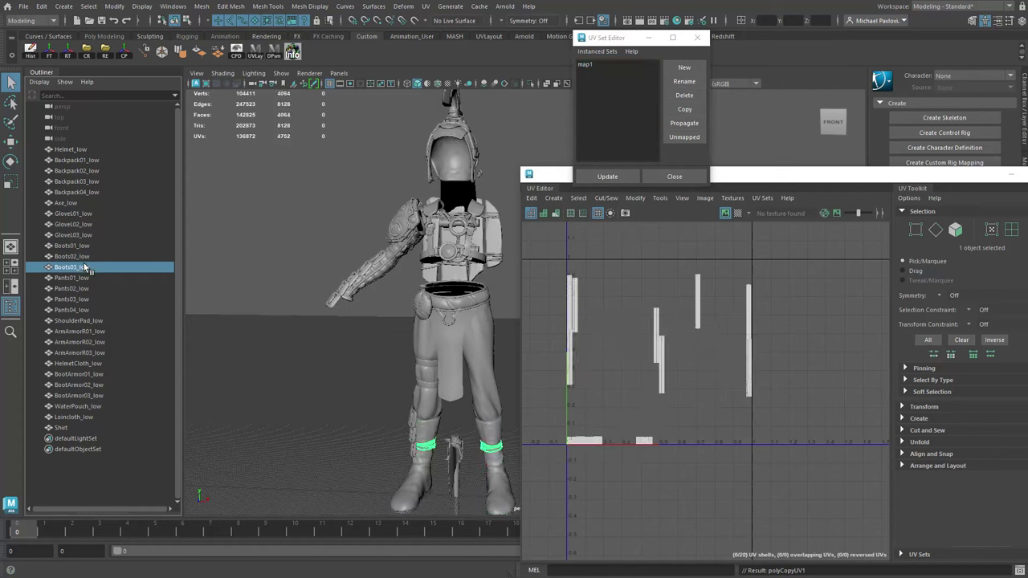
{"action": "left_click", "coordinate": [85, 278]}
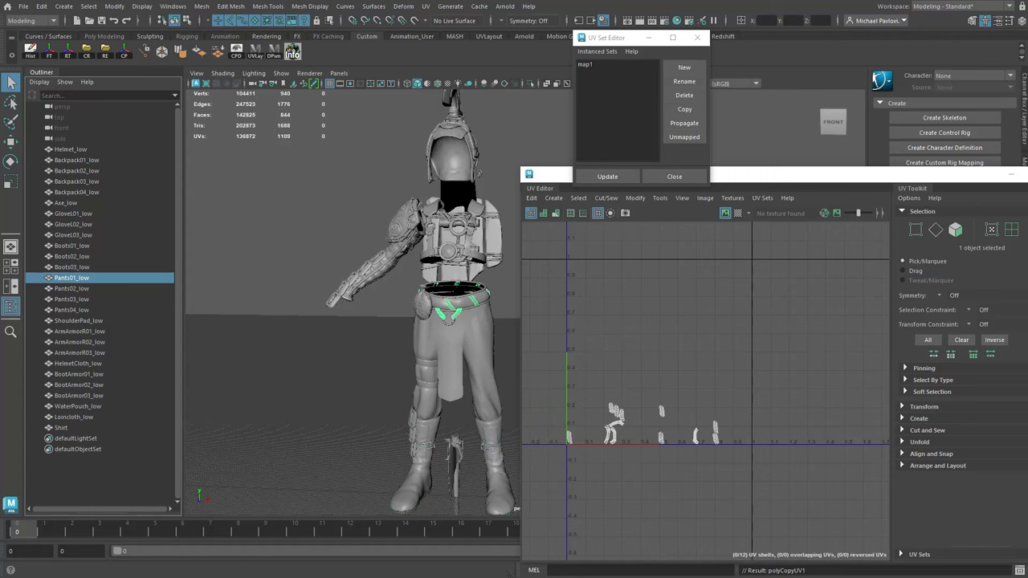
Step: Combine Boots01_low, Boots02_low and Boots03_low into one mesh and delete its construction history
{"action": "left_click", "coordinate": [77, 246]}
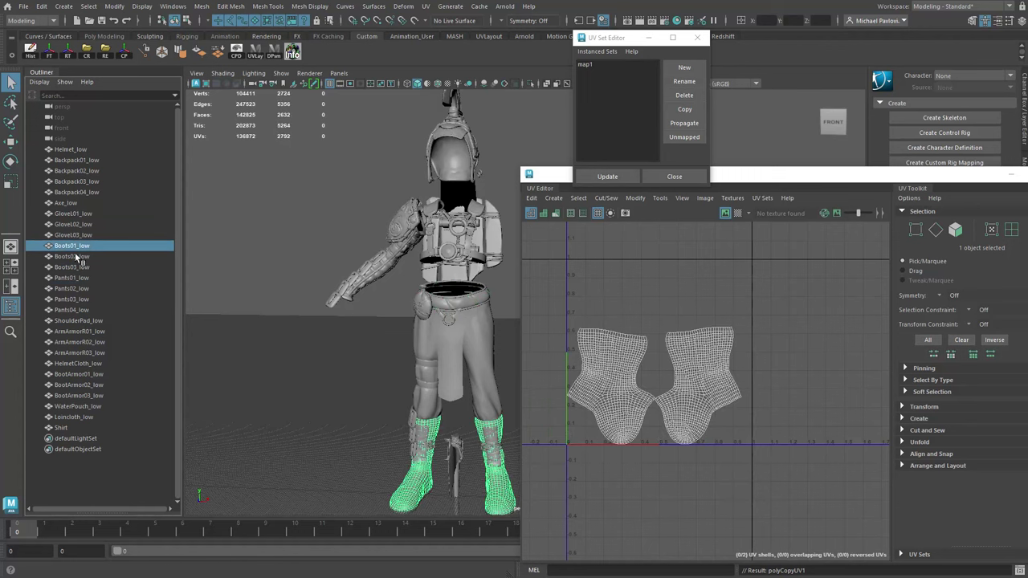
{"action": "left_click", "coordinate": [75, 267], "text": "shift"}
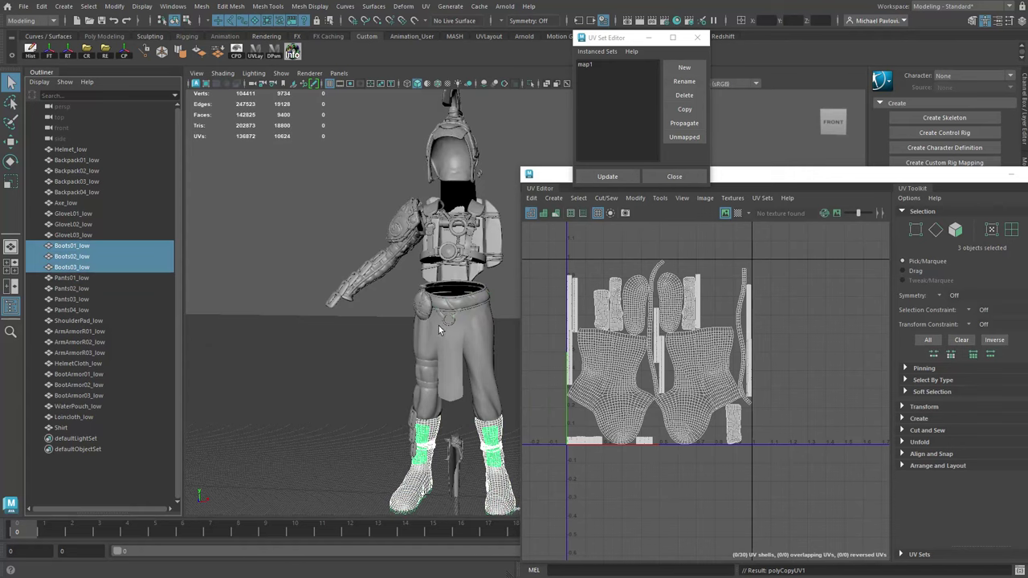
{"action": "middle_click_drag", "start_coordinate": [443, 328], "coordinate": [288, 302], "text": "alt"}
{"action": "right_click_drag", "start_coordinate": [456, 218], "coordinate": [427, 444], "text": "shift"}
{"action": "left_click", "coordinate": [30, 50]}
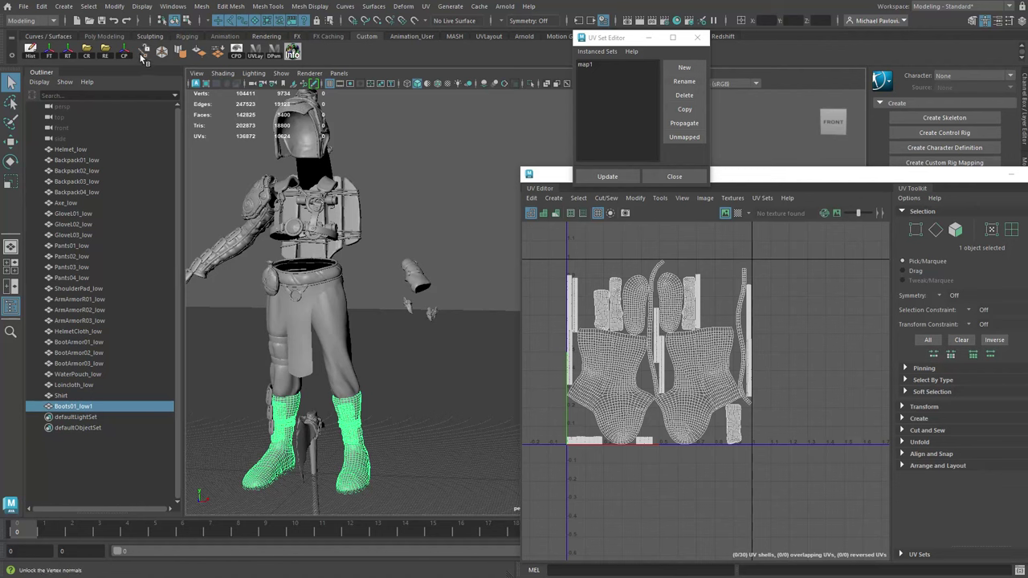
Step: Soften the edges of the combined boots mesh and return it to object mode
{"action": "left_click", "coordinate": [186, 53]}
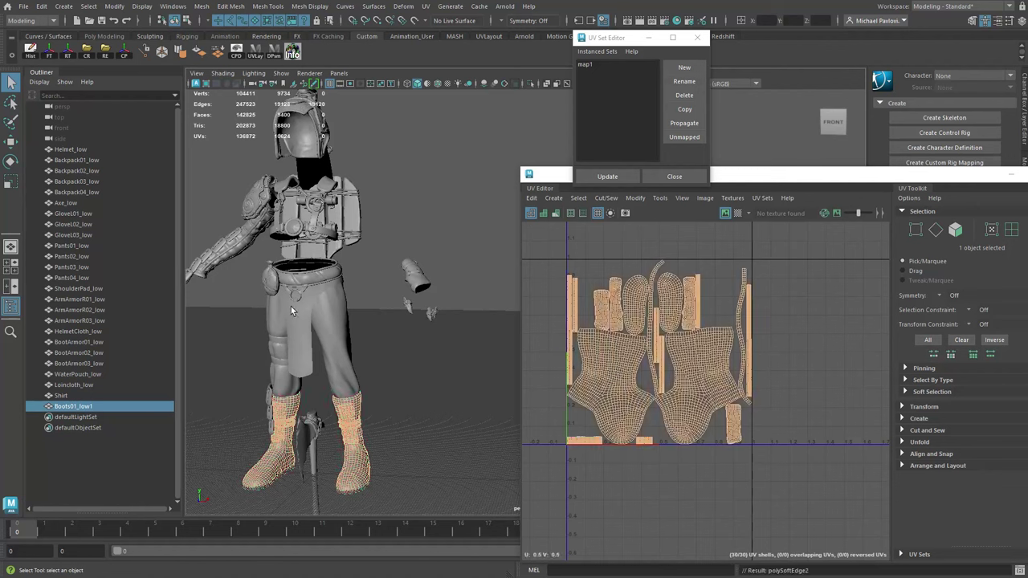
{"action": "right_click", "coordinate": [351, 418]}
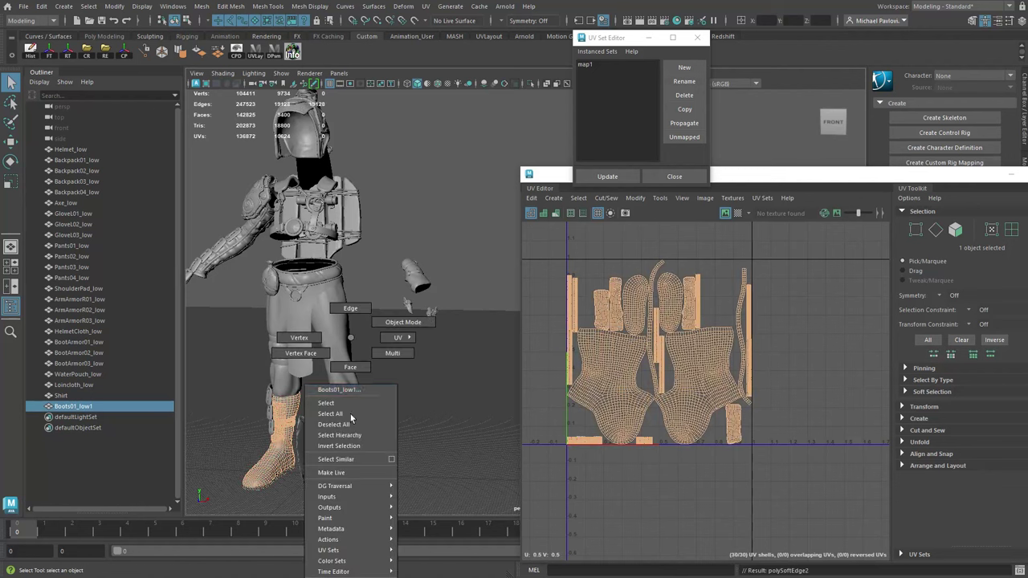
{"action": "left_click", "coordinate": [402, 322]}
{"action": "middle_click_drag", "start_coordinate": [394, 399], "coordinate": [412, 407], "text": "alt"}
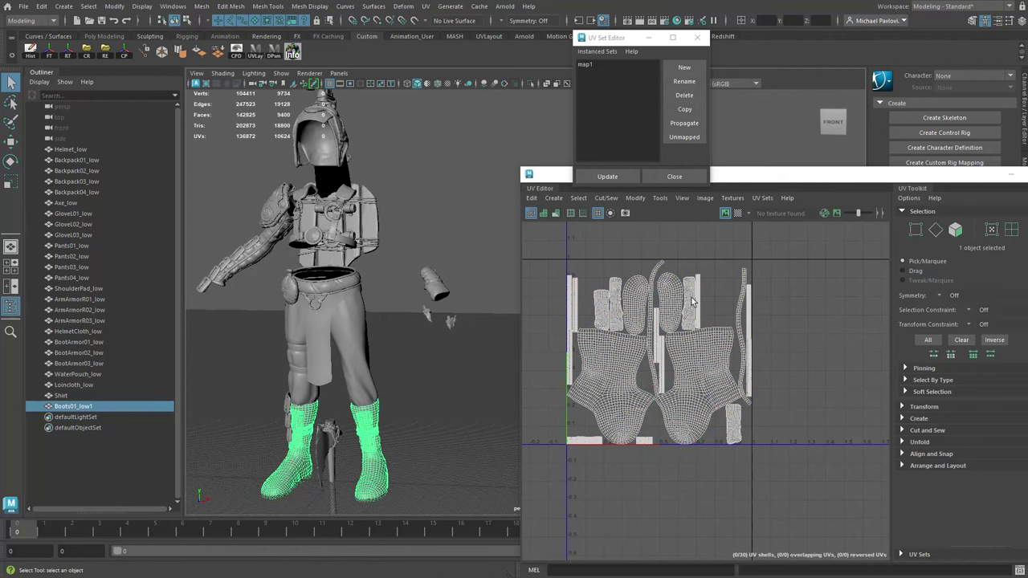
Step: Rename the combined boots mesh as Boots and close the UV Editor and UV Set Editor
{"action": "left_click", "coordinate": [67, 408]}
{"action": "double_click", "coordinate": [66, 408]}
{"action": "left_click_drag", "start_coordinate": [74, 408], "coordinate": [165, 414]}
{"action": "key", "text": "BackSpace"}
{"action": "key", "text": "Return"}
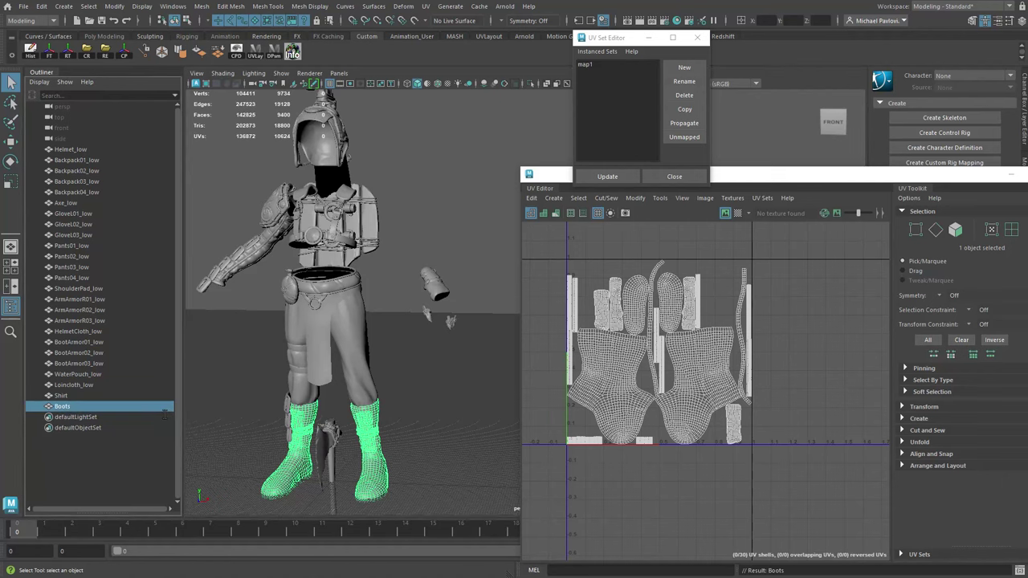
{"action": "left_click", "coordinate": [1024, 174]}
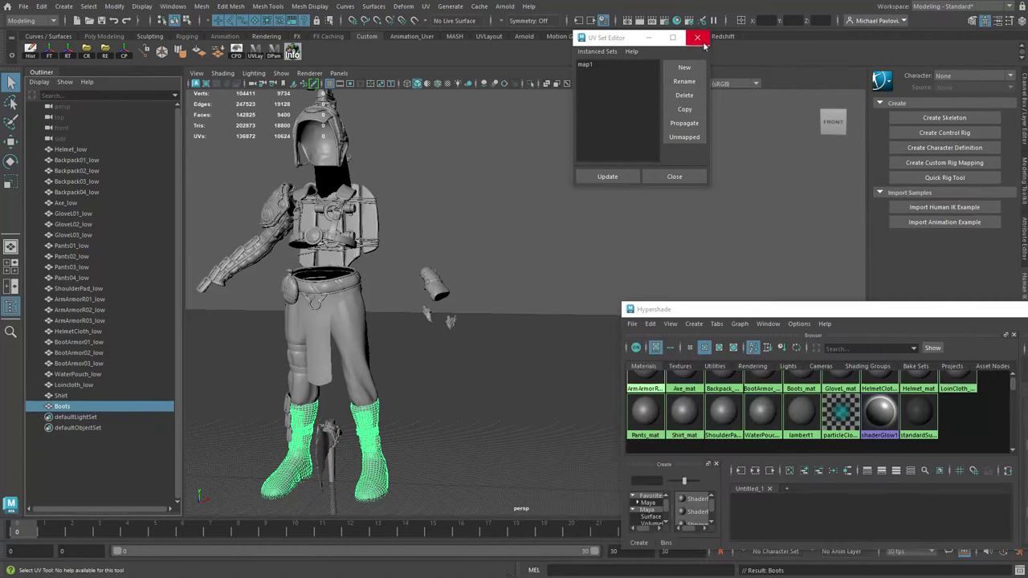
{"action": "left_click", "coordinate": [698, 37]}
Step: Combine the four backpack parts into a mesh named Backpack and the three glove parts into one named GloveL
{"action": "left_click_drag", "start_coordinate": [92, 161], "coordinate": [93, 192]}
{"action": "right_click_drag", "start_coordinate": [501, 231], "coordinate": [474, 452], "text": "shift"}
{"action": "left_click", "coordinate": [31, 51]}
{"action": "left_click", "coordinate": [49, 51]}
{"action": "left_click_drag", "start_coordinate": [73, 171], "coordinate": [73, 192]}
{"action": "right_click_drag", "start_coordinate": [551, 229], "coordinate": [522, 454], "text": "shift"}
Step: Combine the four pants parts into a mesh named Pants and the three arm armor parts into one named ArmArmorR
{"action": "left_click", "coordinate": [71, 170]}
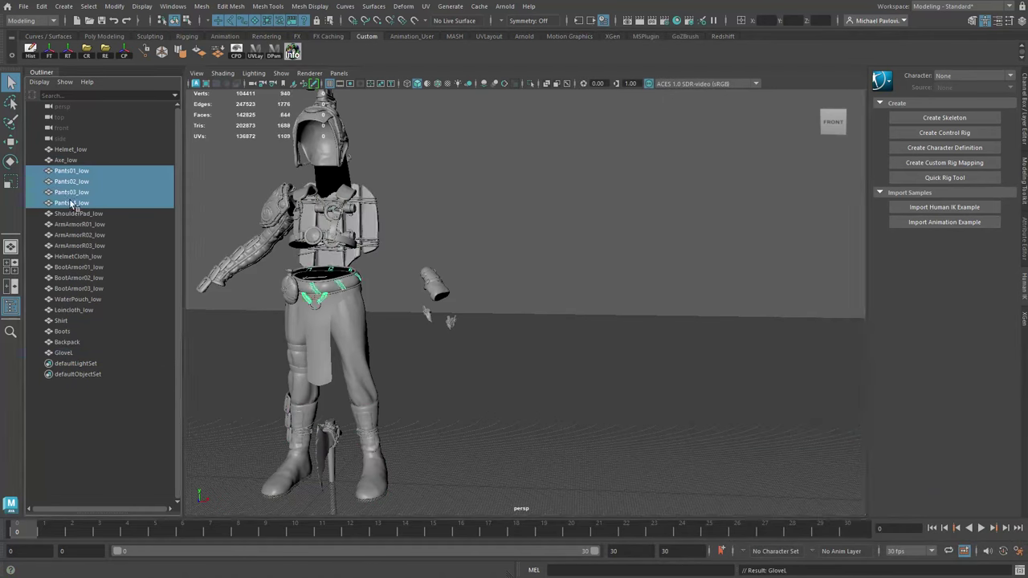
{"action": "left_click", "coordinate": [71, 202], "text": "shift"}
{"action": "left_click_drag", "start_coordinate": [80, 180], "coordinate": [80, 202]}
{"action": "right_click_drag", "start_coordinate": [622, 225], "coordinate": [594, 445], "text": "shift"}
{"action": "left_click", "coordinate": [49, 52]}
{"action": "double_click", "coordinate": [81, 299]}
Step: Combine the three boot armor parts into one mesh named BootArmor and delete its construction history
{"action": "left_click_drag", "start_coordinate": [79, 192], "coordinate": [78, 213]}
{"action": "right_click_drag", "start_coordinate": [574, 253], "coordinate": [581, 480], "text": "shift"}
{"action": "left_click", "coordinate": [31, 52]}
{"action": "double_click", "coordinate": [70, 278]}
Step: Remove the _low suffix from the remaining meshes, naming them Helmet, Axe, ShoulderPad, HelmetCloth, WaterPouch and Loincloth
{"action": "double_click", "coordinate": [64, 149]}
{"action": "double_click", "coordinate": [60, 160]}
{"action": "left_click", "coordinate": [70, 277]}
Step: Save the scene under the new name GoblinDemoGearGameWorking in the GearBake folder
{"action": "scroll", "coordinate": [358, 165], "scroll_direction": "down", "scroll_amount": 3}
{"action": "left_click", "coordinate": [359, 165]}
{"action": "left_click_drag", "start_coordinate": [255, 104], "coordinate": [582, 378]}
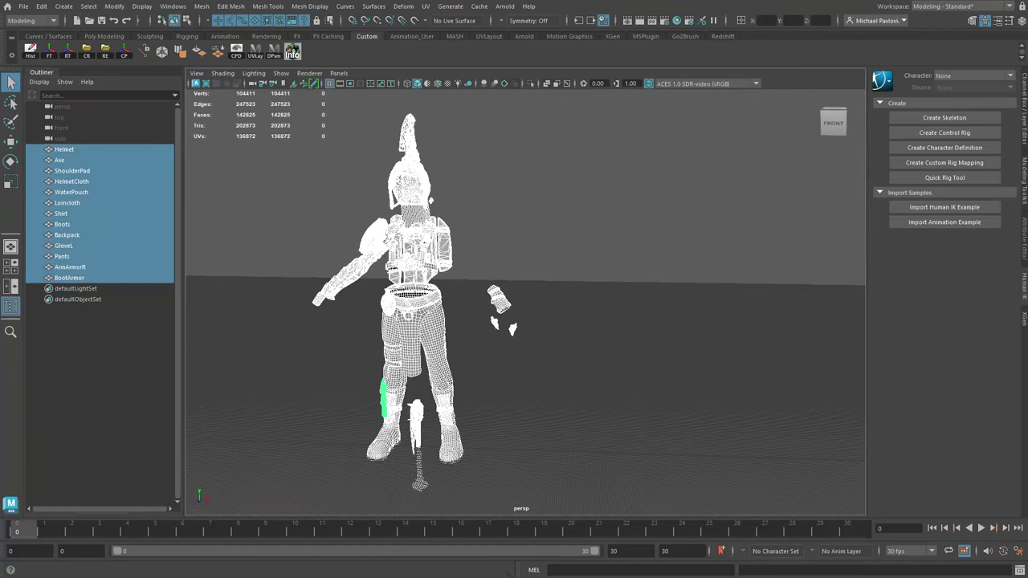
{"action": "left_click", "coordinate": [23, 7]}
{"action": "left_click", "coordinate": [56, 62]}
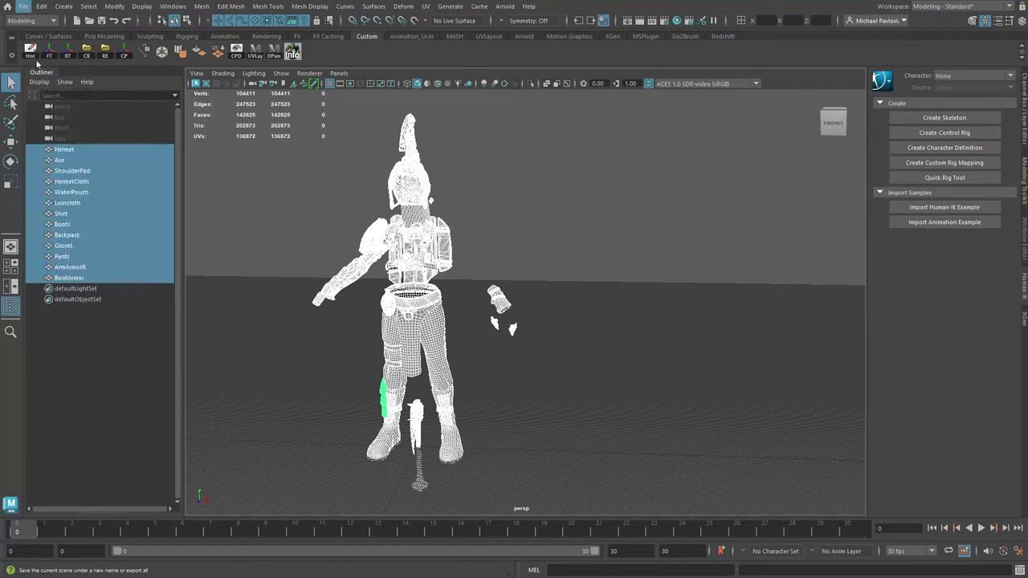
{"action": "left_click", "coordinate": [178, 148]}
{"action": "left_click", "coordinate": [118, 388]}
{"action": "left_click_drag", "start_coordinate": [129, 388], "coordinate": [259, 400]}
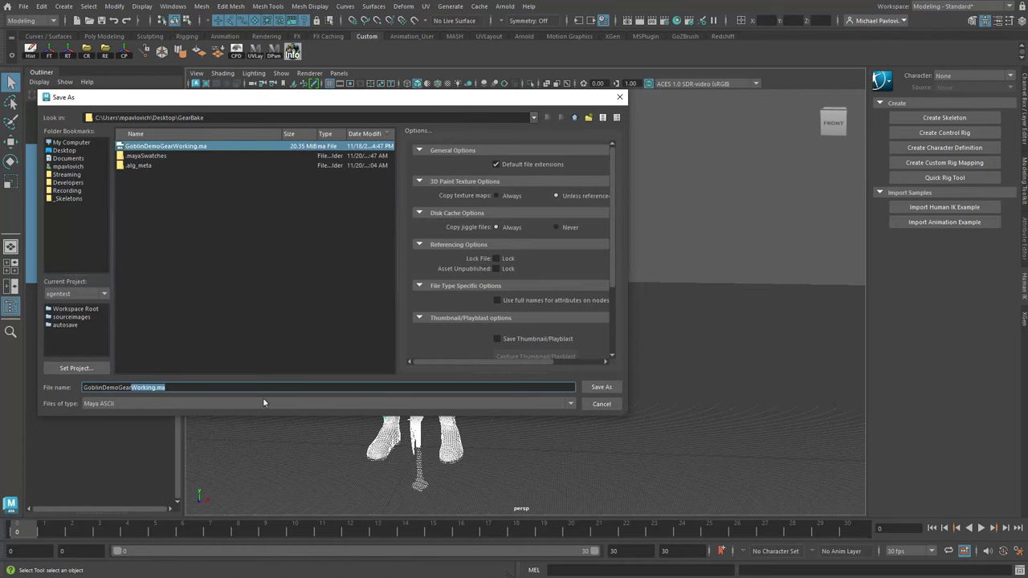
{"action": "type", "text": "GameWorking"}
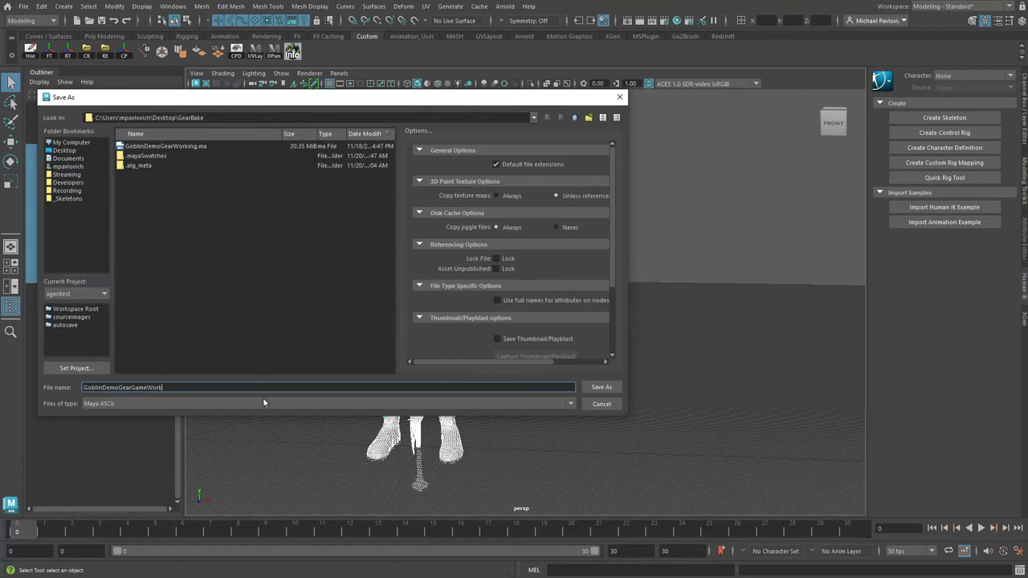
{"action": "key", "text": "Return"}
Step: Select all the outfit meshes and export the selection as the FBX file GearBake_game in the GearBake folder on the desktop
{"action": "key", "text": "5"}
{"action": "left_click", "coordinate": [269, 119]}
{"action": "mouse_move", "coordinate": [267, 99]}
{"action": "left_mouse_down"}
{"action": "mouse_move", "coordinate": [586, 415]}
{"action": "mouse_move", "coordinate": [596, 511]}
{"action": "left_mouse_up"}
{"action": "left_click_drag", "start_coordinate": [643, 430], "coordinate": [610, 429], "text": "alt"}
{"action": "left_click", "coordinate": [24, 7]}
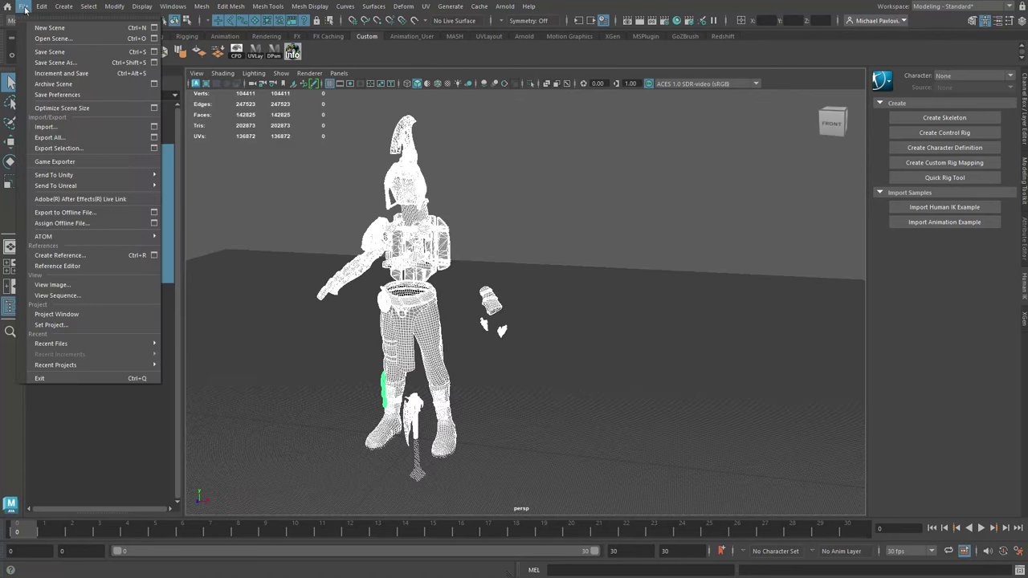
{"action": "left_click", "coordinate": [68, 148]}
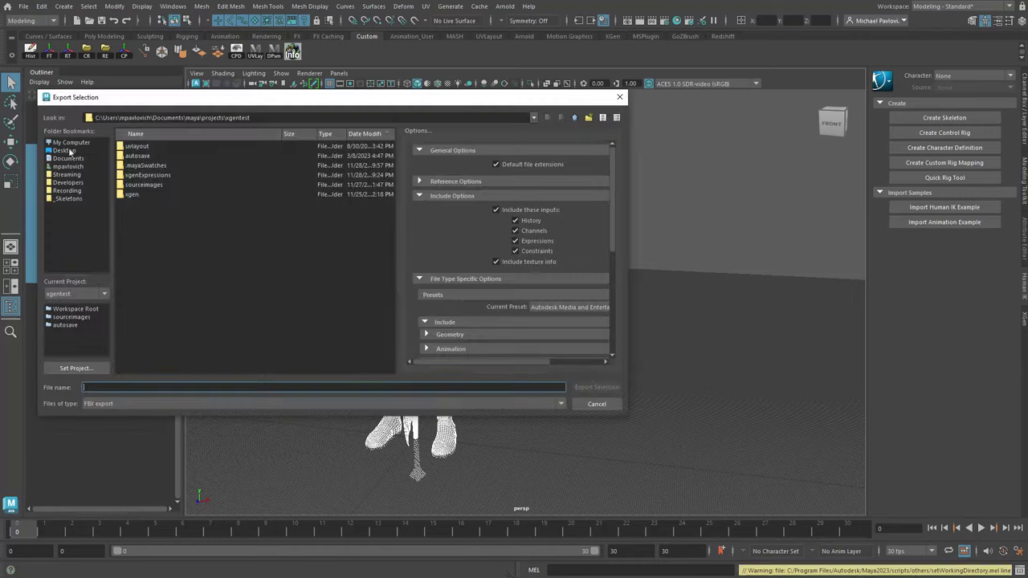
{"action": "left_click", "coordinate": [66, 151]}
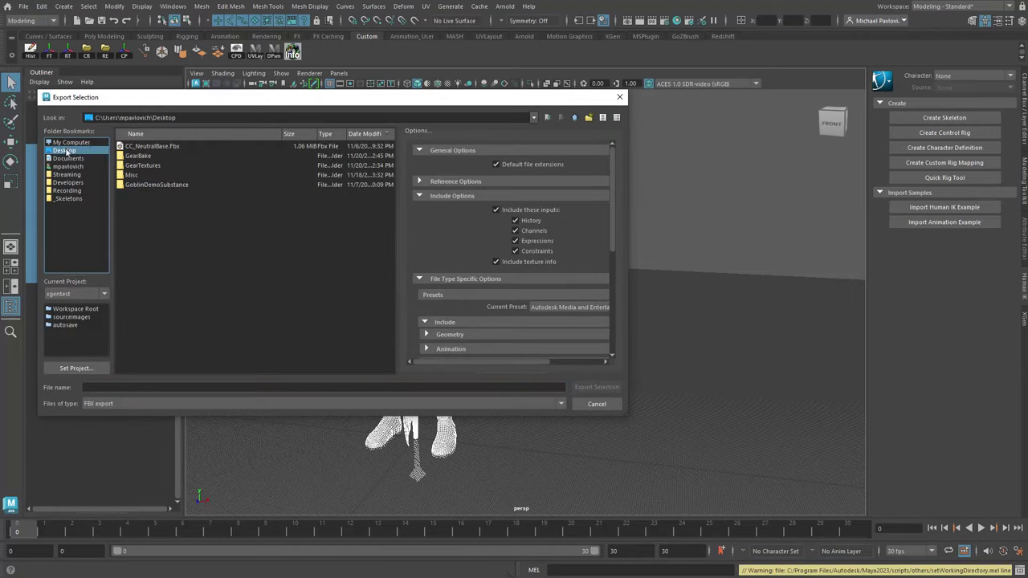
{"action": "double_click", "coordinate": [142, 155]}
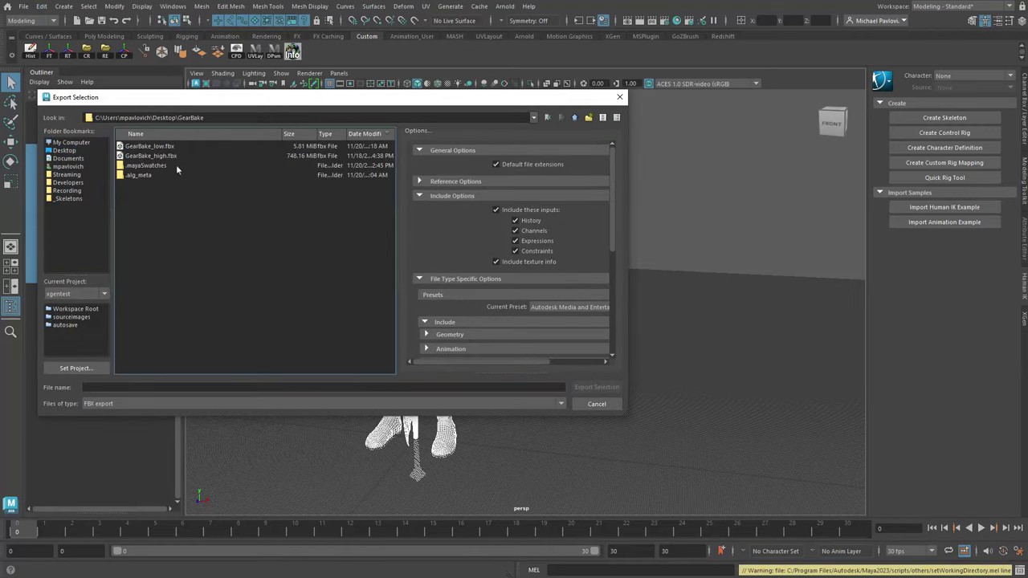
{"action": "left_click", "coordinate": [167, 156]}
{"action": "left_click", "coordinate": [167, 146]}
{"action": "left_click", "coordinate": [98, 388]}
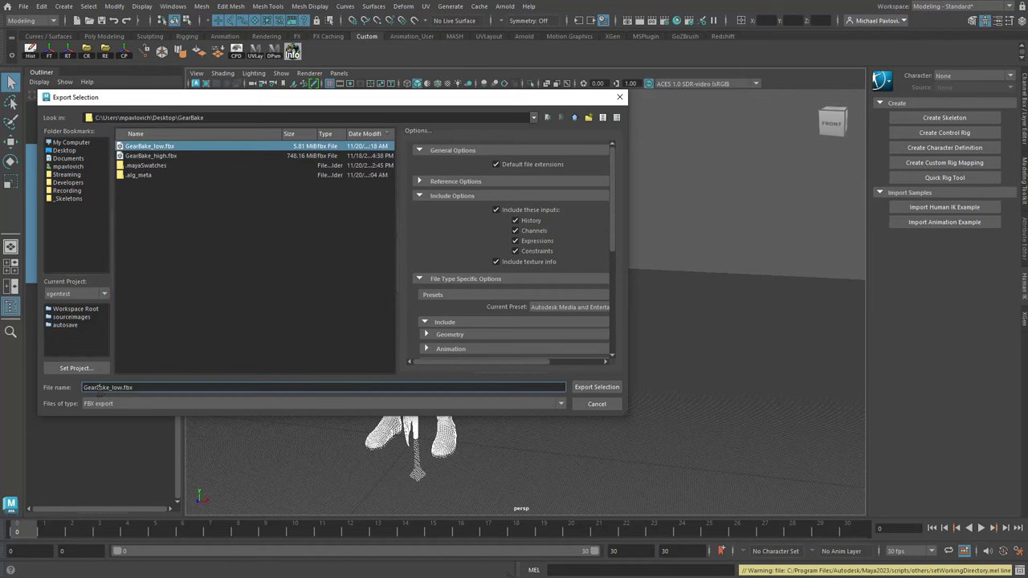
{"action": "left_click_drag", "start_coordinate": [110, 388], "coordinate": [211, 390]}
{"action": "type", "text": "game"}
{"action": "key", "text": "Return"}
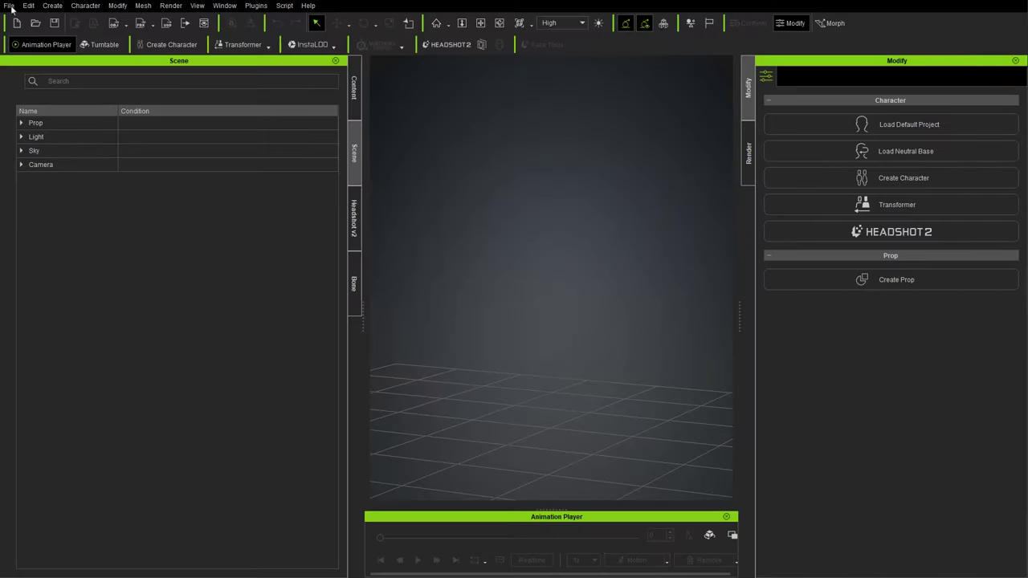
Step: Switch to Character Creator and open the project GoblinDemo_003_Textured.ccProject
{"action": "left_click", "coordinate": [8, 6]}
{"action": "left_click", "coordinate": [40, 34]}
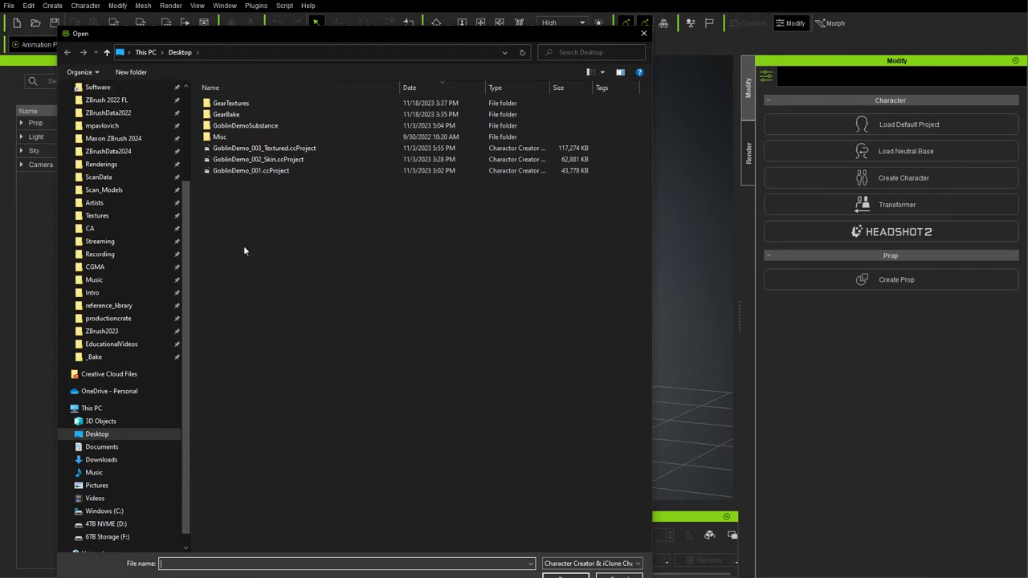
{"action": "double_click", "coordinate": [279, 150]}
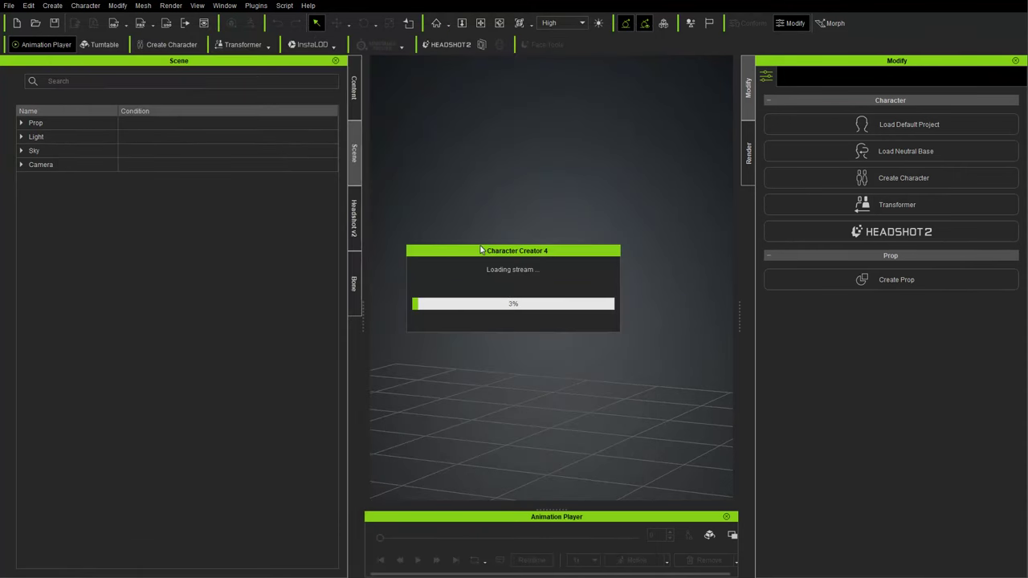
{"action": "right_click_drag", "start_coordinate": [513, 263], "coordinate": [612, 323]}
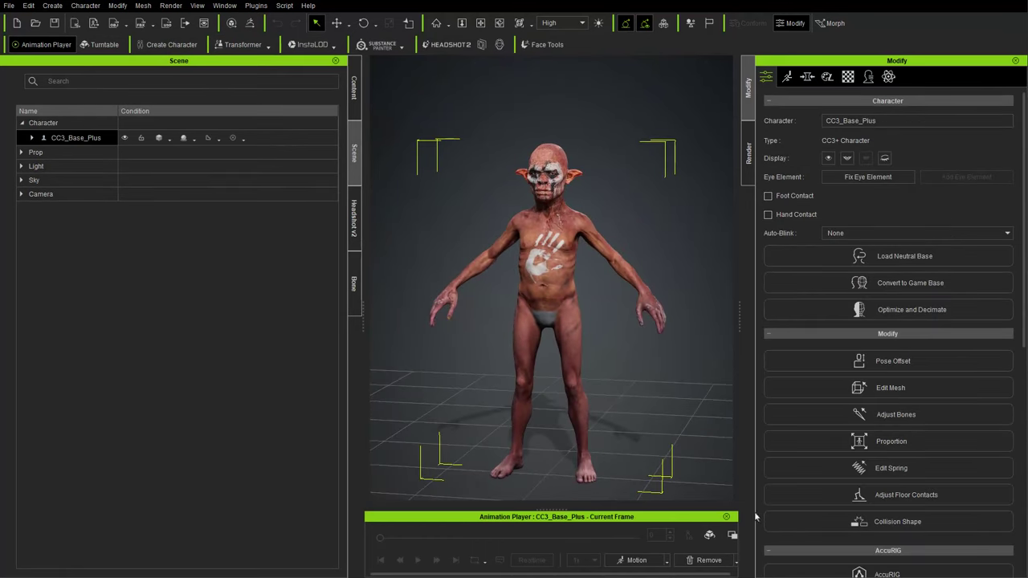
Step: Import GearBake_game.fbx as accessories, declining to merge its multiple meshes
{"action": "left_click", "coordinate": [52, 6]}
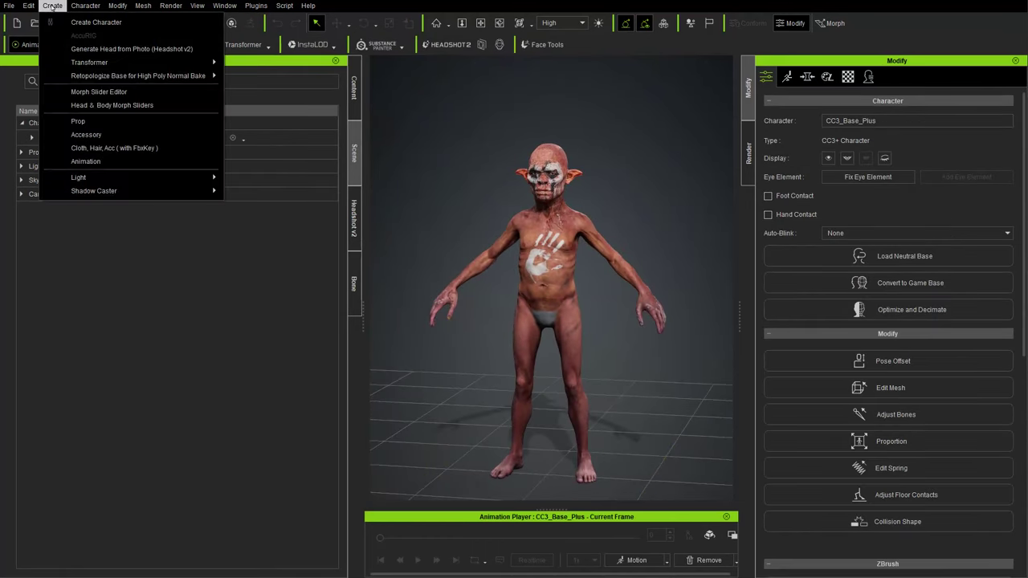
{"action": "left_click", "coordinate": [86, 134]}
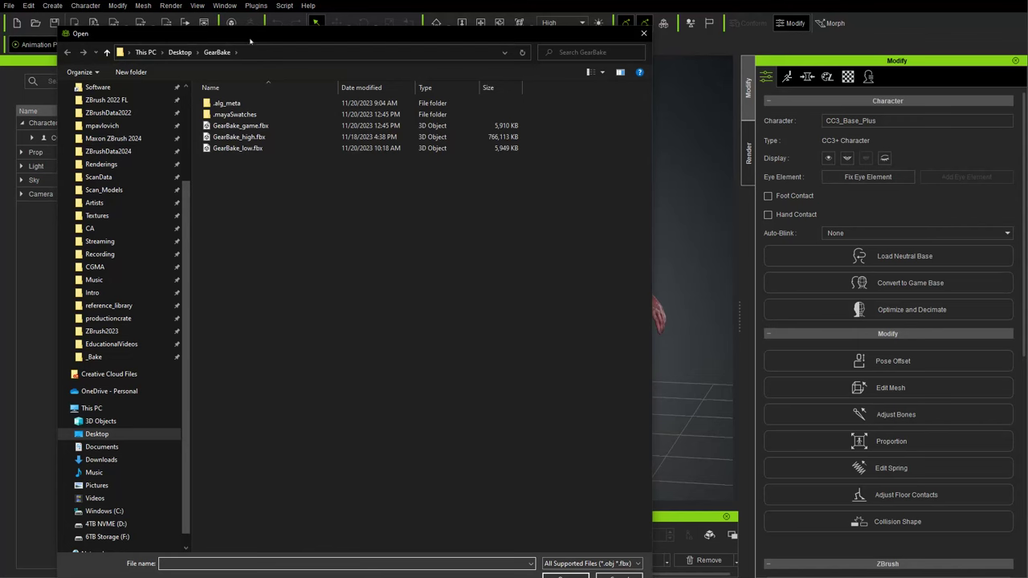
{"action": "left_click", "coordinate": [239, 111]}
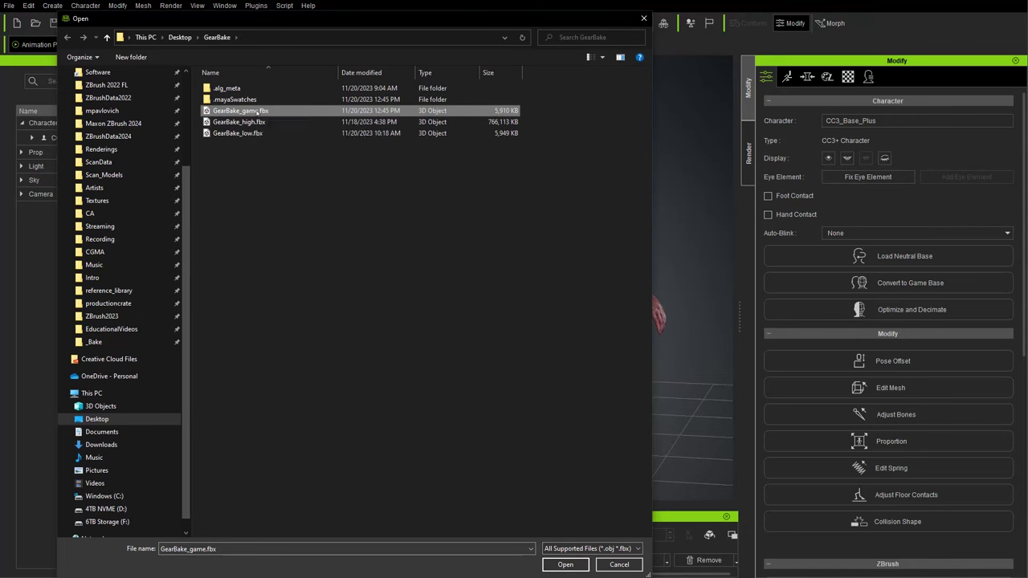
{"action": "double_click", "coordinate": [257, 112]}
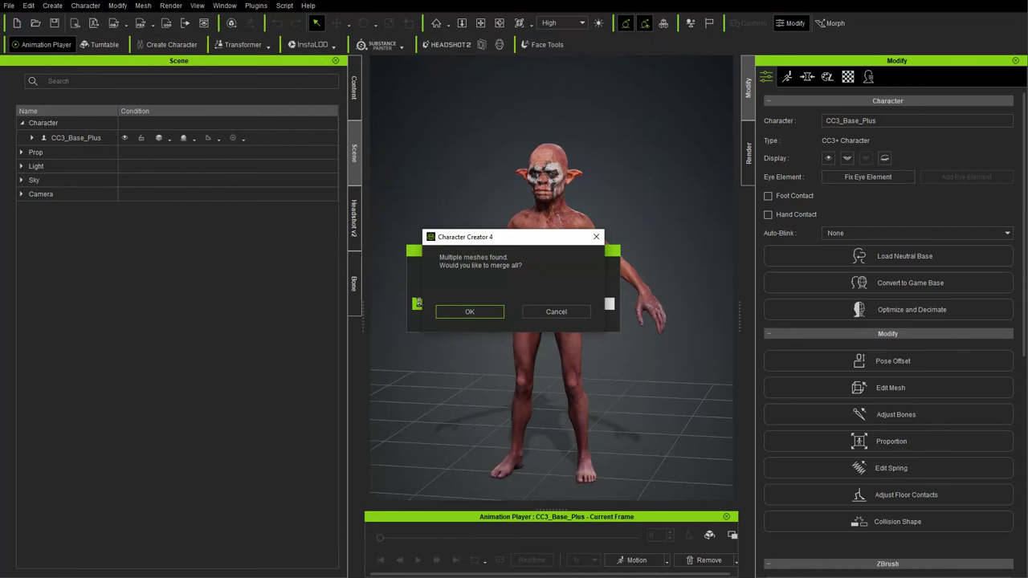
{"action": "left_click", "coordinate": [556, 312]}
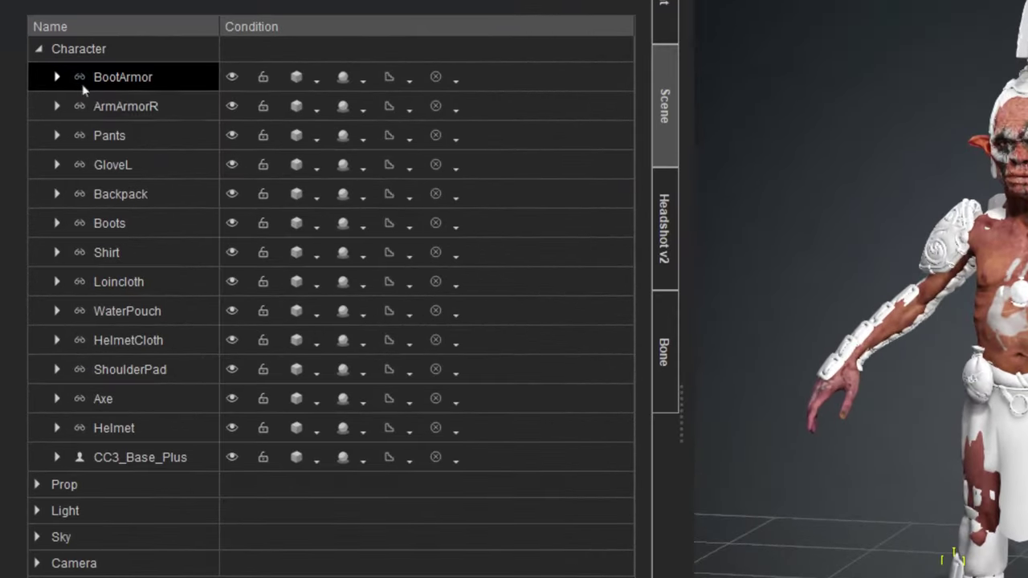
Step: Examine how the imported outfit pieces sit on the goblin from the front and the side
{"action": "left_click", "coordinate": [46, 186], "text": "ctrl"}
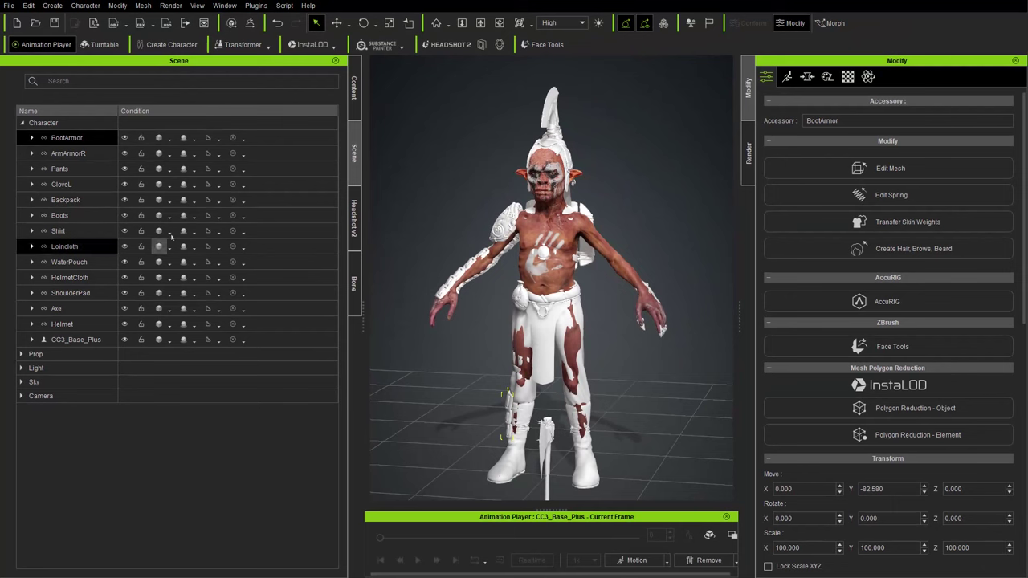
{"action": "right_click_drag", "start_coordinate": [707, 363], "coordinate": [692, 344]}
{"action": "right_click_drag", "start_coordinate": [638, 292], "coordinate": [567, 201]}
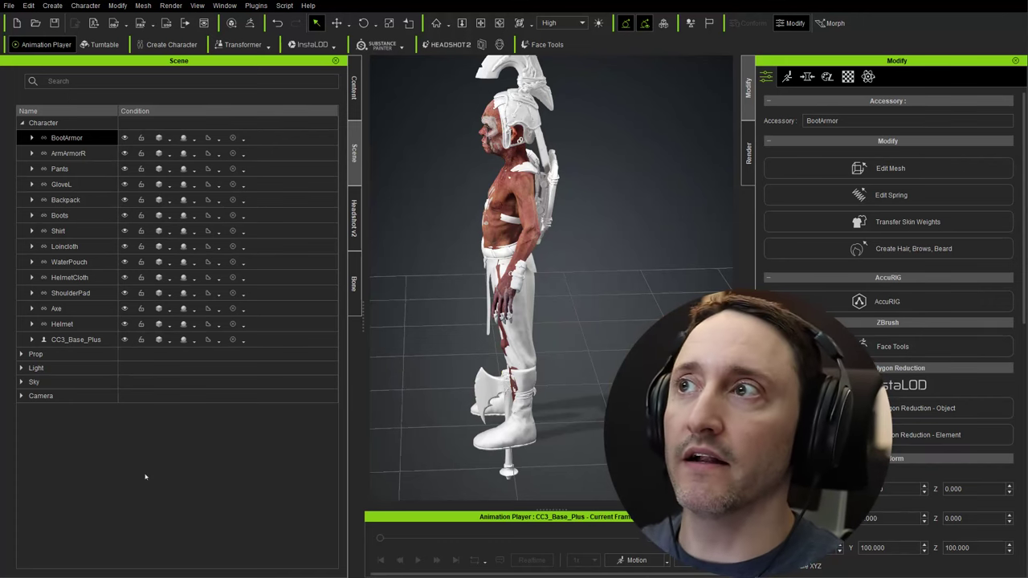
{"action": "middle_click_drag", "start_coordinate": [542, 359], "coordinate": [800, 251]}
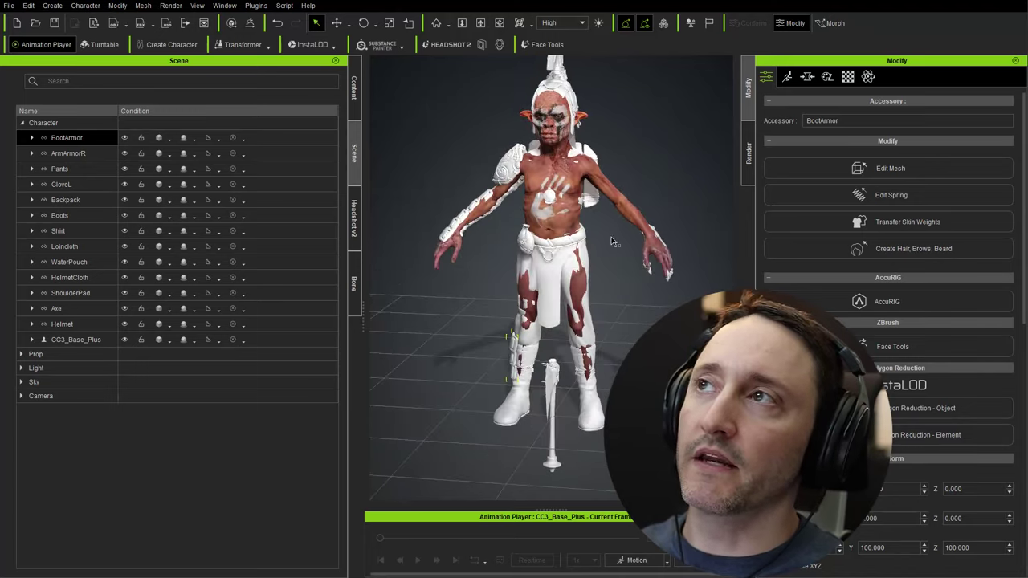
{"action": "middle_click_drag", "start_coordinate": [581, 231], "coordinate": [560, 246]}
{"action": "right_click_drag", "start_coordinate": [559, 245], "coordinate": [498, 263]}
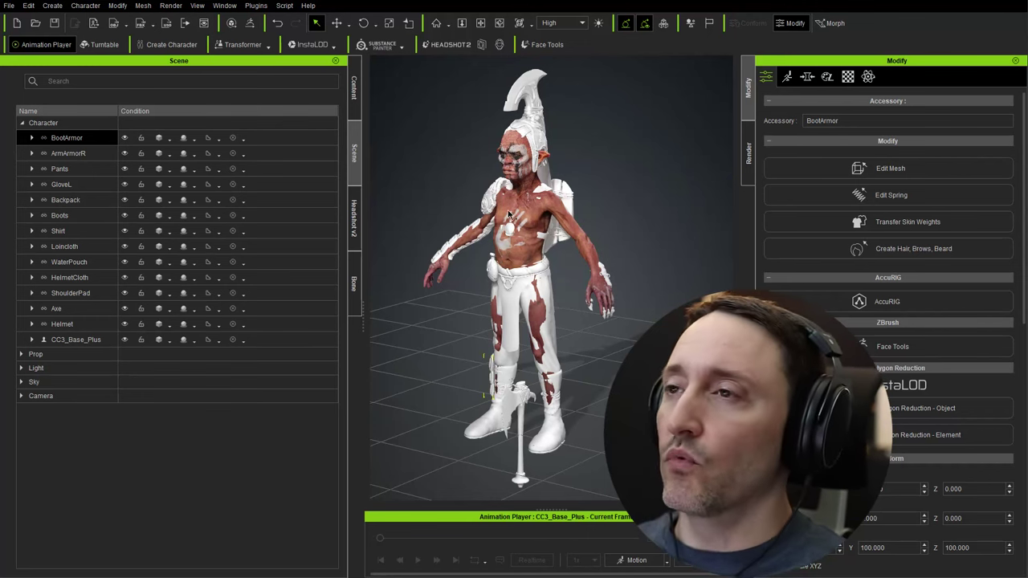
{"action": "right_click_drag", "start_coordinate": [473, 134], "coordinate": [590, 279]}
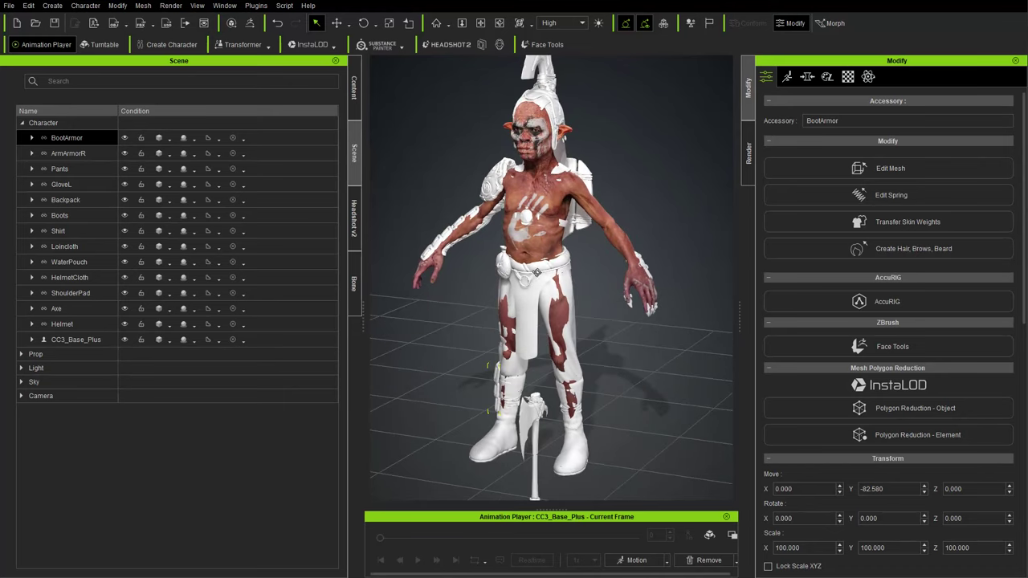
Step: Move all the imported accessories from BootArmor to Helmet together, forward and slightly up, to fit them over the goblin's body
{"action": "left_click", "coordinate": [69, 324], "text": "shift"}
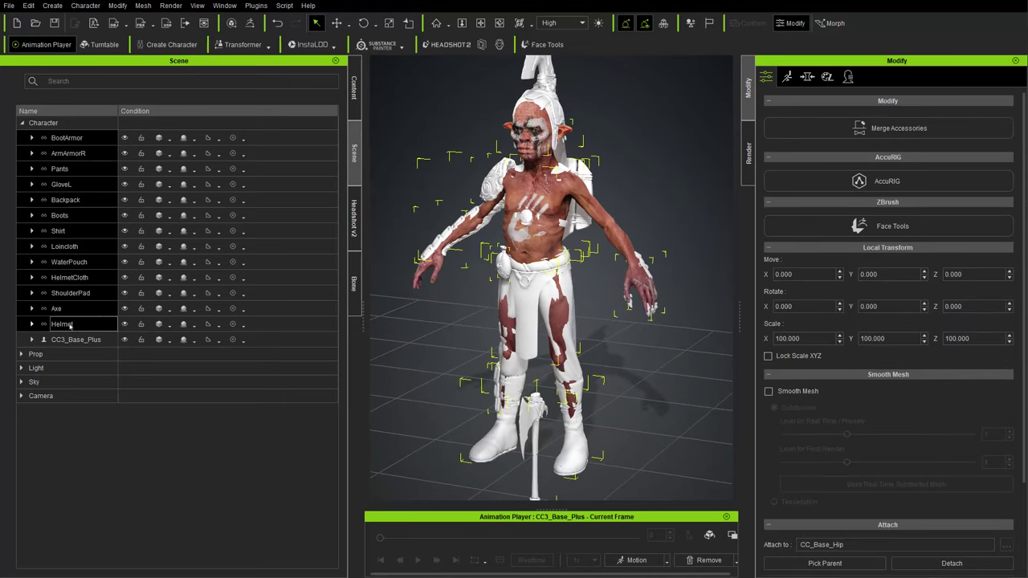
{"action": "middle_click_drag", "start_coordinate": [475, 310], "coordinate": [477, 264]}
{"action": "scroll", "coordinate": [504, 250], "scroll_direction": "down", "scroll_amount": 1}
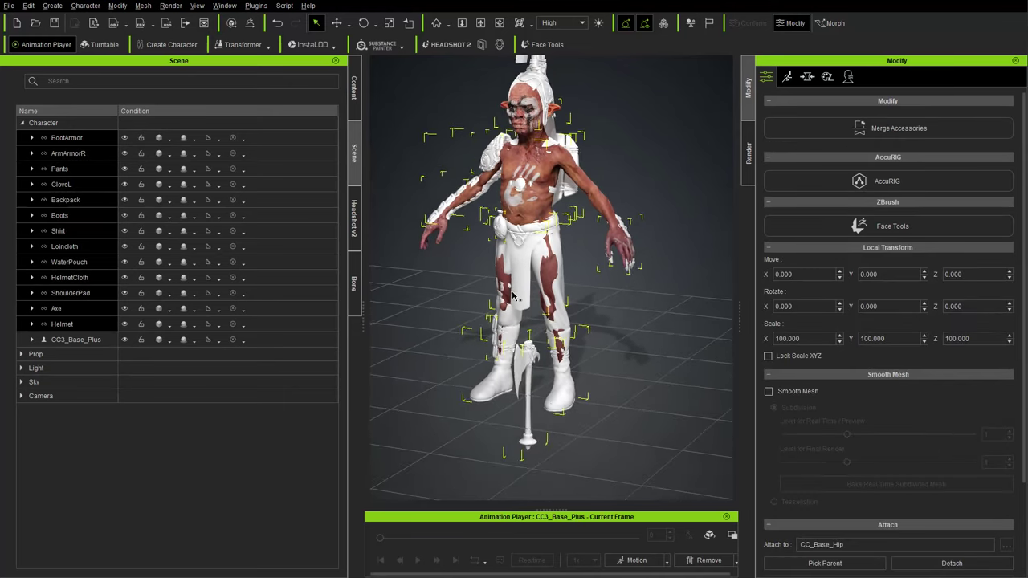
{"action": "right_click_drag", "start_coordinate": [504, 250], "coordinate": [394, 315]}
{"action": "key", "text": "e"}
{"action": "right_click_drag", "start_coordinate": [510, 309], "coordinate": [552, 385]}
{"action": "key", "text": "w"}
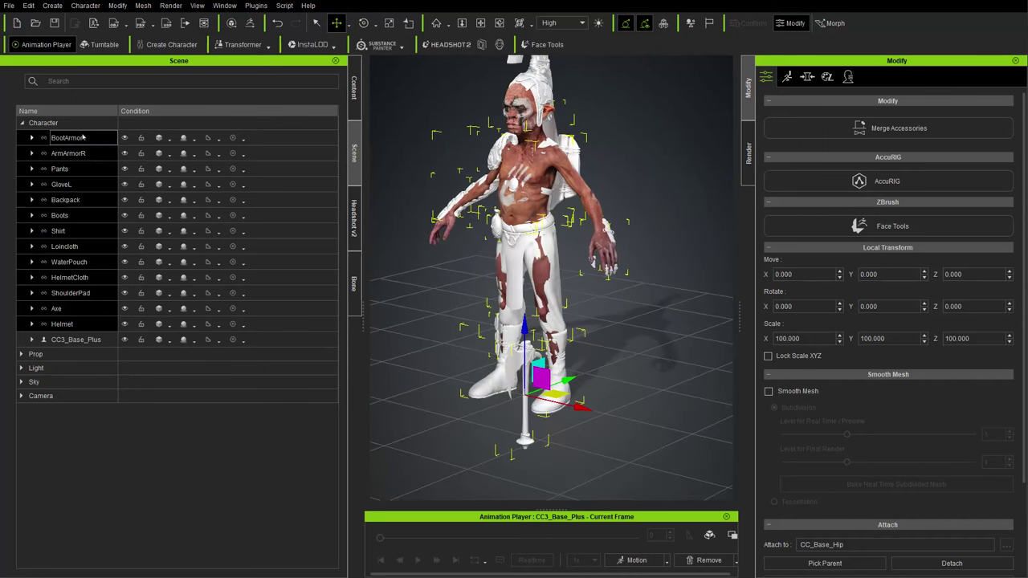
{"action": "left_click", "coordinate": [82, 138]}
{"action": "left_click", "coordinate": [62, 324], "text": "shift"}
{"action": "right_click_drag", "start_coordinate": [514, 350], "coordinate": [388, 357]}
{"action": "left_click_drag", "start_coordinate": [589, 385], "coordinate": [586, 383]}
{"action": "right_click_drag", "start_coordinate": [583, 384], "coordinate": [547, 323]}
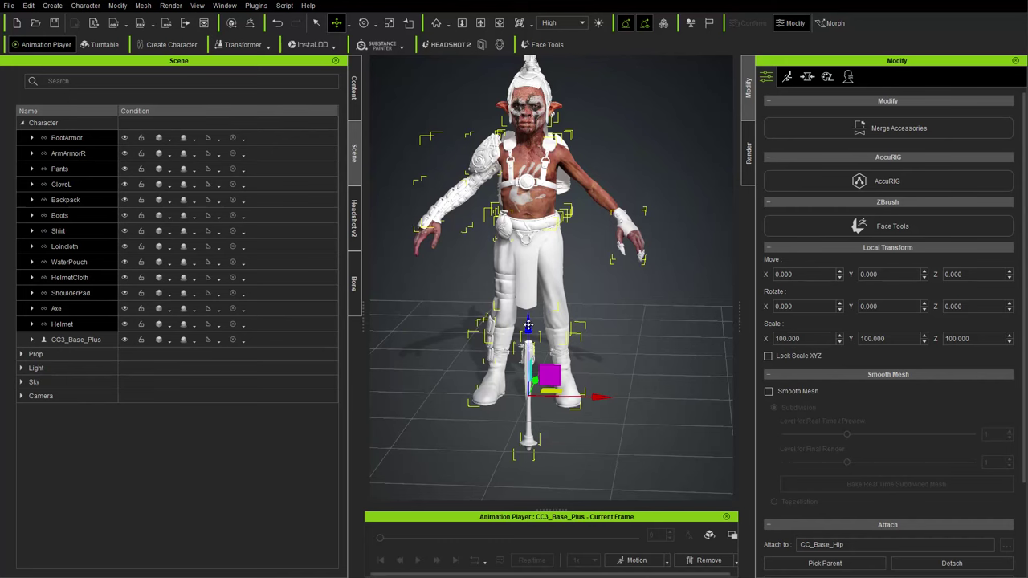
{"action": "right_click_drag", "start_coordinate": [528, 324], "coordinate": [571, 426]}
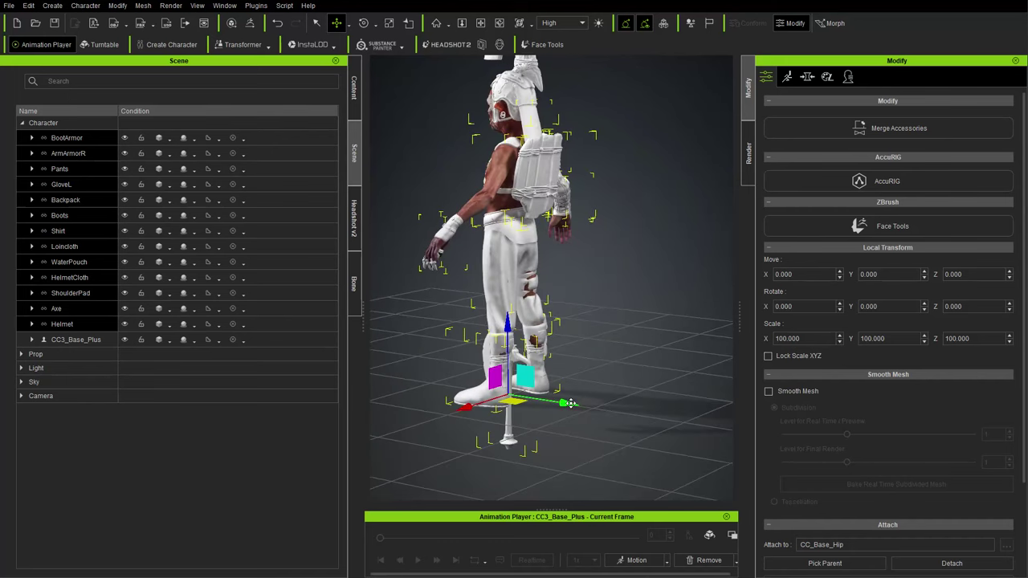
{"action": "right_click_drag", "start_coordinate": [569, 403], "coordinate": [621, 337]}
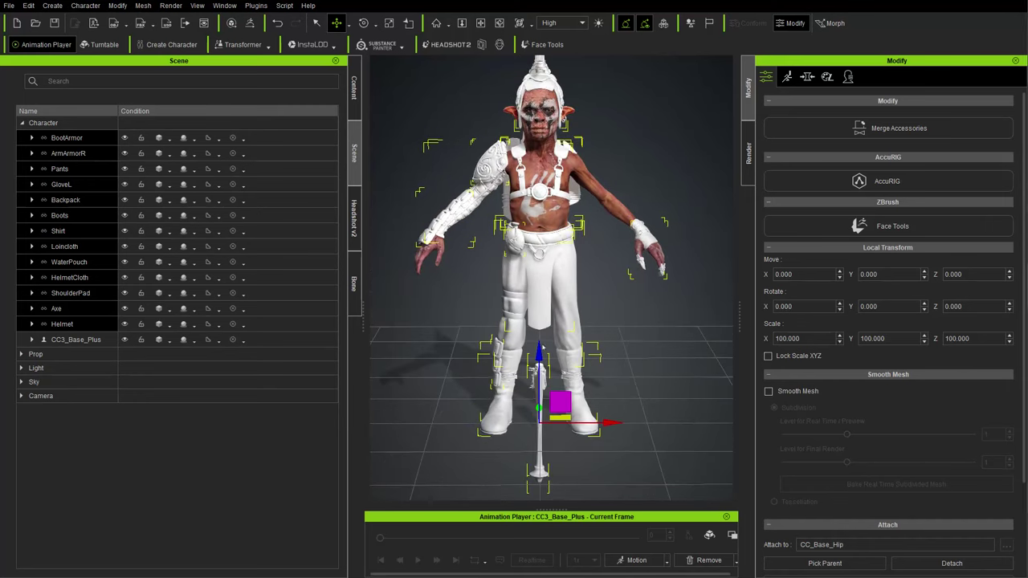
{"action": "right_click_drag", "start_coordinate": [620, 337], "coordinate": [627, 321]}
{"action": "left_click", "coordinate": [616, 324]}
{"action": "right_click_drag", "start_coordinate": [618, 268], "coordinate": [448, 260]}
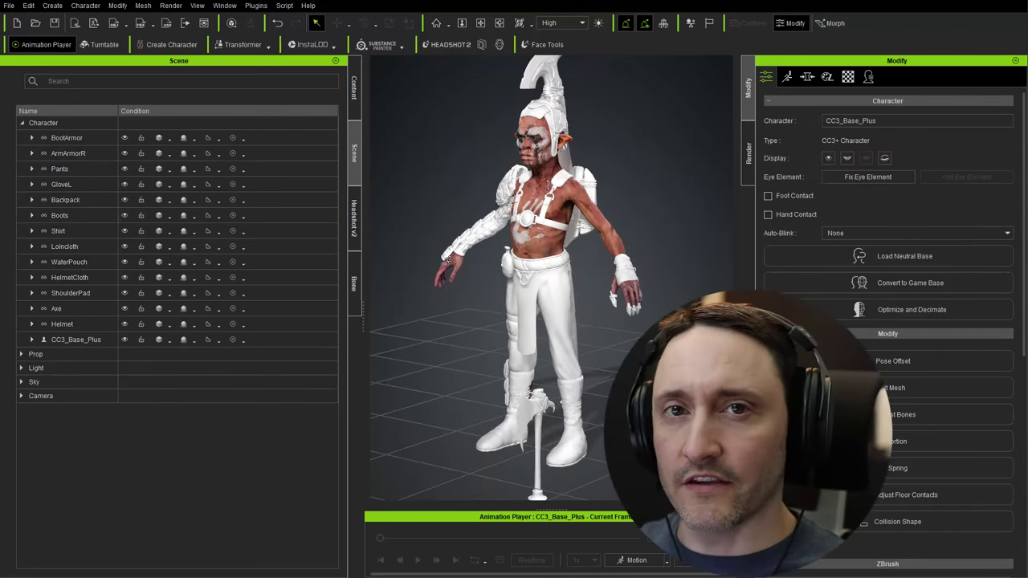
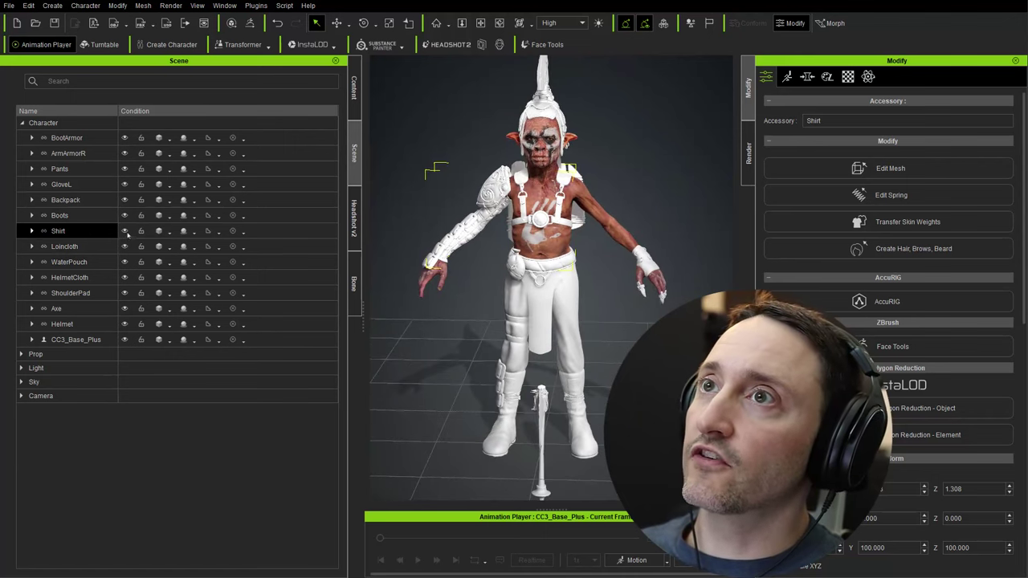
Step: Hide and show the Shirt accessory to check which part of the outfit it covers
{"action": "left_click", "coordinate": [126, 231]}
{"action": "left_click", "coordinate": [126, 231]}
{"action": "left_click", "coordinate": [125, 231]}
{"action": "left_click", "coordinate": [125, 232]}
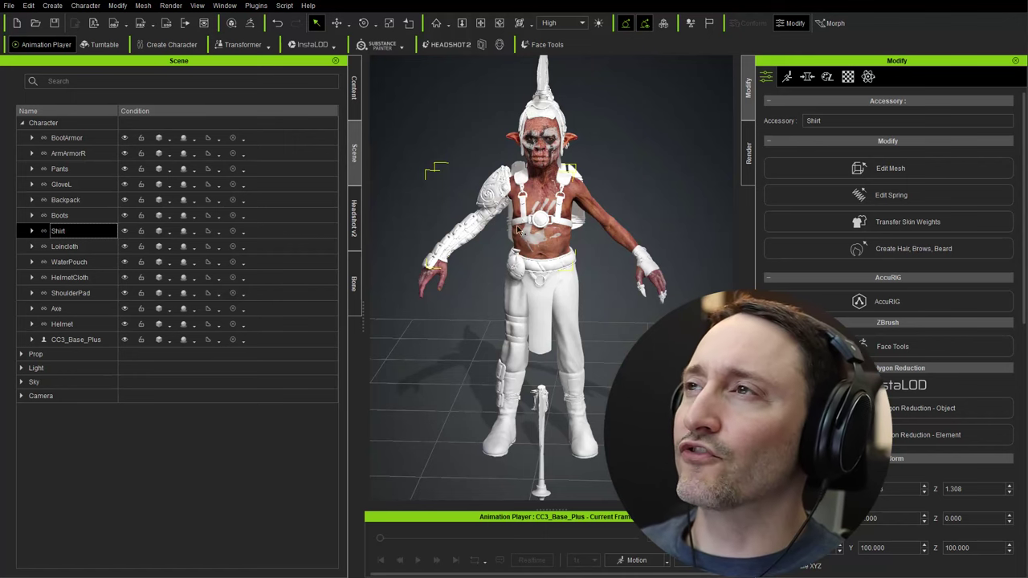
Step: Transfer skin weights to the Shirt accessory using the Default template
{"action": "left_click_drag", "start_coordinate": [518, 227], "coordinate": [535, 233], "text": "alt"}
{"action": "scroll", "coordinate": [537, 209], "scroll_direction": "up", "scroll_amount": 2}
{"action": "left_click_drag", "start_coordinate": [543, 195], "coordinate": [538, 197], "text": "alt"}
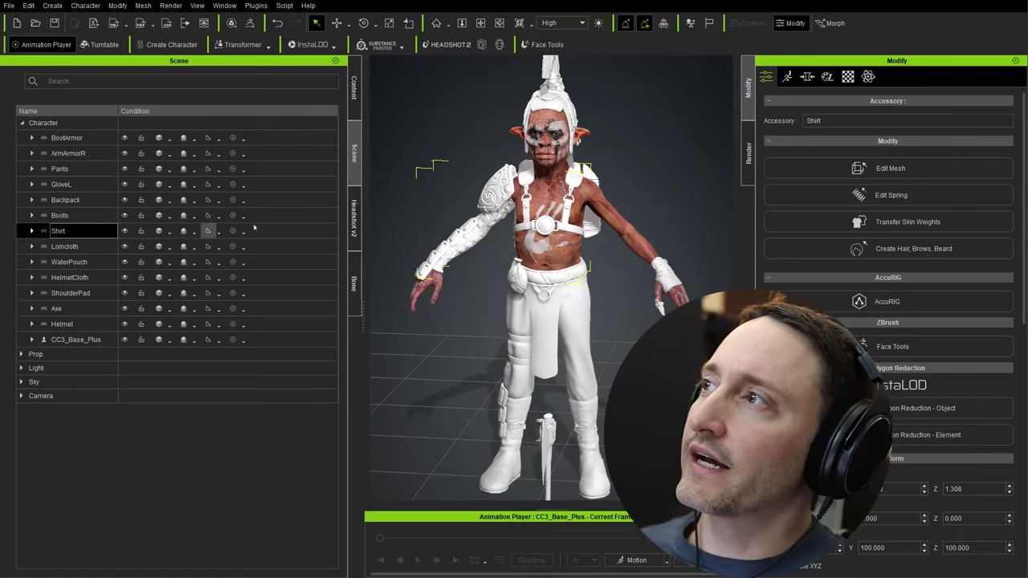
{"action": "left_click", "coordinate": [904, 222]}
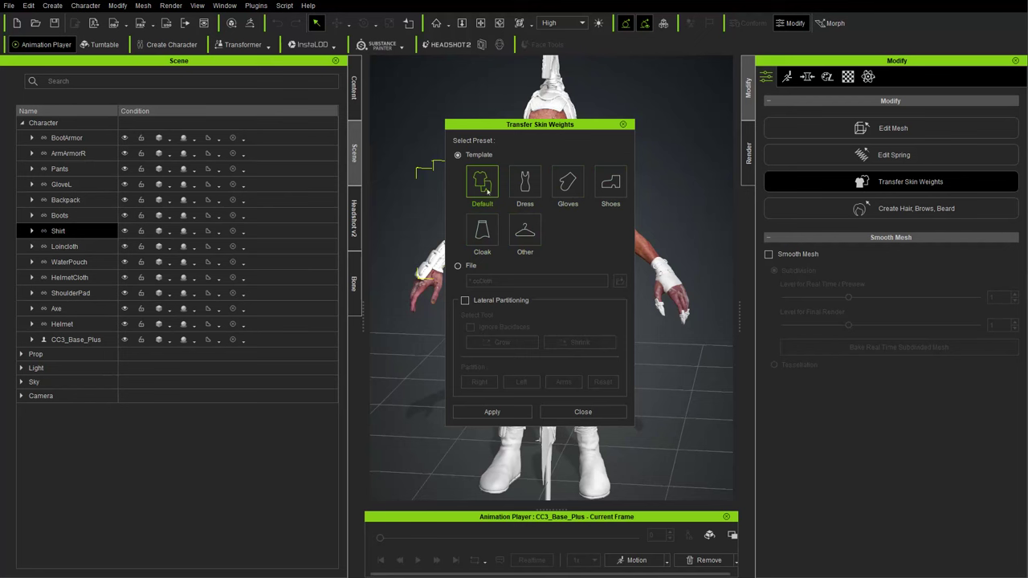
{"action": "left_click", "coordinate": [511, 413]}
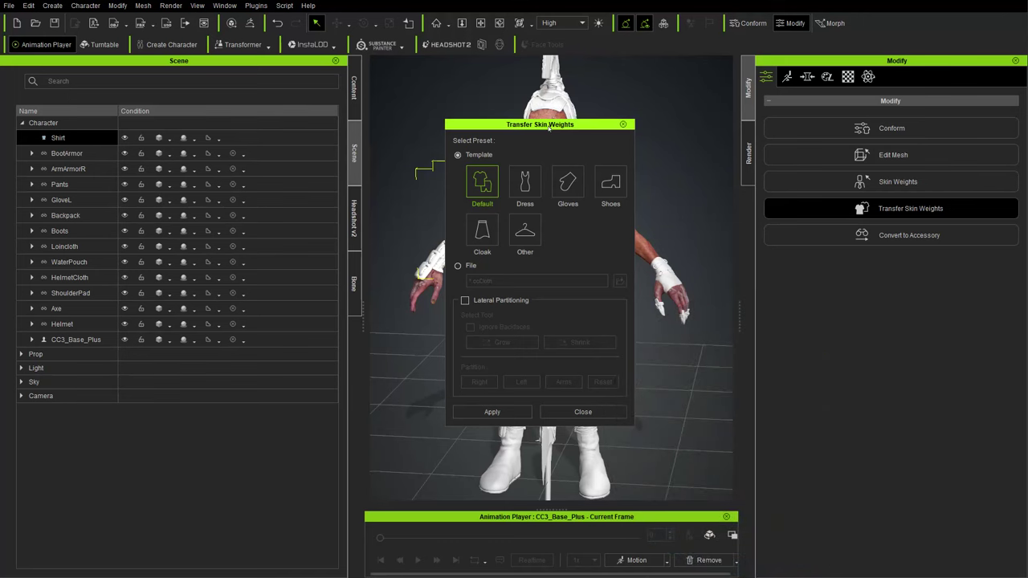
Step: Finish the Shirt's weight transfer and play the male walk motion on the goblin to check how the Shirt deforms
{"action": "left_click_drag", "start_coordinate": [549, 127], "coordinate": [707, 159]}
{"action": "left_click", "coordinate": [744, 443]}
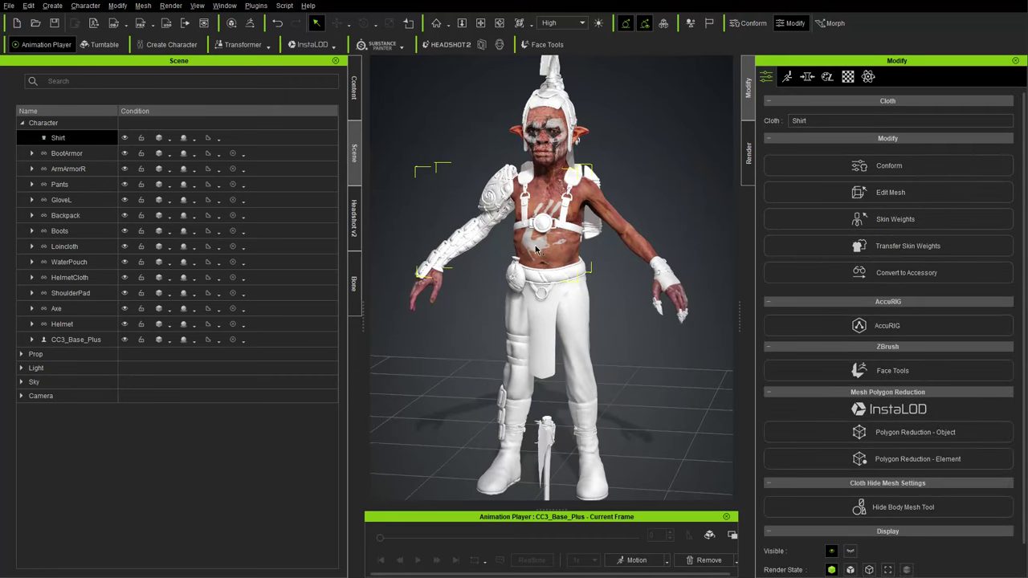
{"action": "right_click_drag", "start_coordinate": [536, 250], "coordinate": [577, 266]}
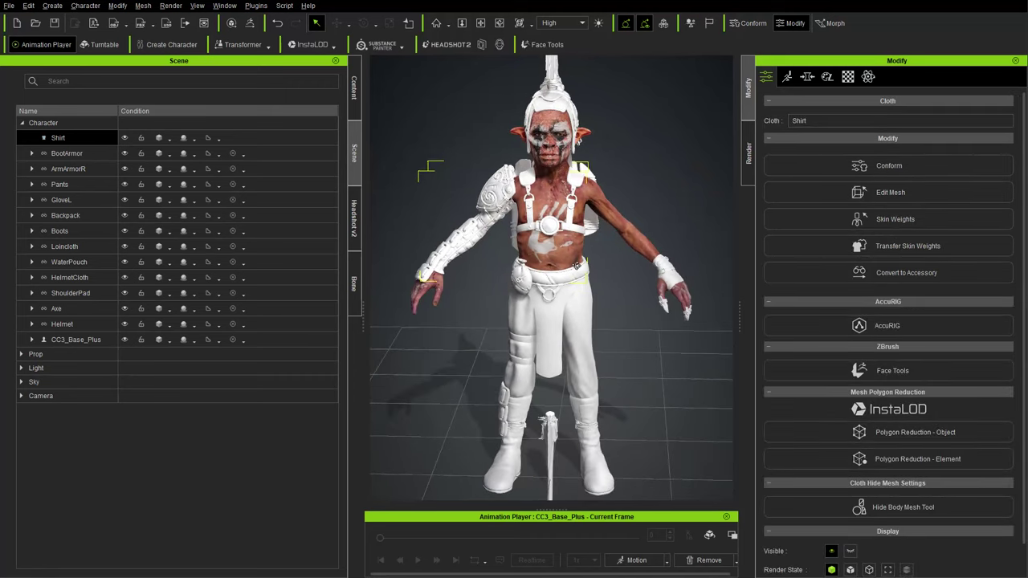
{"action": "left_click", "coordinate": [648, 562]}
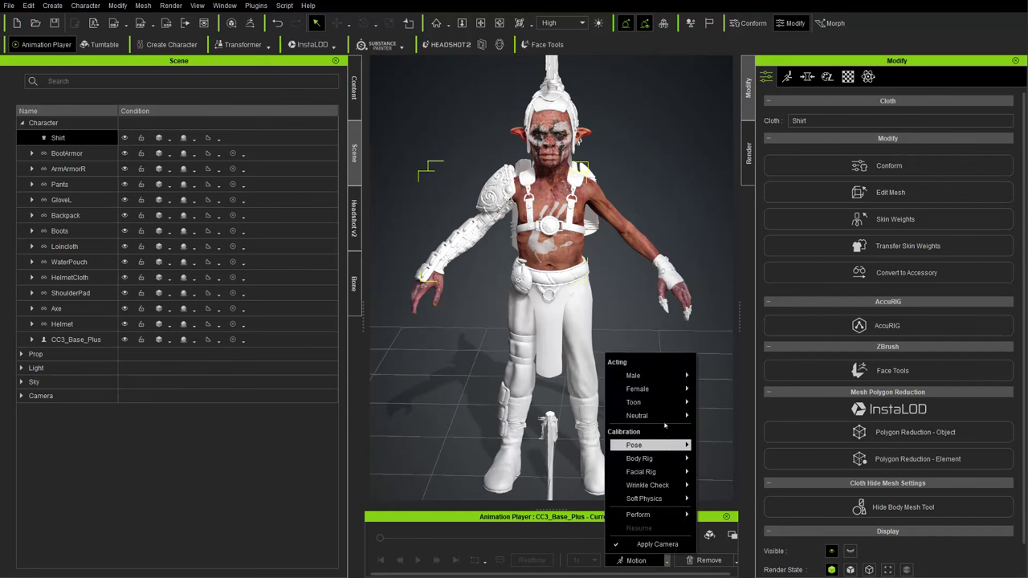
{"action": "mouse_move", "coordinate": [666, 380]}
{"action": "left_click", "coordinate": [723, 416]}
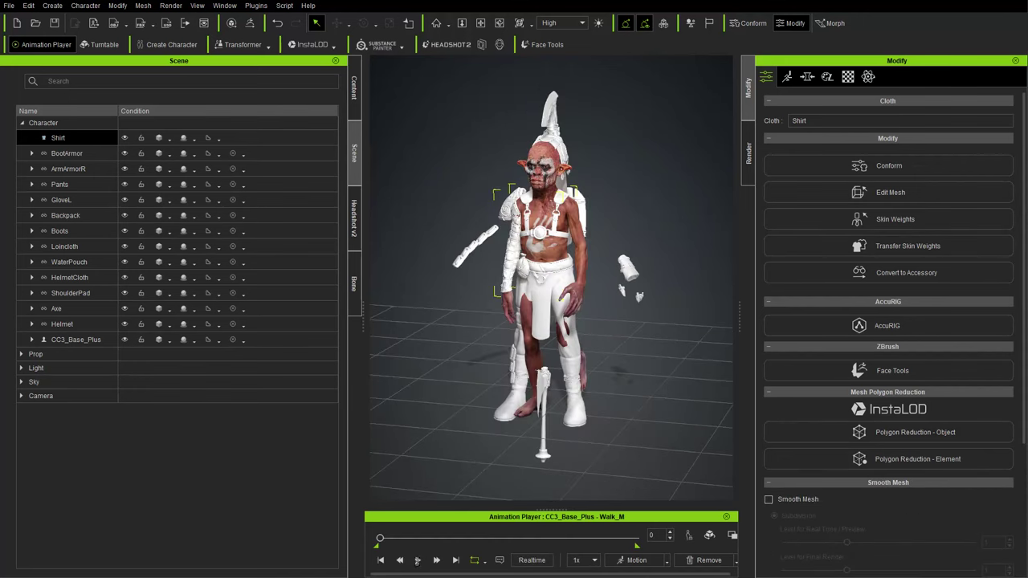
{"action": "left_click", "coordinate": [417, 562]}
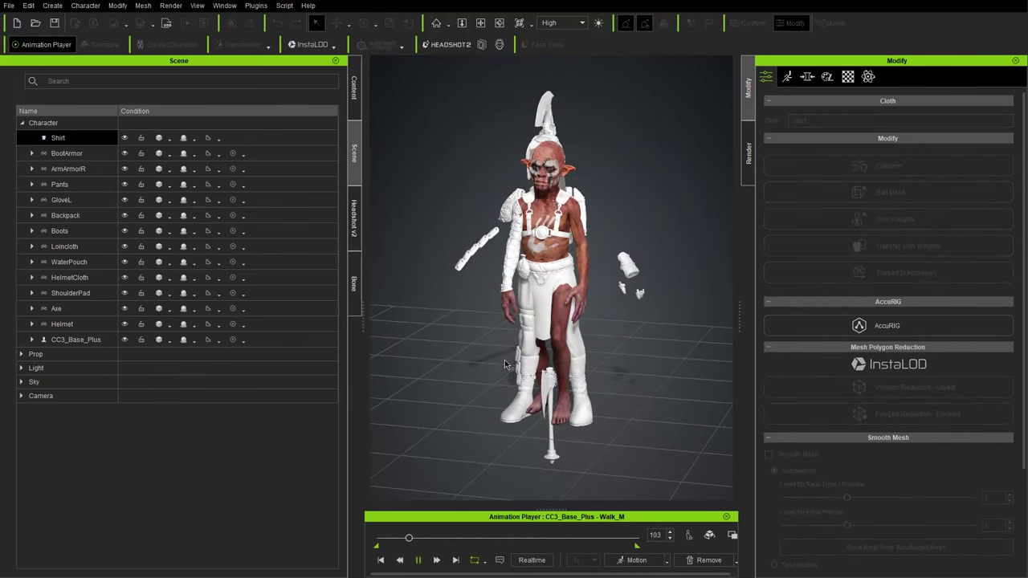
{"action": "right_click_drag", "start_coordinate": [627, 369], "coordinate": [106, 384], "text": "alt"}
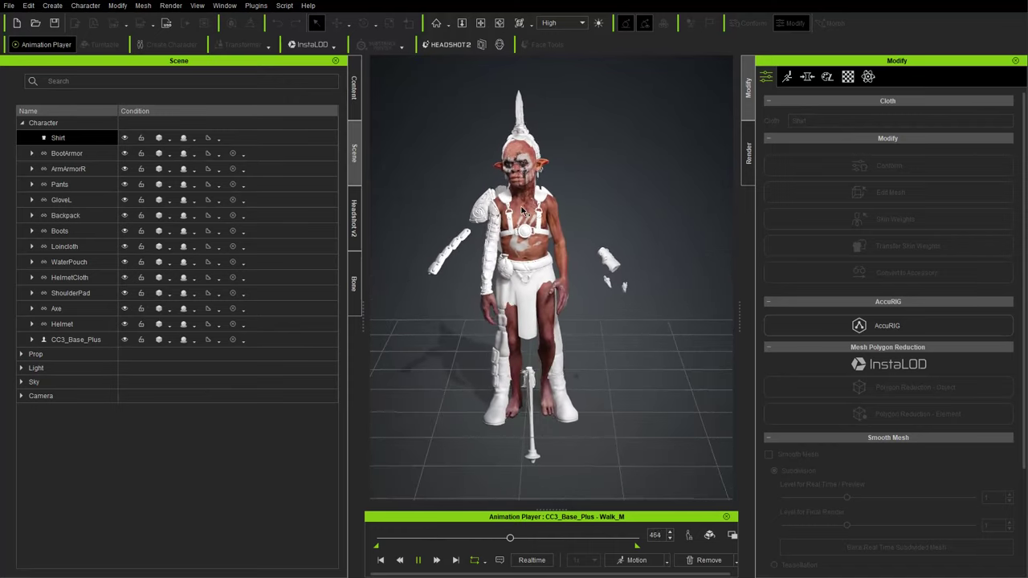
{"action": "left_click_drag", "start_coordinate": [466, 281], "coordinate": [682, 287], "text": "alt"}
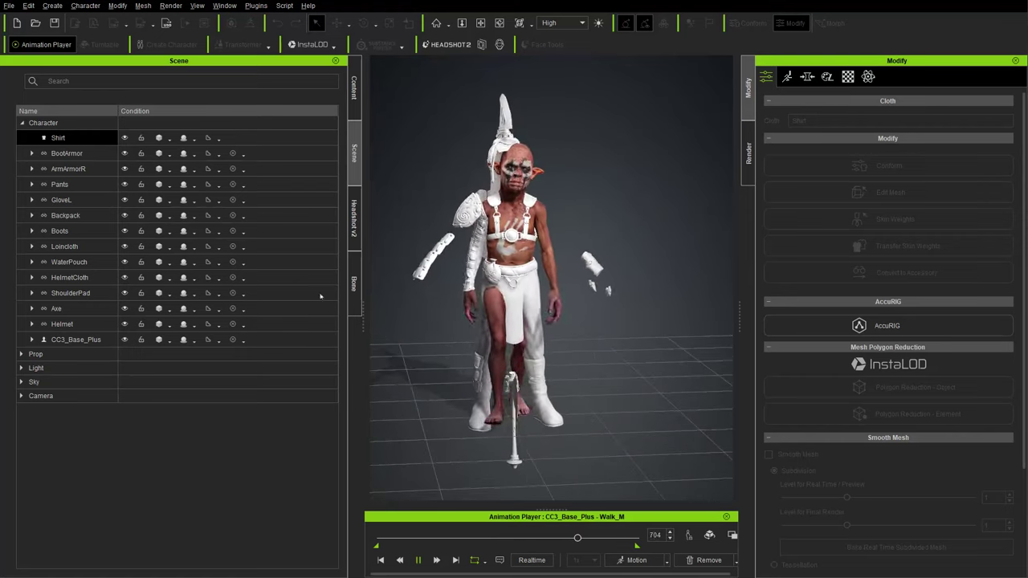
Step: Return the goblin to its arms-out calibration pose and look over the outfit from the front and side
{"action": "left_click", "coordinate": [636, 560]}
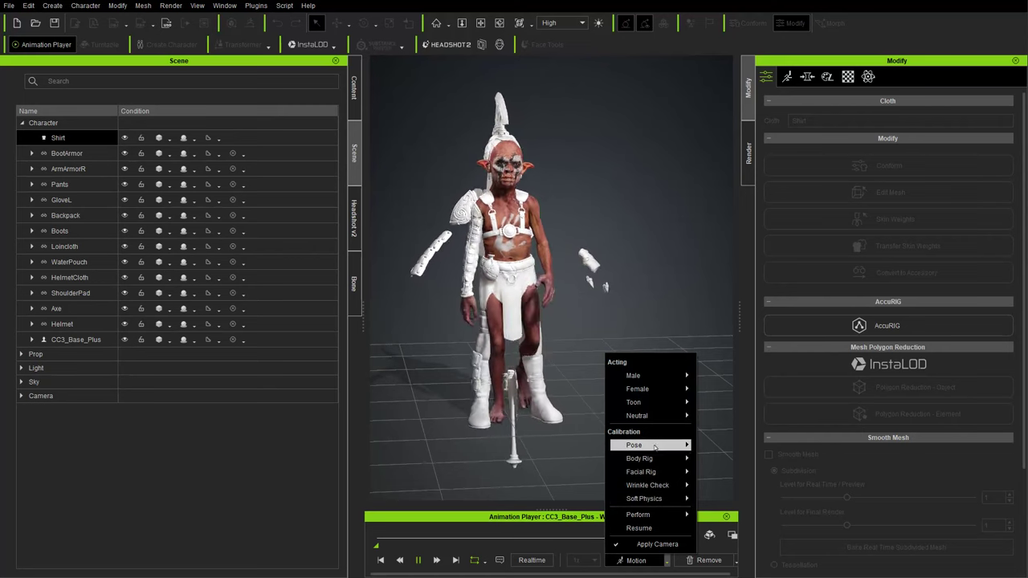
{"action": "mouse_move", "coordinate": [639, 445]}
{"action": "left_click", "coordinate": [726, 459]}
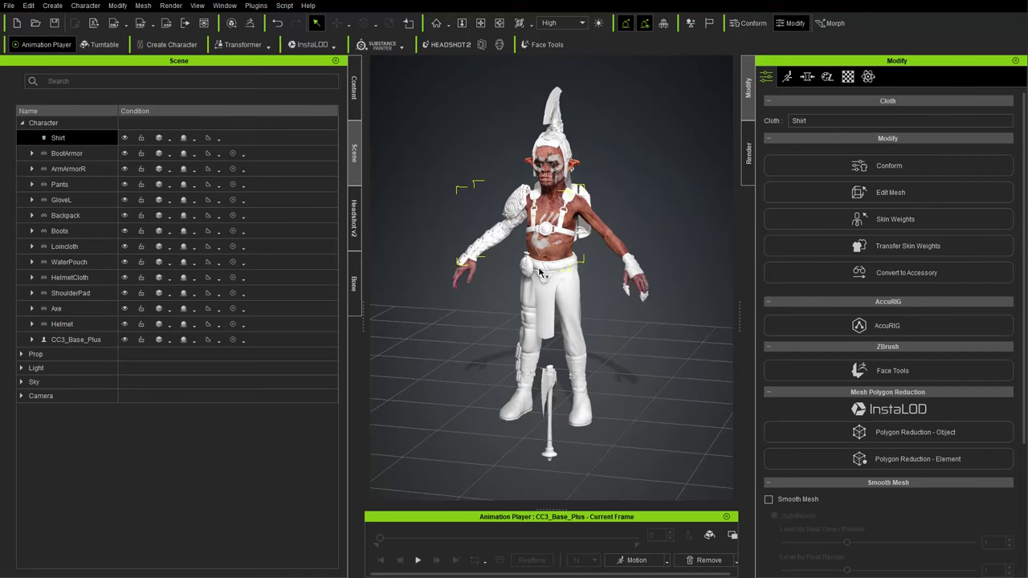
{"action": "scroll", "coordinate": [551, 276], "scroll_direction": "up", "scroll_amount": 1}
{"action": "middle_click_drag", "start_coordinate": [575, 276], "coordinate": [562, 273]}
{"action": "scroll", "coordinate": [562, 274], "scroll_direction": "up", "scroll_amount": 1}
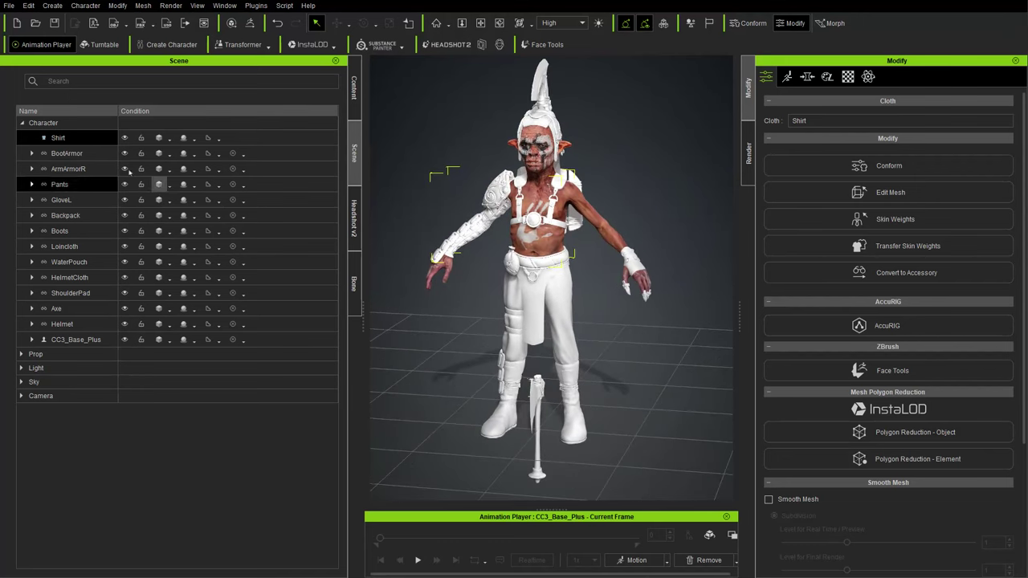
{"action": "right_click_drag", "start_coordinate": [469, 327], "coordinate": [522, 357]}
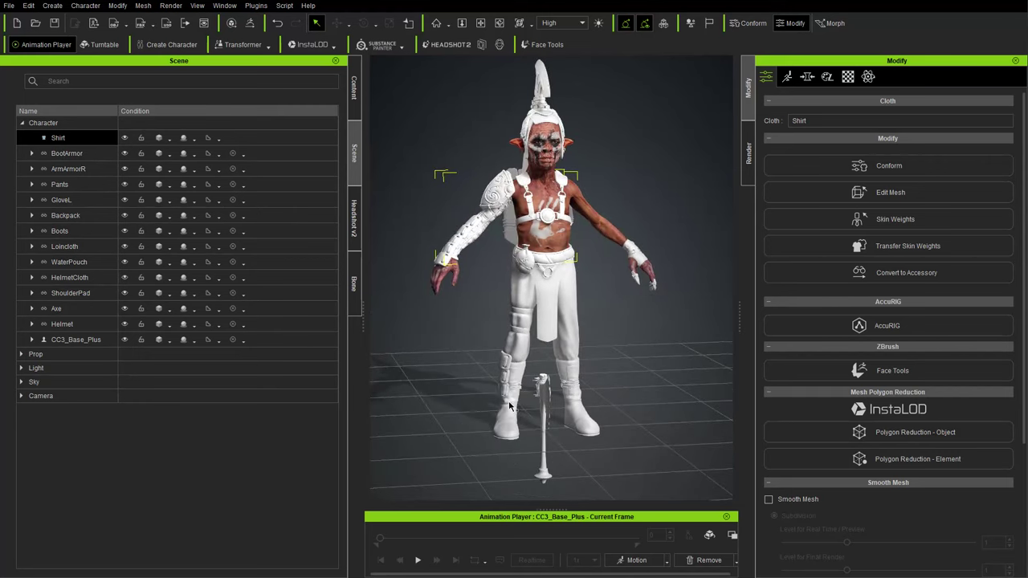
{"action": "right_click_drag", "start_coordinate": [495, 417], "coordinate": [559, 393]}
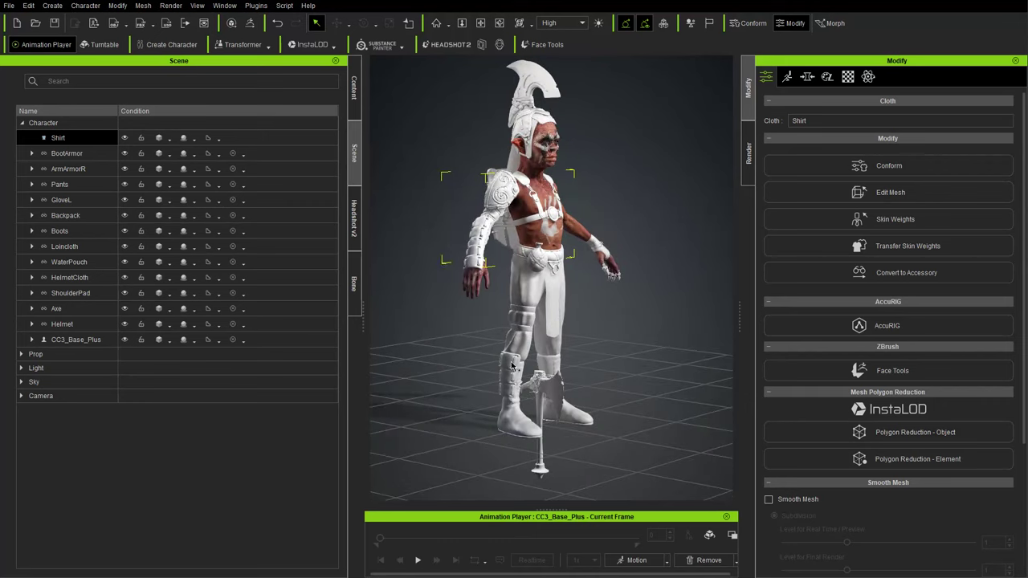
{"action": "right_click_drag", "start_coordinate": [660, 367], "coordinate": [457, 371]}
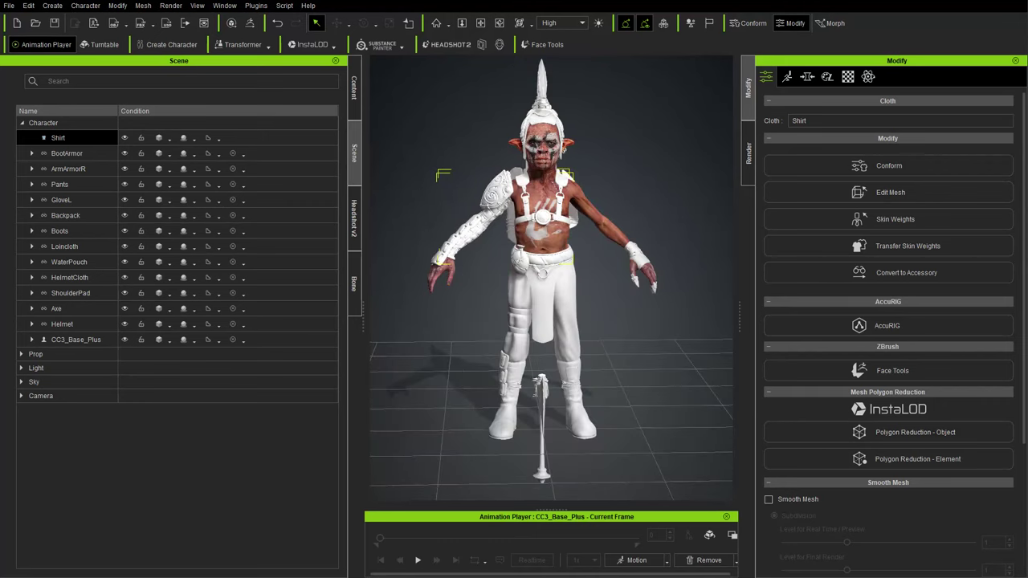
Step: Transfer skin weights to the ArmArmorR accessory using the Default template
{"action": "left_click", "coordinate": [89, 168]}
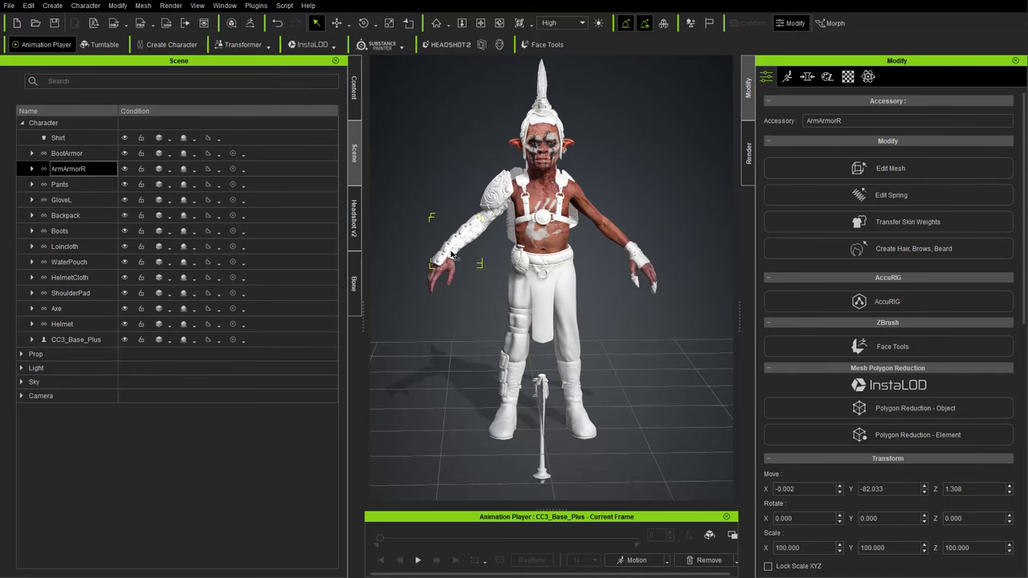
{"action": "scroll", "coordinate": [452, 256], "scroll_direction": "up", "scroll_amount": 8}
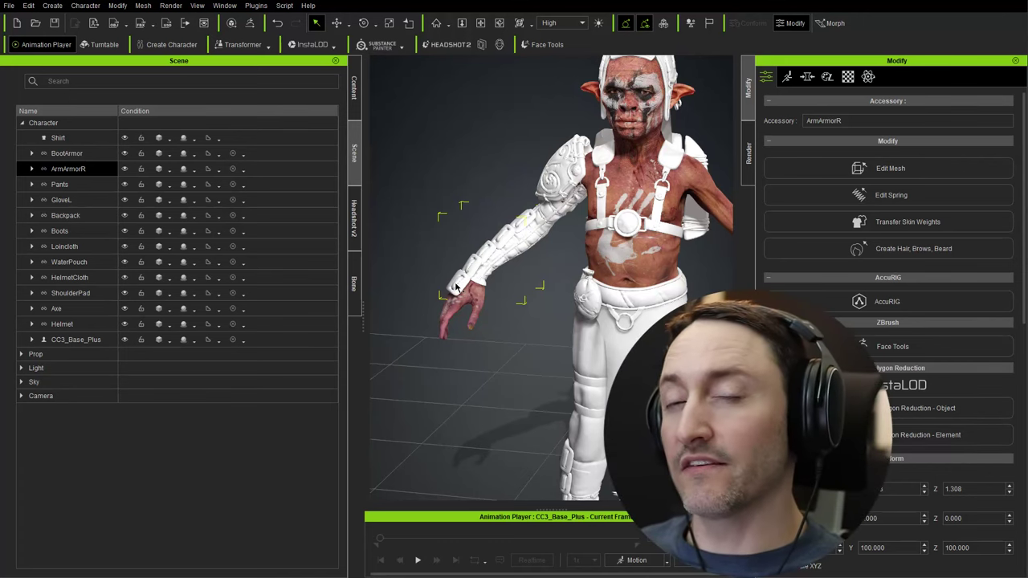
{"action": "right_click_drag", "start_coordinate": [471, 257], "coordinate": [479, 255]}
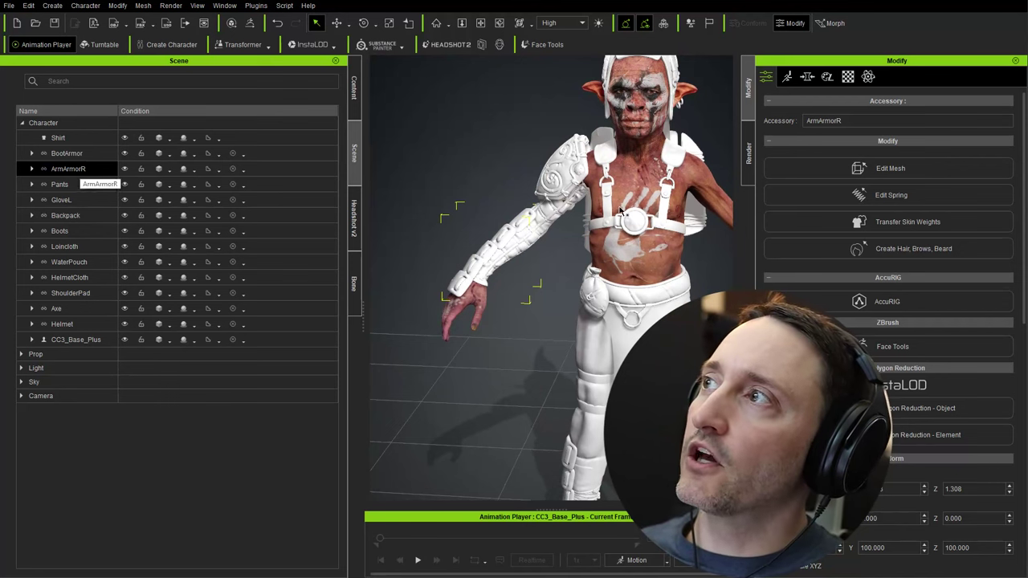
{"action": "left_click", "coordinate": [900, 223]}
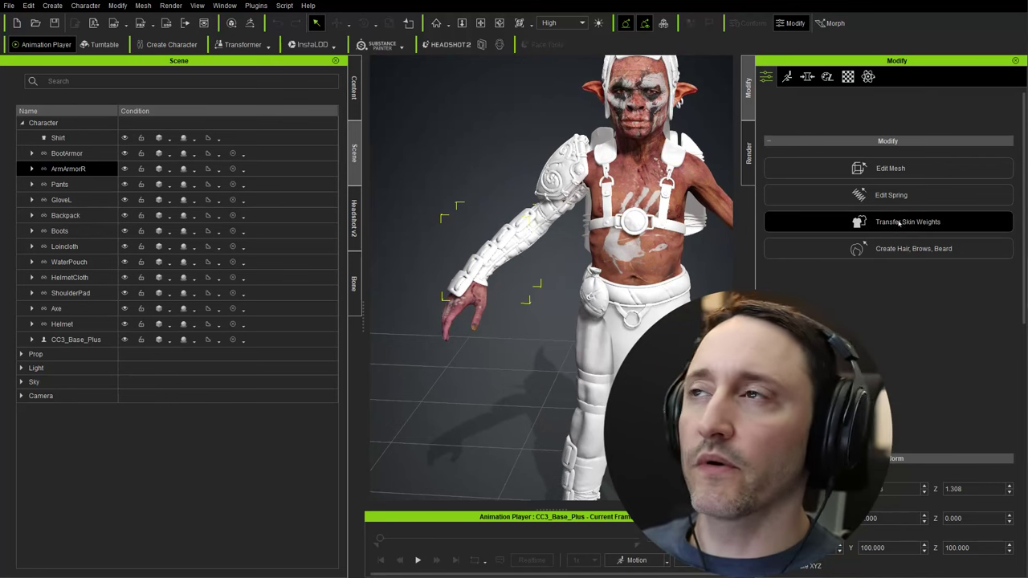
{"action": "left_click", "coordinate": [643, 215]}
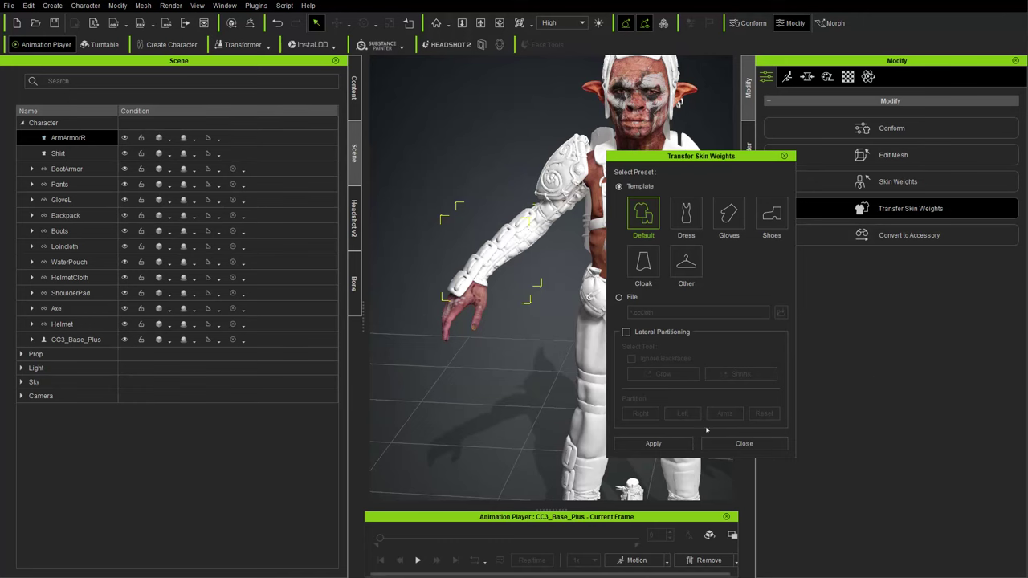
{"action": "left_click", "coordinate": [736, 445]}
Step: Open ArmArmorR for skin weight editing and show the CC_Base_R_Hand bone's influence on the armor plates around the wrist
{"action": "scroll", "coordinate": [460, 256], "scroll_direction": "up", "scroll_amount": 5}
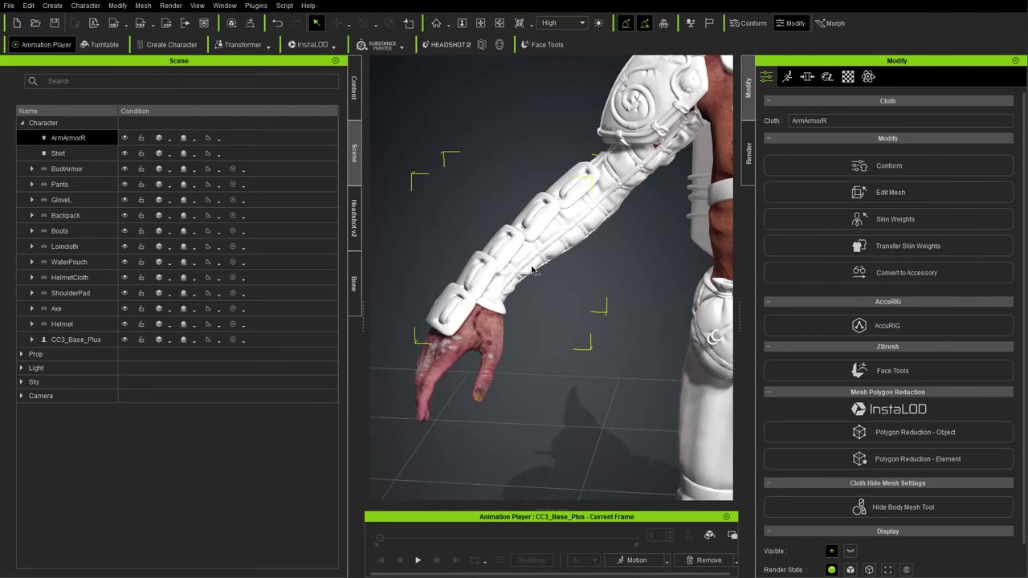
{"action": "right_click_drag", "start_coordinate": [539, 272], "coordinate": [570, 175]}
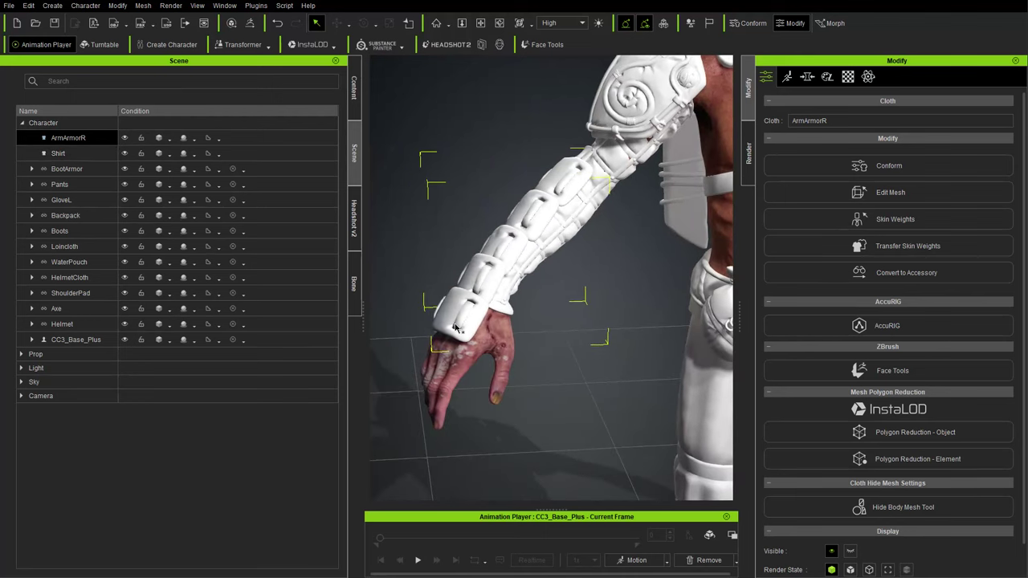
{"action": "scroll", "coordinate": [454, 329], "scroll_direction": "up", "scroll_amount": 4}
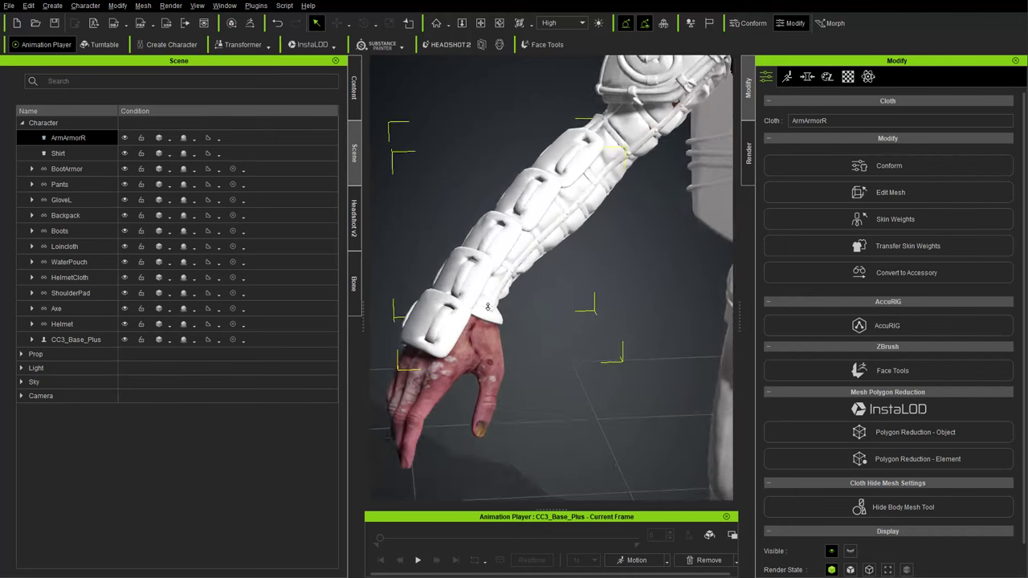
{"action": "scroll", "coordinate": [448, 332], "scroll_direction": "down", "scroll_amount": 4}
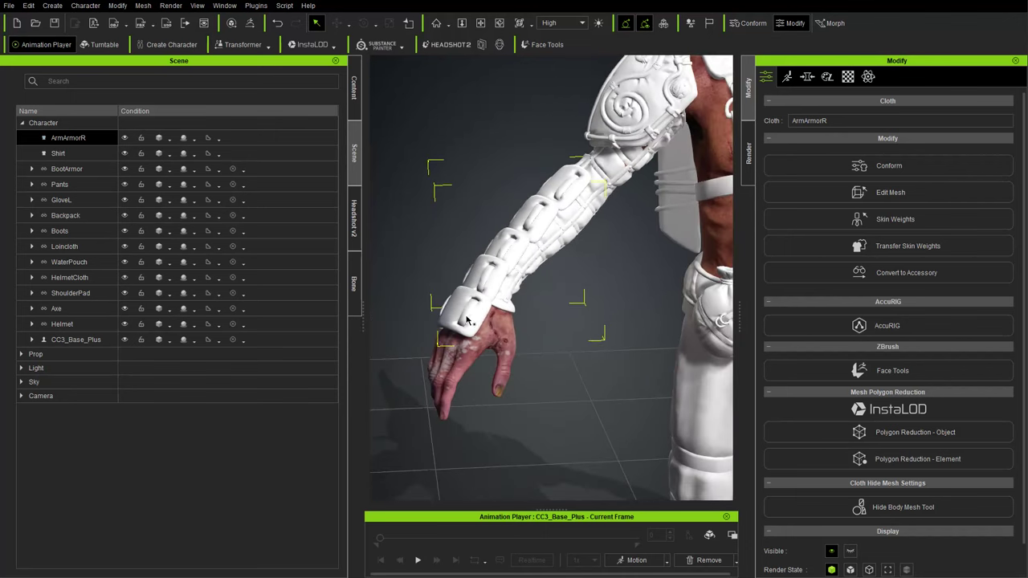
{"action": "left_click_drag", "start_coordinate": [535, 340], "coordinate": [559, 340]}
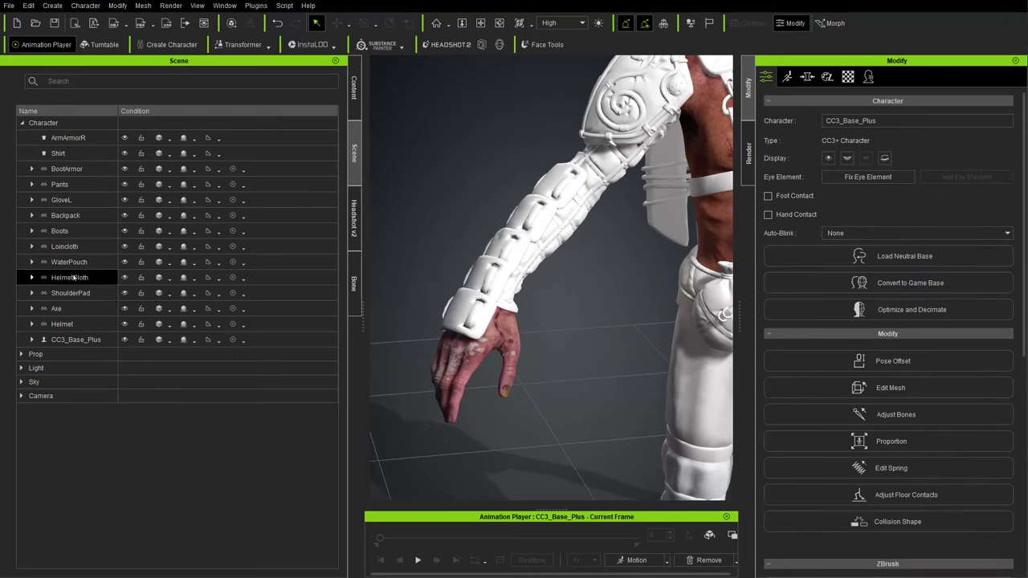
{"action": "left_click", "coordinate": [79, 138]}
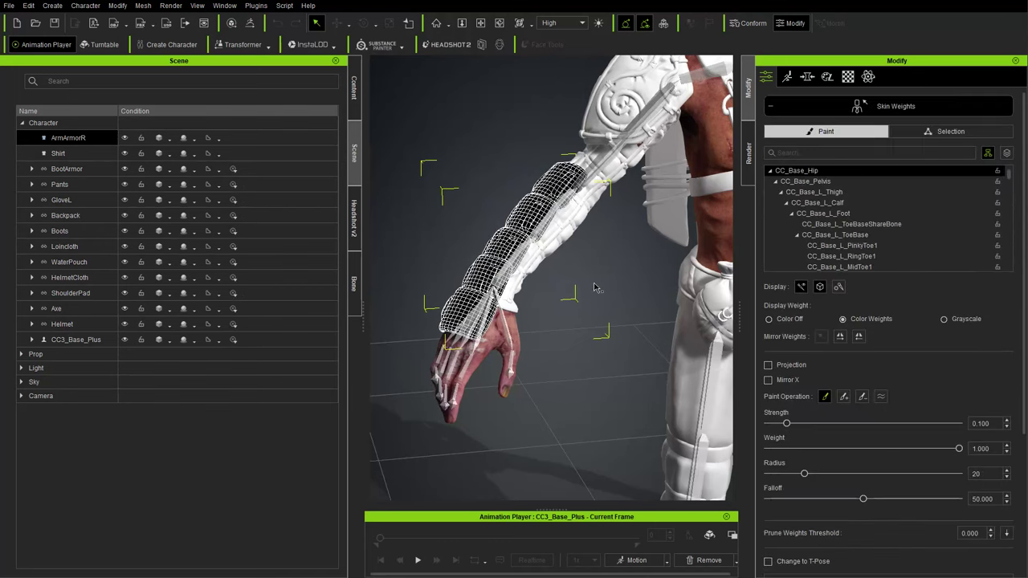
{"action": "right_click_drag", "start_coordinate": [550, 294], "coordinate": [529, 297]}
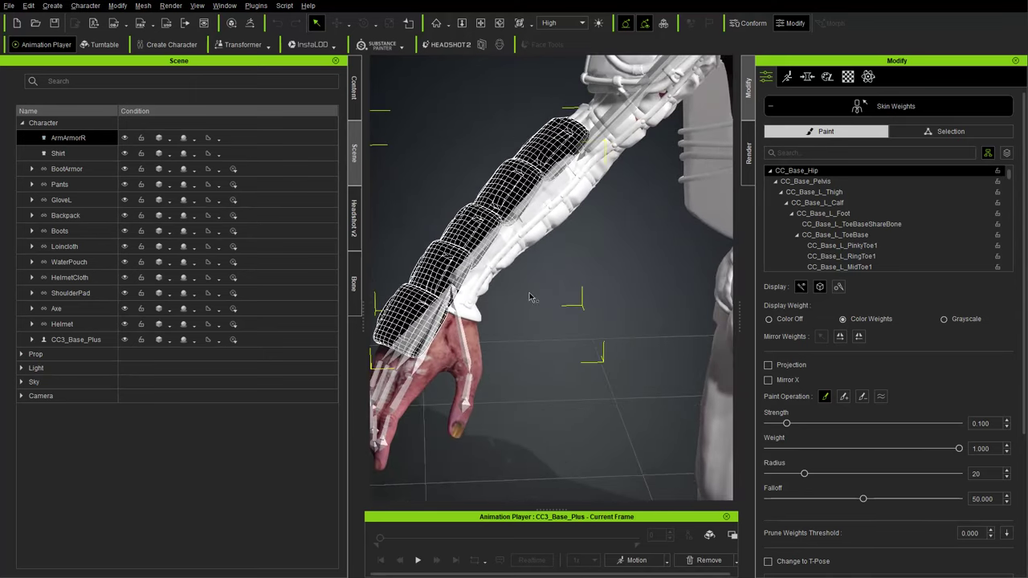
{"action": "left_click", "coordinate": [452, 295]}
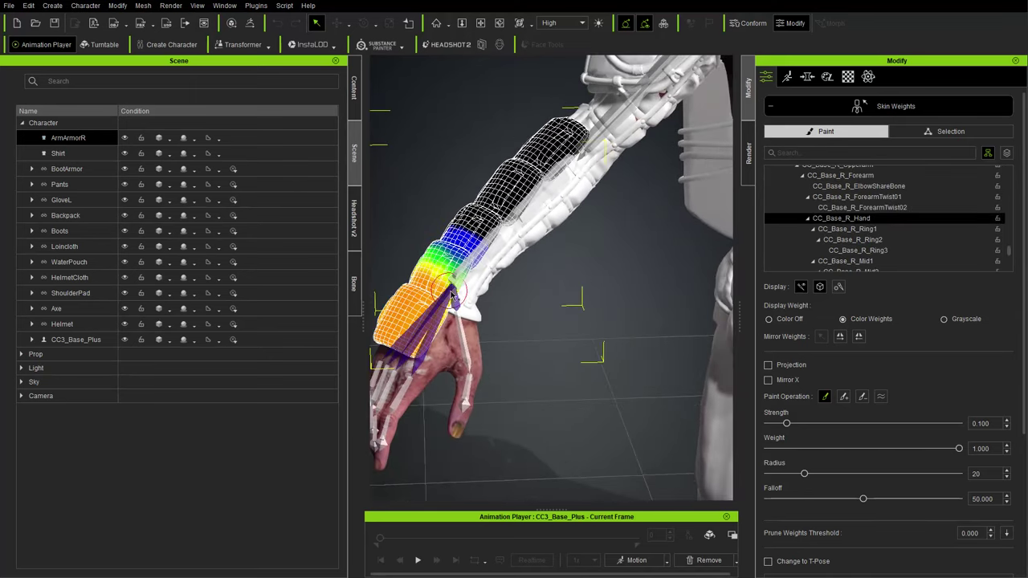
{"action": "right_click_drag", "start_coordinate": [479, 350], "coordinate": [494, 311]}
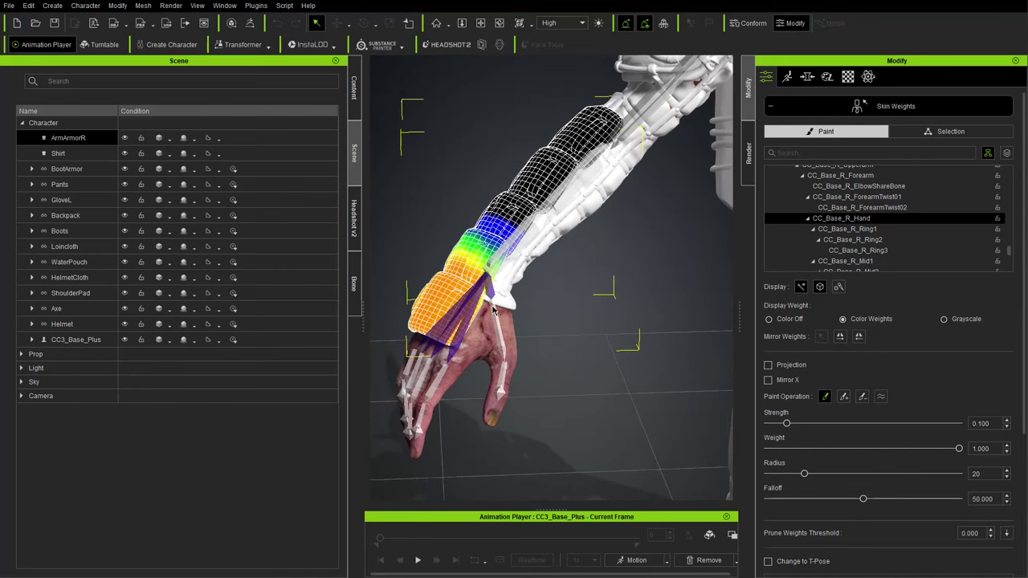
{"action": "right_click_drag", "start_coordinate": [565, 318], "coordinate": [478, 295]}
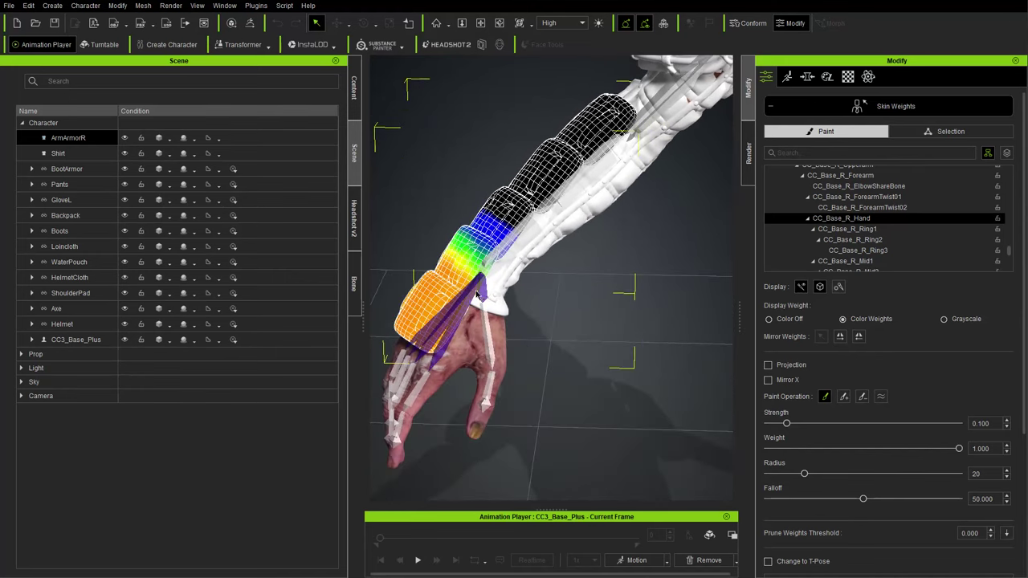
{"action": "right_click_drag", "start_coordinate": [601, 306], "coordinate": [630, 297]}
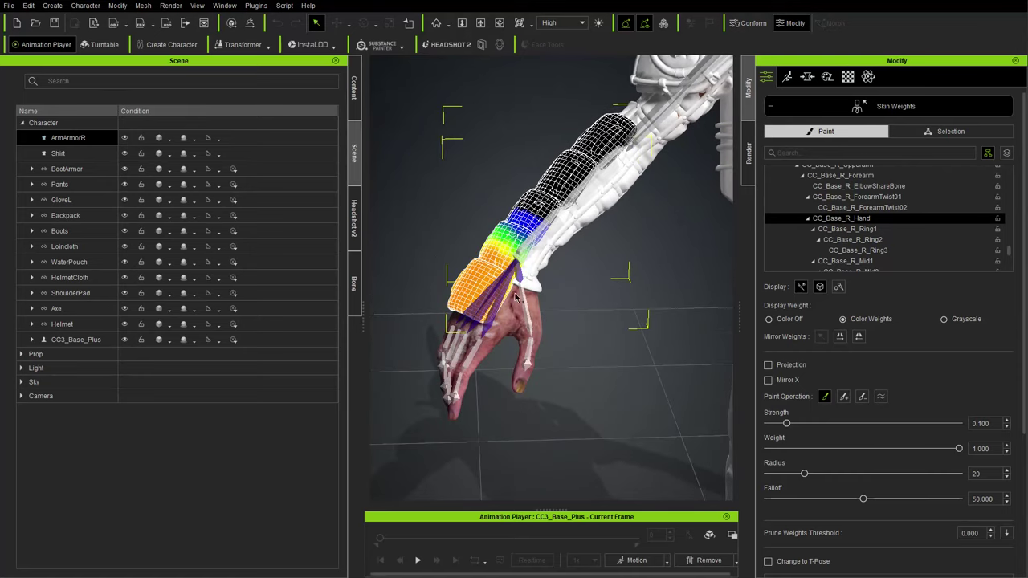
Step: Switch to selection-based weight editing, select vertices on the armor plate nearest the hand and grow the selection to the whole plate
{"action": "left_click", "coordinate": [940, 132]}
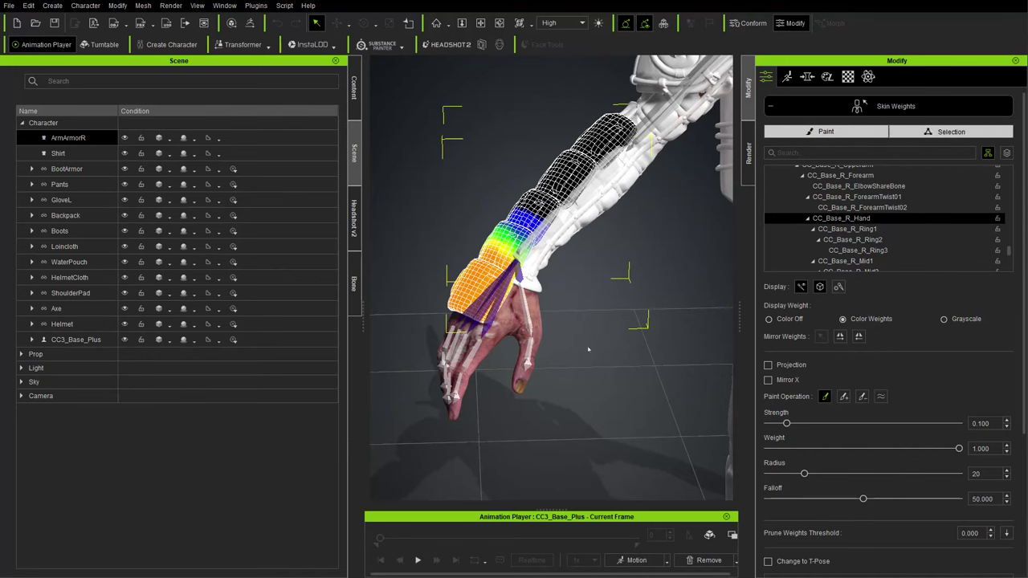
{"action": "middle_click_drag", "start_coordinate": [608, 326], "coordinate": [577, 333]}
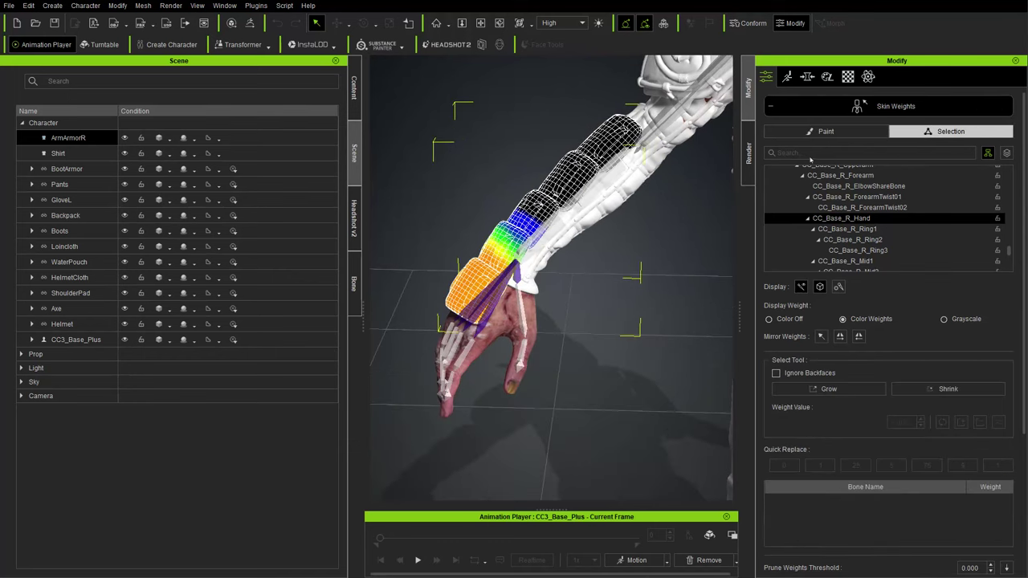
{"action": "left_click_drag", "start_coordinate": [537, 441], "coordinate": [435, 372]}
{"action": "left_click_drag", "start_coordinate": [422, 420], "coordinate": [448, 299], "text": "alt"}
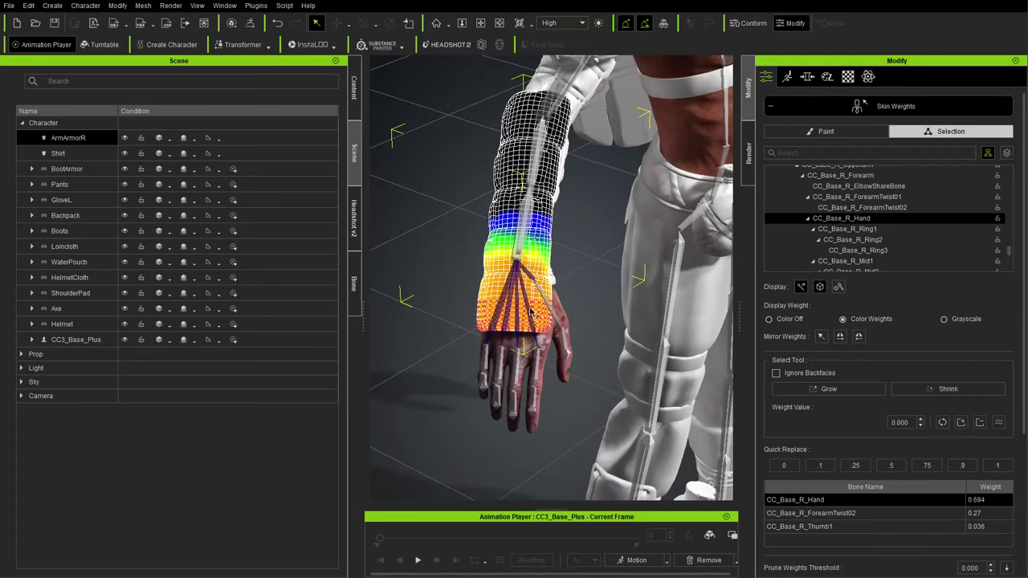
{"action": "right_click_drag", "start_coordinate": [549, 379], "coordinate": [463, 407]}
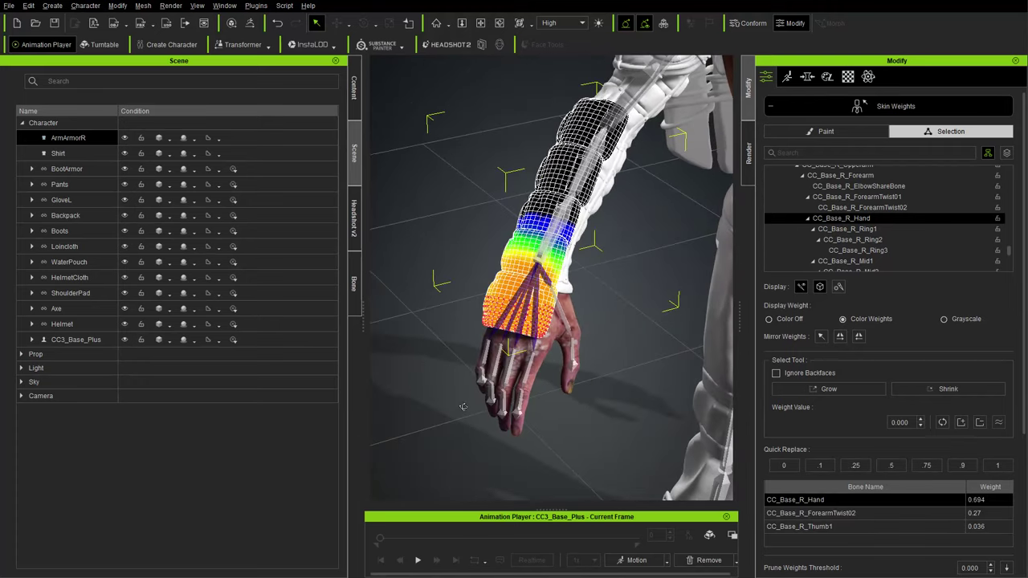
{"action": "left_click", "coordinate": [804, 394]}
{"action": "left_click", "coordinate": [805, 394]}
{"action": "left_click", "coordinate": [805, 394]}
{"action": "left_click", "coordinate": [805, 395]}
{"action": "left_click", "coordinate": [805, 395]}
{"action": "right_click_drag", "start_coordinate": [626, 391], "coordinate": [531, 346]}
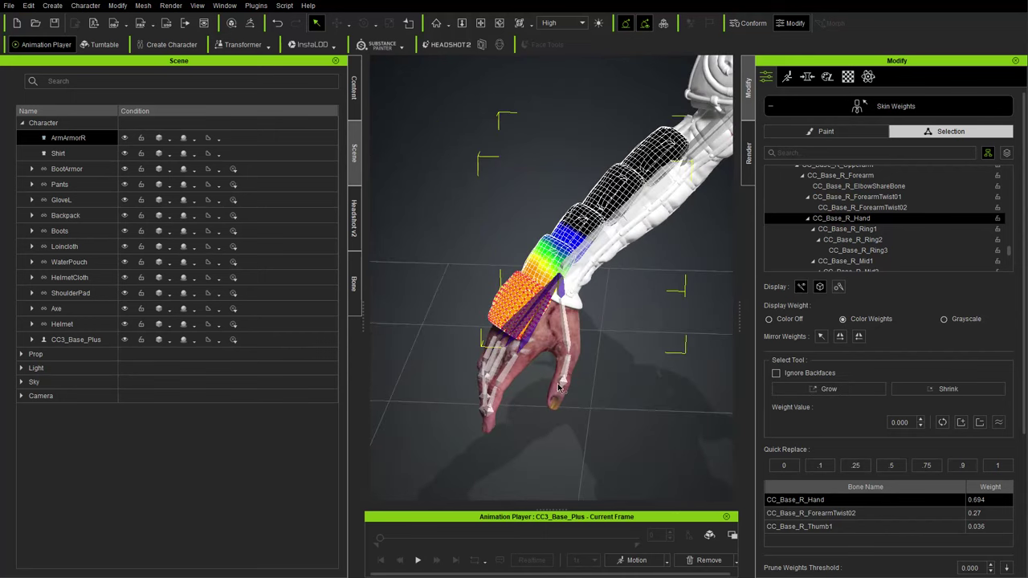
{"action": "right_click_drag", "start_coordinate": [575, 395], "coordinate": [646, 387]}
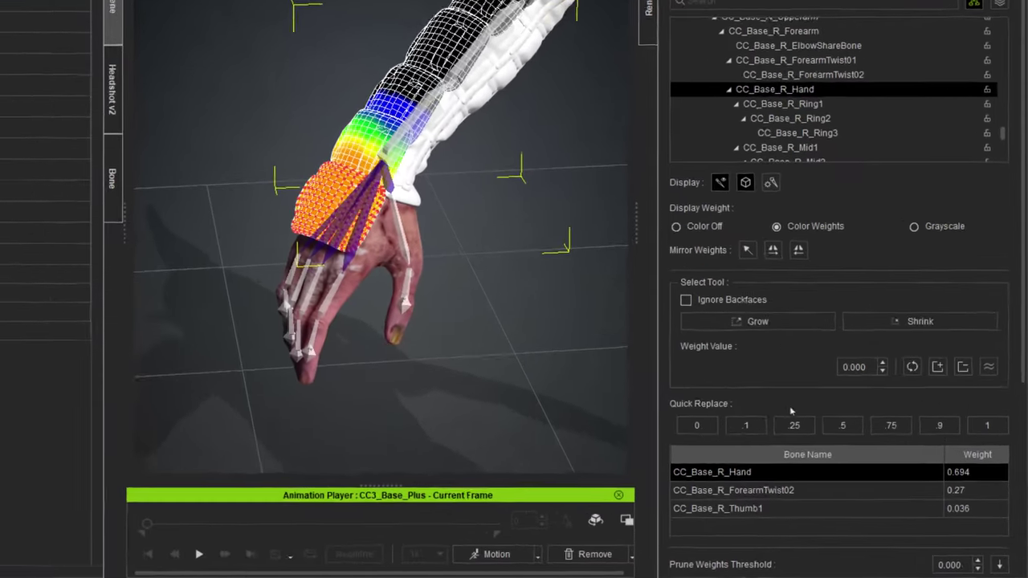
Step: Set the selected armor plate's weight on the CC_Base_R_Hand bone to 1 and inspect the plate around the wrist
{"action": "left_click", "coordinate": [988, 419]}
{"action": "right_click_drag", "start_coordinate": [410, 219], "coordinate": [233, 177]}
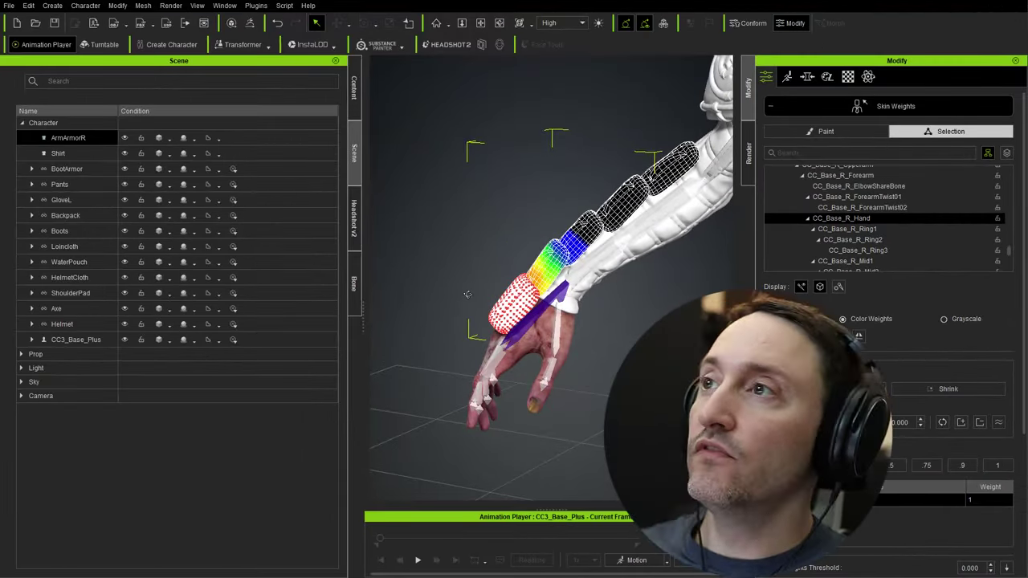
{"action": "right_click_drag", "start_coordinate": [467, 294], "coordinate": [537, 297]}
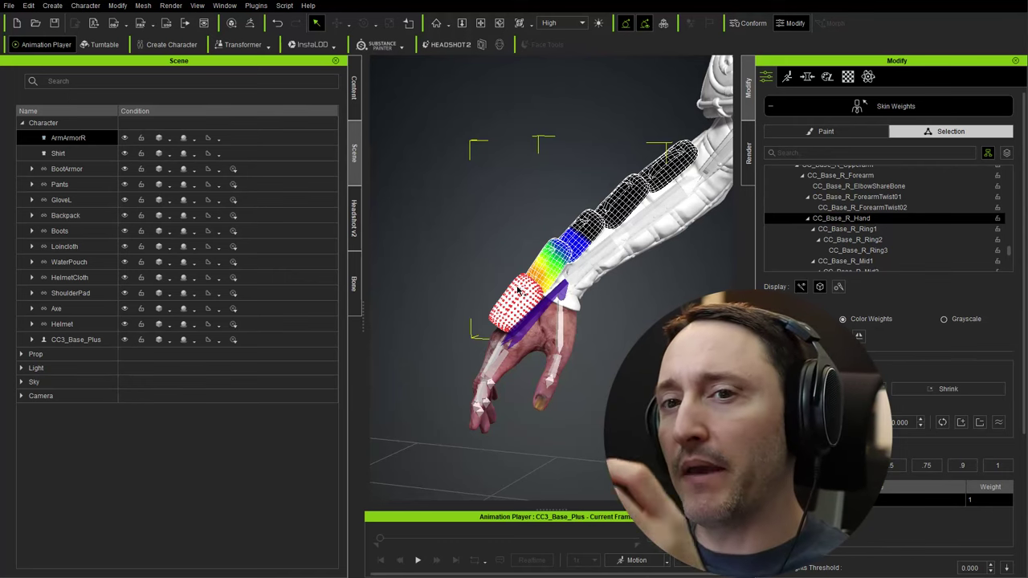
{"action": "right_click_drag", "start_coordinate": [591, 218], "coordinate": [643, 331]}
{"action": "right_click_drag", "start_coordinate": [573, 298], "coordinate": [551, 292]}
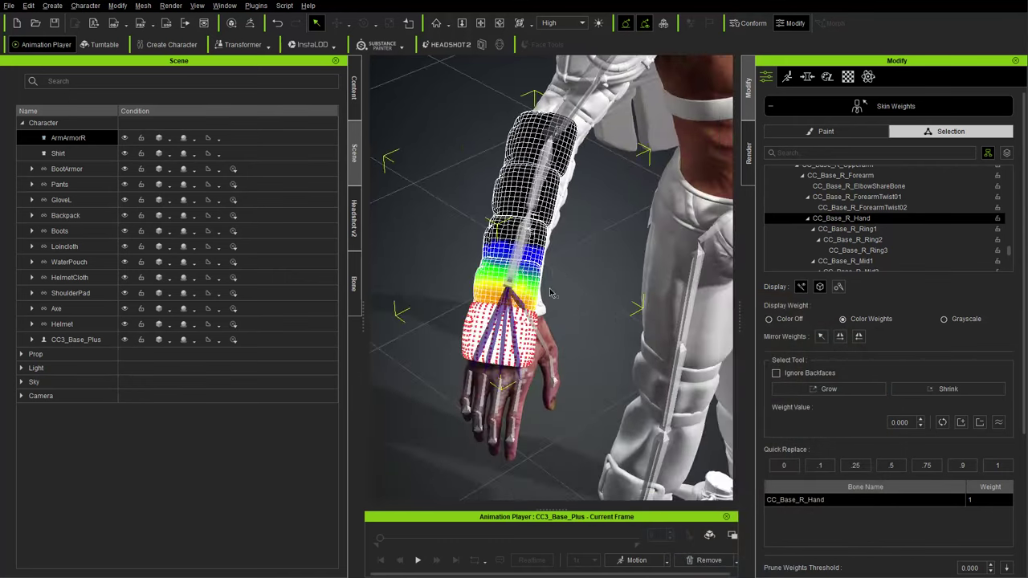
Step: Select the remaining ArmArmorR plates along the forearm, leaving out the plate nearest the hand
{"action": "right_click_drag", "start_coordinate": [562, 237], "coordinate": [619, 142]}
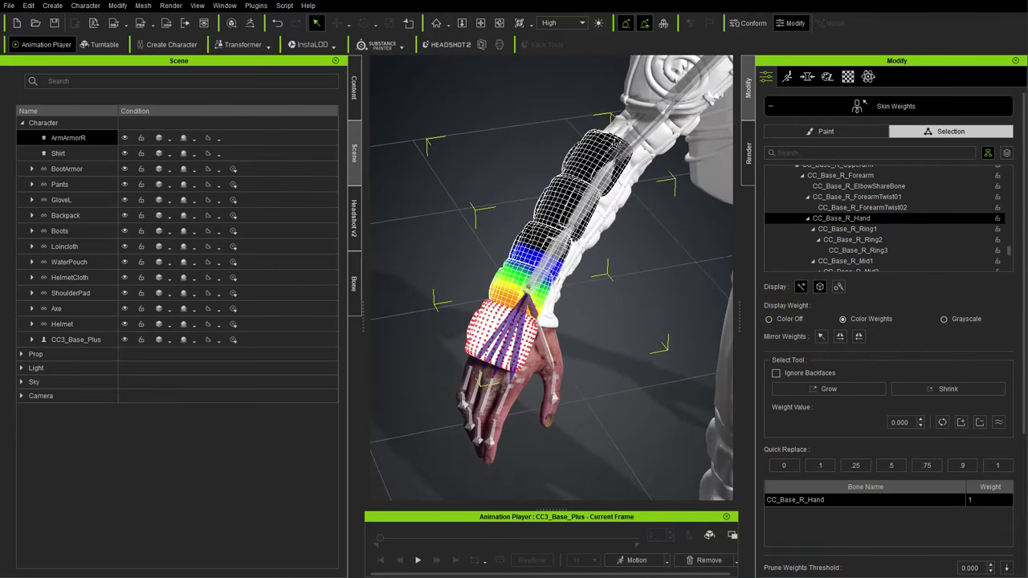
{"action": "right_click_drag", "start_coordinate": [613, 295], "coordinate": [571, 229]}
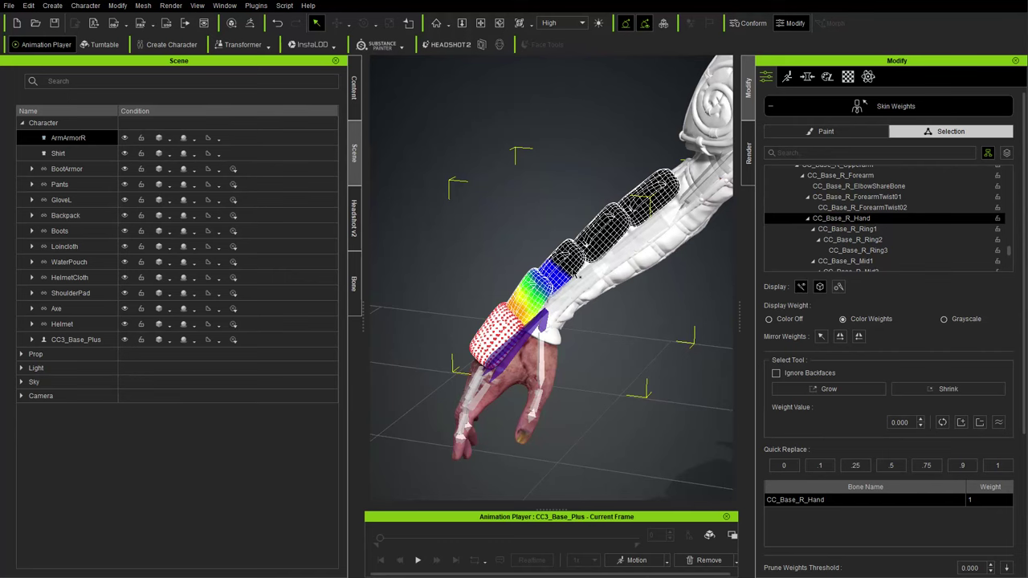
{"action": "right_click_drag", "start_coordinate": [484, 264], "coordinate": [441, 252]}
{"action": "right_click_drag", "start_coordinate": [564, 262], "coordinate": [574, 227]}
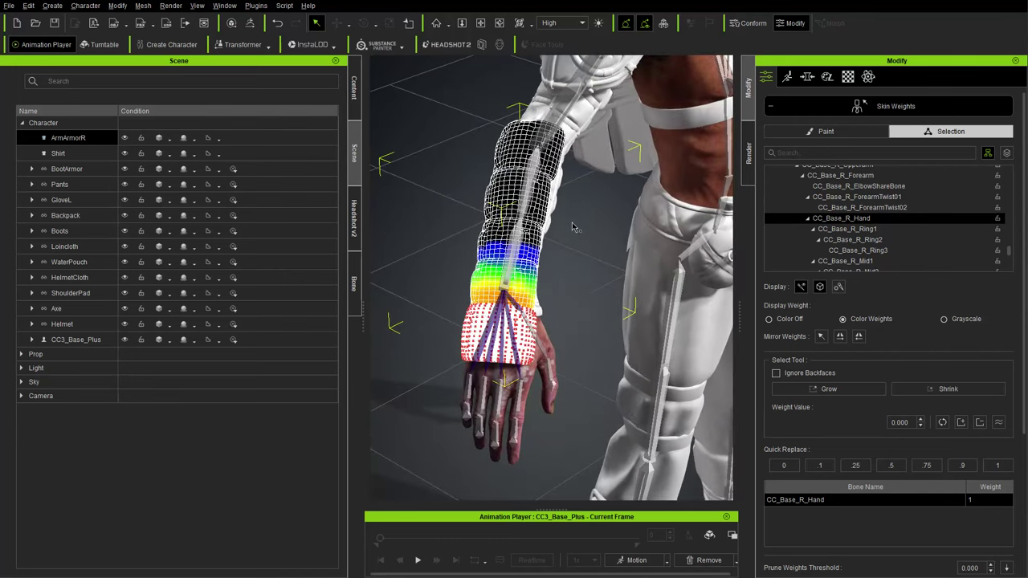
{"action": "left_click_drag", "start_coordinate": [438, 103], "coordinate": [584, 295]}
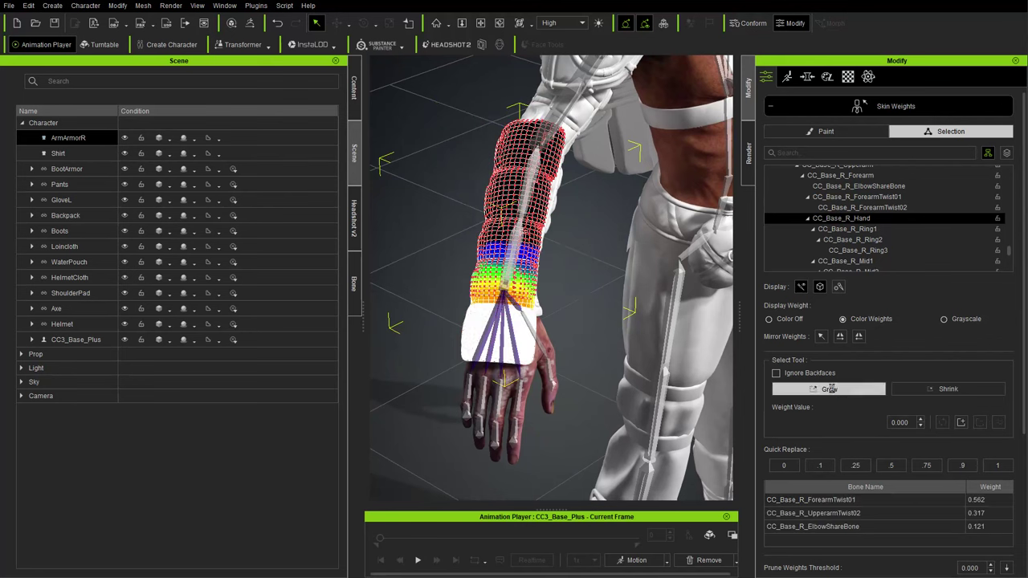
Step: Compare how the CC_Base_R_ForearmTwist01, CC_Base_R_Forearm and CC_Base_R_Hand bones influence the selected plates
{"action": "right_click_drag", "start_coordinate": [608, 286], "coordinate": [570, 190]}
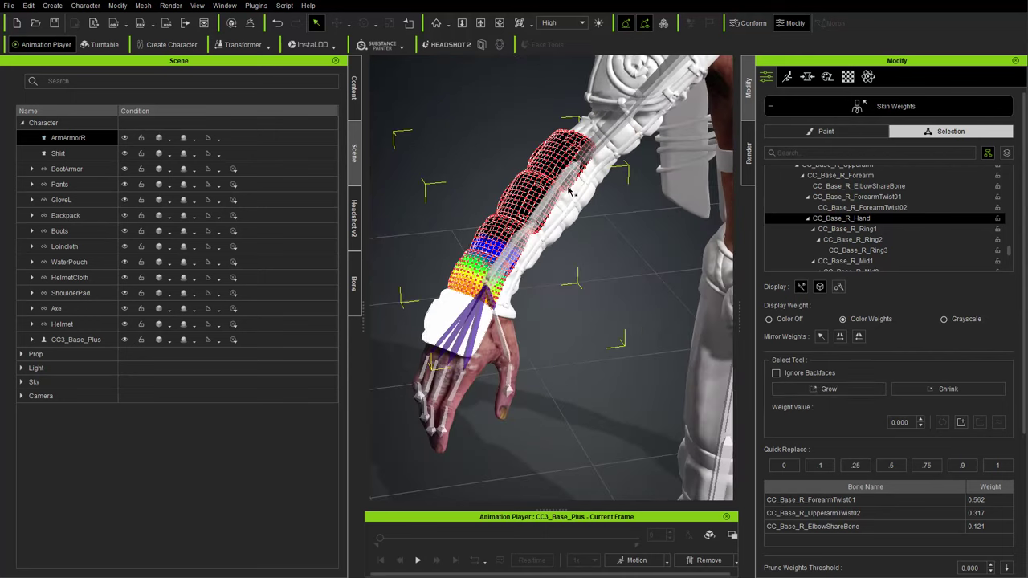
{"action": "left_click", "coordinate": [570, 189]}
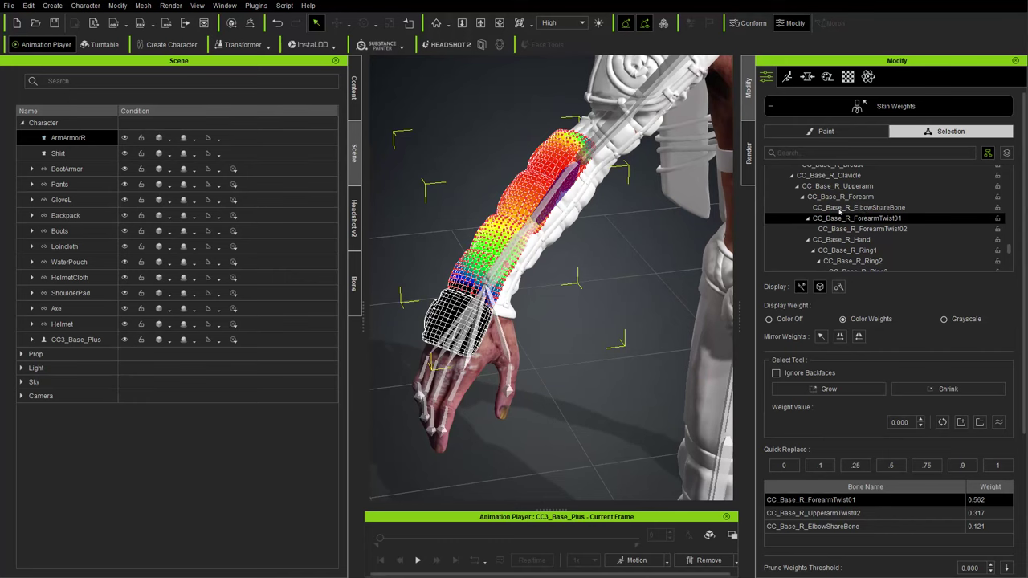
{"action": "left_click", "coordinate": [556, 184]}
{"action": "right_click_drag", "start_coordinate": [601, 266], "coordinate": [598, 289]}
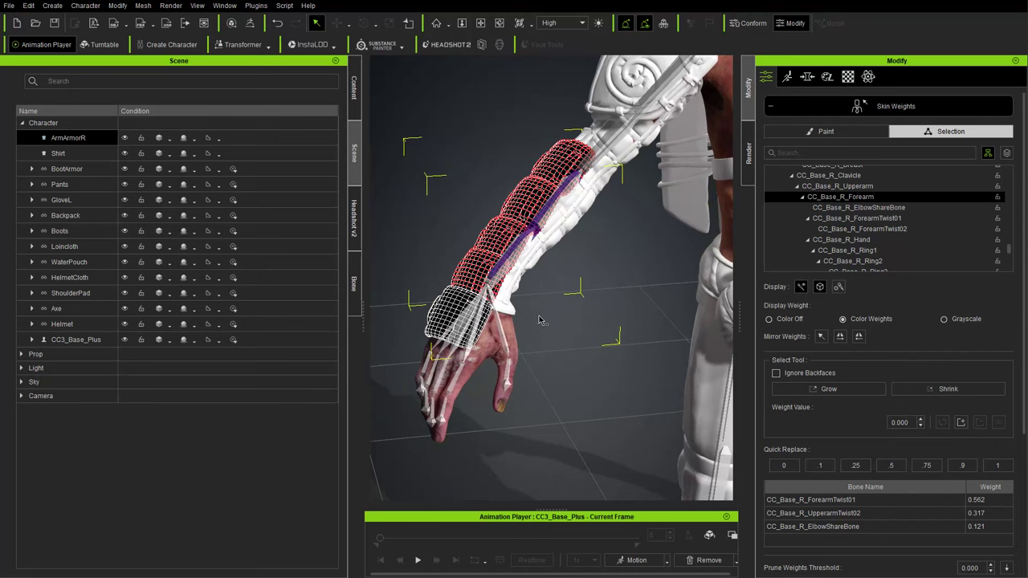
{"action": "left_click", "coordinate": [486, 295]}
{"action": "right_click_drag", "start_coordinate": [579, 331], "coordinate": [569, 289]}
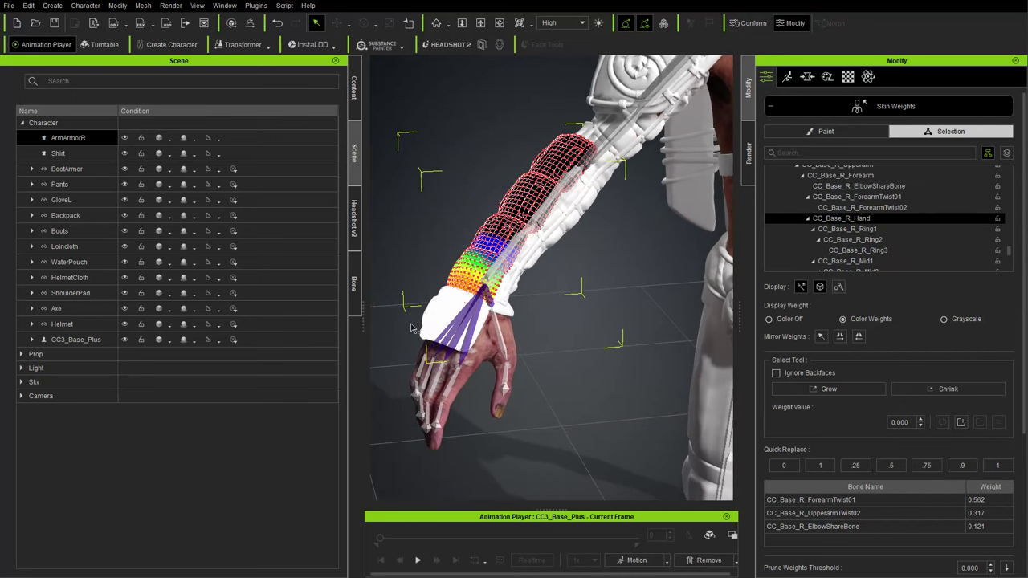
{"action": "right_click_drag", "start_coordinate": [584, 343], "coordinate": [533, 321]}
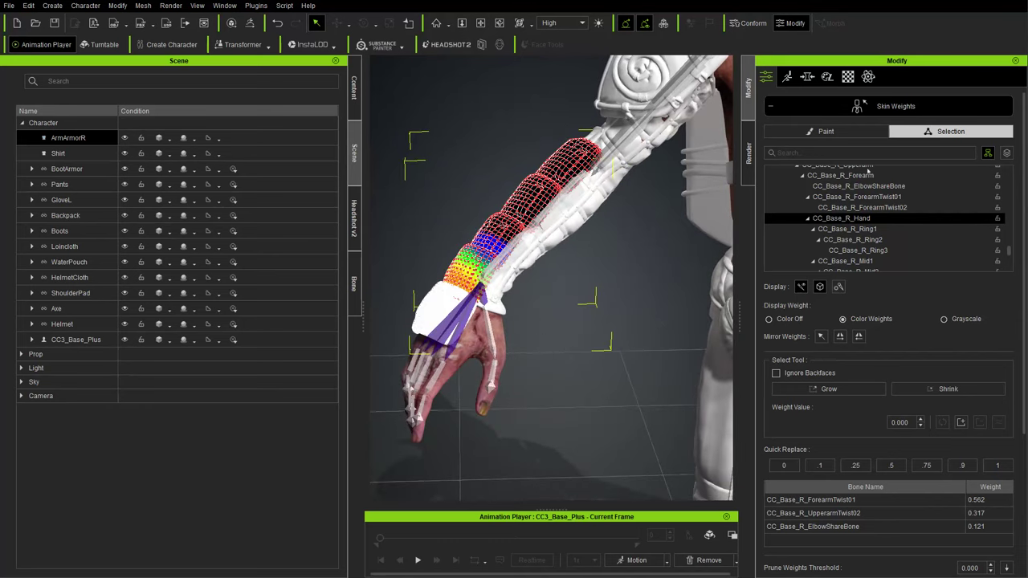
Step: Leave skin weight editing and play the male Walk_M motion, checking the arm armor from the front and side
{"action": "left_click", "coordinate": [913, 107]}
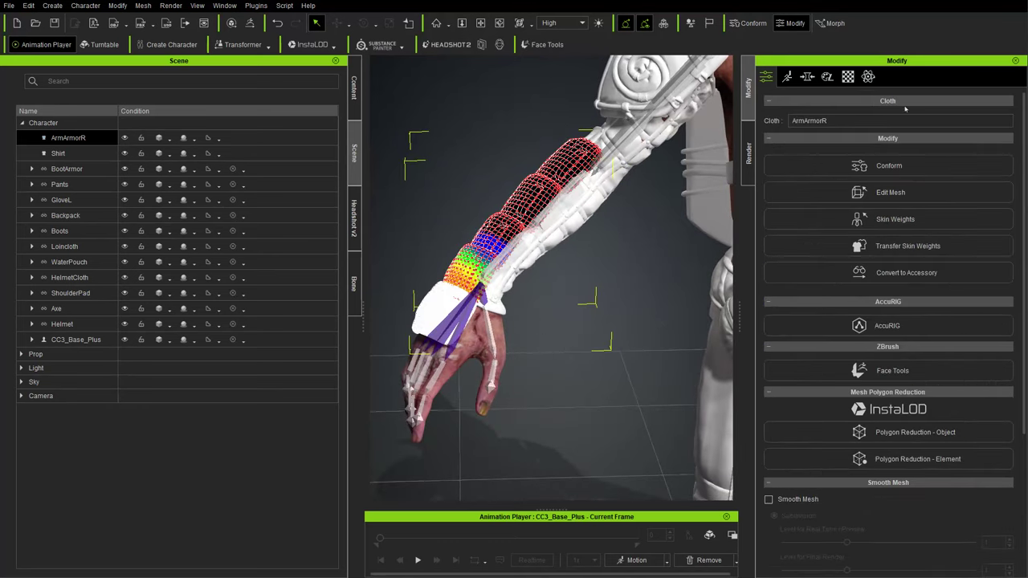
{"action": "right_click_drag", "start_coordinate": [632, 257], "coordinate": [634, 372]}
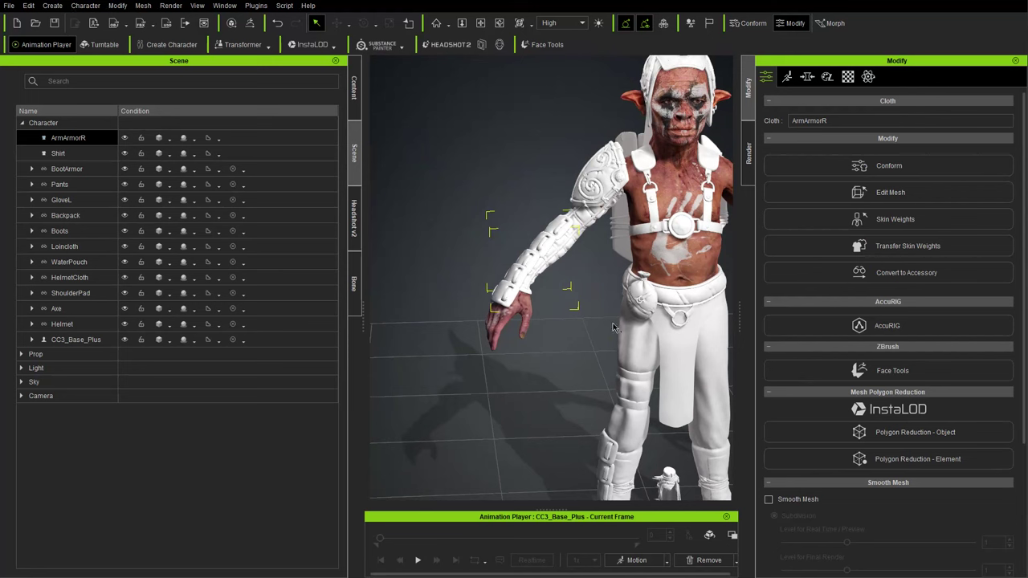
{"action": "left_click", "coordinate": [640, 560]}
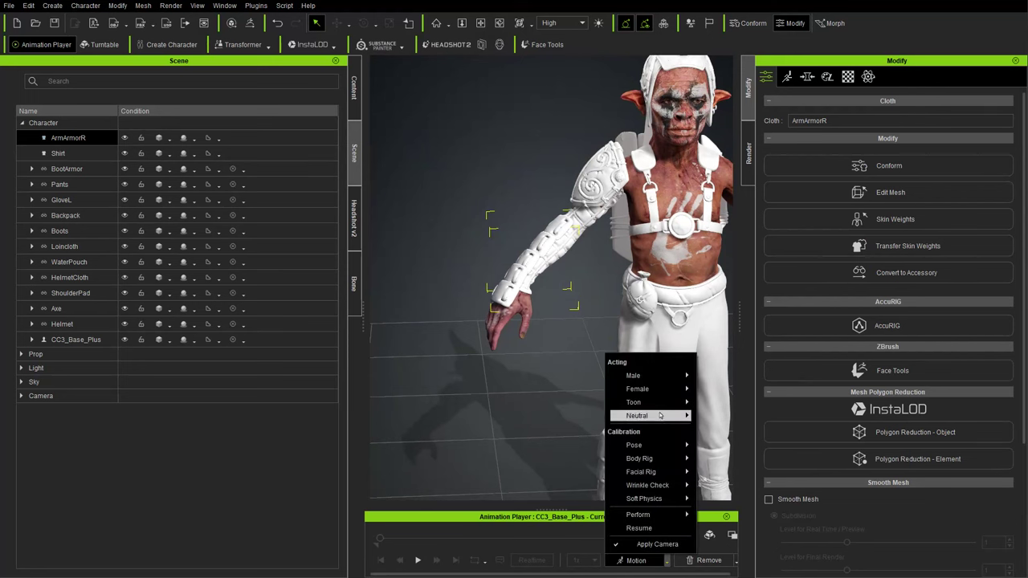
{"action": "mouse_move", "coordinate": [651, 375]}
{"action": "left_click", "coordinate": [723, 408]}
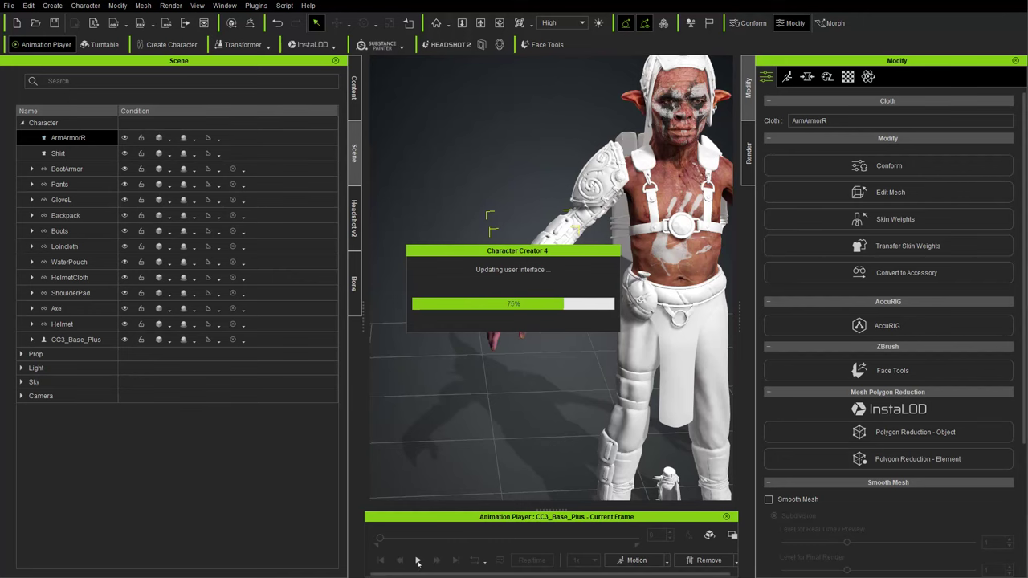
{"action": "left_click", "coordinate": [417, 560]}
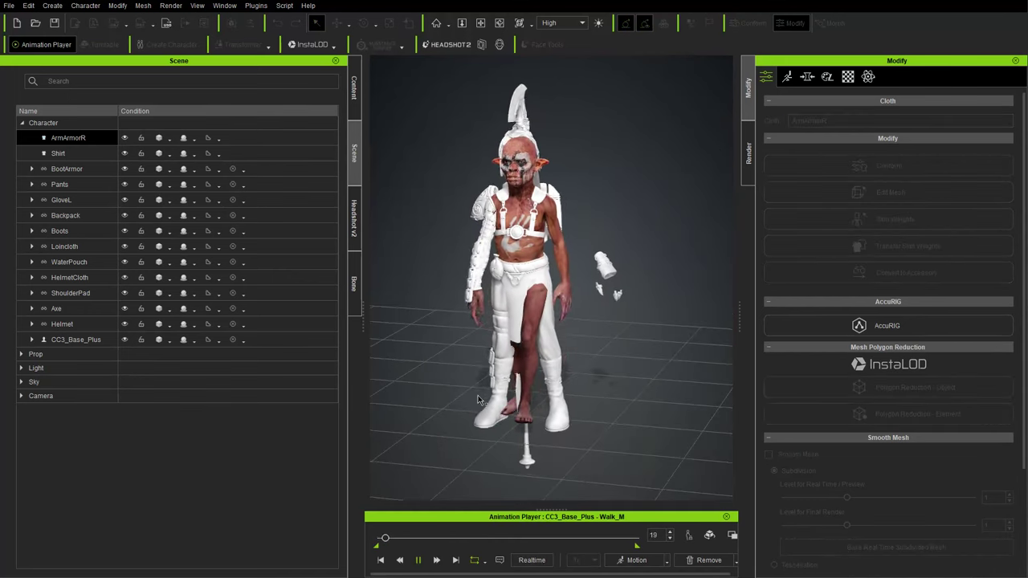
{"action": "scroll", "coordinate": [452, 273], "scroll_direction": "up", "scroll_amount": 3}
{"action": "right_click_drag", "start_coordinate": [451, 273], "coordinate": [635, 245]}
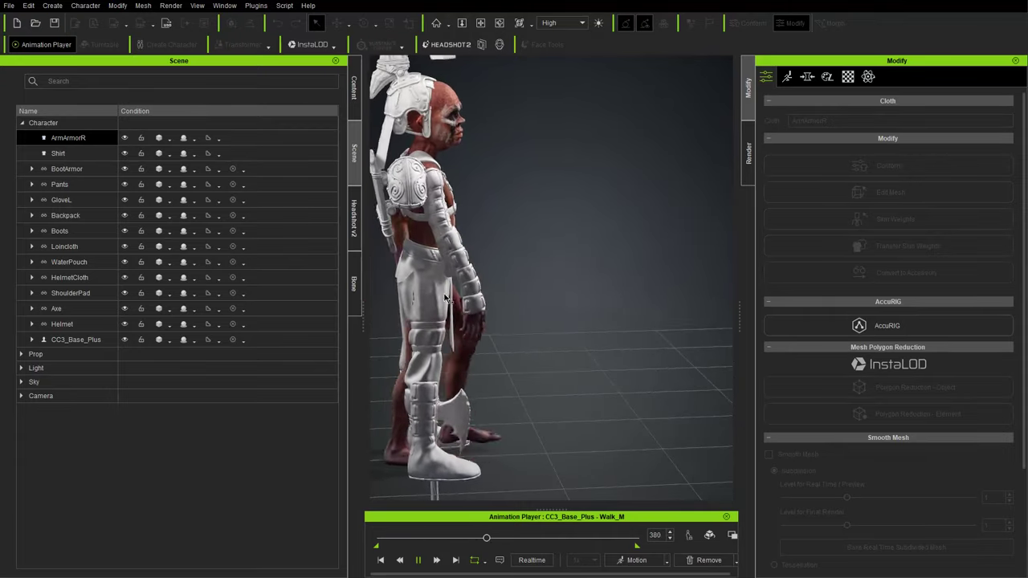
{"action": "right_click_drag", "start_coordinate": [469, 278], "coordinate": [303, 297]}
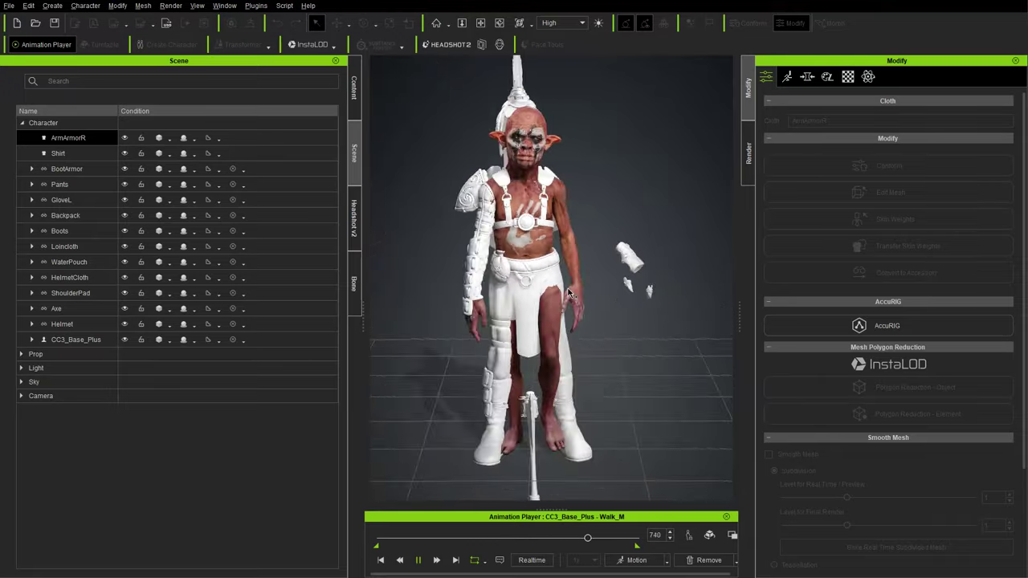
Step: Return the goblin to the A-Pose calibration pose and frame the body from the front
{"action": "left_click", "coordinate": [629, 560]}
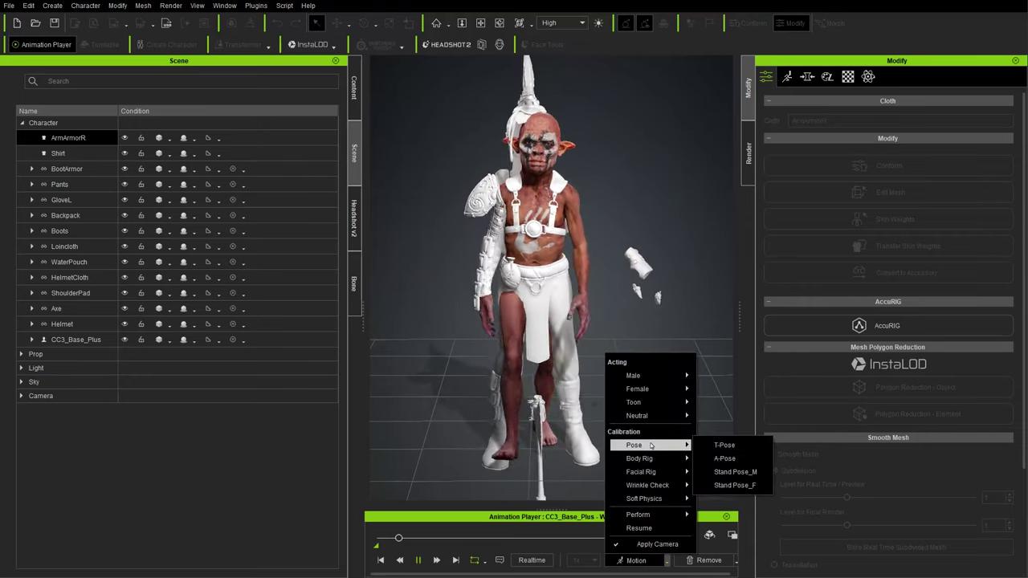
{"action": "left_click", "coordinate": [702, 465]}
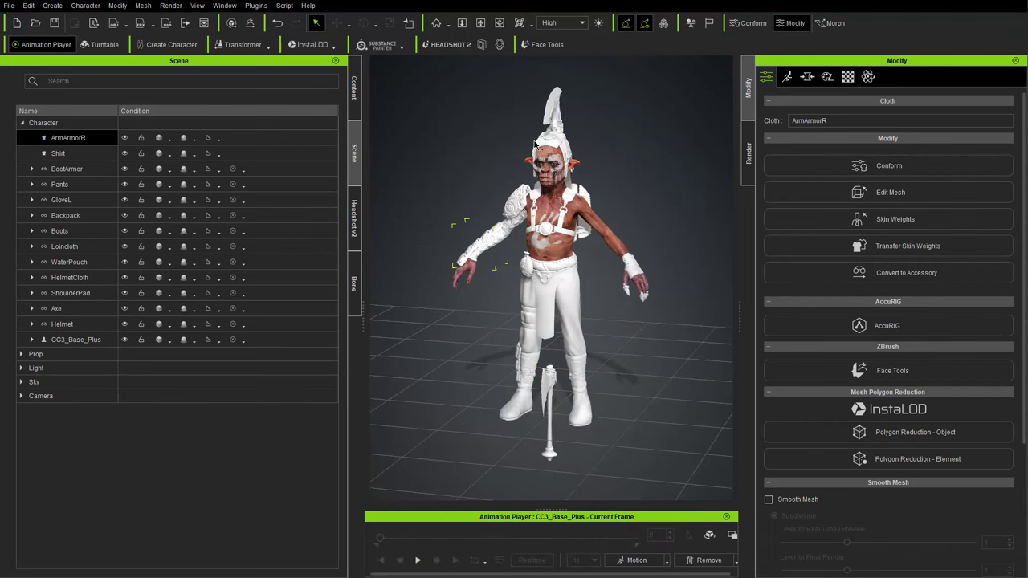
{"action": "scroll", "coordinate": [579, 262], "scroll_direction": "up", "scroll_amount": 3}
{"action": "right_click_drag", "start_coordinate": [579, 262], "coordinate": [602, 273]}
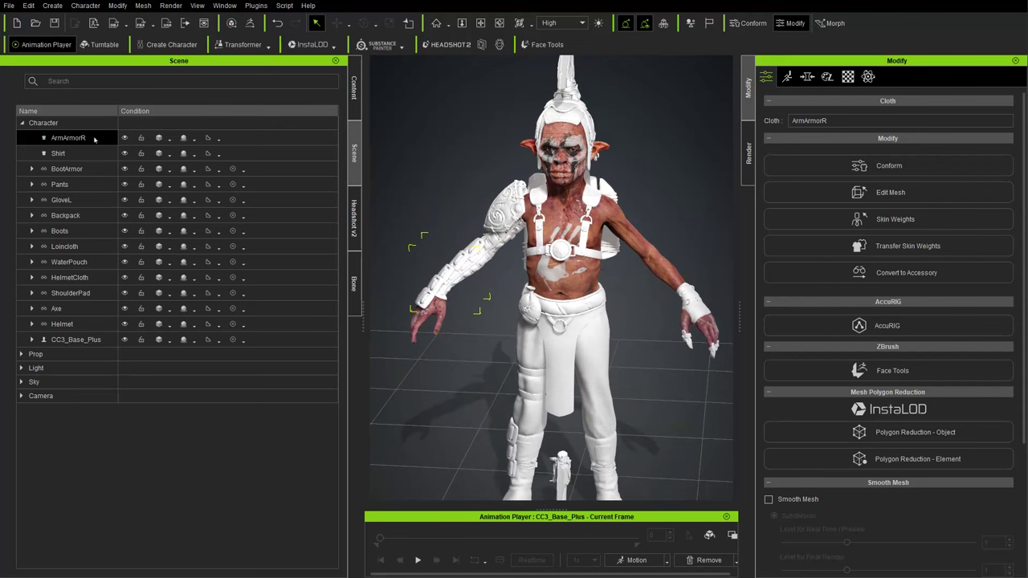
Step: Transfer skin weights to the Pants accessory using the Default template and move the transfer dialog off the character
{"action": "left_click", "coordinate": [82, 185]}
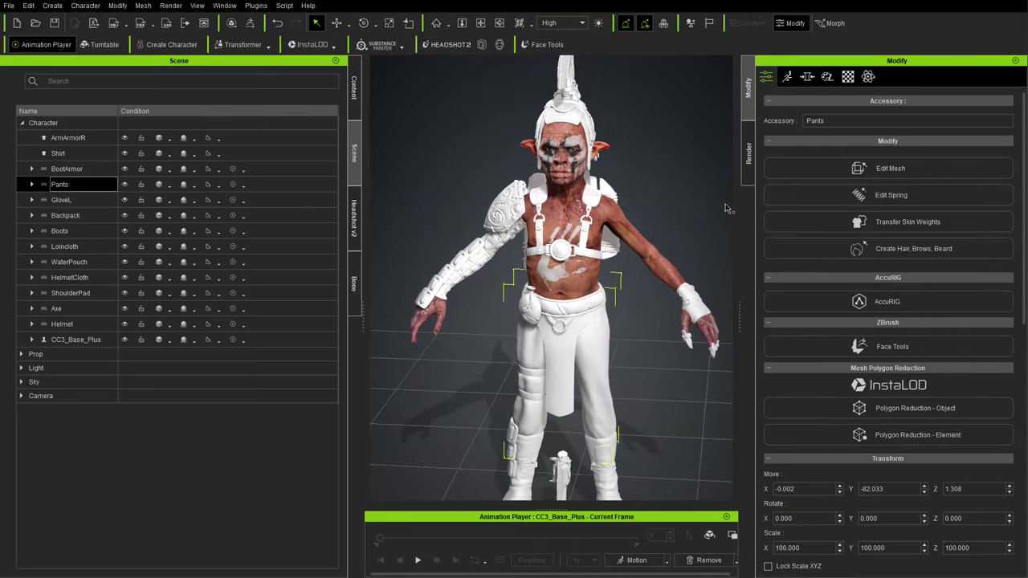
{"action": "left_click", "coordinate": [813, 223]}
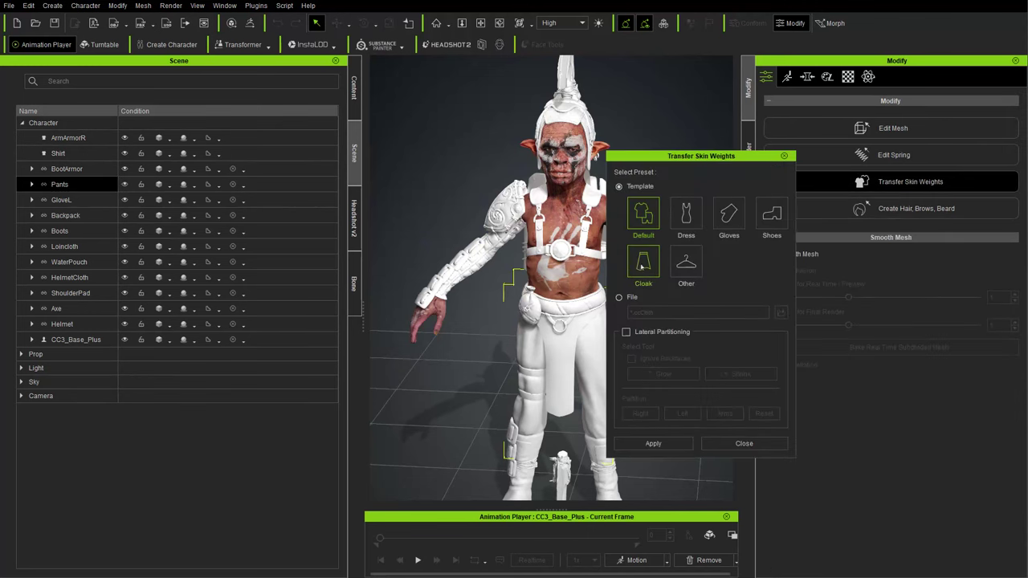
{"action": "left_click", "coordinate": [653, 443]}
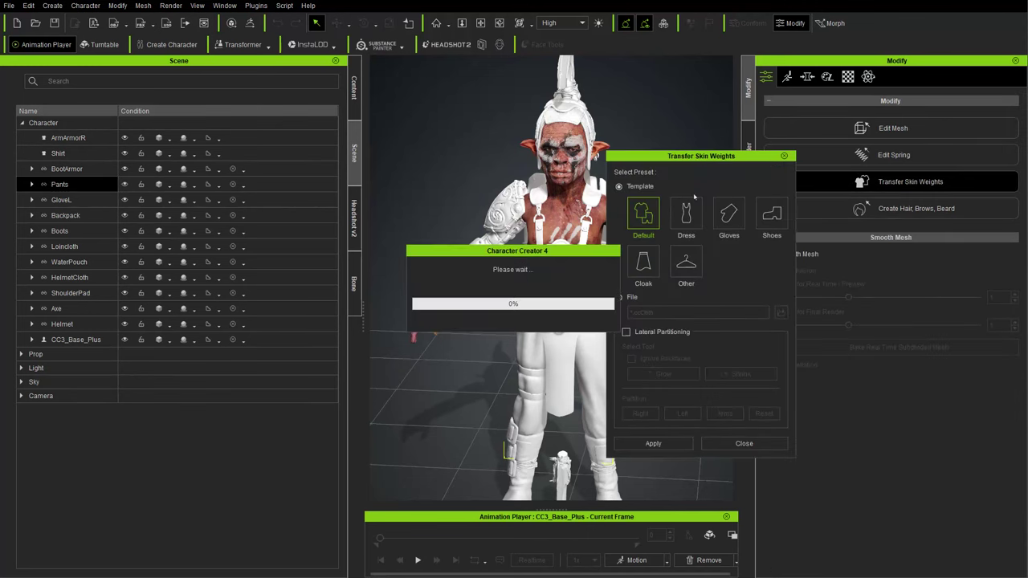
{"action": "left_click_drag", "start_coordinate": [700, 158], "coordinate": [810, 195]}
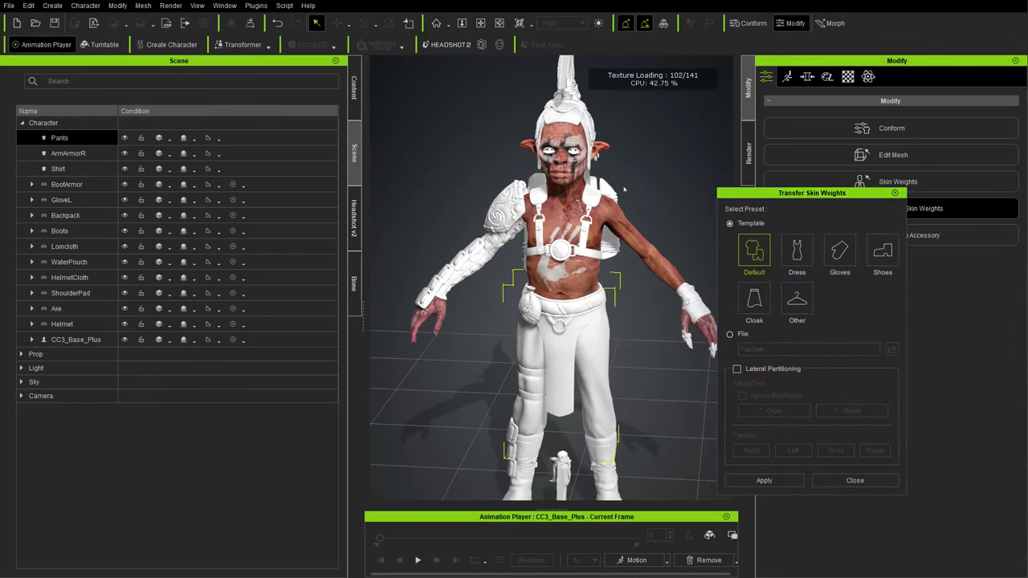
Step: Transfer skin weights to the GloveL accessory using the Gloves template
{"action": "middle_click_drag", "start_coordinate": [700, 238], "coordinate": [618, 222]}
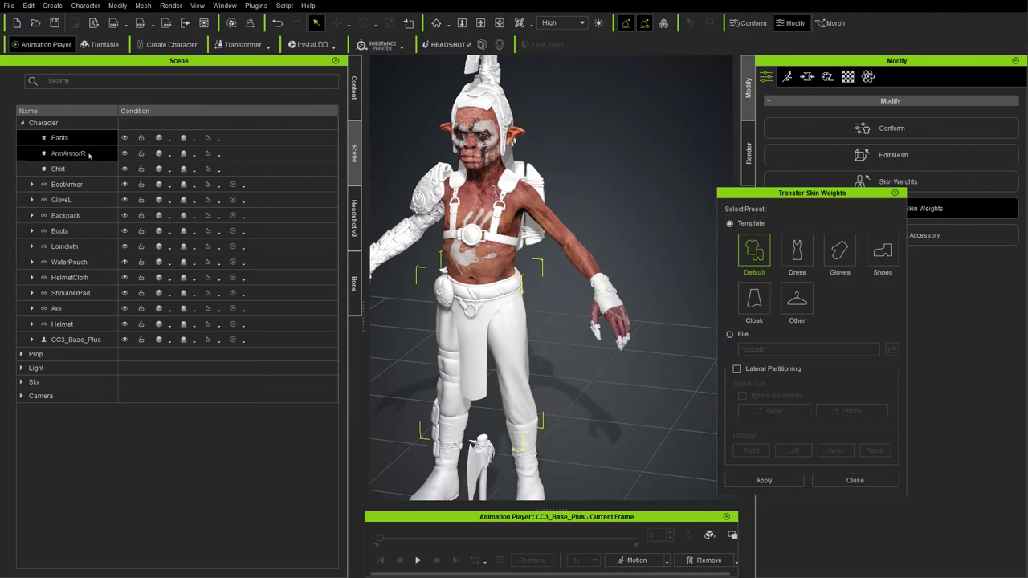
{"action": "left_click", "coordinate": [61, 200]}
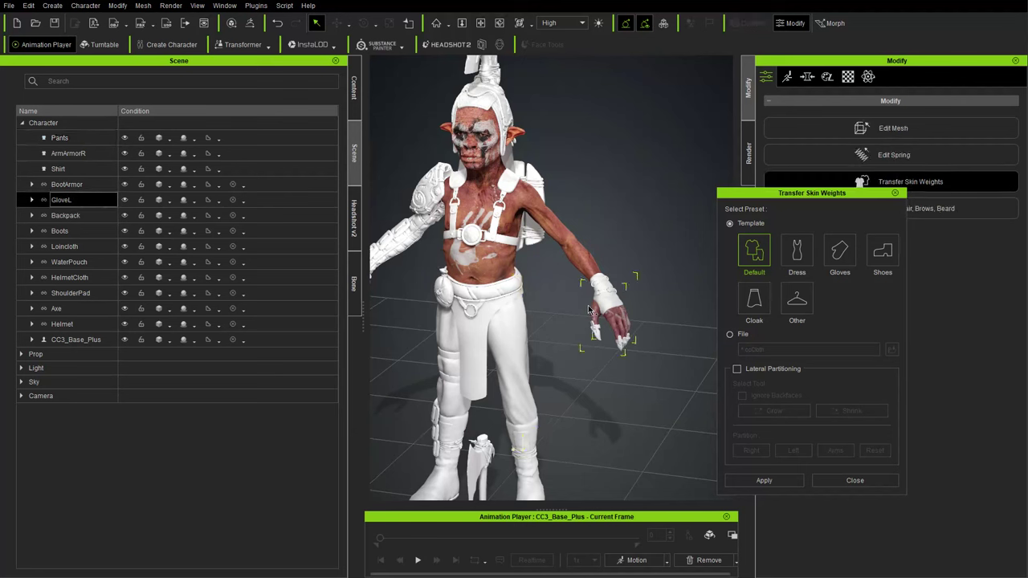
{"action": "left_click", "coordinate": [839, 251]}
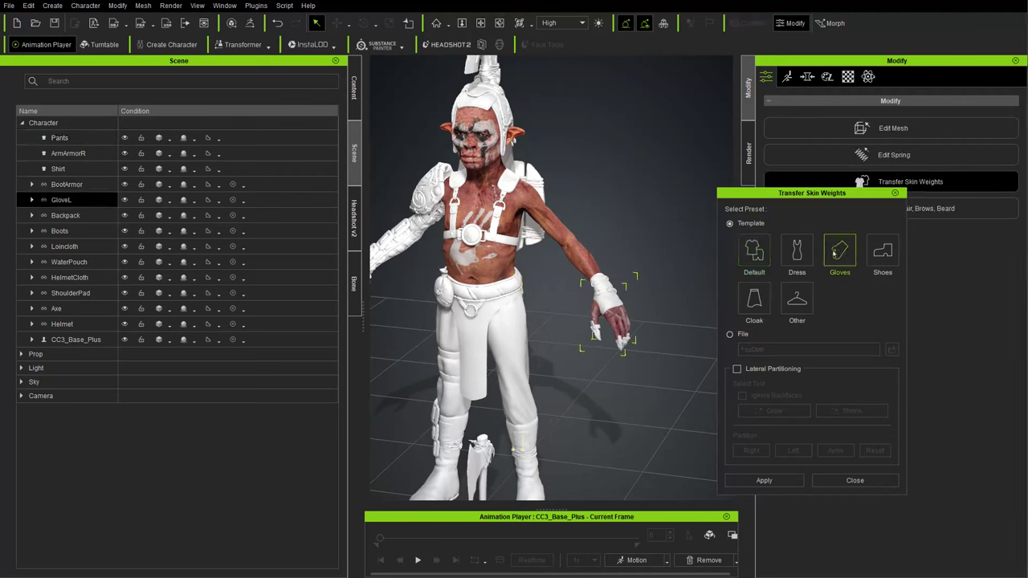
{"action": "left_click", "coordinate": [766, 481]}
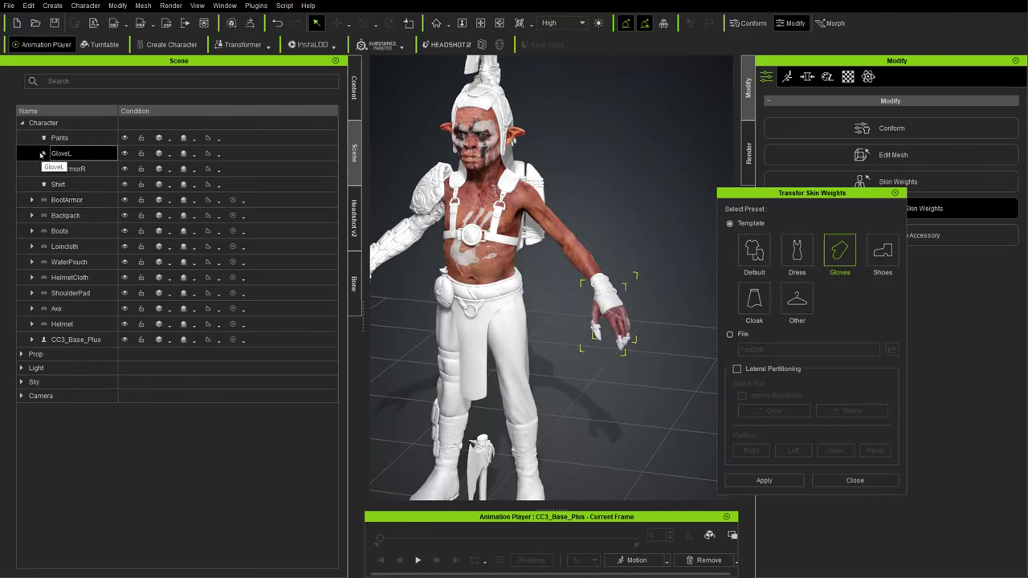
Step: Pass over the Backpack and transfer skin weights to the Boots accessory using the Shoes template
{"action": "middle_click_drag", "start_coordinate": [664, 337], "coordinate": [639, 316]}
{"action": "left_click", "coordinate": [85, 216]}
{"action": "middle_click_drag", "start_coordinate": [581, 274], "coordinate": [490, 229]}
{"action": "left_click", "coordinate": [90, 232]}
{"action": "middle_click_drag", "start_coordinate": [697, 324], "coordinate": [585, 326]}
{"action": "right_click_drag", "start_coordinate": [584, 326], "coordinate": [526, 431]}
{"action": "right_click_drag", "start_coordinate": [443, 424], "coordinate": [466, 392]}
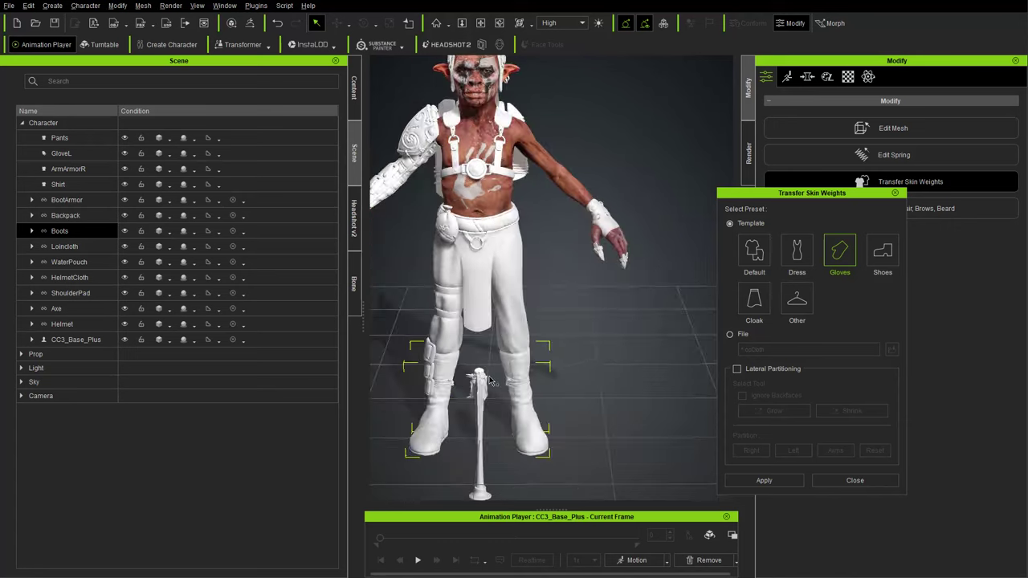
{"action": "right_click_drag", "start_coordinate": [515, 421], "coordinate": [631, 396]}
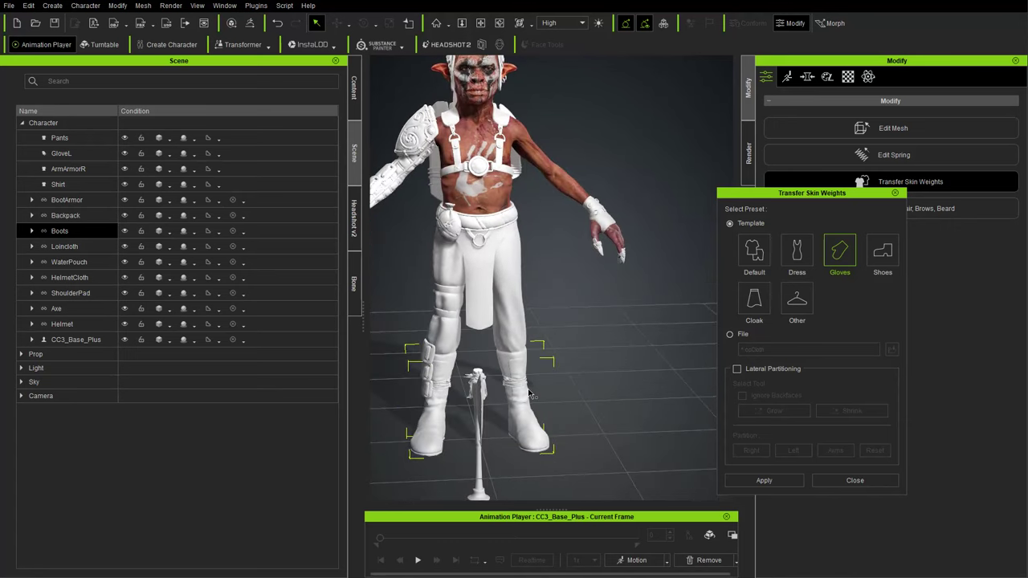
{"action": "left_click", "coordinate": [881, 255]}
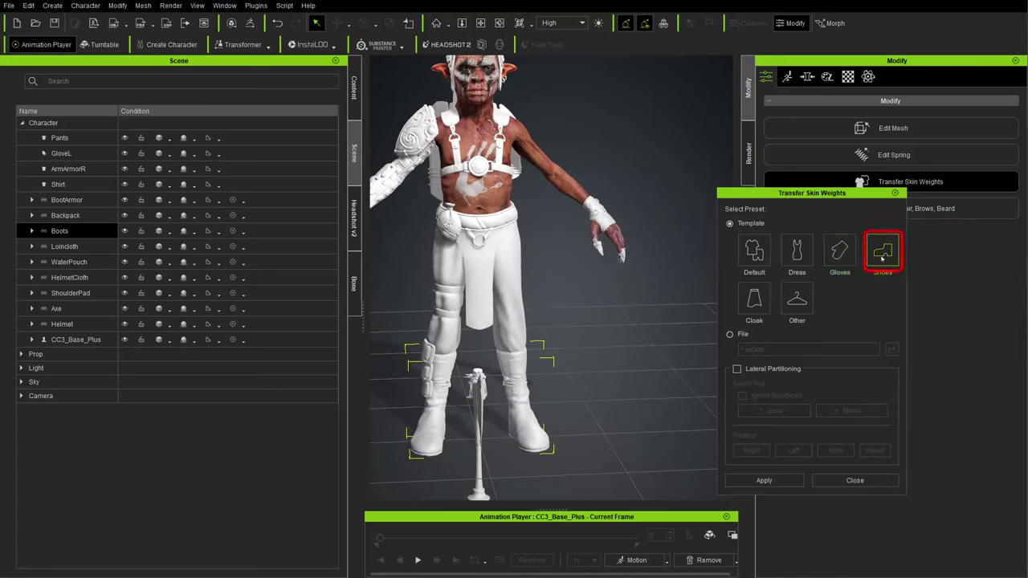
{"action": "left_click", "coordinate": [764, 480]}
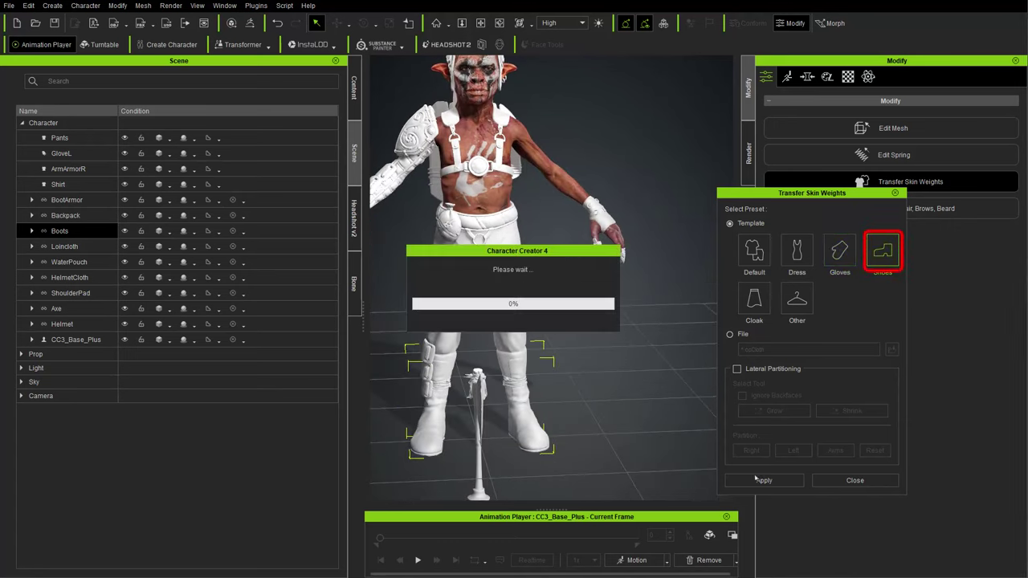
Step: Transfer skin weights to the Loincloth accessory using the Dress template
{"action": "left_click", "coordinate": [64, 246]}
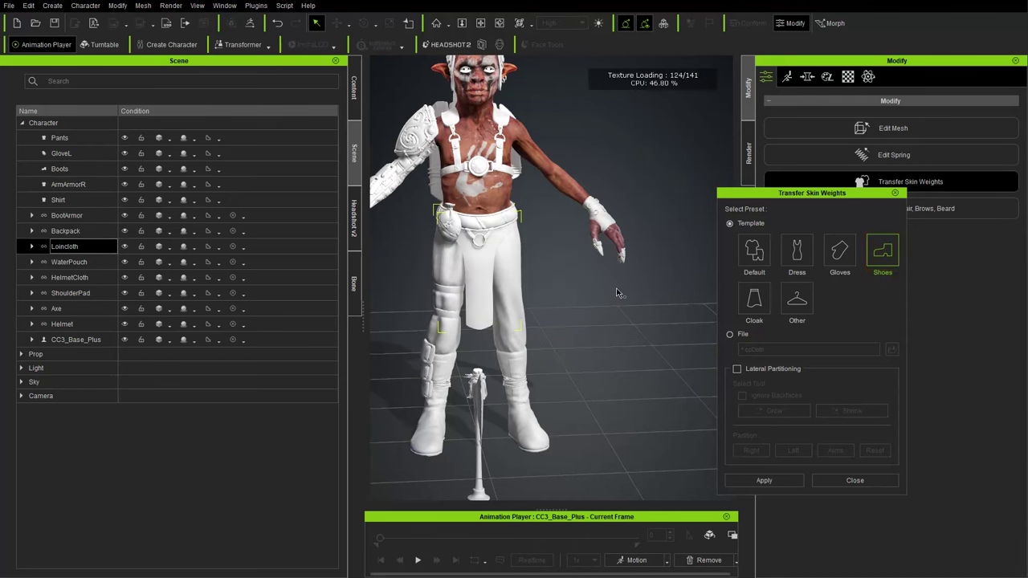
{"action": "left_click", "coordinate": [797, 250]}
{"action": "left_click", "coordinate": [764, 480]}
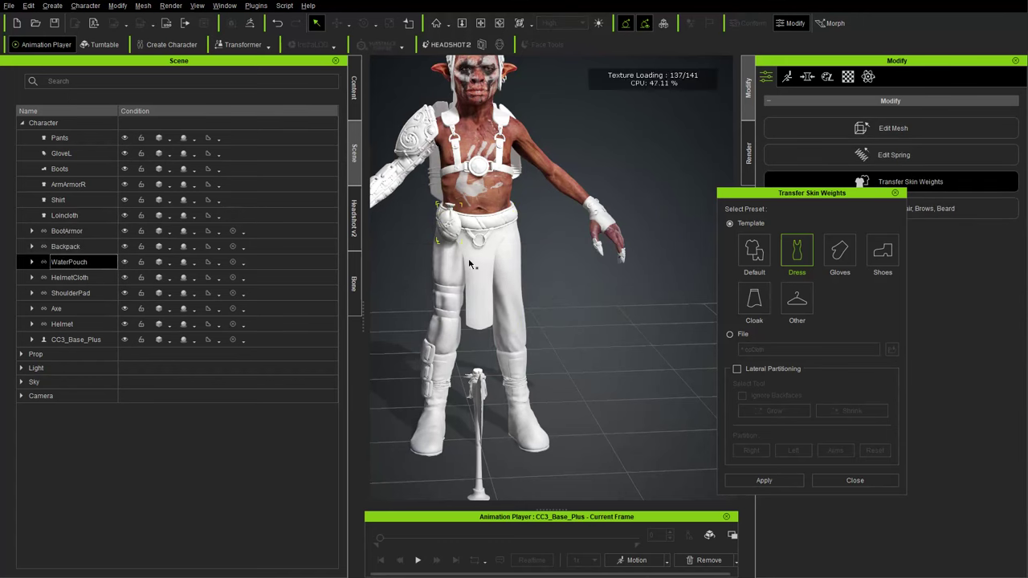
Step: Pass over the WaterPouch and transfer skin weights to the HelmetCloth accessory using the Default template
{"action": "right_click_drag", "start_coordinate": [526, 254], "coordinate": [577, 298]}
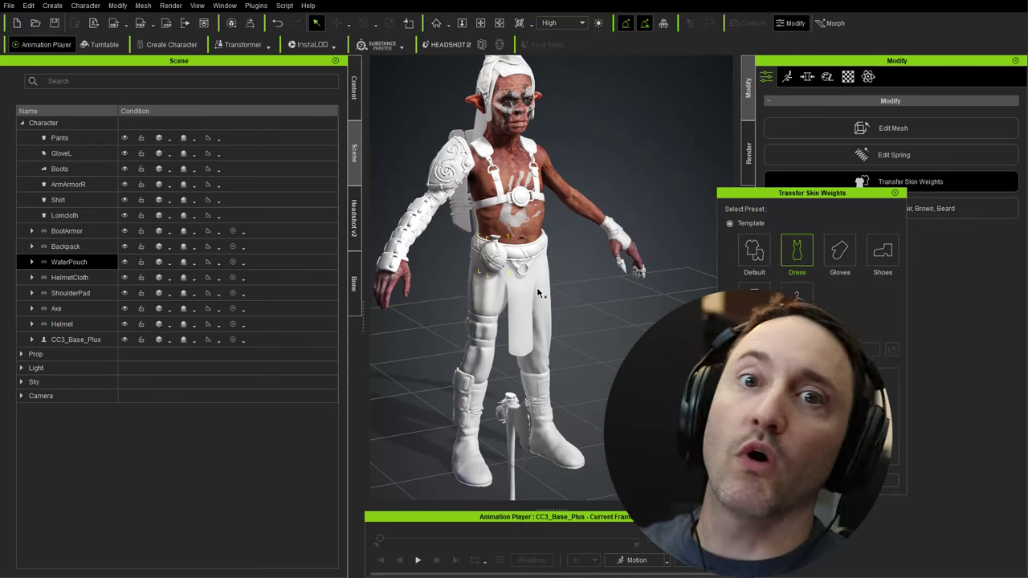
{"action": "right_click_drag", "start_coordinate": [501, 302], "coordinate": [467, 264]}
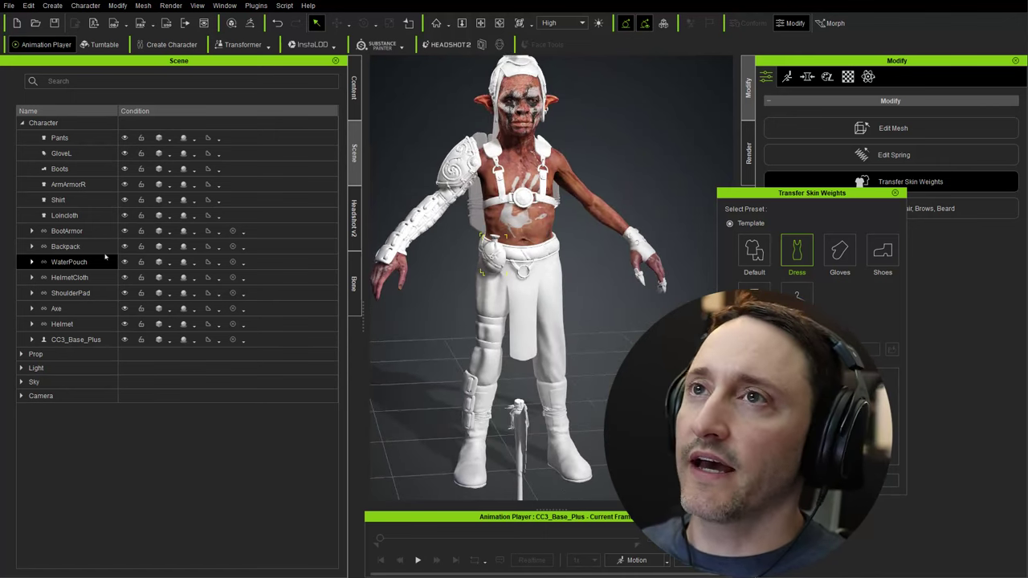
{"action": "right_click_drag", "start_coordinate": [450, 276], "coordinate": [340, 212]}
{"action": "right_click_drag", "start_coordinate": [431, 274], "coordinate": [572, 278]}
{"action": "left_click", "coordinate": [83, 278]}
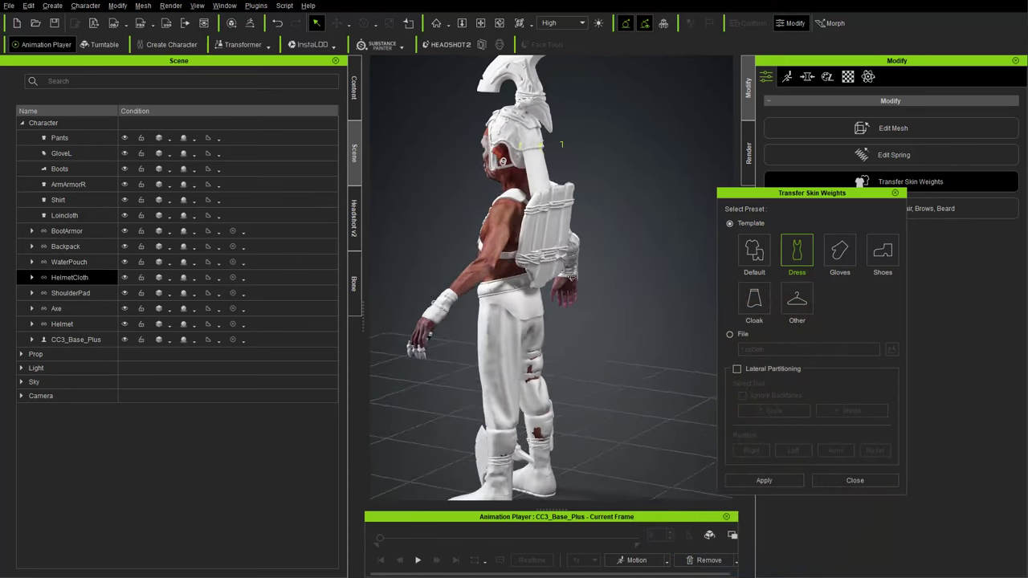
{"action": "right_click_drag", "start_coordinate": [562, 144], "coordinate": [603, 228]}
{"action": "left_click", "coordinate": [754, 250]}
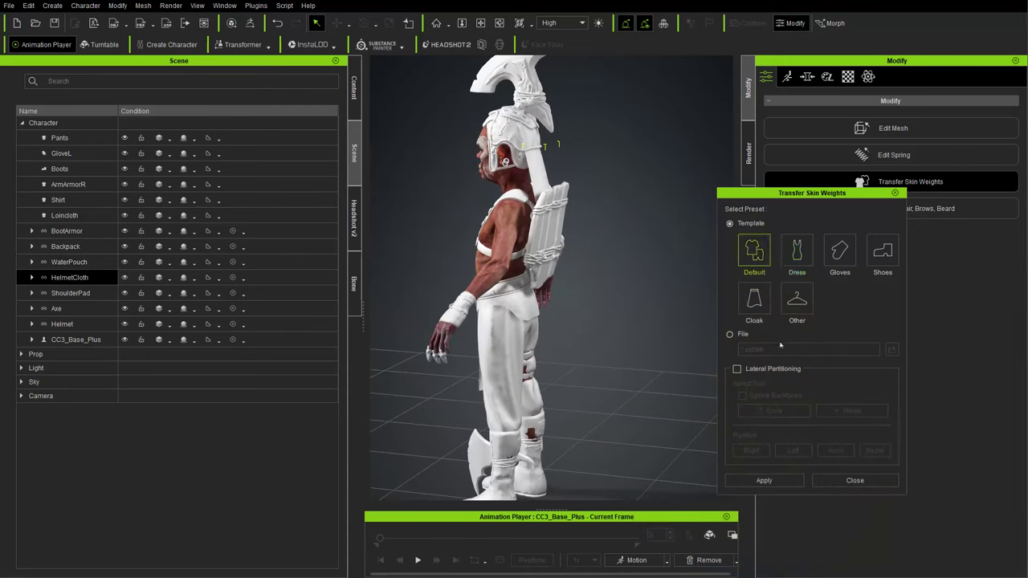
{"action": "left_click", "coordinate": [793, 477]}
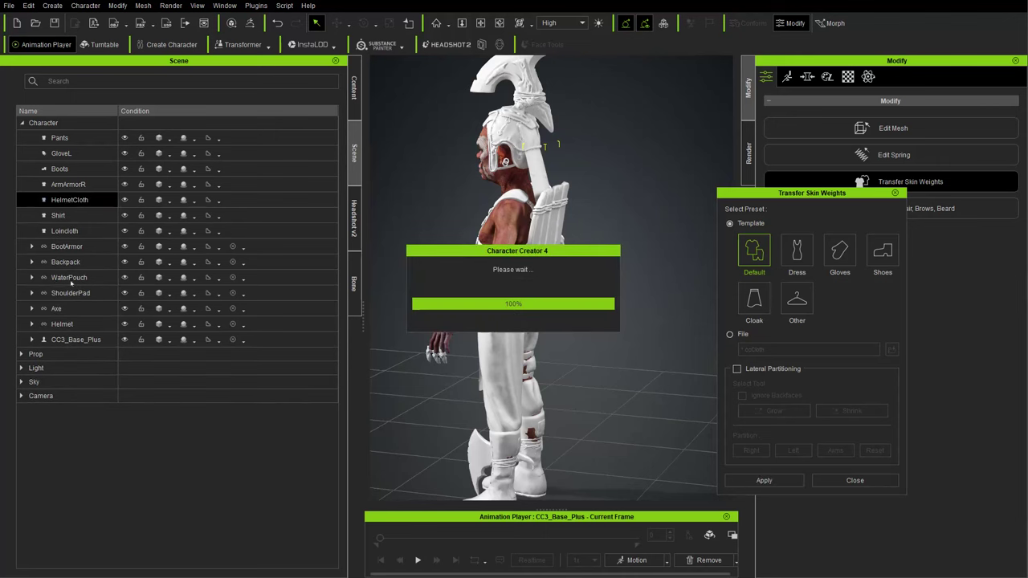
Step: Leave the Axe and Helmet as accessories, keep the Helmet selected and close the skin weight transfer dialog
{"action": "right_click_drag", "start_coordinate": [501, 320], "coordinate": [408, 330]}
{"action": "middle_click_drag", "start_coordinate": [522, 480], "coordinate": [495, 394]}
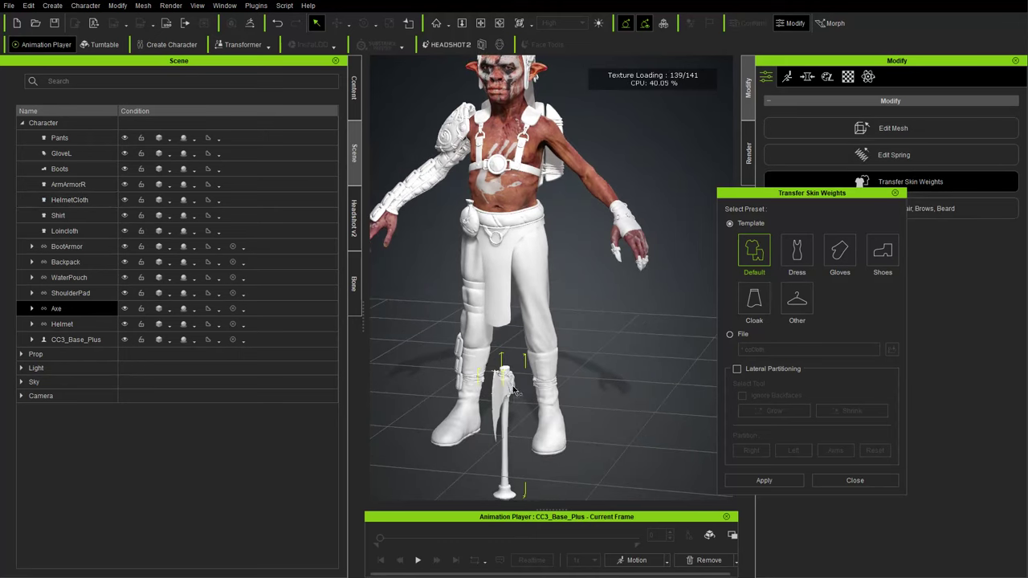
{"action": "left_click", "coordinate": [79, 326]}
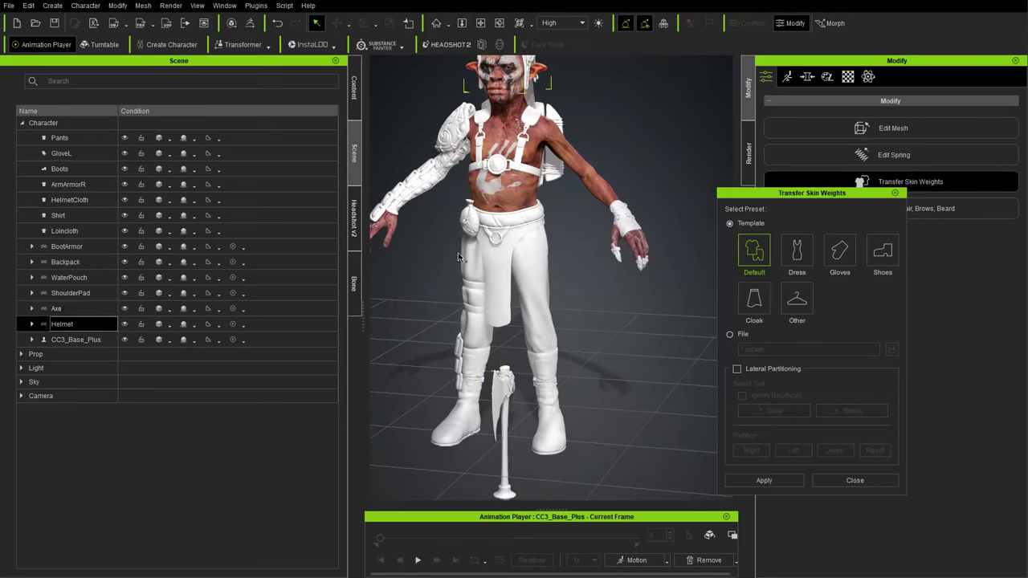
{"action": "scroll", "coordinate": [505, 165], "scroll_direction": "down", "scroll_amount": 3}
{"action": "middle_click_drag", "start_coordinate": [504, 165], "coordinate": [521, 217]}
{"action": "right_click_drag", "start_coordinate": [520, 217], "coordinate": [511, 164]}
{"action": "right_click_drag", "start_coordinate": [569, 199], "coordinate": [628, 236]}
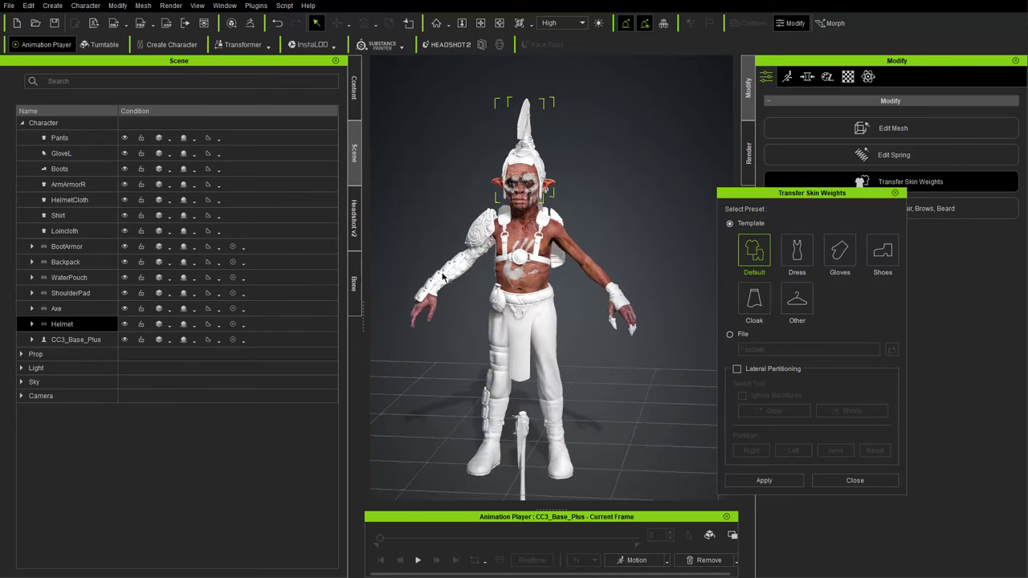
{"action": "right_click_drag", "start_coordinate": [567, 294], "coordinate": [534, 302]}
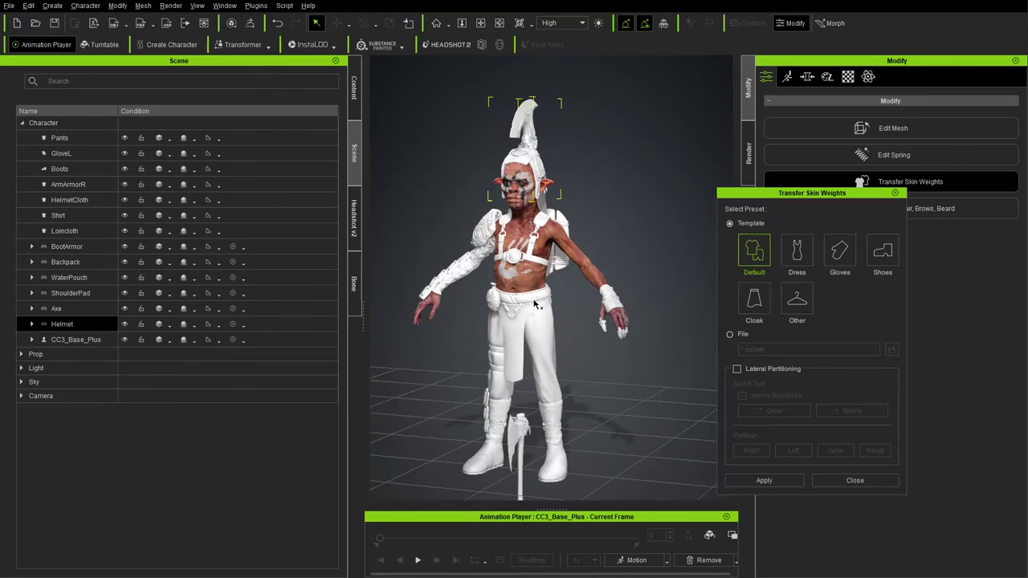
{"action": "left_click", "coordinate": [854, 480]}
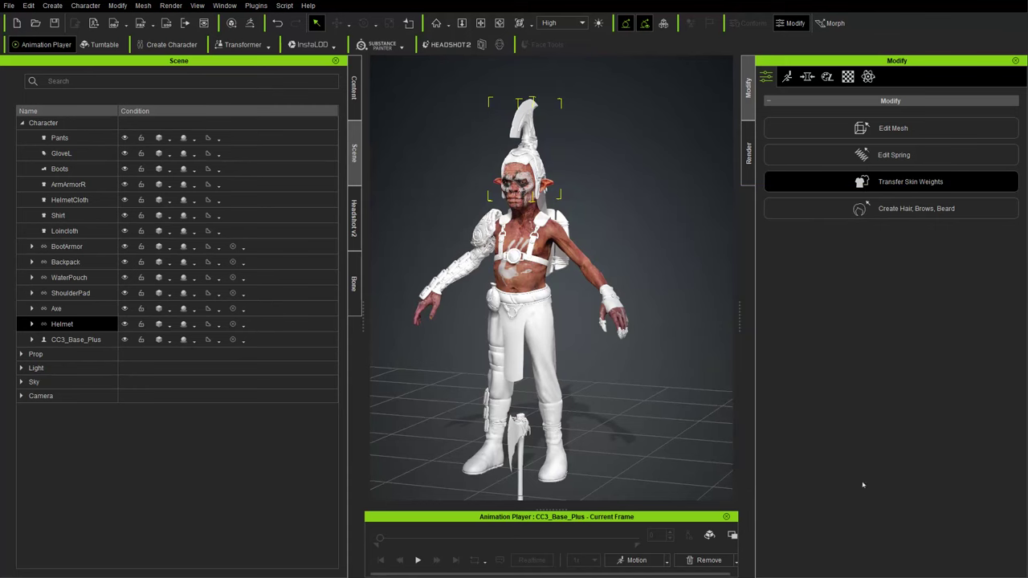
Step: Show the Helmet accessory's move gizmo and examine where its pivot sits relative to the goblin's head
{"action": "right_click_drag", "start_coordinate": [659, 311], "coordinate": [665, 299]}
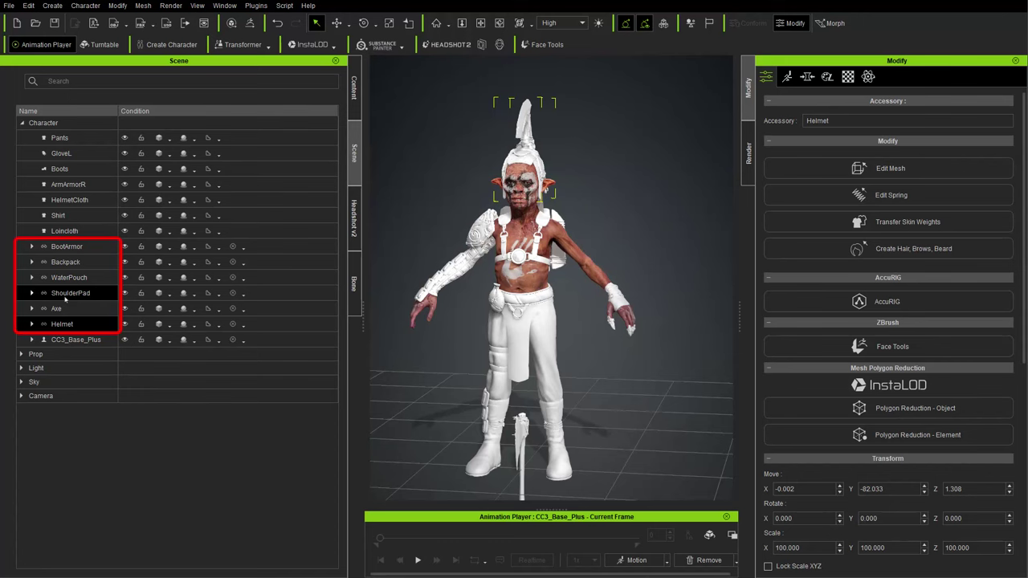
{"action": "right_click_drag", "start_coordinate": [608, 215], "coordinate": [538, 193]}
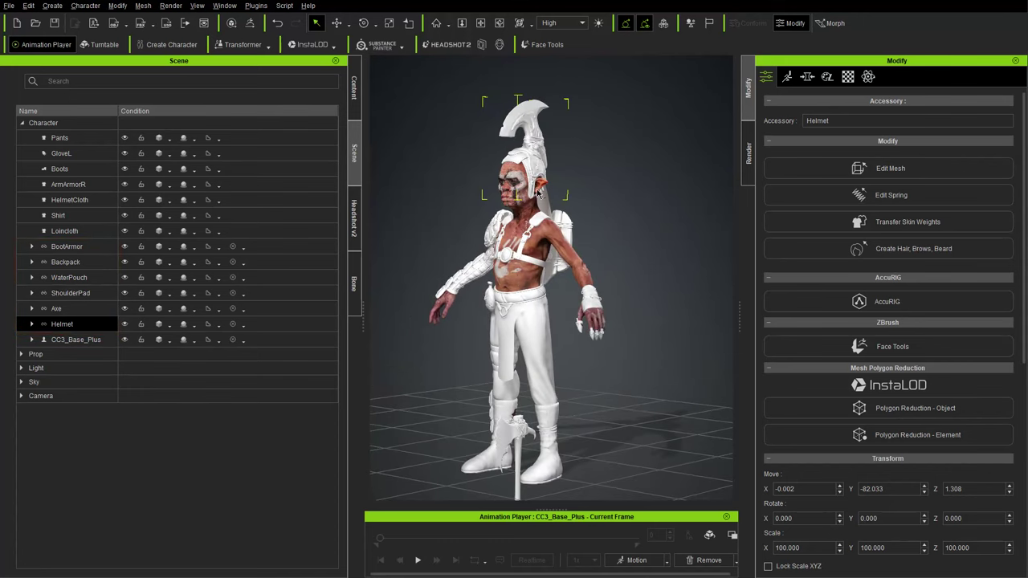
{"action": "right_click_drag", "start_coordinate": [608, 337], "coordinate": [636, 346]}
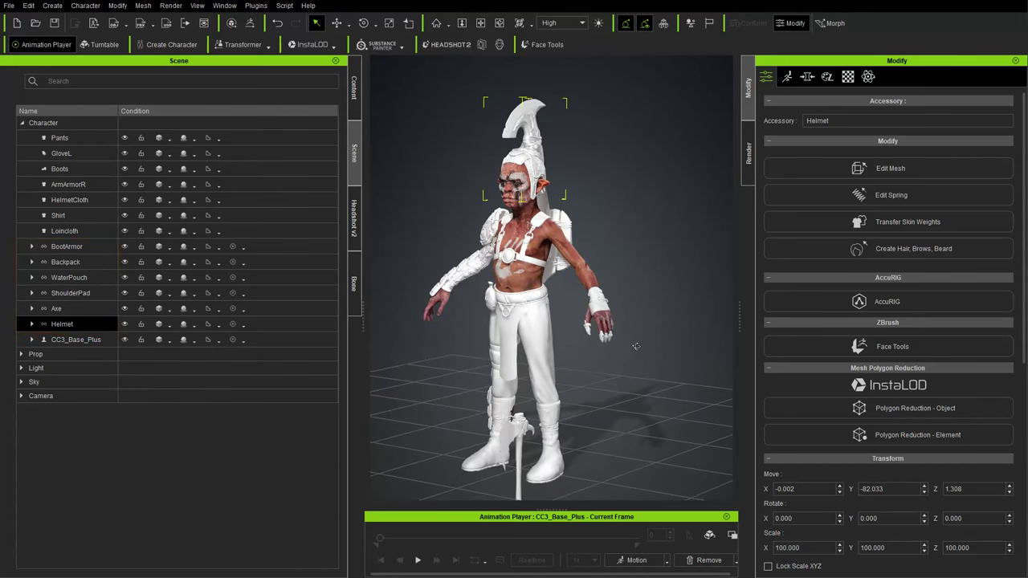
{"action": "left_click", "coordinate": [337, 23]}
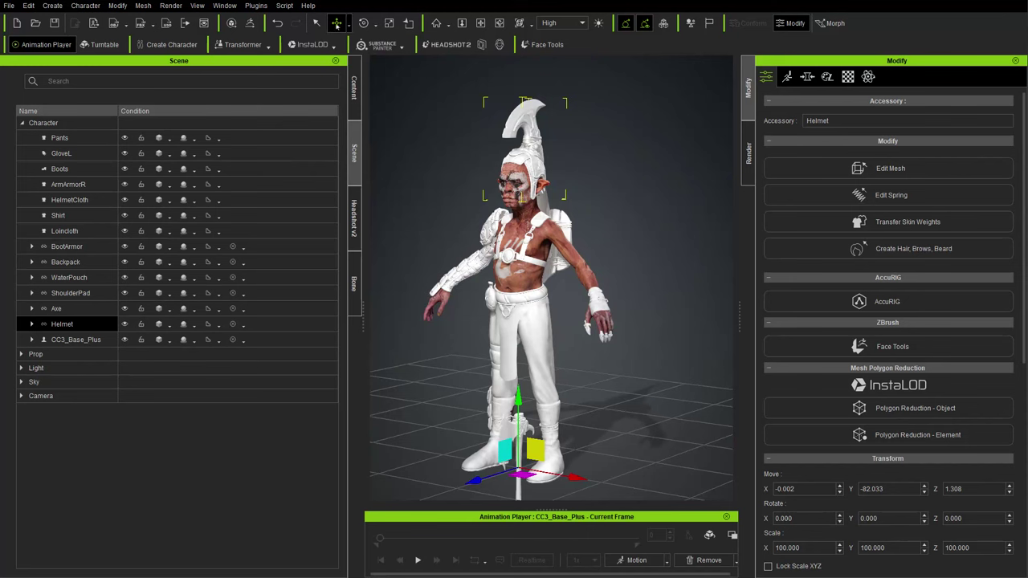
{"action": "right_click_drag", "start_coordinate": [590, 398], "coordinate": [610, 401]}
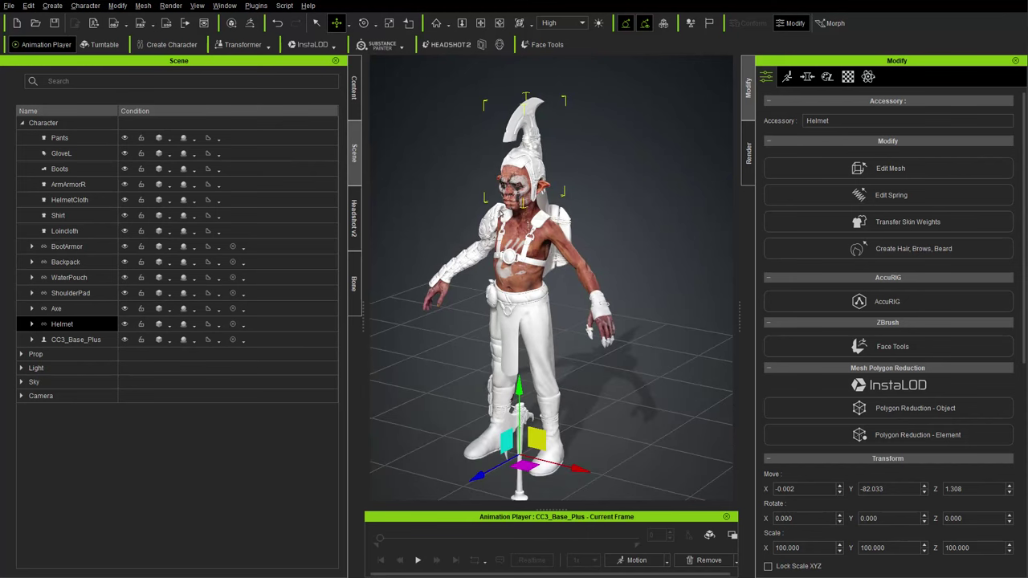
{"action": "right_click_drag", "start_coordinate": [501, 214], "coordinate": [514, 163]}
{"action": "right_click_drag", "start_coordinate": [597, 172], "coordinate": [585, 172]}
Step: Toggle the Helmet's visibility off and on to identify the mesh, and compare it with its gizmo location
{"action": "left_click", "coordinate": [123, 324]}
{"action": "left_click", "coordinate": [124, 324]}
{"action": "left_click", "coordinate": [124, 324]}
{"action": "left_click", "coordinate": [124, 325]}
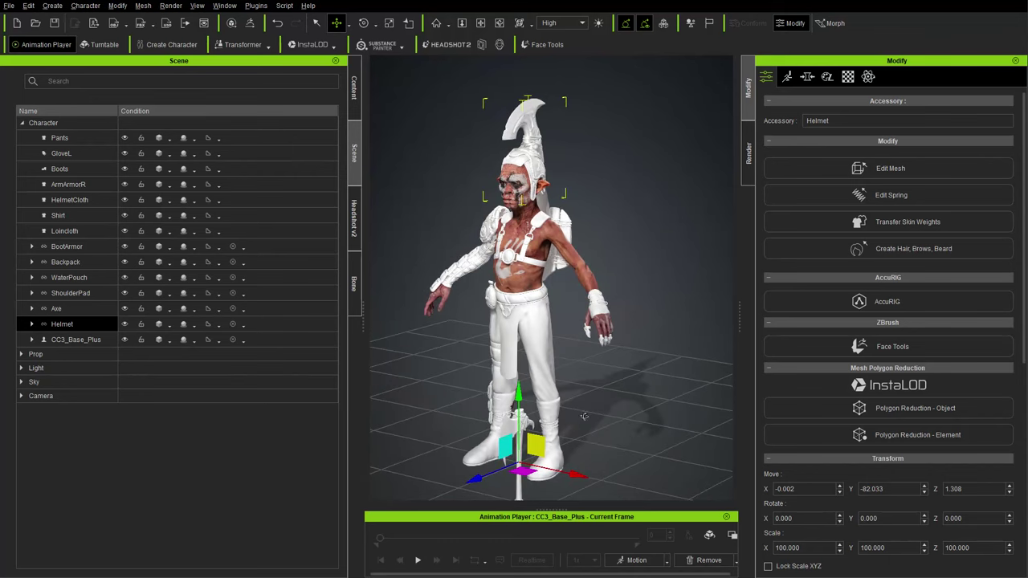
{"action": "right_click_drag", "start_coordinate": [582, 419], "coordinate": [635, 419]}
{"action": "right_click_drag", "start_coordinate": [530, 468], "coordinate": [575, 435]}
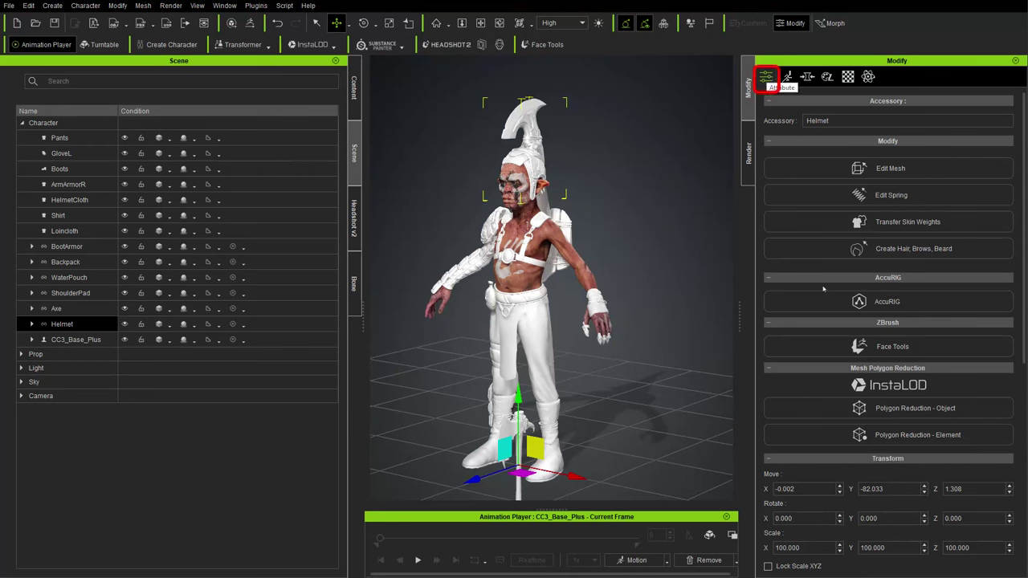
Step: Locate the Helmet's Attach settings and check which bone it is attached to
{"action": "scroll", "coordinate": [823, 289], "scroll_direction": "down", "scroll_amount": 8}
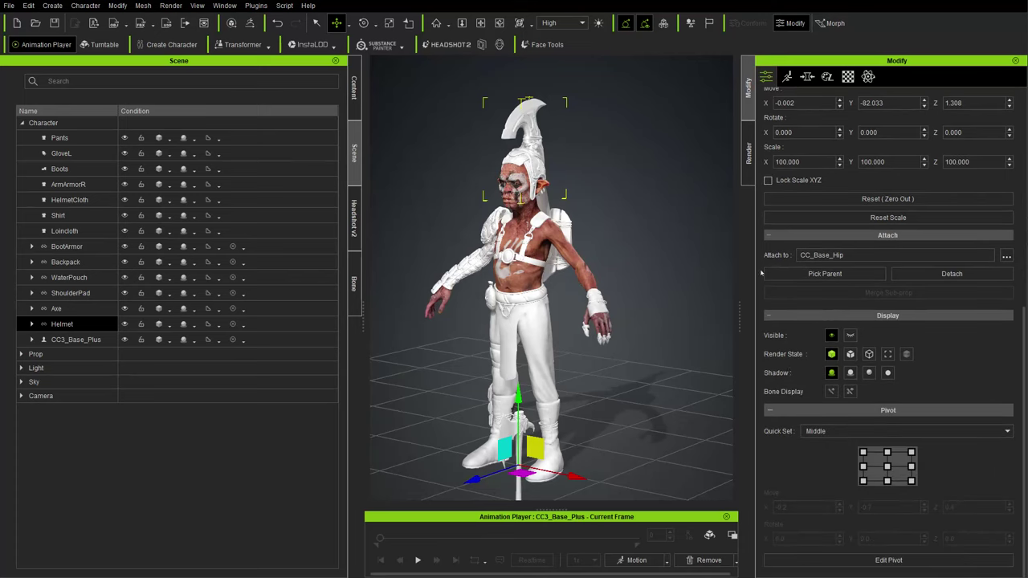
{"action": "right_click_drag", "start_coordinate": [578, 241], "coordinate": [458, 237]}
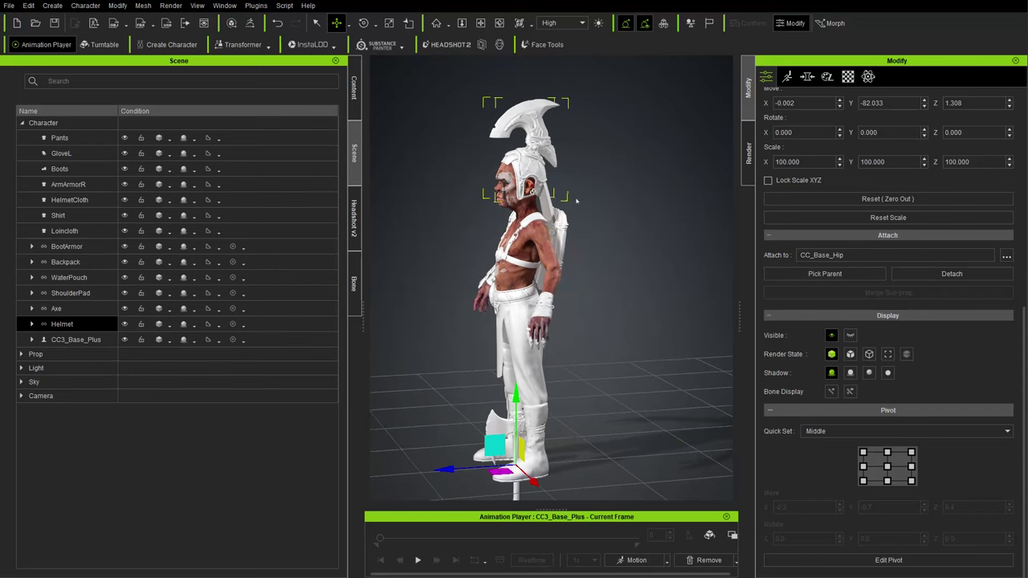
{"action": "right_click_drag", "start_coordinate": [576, 200], "coordinate": [568, 254]}
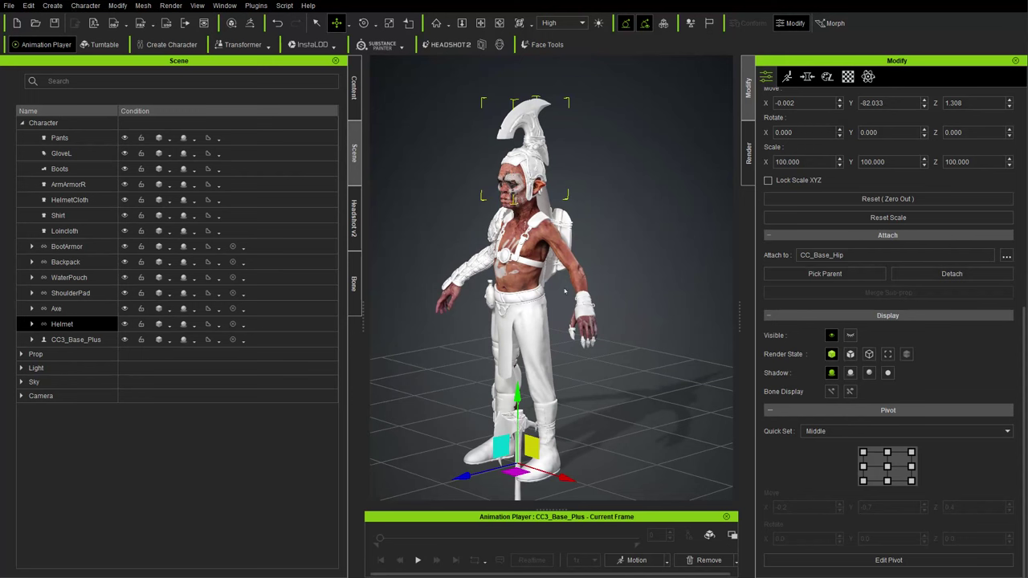
Step: Try to attach the Helmet by picking the goblin's head as its parent directly on the model
{"action": "right_click_drag", "start_coordinate": [535, 272], "coordinate": [494, 269]}
{"action": "scroll", "coordinate": [530, 169], "scroll_direction": "up", "scroll_amount": 3}
{"action": "middle_click_drag", "start_coordinate": [562, 152], "coordinate": [554, 233]}
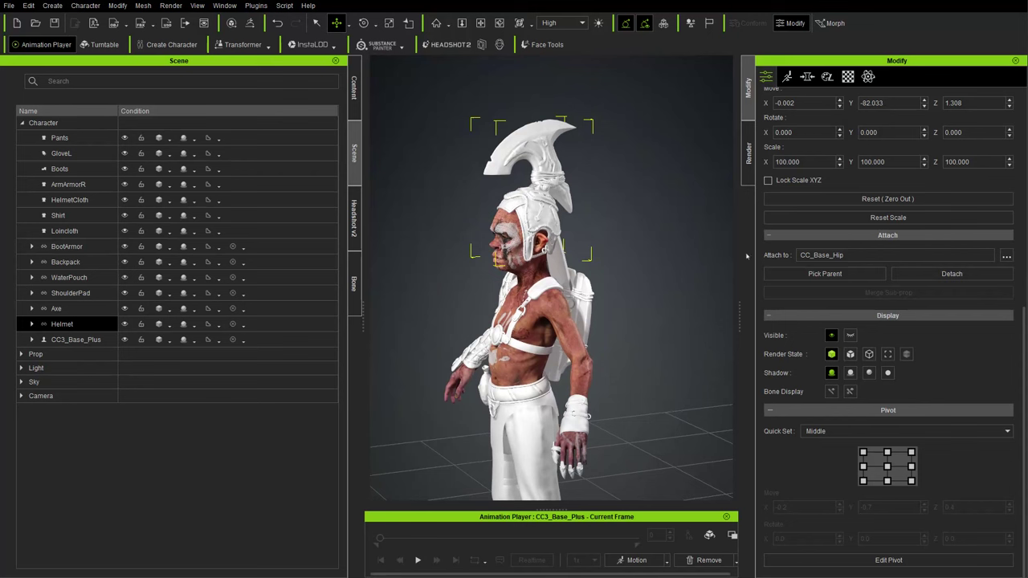
{"action": "left_click", "coordinate": [825, 274]}
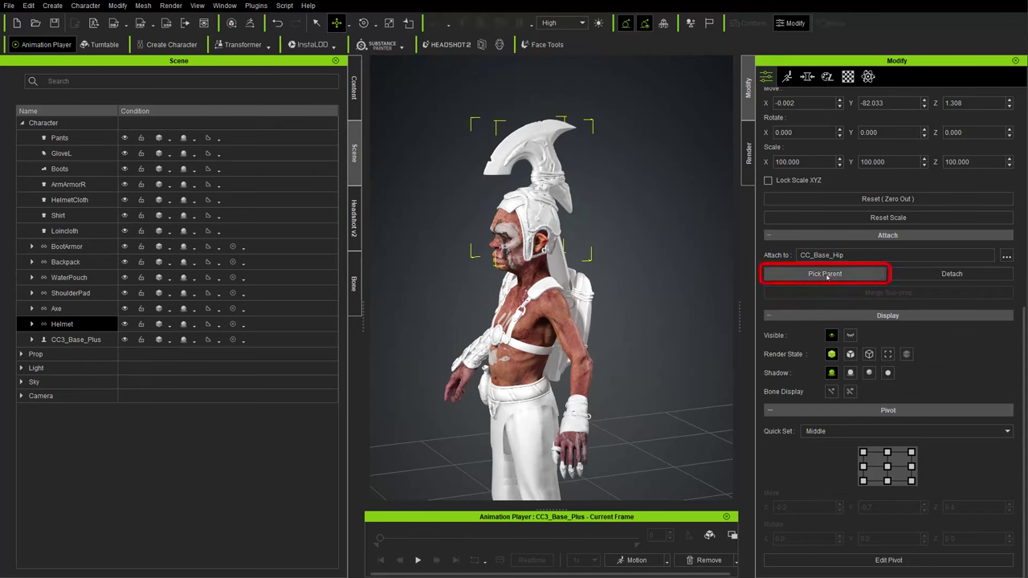
{"action": "left_click", "coordinate": [525, 231]}
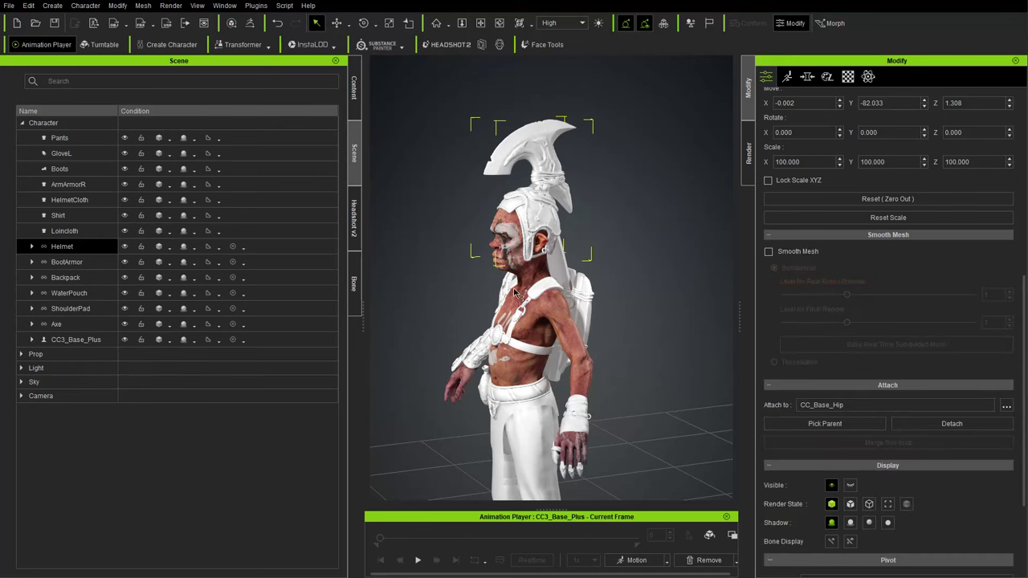
{"action": "right_click_drag", "start_coordinate": [635, 314], "coordinate": [546, 247]}
{"action": "left_click", "coordinate": [842, 425]}
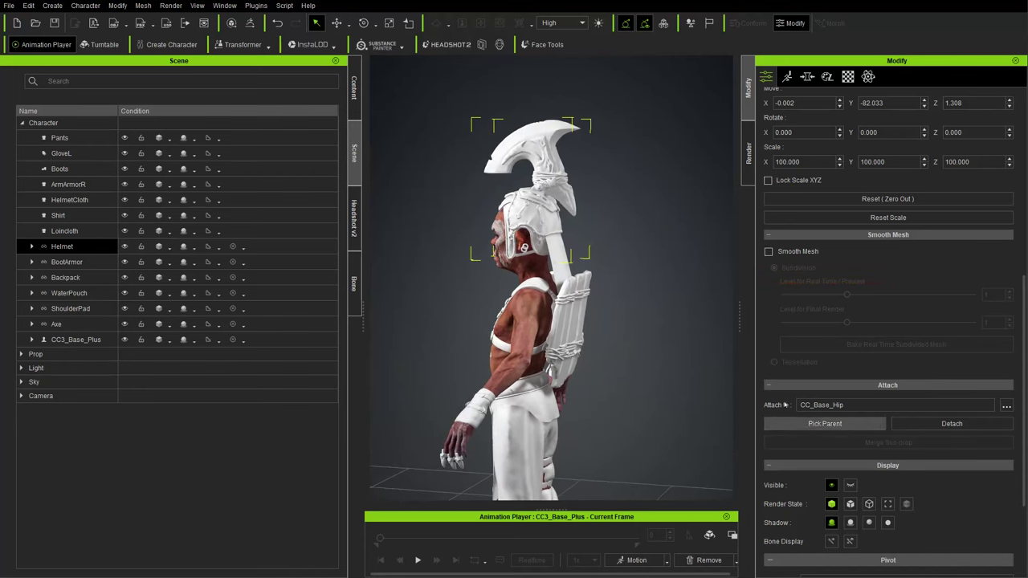
{"action": "left_click", "coordinate": [534, 236]}
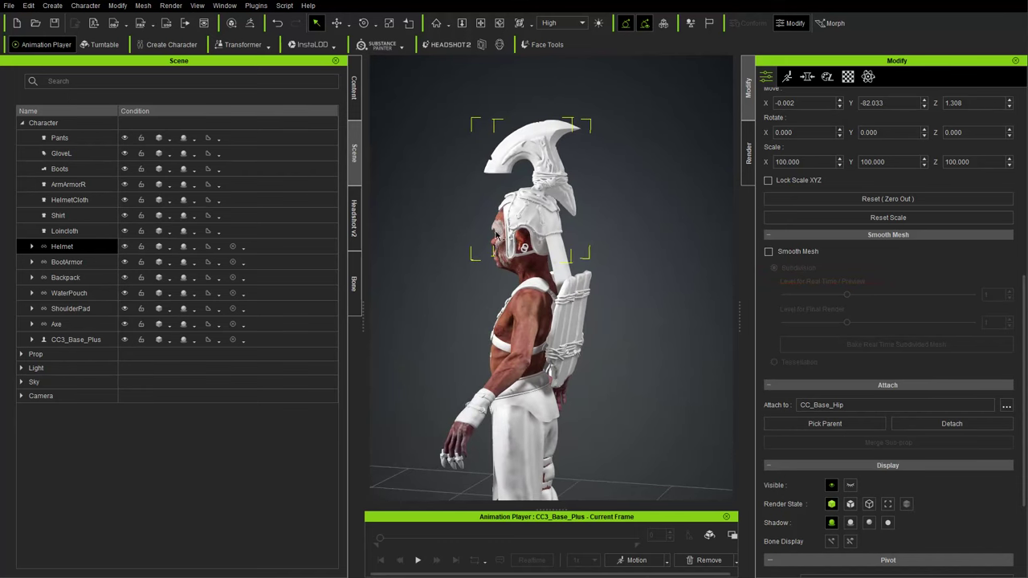
{"action": "right_click_drag", "start_coordinate": [567, 278], "coordinate": [755, 278]}
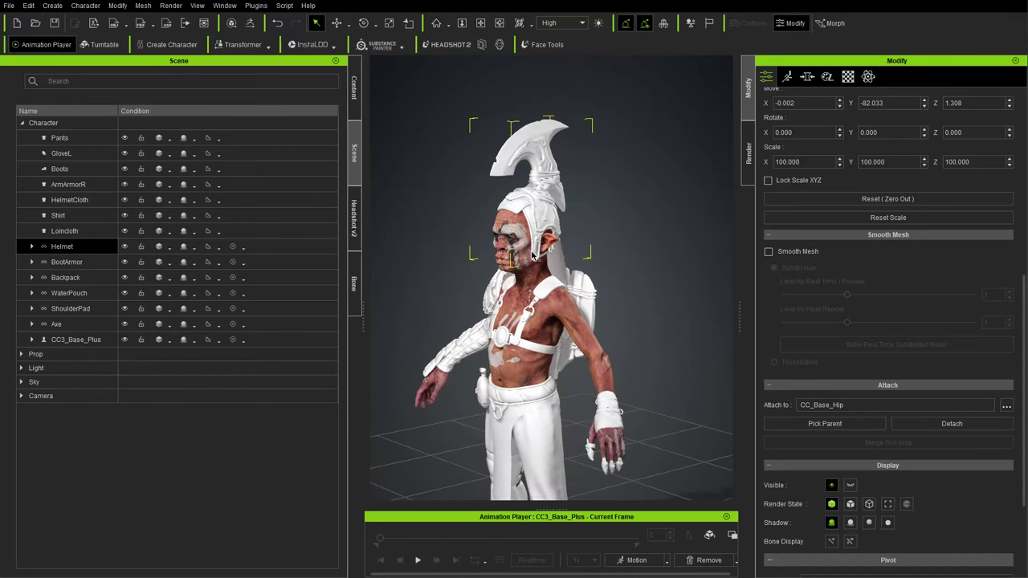
Step: Attach the Helmet to the CC_Base_Head sub-node with alignment None and Move, Rotate and Scale inherited
{"action": "left_click", "coordinate": [1006, 407]}
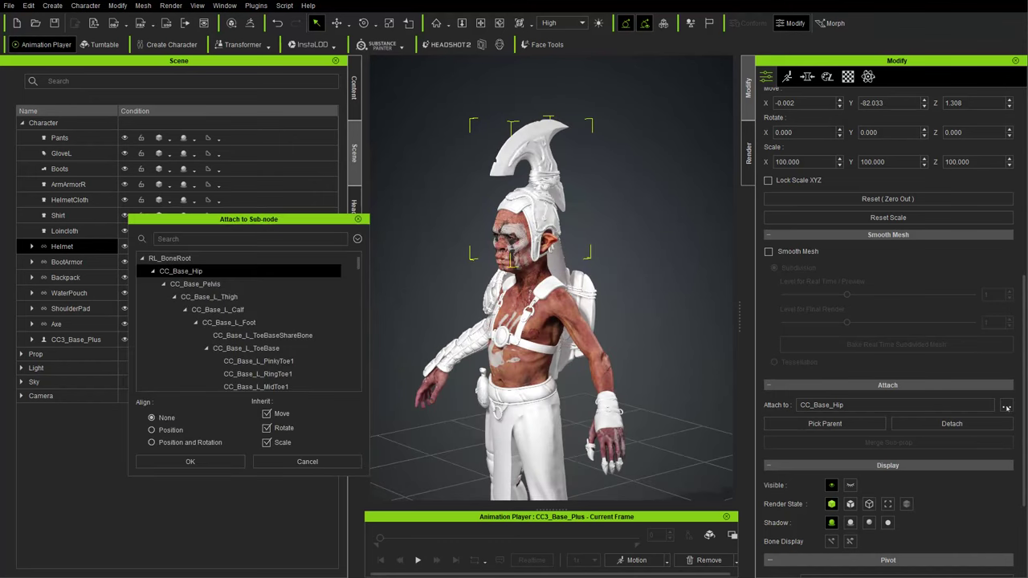
{"action": "scroll", "coordinate": [261, 310], "scroll_direction": "down", "scroll_amount": 6}
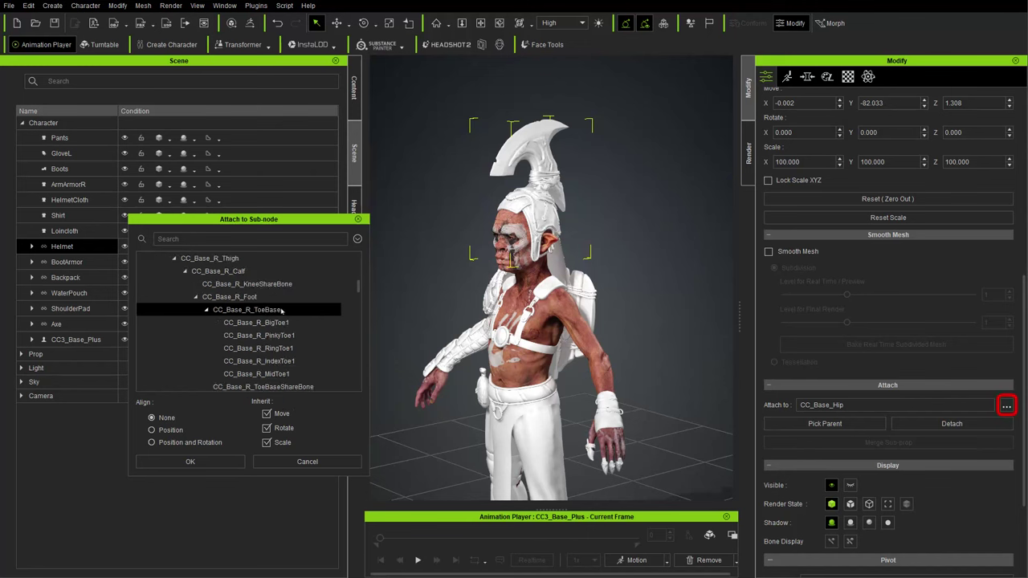
{"action": "scroll", "coordinate": [273, 311], "scroll_direction": "down", "scroll_amount": 4}
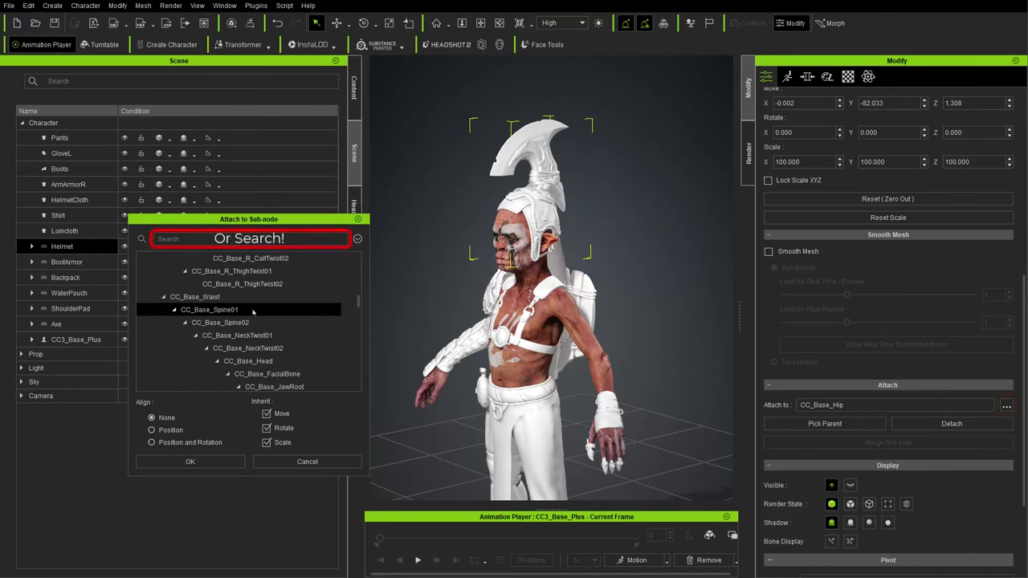
{"action": "scroll", "coordinate": [250, 317], "scroll_direction": "down", "scroll_amount": 1}
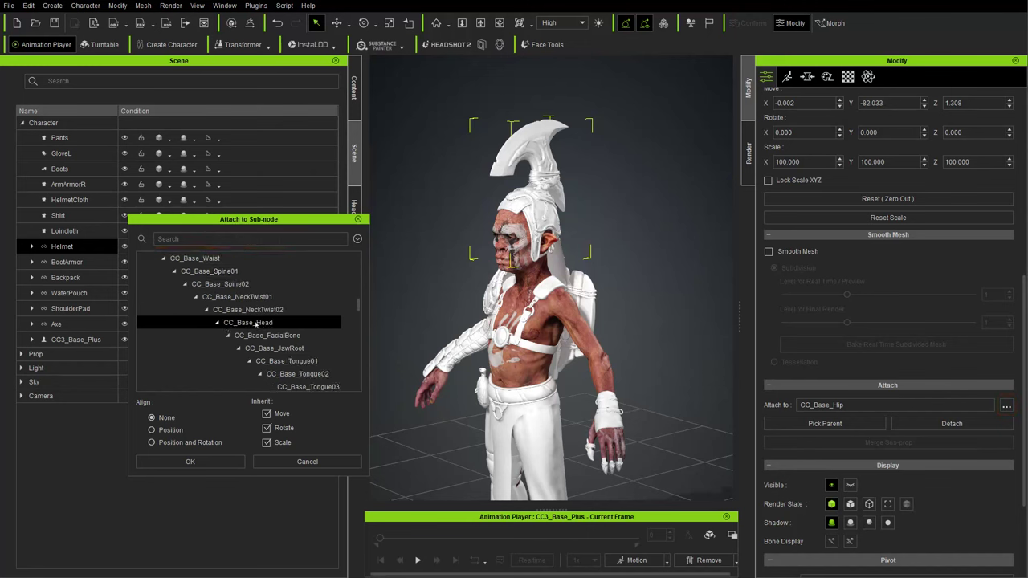
{"action": "left_click", "coordinate": [256, 322]}
{"action": "left_click", "coordinate": [197, 464]}
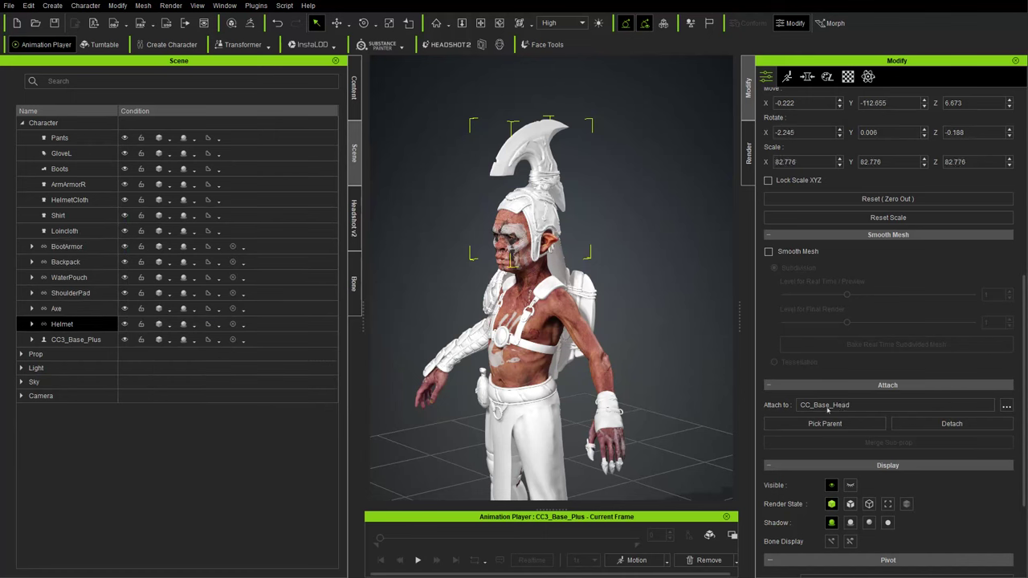
Step: Set the Helmet's pivot to the bottom-center point of its bounding box using the Middle quick set
{"action": "scroll", "coordinate": [516, 451], "scroll_direction": "down", "scroll_amount": 5}
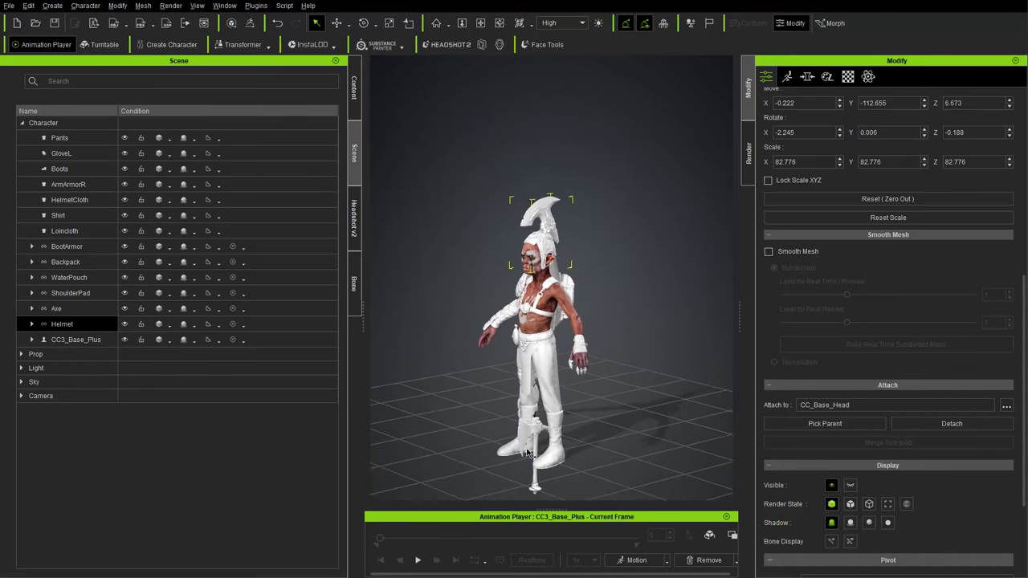
{"action": "key", "text": "w"}
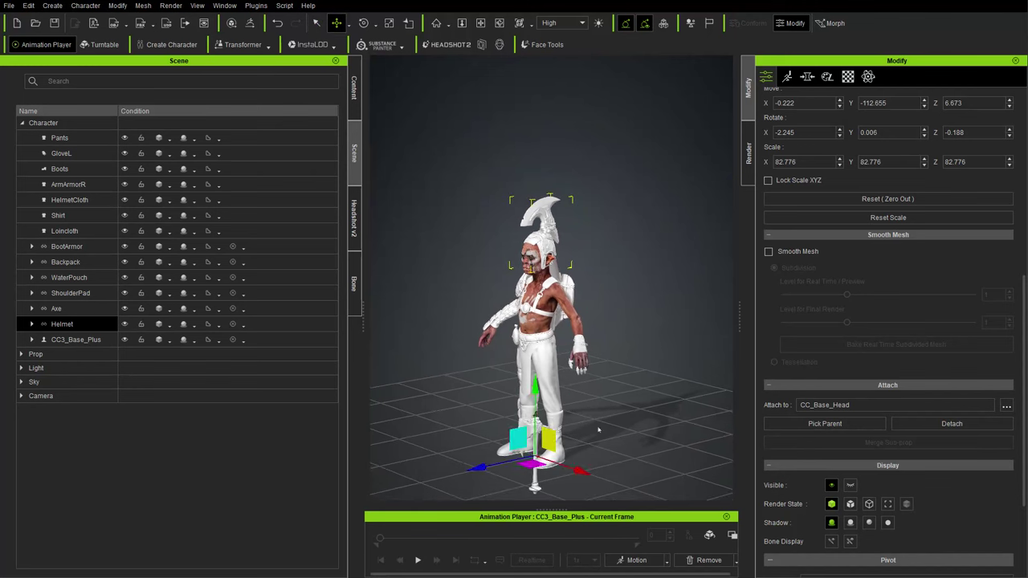
{"action": "scroll", "coordinate": [625, 377], "scroll_direction": "up", "scroll_amount": 1}
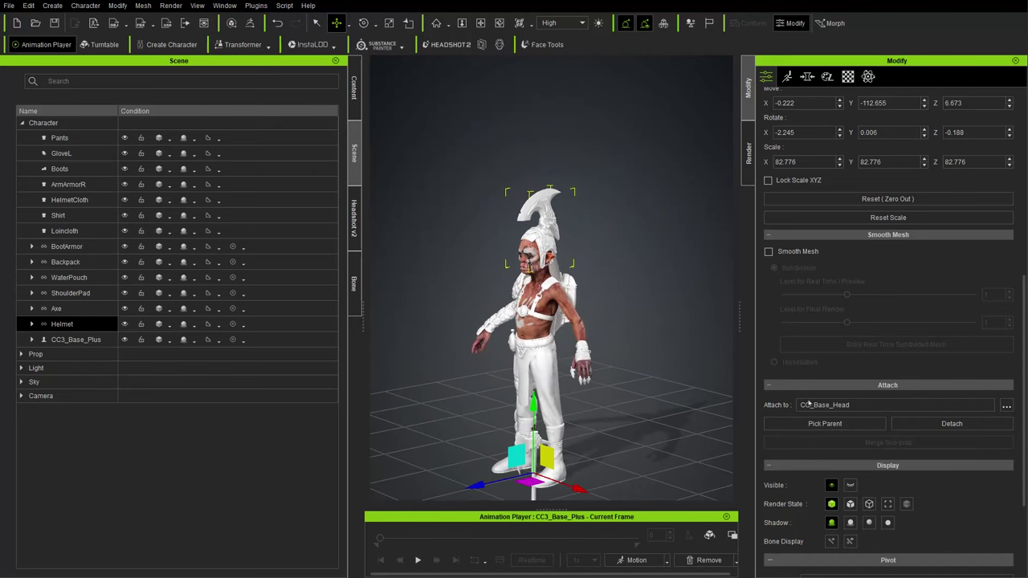
{"action": "scroll", "coordinate": [811, 406], "scroll_direction": "down", "scroll_amount": 3}
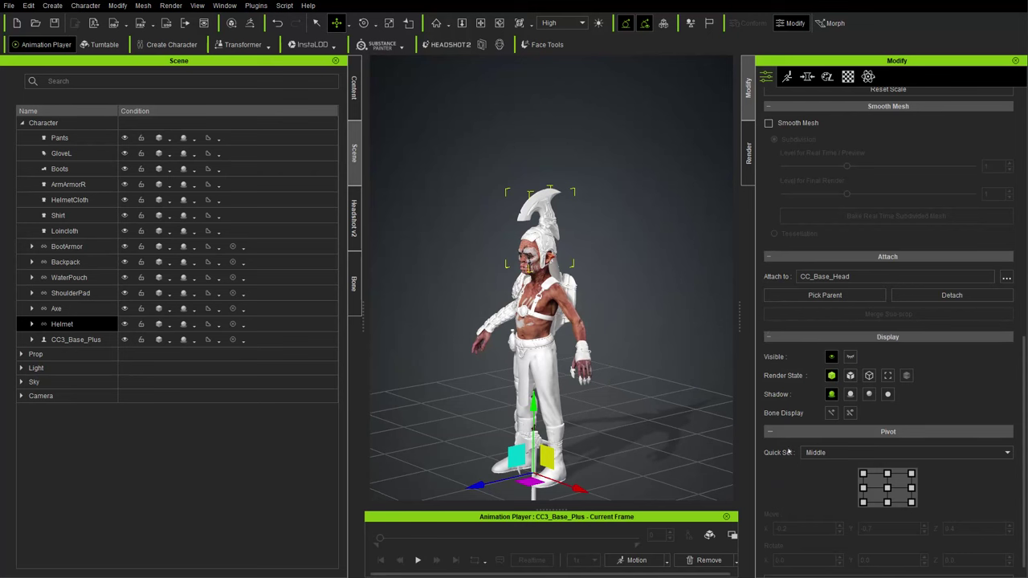
{"action": "left_click", "coordinate": [831, 453]}
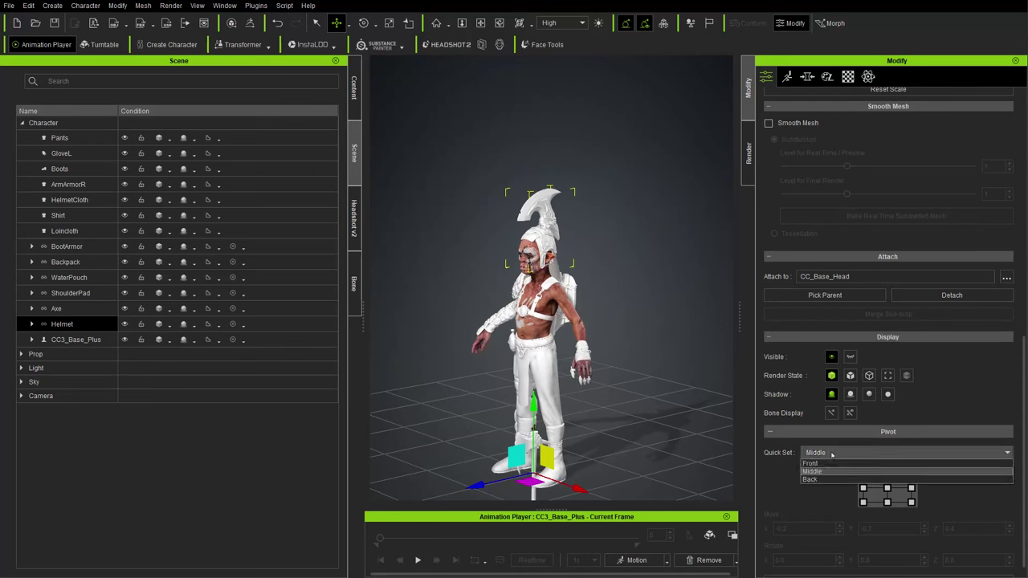
{"action": "left_click", "coordinate": [833, 453]}
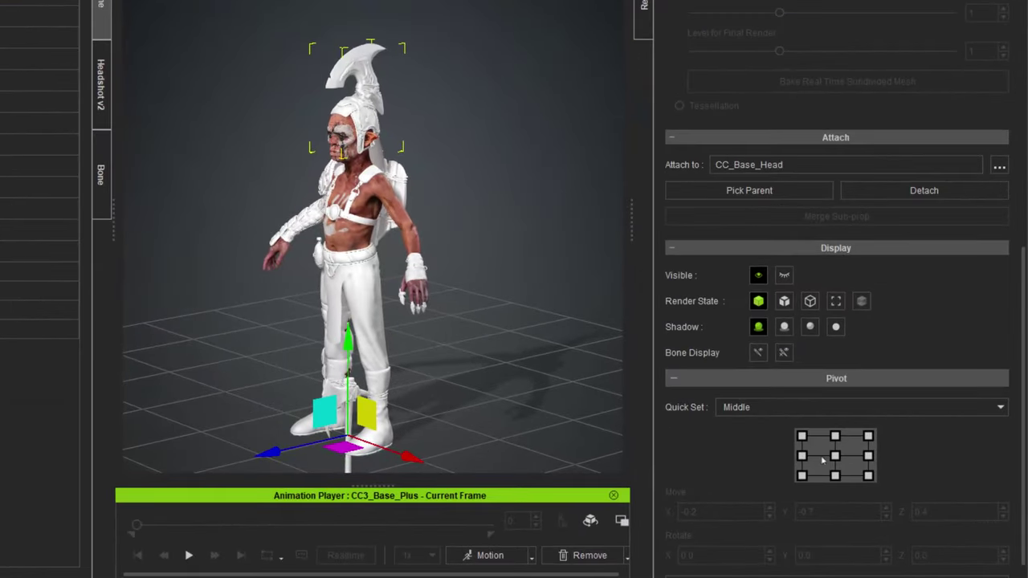
{"action": "left_click", "coordinate": [834, 458]}
{"action": "left_click", "coordinate": [834, 456]}
{"action": "key", "text": "a"}
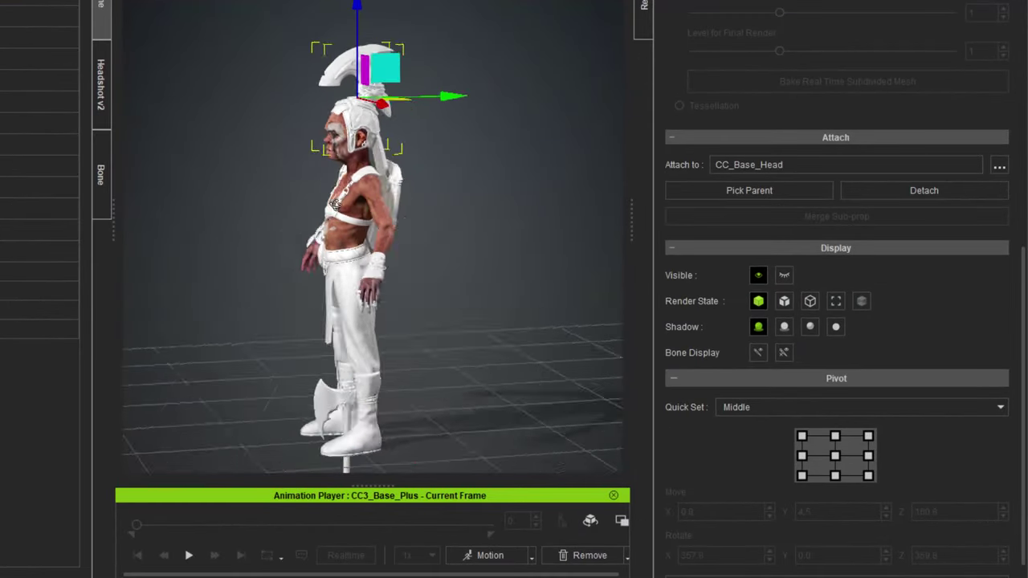
{"action": "left_click", "coordinate": [835, 476]}
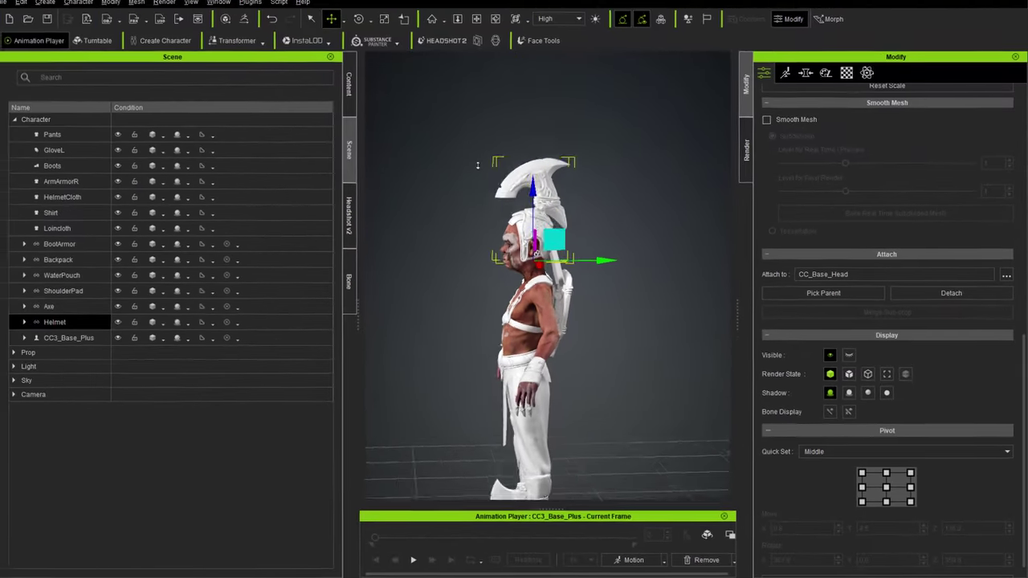
{"action": "right_click_drag", "start_coordinate": [632, 296], "coordinate": [687, 313]}
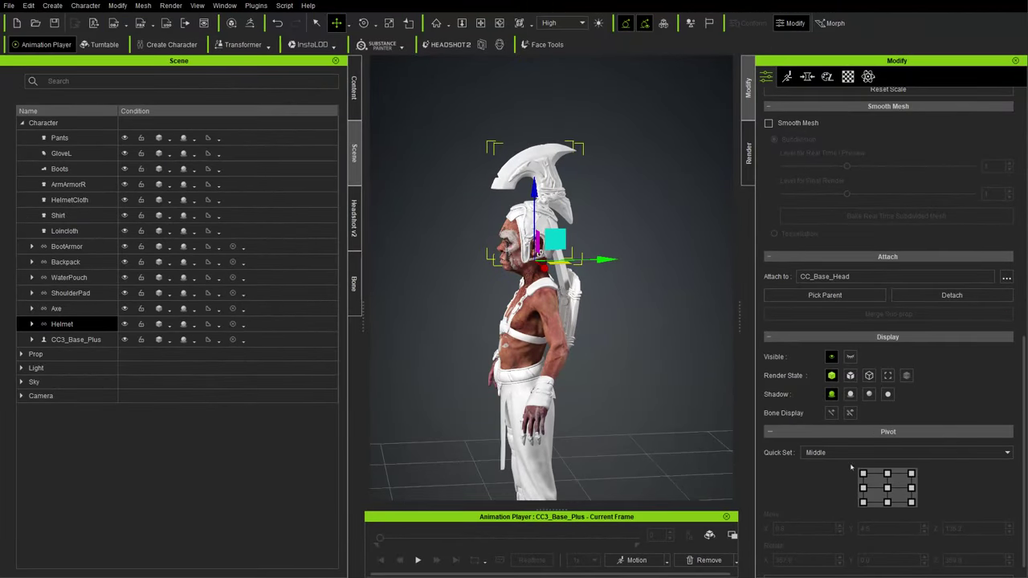
Step: Edit the Helmet's pivot, moving it near the goblin's ear at about Y 2.0 and Z 145.6
{"action": "scroll", "coordinate": [838, 477], "scroll_direction": "down", "scroll_amount": 1}
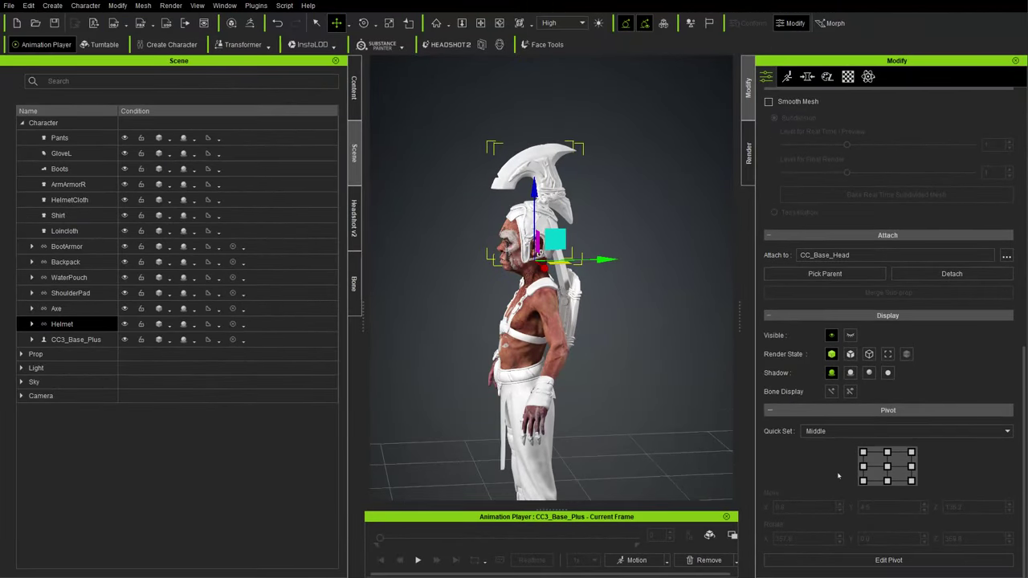
{"action": "left_click", "coordinate": [889, 560]}
{"action": "right_click_drag", "start_coordinate": [617, 337], "coordinate": [618, 363]}
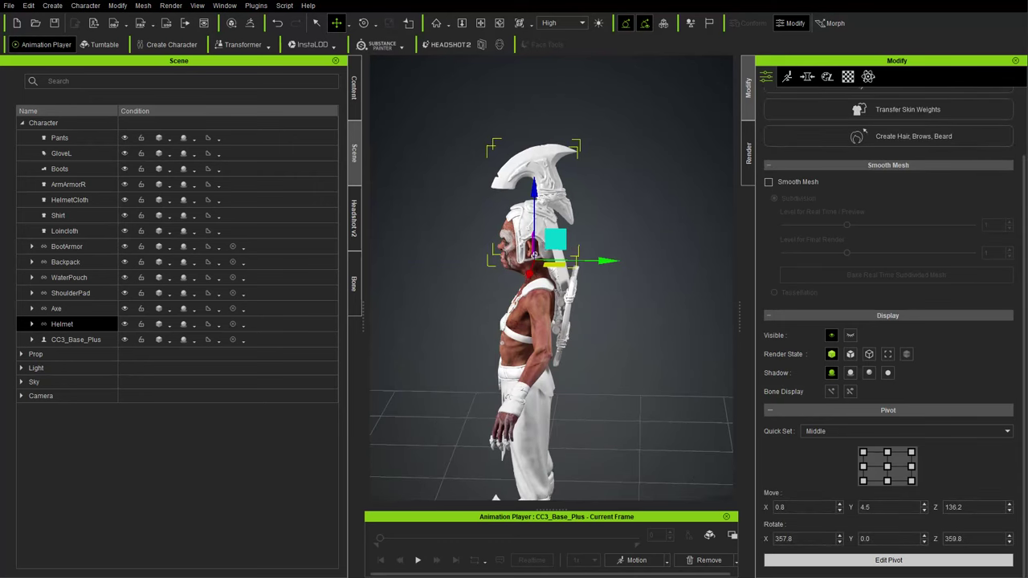
{"action": "right_click_drag", "start_coordinate": [627, 344], "coordinate": [638, 338]}
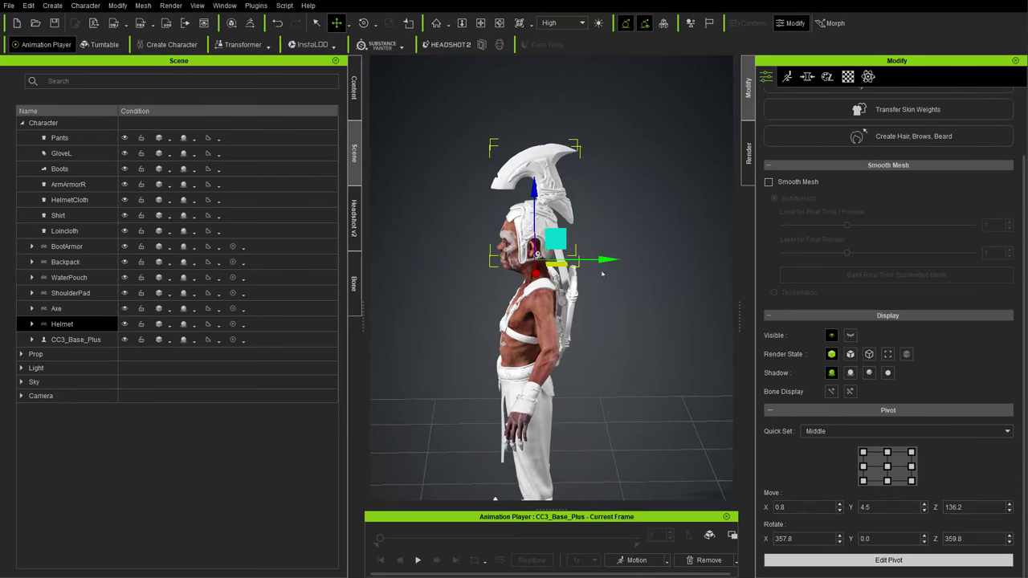
{"action": "left_click_drag", "start_coordinate": [602, 261], "coordinate": [596, 261]}
{"action": "left_click_drag", "start_coordinate": [526, 190], "coordinate": [526, 168]}
{"action": "right_click_drag", "start_coordinate": [532, 172], "coordinate": [484, 232]}
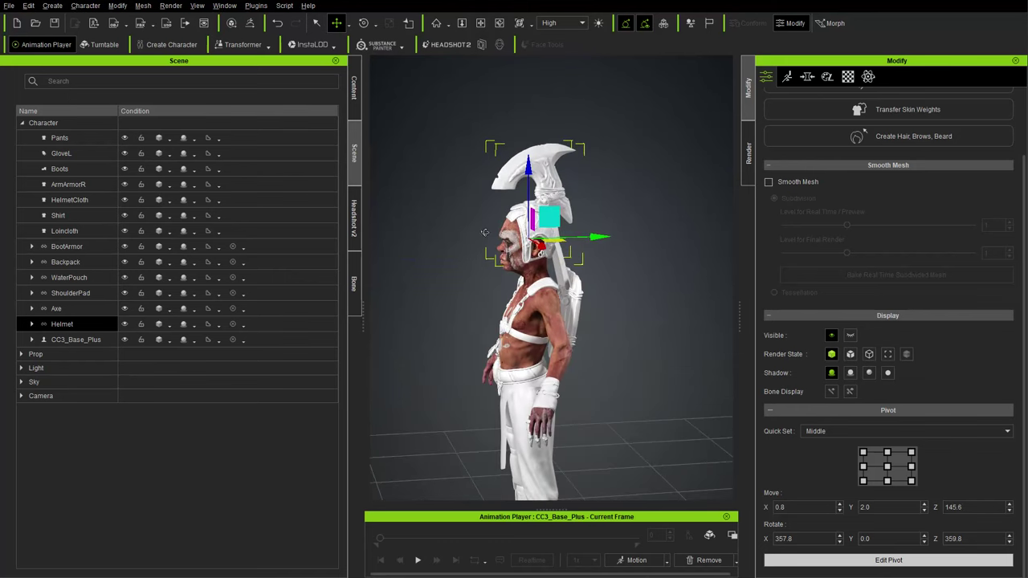
{"action": "left_click", "coordinate": [898, 563]}
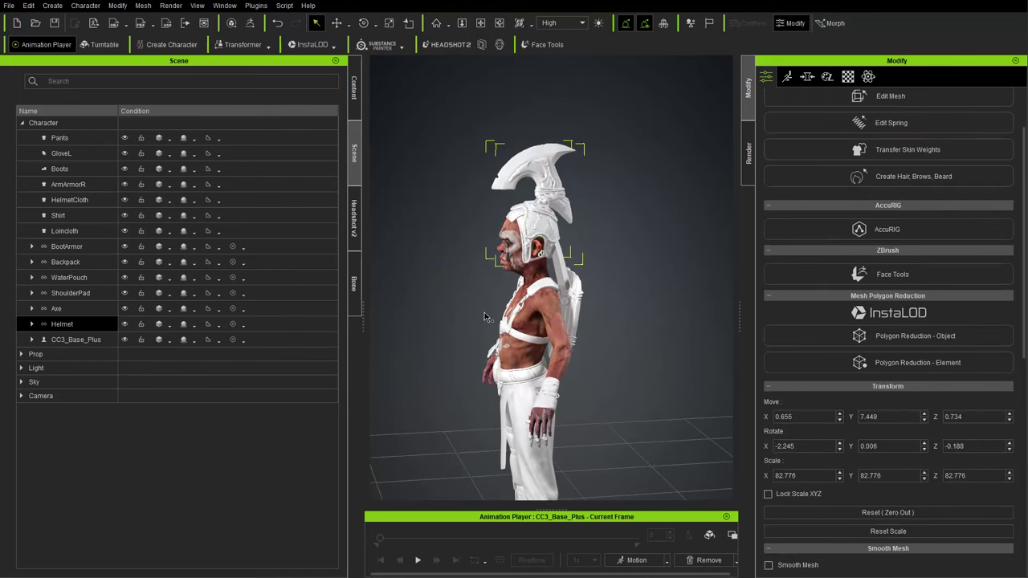
Step: Play the male Walk_M motion on the goblin and check up close how the helmet follows the head
{"action": "right_click_drag", "start_coordinate": [475, 309], "coordinate": [856, 315]}
{"action": "right_click_drag", "start_coordinate": [674, 319], "coordinate": [613, 472]}
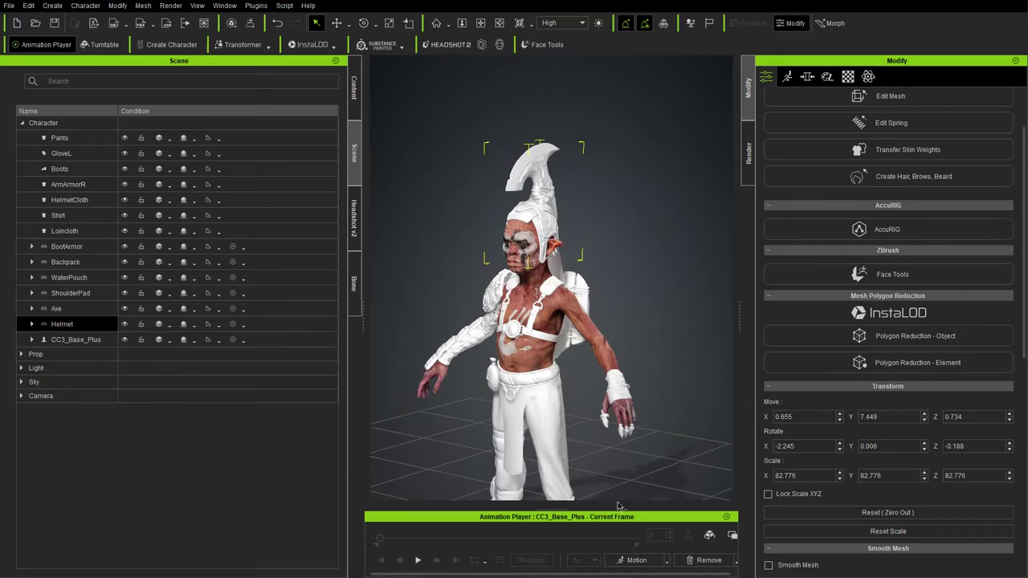
{"action": "left_click", "coordinate": [649, 560]}
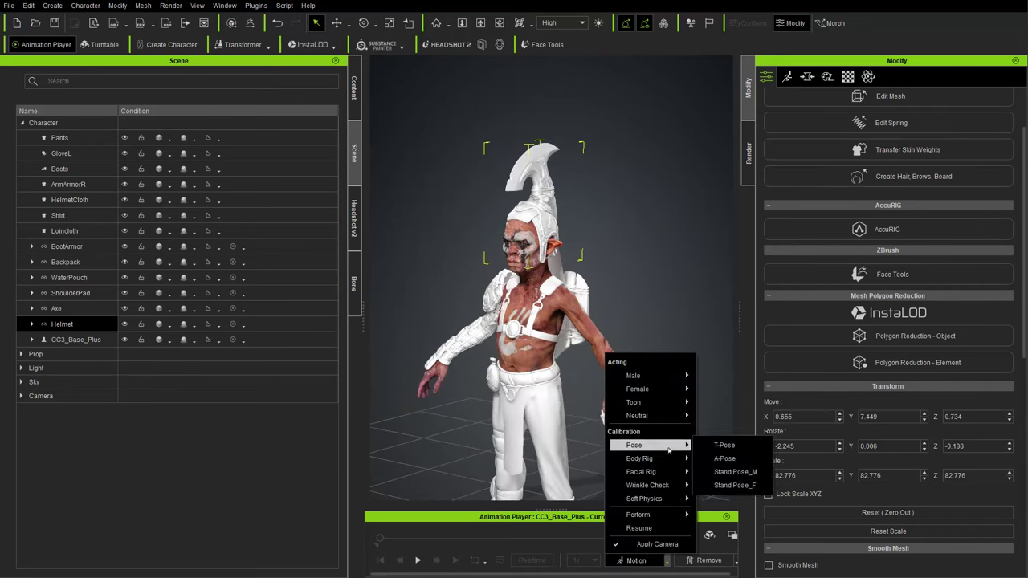
{"action": "mouse_move", "coordinate": [677, 376]}
{"action": "left_click", "coordinate": [712, 416]}
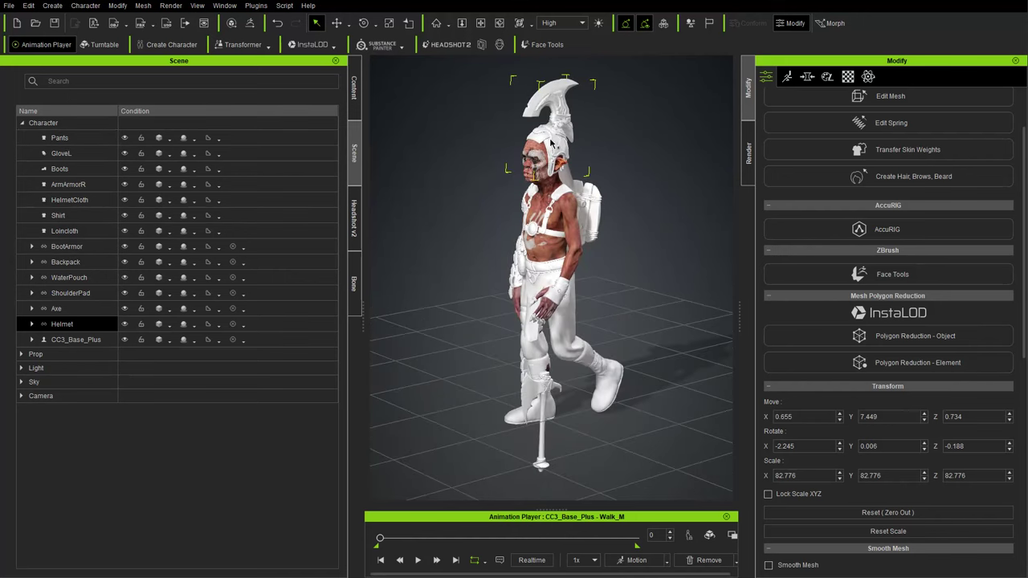
{"action": "left_click", "coordinate": [417, 559]}
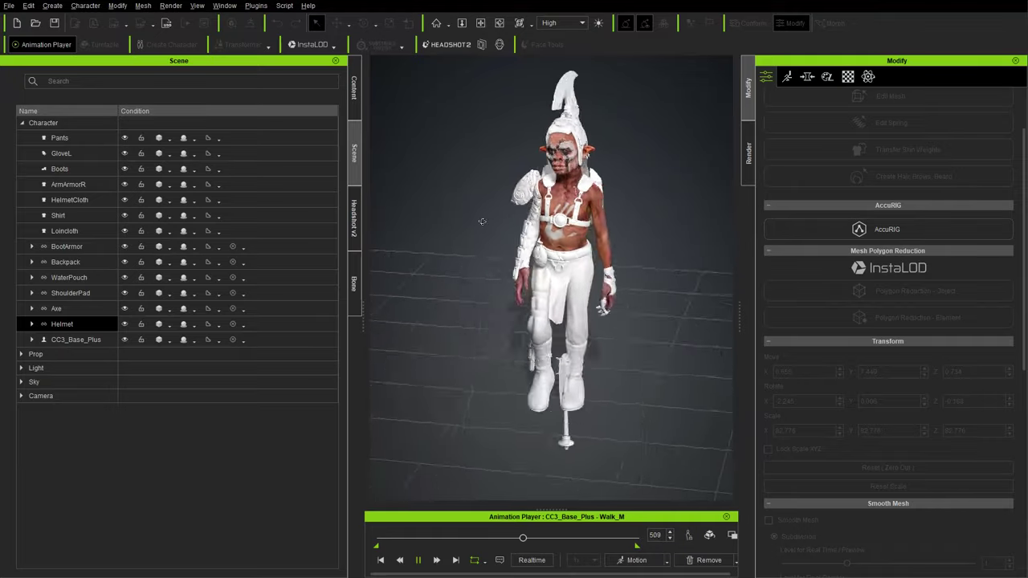
{"action": "scroll", "coordinate": [538, 113], "scroll_direction": "up", "scroll_amount": 3}
{"action": "middle_click_drag", "start_coordinate": [551, 103], "coordinate": [511, 257]}
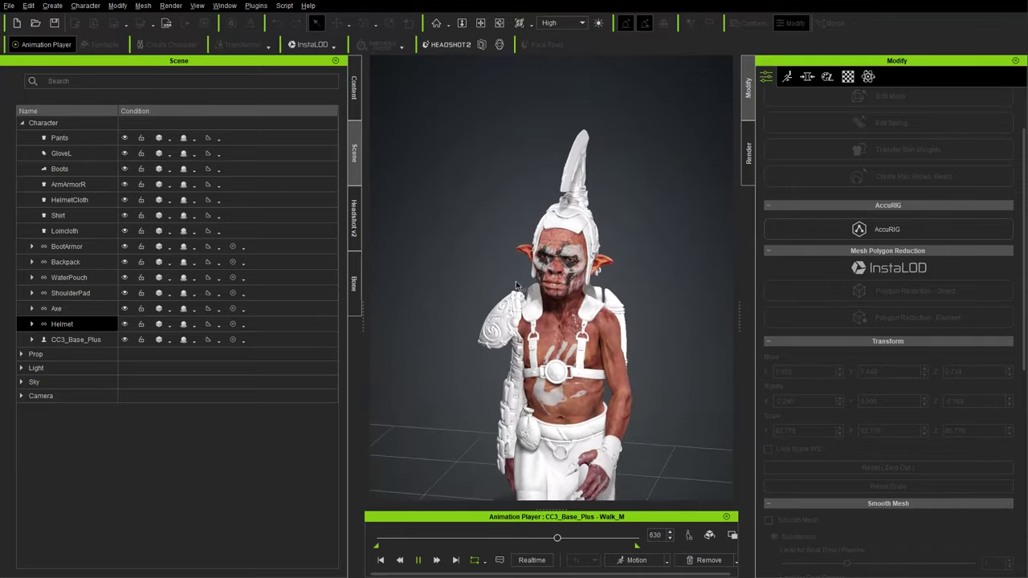
{"action": "right_click_drag", "start_coordinate": [512, 257], "coordinate": [239, 230]}
{"action": "scroll", "coordinate": [543, 251], "scroll_direction": "up", "scroll_amount": 3}
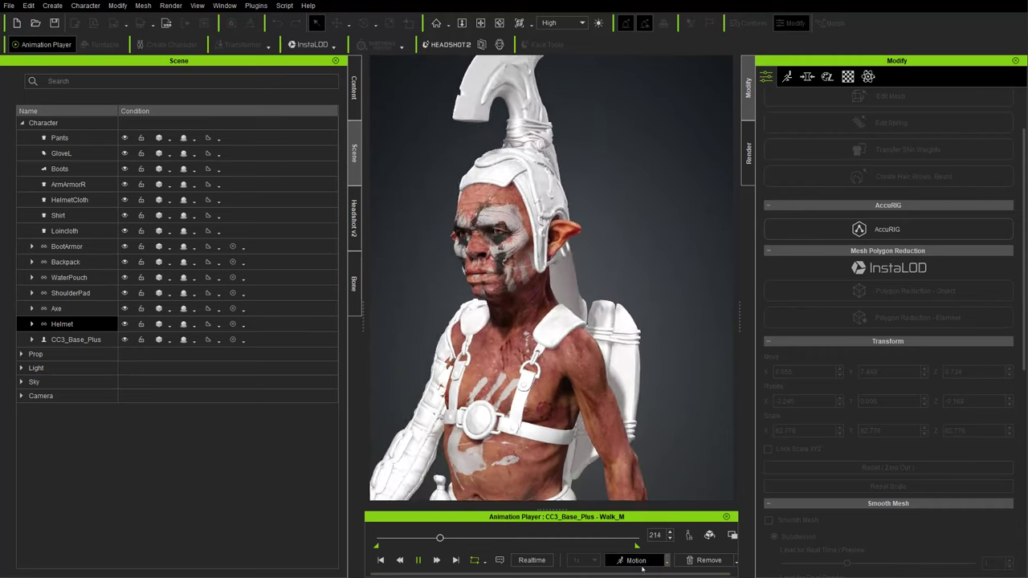
Step: Put the goblin back into the A-Pose calibration pose
{"action": "left_click", "coordinate": [666, 560]}
{"action": "mouse_move", "coordinate": [634, 445]}
{"action": "left_click", "coordinate": [722, 459]}
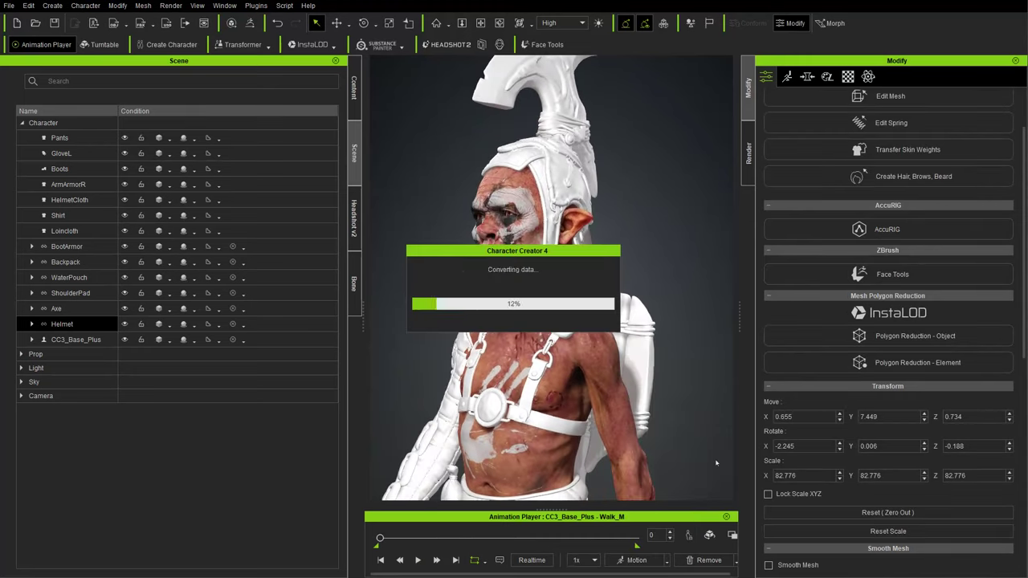
Step: Examine the Helmet's fit around the goblin's head and ears from several angles, and review its mesh modification options
{"action": "middle_click_drag", "start_coordinate": [573, 146], "coordinate": [544, 457]}
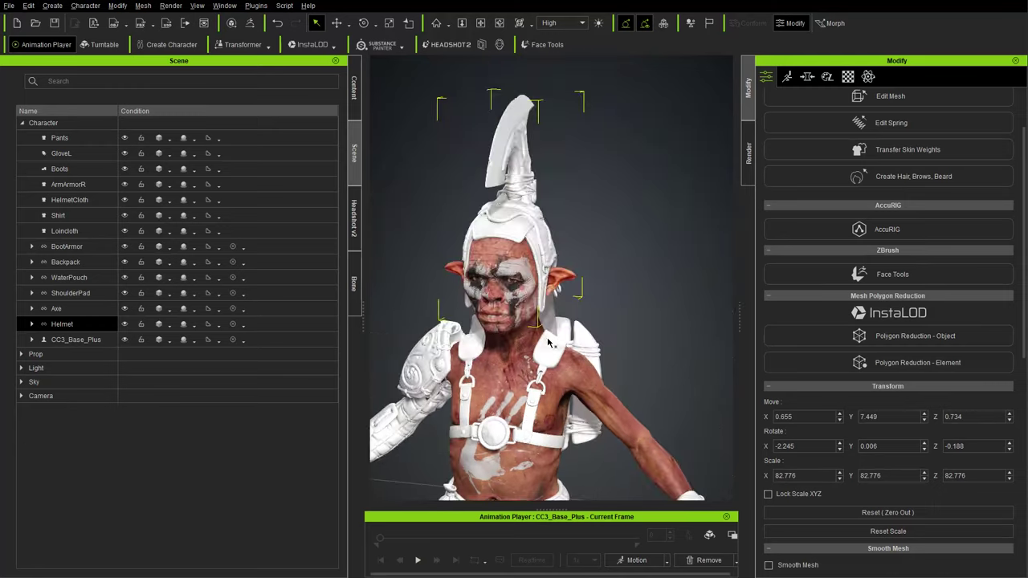
{"action": "scroll", "coordinate": [551, 265], "scroll_direction": "up", "scroll_amount": 4}
{"action": "scroll", "coordinate": [551, 265], "scroll_direction": "down", "scroll_amount": 3}
{"action": "left_click_drag", "start_coordinate": [550, 265], "coordinate": [506, 273], "text": "alt"}
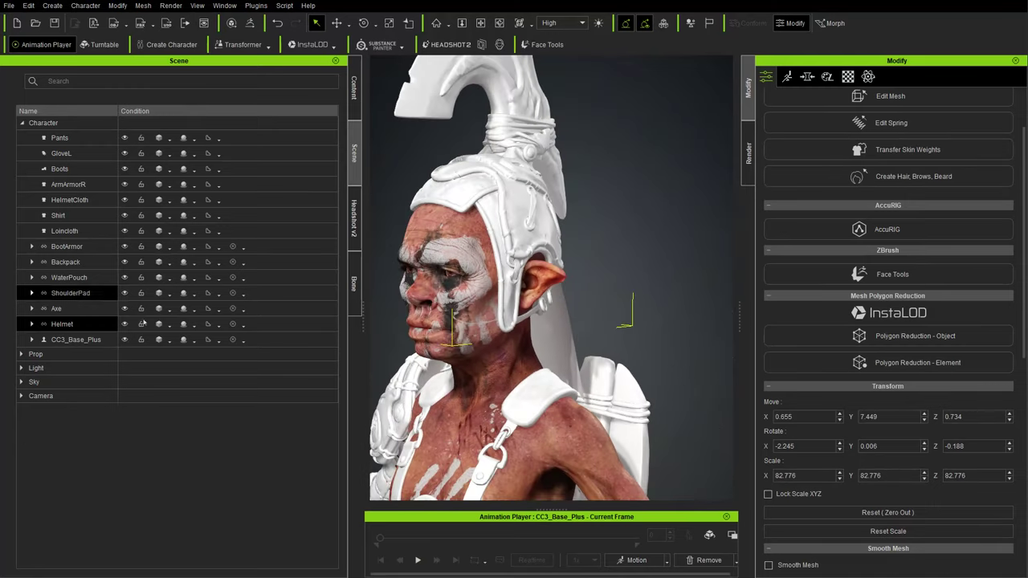
{"action": "left_click", "coordinate": [85, 325]}
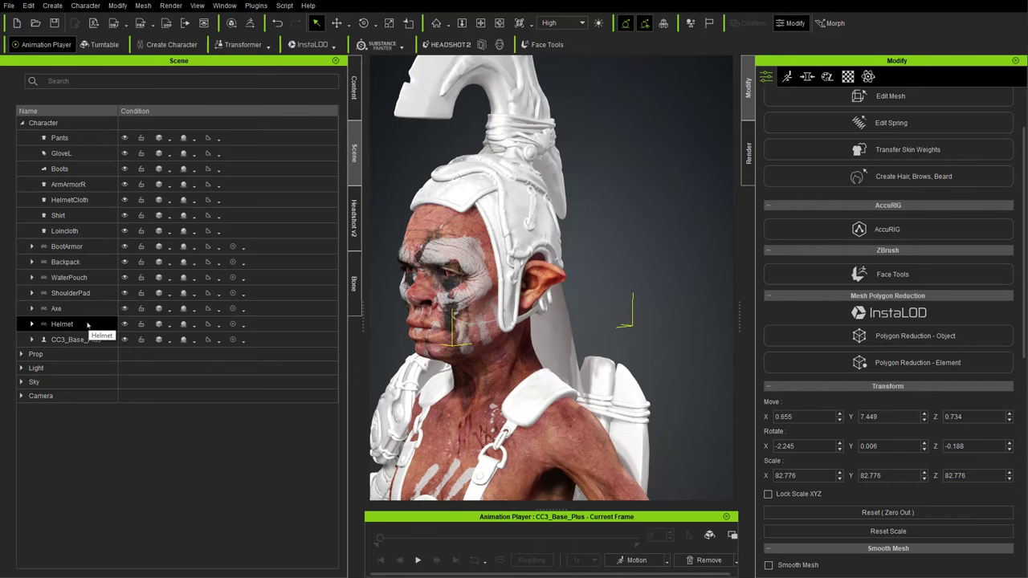
{"action": "scroll", "coordinate": [916, 232], "scroll_direction": "up", "scroll_amount": 2}
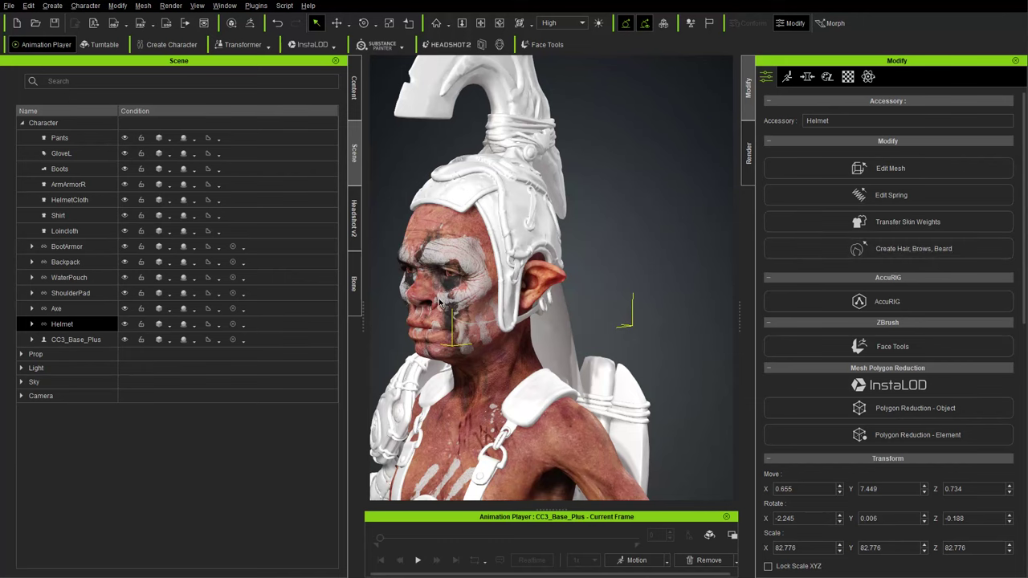
{"action": "right_click_drag", "start_coordinate": [442, 302], "coordinate": [622, 282]}
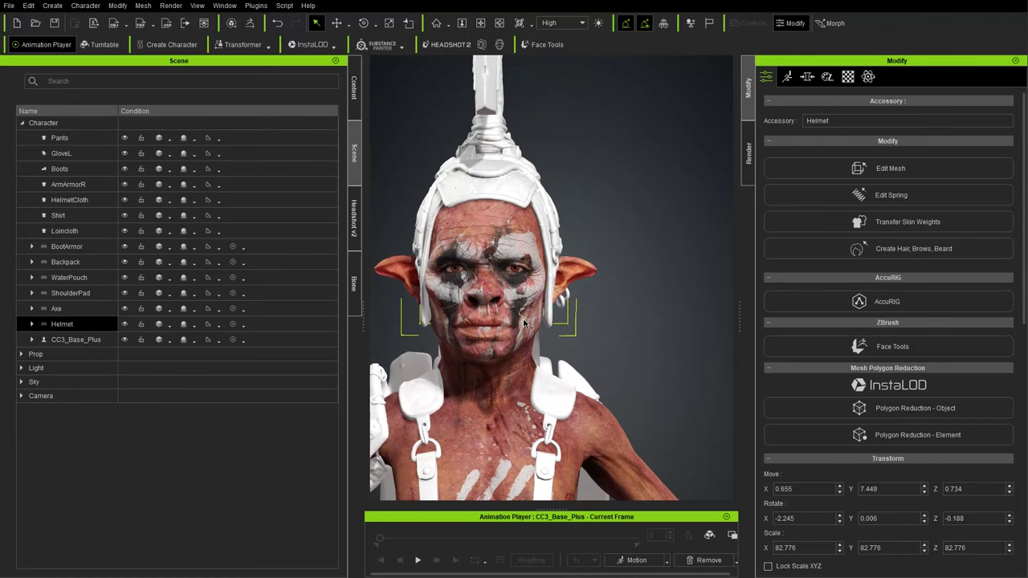
{"action": "right_click_drag", "start_coordinate": [546, 329], "coordinate": [572, 330]}
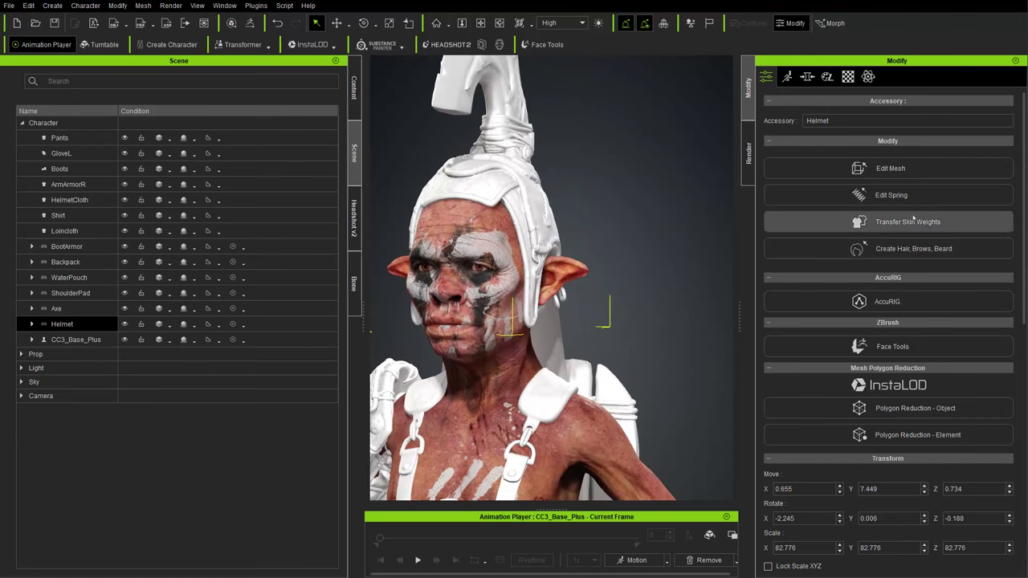
{"action": "right_click_drag", "start_coordinate": [630, 268], "coordinate": [617, 270]}
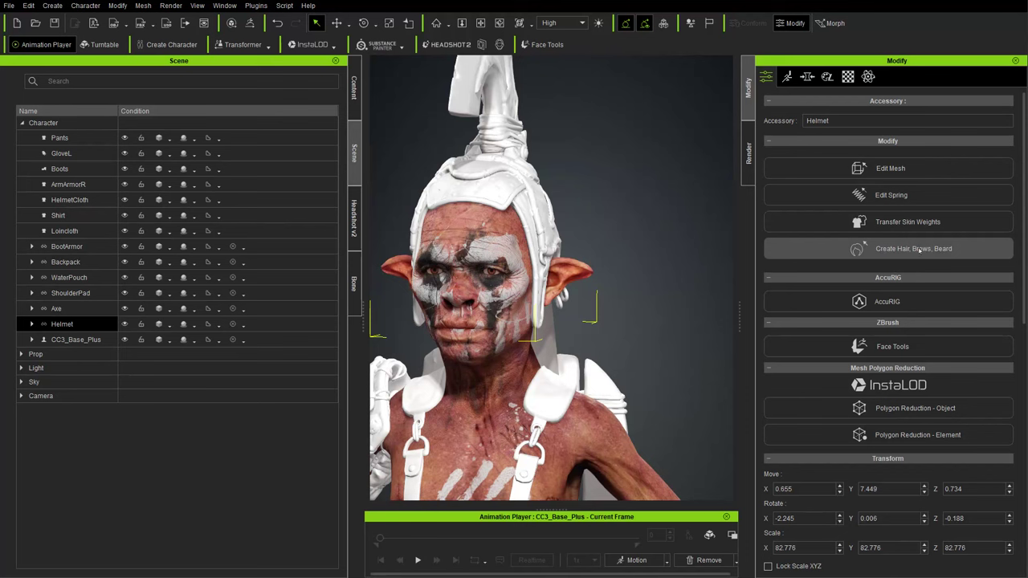
{"action": "right_click_drag", "start_coordinate": [635, 380], "coordinate": [507, 348]}
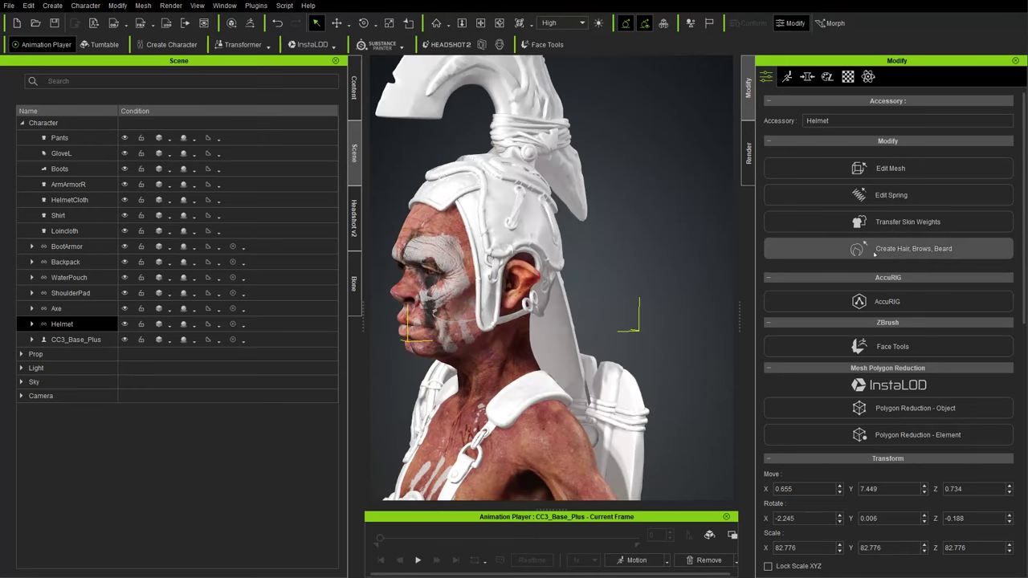
{"action": "right_click_drag", "start_coordinate": [658, 341], "coordinate": [551, 330]}
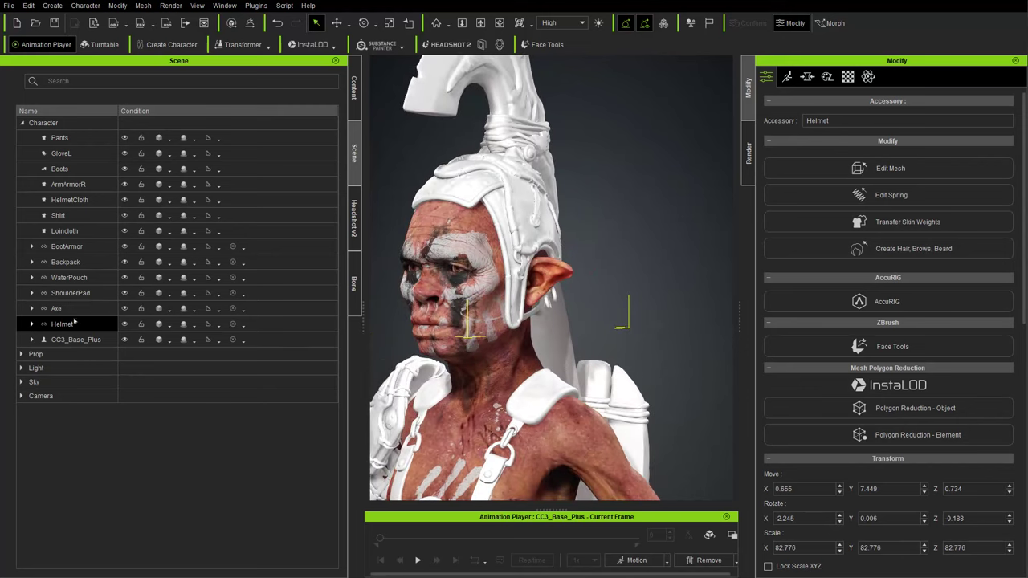
Step: Edit the Helmet mesh in Vertex mode, selecting the lower earring vertices and growing the selection over both rings
{"action": "left_click", "coordinate": [845, 169]}
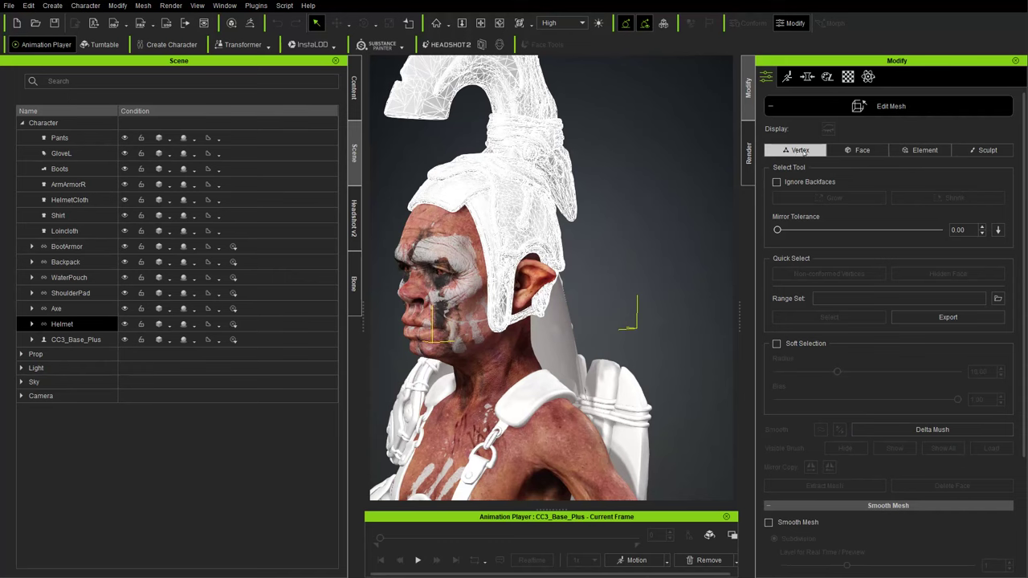
{"action": "right_click_drag", "start_coordinate": [612, 257], "coordinate": [602, 184], "text": "alt"}
{"action": "left_click_drag", "start_coordinate": [602, 184], "coordinate": [639, 342], "text": "alt"}
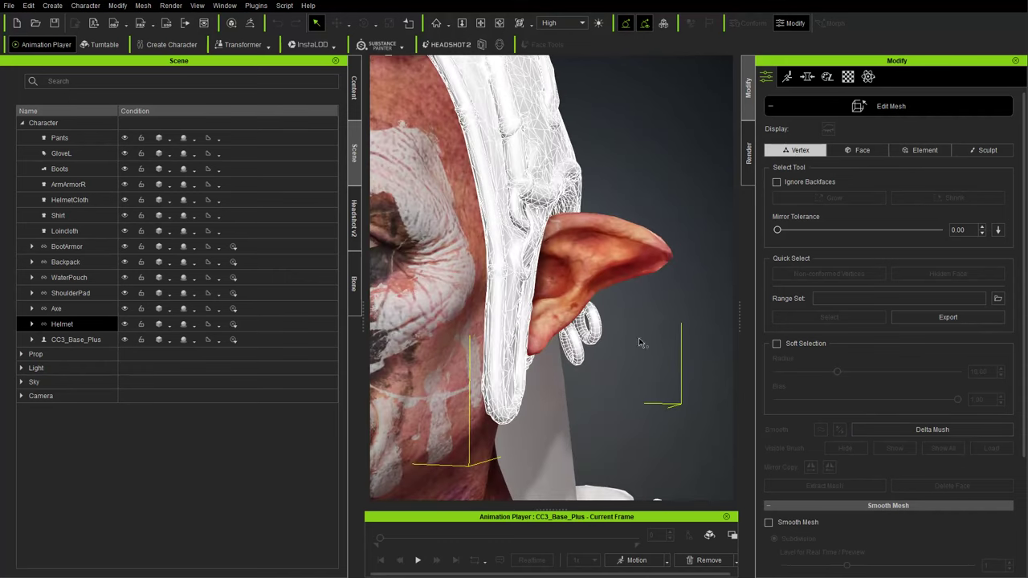
{"action": "left_click_drag", "start_coordinate": [633, 400], "coordinate": [575, 324]}
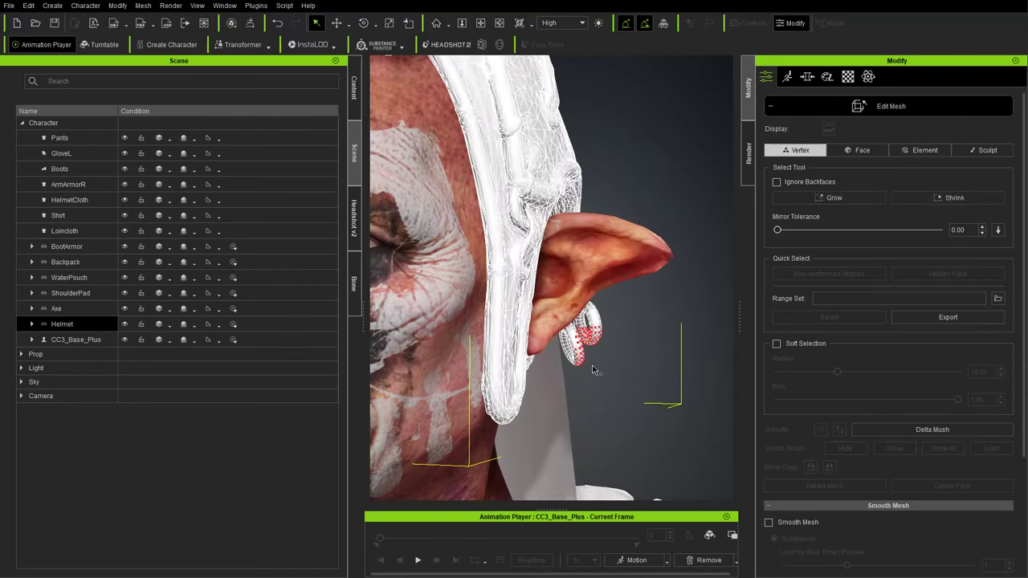
{"action": "left_click_drag", "start_coordinate": [643, 367], "coordinate": [641, 363], "text": "alt"}
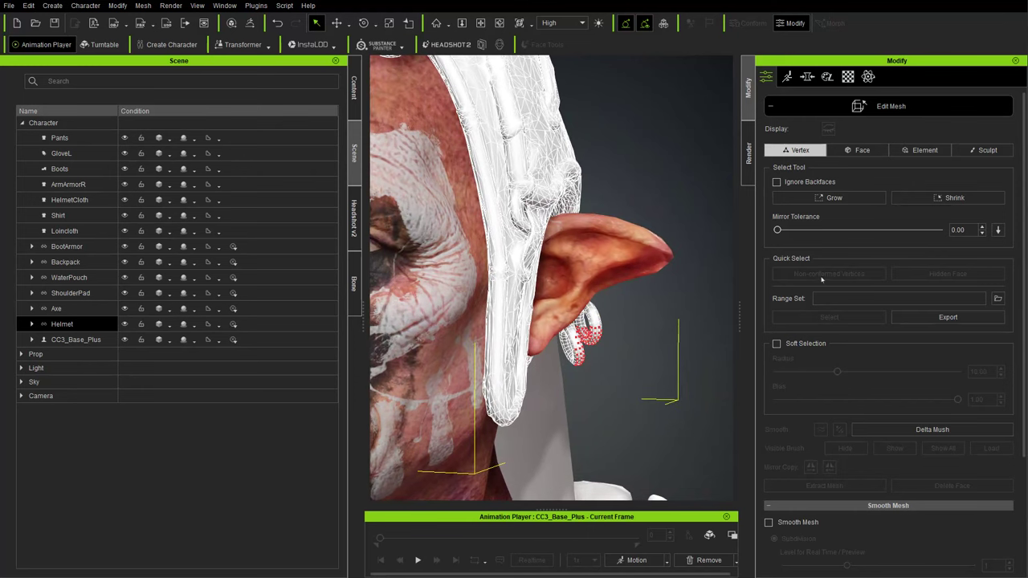
{"action": "left_click", "coordinate": [835, 198]}
{"action": "left_click", "coordinate": [837, 199]}
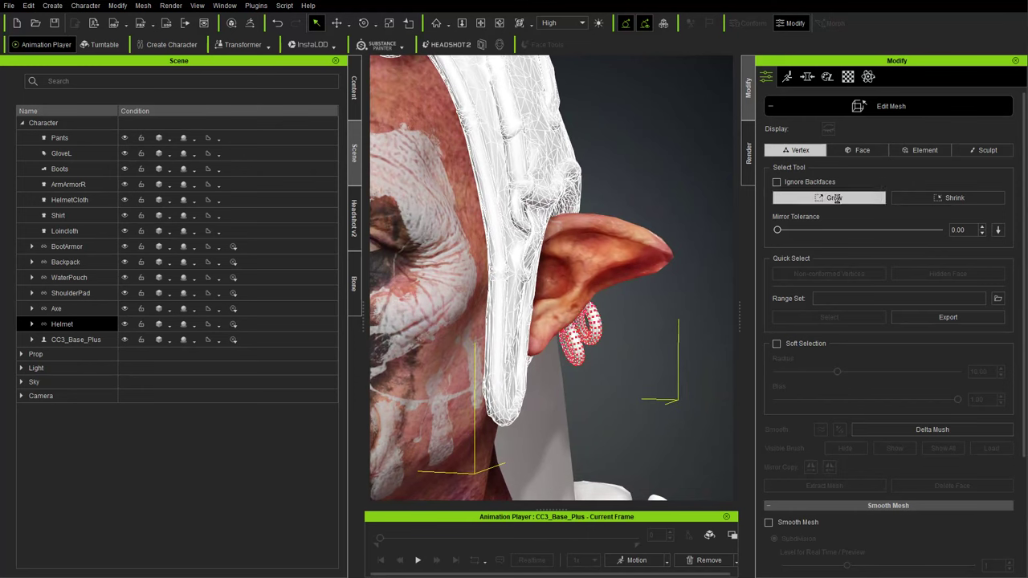
Step: Select a single Helmet vertex on the side above the ear and enable Soft Selection around it
{"action": "right_click_drag", "start_coordinate": [696, 309], "coordinate": [666, 310]}
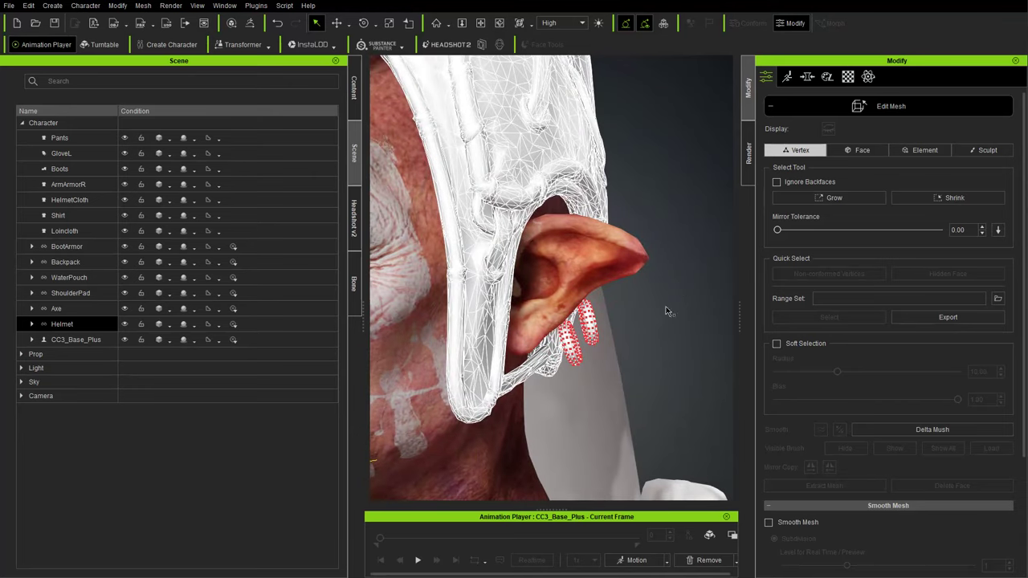
{"action": "left_click", "coordinate": [565, 138]}
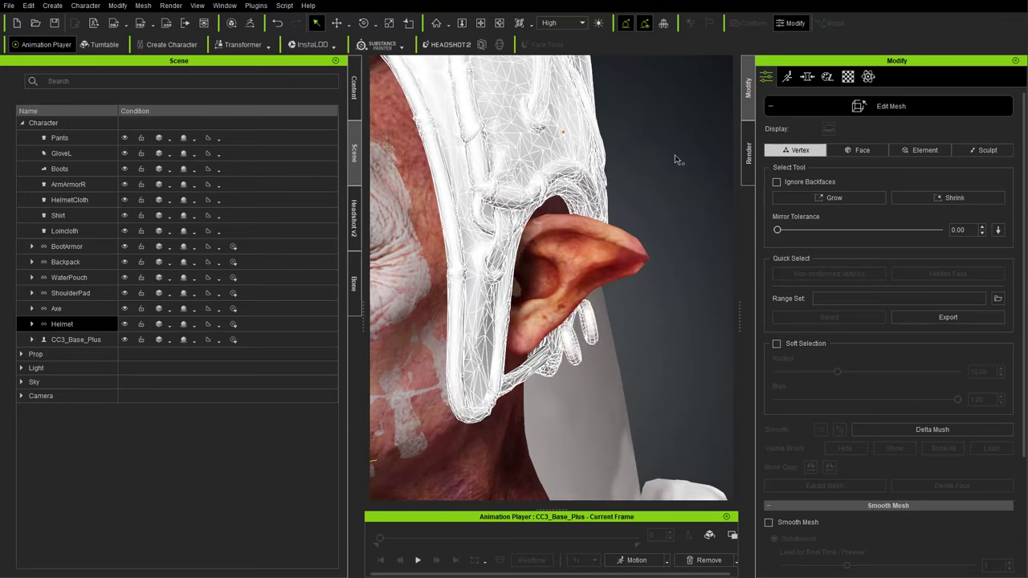
{"action": "right_click_drag", "start_coordinate": [669, 158], "coordinate": [654, 172]}
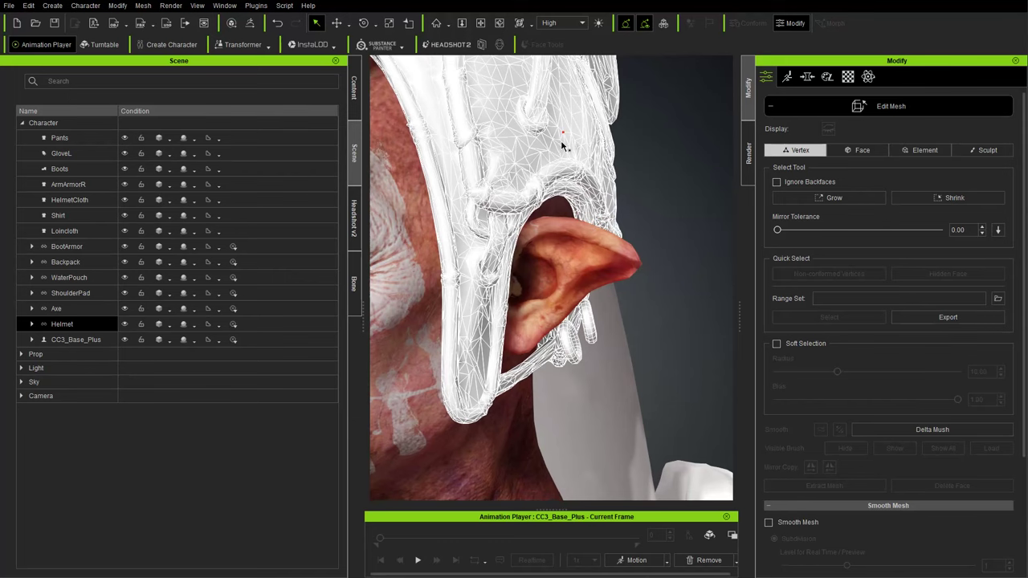
{"action": "left_click", "coordinate": [776, 343]}
{"action": "scroll", "coordinate": [801, 360], "scroll_direction": "down", "scroll_amount": 3}
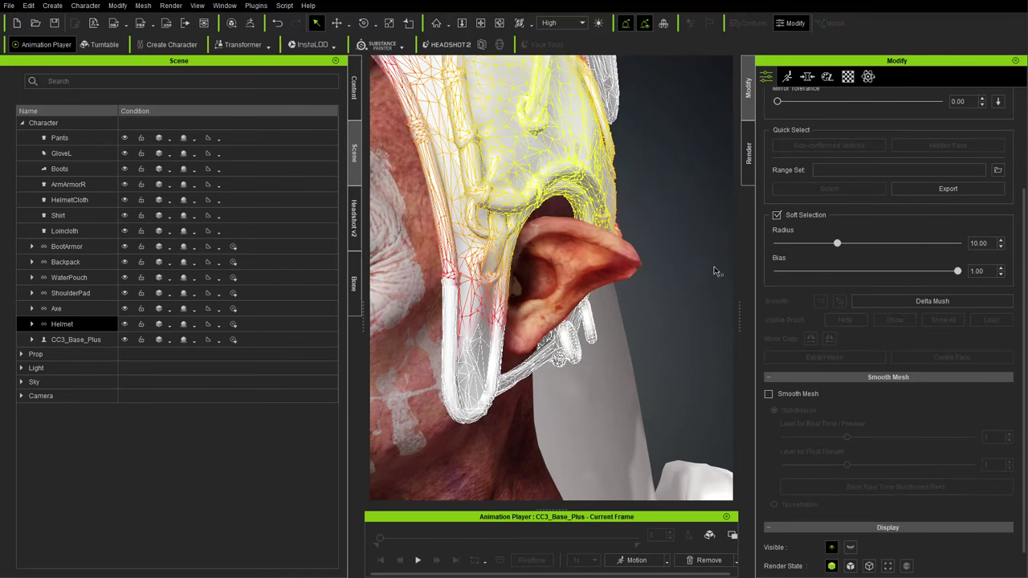
{"action": "scroll", "coordinate": [763, 270], "scroll_direction": "up", "scroll_amount": 1}
{"action": "right_click_drag", "start_coordinate": [666, 228], "coordinate": [642, 233], "text": "alt"}
{"action": "middle_click_drag", "start_coordinate": [643, 233], "coordinate": [639, 270], "text": "alt"}
{"action": "right_click_drag", "start_coordinate": [706, 247], "coordinate": [706, 262], "text": "alt"}
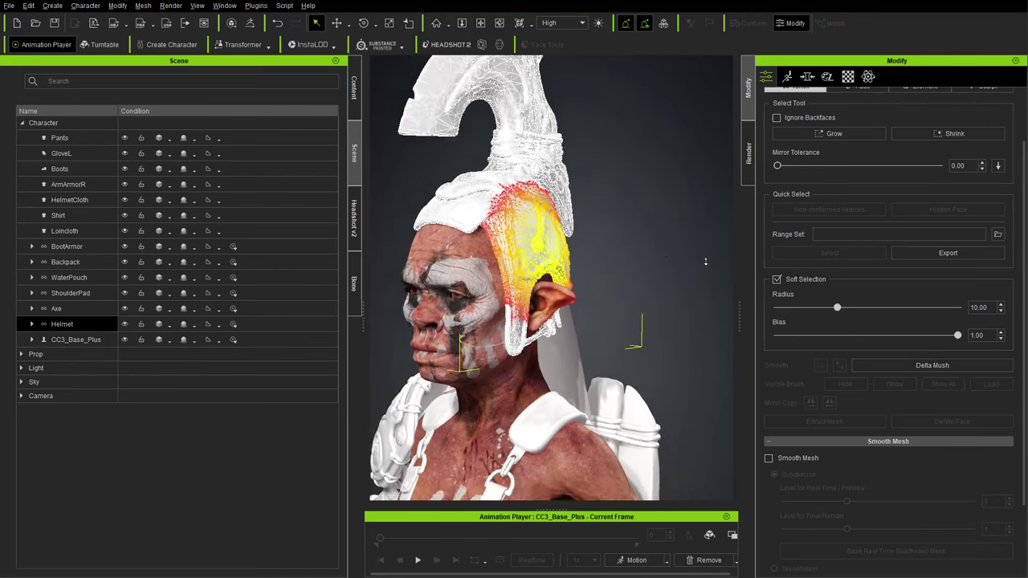
Step: Move the softly selected Helmet side above the ear slightly inward along the X axis, closer to the head
{"action": "scroll", "coordinate": [706, 261], "scroll_direction": "up", "scroll_amount": 5}
{"action": "key", "text": "w"}
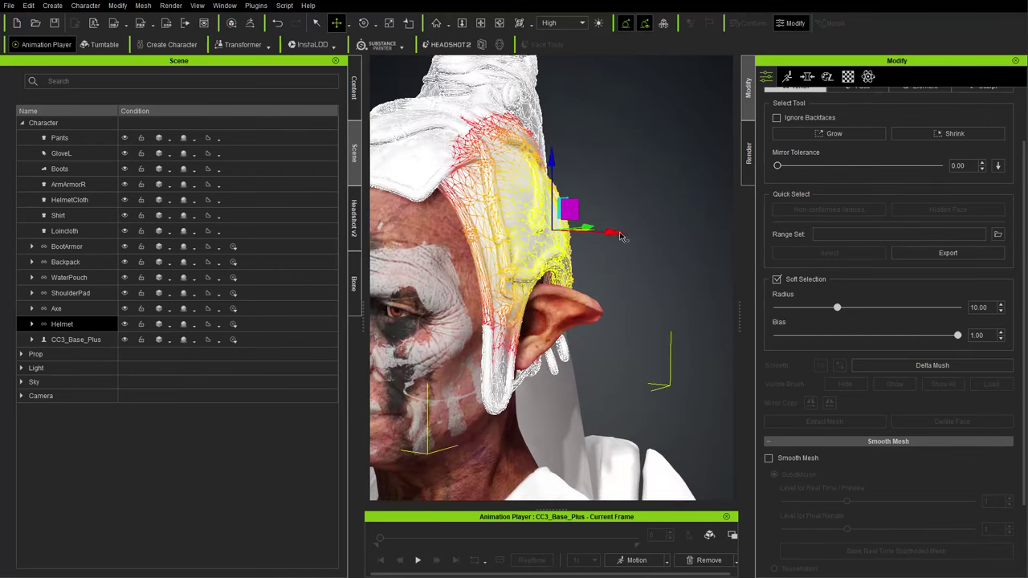
{"action": "left_click_drag", "start_coordinate": [595, 231], "coordinate": [603, 232]}
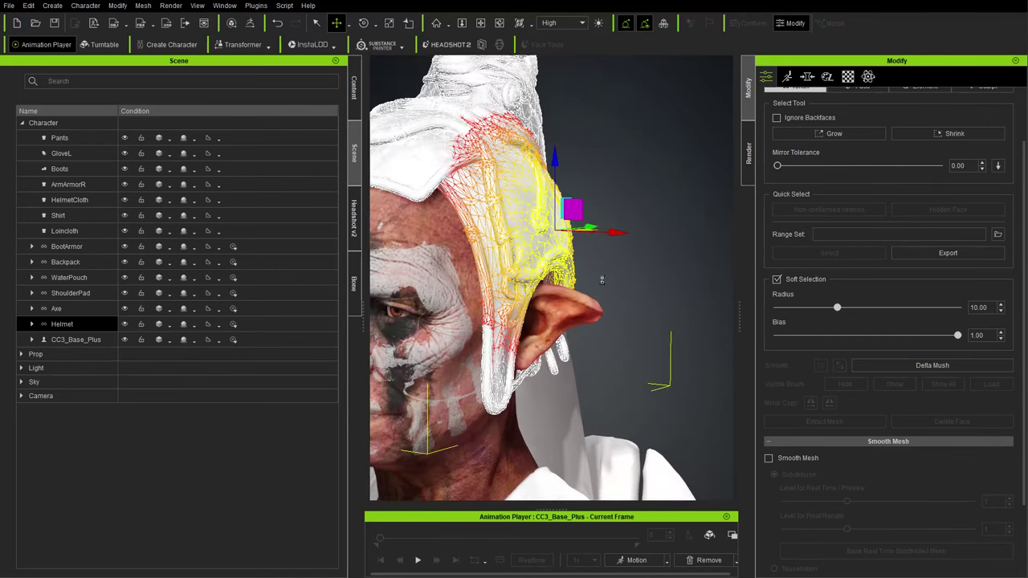
{"action": "key", "text": "ctrl+z"}
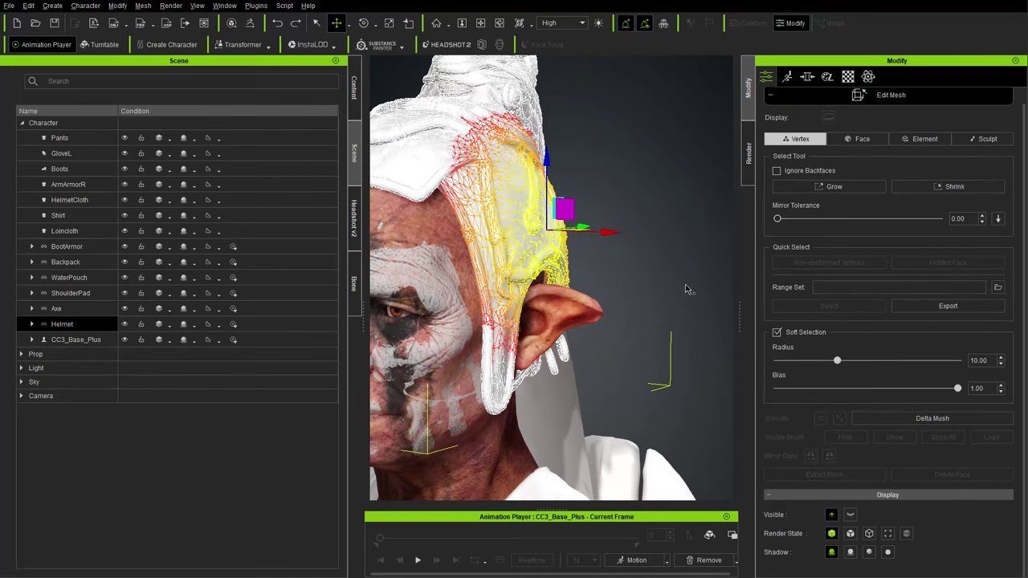
{"action": "right_click_drag", "start_coordinate": [679, 292], "coordinate": [657, 278]}
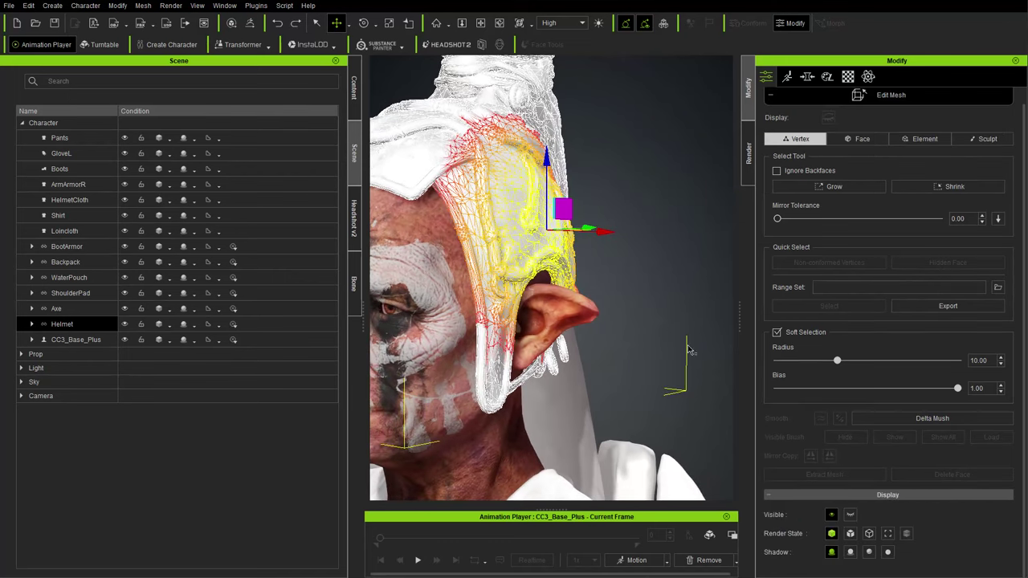
Step: Turn off Soft Selection, select the earring vertices below the ear, and grow the selection over both rings
{"action": "left_click", "coordinate": [777, 332]}
{"action": "scroll", "coordinate": [629, 327], "scroll_direction": "up", "scroll_amount": 3}
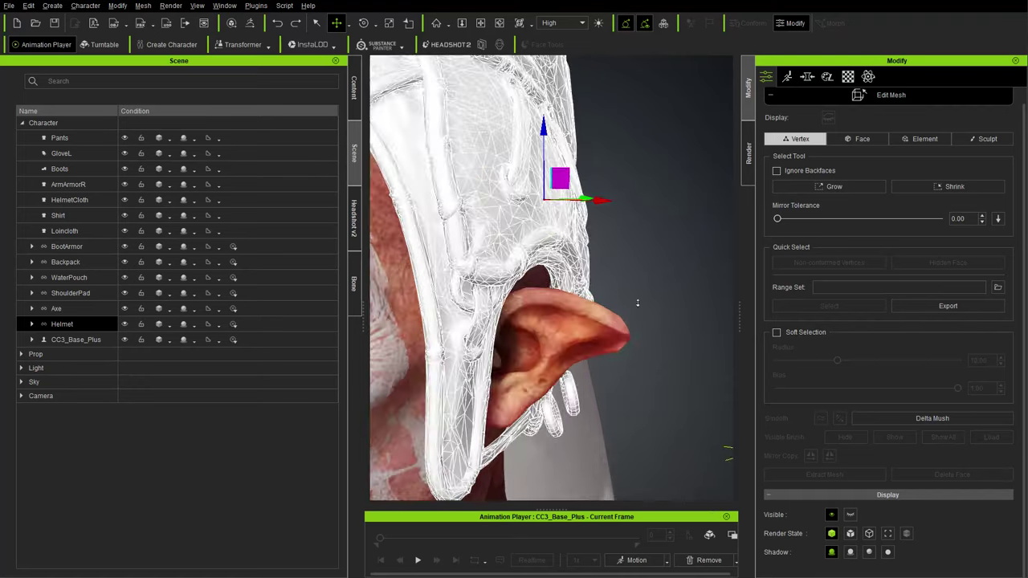
{"action": "right_click_drag", "start_coordinate": [637, 303], "coordinate": [721, 288]}
{"action": "left_click_drag", "start_coordinate": [623, 464], "coordinate": [563, 409]}
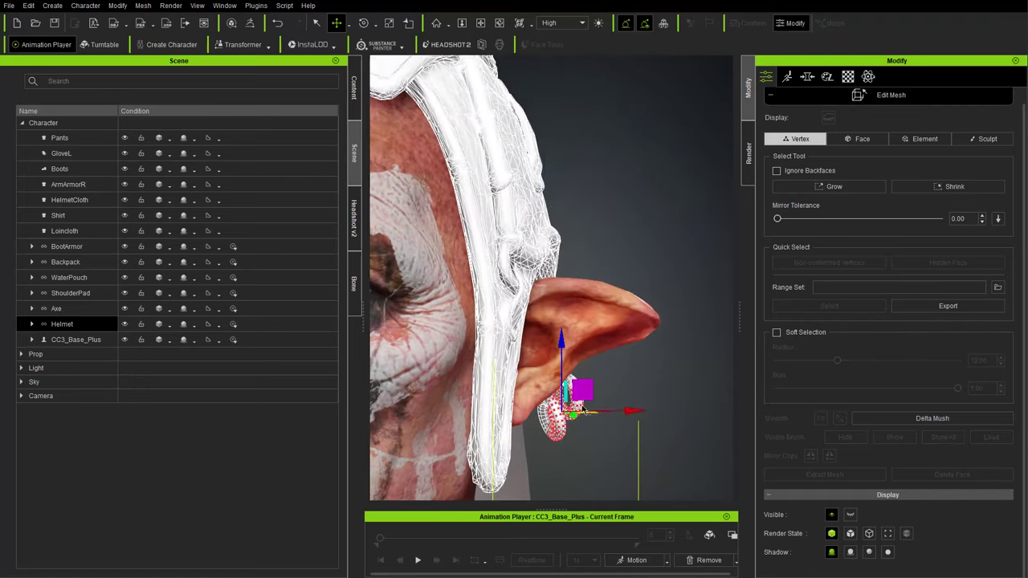
{"action": "left_click", "coordinate": [807, 186]}
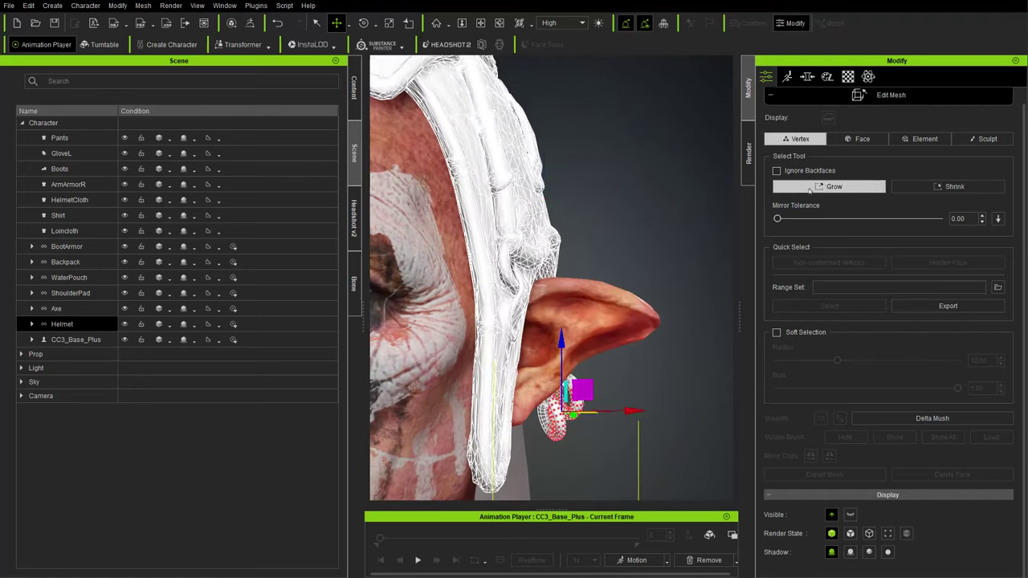
{"action": "left_click", "coordinate": [808, 188]}
{"action": "left_click", "coordinate": [808, 188]}
Step: Reposition the selected earrings from the side and front so both rings hang on the goblin's earlobe
{"action": "right_click_drag", "start_coordinate": [689, 238], "coordinate": [309, 302]}
{"action": "left_click_drag", "start_coordinate": [578, 388], "coordinate": [545, 382]}
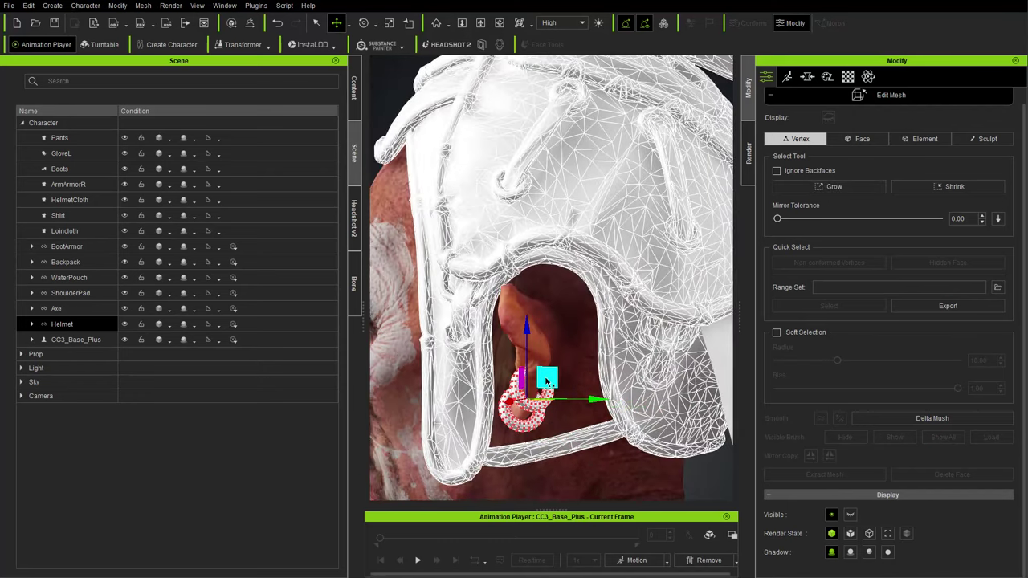
{"action": "right_click_drag", "start_coordinate": [545, 382], "coordinate": [727, 401]}
{"action": "left_click_drag", "start_coordinate": [549, 383], "coordinate": [543, 389]}
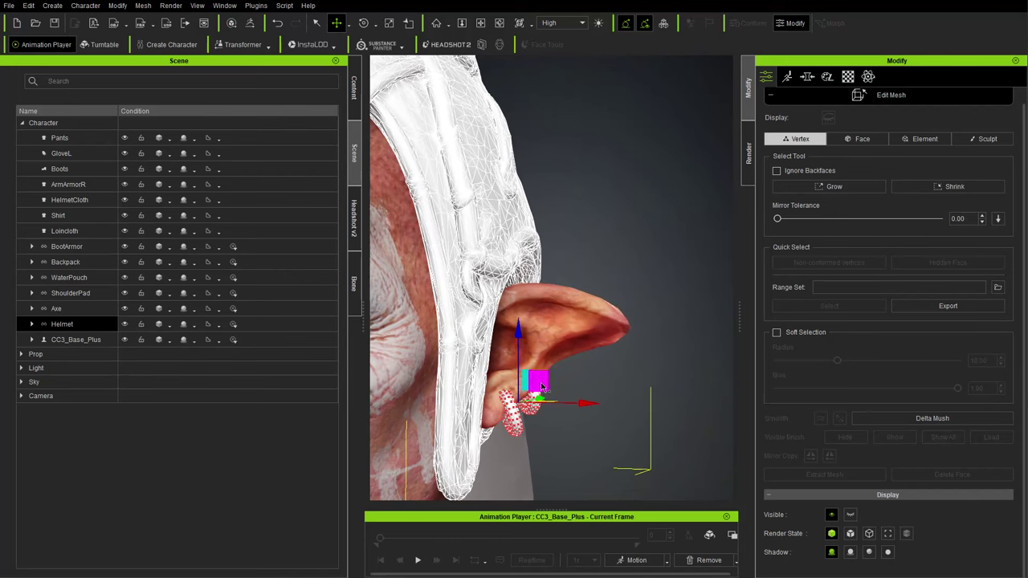
{"action": "right_click_drag", "start_coordinate": [543, 389], "coordinate": [533, 392]}
{"action": "scroll", "coordinate": [643, 341], "scroll_direction": "down", "scroll_amount": 5}
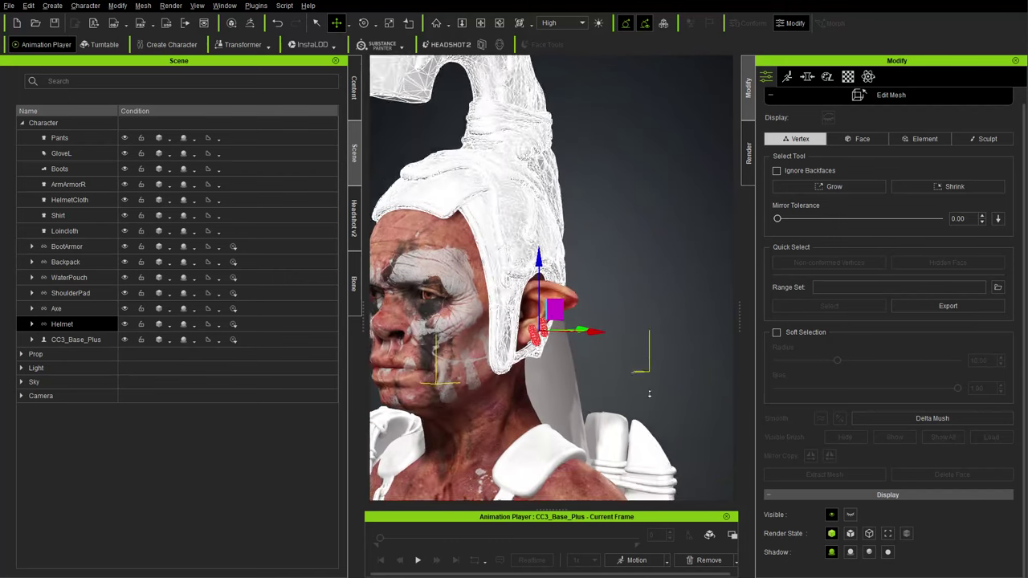
Step: Deselect the earring vertices, leave Helmet mesh editing, and check the result on the whole goblin
{"action": "left_click", "coordinate": [659, 312]}
{"action": "right_click_drag", "start_coordinate": [639, 341], "coordinate": [573, 346]}
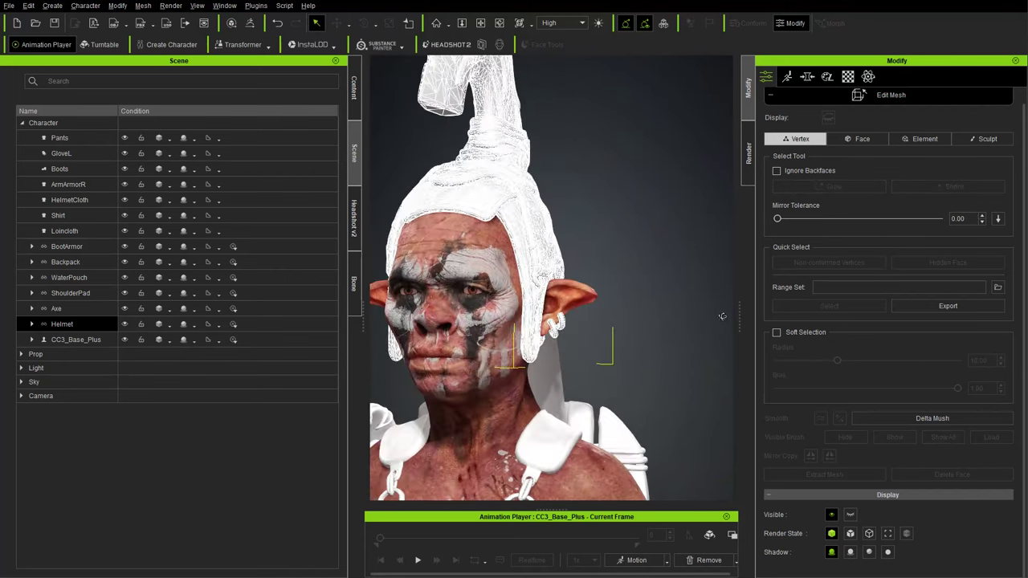
{"action": "scroll", "coordinate": [992, 221], "scroll_direction": "up", "scroll_amount": 1}
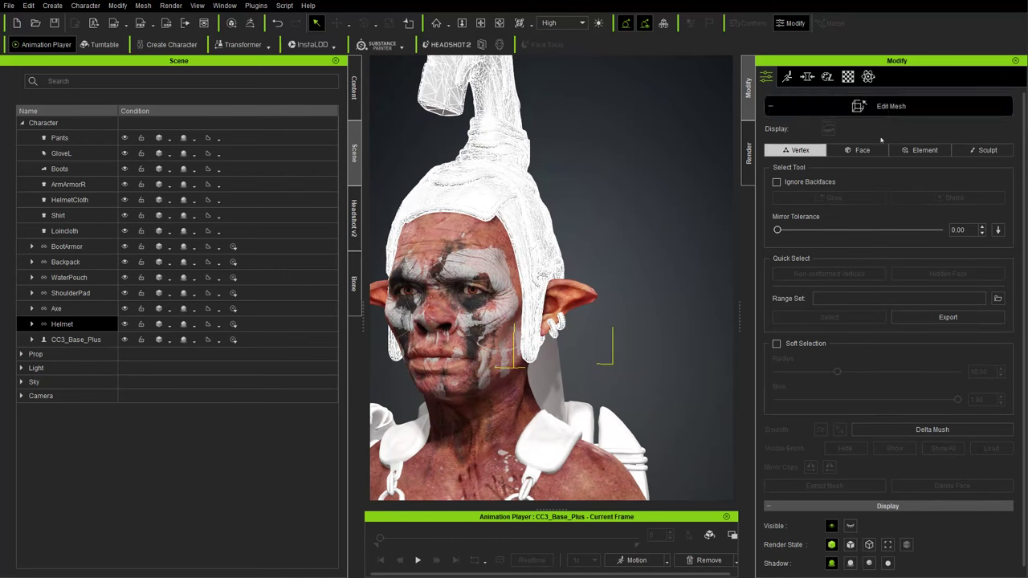
{"action": "left_click", "coordinate": [883, 106]}
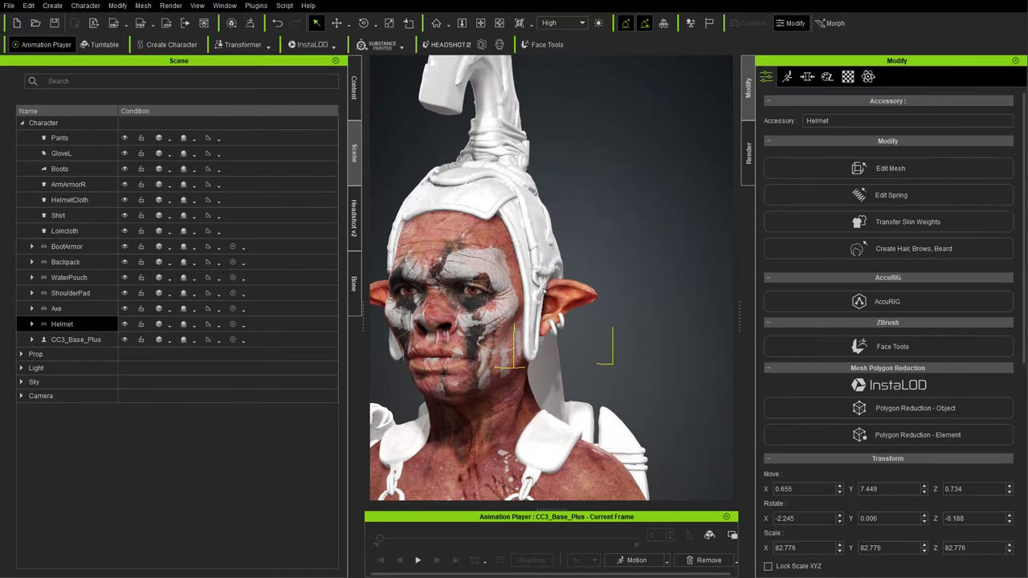
{"action": "scroll", "coordinate": [647, 265], "scroll_direction": "down", "scroll_amount": 8}
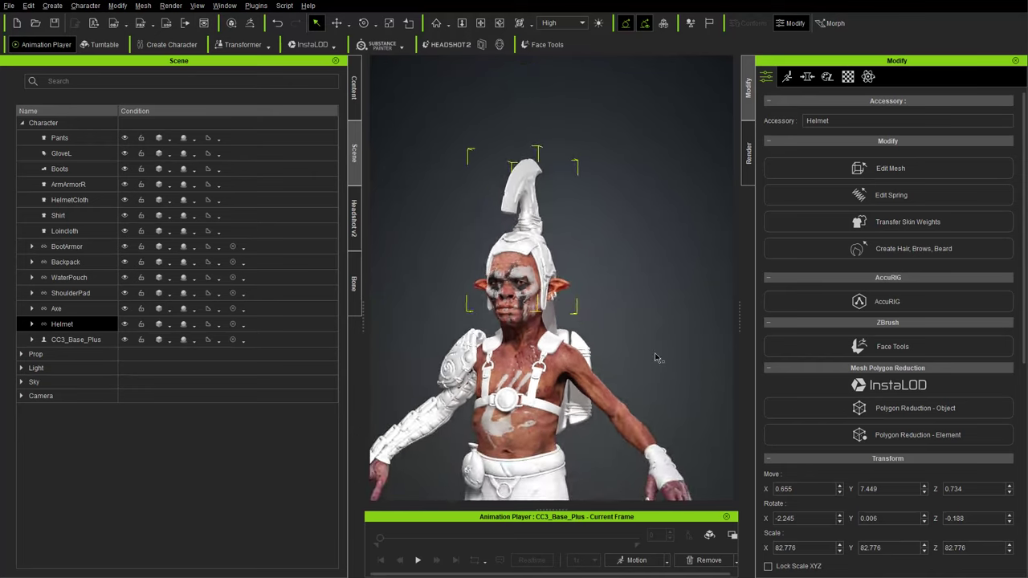
{"action": "right_click_drag", "start_coordinate": [650, 303], "coordinate": [554, 272]}
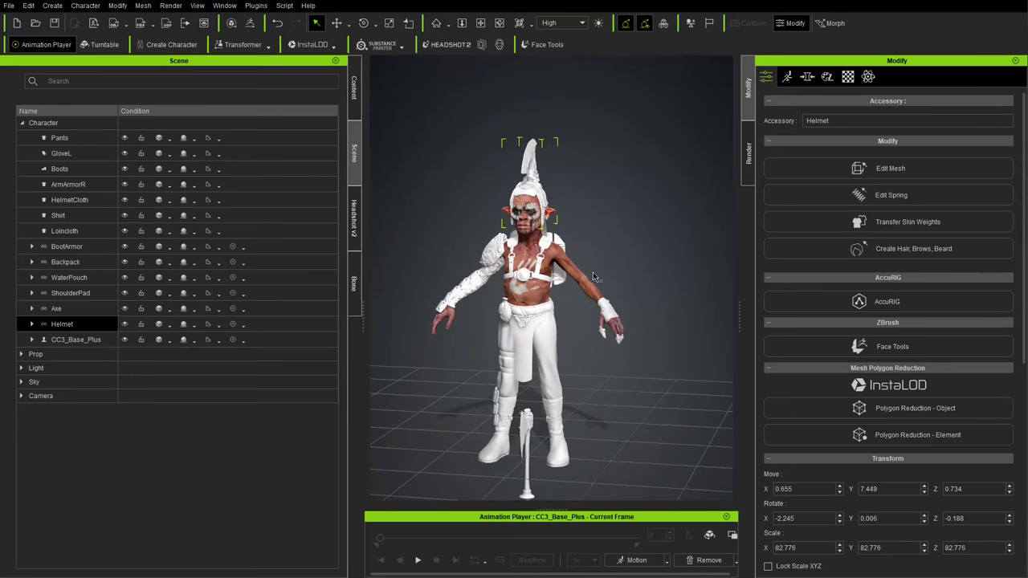
{"action": "right_click_drag", "start_coordinate": [630, 266], "coordinate": [596, 266]}
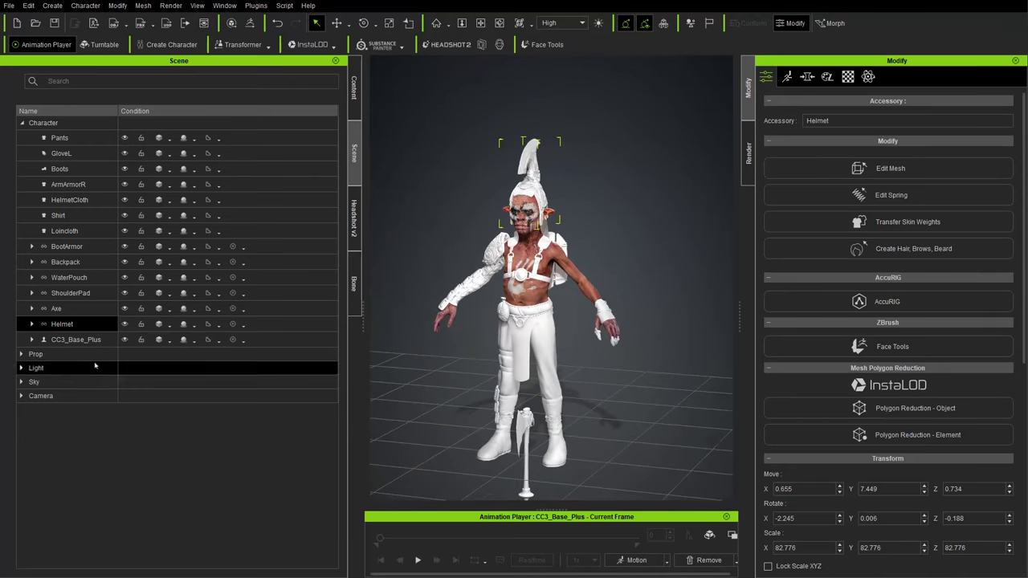
Step: Select the Axe, enable pivot editing, and move its pivot on the handle to Y -0.4 and Z -4.2
{"action": "left_click", "coordinate": [80, 310]}
{"action": "right_click_drag", "start_coordinate": [468, 378], "coordinate": [627, 302]}
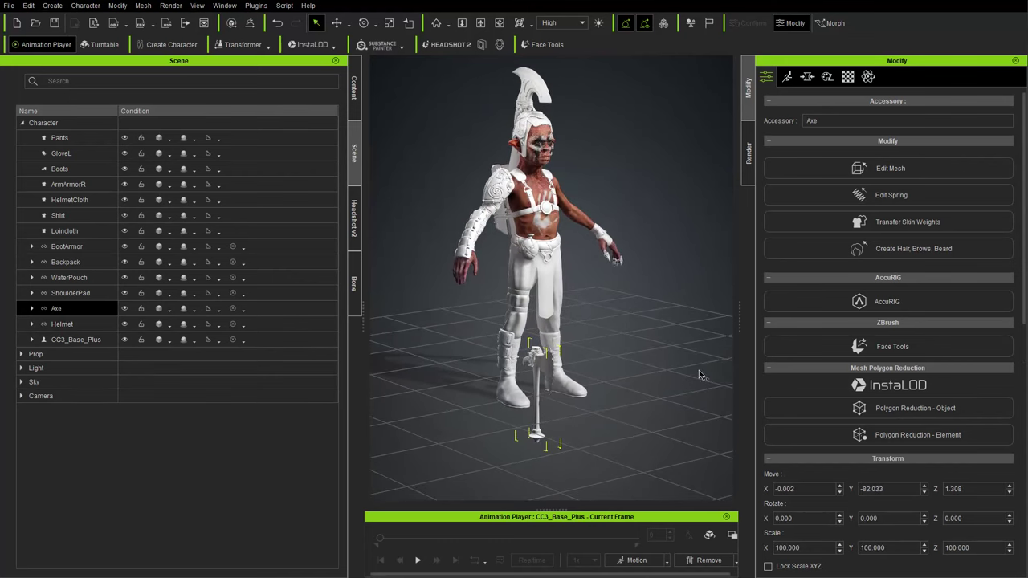
{"action": "scroll", "coordinate": [840, 406], "scroll_direction": "down", "scroll_amount": 10}
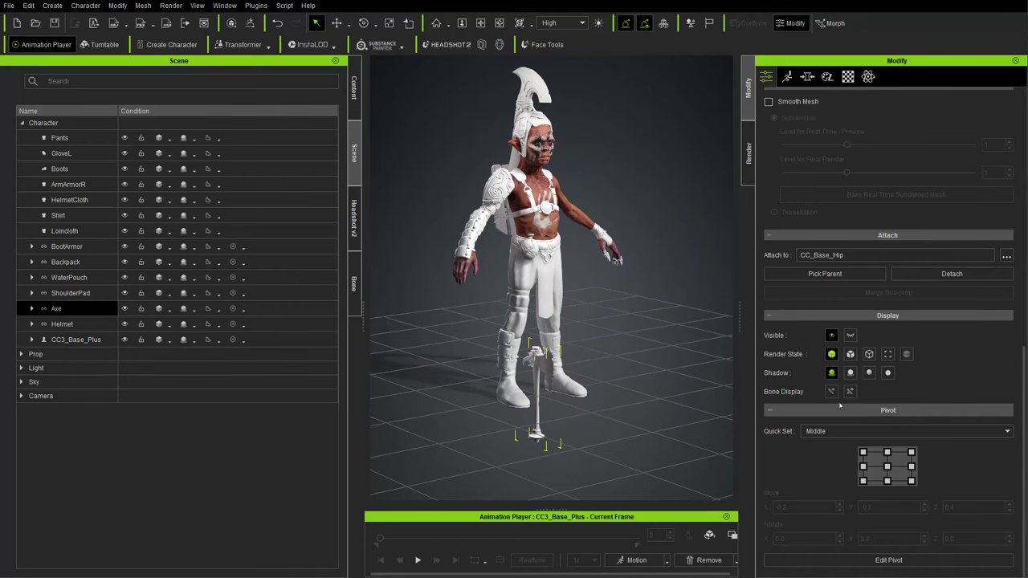
{"action": "key", "text": "w"}
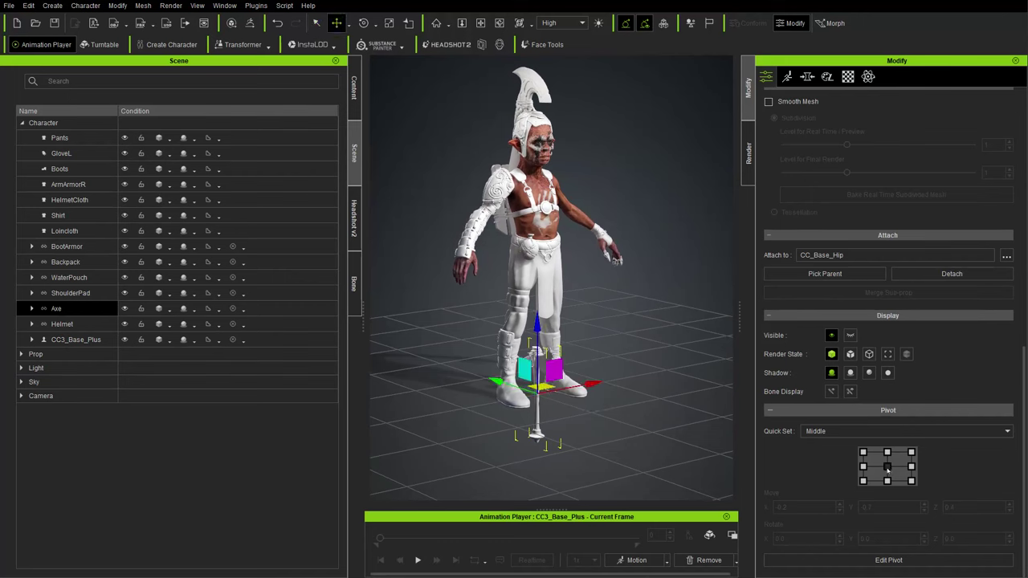
{"action": "scroll", "coordinate": [573, 173], "scroll_direction": "up", "scroll_amount": 5}
{"action": "right_click_drag", "start_coordinate": [496, 269], "coordinate": [523, 268]}
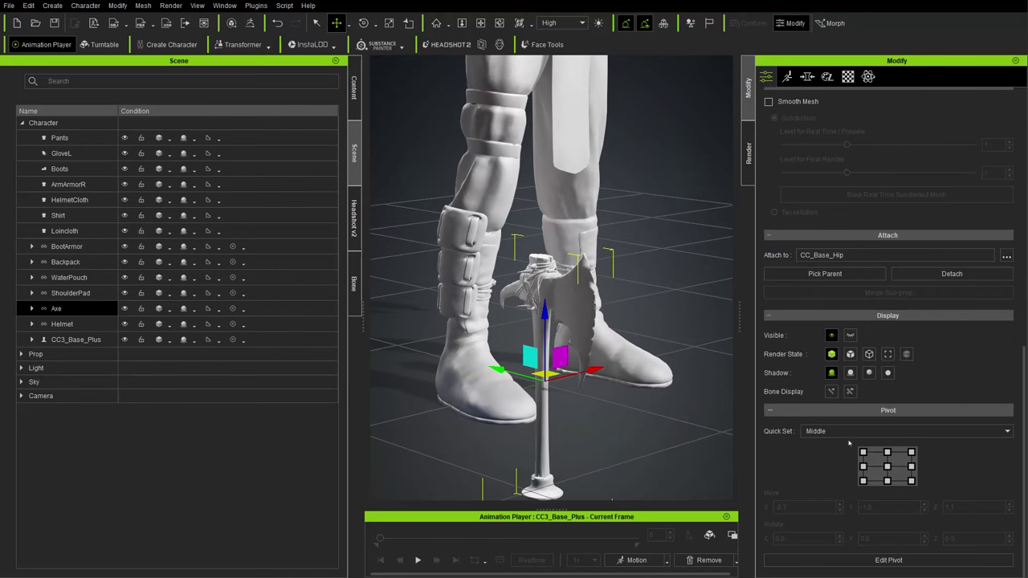
{"action": "left_click", "coordinate": [888, 559]}
{"action": "right_click_drag", "start_coordinate": [591, 415], "coordinate": [596, 433]}
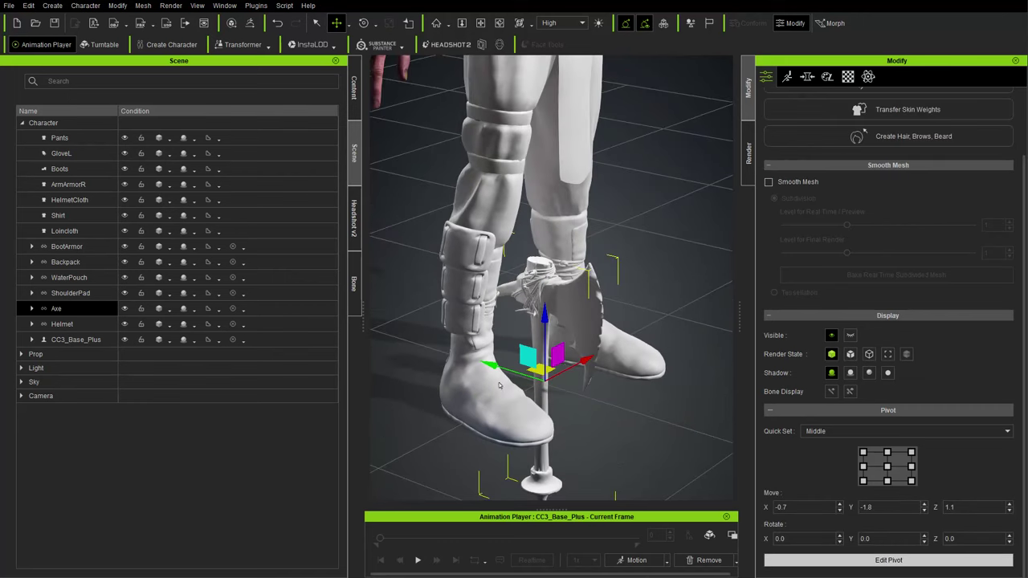
{"action": "left_click_drag", "start_coordinate": [492, 367], "coordinate": [482, 363]}
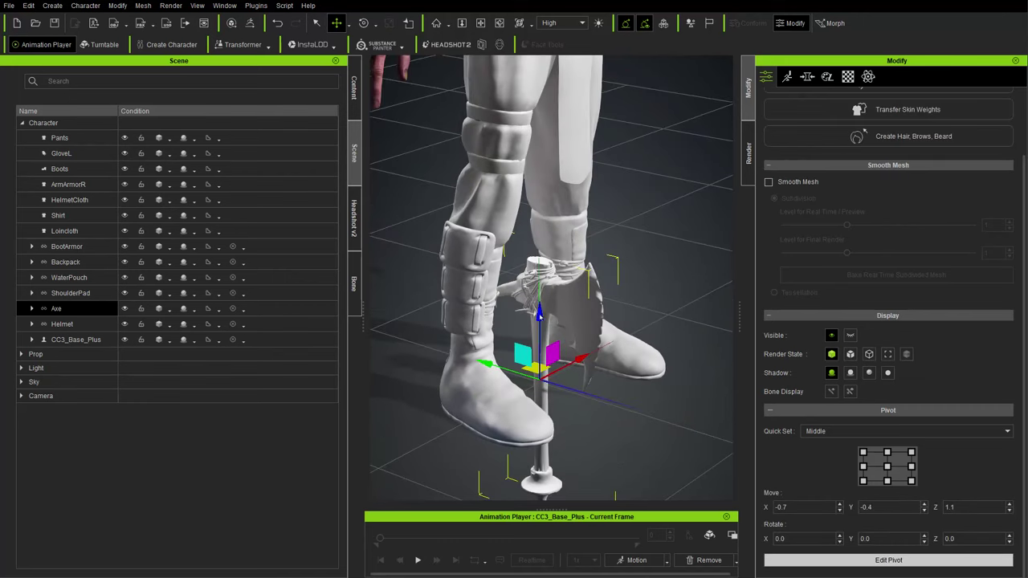
{"action": "mouse_move", "coordinate": [540, 316]}
{"action": "left_mouse_down"}
{"action": "mouse_move", "coordinate": [539, 374]}
{"action": "mouse_move", "coordinate": [540, 329]}
{"action": "left_mouse_up"}
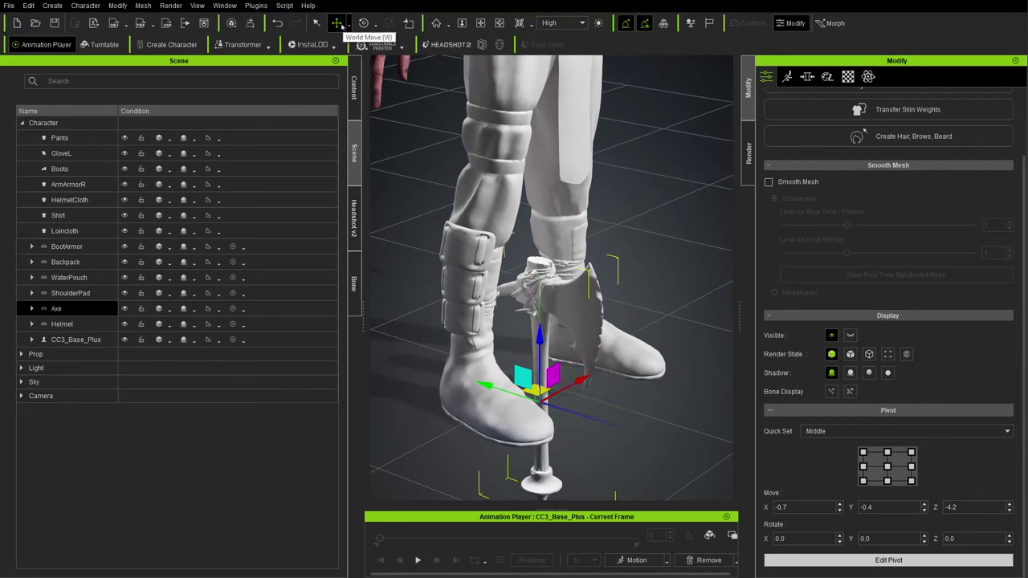
Step: Review the move and rotate orientation modes and switch the Axe's pivot gizmo to local move axes
{"action": "left_click", "coordinate": [337, 24]}
{"action": "left_click", "coordinate": [338, 23]}
{"action": "left_click", "coordinate": [347, 24]}
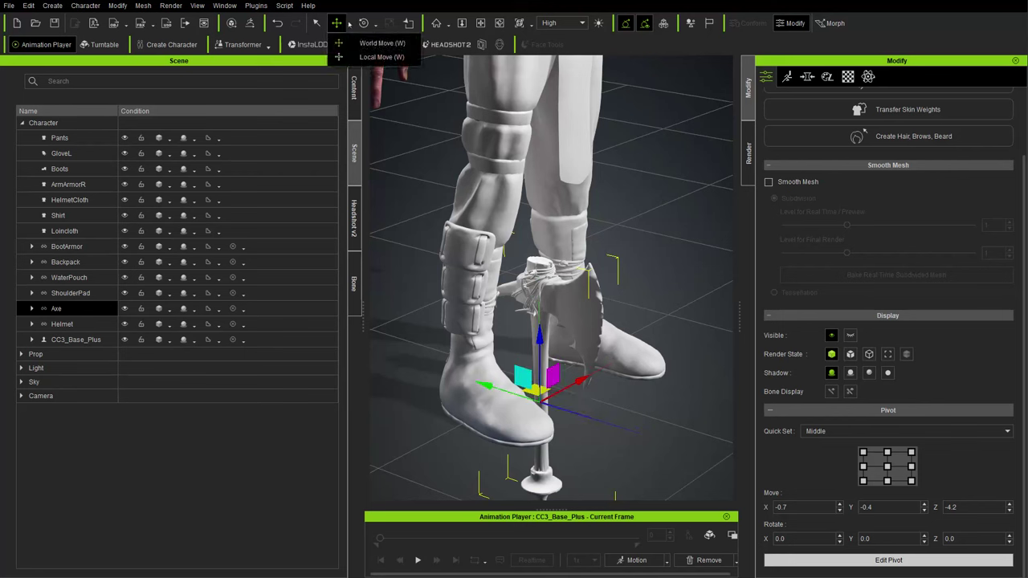
{"action": "left_click", "coordinate": [374, 24]}
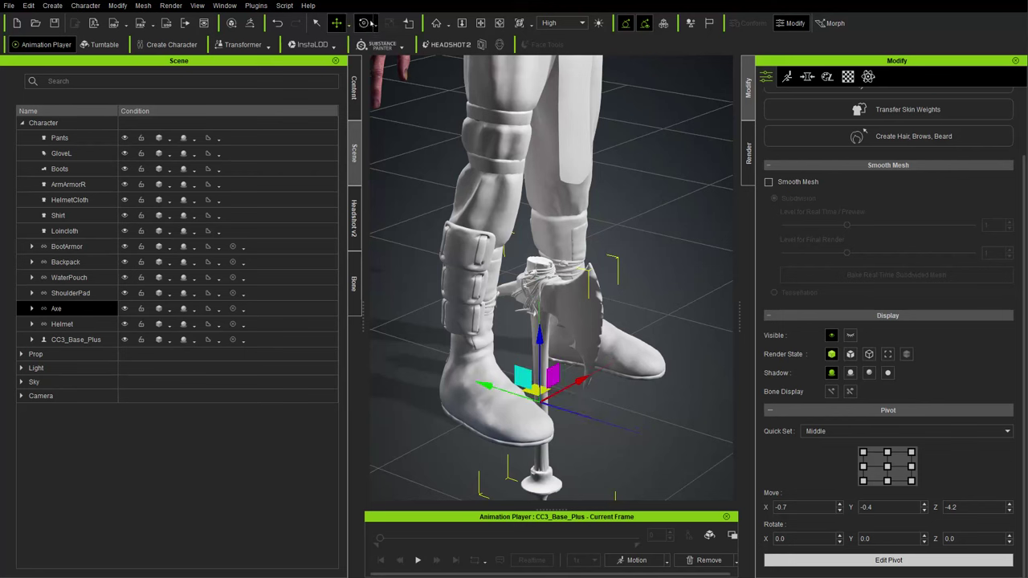
{"action": "left_click", "coordinate": [376, 24]}
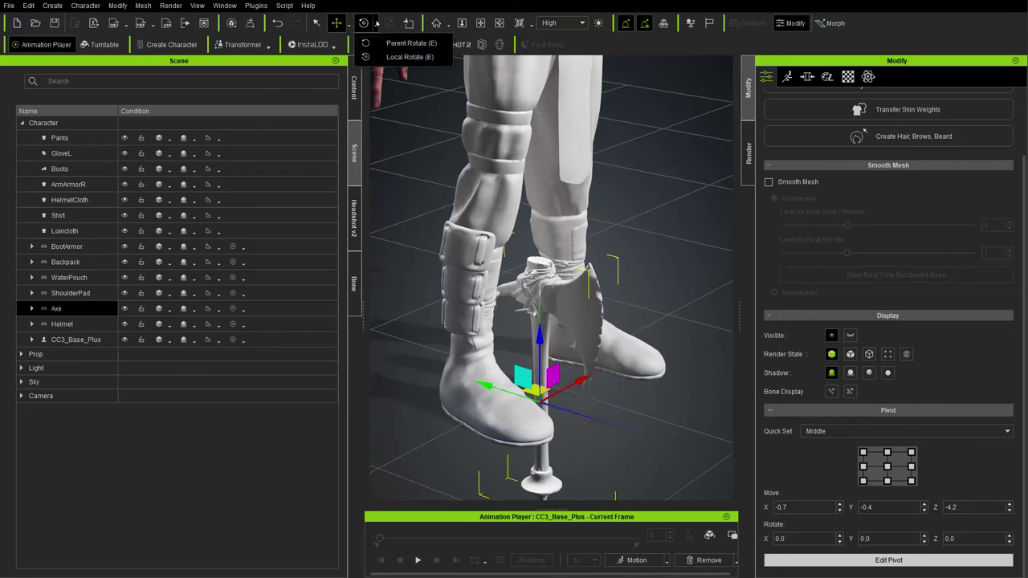
{"action": "left_click", "coordinate": [375, 24]}
{"action": "key", "text": "e"}
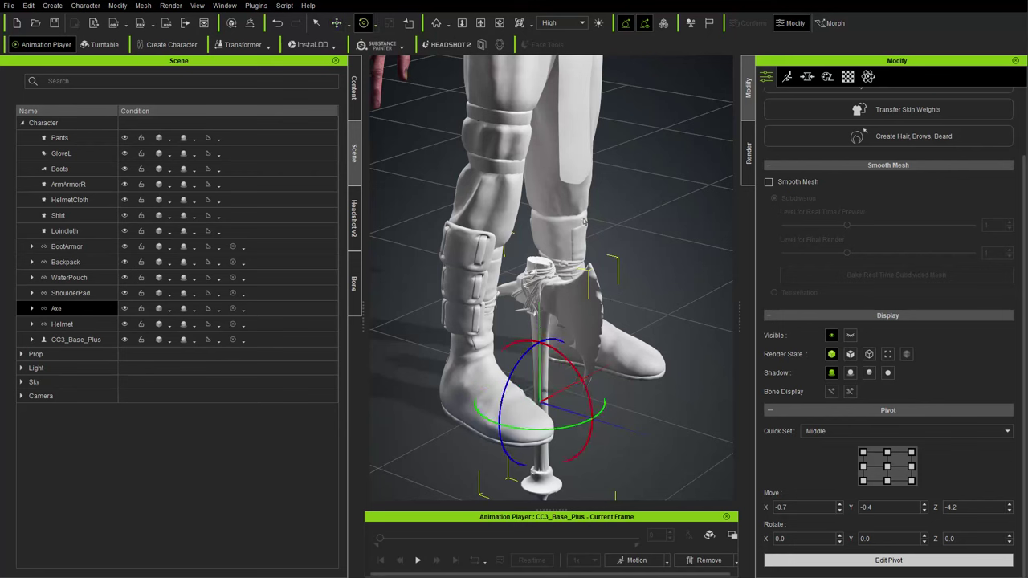
{"action": "key", "text": "w"}
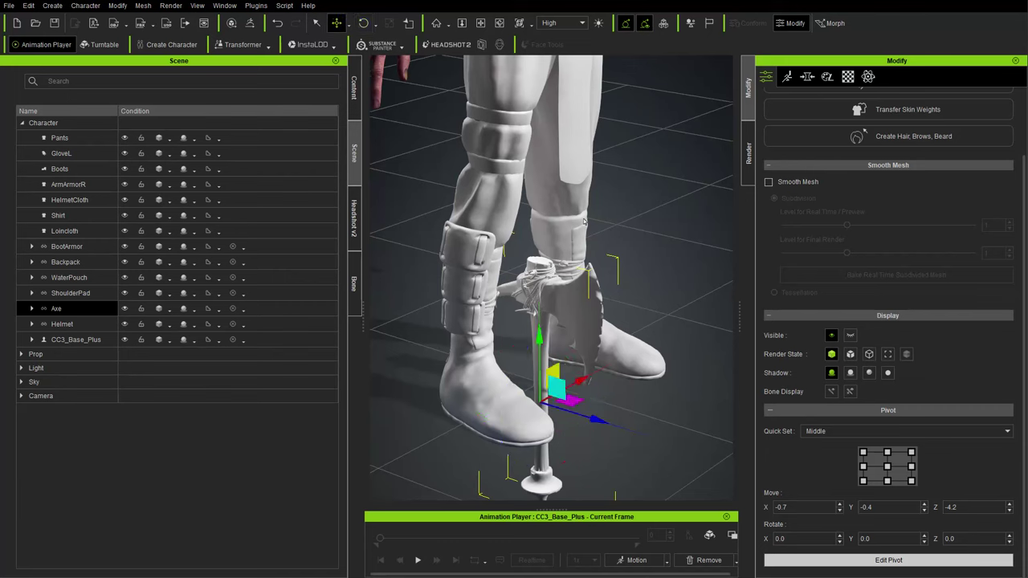
Step: Move the Axe's pivot along X to 0.0 to center it on the handle
{"action": "right_click_drag", "start_coordinate": [584, 222], "coordinate": [374, 246]}
{"action": "scroll", "coordinate": [486, 269], "scroll_direction": "down", "scroll_amount": 2}
{"action": "left_click_drag", "start_coordinate": [619, 381], "coordinate": [623, 379]}
{"action": "right_click_drag", "start_coordinate": [592, 374], "coordinate": [710, 348]}
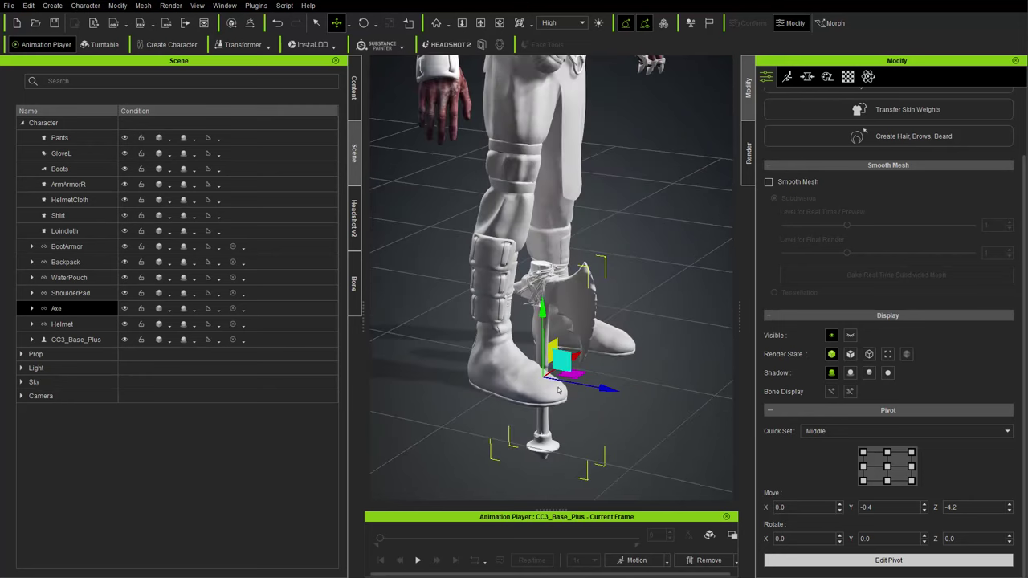
{"action": "scroll", "coordinate": [635, 322], "scroll_direction": "down", "scroll_amount": 2}
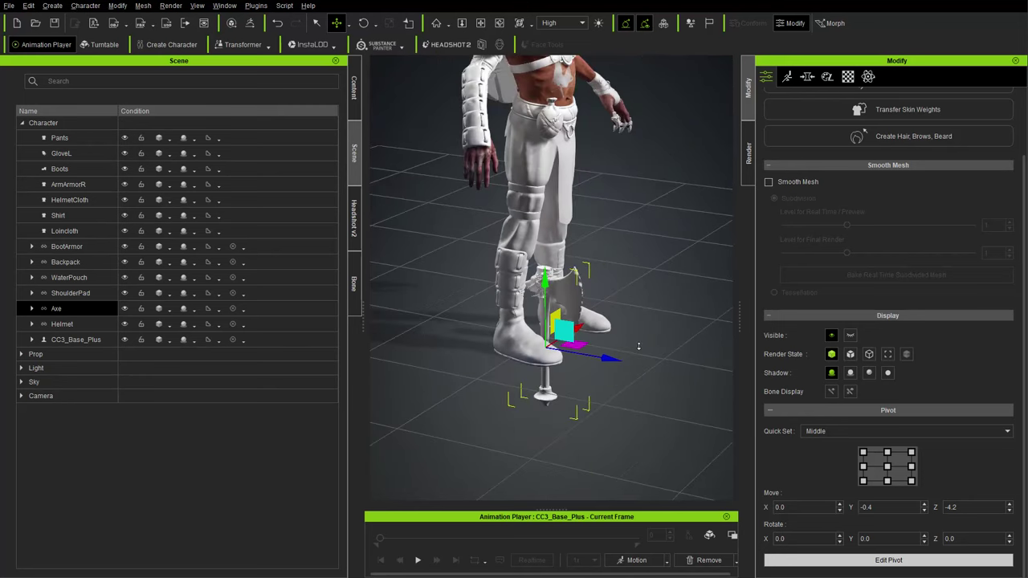
Step: Finish editing the Axe's pivot and move the Axe up beside the goblin's right hand
{"action": "left_click", "coordinate": [888, 560]}
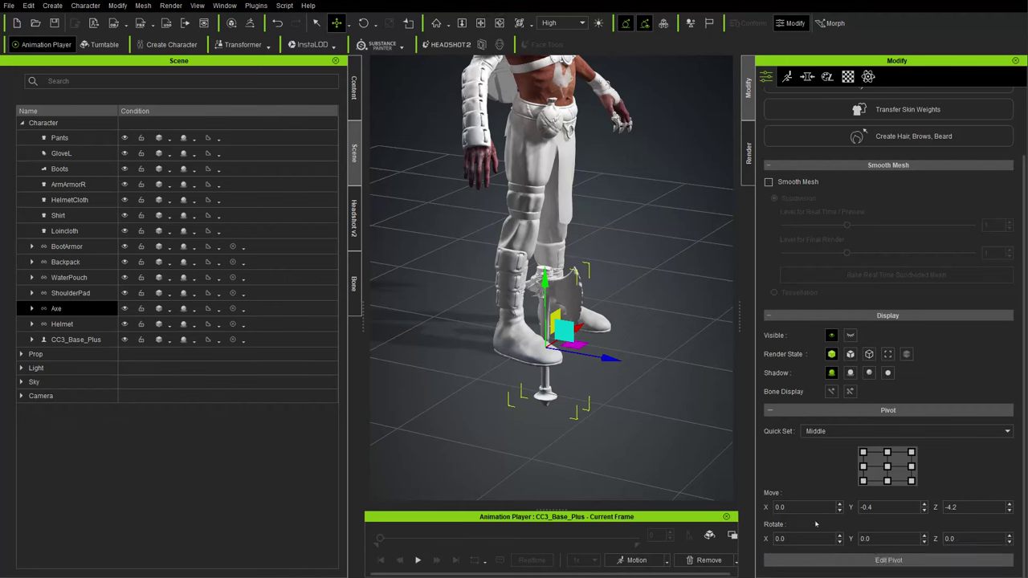
{"action": "right_click_drag", "start_coordinate": [682, 380], "coordinate": [452, 318]}
{"action": "middle_click_drag", "start_coordinate": [556, 289], "coordinate": [523, 279]}
{"action": "scroll", "coordinate": [522, 278], "scroll_direction": "down", "scroll_amount": 3}
{"action": "right_click_drag", "start_coordinate": [562, 319], "coordinate": [602, 318]}
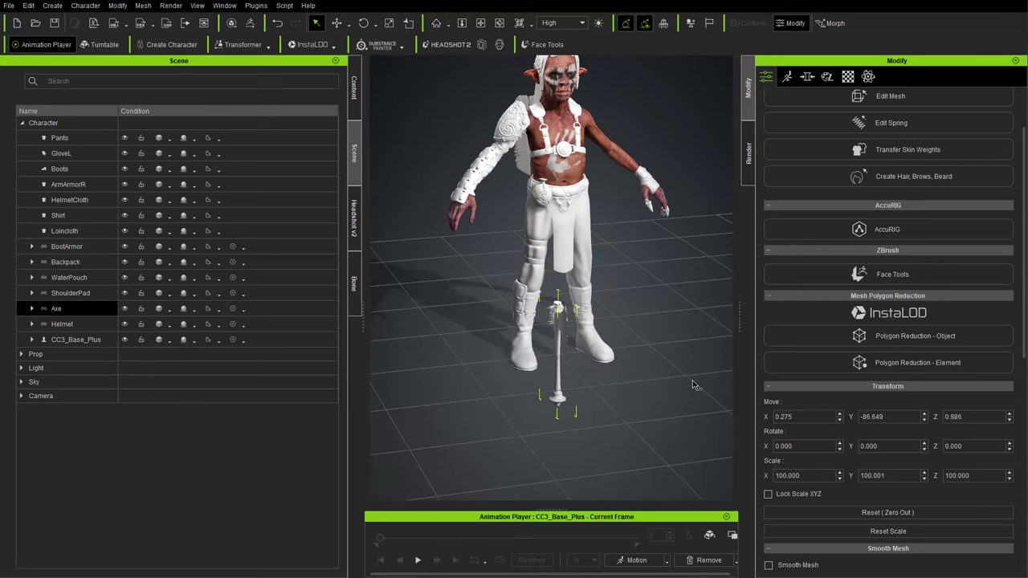
{"action": "scroll", "coordinate": [868, 431], "scroll_direction": "down", "scroll_amount": 8}
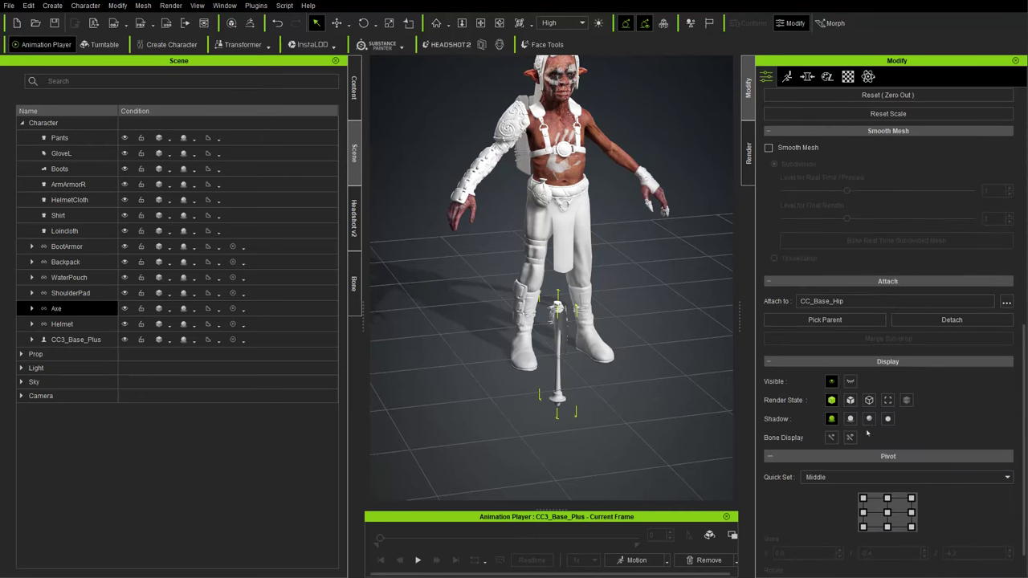
{"action": "right_click_drag", "start_coordinate": [635, 344], "coordinate": [582, 342]}
{"action": "key", "text": "w"}
{"action": "left_click_drag", "start_coordinate": [583, 343], "coordinate": [481, 170]}
{"action": "right_click_drag", "start_coordinate": [472, 169], "coordinate": [501, 166]}
Step: Rotate the Axe until its handle is roughly horizontal with the head pointing forward, and shift it into the right hand
{"action": "key", "text": "e"}
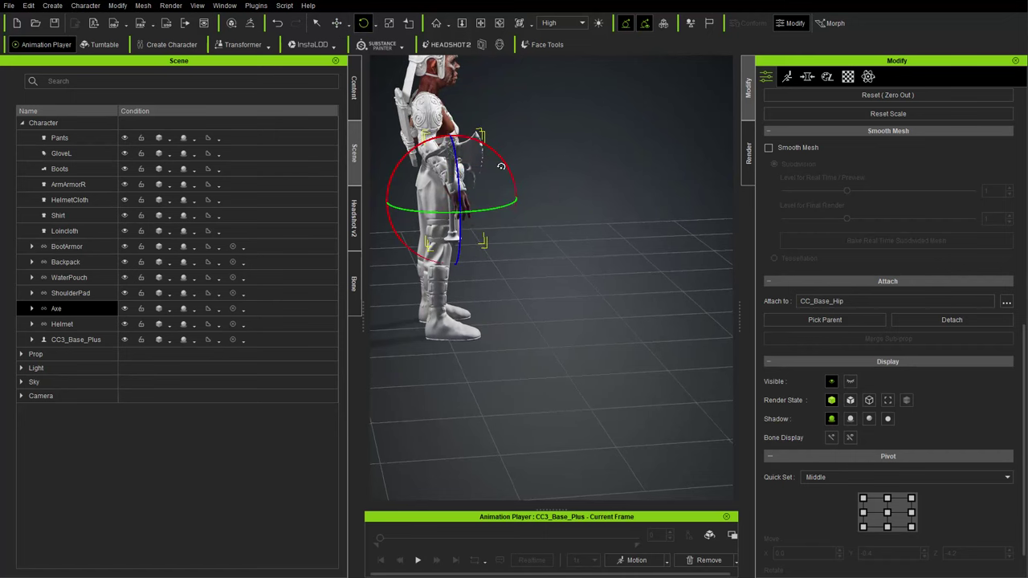
{"action": "left_click_drag", "start_coordinate": [469, 139], "coordinate": [495, 179]}
{"action": "key", "text": "w"}
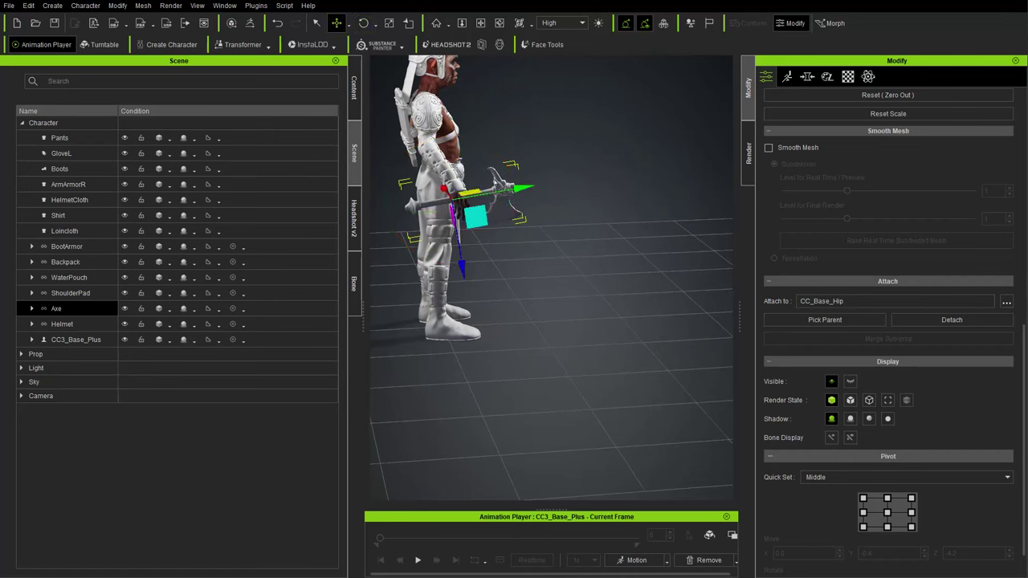
{"action": "right_click_drag", "start_coordinate": [476, 216], "coordinate": [426, 175]}
{"action": "middle_click_drag", "start_coordinate": [426, 175], "coordinate": [464, 213]}
{"action": "scroll", "coordinate": [464, 214], "scroll_direction": "up", "scroll_amount": 1}
{"action": "left_click_drag", "start_coordinate": [545, 228], "coordinate": [563, 229]}
{"action": "right_click_drag", "start_coordinate": [563, 229], "coordinate": [548, 224]}
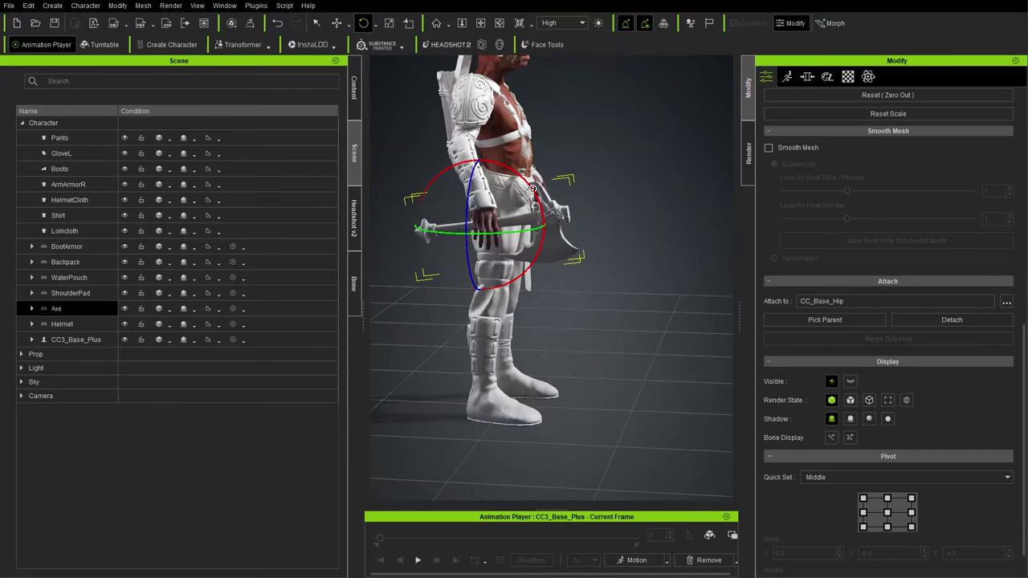
Step: Fine-tune the Axe's tilt and nudge it sideways so the handle sits in the right palm
{"action": "left_click_drag", "start_coordinate": [533, 187], "coordinate": [533, 193]}
{"action": "right_click_drag", "start_coordinate": [532, 193], "coordinate": [524, 265]}
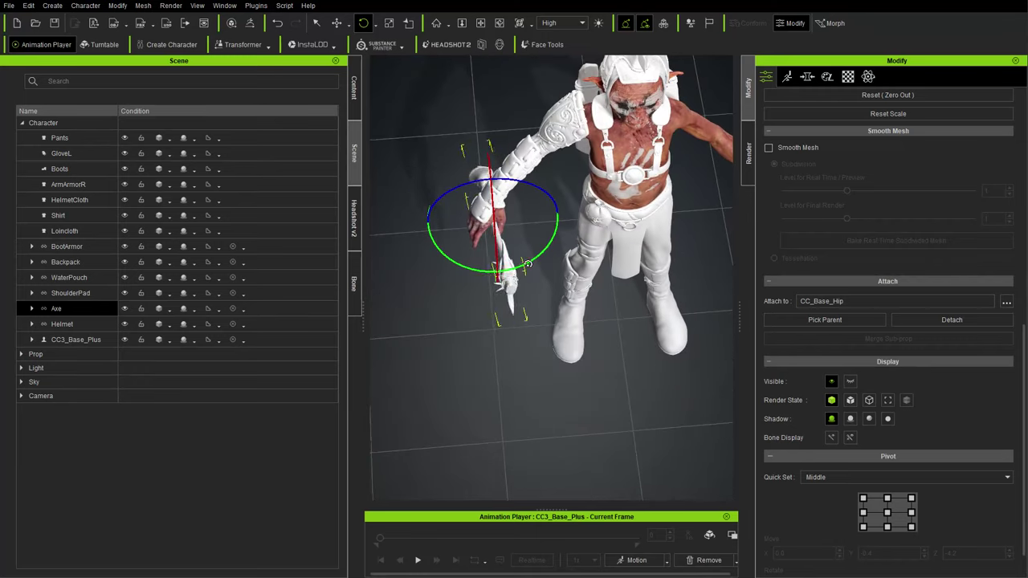
{"action": "key", "text": "w"}
{"action": "right_click_drag", "start_coordinate": [589, 261], "coordinate": [585, 252]}
{"action": "left_click_drag", "start_coordinate": [516, 233], "coordinate": [510, 231]}
{"action": "right_click_drag", "start_coordinate": [536, 262], "coordinate": [629, 310]}
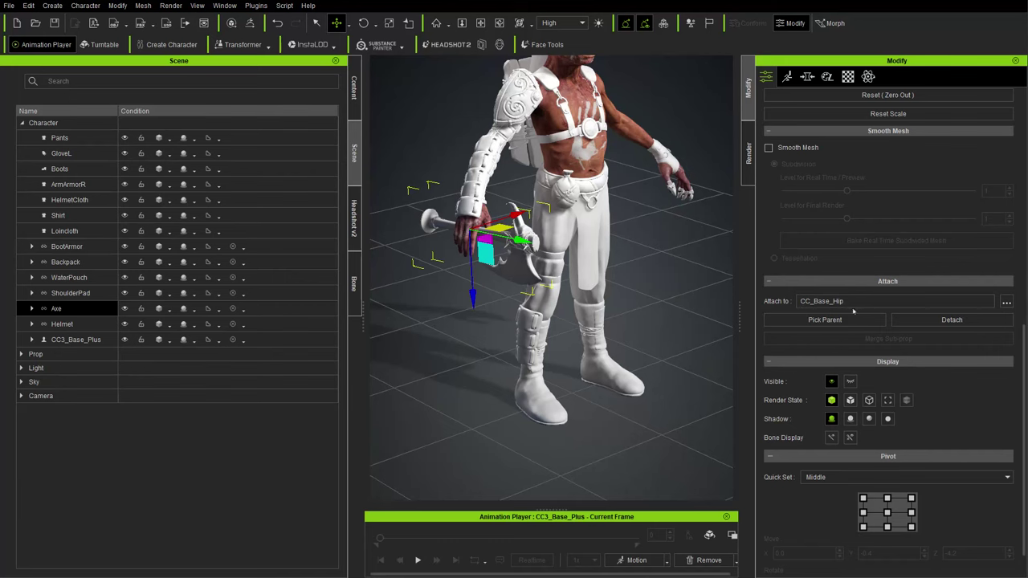
Step: Attach the Axe to the CC_Base_R_Hand bone with no alignment, inheriting move, rotate and scale
{"action": "scroll", "coordinate": [562, 298], "scroll_direction": "up", "scroll_amount": 2}
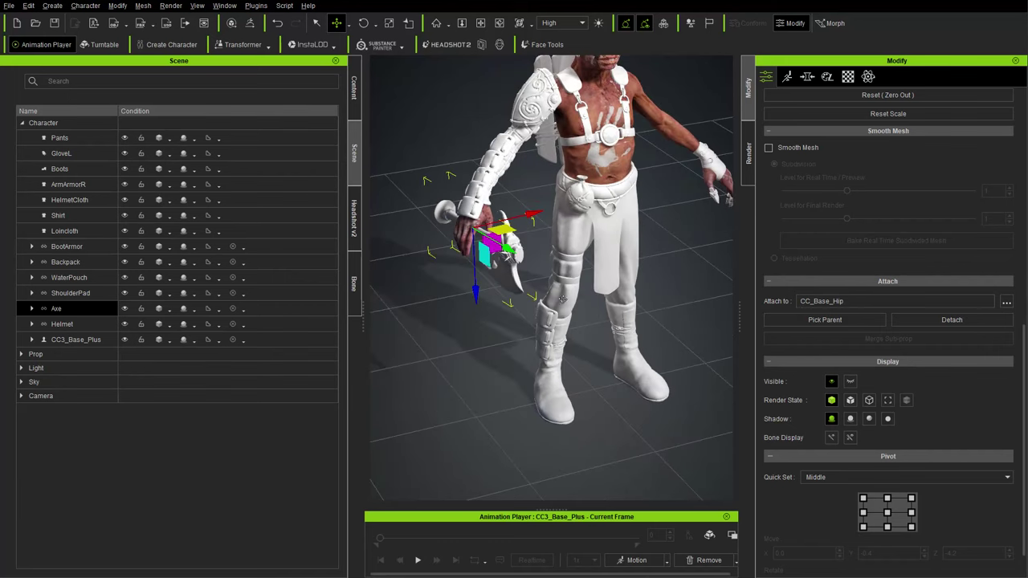
{"action": "left_click", "coordinate": [827, 321]}
{"action": "left_click", "coordinate": [473, 214]}
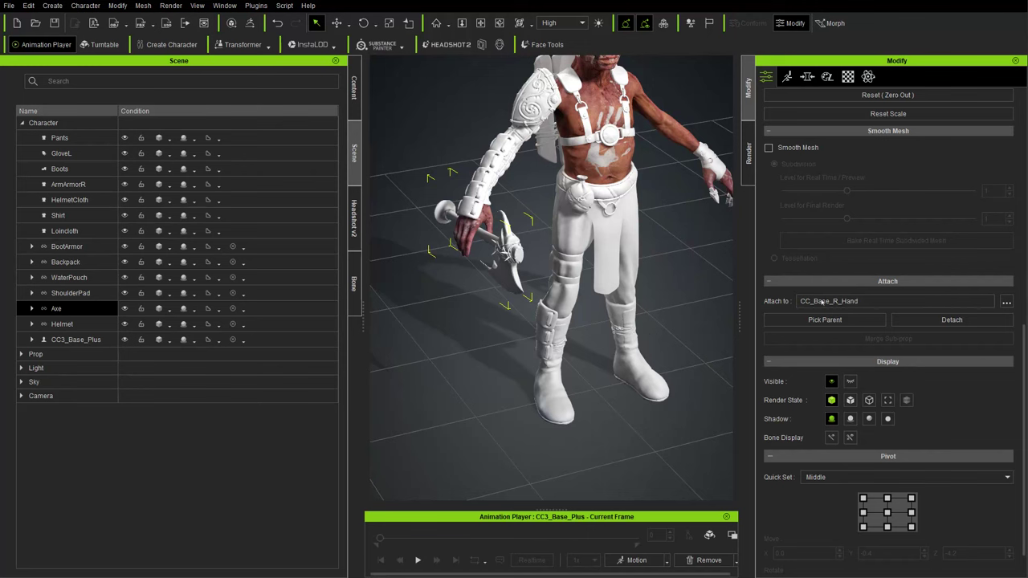
{"action": "right_click_drag", "start_coordinate": [611, 285], "coordinate": [460, 227]}
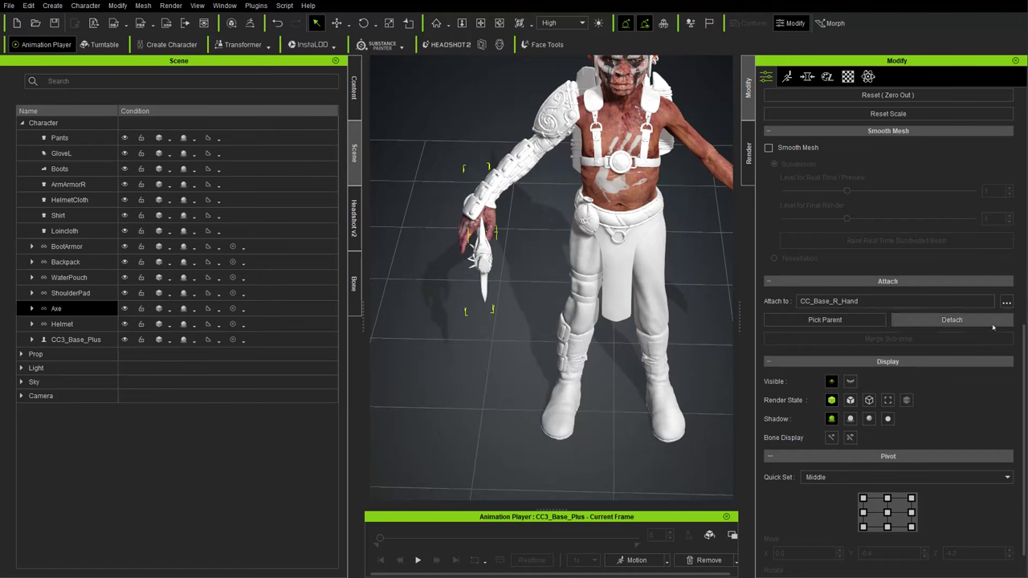
{"action": "left_click", "coordinate": [1007, 302]}
{"action": "left_click", "coordinate": [1006, 302]}
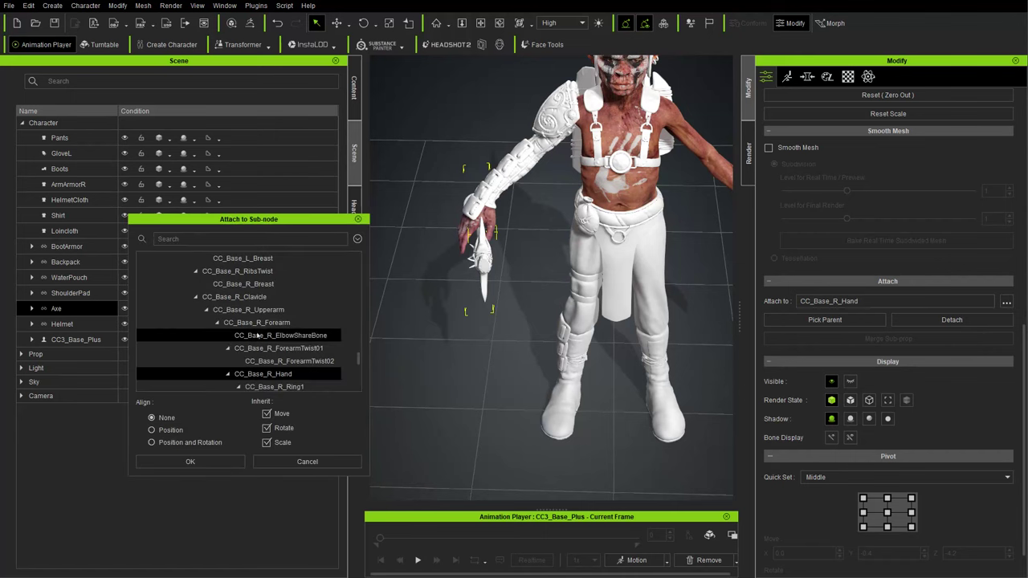
{"action": "left_click", "coordinate": [192, 461]}
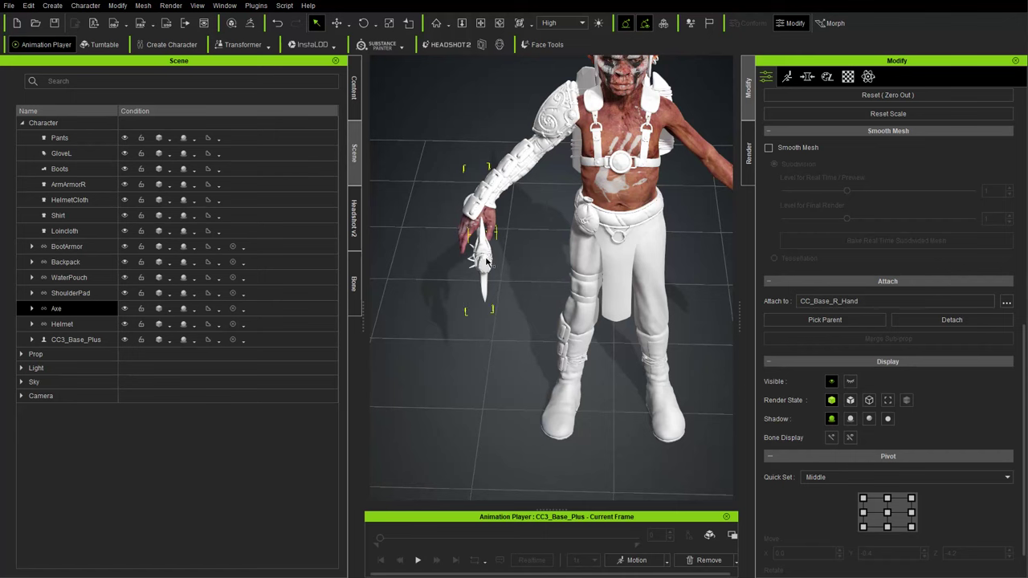
Step: Select the ShoulderPad and center its pivot on the mesh
{"action": "right_click_drag", "start_coordinate": [486, 262], "coordinate": [506, 241]}
{"action": "left_click", "coordinate": [100, 293]}
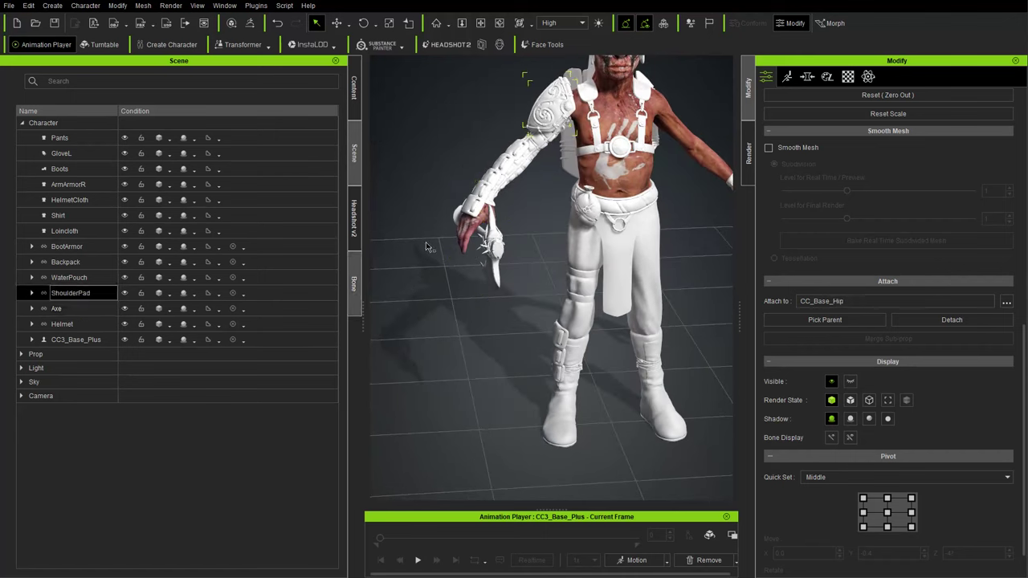
{"action": "middle_click_drag", "start_coordinate": [526, 176], "coordinate": [453, 305]}
{"action": "key", "text": "w"}
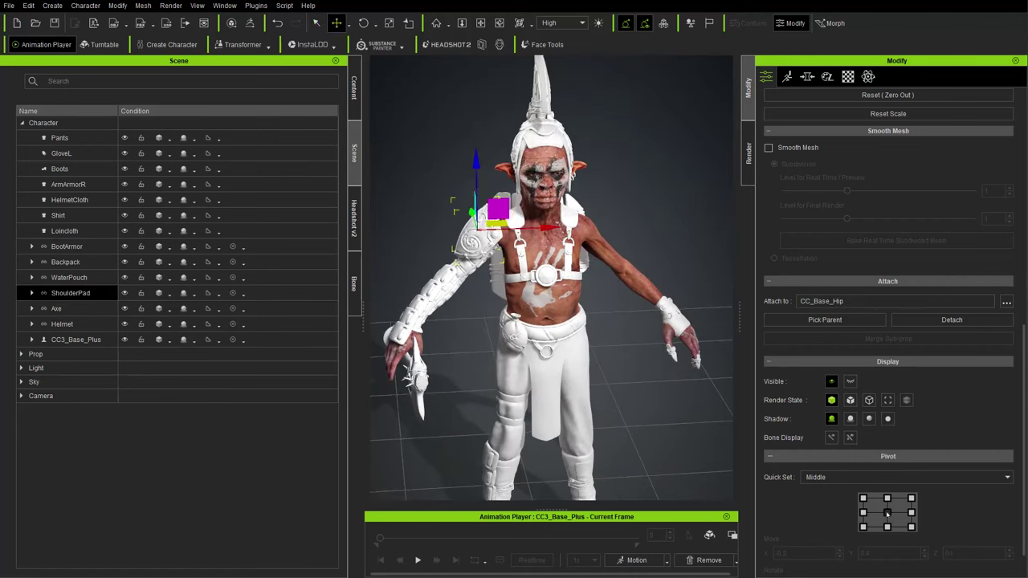
Step: Attach the ShoulderPad to the CC_Base_R_Upperarm bone and check its rotate and move gizmos
{"action": "left_click", "coordinate": [825, 319]}
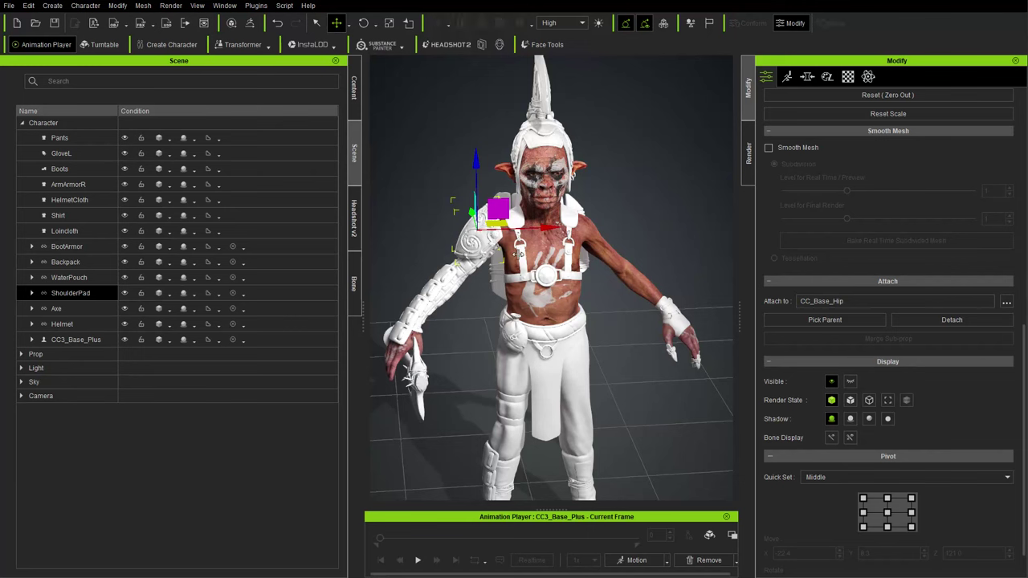
{"action": "left_click", "coordinate": [485, 240]}
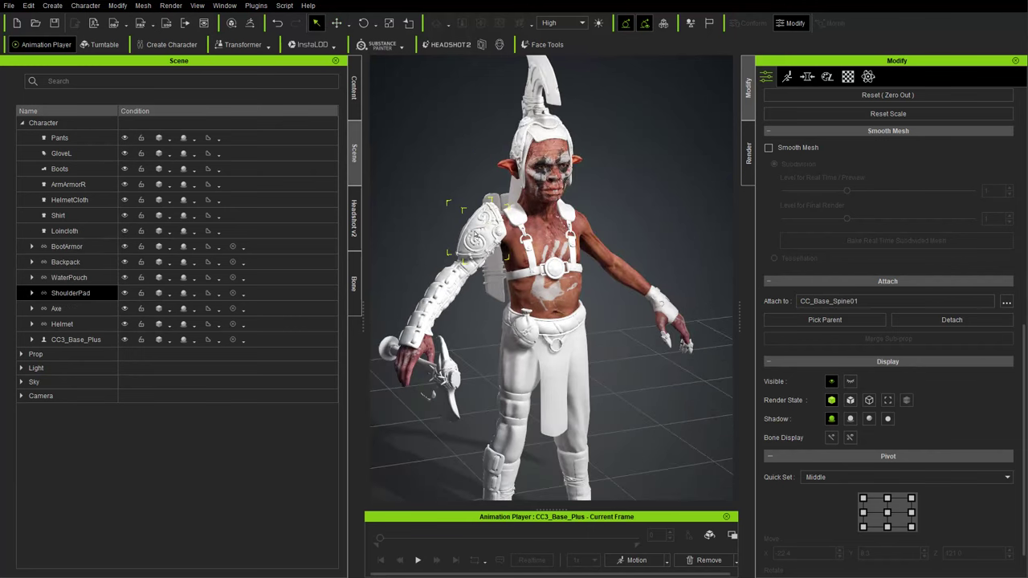
{"action": "left_click", "coordinate": [1006, 301]}
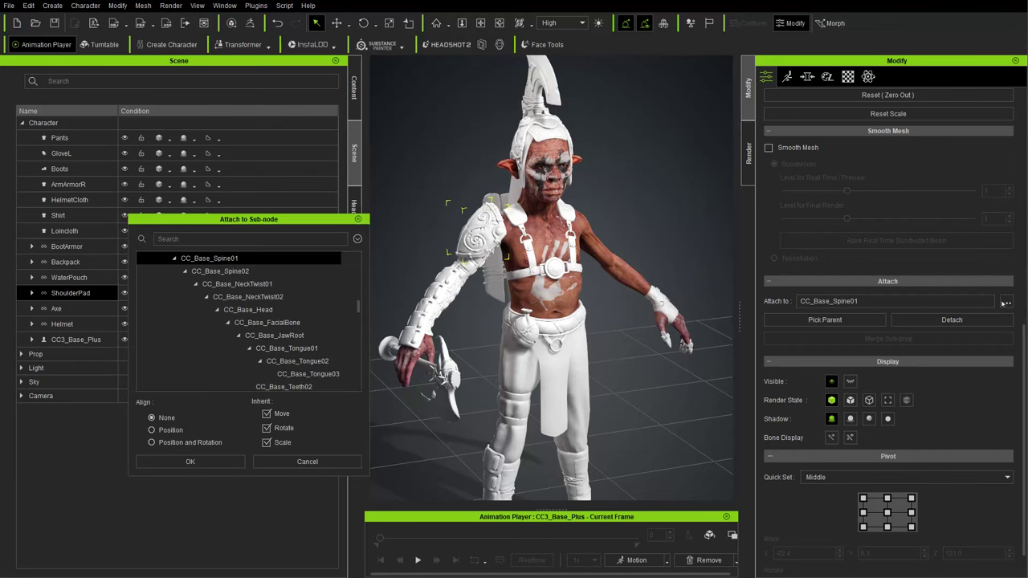
{"action": "scroll", "coordinate": [256, 302], "scroll_direction": "down", "scroll_amount": 10}
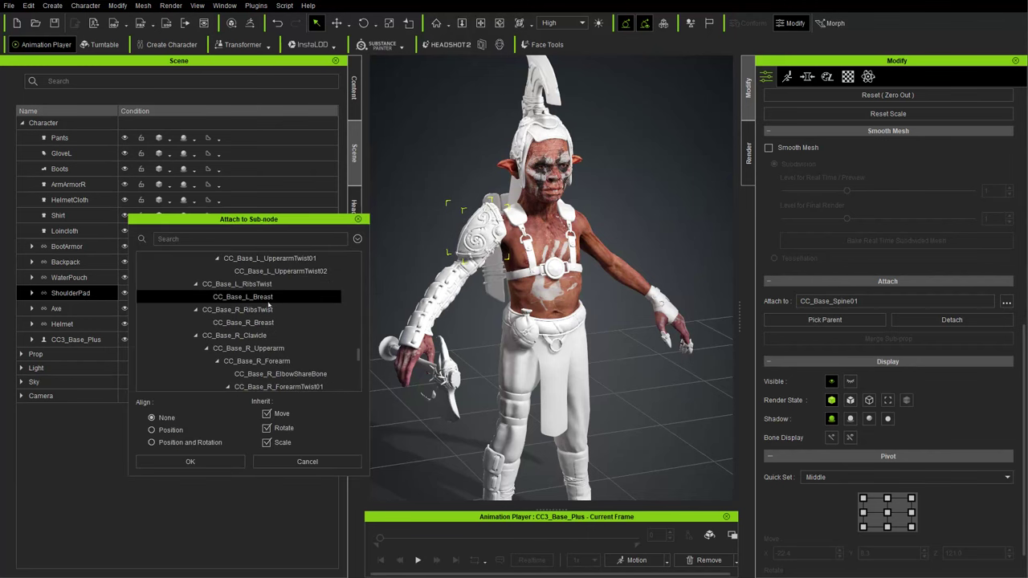
{"action": "scroll", "coordinate": [269, 304], "scroll_direction": "down", "scroll_amount": 3}
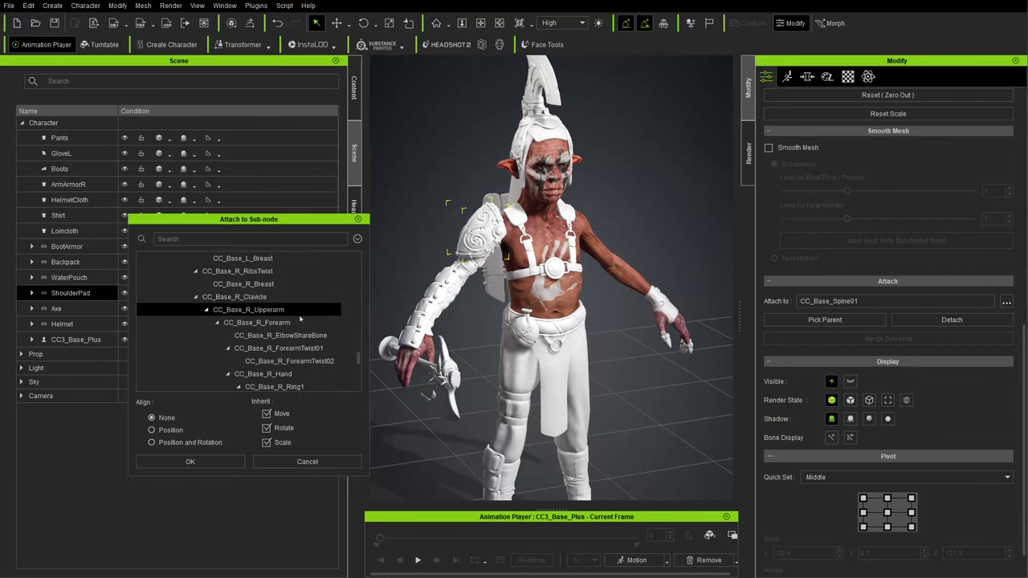
{"action": "scroll", "coordinate": [269, 305], "scroll_direction": "up", "scroll_amount": 3}
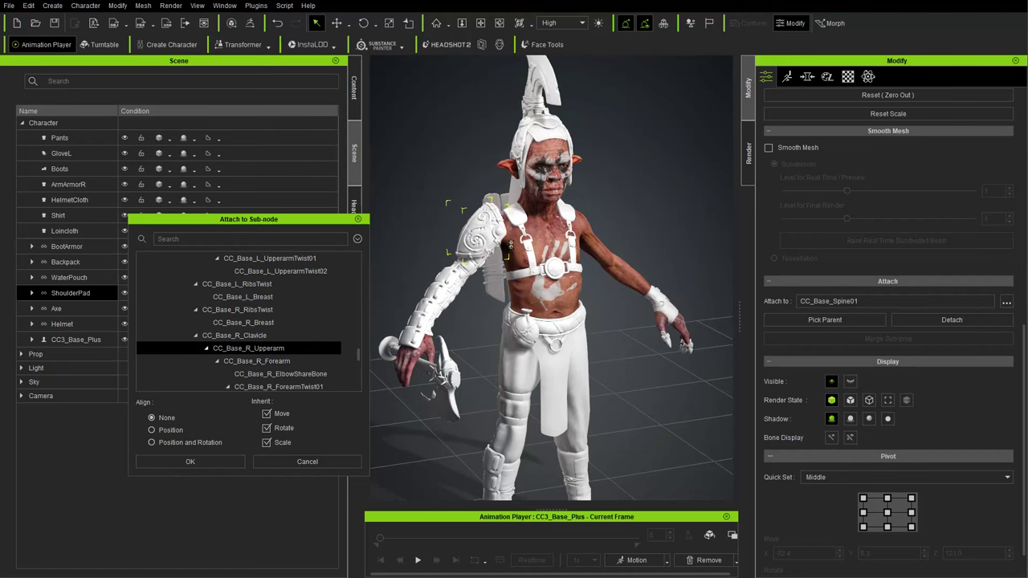
{"action": "left_click", "coordinate": [190, 462]}
{"action": "key", "text": "e"}
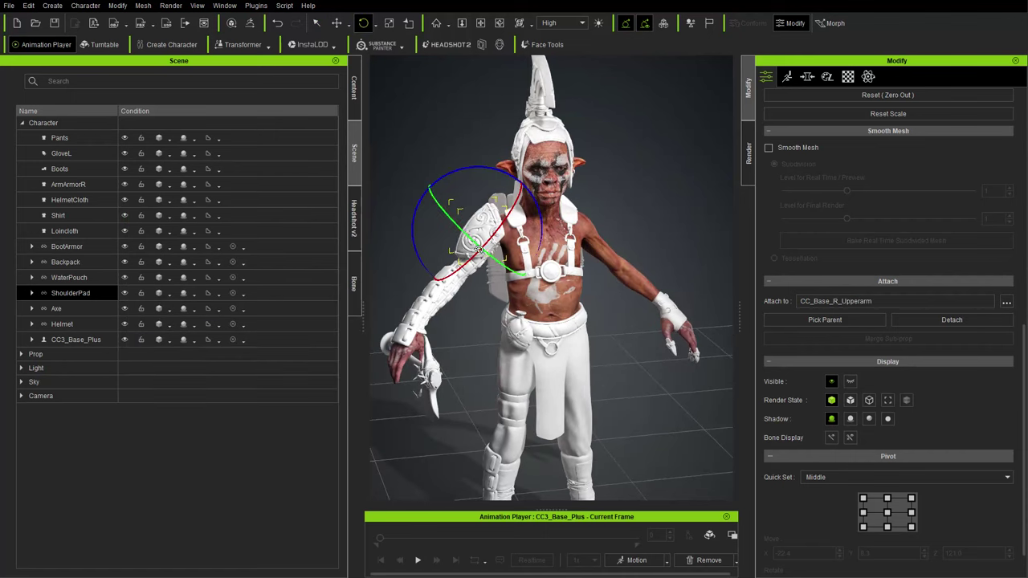
{"action": "key", "text": "w"}
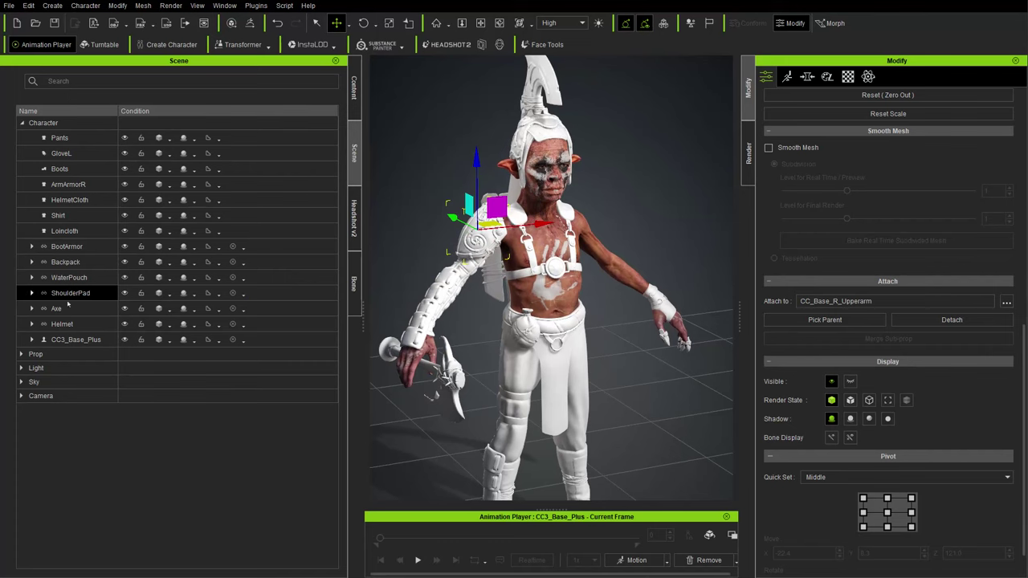
Step: Select the WaterPouch and center its pivot on the mesh, keeping it attached to CC_Base_Hip
{"action": "left_click", "coordinate": [70, 277]}
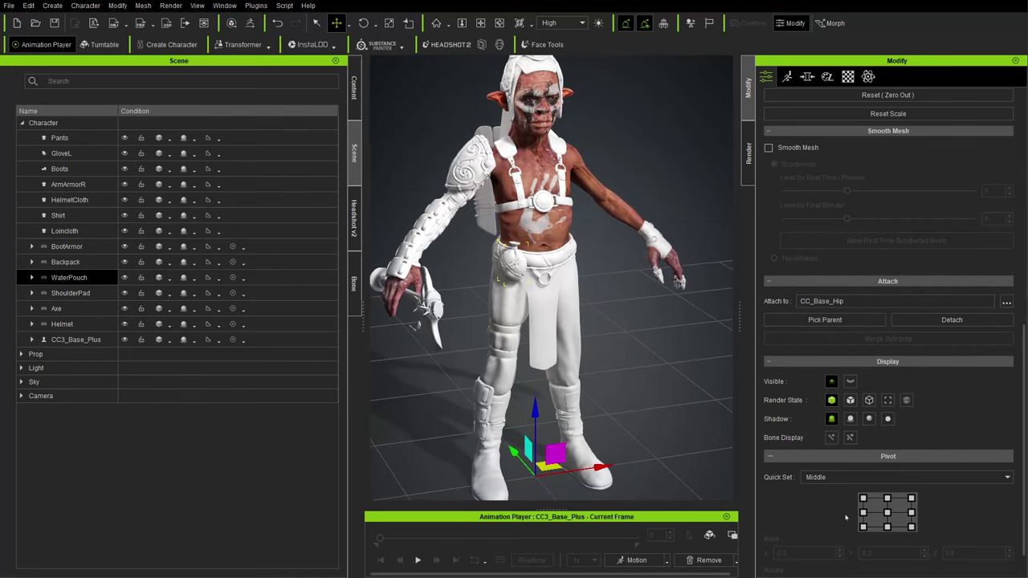
{"action": "left_click", "coordinate": [885, 514]}
{"action": "right_click_drag", "start_coordinate": [665, 377], "coordinate": [640, 375]}
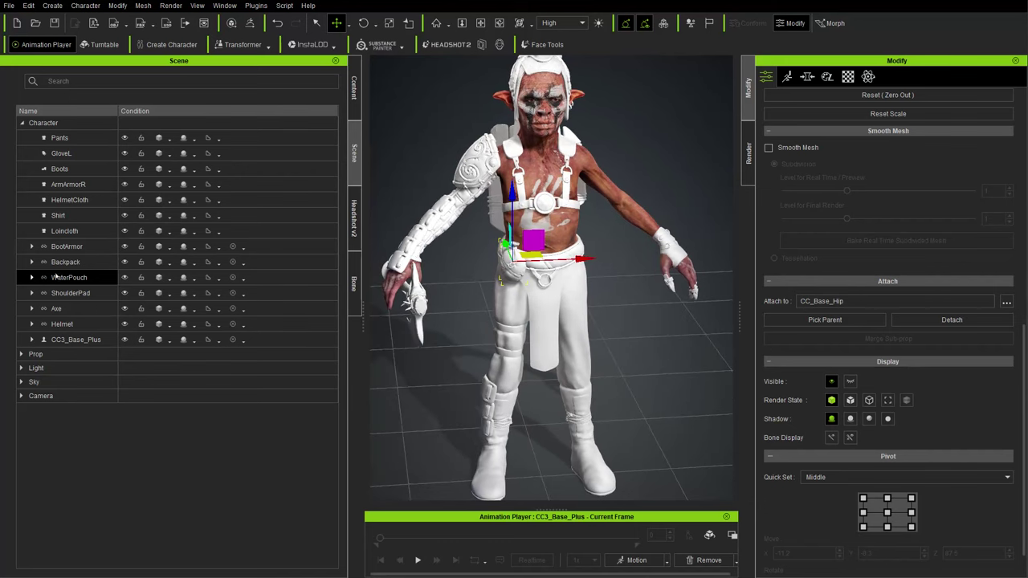
Step: Attach the Backpack to the CC_Base_Spine02 bone and center its pivot on the mesh
{"action": "left_click", "coordinate": [66, 262]}
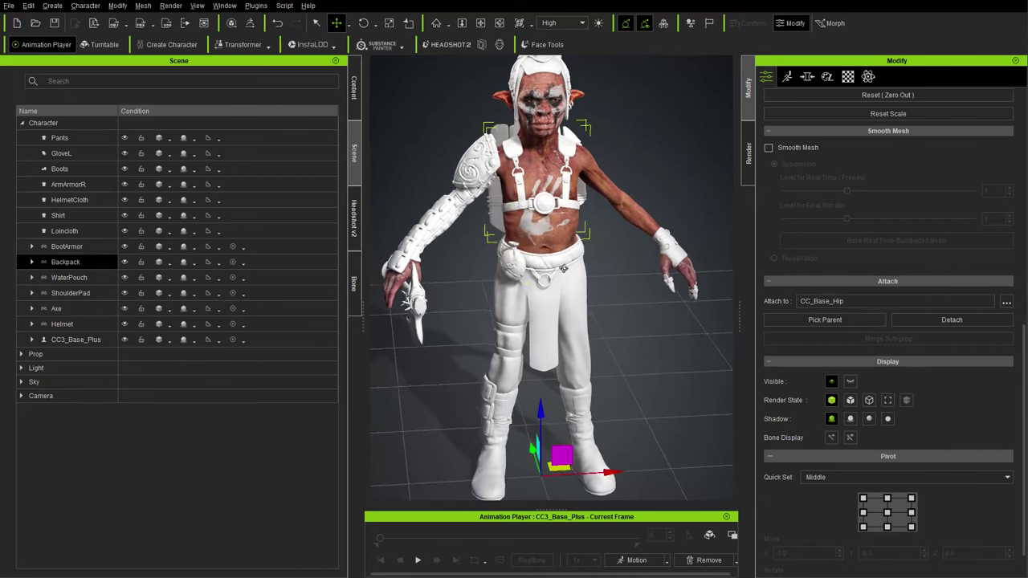
{"action": "right_click_drag", "start_coordinate": [421, 304], "coordinate": [559, 296]}
{"action": "left_click", "coordinate": [1006, 301]}
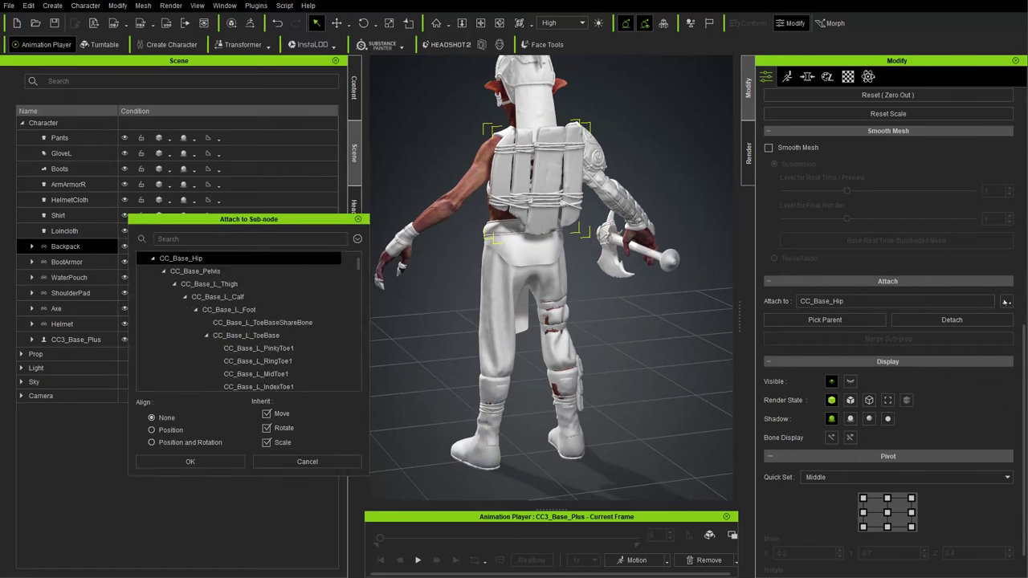
{"action": "scroll", "coordinate": [283, 308], "scroll_direction": "down", "scroll_amount": 5}
{"action": "scroll", "coordinate": [283, 308], "scroll_direction": "down", "scroll_amount": 3}
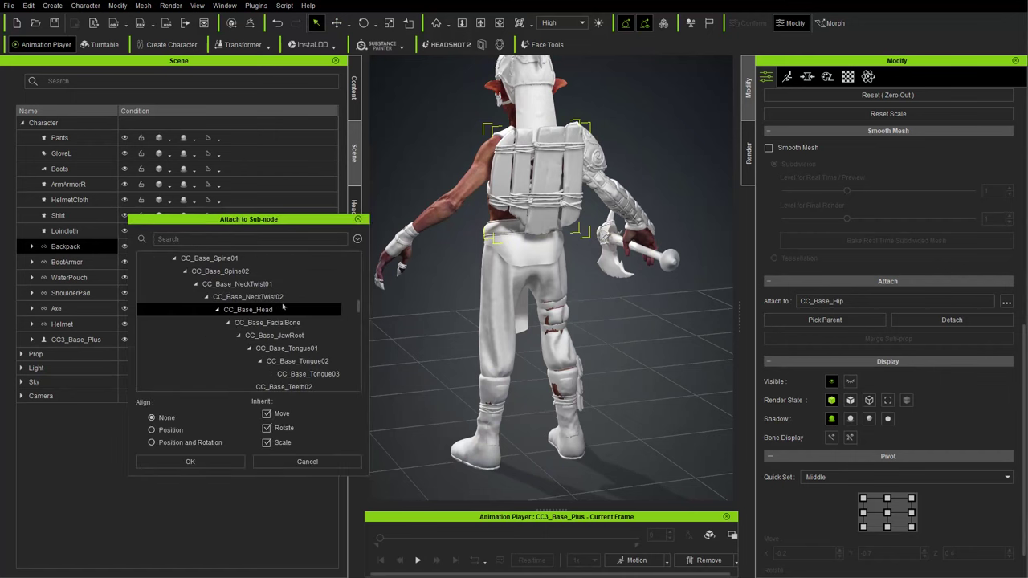
{"action": "left_click", "coordinate": [220, 271]}
{"action": "left_click", "coordinate": [191, 462]}
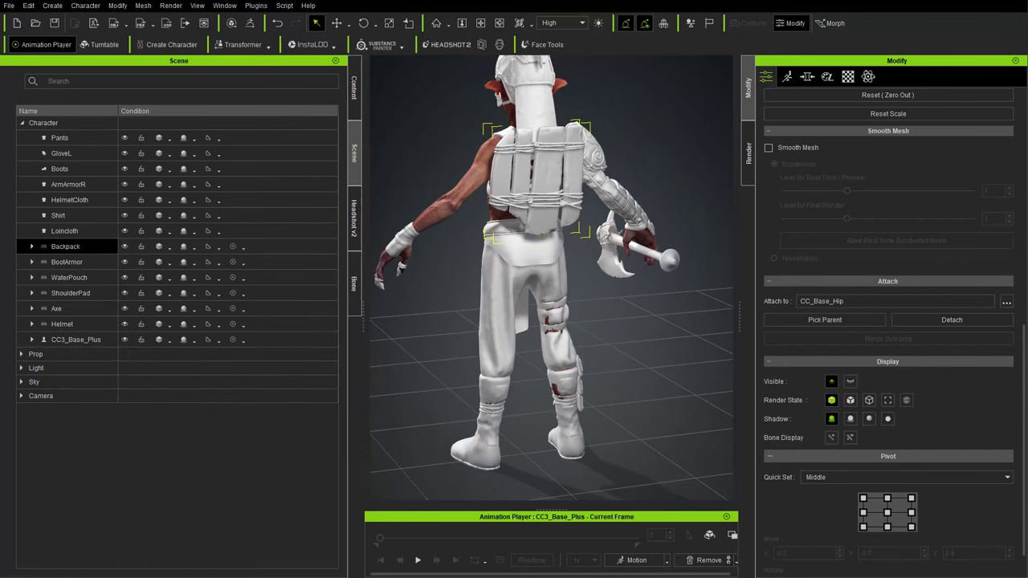
{"action": "key", "text": "w"}
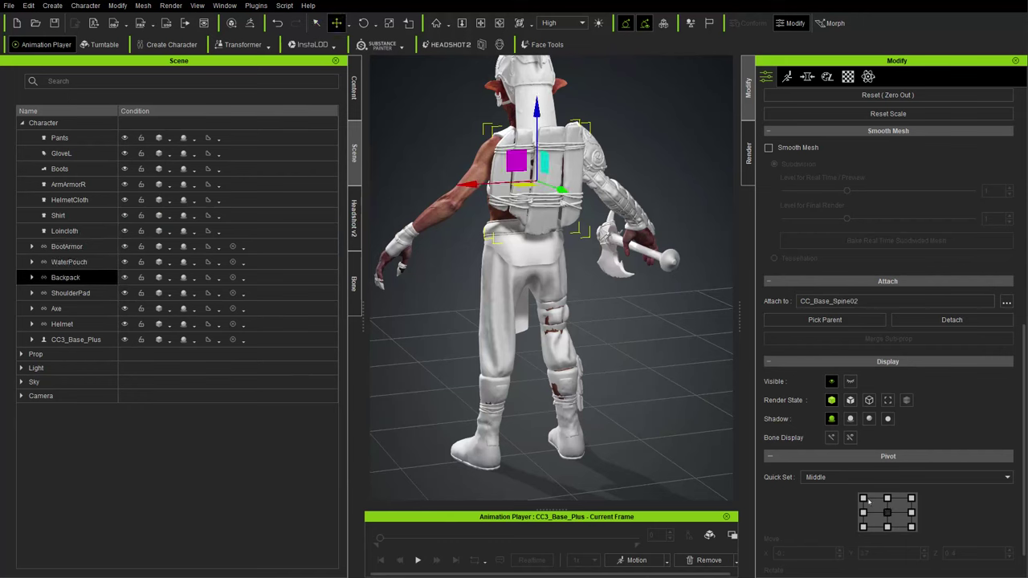
{"action": "right_click_drag", "start_coordinate": [407, 199], "coordinate": [685, 220]}
Step: Attach the BootArmor to the CC_Base_R_Calf bone with no alignment, inheriting move, rotate and scale
{"action": "left_click", "coordinate": [521, 371]}
{"action": "right_click_drag", "start_coordinate": [522, 371], "coordinate": [875, 362]}
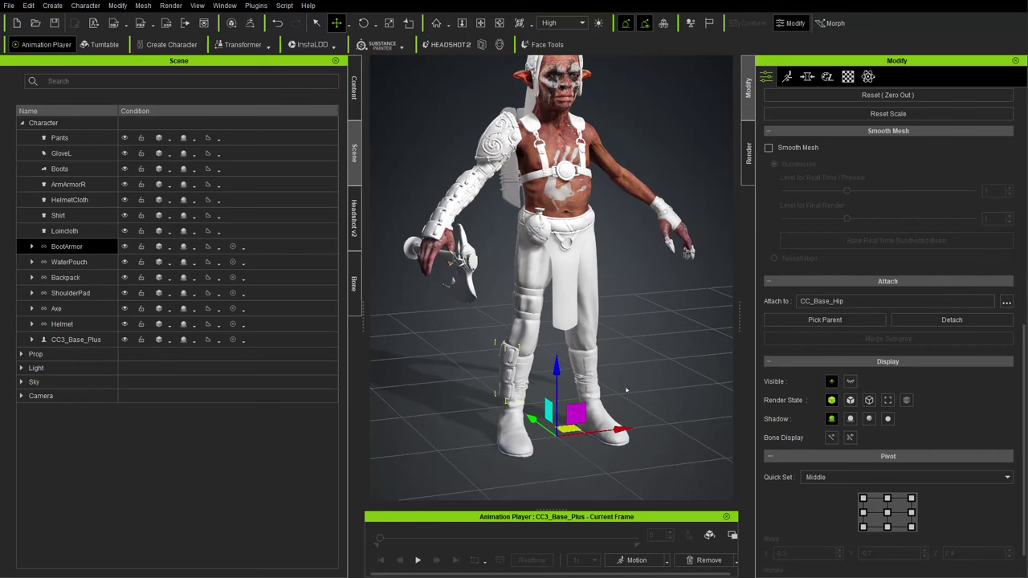
{"action": "left_click", "coordinate": [821, 321]}
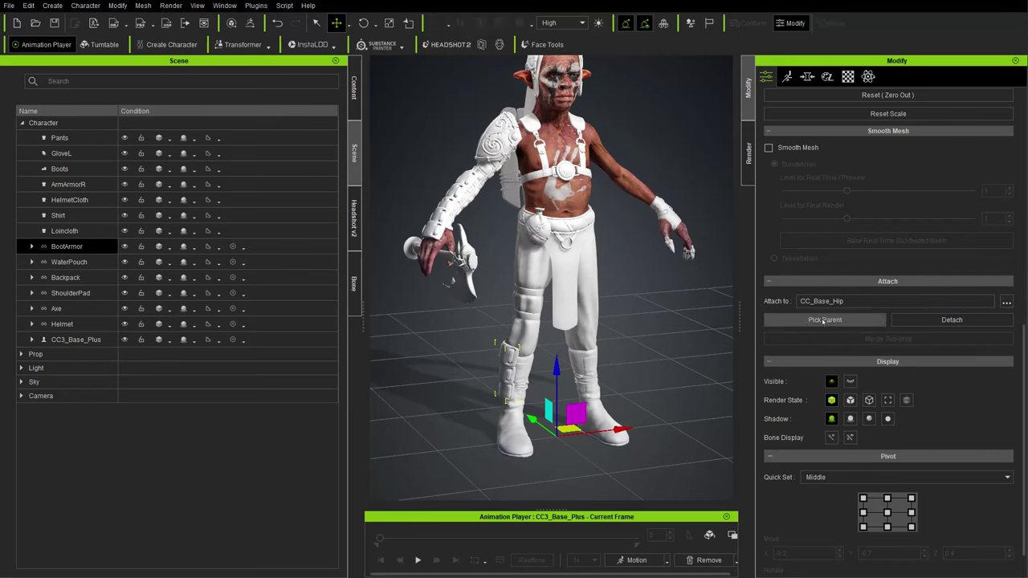
{"action": "left_click", "coordinate": [520, 367]}
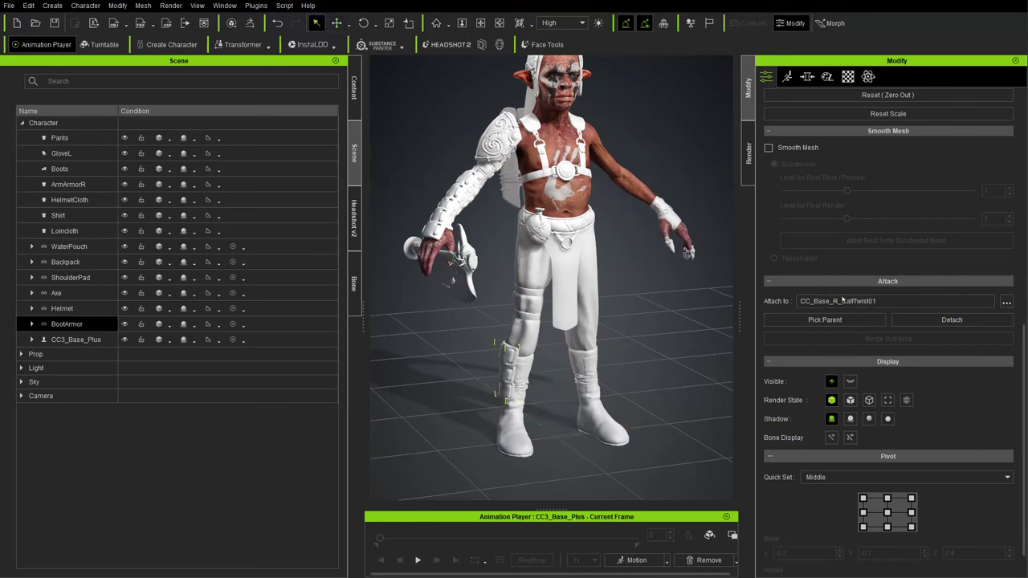
{"action": "left_click", "coordinate": [1006, 302]}
{"action": "scroll", "coordinate": [277, 334], "scroll_direction": "up", "scroll_amount": 2}
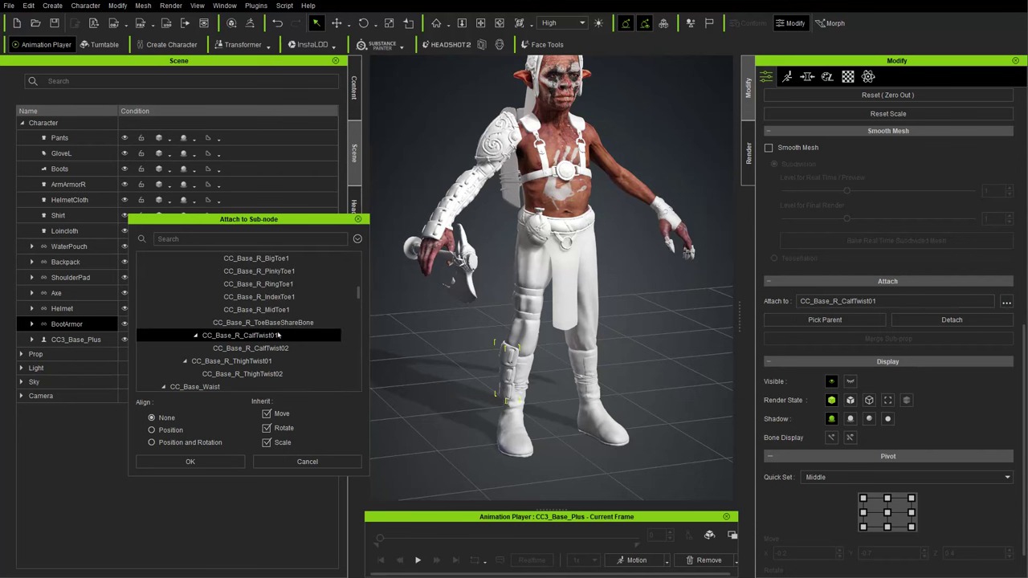
{"action": "scroll", "coordinate": [284, 355], "scroll_direction": "up", "scroll_amount": 2}
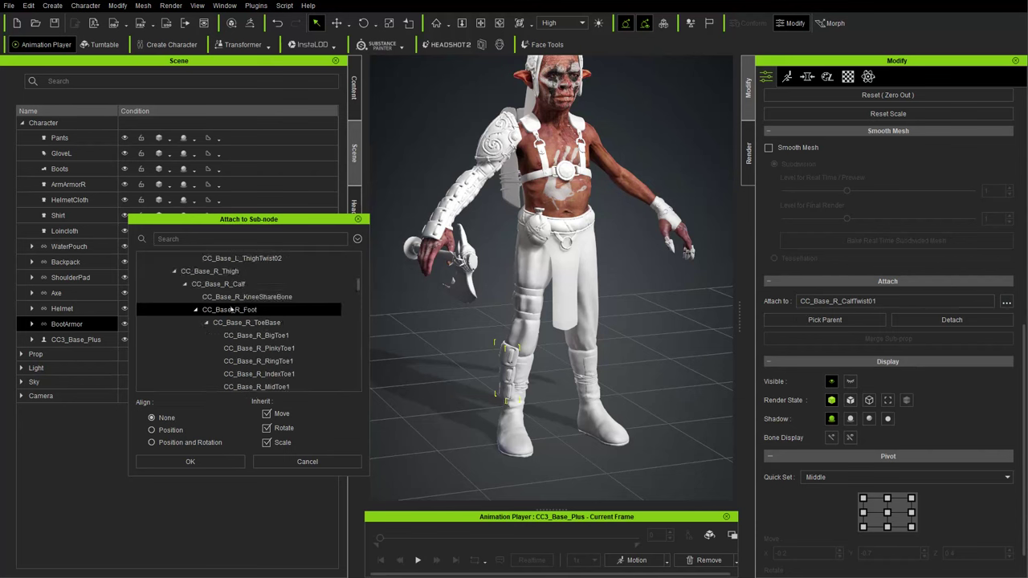
{"action": "left_click", "coordinate": [191, 462]}
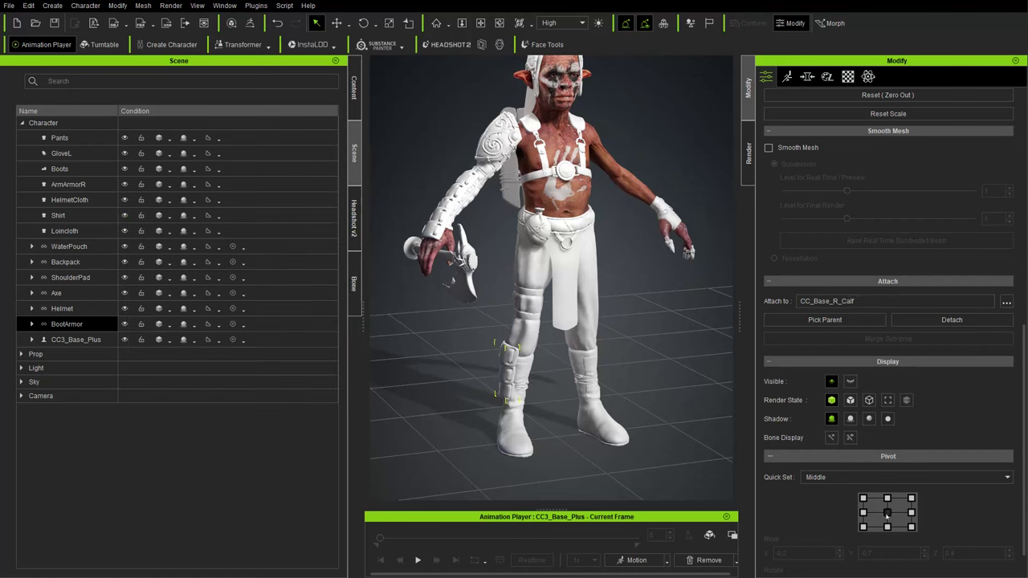
Step: Center the BootArmor's pivot on the mesh and check it with the move gizmo
{"action": "key", "text": "w"}
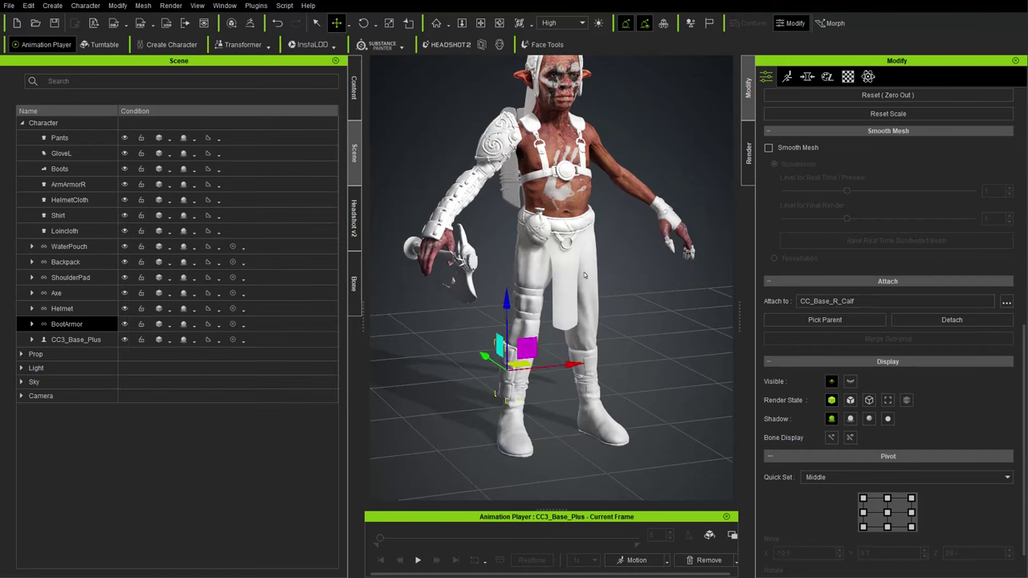
{"action": "scroll", "coordinate": [543, 290], "scroll_direction": "down", "scroll_amount": 2}
{"action": "right_click_drag", "start_coordinate": [613, 335], "coordinate": [518, 337]}
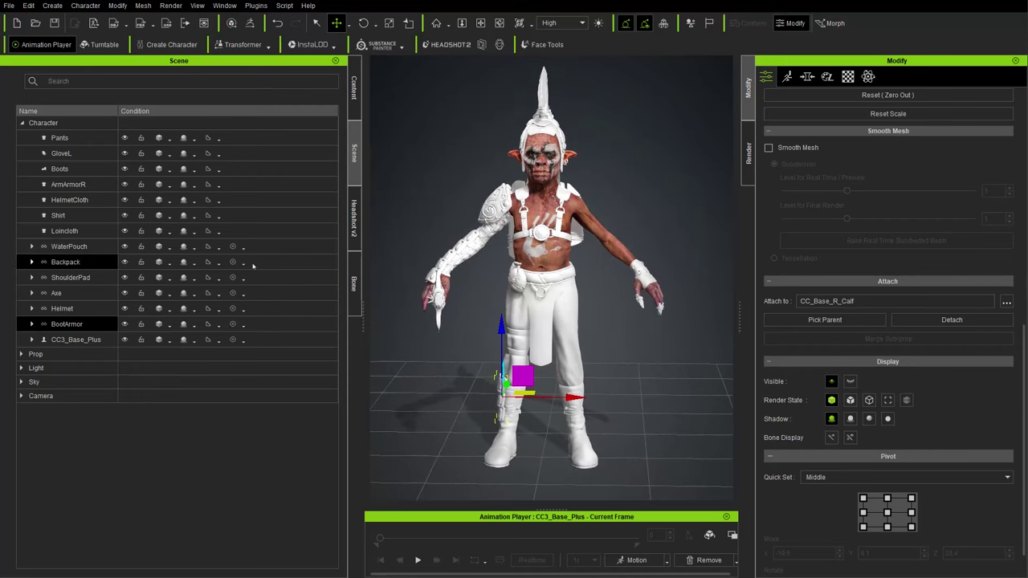
{"action": "right_click_drag", "start_coordinate": [562, 273], "coordinate": [527, 290]}
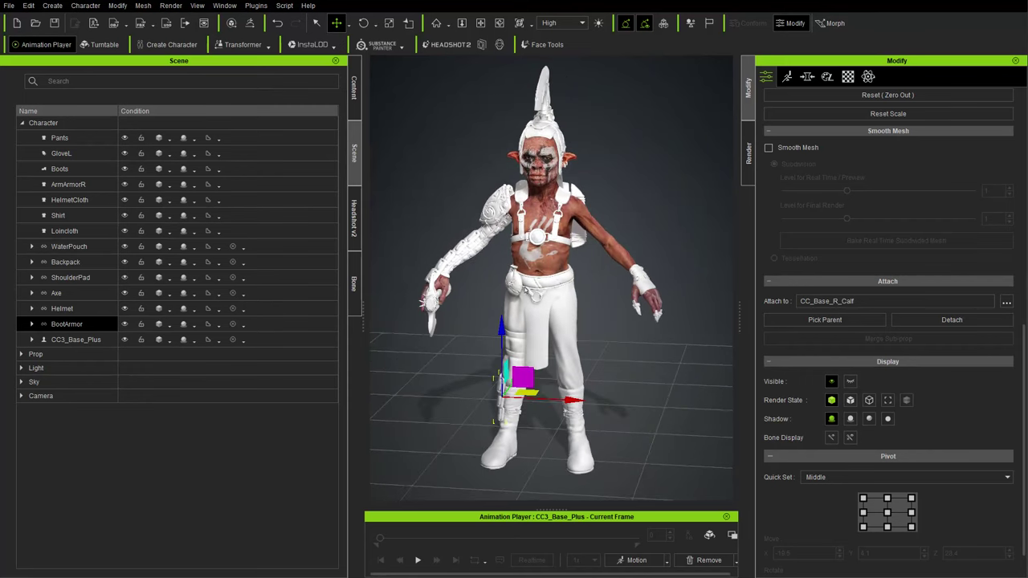
Step: Change the shader type of the Pants material from Traditional to PBR
{"action": "left_click", "coordinate": [87, 140]}
{"action": "scroll", "coordinate": [798, 314], "scroll_direction": "up", "scroll_amount": 3}
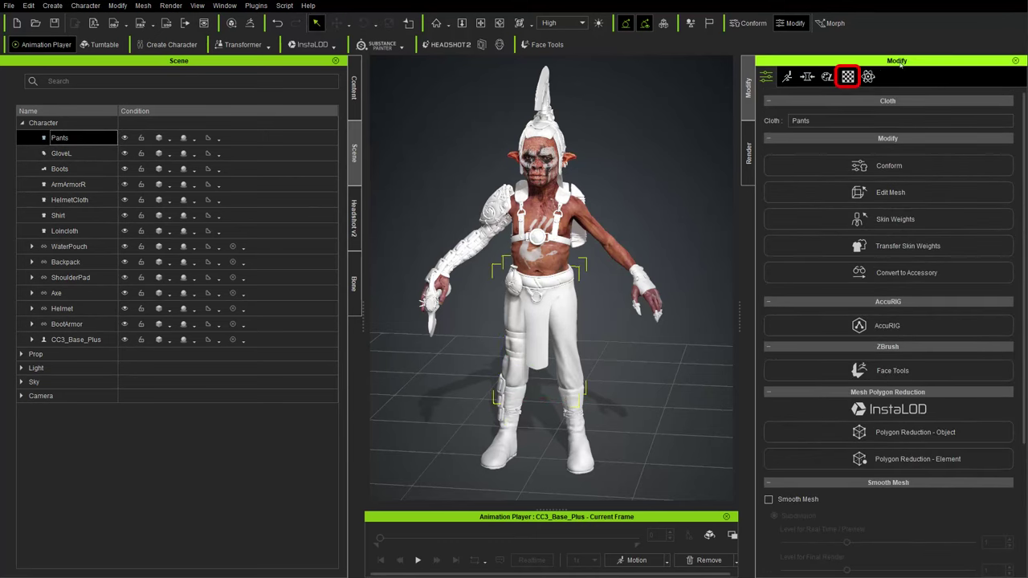
{"action": "left_click", "coordinate": [849, 78]}
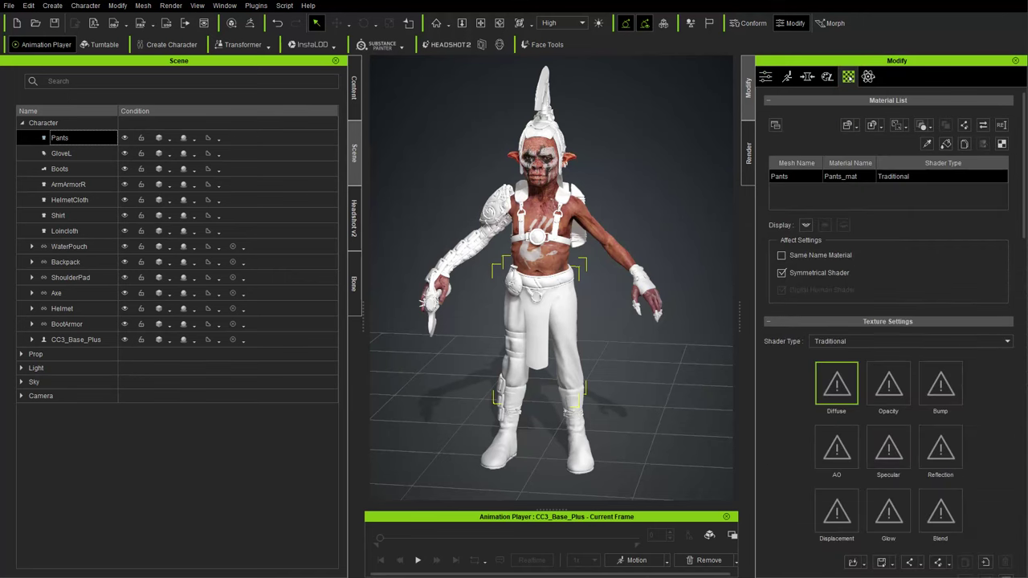
{"action": "scroll", "coordinate": [804, 191], "scroll_direction": "down", "scroll_amount": 3}
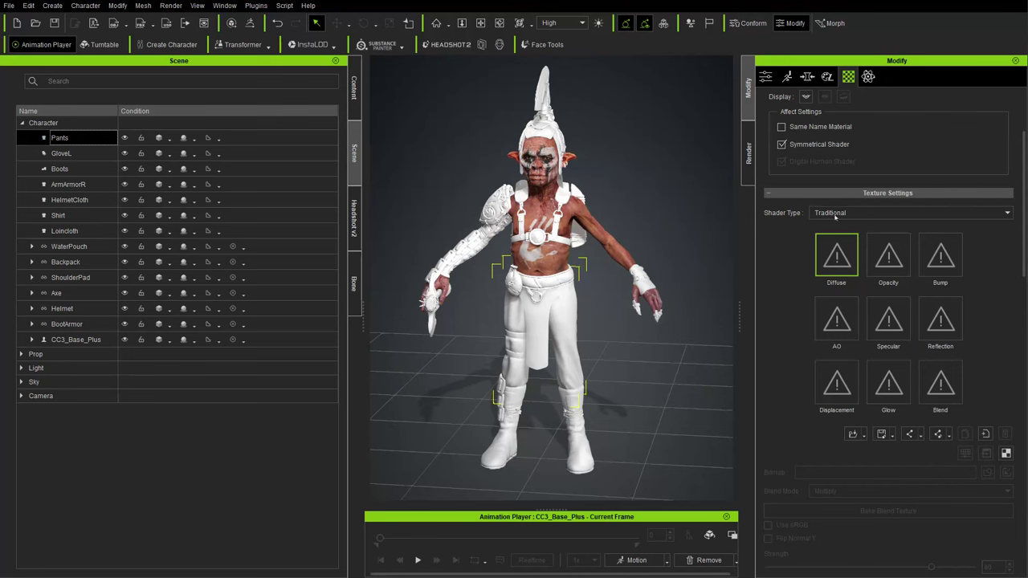
{"action": "left_click", "coordinate": [1006, 213]}
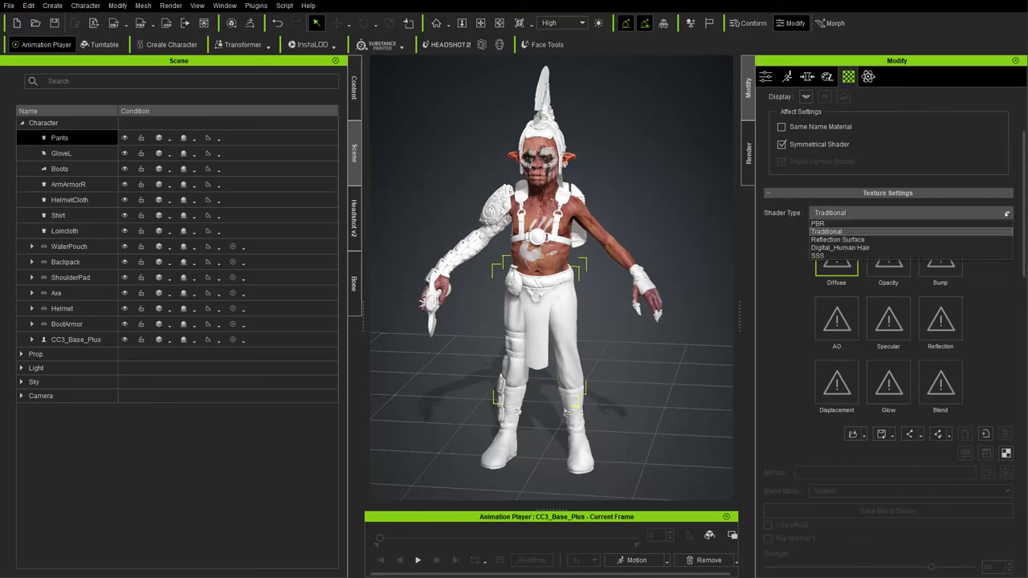
{"action": "left_click", "coordinate": [821, 223]}
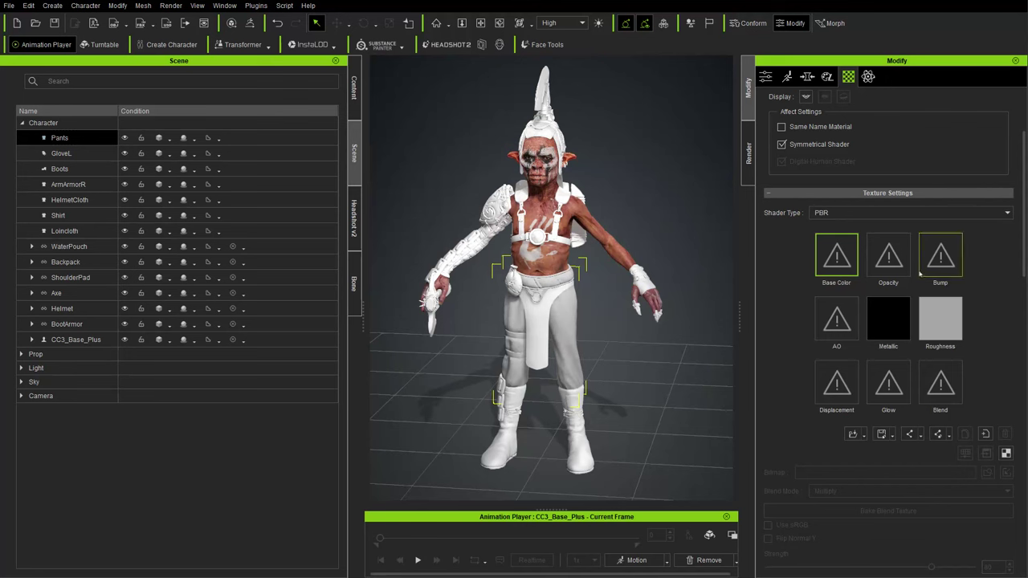
Step: Load Goblin2Gear_low_Pants_BaseColor.png from the desktop's GearTextures folder as the Pants' Base Color texture
{"action": "left_click", "coordinate": [838, 255]}
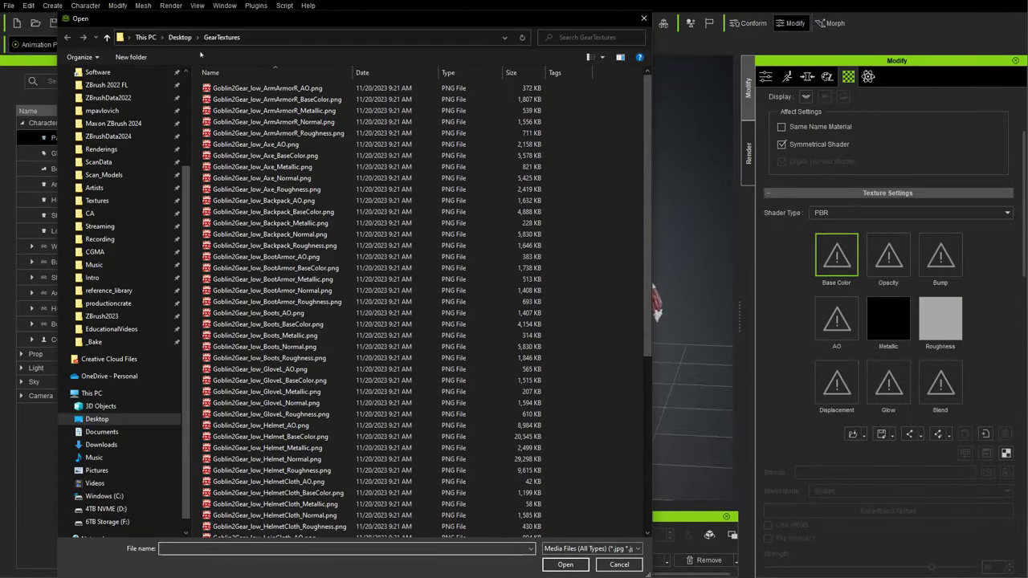
{"action": "left_click", "coordinate": [180, 37]}
{"action": "double_click", "coordinate": [231, 88]}
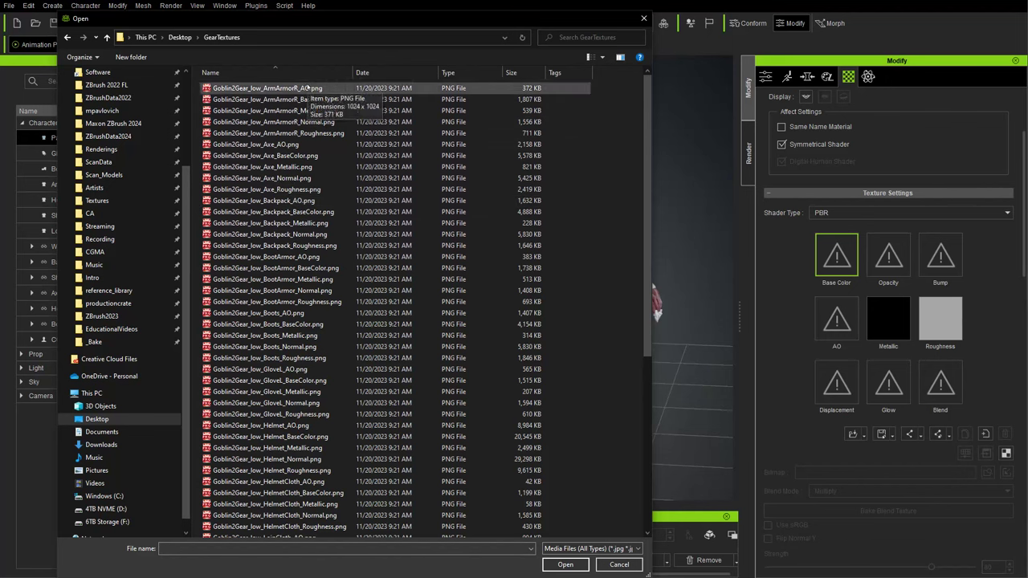
{"action": "left_click", "coordinate": [307, 38]}
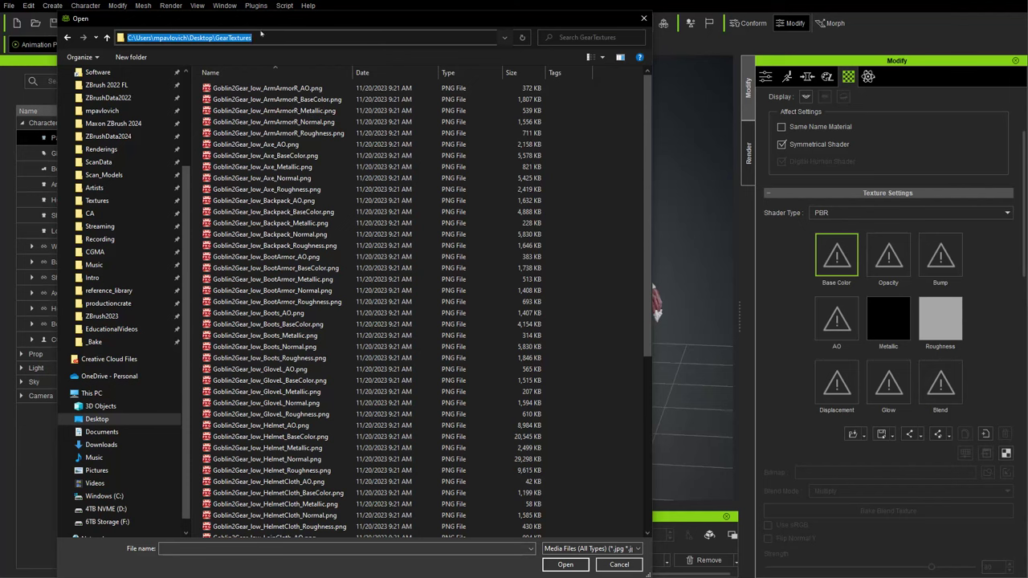
{"action": "left_click", "coordinate": [289, 144]}
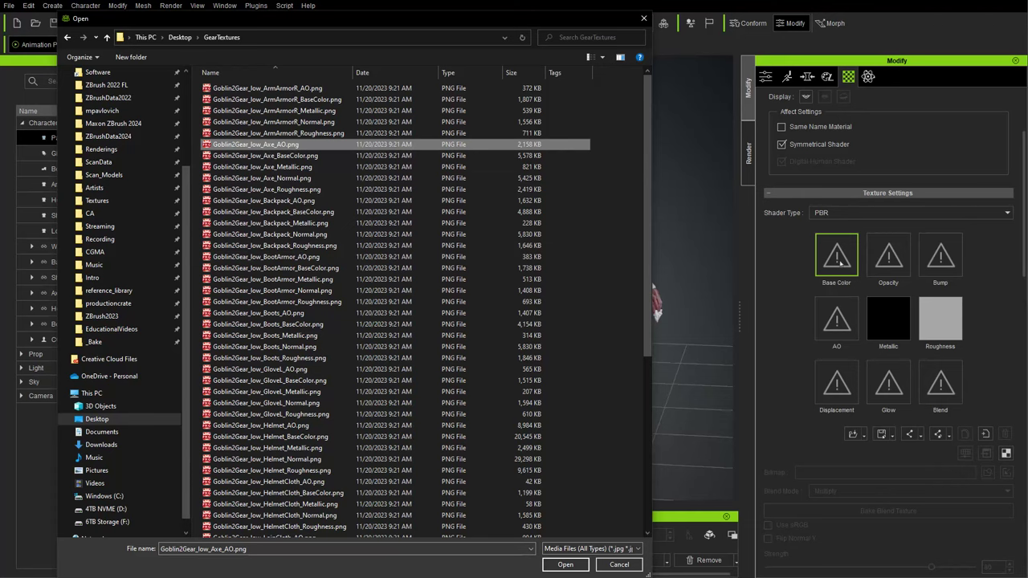
{"action": "mouse_move", "coordinate": [402, 27]}
{"action": "left_mouse_down"}
{"action": "mouse_move", "coordinate": [768, 358]}
{"action": "mouse_move", "coordinate": [424, 76]}
{"action": "mouse_move", "coordinate": [408, 42]}
{"action": "left_mouse_up"}
{"action": "scroll", "coordinate": [338, 303], "scroll_direction": "down", "scroll_amount": 4}
{"action": "scroll", "coordinate": [339, 304], "scroll_direction": "down", "scroll_amount": 4}
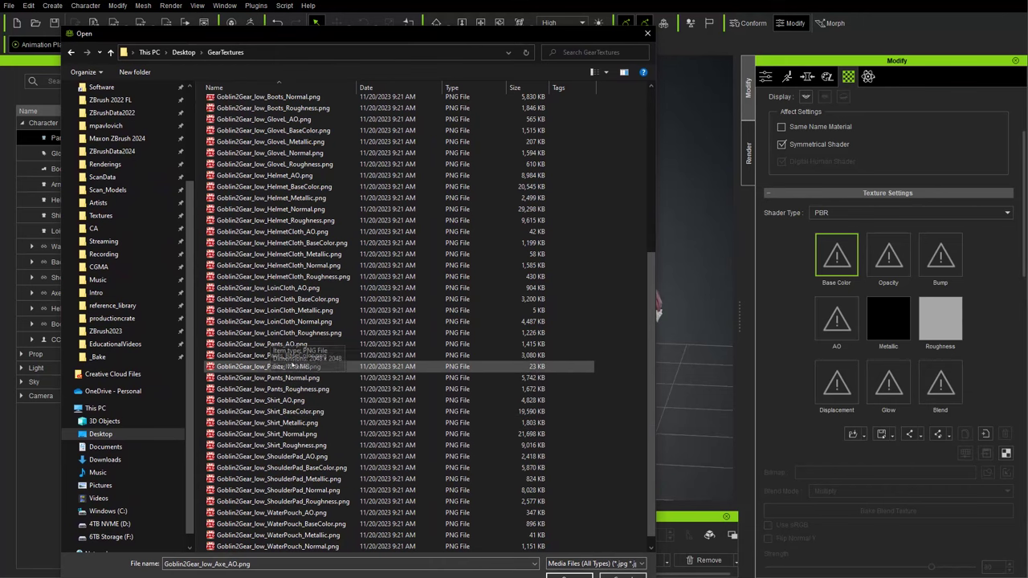
{"action": "double_click", "coordinate": [268, 355]}
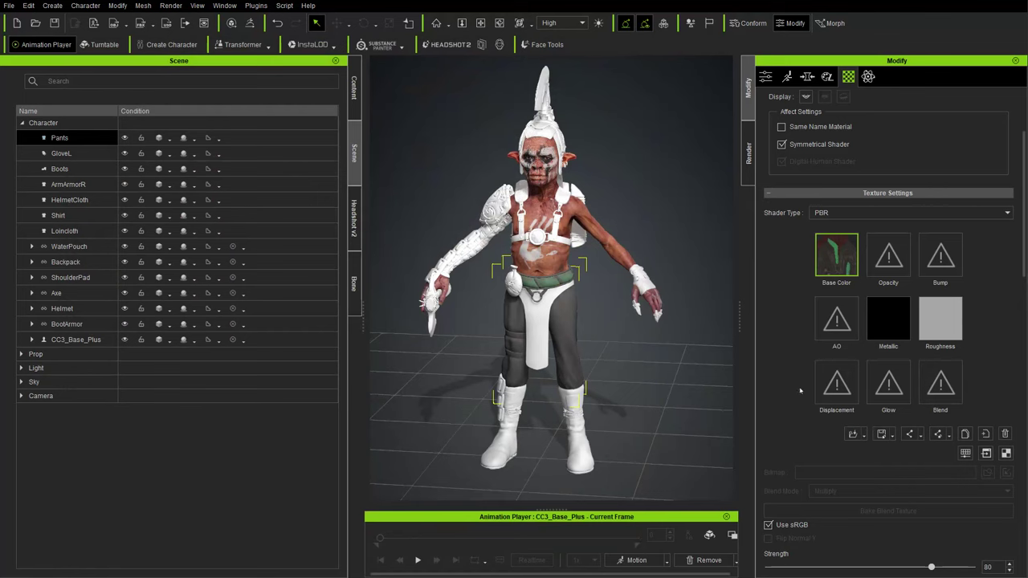
Step: Set the strength of the Pants' Base Color texture to 100
{"action": "right_click_drag", "start_coordinate": [612, 361], "coordinate": [561, 339]}
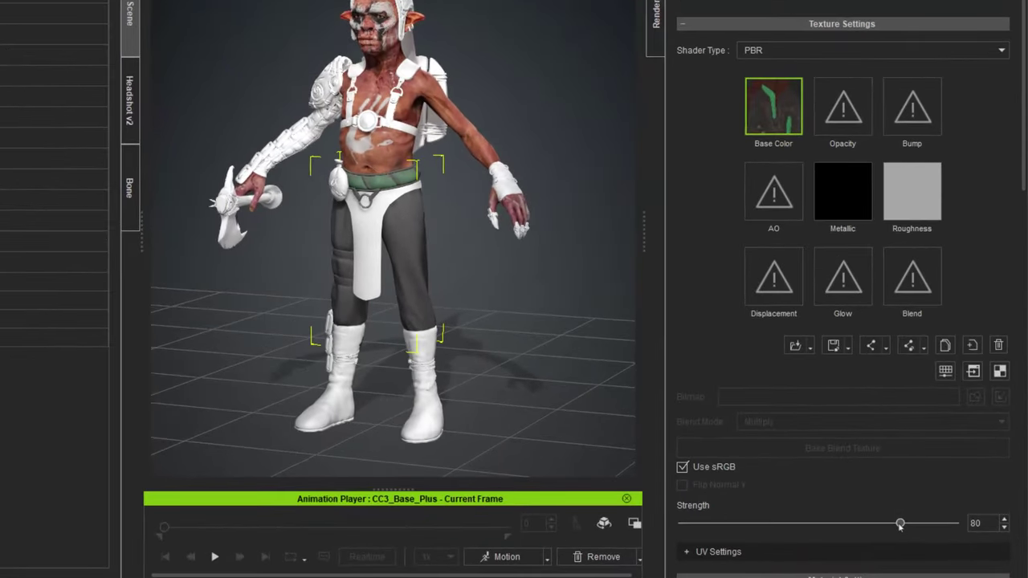
{"action": "left_click_drag", "start_coordinate": [900, 525], "coordinate": [964, 530]}
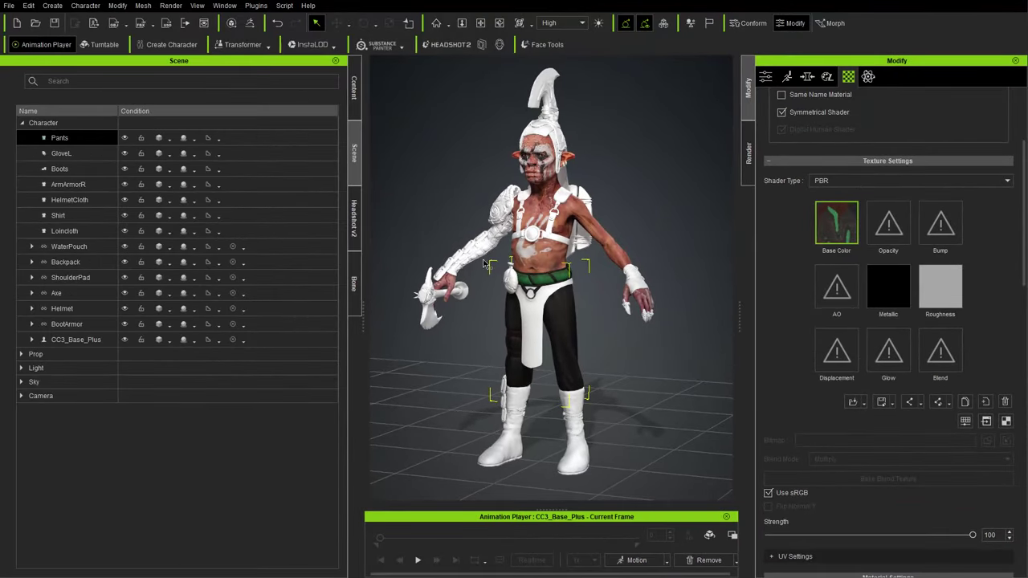
{"action": "right_click_drag", "start_coordinate": [528, 301], "coordinate": [575, 316]}
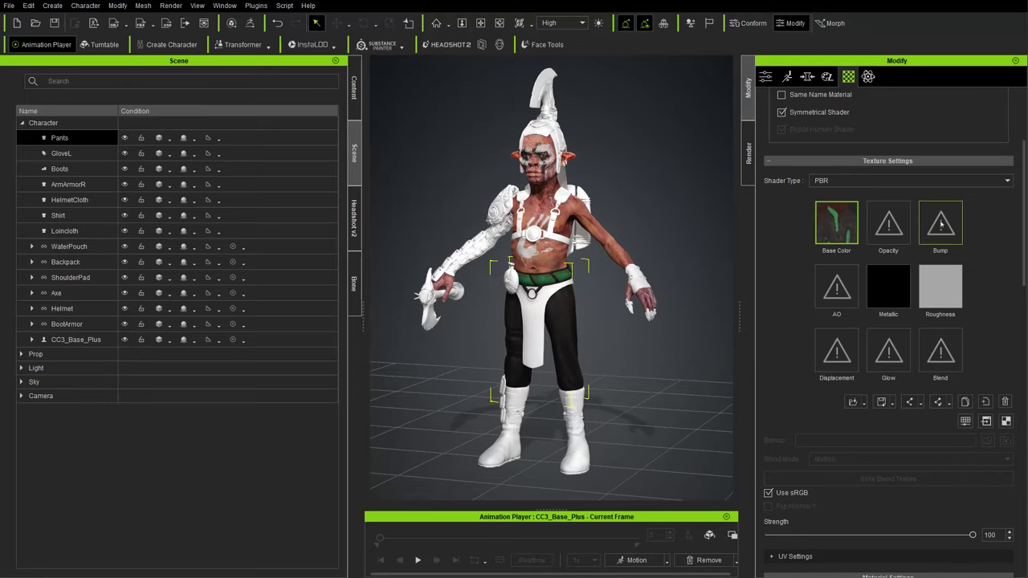
Step: Load Goblin2Gear_low_Pants_Normal.png into the Pants' Bump channel with Normal as the input type
{"action": "double_click", "coordinate": [940, 224]}
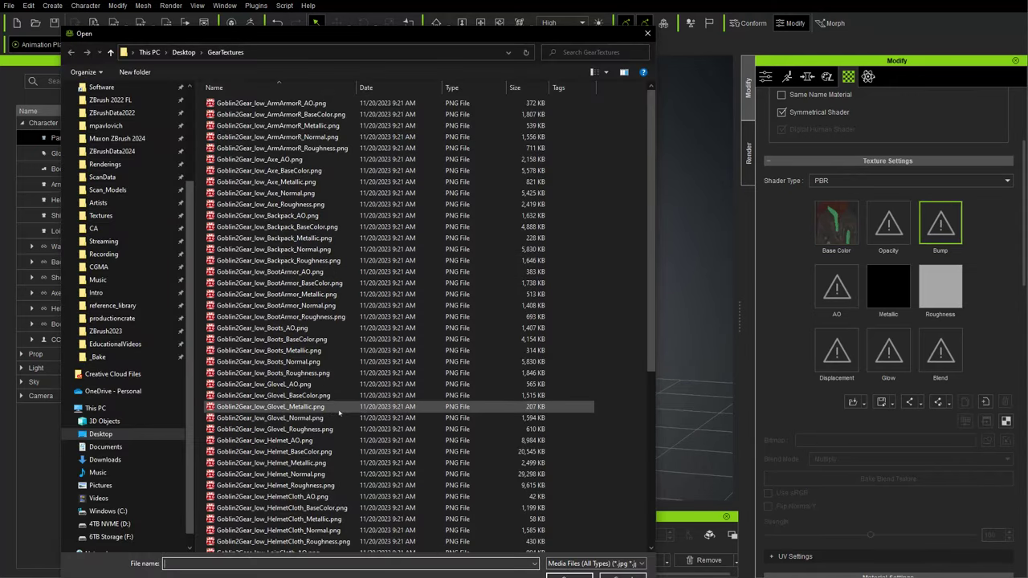
{"action": "scroll", "coordinate": [329, 401], "scroll_direction": "down", "scroll_amount": 6}
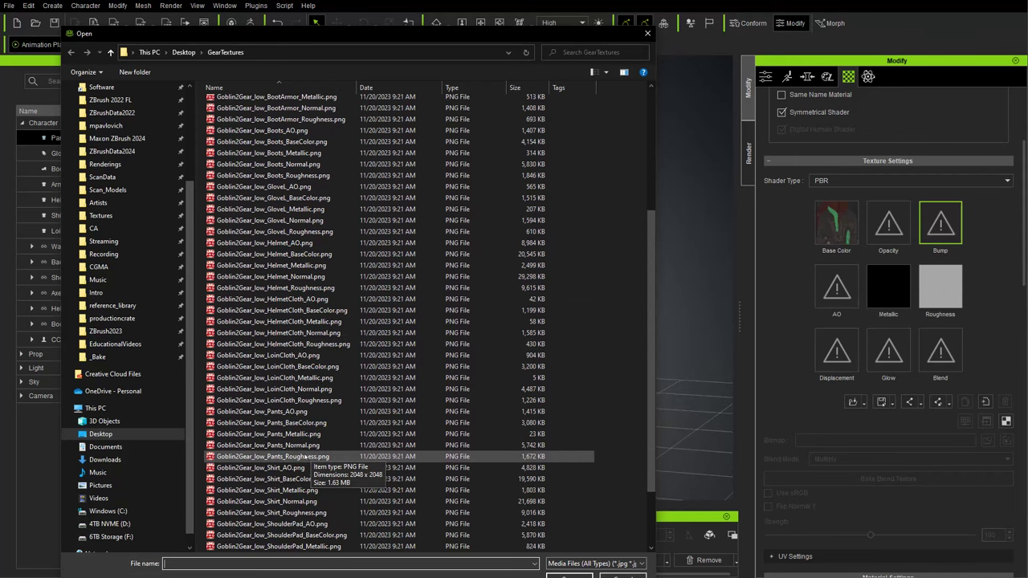
{"action": "double_click", "coordinate": [304, 446]}
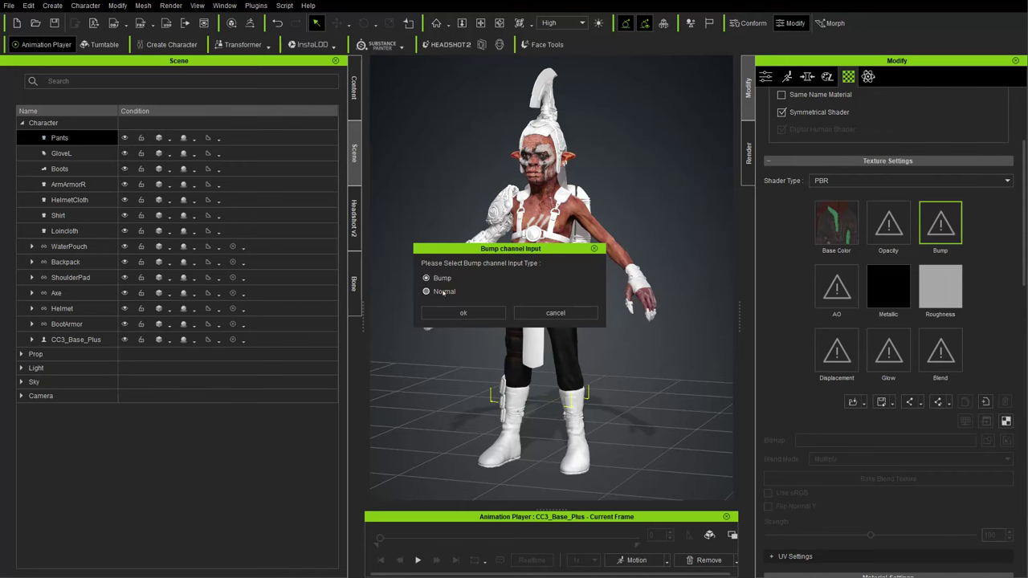
{"action": "left_click", "coordinate": [463, 313]}
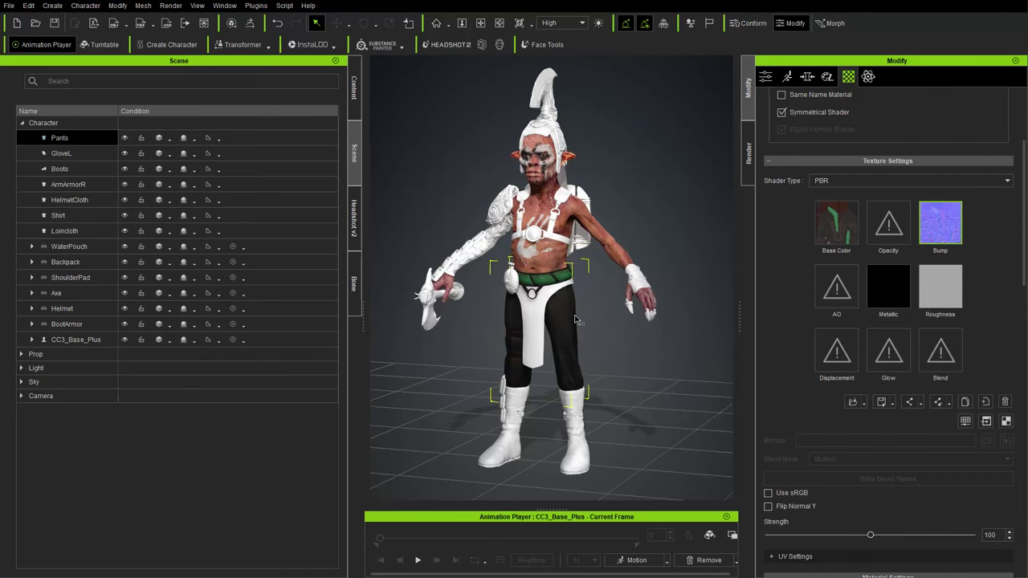
Step: Inspect the relief on the Pants' green belt and enable Flip Normal Y for the Bump channel's normal map
{"action": "scroll", "coordinate": [504, 234], "scroll_direction": "up", "scroll_amount": 4}
{"action": "scroll", "coordinate": [504, 234], "scroll_direction": "up", "scroll_amount": 8}
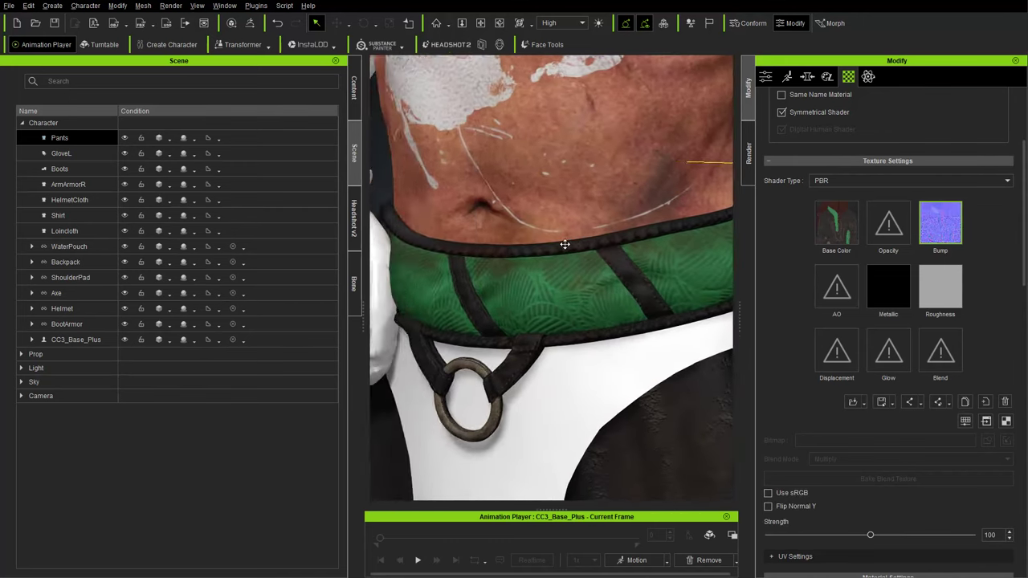
{"action": "scroll", "coordinate": [516, 242], "scroll_direction": "up", "scroll_amount": 3}
{"action": "middle_click_drag", "start_coordinate": [477, 239], "coordinate": [561, 234]}
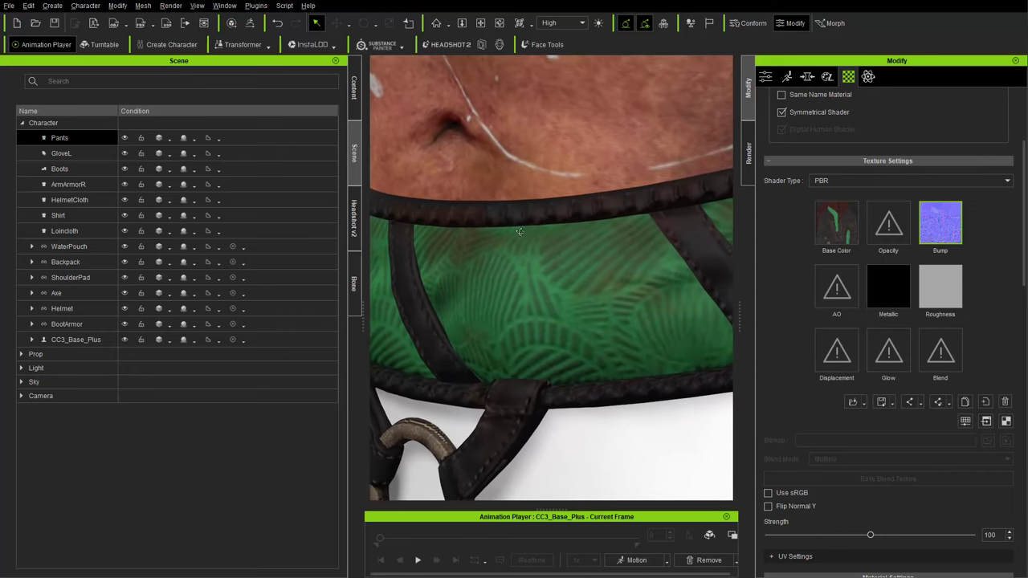
{"action": "scroll", "coordinate": [561, 234], "scroll_direction": "down", "scroll_amount": 2}
{"action": "scroll", "coordinate": [560, 234], "scroll_direction": "up", "scroll_amount": 2}
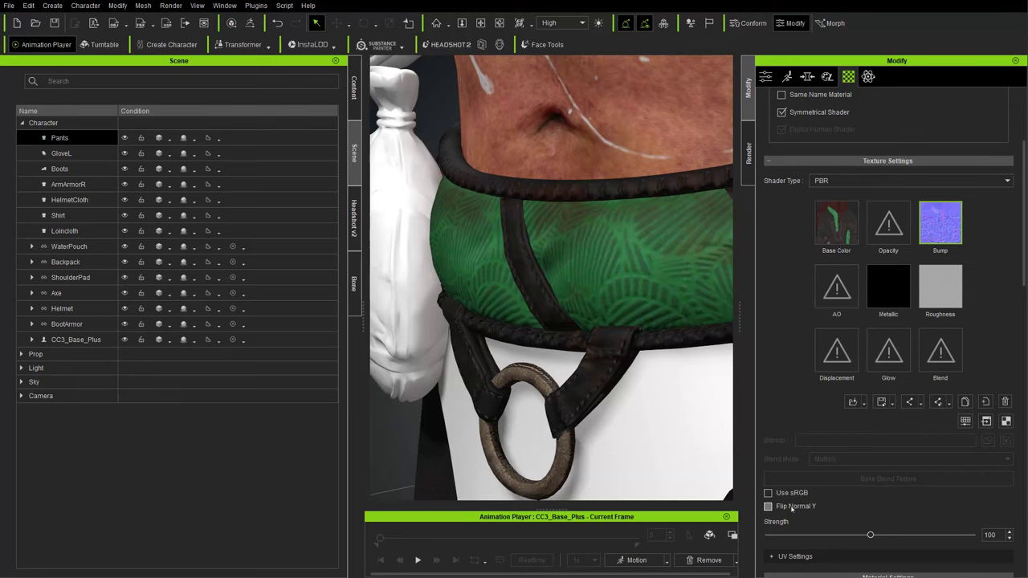
{"action": "left_click", "coordinate": [836, 223]}
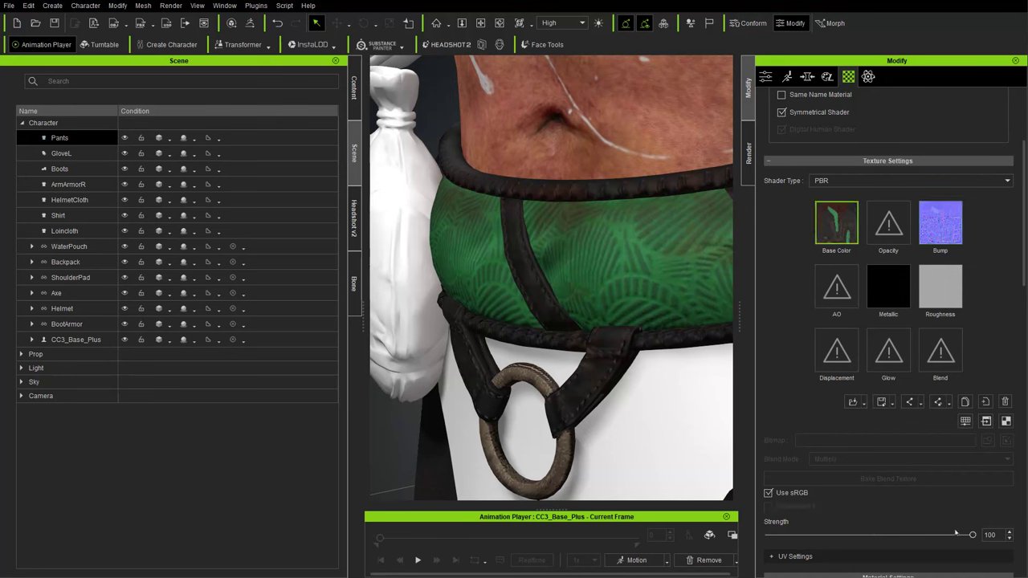
{"action": "left_click", "coordinate": [938, 232]}
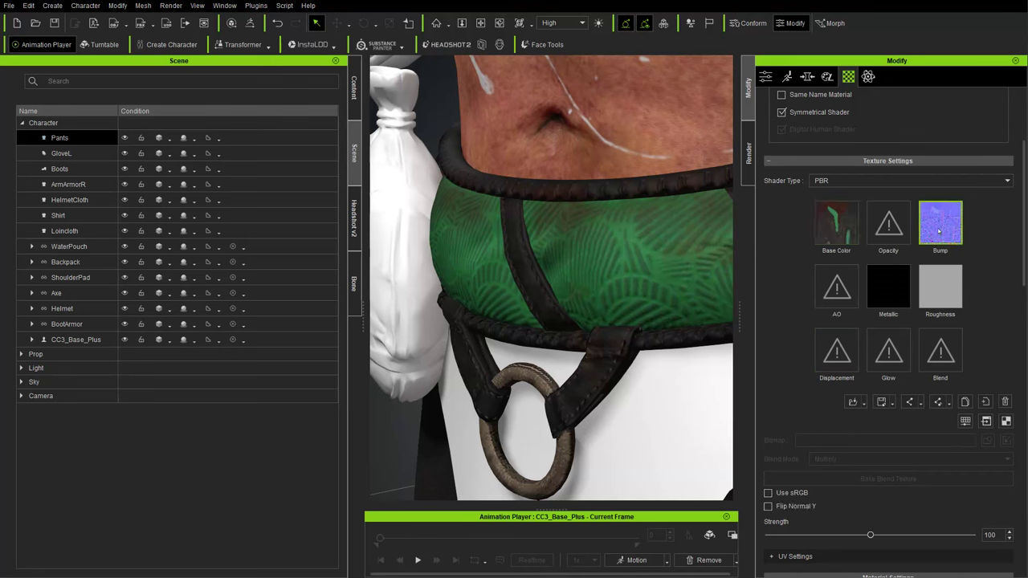
{"action": "left_click", "coordinate": [802, 507]}
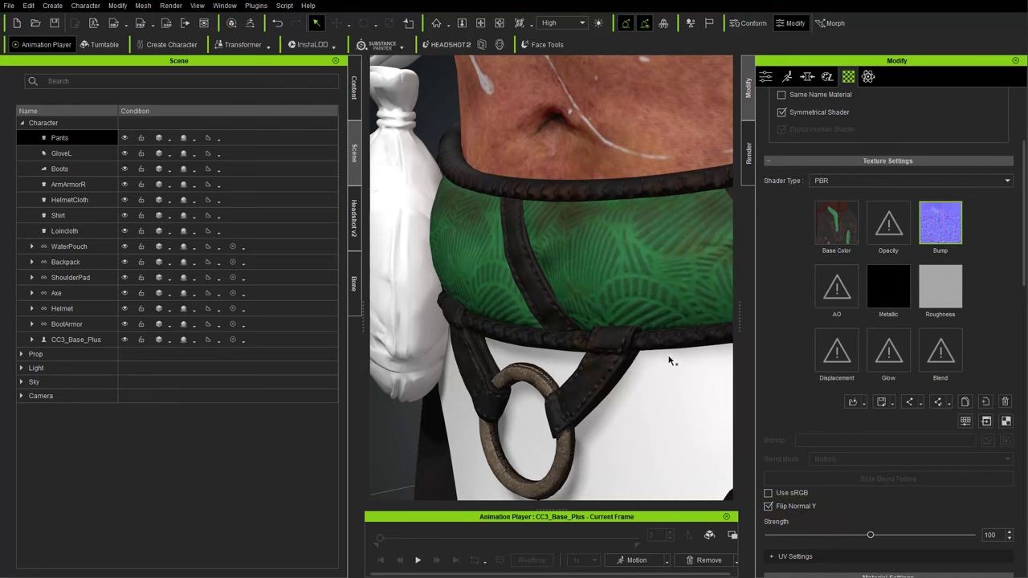
{"action": "scroll", "coordinate": [663, 361], "scroll_direction": "down", "scroll_amount": 6}
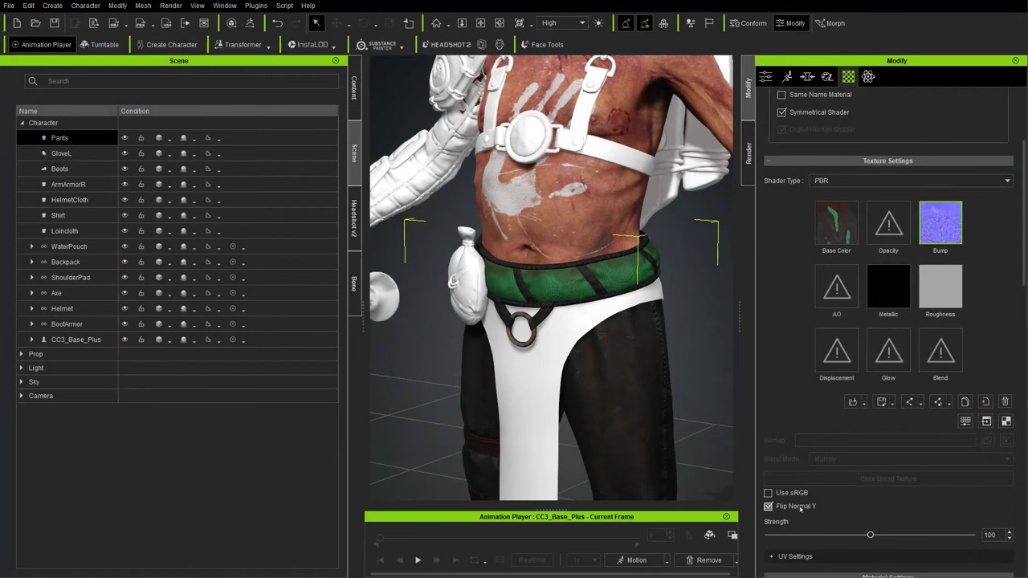
{"action": "right_click_drag", "start_coordinate": [569, 210], "coordinate": [615, 346], "text": "alt"}
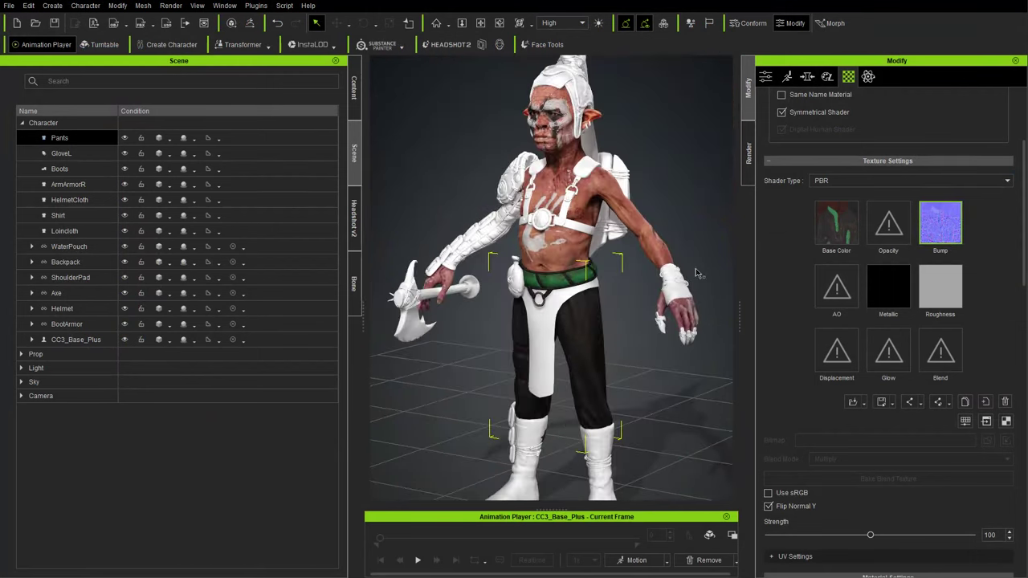
Step: Load Goblin2Gear_low_Pants_AO.png into the Pants' AO channel and Goblin2Gear_low_Pants_Metallic.png into the Metallic channel
{"action": "double_click", "coordinate": [837, 286]}
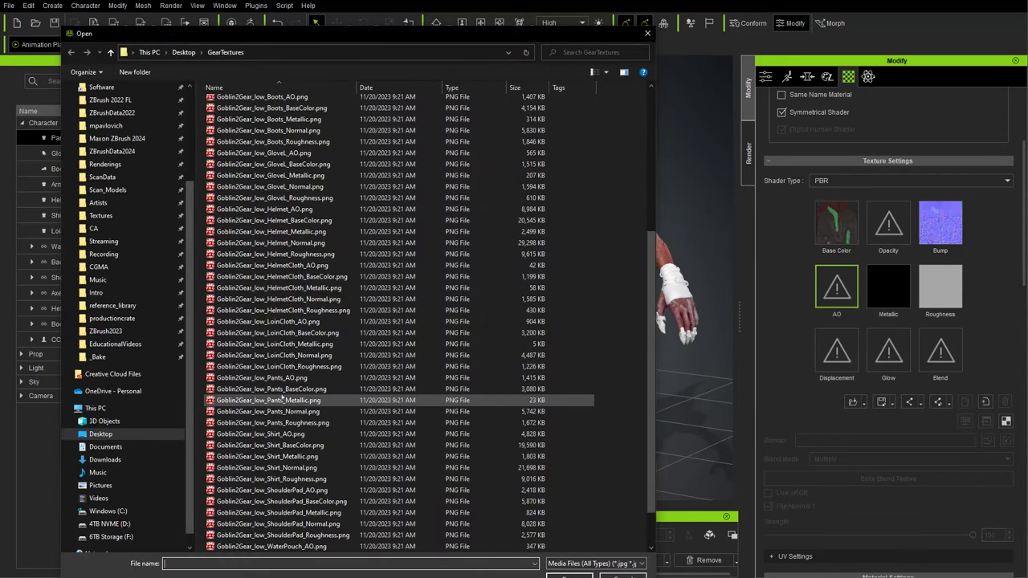
{"action": "double_click", "coordinate": [277, 378]}
{"action": "double_click", "coordinate": [879, 290]}
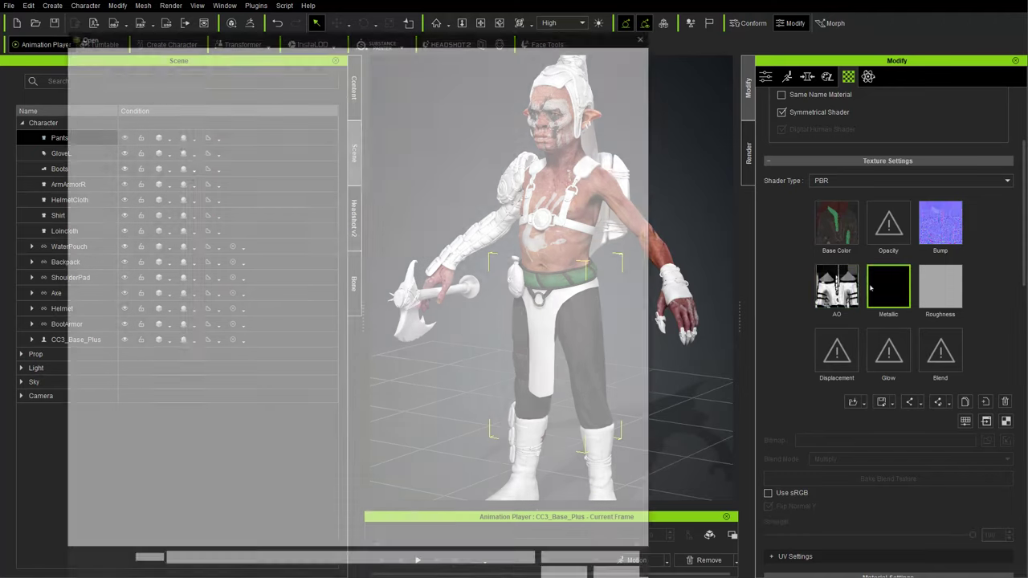
{"action": "scroll", "coordinate": [358, 374], "scroll_direction": "down", "scroll_amount": 5}
{"action": "double_click", "coordinate": [323, 467]}
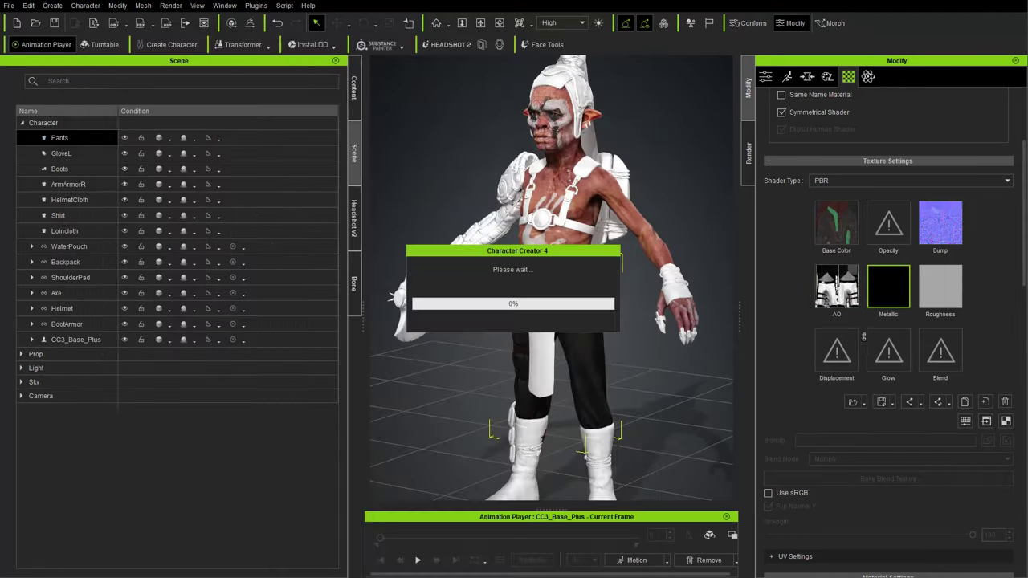
Step: Load Goblin2Gear_low_Pants_Roughness.png into the Pants' Roughness channel and check the textured pants on the character
{"action": "double_click", "coordinate": [940, 287]}
{"action": "scroll", "coordinate": [273, 416], "scroll_direction": "down", "scroll_amount": 3}
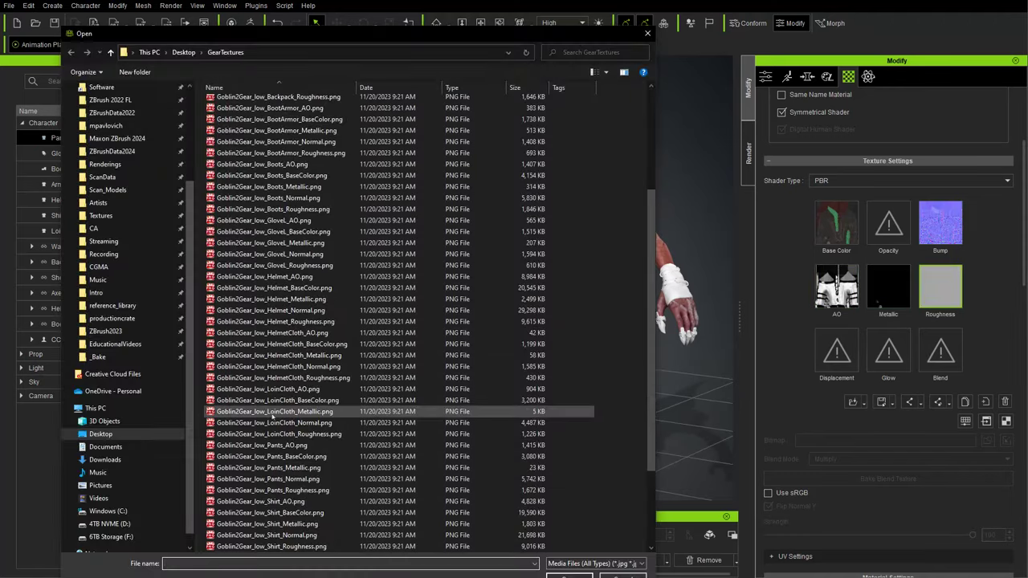
{"action": "double_click", "coordinate": [273, 490]}
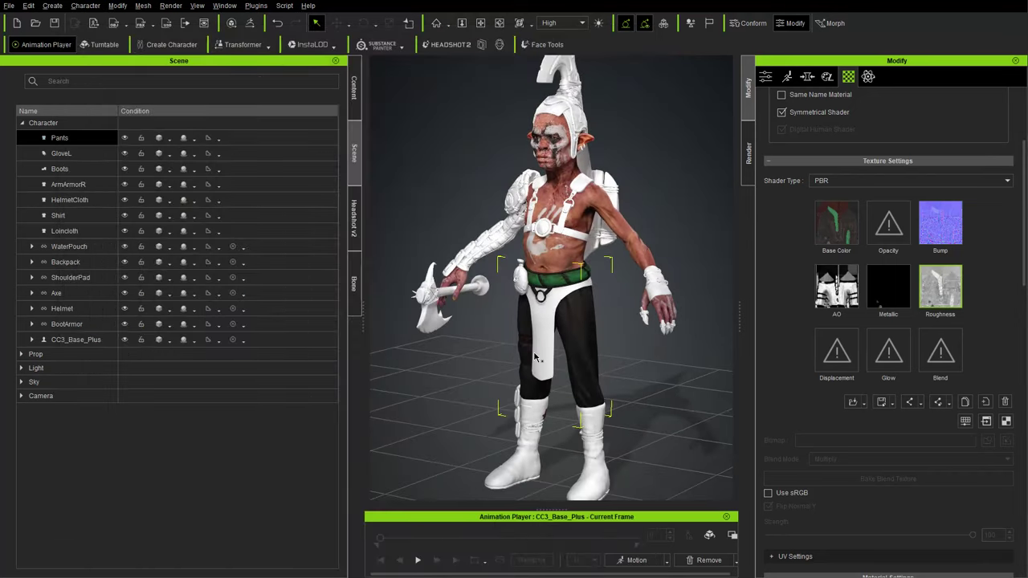
{"action": "right_click_drag", "start_coordinate": [534, 356], "coordinate": [508, 278]}
{"action": "right_click_drag", "start_coordinate": [583, 359], "coordinate": [642, 332]}
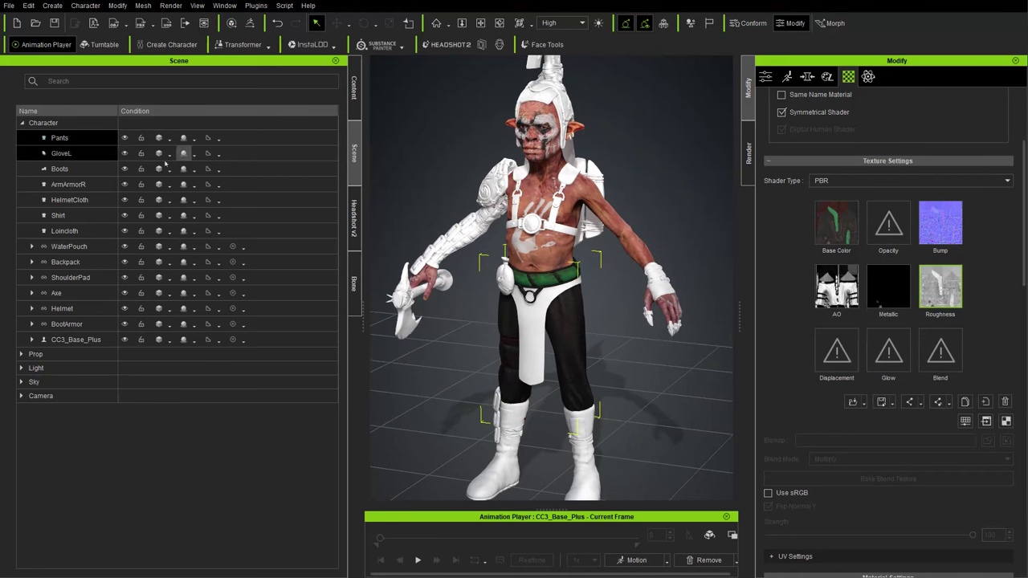
Step: Change the shader type of GloveL to PBR
{"action": "left_click", "coordinate": [71, 153]}
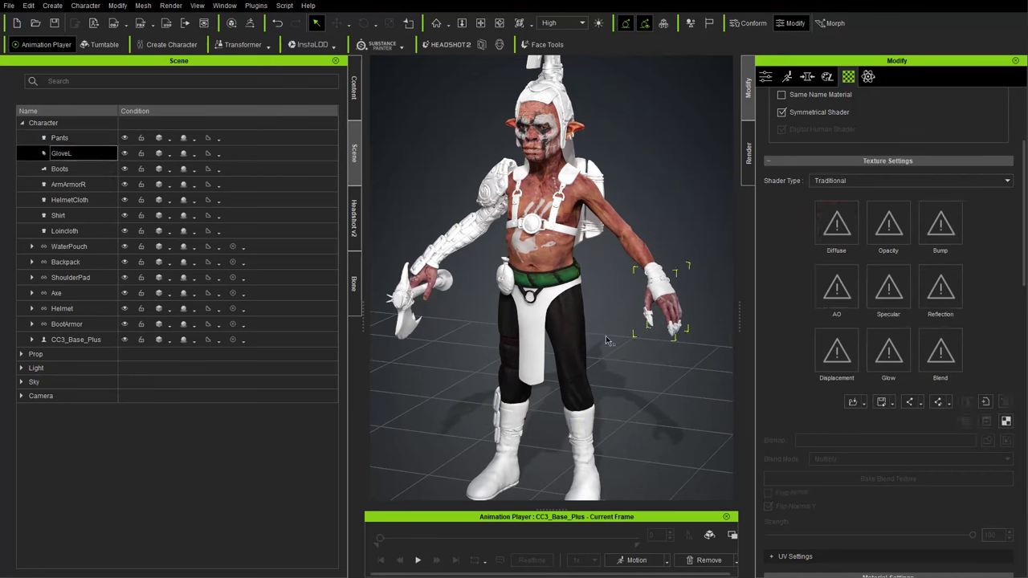
{"action": "left_click", "coordinate": [835, 181]}
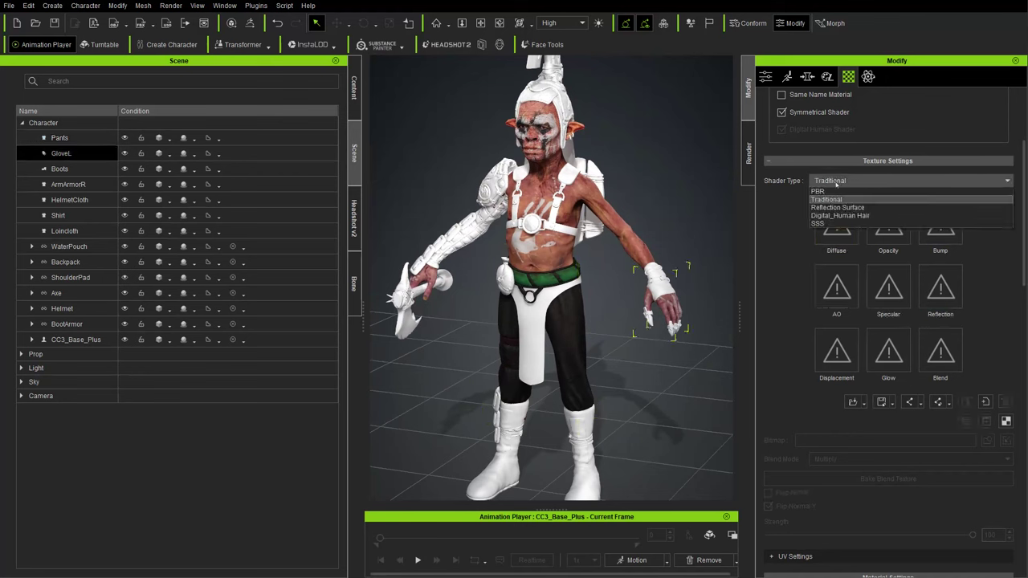
{"action": "left_click", "coordinate": [817, 192]}
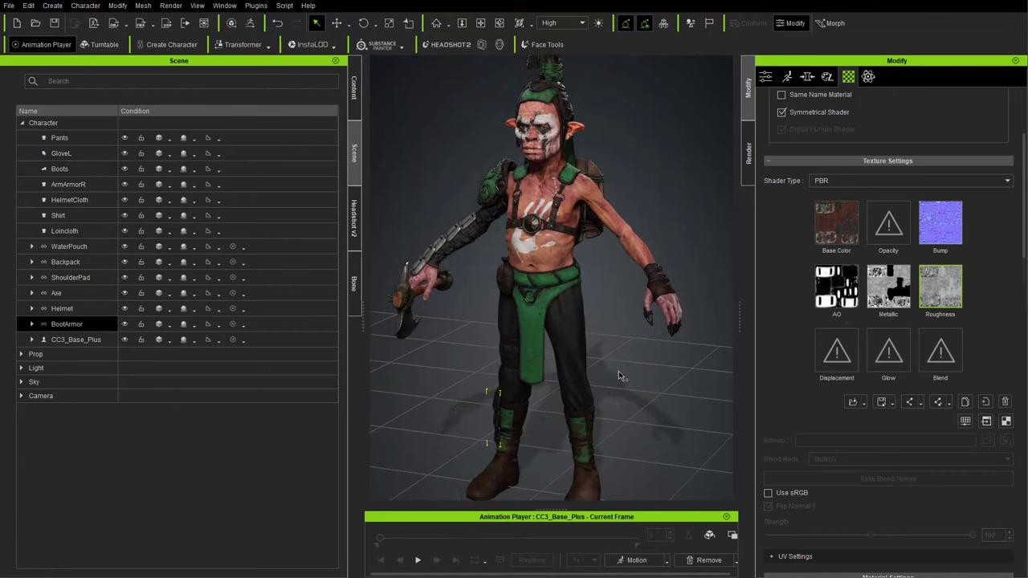
Step: Examine the fully textured character from behind, focusing on how the pants, backpack and boots fit together
{"action": "right_click_drag", "start_coordinate": [658, 359], "coordinate": [313, 335]}
{"action": "right_click_drag", "start_coordinate": [594, 358], "coordinate": [335, 357]}
{"action": "middle_click_drag", "start_coordinate": [446, 353], "coordinate": [516, 360]}
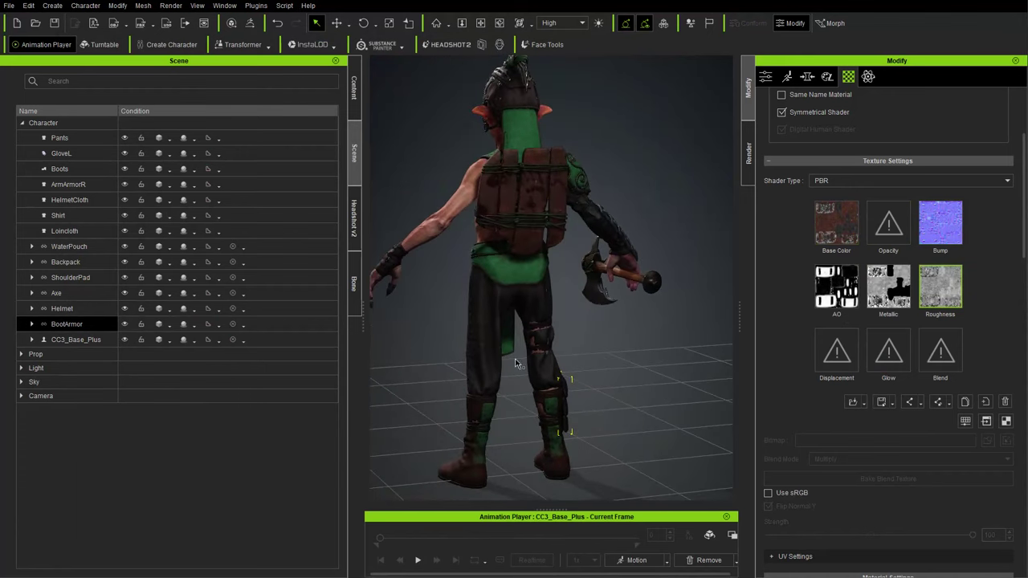
{"action": "scroll", "coordinate": [522, 363], "scroll_direction": "up", "scroll_amount": 3}
{"action": "middle_click_drag", "start_coordinate": [506, 296], "coordinate": [536, 265]}
{"action": "mouse_move", "coordinate": [558, 308]}
{"action": "right_mouse_down"}
{"action": "mouse_move", "coordinate": [424, 306]}
{"action": "mouse_move", "coordinate": [545, 307]}
{"action": "right_mouse_up"}
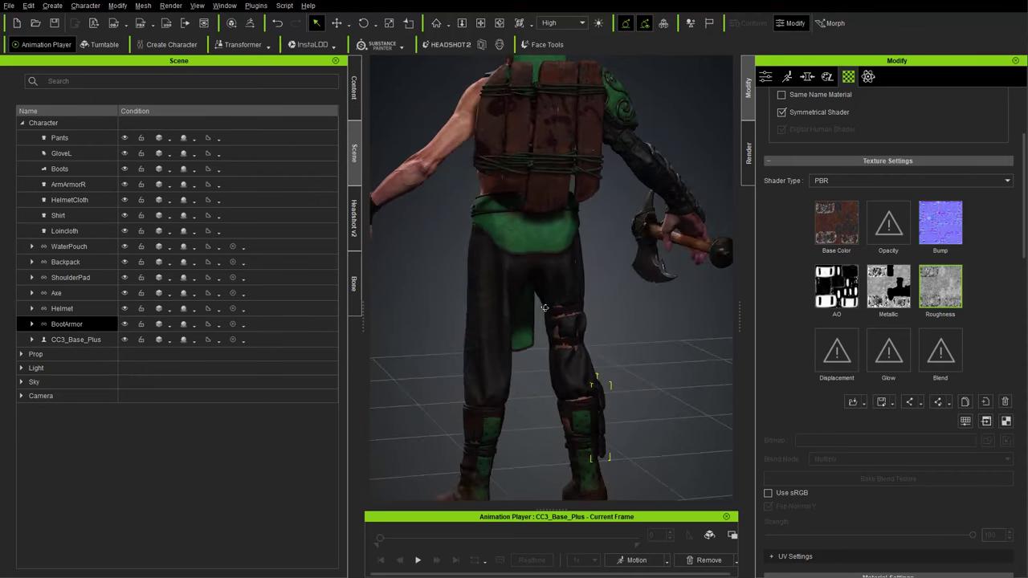
{"action": "right_click_drag", "start_coordinate": [608, 436], "coordinate": [626, 362]}
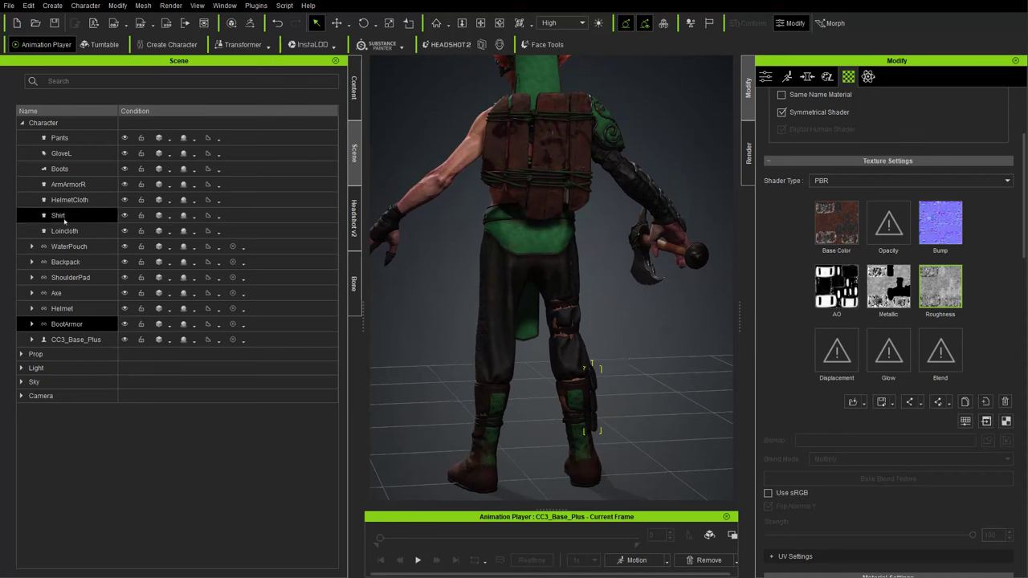
Step: Select the Pants and bring up their Cloth modification options
{"action": "left_click", "coordinate": [61, 138]}
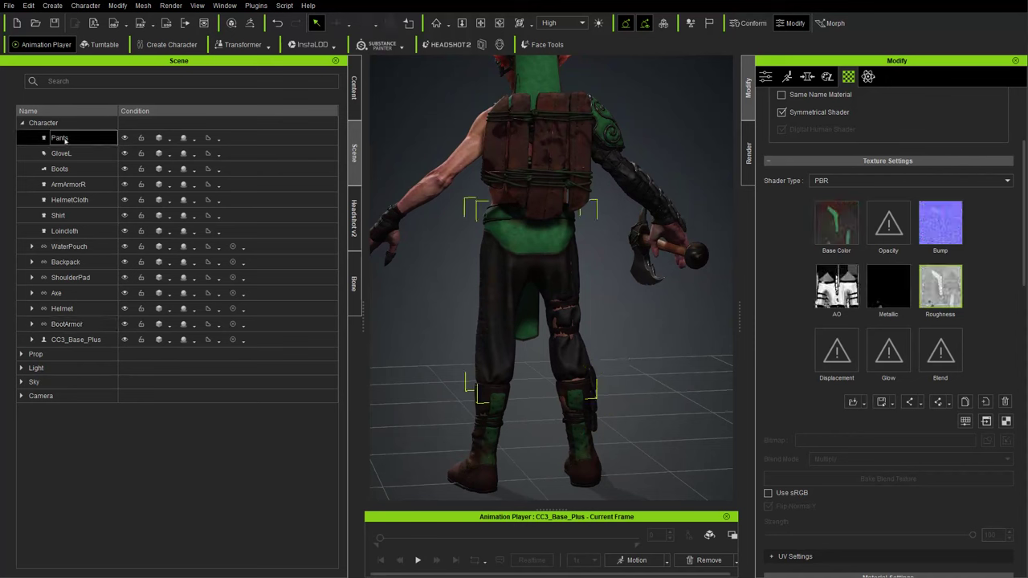
{"action": "left_click", "coordinate": [766, 76]}
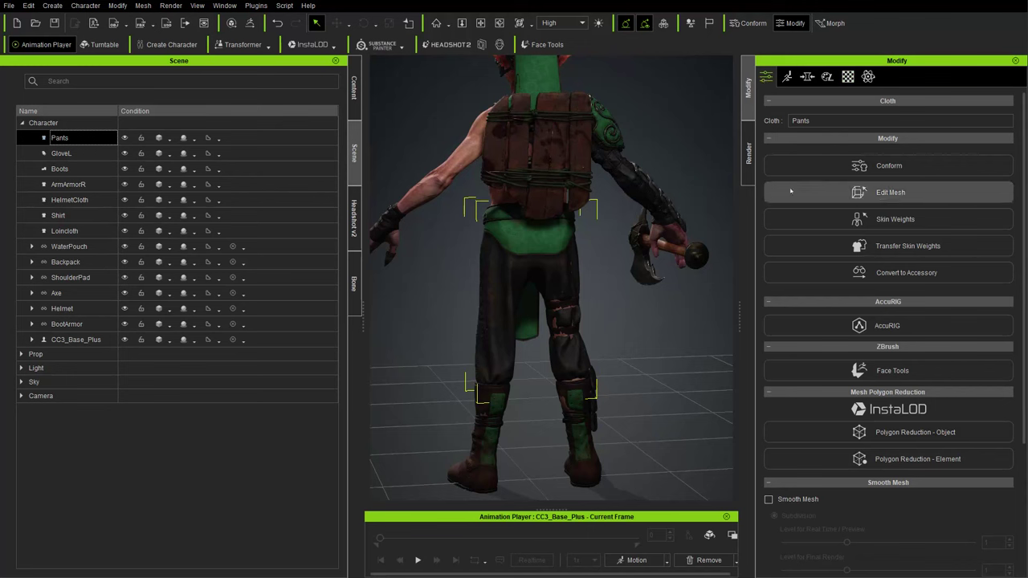
Step: Open the Conform settings for the Pants and calculate collision against the body
{"action": "scroll", "coordinate": [816, 434], "scroll_direction": "down", "scroll_amount": 5}
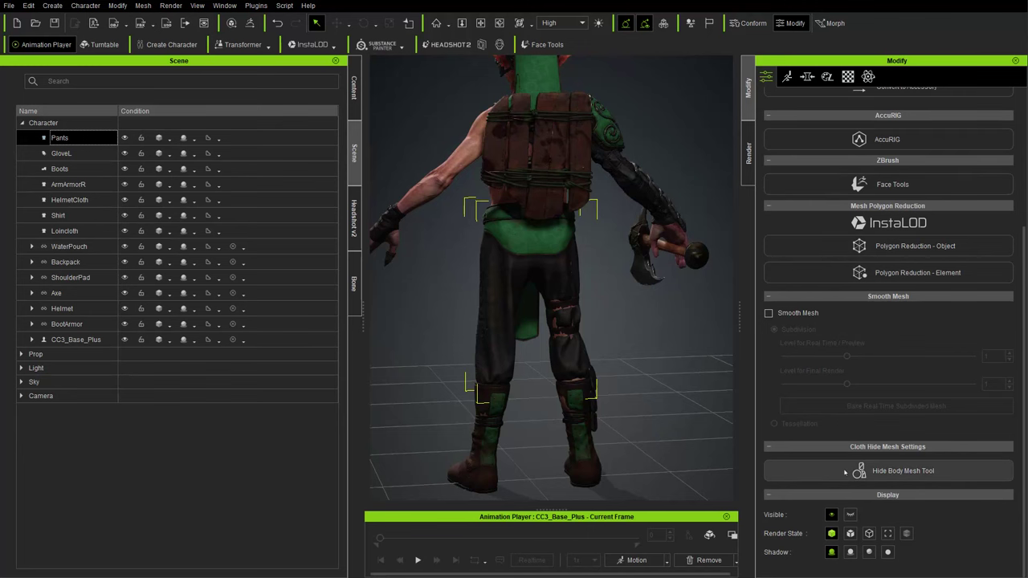
{"action": "scroll", "coordinate": [844, 472], "scroll_direction": "up", "scroll_amount": 5}
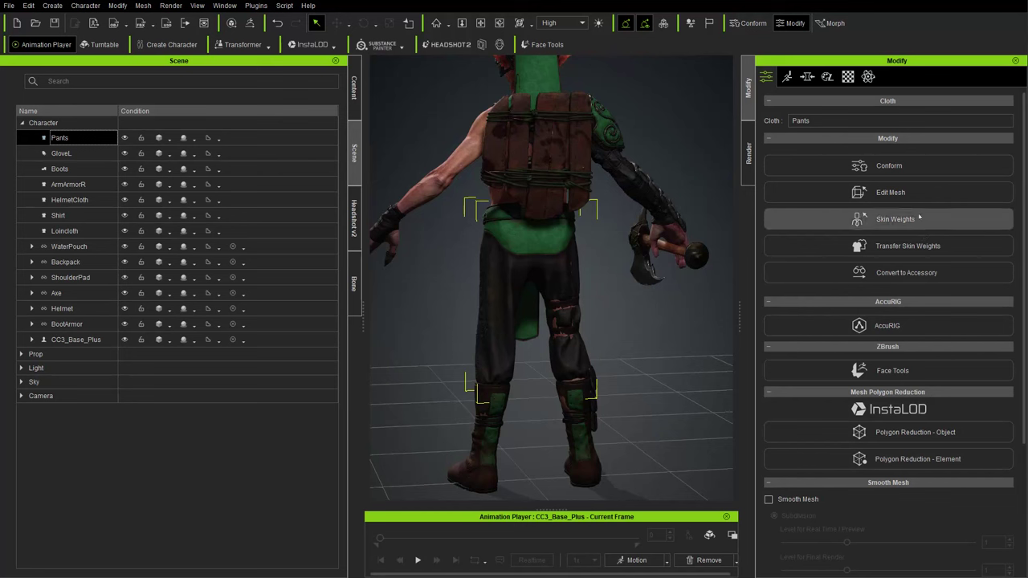
{"action": "left_click", "coordinate": [897, 166]}
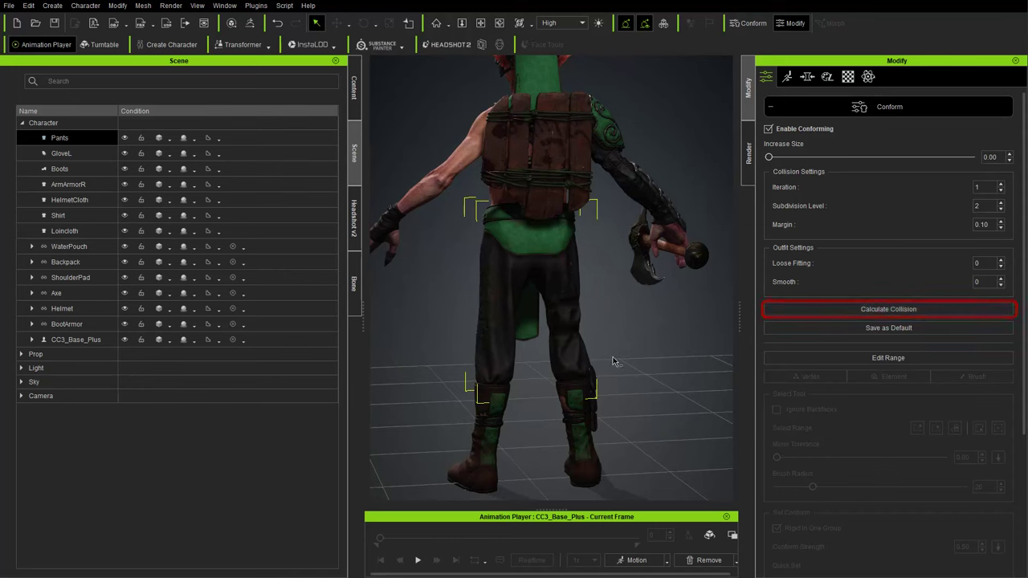
{"action": "right_click_drag", "start_coordinate": [615, 361], "coordinate": [933, 345]}
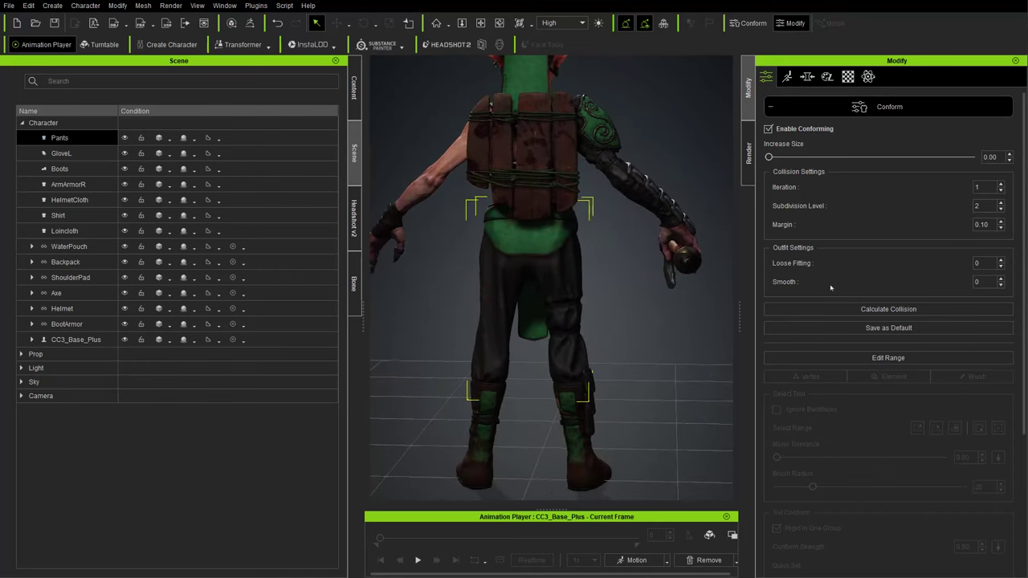
Step: Open the Cloth Layer Settings for the Pants and look through the current outfit list
{"action": "scroll", "coordinate": [851, 322], "scroll_direction": "down", "scroll_amount": 3}
{"action": "scroll", "coordinate": [851, 322], "scroll_direction": "down", "scroll_amount": 3}
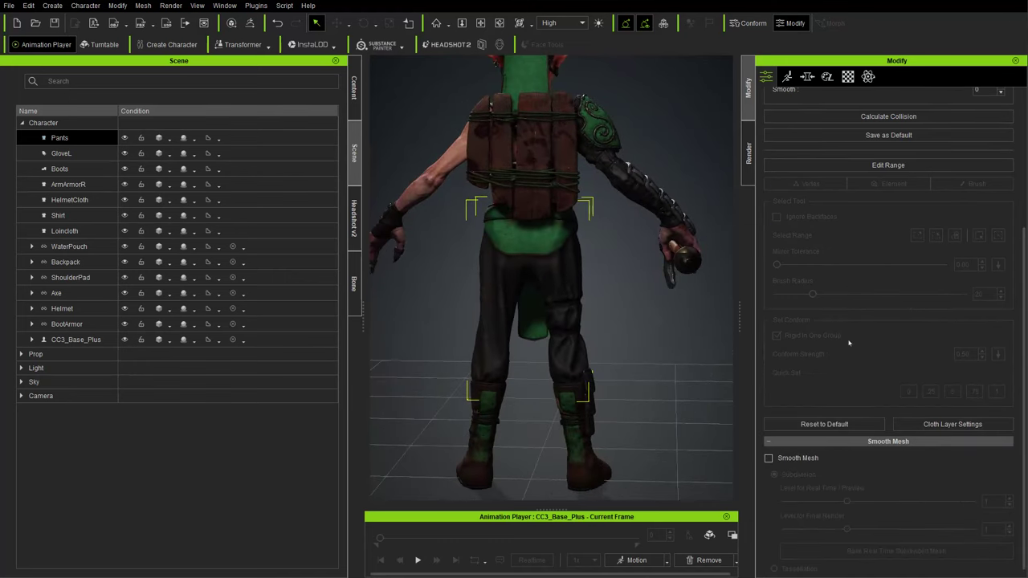
{"action": "left_click", "coordinate": [935, 425]}
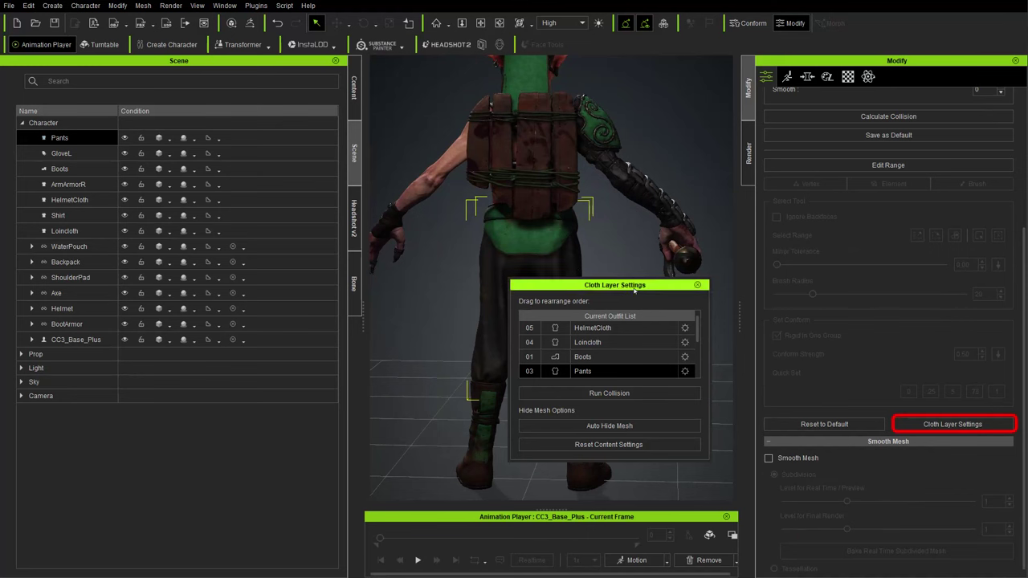
{"action": "left_click_drag", "start_coordinate": [634, 290], "coordinate": [485, 276]}
{"action": "scroll", "coordinate": [458, 329], "scroll_direction": "down", "scroll_amount": 1}
{"action": "scroll", "coordinate": [458, 329], "scroll_direction": "up", "scroll_amount": 1}
{"action": "scroll", "coordinate": [453, 339], "scroll_direction": "down", "scroll_amount": 1}
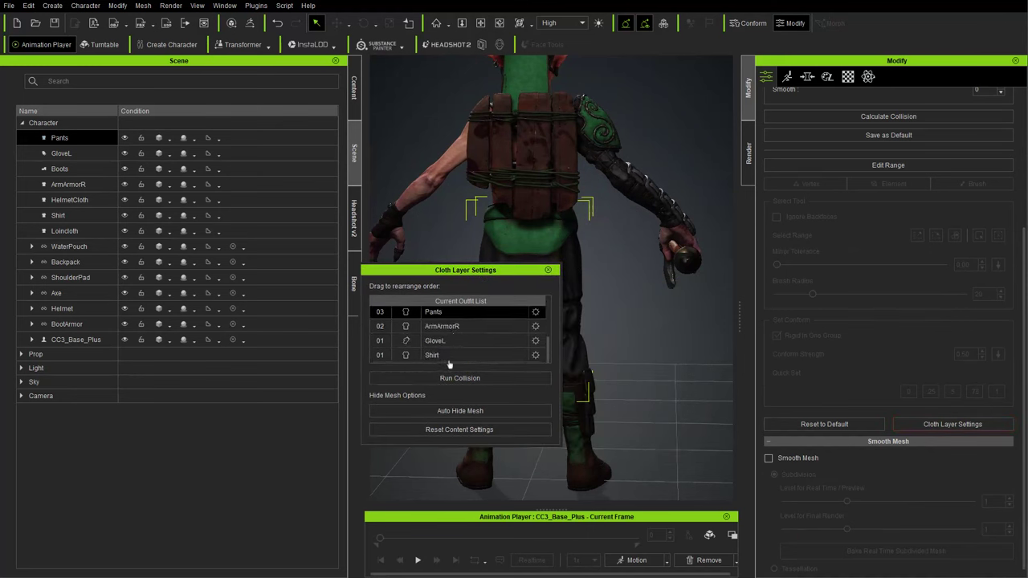
Step: Compare the layer order of Shirt, GloveL and the other outfit pieces with how they sit on the character
{"action": "left_click", "coordinate": [472, 356]}
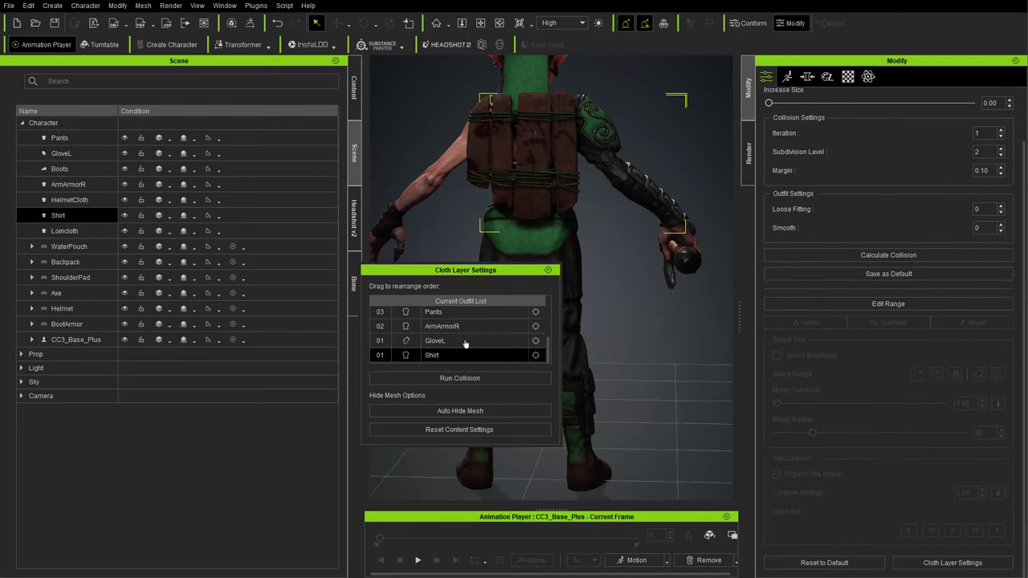
{"action": "left_click", "coordinate": [458, 343]}
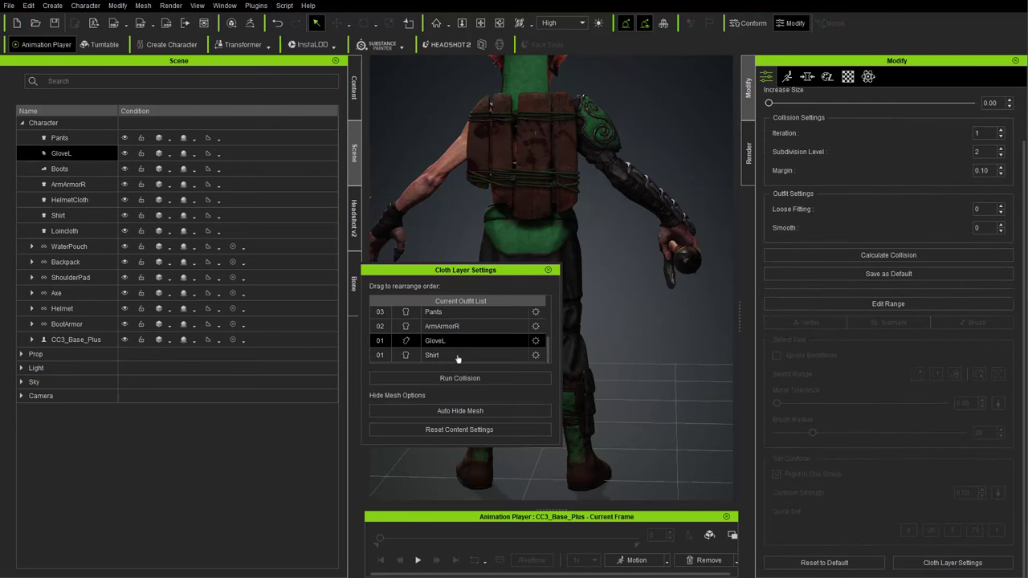
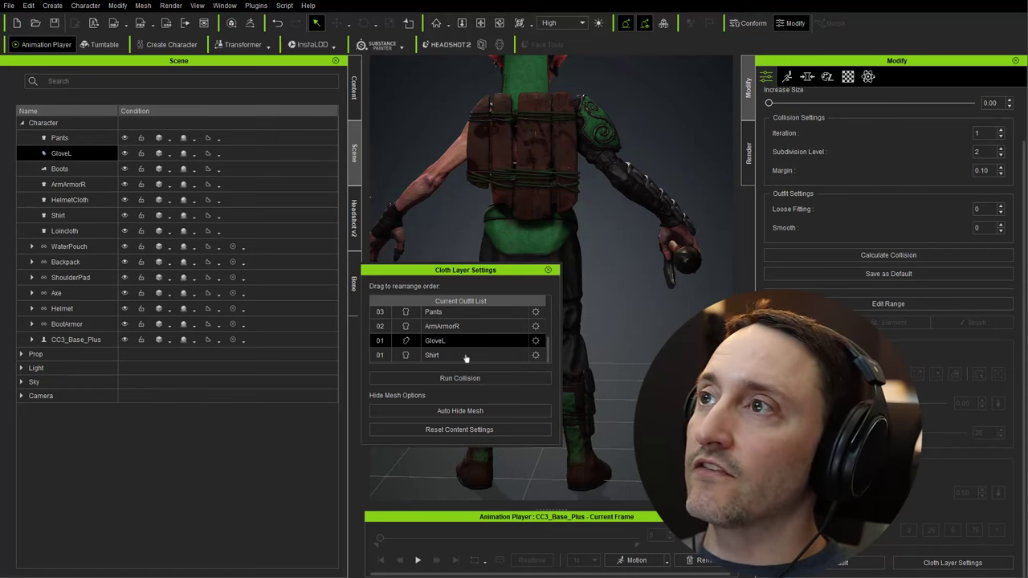
{"action": "scroll", "coordinate": [466, 358], "scroll_direction": "up", "scroll_amount": 2}
{"action": "scroll", "coordinate": [472, 334], "scroll_direction": "down", "scroll_amount": 2}
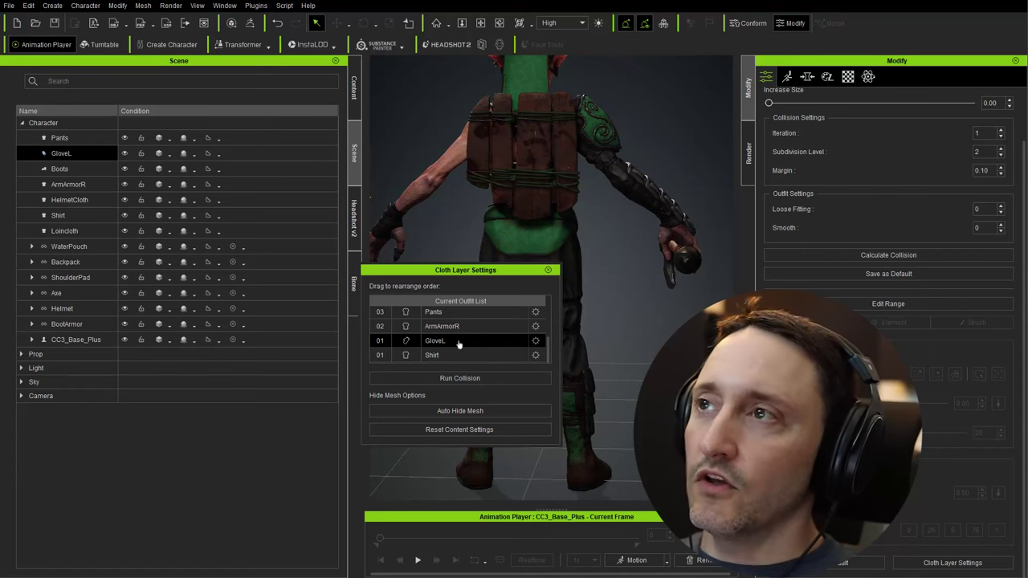
{"action": "scroll", "coordinate": [450, 333], "scroll_direction": "up", "scroll_amount": 2}
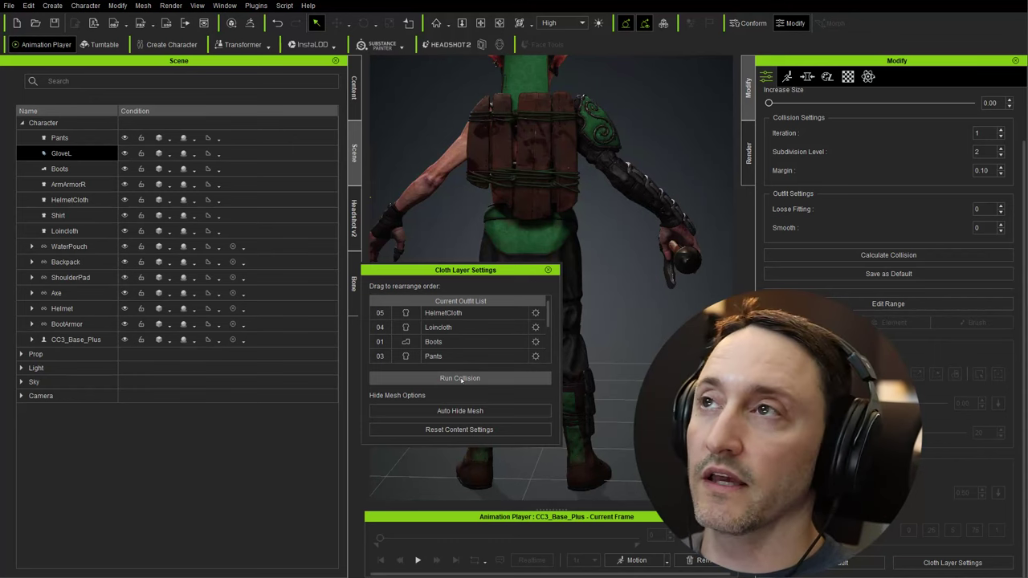
{"action": "right_click_drag", "start_coordinate": [467, 236], "coordinate": [625, 236]}
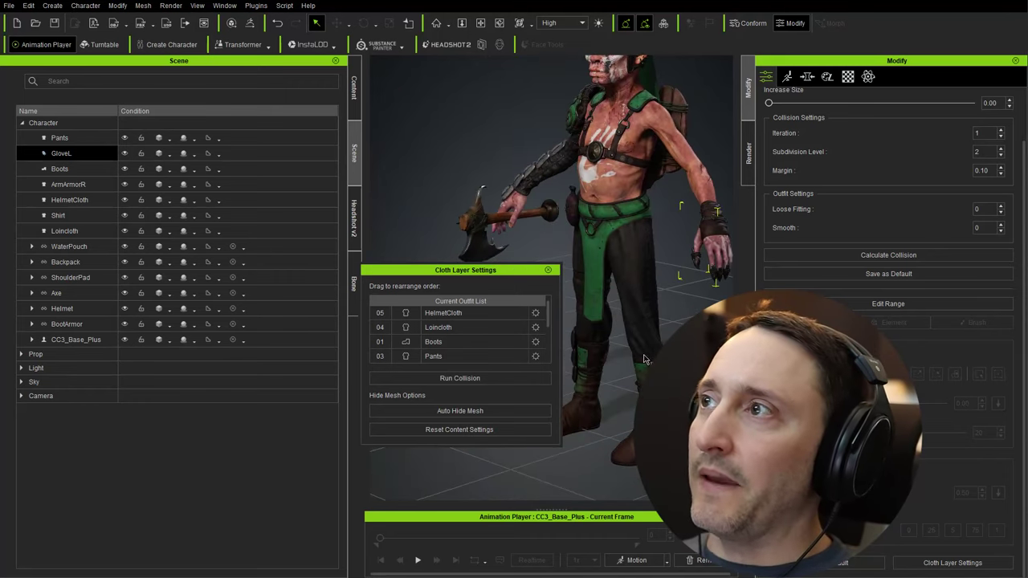
{"action": "right_click_drag", "start_coordinate": [644, 359], "coordinate": [560, 196]}
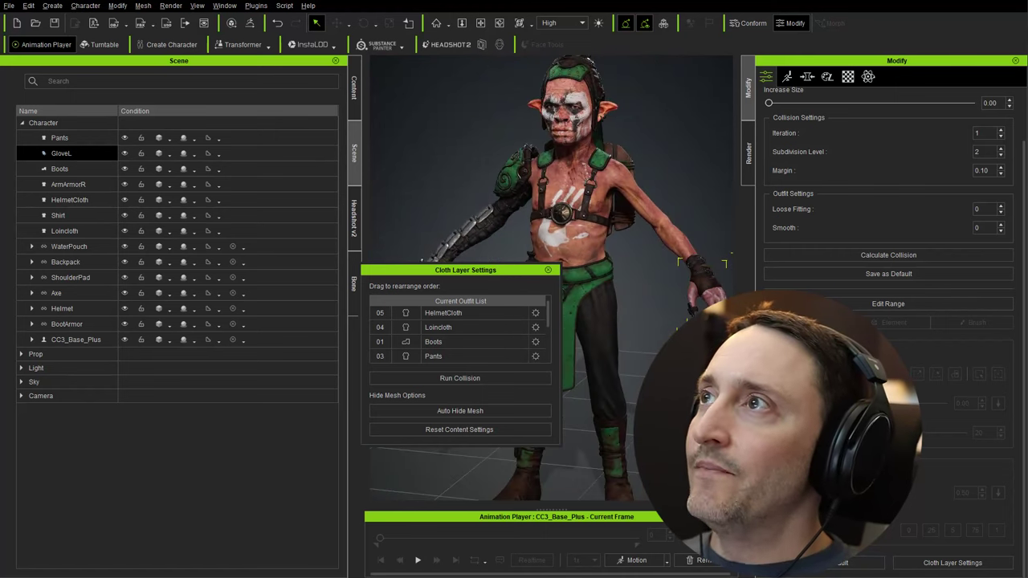
{"action": "right_click_drag", "start_coordinate": [630, 225], "coordinate": [604, 243]}
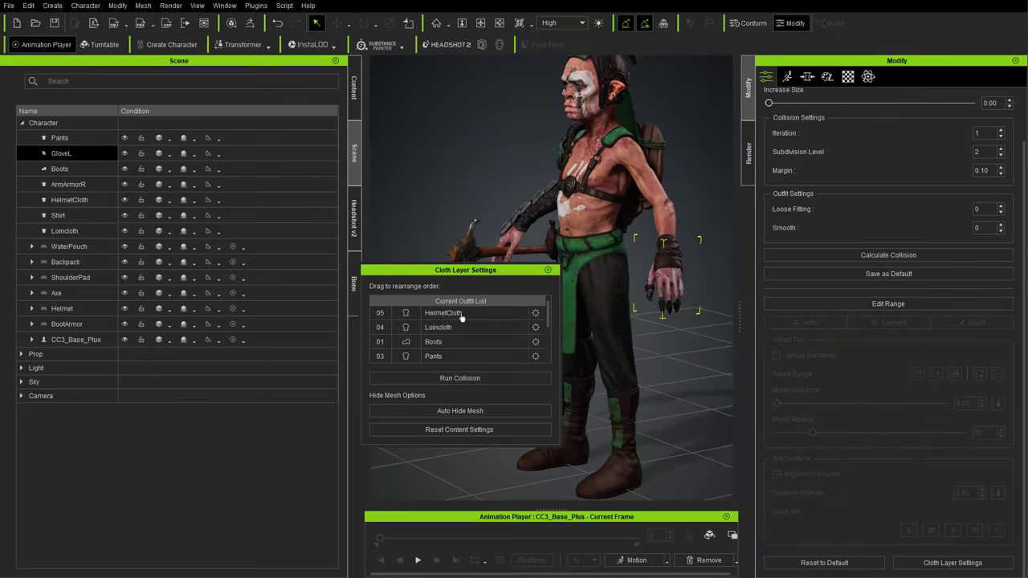
Step: View the available collision order values for the Shirt layer and leave without changing them
{"action": "scroll", "coordinate": [494, 352], "scroll_direction": "down", "scroll_amount": 1}
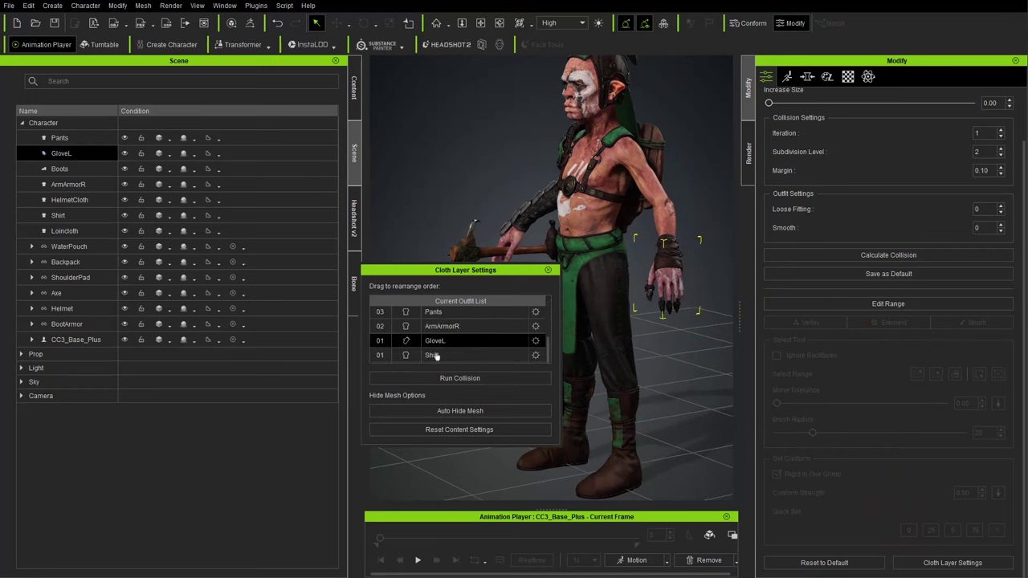
{"action": "left_click", "coordinate": [465, 355]}
{"action": "left_click", "coordinate": [535, 355]}
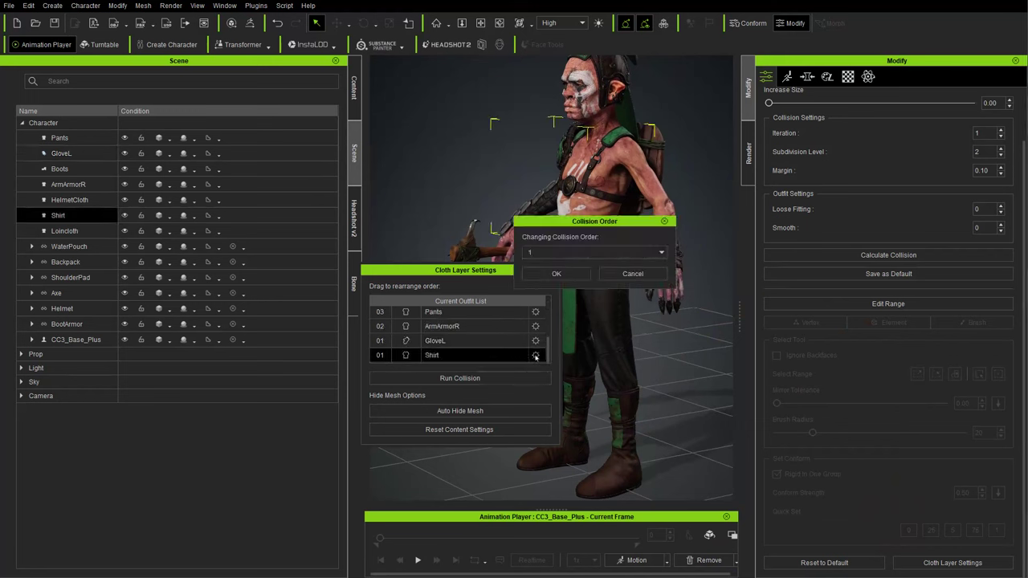
{"action": "left_click", "coordinate": [661, 253]}
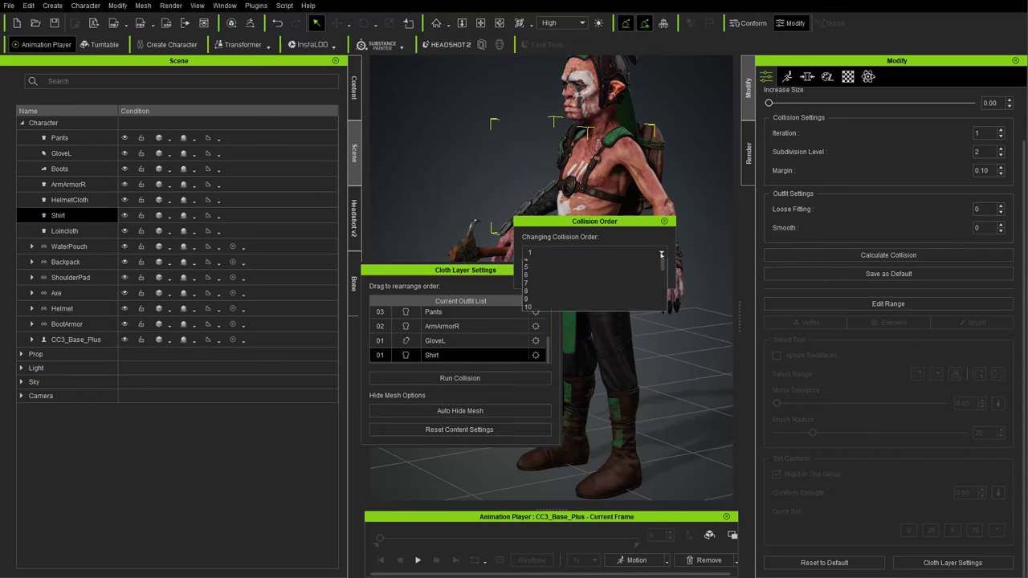
{"action": "left_click", "coordinate": [661, 253]}
{"action": "left_click", "coordinate": [631, 274]}
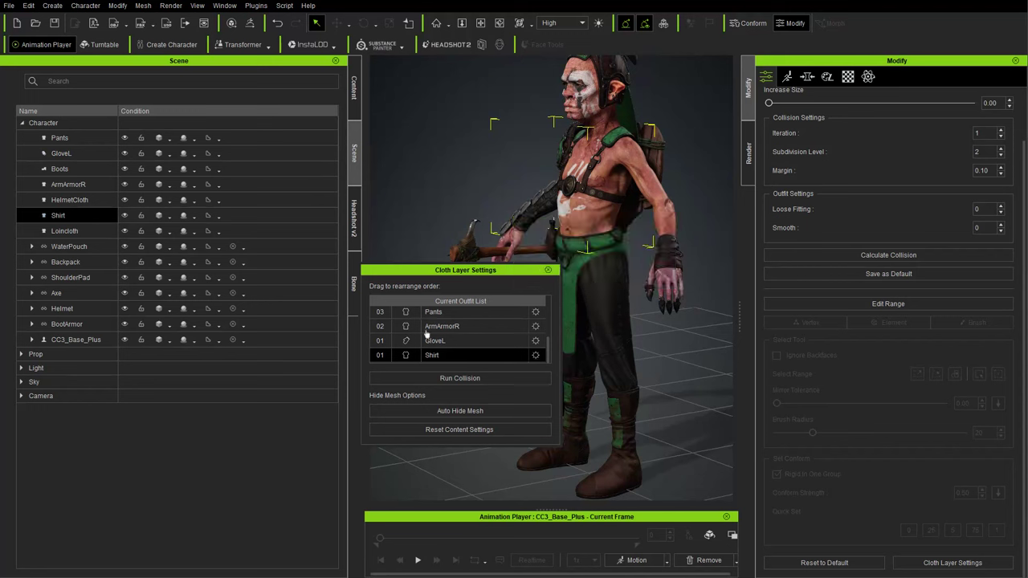
Step: Run collision across the outfit layers and check the clothing from behind
{"action": "mouse_move", "coordinate": [380, 355]}
{"action": "left_mouse_down"}
{"action": "mouse_move", "coordinate": [380, 337]}
{"action": "mouse_move", "coordinate": [380, 356]}
{"action": "left_mouse_up"}
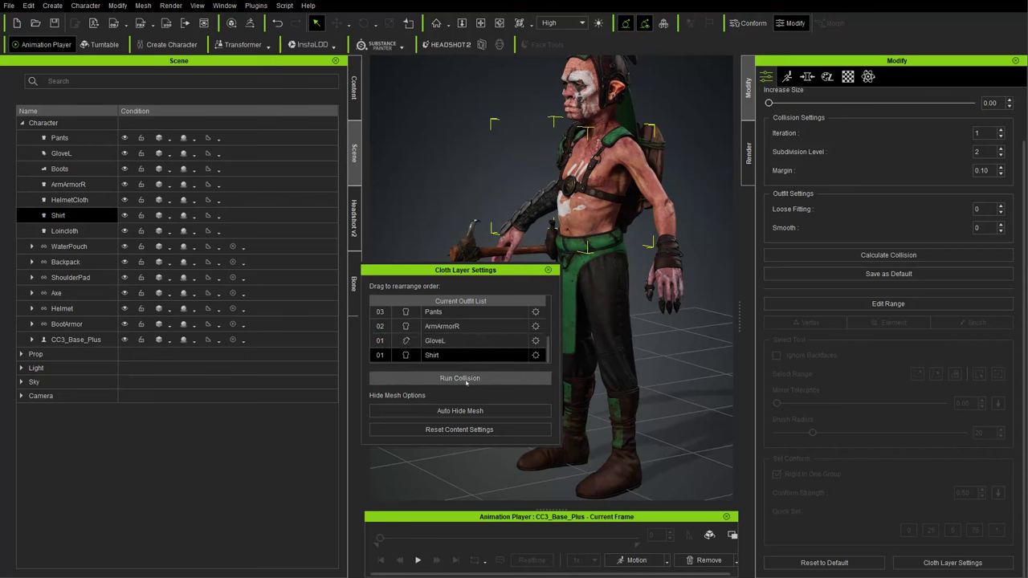
{"action": "left_click", "coordinate": [466, 379]}
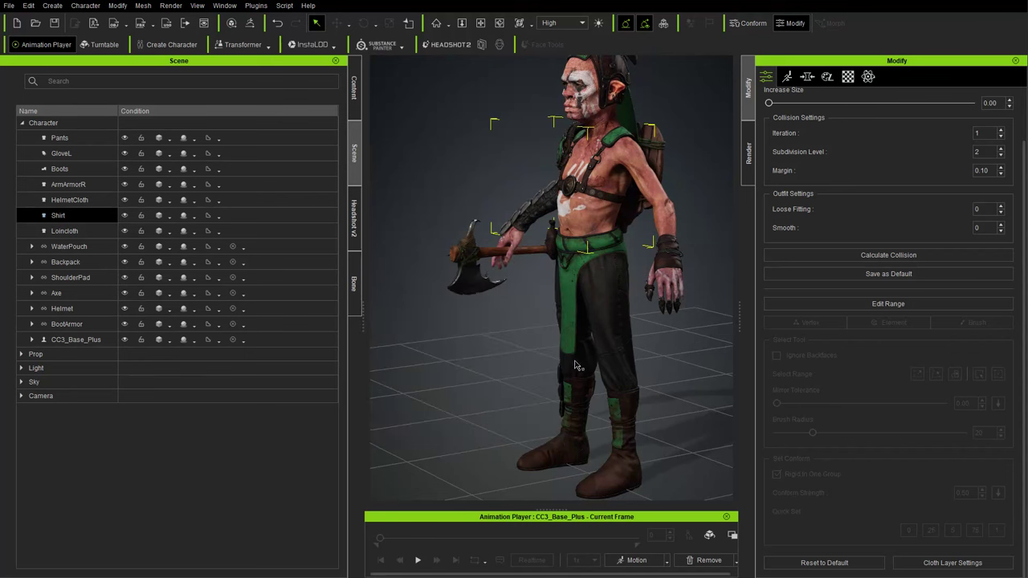
{"action": "right_click_drag", "start_coordinate": [662, 332], "coordinate": [291, 300]}
{"action": "right_click_drag", "start_coordinate": [598, 434], "coordinate": [571, 448]}
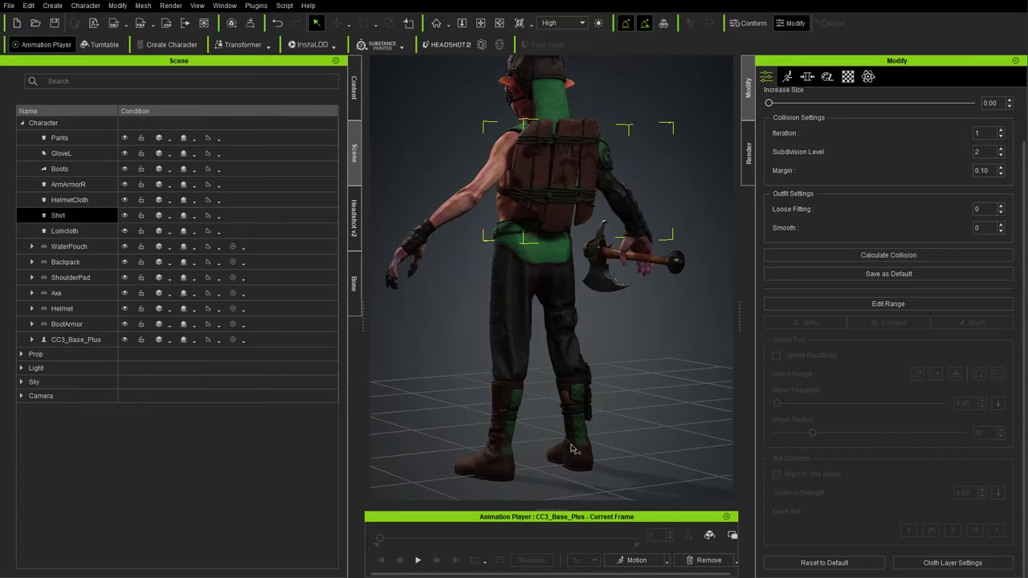
Step: Look over the Conform settings of the Boots and close them again
{"action": "left_click", "coordinate": [83, 171]}
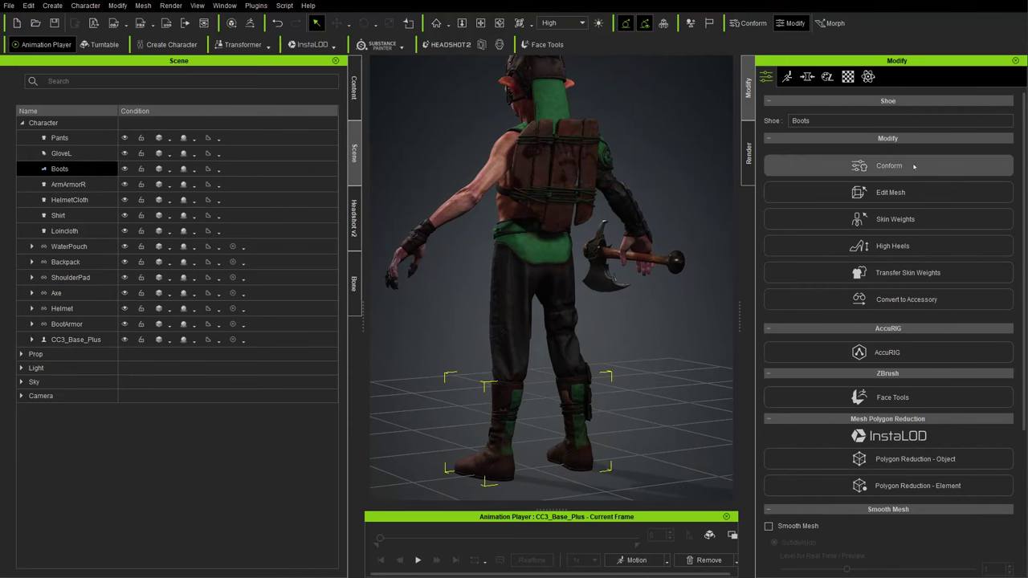
{"action": "left_click", "coordinate": [857, 167]}
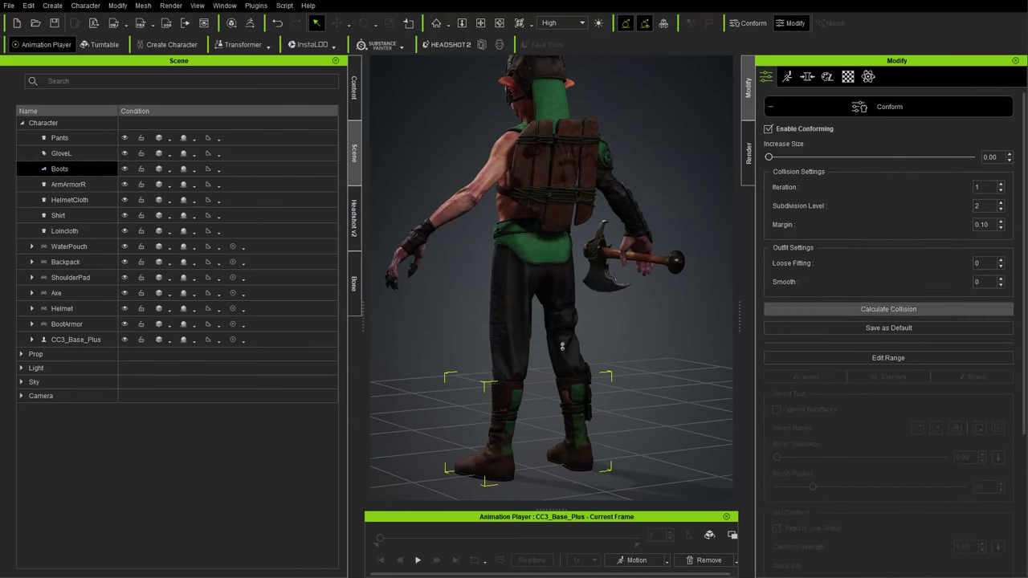
{"action": "scroll", "coordinate": [922, 476], "scroll_direction": "down", "scroll_amount": 5}
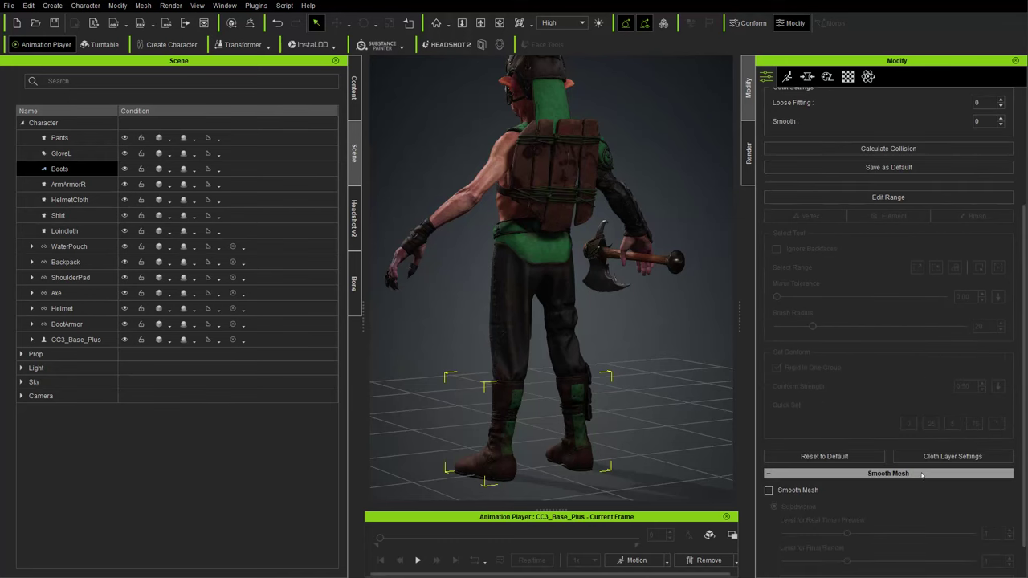
{"action": "scroll", "coordinate": [841, 389], "scroll_direction": "up", "scroll_amount": 5}
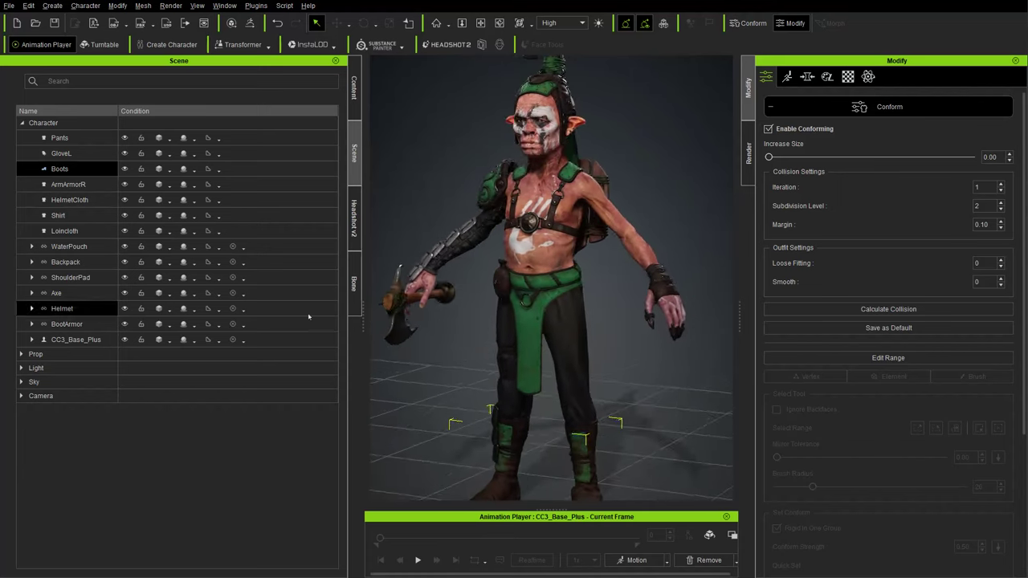
{"action": "left_click_drag", "start_coordinate": [591, 301], "coordinate": [561, 330], "text": "alt"}
{"action": "right_click_drag", "start_coordinate": [587, 330], "coordinate": [460, 273], "text": "alt"}
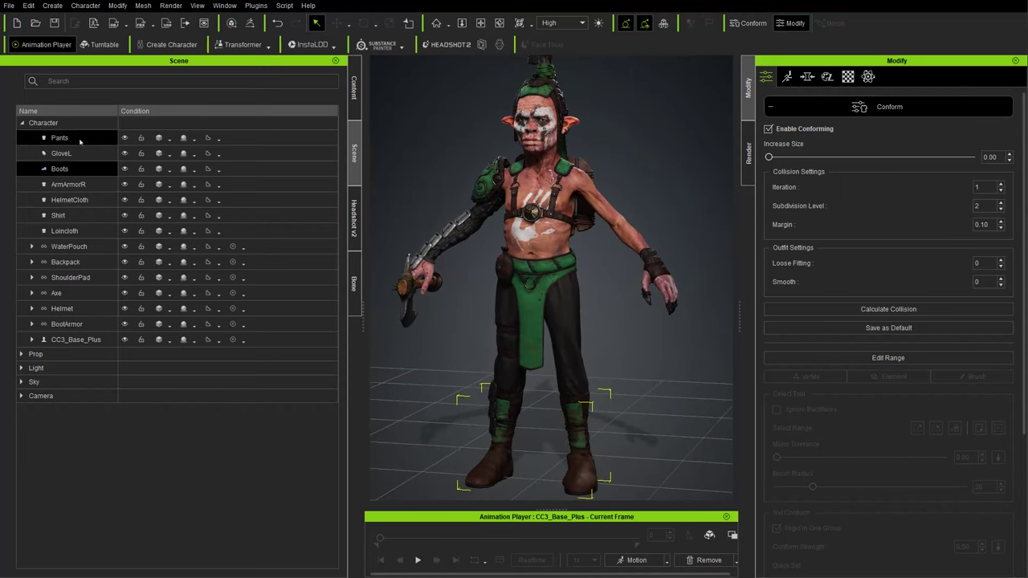
{"action": "left_click", "coordinate": [890, 107]}
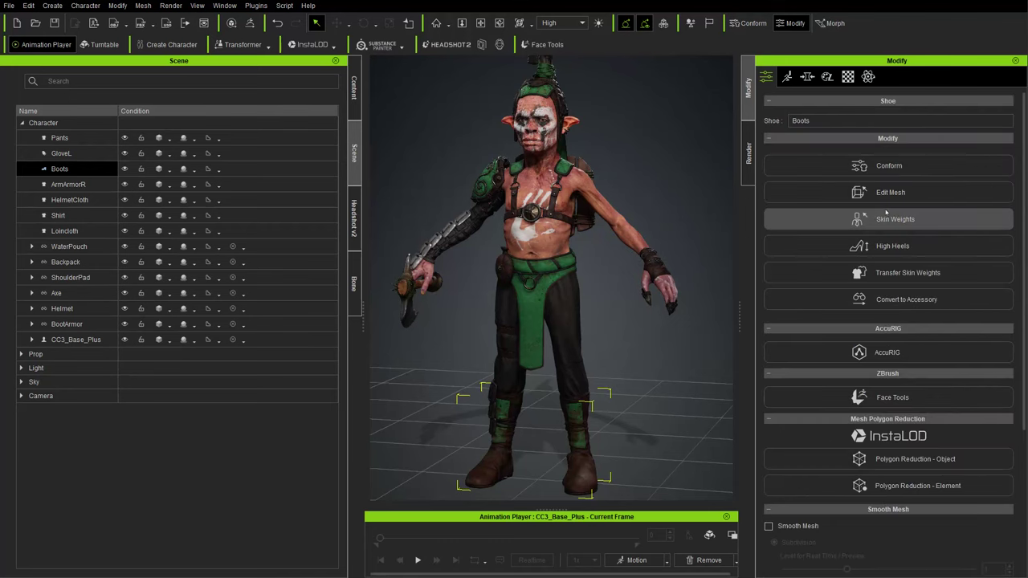
Step: Open the Hide Body Mesh tool for the Pants and examine the body wireframe beneath them
{"action": "left_click", "coordinate": [60, 137]}
{"action": "mouse_move", "coordinate": [635, 338]}
{"action": "right_mouse_down"}
{"action": "mouse_move", "coordinate": [681, 337]}
{"action": "mouse_move", "coordinate": [635, 330]}
{"action": "right_mouse_up"}
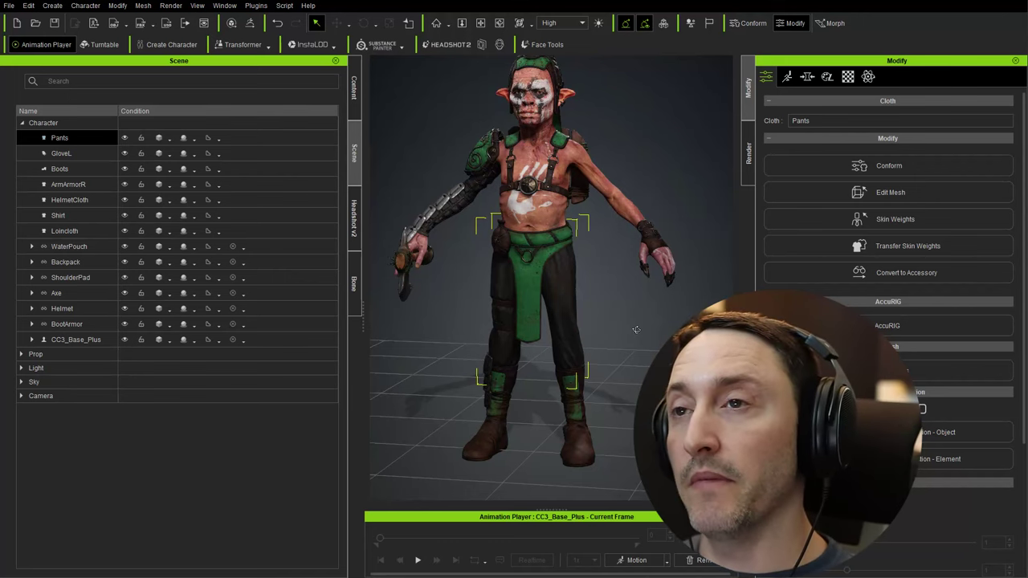
{"action": "right_click_drag", "start_coordinate": [612, 306], "coordinate": [623, 308], "text": "alt"}
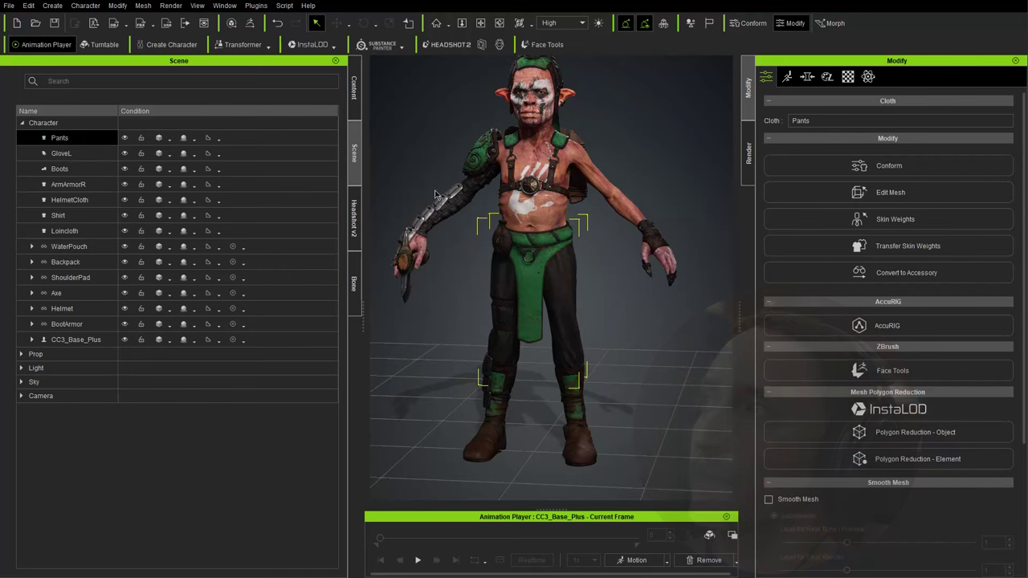
{"action": "scroll", "coordinate": [820, 240], "scroll_direction": "down", "scroll_amount": 3}
{"action": "scroll", "coordinate": [820, 239], "scroll_direction": "down", "scroll_amount": 1}
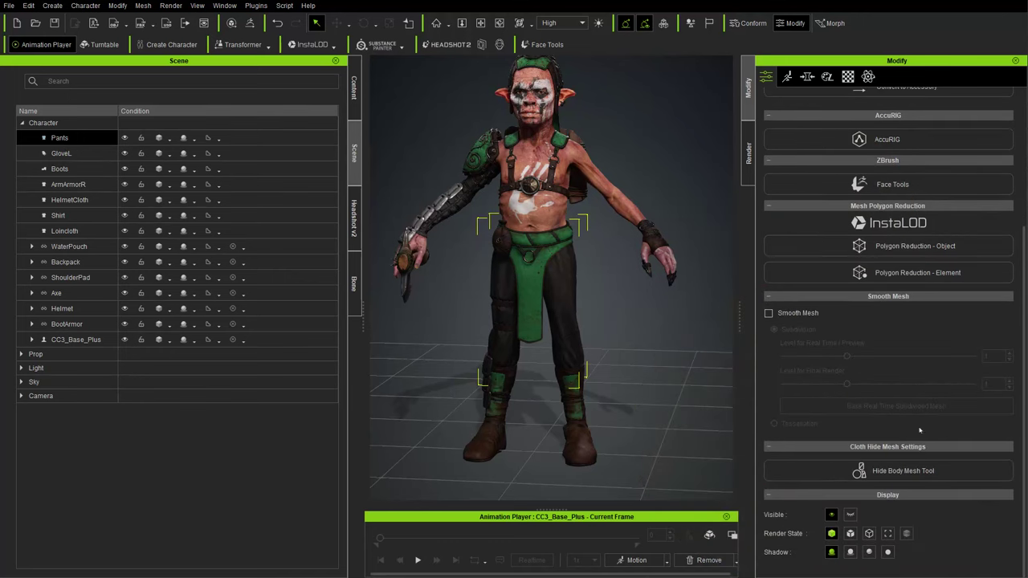
{"action": "left_click", "coordinate": [895, 472]}
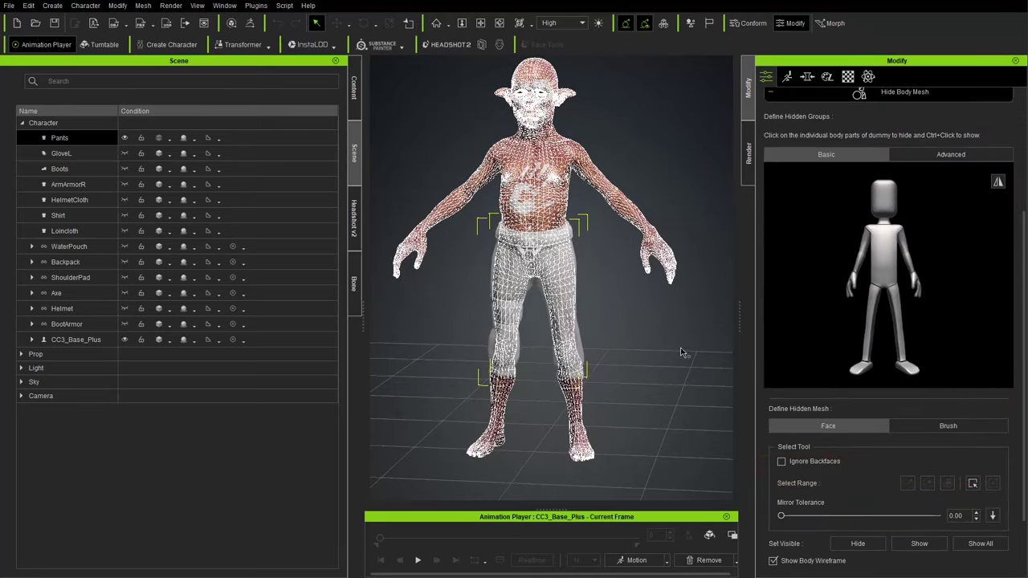
{"action": "right_click_drag", "start_coordinate": [686, 353], "coordinate": [683, 317]}
{"action": "scroll", "coordinate": [640, 324], "scroll_direction": "up", "scroll_amount": 1}
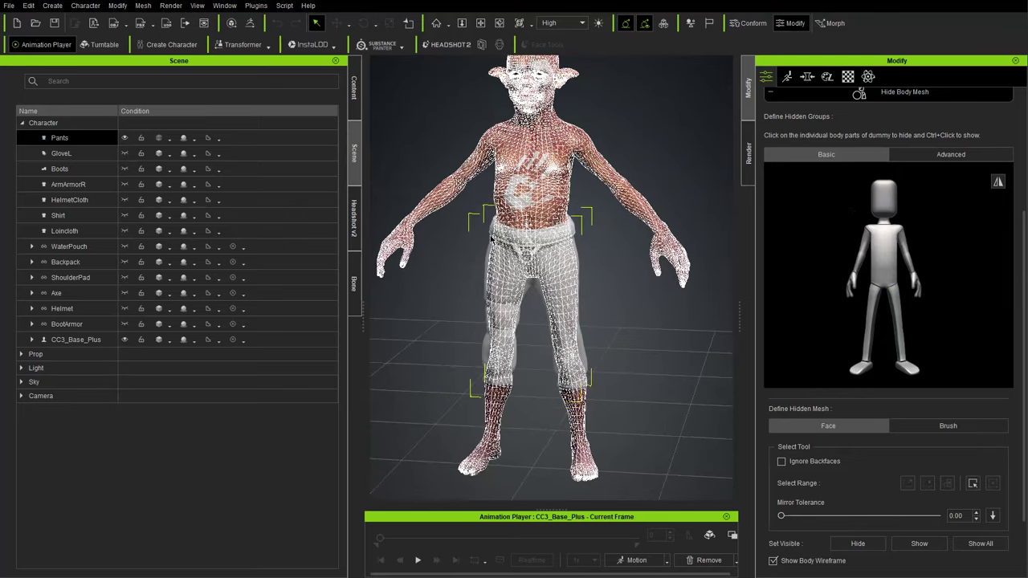
{"action": "right_click_drag", "start_coordinate": [486, 368], "coordinate": [499, 312]}
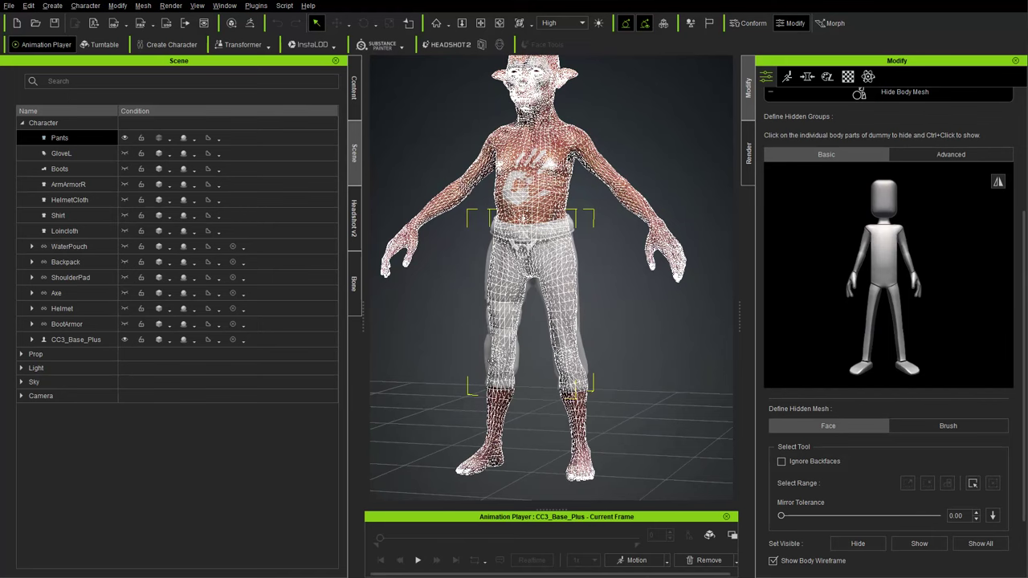
{"action": "right_click_drag", "start_coordinate": [627, 359], "coordinate": [565, 380]}
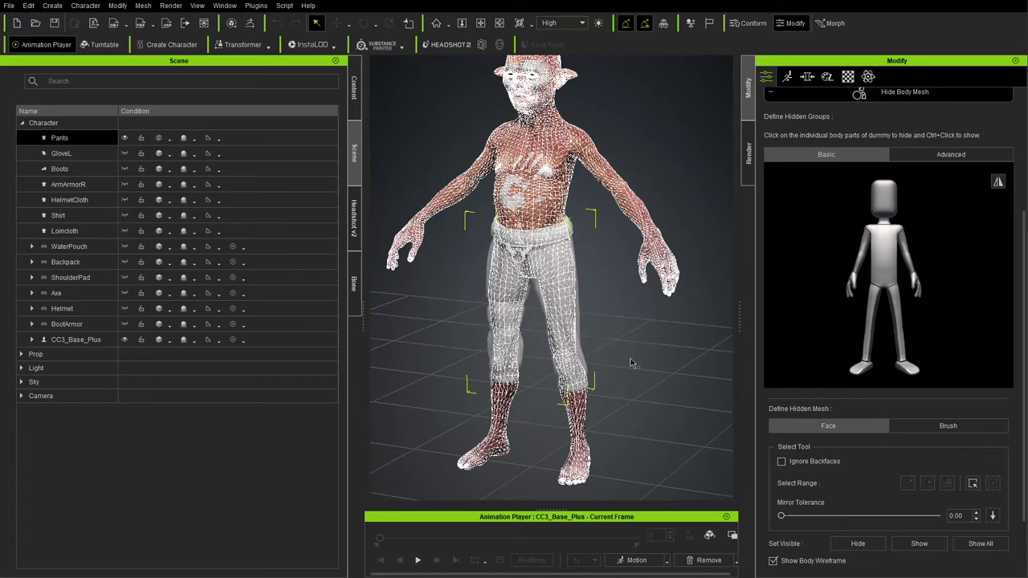
Step: Try hiding the body's entire left leg using the basic dummy groups, then show that leg again
{"action": "right_click_drag", "start_coordinate": [634, 363], "coordinate": [691, 344]}
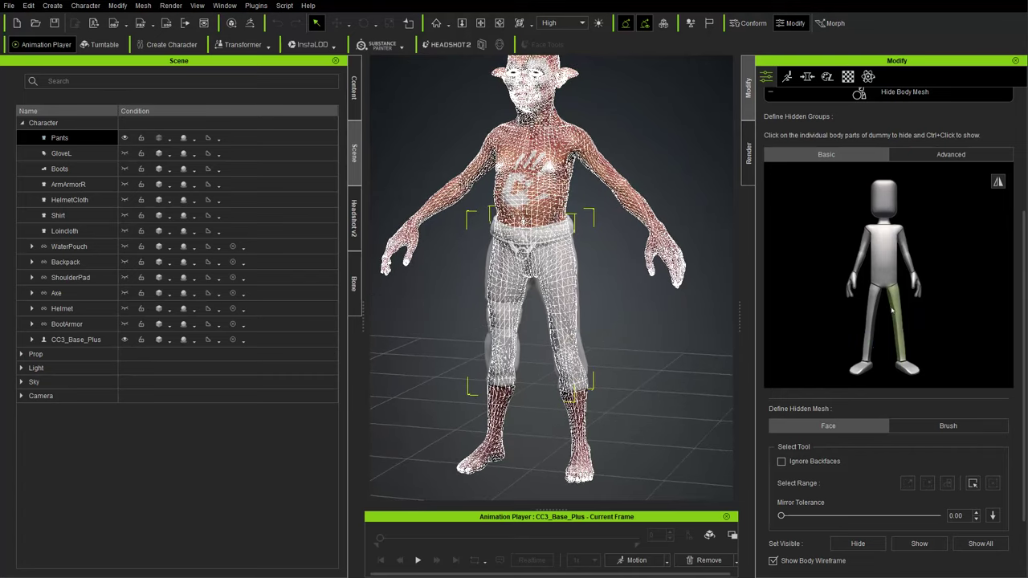
{"action": "left_click", "coordinate": [893, 341]}
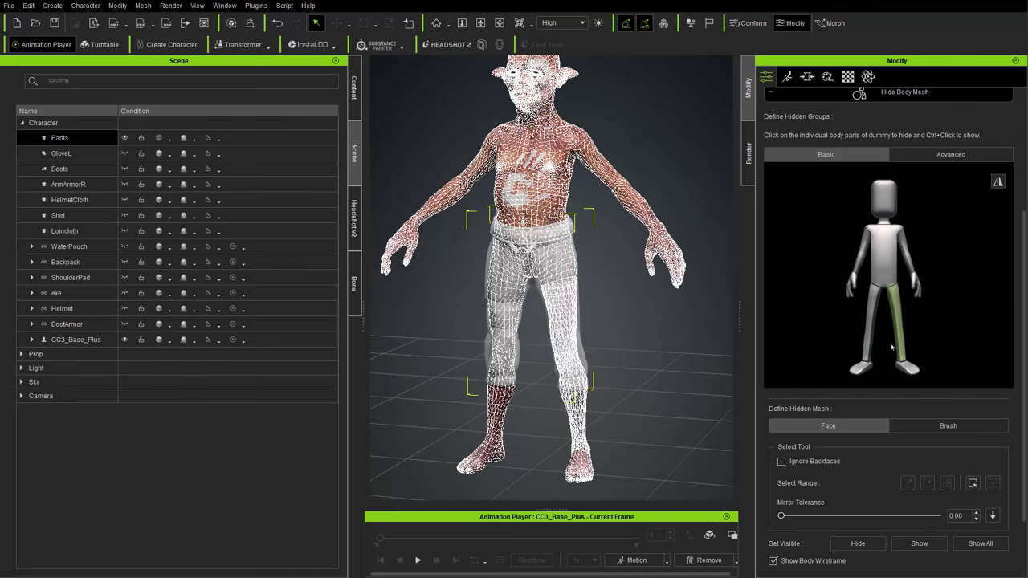
{"action": "left_click", "coordinate": [892, 347], "text": "ctrl"}
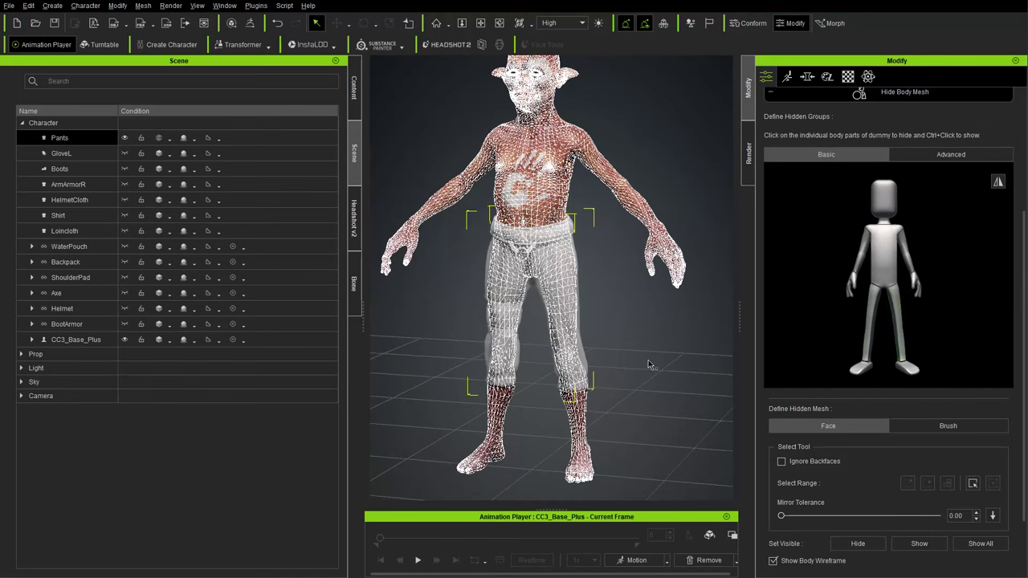
{"action": "right_click_drag", "start_coordinate": [650, 367], "coordinate": [689, 358]}
{"action": "right_click_drag", "start_coordinate": [596, 325], "coordinate": [512, 332]}
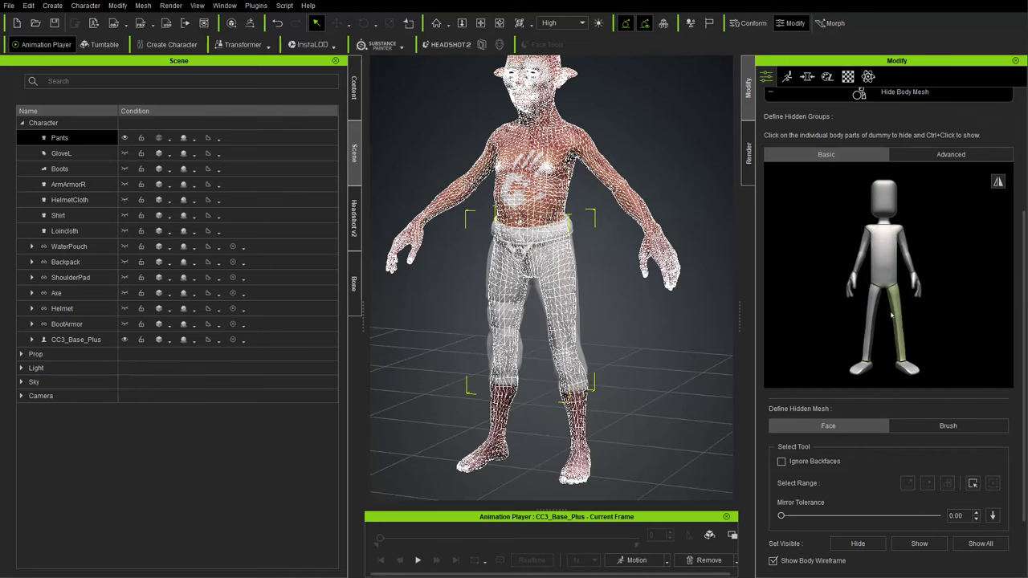
Step: Switch to the advanced body groups and hide the pelvis, thigh and knee sections covered by the pants
{"action": "left_click", "coordinate": [943, 154]}
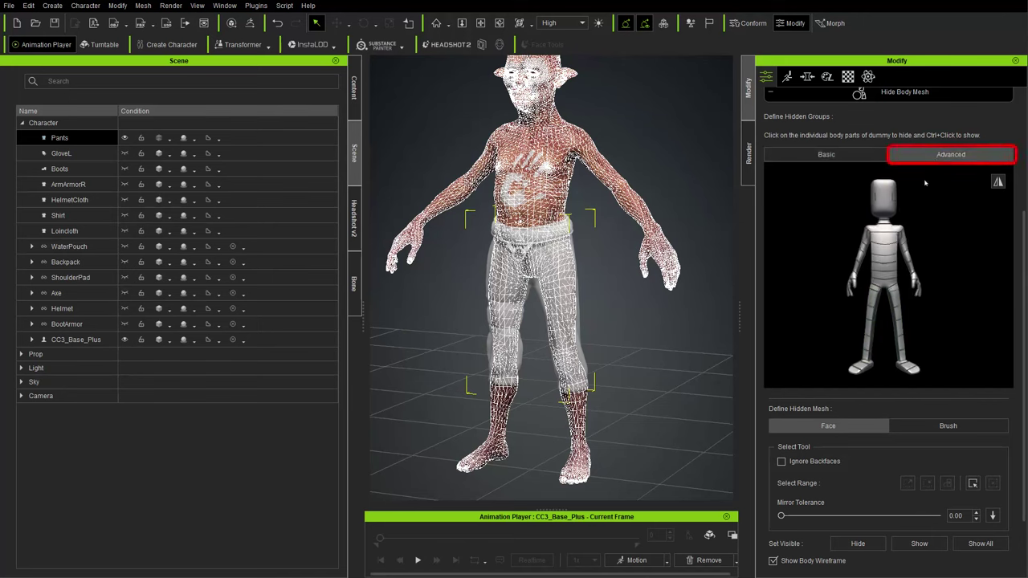
{"action": "mouse_move", "coordinate": [716, 310]}
{"action": "right_mouse_down"}
{"action": "mouse_move", "coordinate": [694, 307]}
{"action": "mouse_move", "coordinate": [725, 299]}
{"action": "right_mouse_up"}
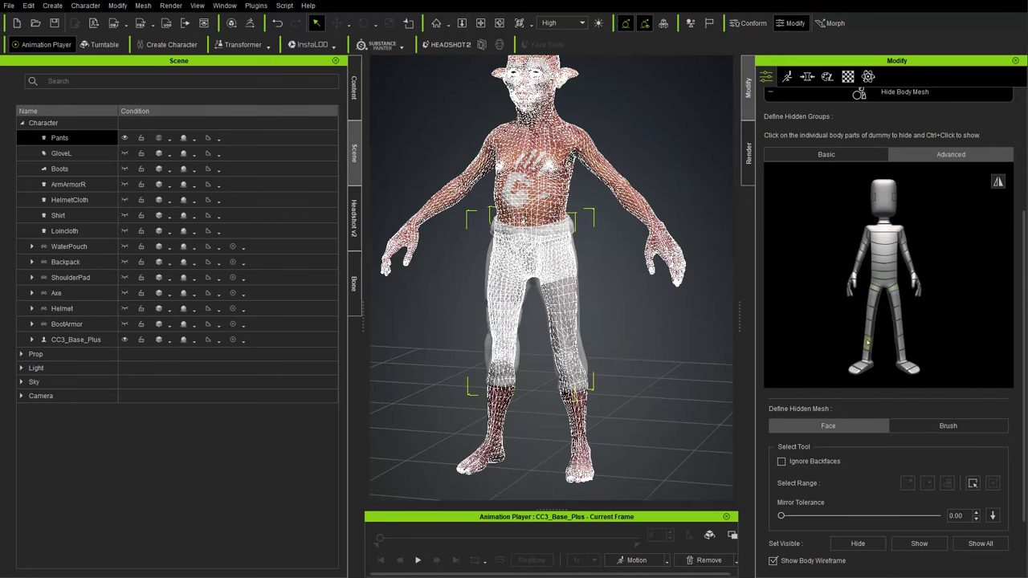
{"action": "right_click_drag", "start_coordinate": [532, 382], "coordinate": [506, 374]}
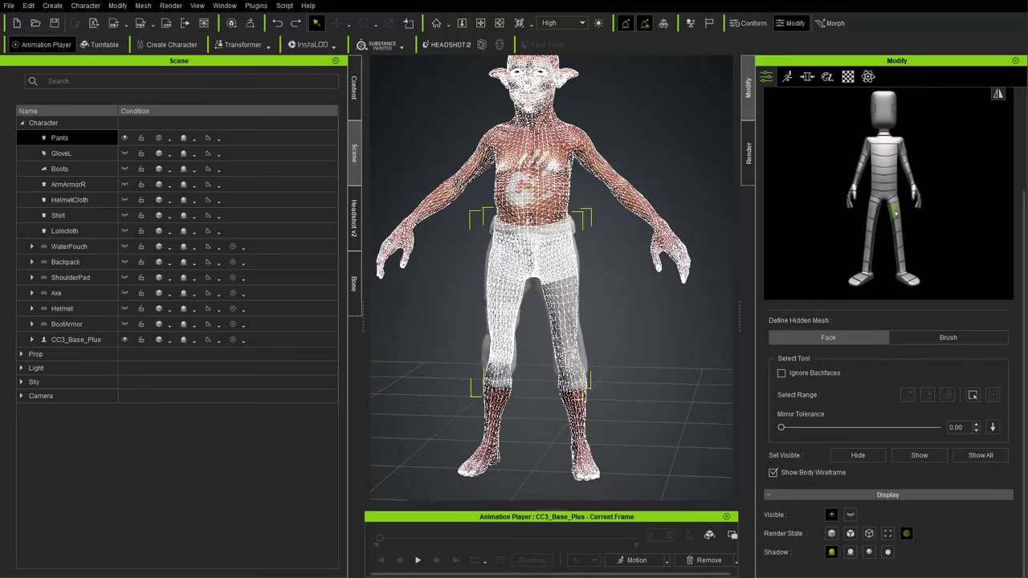
{"action": "left_click", "coordinate": [896, 214]}
{"action": "left_click", "coordinate": [896, 228]}
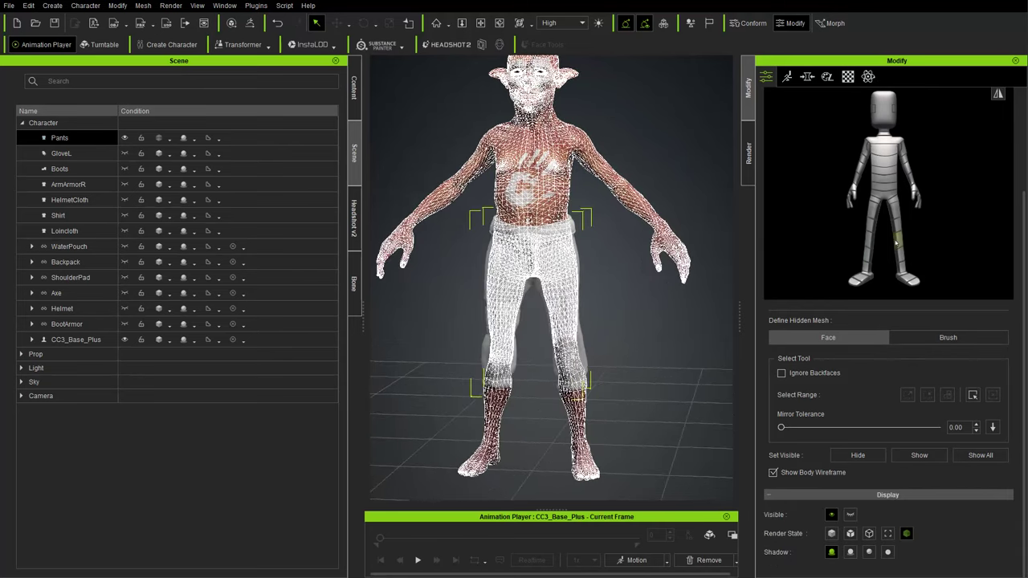
{"action": "left_click", "coordinate": [897, 241]}
Step: Select the remaining body faces just above the pants' lower cuffs on each leg and hide them
{"action": "middle_click_drag", "start_coordinate": [633, 300], "coordinate": [646, 320]}
{"action": "right_click_drag", "start_coordinate": [645, 321], "coordinate": [479, 344]}
{"action": "scroll", "coordinate": [551, 339], "scroll_direction": "up", "scroll_amount": 3}
{"action": "middle_click_drag", "start_coordinate": [551, 340], "coordinate": [544, 233]}
{"action": "right_click_drag", "start_coordinate": [545, 233], "coordinate": [638, 245]}
{"action": "left_click_drag", "start_coordinate": [641, 277], "coordinate": [565, 336]}
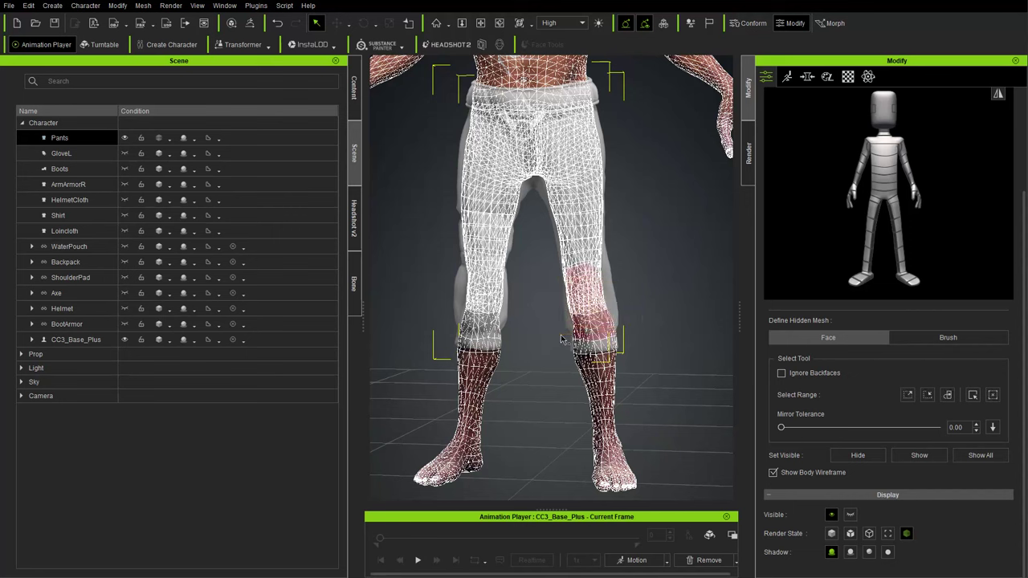
{"action": "left_click", "coordinate": [858, 455]}
{"action": "left_click_drag", "start_coordinate": [414, 263], "coordinate": [517, 336]}
{"action": "left_click", "coordinate": [858, 455]}
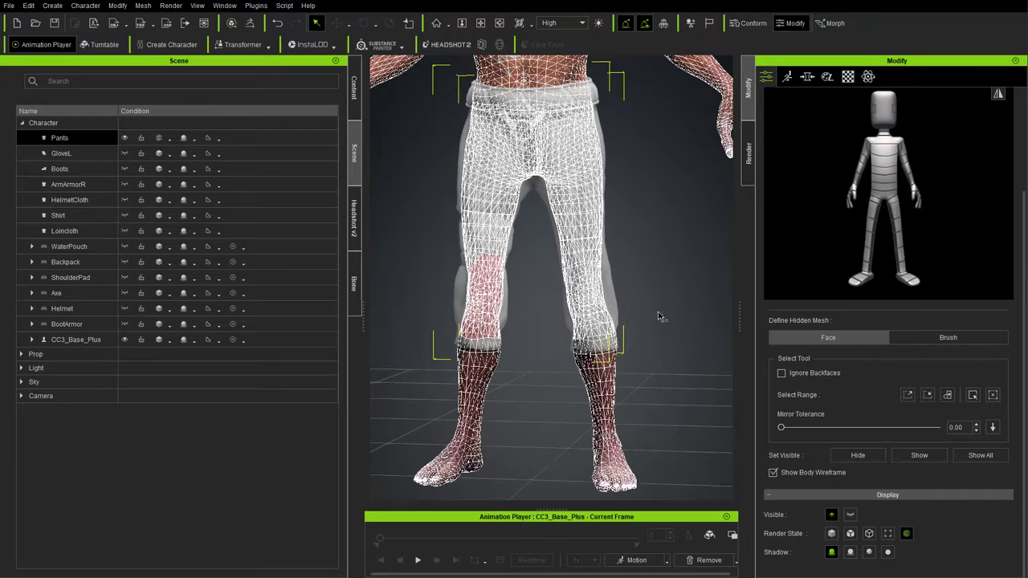
Step: Clear the face selection, check the hidden body mesh beneath the pants, and exit the Hide Body Mesh tool
{"action": "scroll", "coordinate": [654, 360], "scroll_direction": "down", "scroll_amount": 3}
{"action": "middle_click_drag", "start_coordinate": [654, 360], "coordinate": [644, 428]}
{"action": "middle_click_drag", "start_coordinate": [622, 303], "coordinate": [544, 300]}
{"action": "scroll", "coordinate": [478, 233], "scroll_direction": "up", "scroll_amount": 2}
{"action": "scroll", "coordinate": [603, 356], "scroll_direction": "down", "scroll_amount": 5}
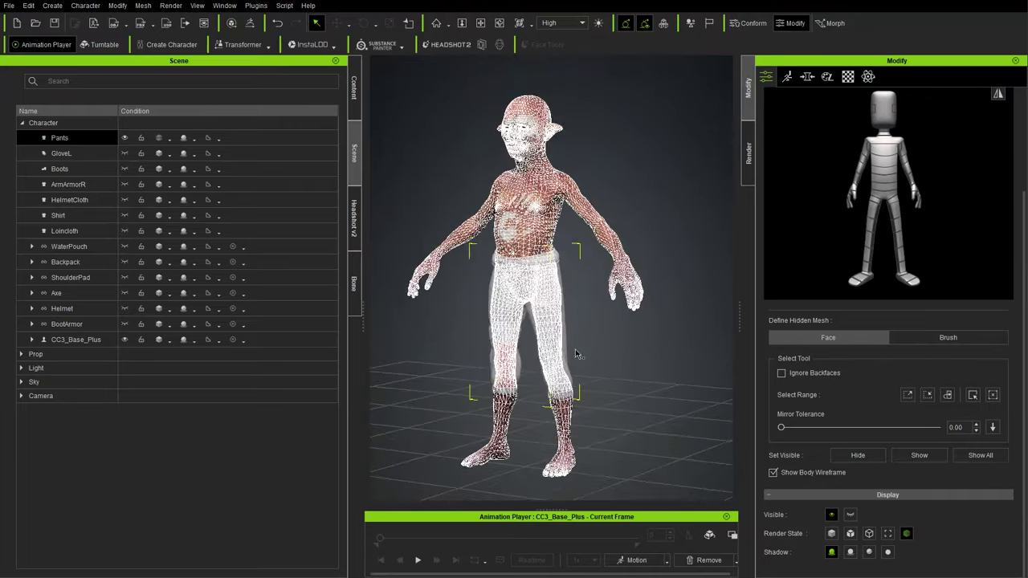
{"action": "right_click_drag", "start_coordinate": [562, 347], "coordinate": [509, 277]}
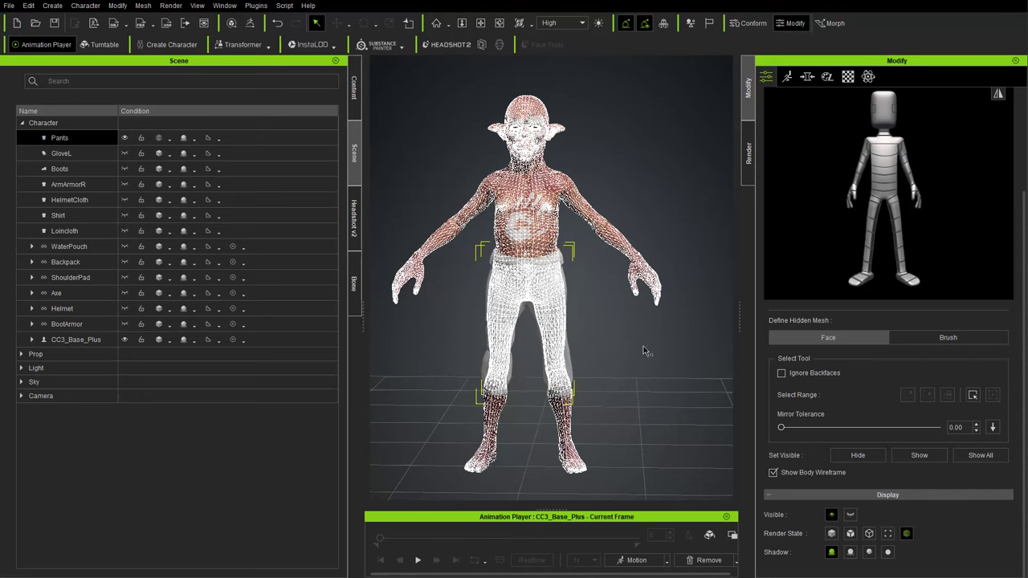
{"action": "right_click_drag", "start_coordinate": [649, 351], "coordinate": [578, 351]}
{"action": "scroll", "coordinate": [909, 133], "scroll_direction": "up", "scroll_amount": 4}
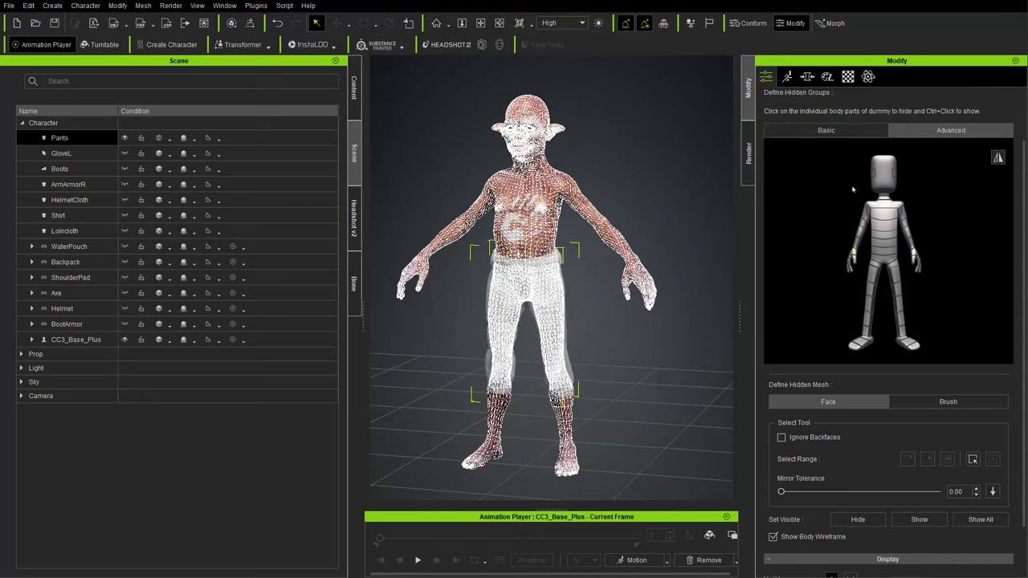
{"action": "left_click", "coordinate": [910, 132]}
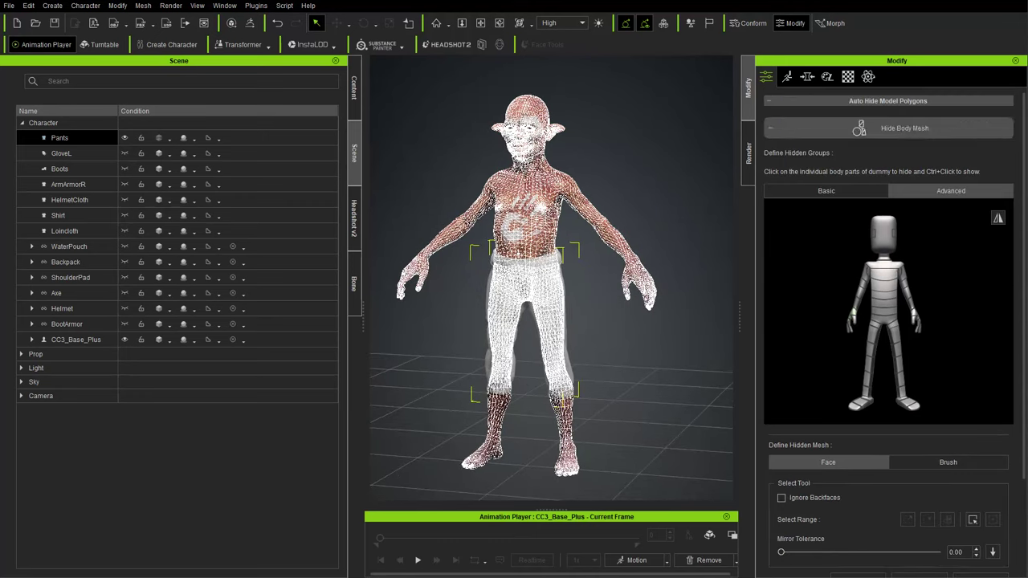
{"action": "right_click_drag", "start_coordinate": [652, 369], "coordinate": [661, 335]}
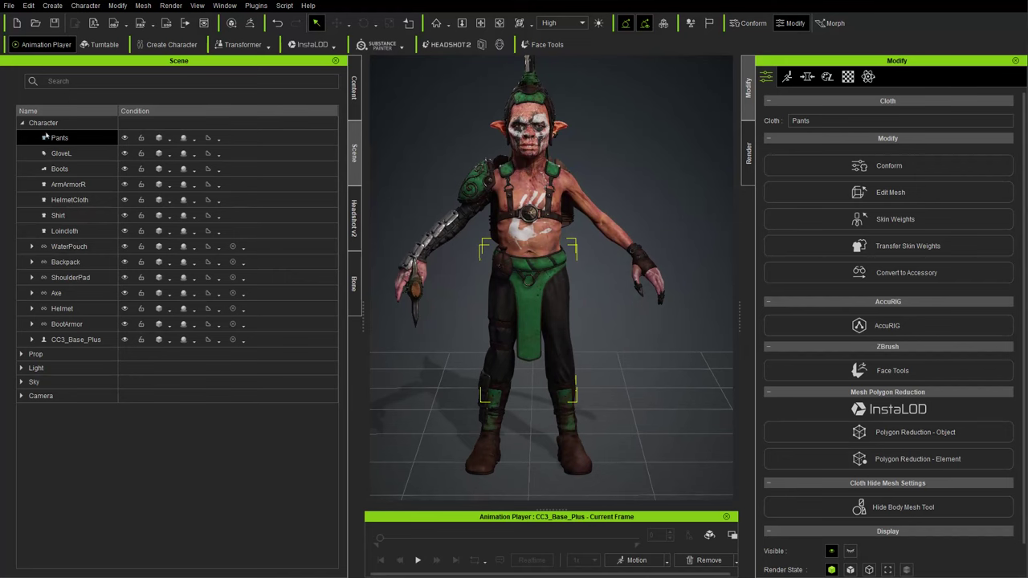
Step: Open the Hide Body Mesh tool for the Boots and switch to the advanced body groups
{"action": "left_click", "coordinate": [60, 169]}
{"action": "right_click_drag", "start_coordinate": [626, 420], "coordinate": [581, 412]}
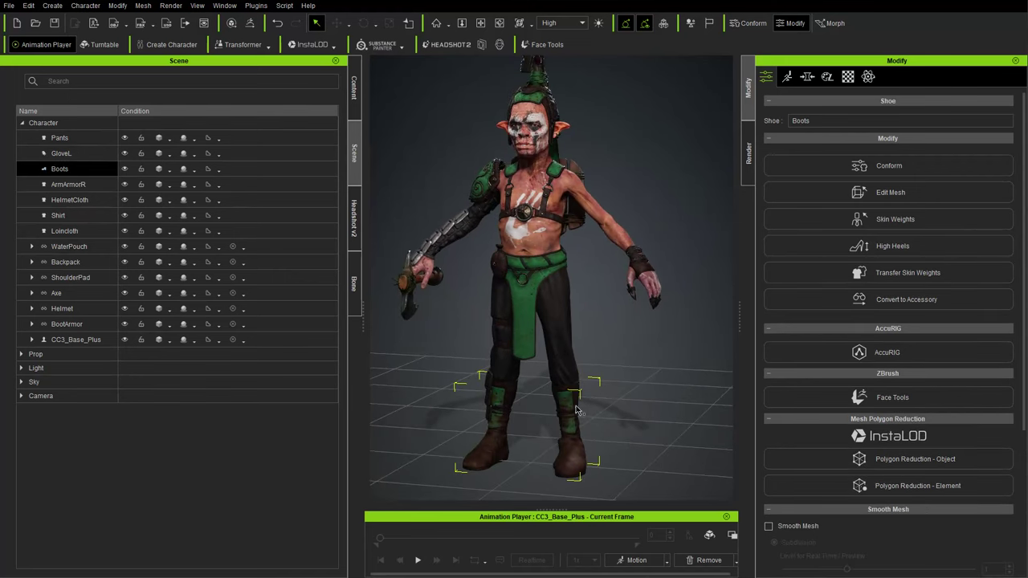
{"action": "scroll", "coordinate": [927, 465], "scroll_direction": "down", "scroll_amount": 5}
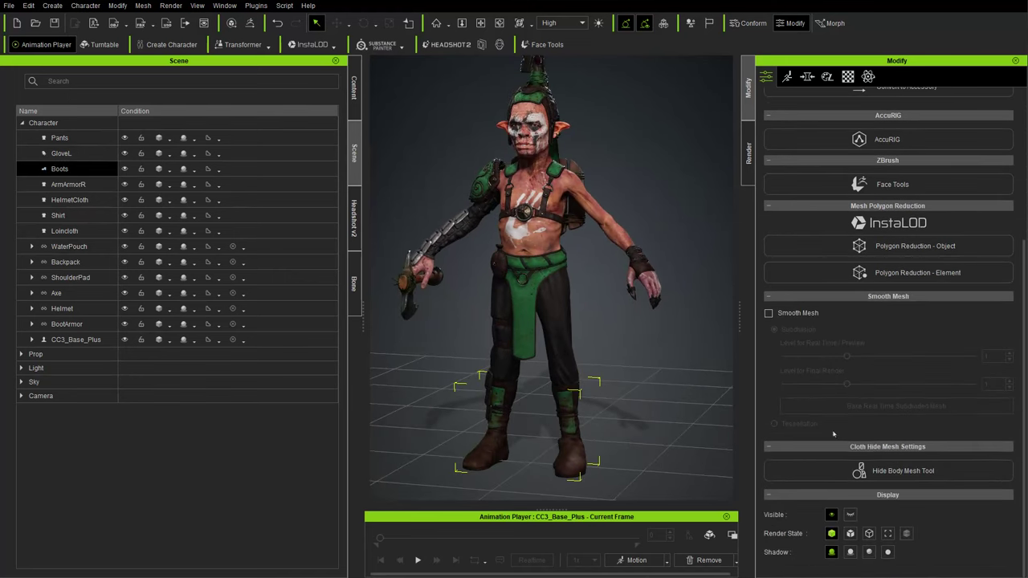
{"action": "left_click", "coordinate": [930, 472]}
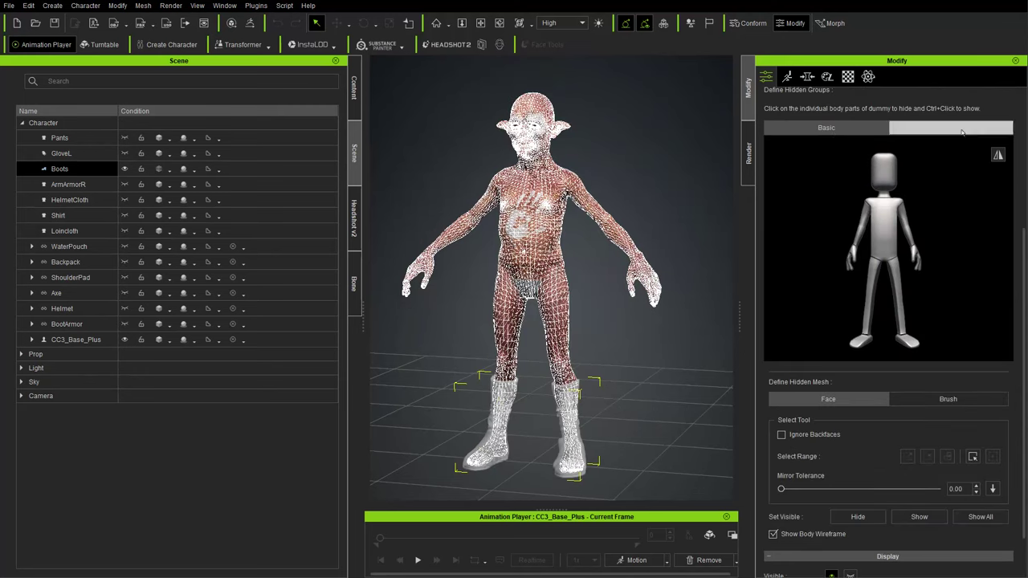
{"action": "left_click", "coordinate": [898, 128]}
{"action": "right_click_drag", "start_coordinate": [555, 381], "coordinate": [652, 363]}
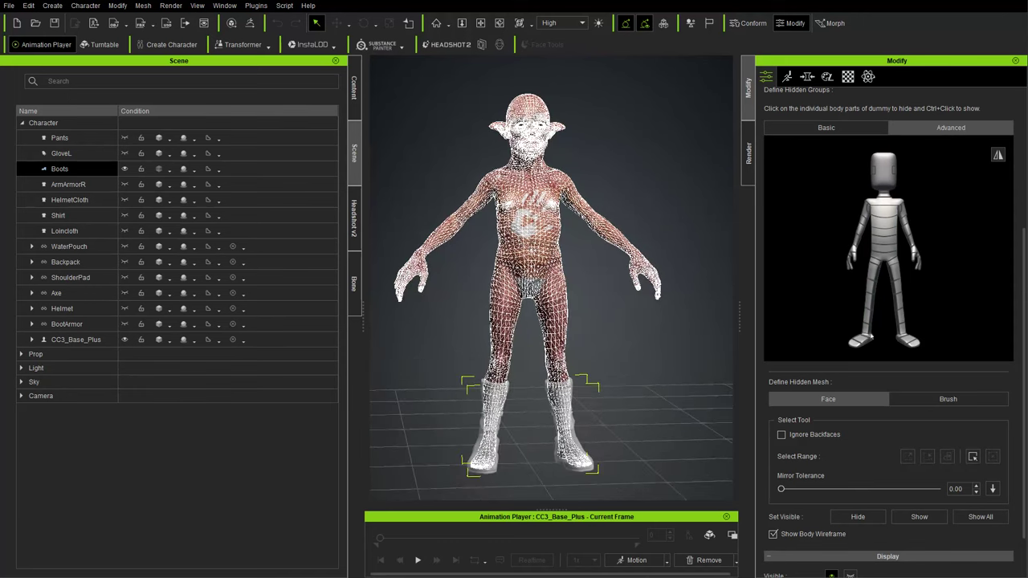
Step: Hide the foot, ankle and lower shin sections of both legs inside the boots
{"action": "left_click", "coordinate": [855, 344]}
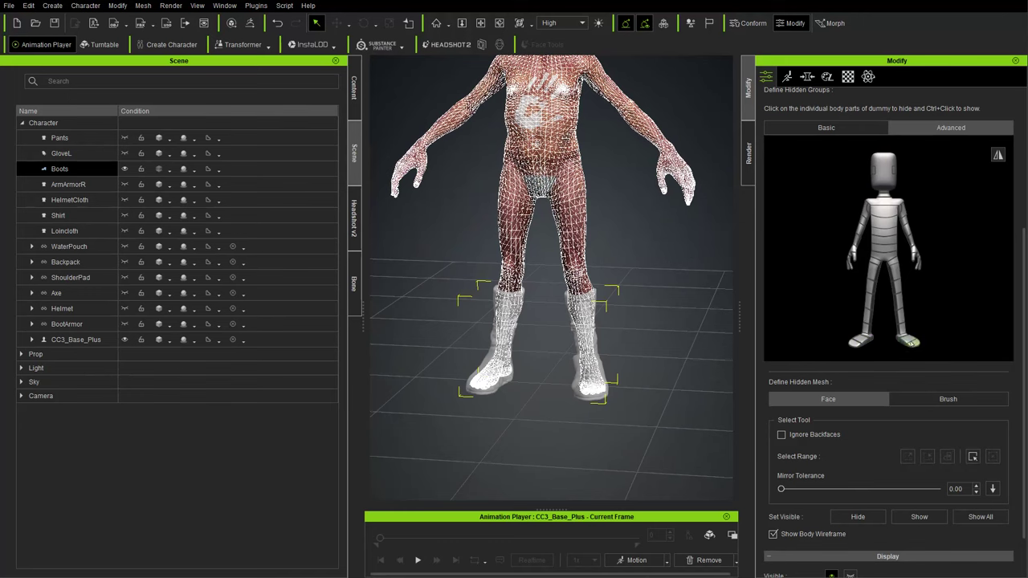
{"action": "right_click_drag", "start_coordinate": [592, 388], "coordinate": [691, 355]}
{"action": "middle_click_drag", "start_coordinate": [691, 356], "coordinate": [685, 371]}
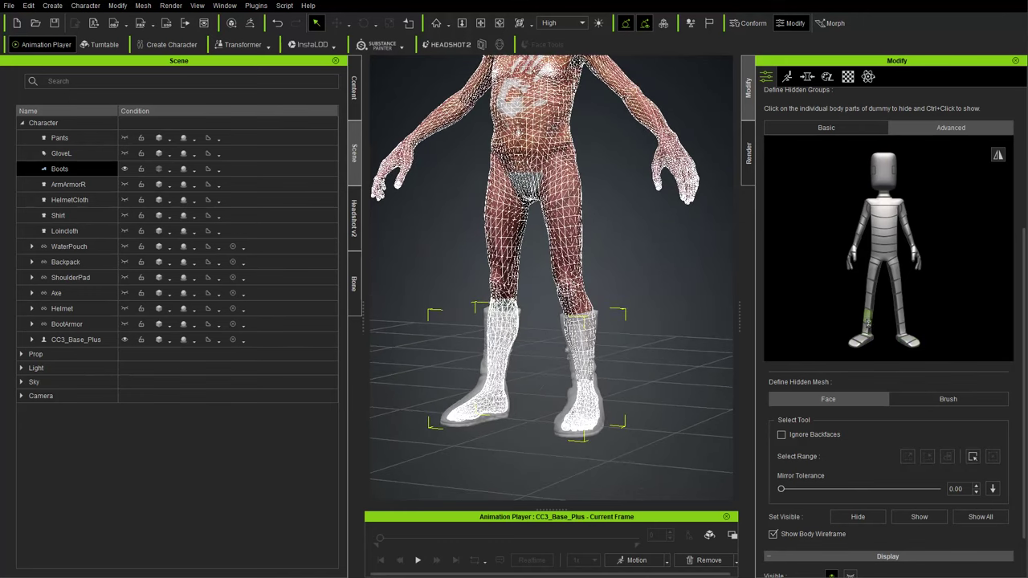
{"action": "scroll", "coordinate": [902, 329], "scroll_direction": "down", "scroll_amount": 2}
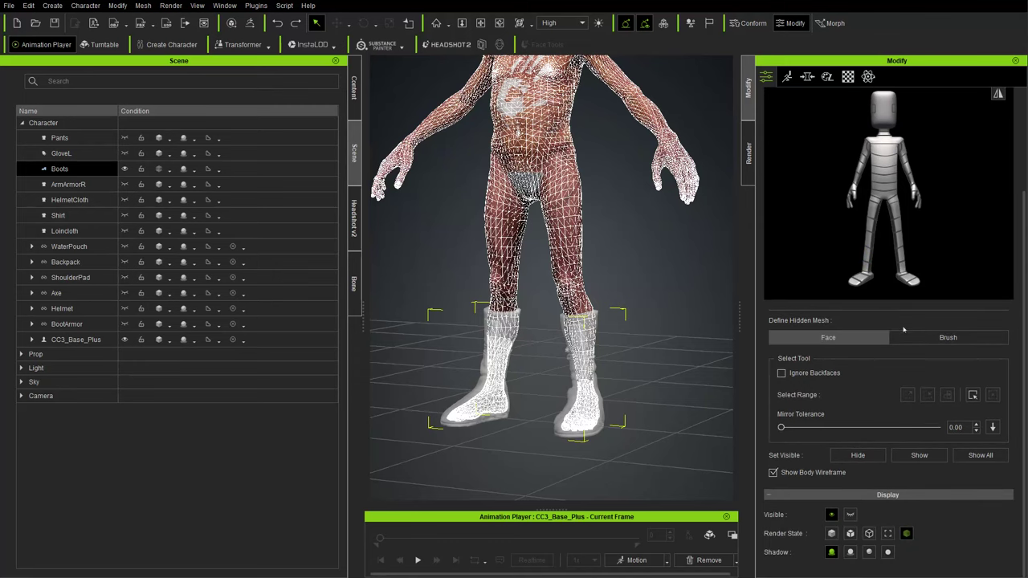
{"action": "left_click", "coordinate": [902, 272]}
{"action": "key", "text": "f"}
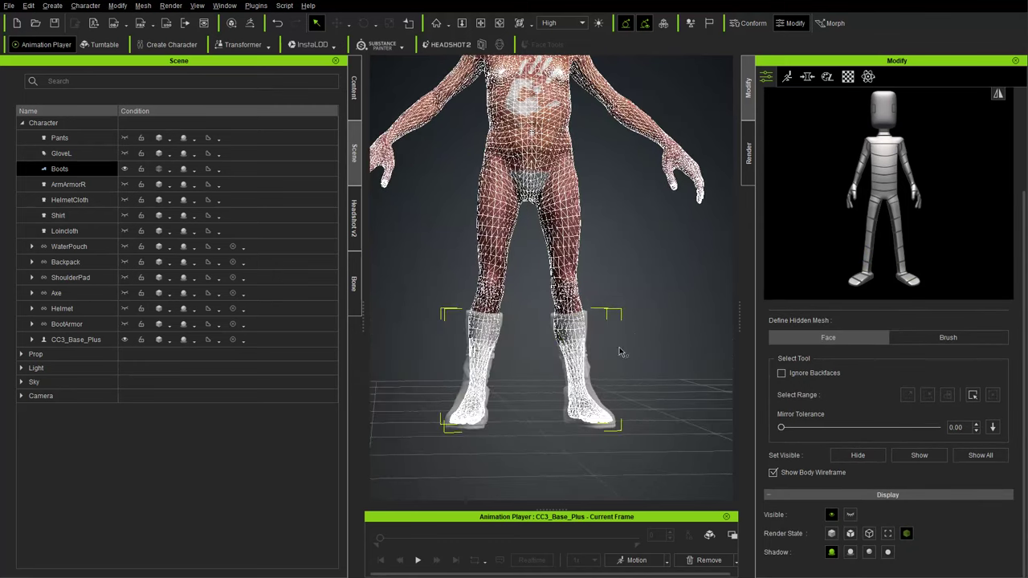
{"action": "right_click_drag", "start_coordinate": [632, 344], "coordinate": [604, 336]}
{"action": "scroll", "coordinate": [604, 336], "scroll_direction": "up", "scroll_amount": 2}
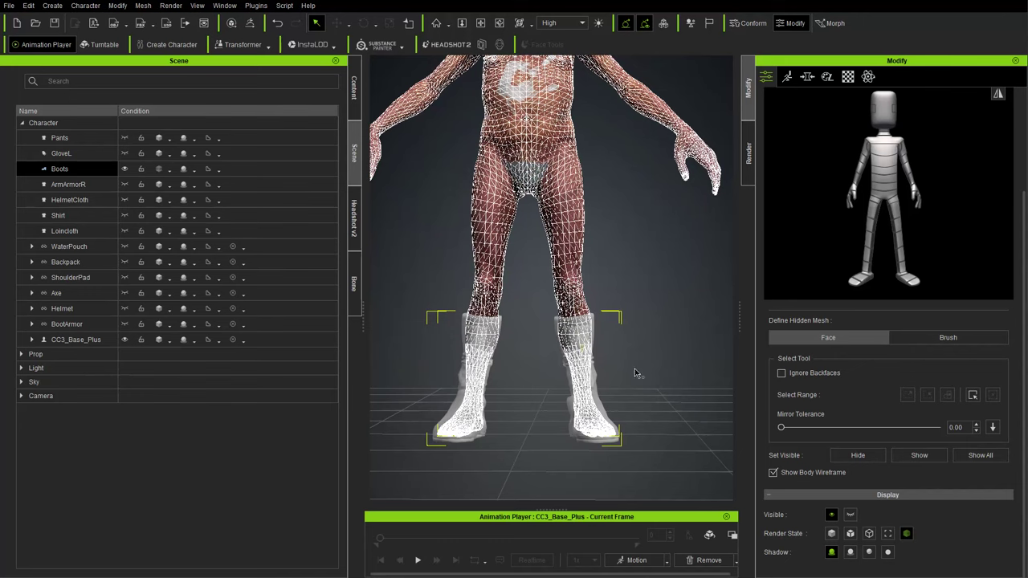
Step: Select the shin faces inside the upper part of both boots, check the selection, and exit the Hide Body Mesh tool
{"action": "left_click_drag", "start_coordinate": [634, 387], "coordinate": [439, 321]}
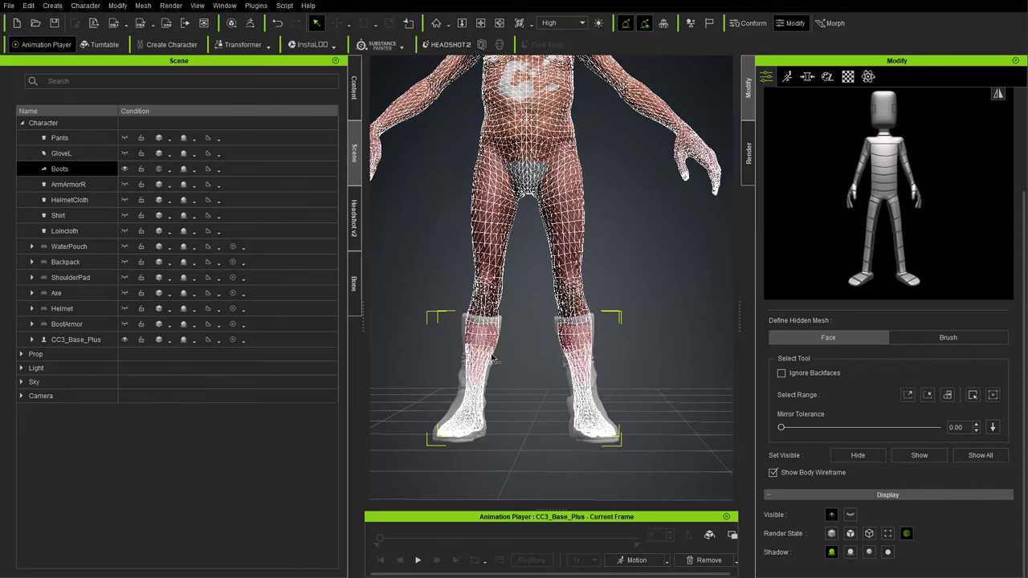
{"action": "right_click_drag", "start_coordinate": [624, 329], "coordinate": [467, 337]}
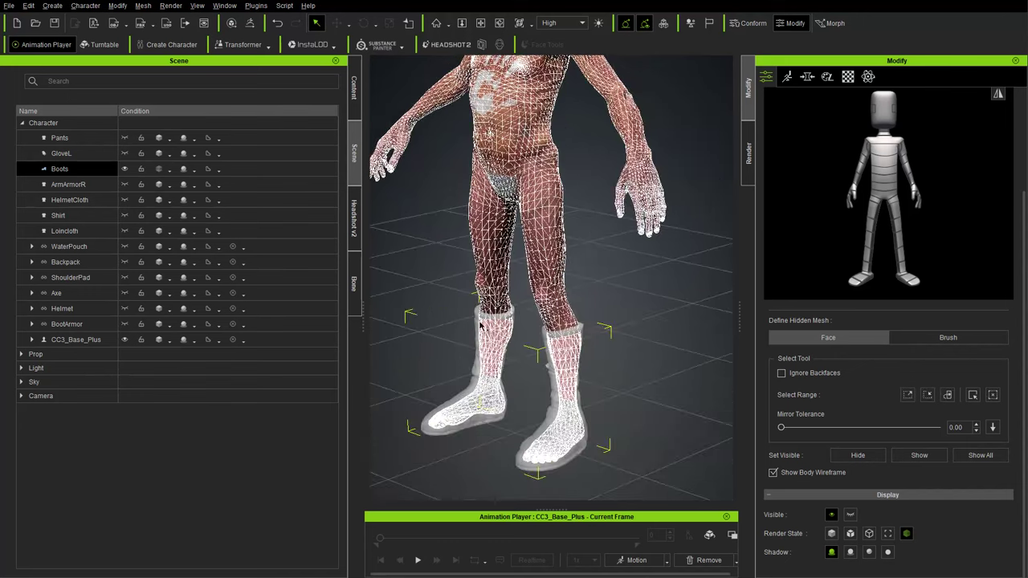
{"action": "right_click_drag", "start_coordinate": [478, 408], "coordinate": [632, 401]}
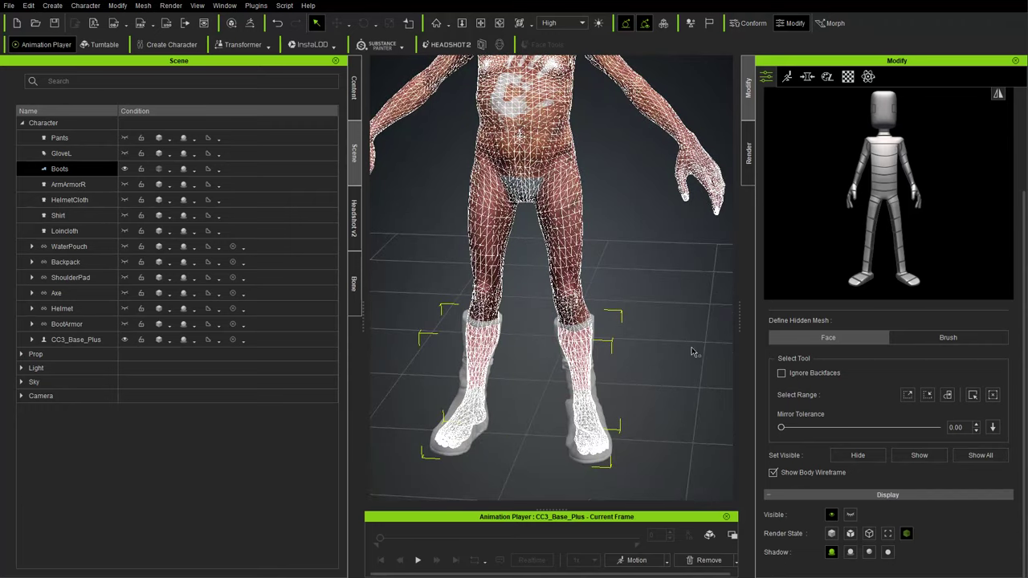
{"action": "right_click_drag", "start_coordinate": [706, 355], "coordinate": [701, 292]}
{"action": "scroll", "coordinate": [823, 167], "scroll_direction": "up", "scroll_amount": 3}
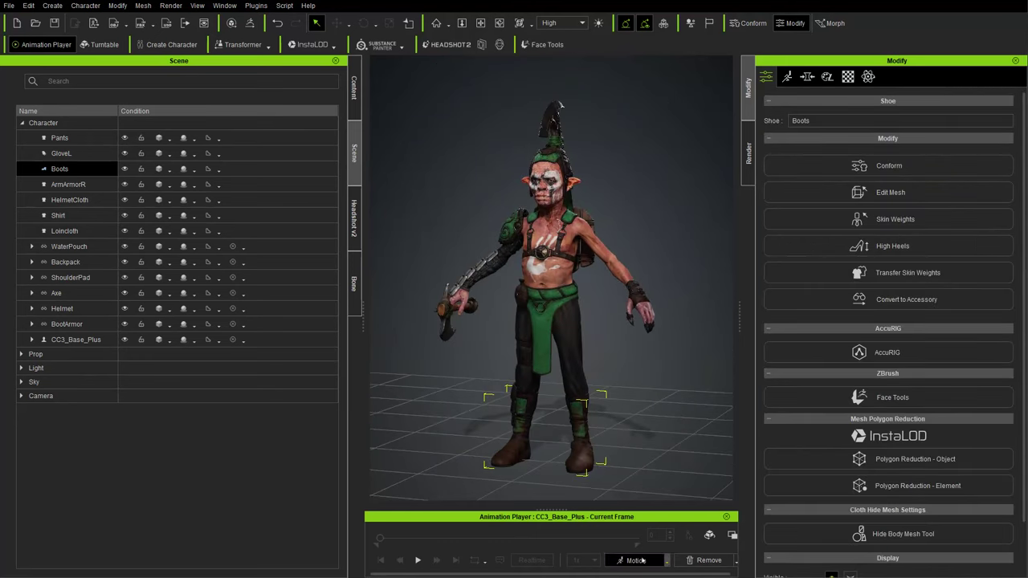
Step: Apply the male Walk_M motion and play it, checking the outfit for poke-through from several angles
{"action": "left_click", "coordinate": [636, 561]}
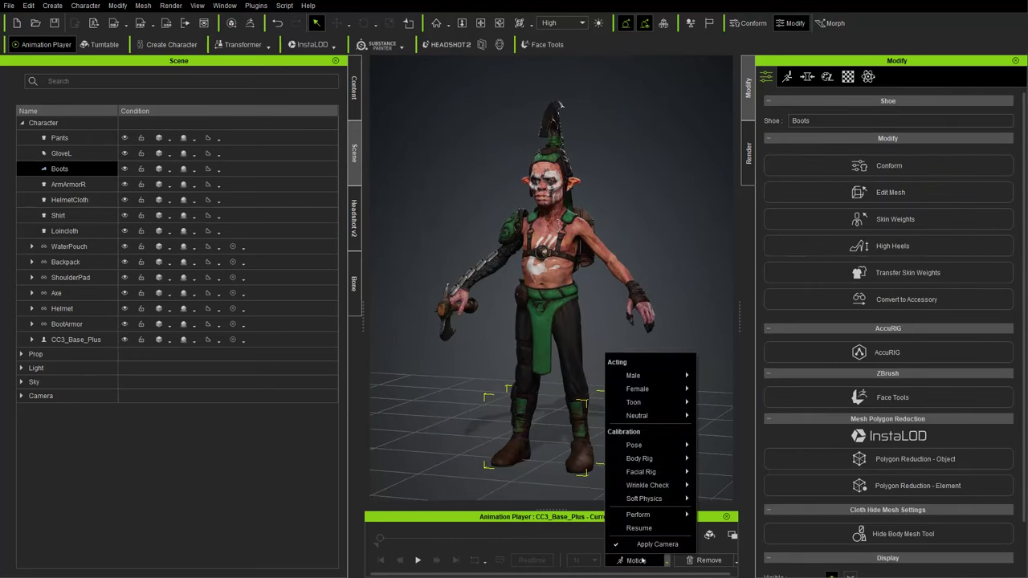
{"action": "mouse_move", "coordinate": [654, 375]}
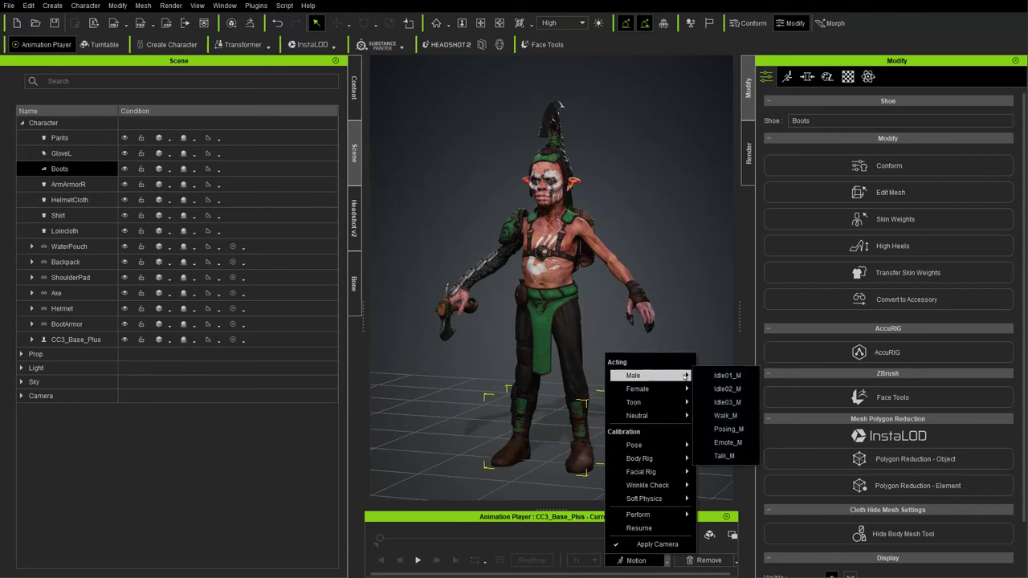
{"action": "left_click", "coordinate": [725, 415]}
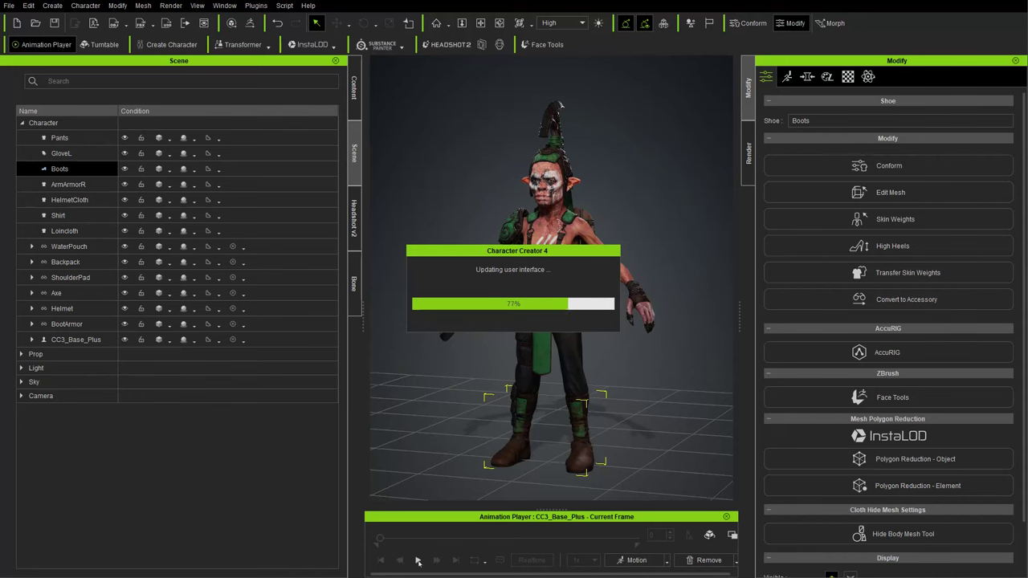
{"action": "left_click", "coordinate": [417, 561]}
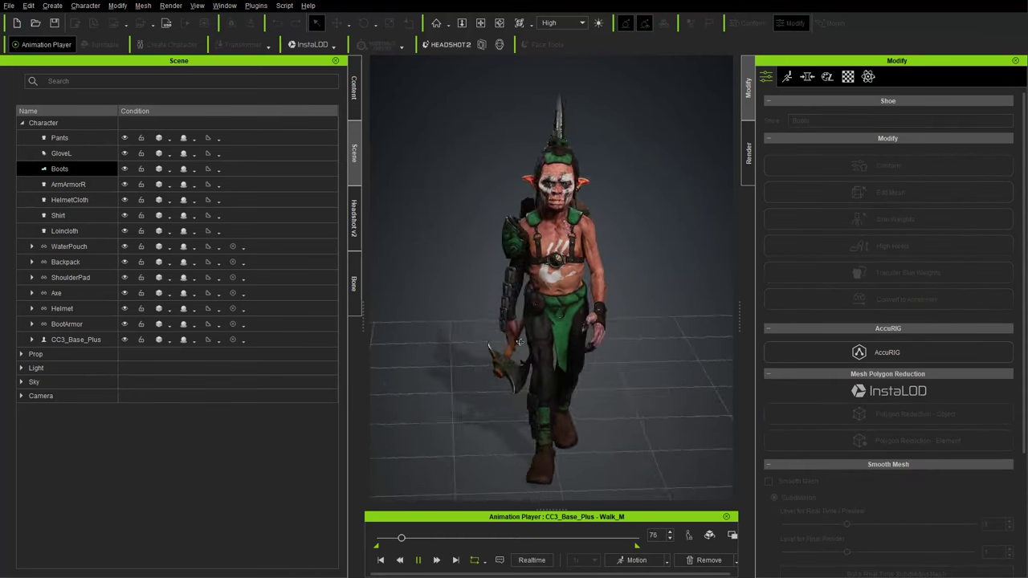
{"action": "right_click_drag", "start_coordinate": [520, 342], "coordinate": [716, 330]}
{"action": "right_click_drag", "start_coordinate": [577, 177], "coordinate": [593, 204]}
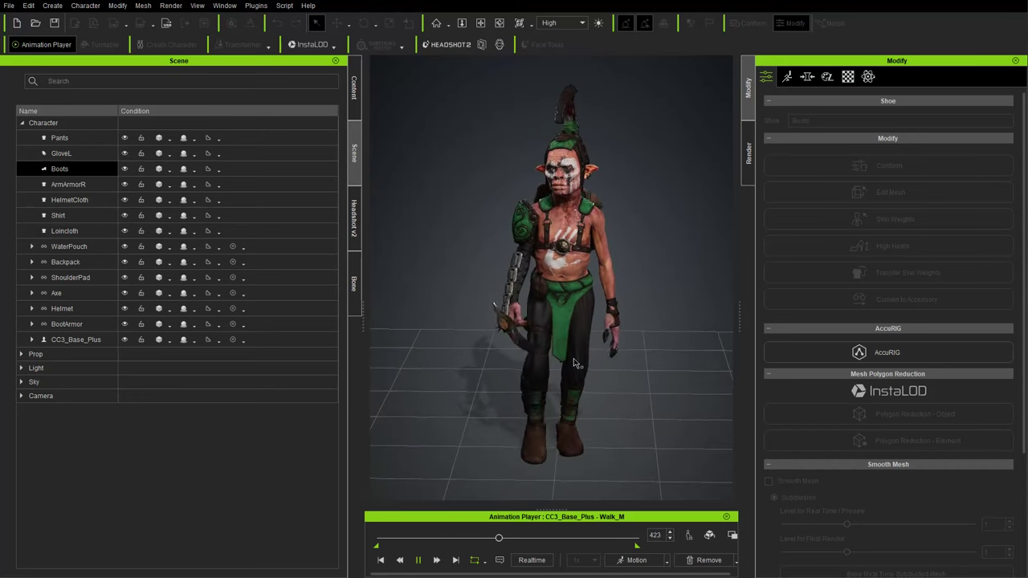
{"action": "right_click_drag", "start_coordinate": [673, 365], "coordinate": [621, 344]}
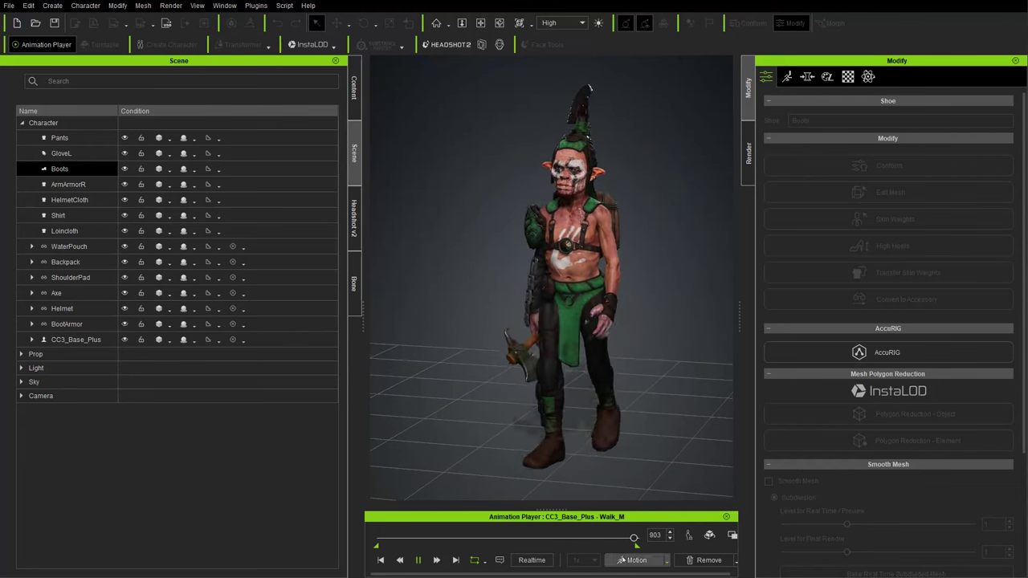
Step: Apply a Pose calibration motion to the character
{"action": "left_click", "coordinate": [633, 559]}
{"action": "mouse_move", "coordinate": [678, 445]}
{"action": "left_click", "coordinate": [722, 446]}
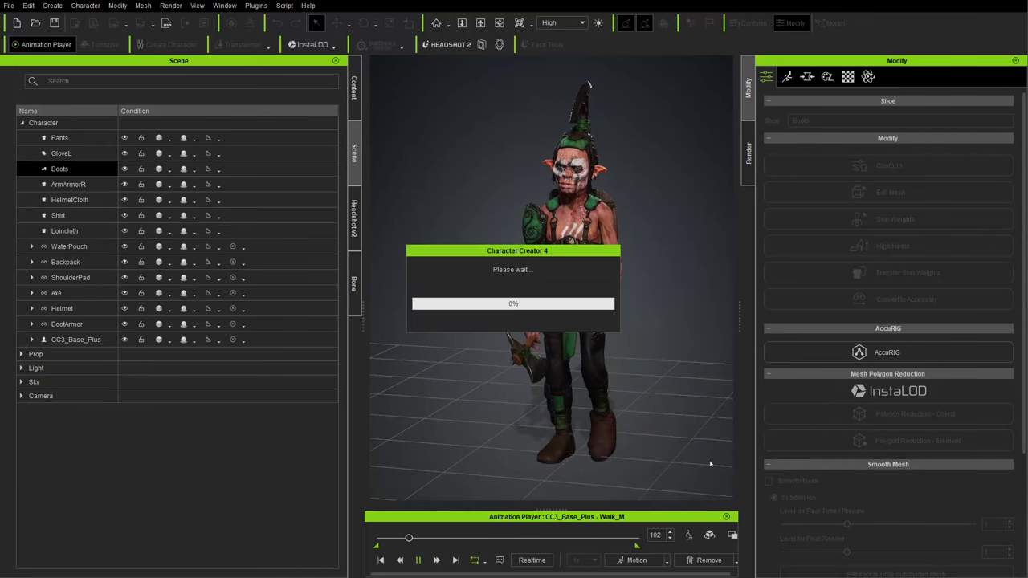
Step: Save the project under the new file name GoblinDemo_004_WithGea on the Desktop
{"action": "scroll", "coordinate": [545, 385], "scroll_direction": "up", "scroll_amount": 5}
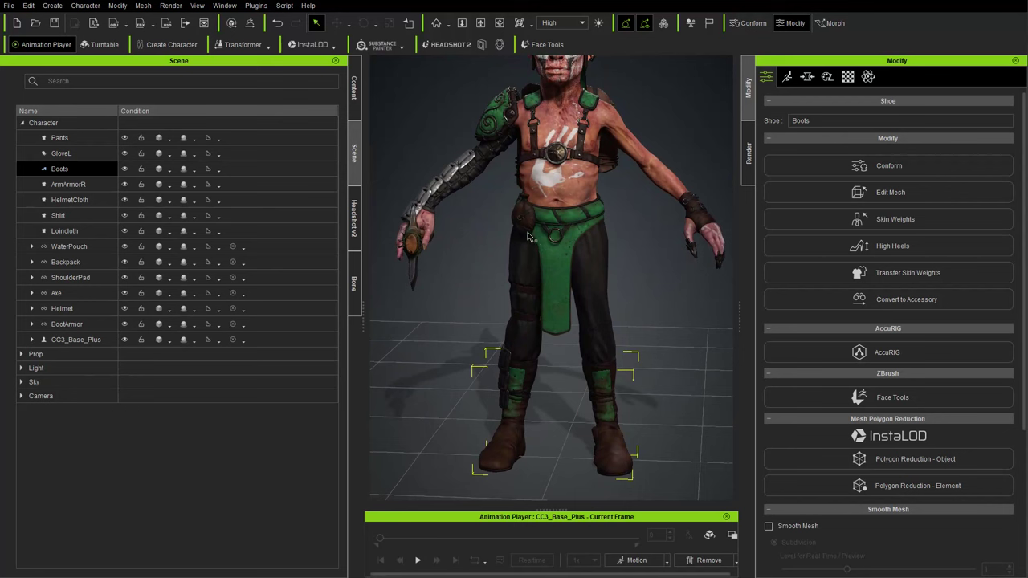
{"action": "mouse_move", "coordinate": [570, 293]}
{"action": "middle_mouse_down"}
{"action": "mouse_move", "coordinate": [581, 280]}
{"action": "mouse_move", "coordinate": [567, 299]}
{"action": "middle_mouse_up"}
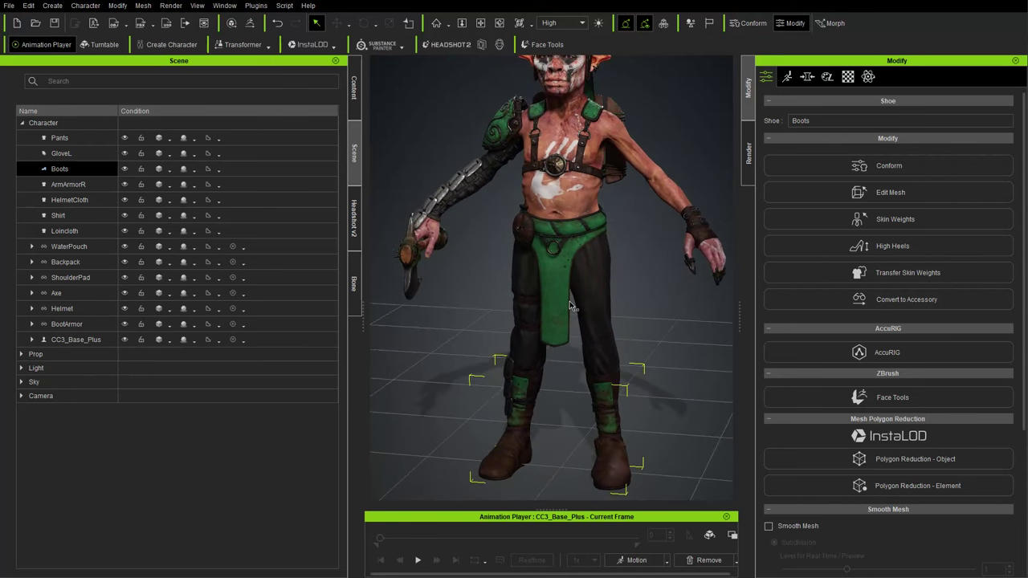
{"action": "right_click_drag", "start_coordinate": [578, 232], "coordinate": [544, 243]}
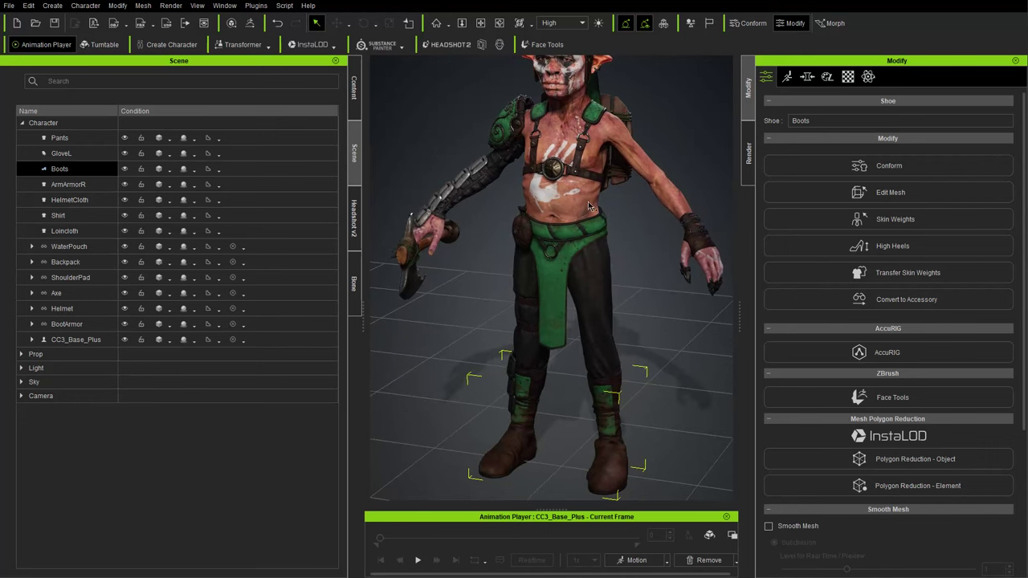
{"action": "left_click", "coordinate": [9, 6]}
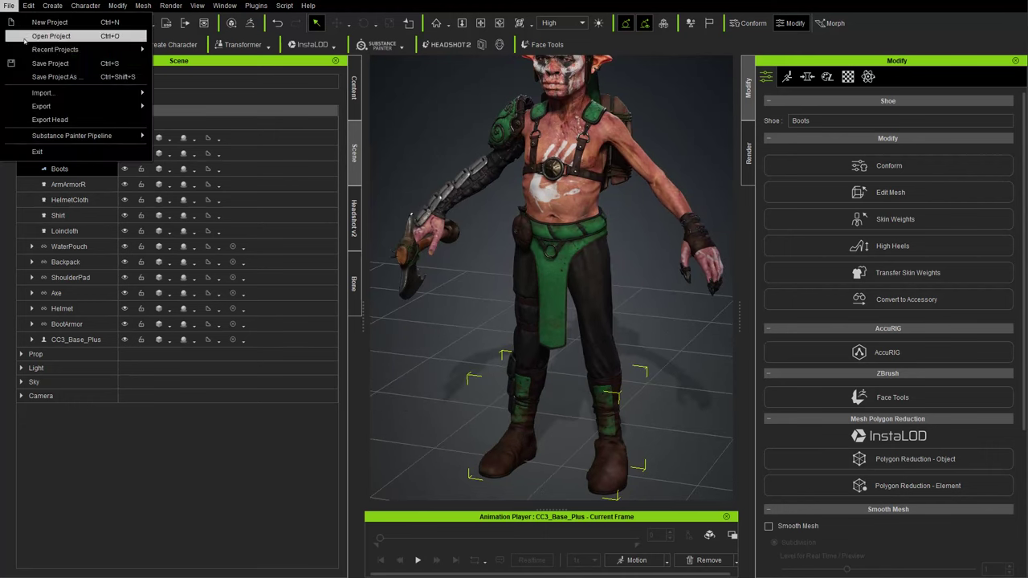
{"action": "left_click", "coordinate": [49, 76]}
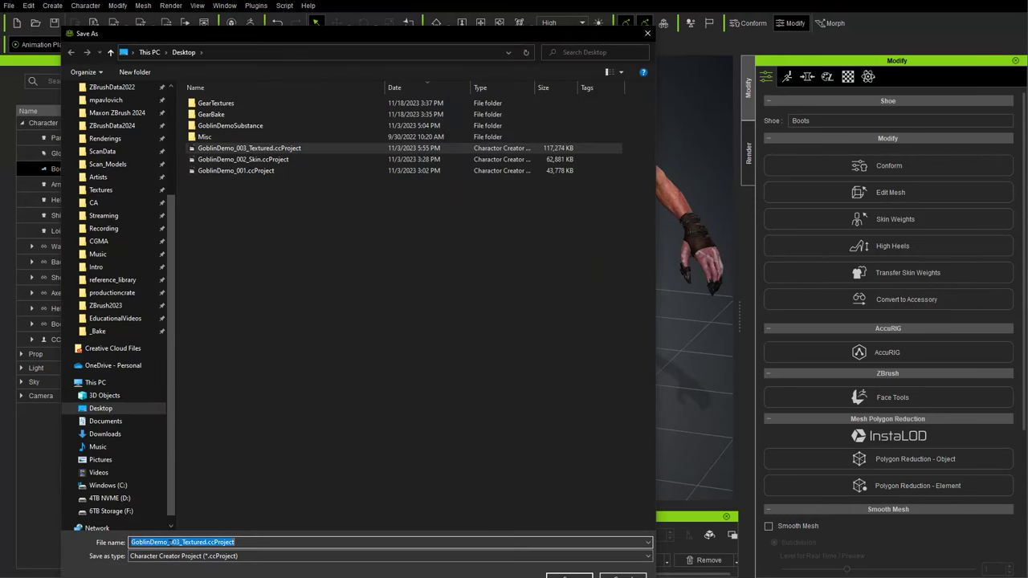
{"action": "type", "text": "GoblinDemo_004_Wit"}
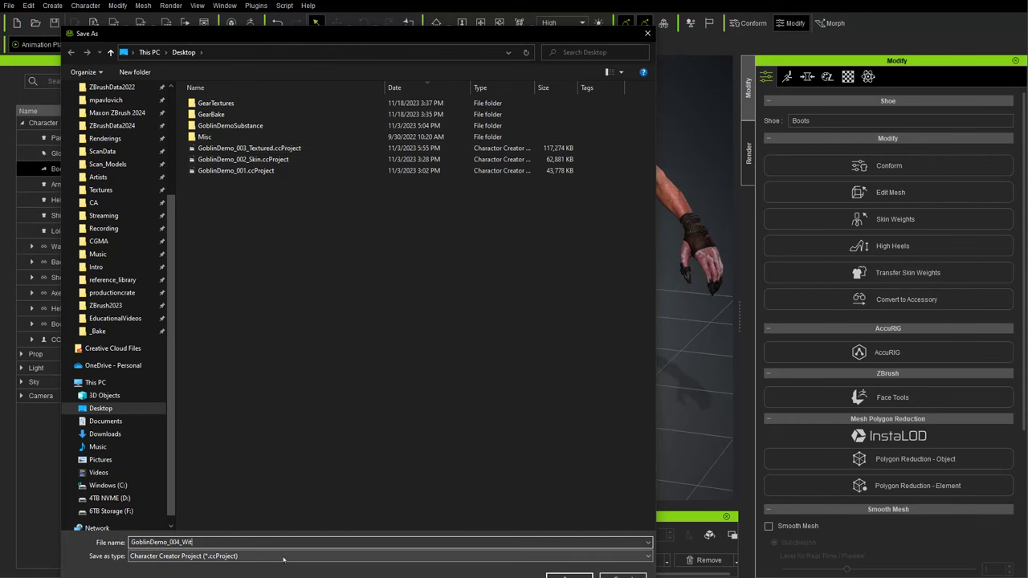
{"action": "type", "text": "hGea"}
{"action": "key", "text": "Return"}
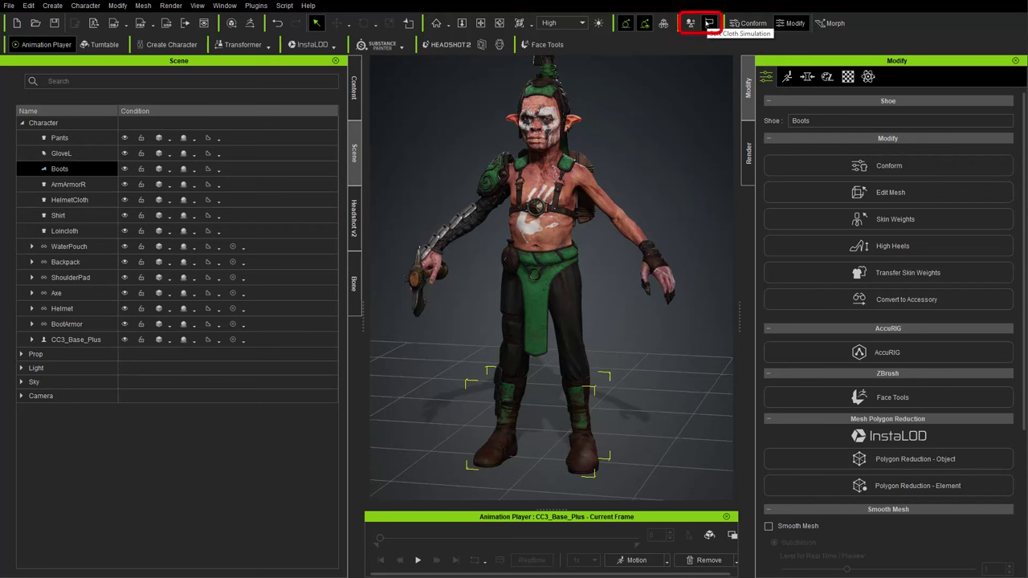
Step: Turn on Soft Cloth Simulation together with the other physics simulation option beside it
{"action": "left_click", "coordinate": [708, 23]}
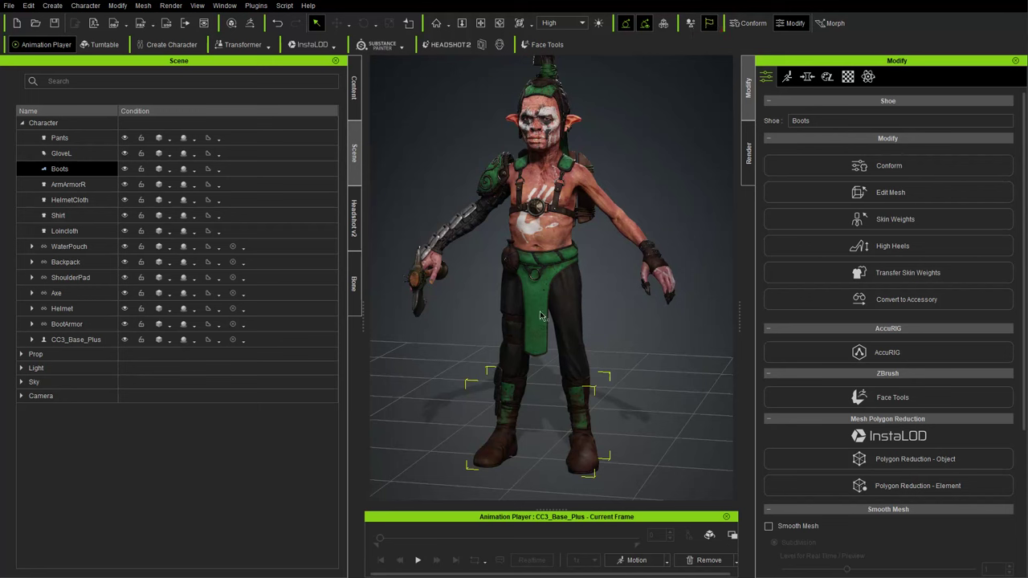
{"action": "left_click", "coordinate": [691, 24]}
Step: Examine how the loincloth hangs against the legs from the front and the side, including the full figure
{"action": "scroll", "coordinate": [548, 332], "scroll_direction": "up", "scroll_amount": 4}
{"action": "right_click_drag", "start_coordinate": [549, 332], "coordinate": [512, 258]}
{"action": "right_click_drag", "start_coordinate": [593, 316], "coordinate": [534, 223]}
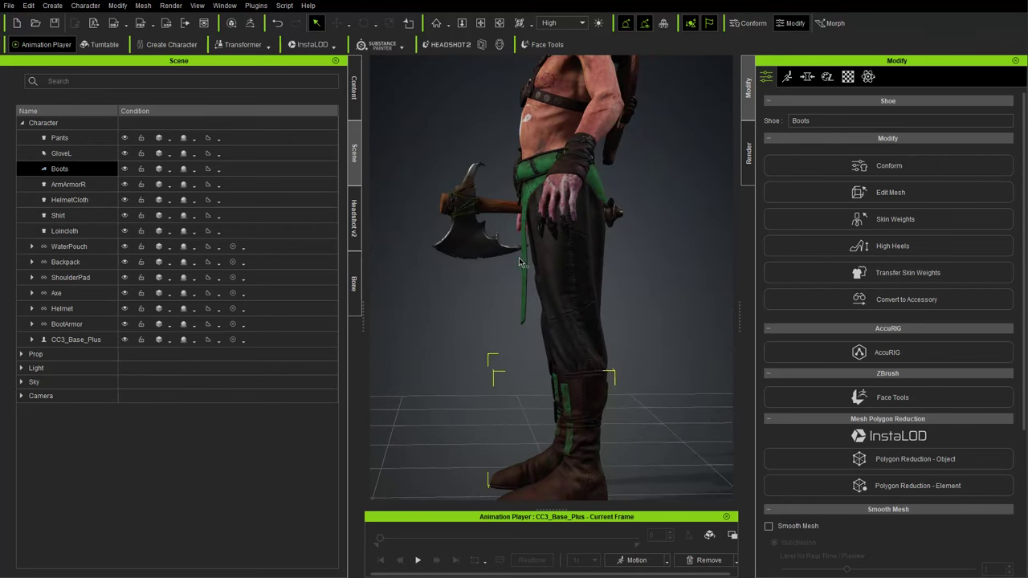
{"action": "right_click_drag", "start_coordinate": [513, 279], "coordinate": [635, 268]}
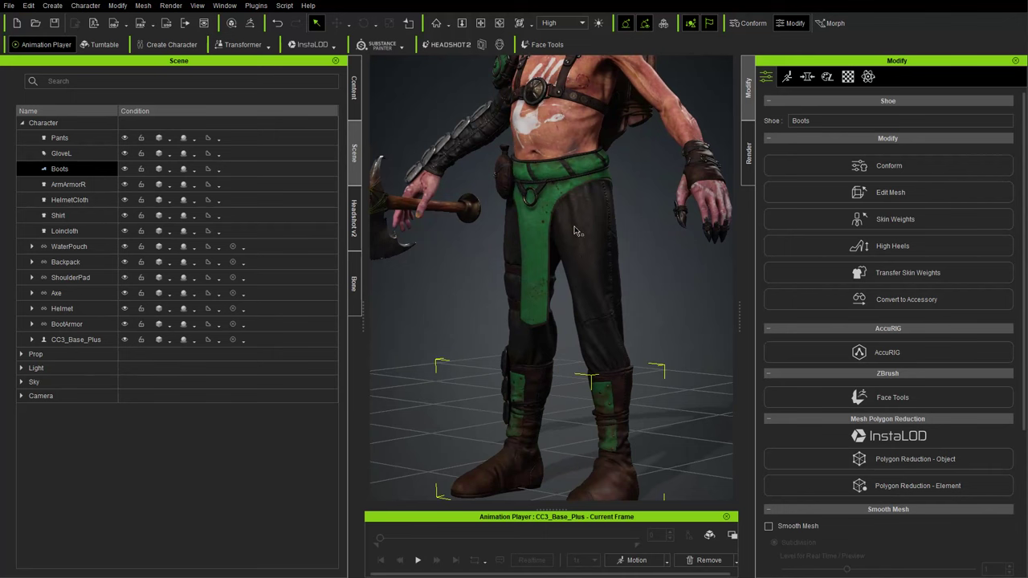
{"action": "right_click_drag", "start_coordinate": [533, 249], "coordinate": [542, 270]}
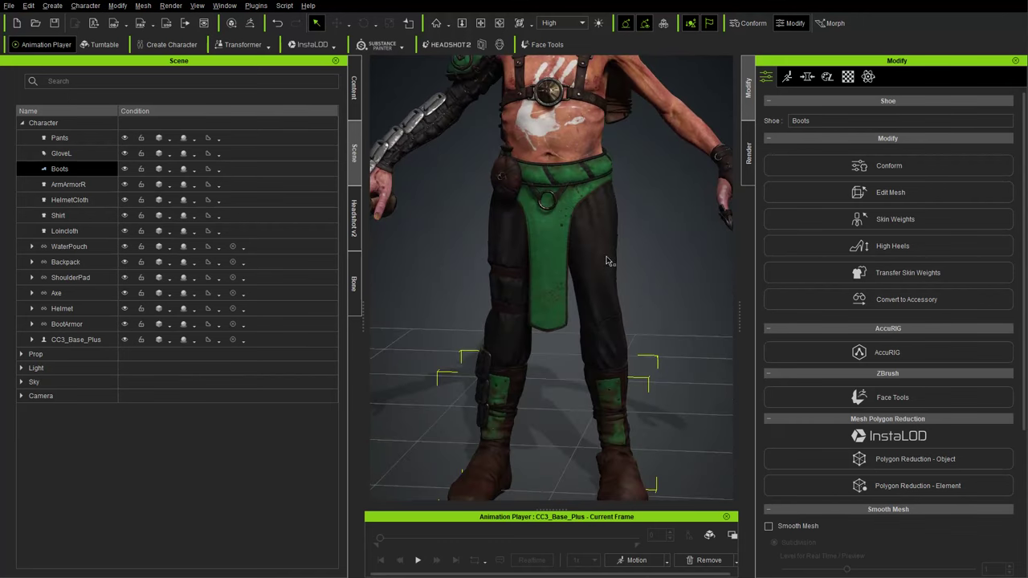
{"action": "right_click_drag", "start_coordinate": [606, 261], "coordinate": [605, 297], "text": "alt"}
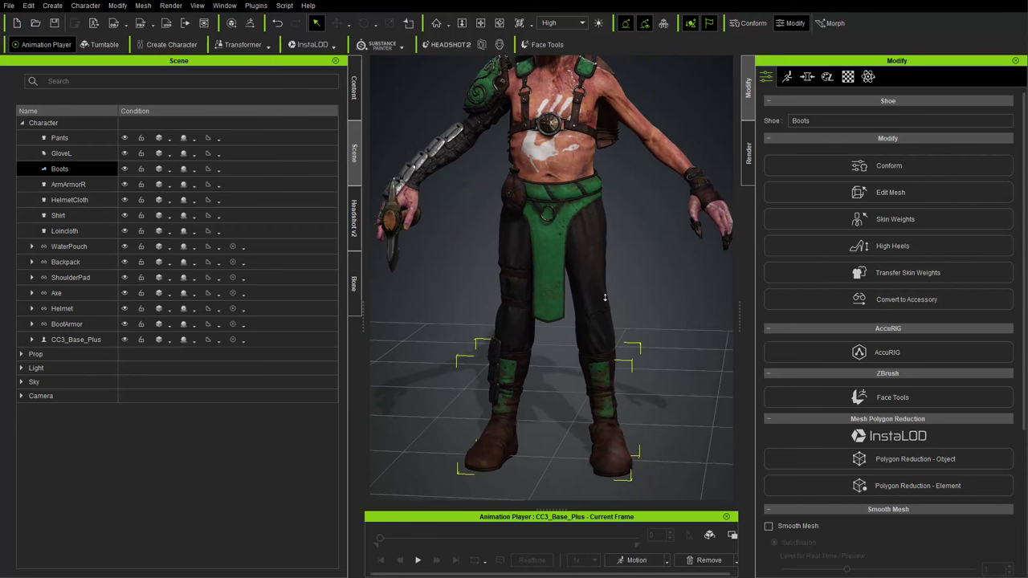
{"action": "middle_click_drag", "start_coordinate": [577, 240], "coordinate": [582, 261], "text": "alt"}
{"action": "left_click_drag", "start_coordinate": [582, 261], "coordinate": [635, 270], "text": "alt"}
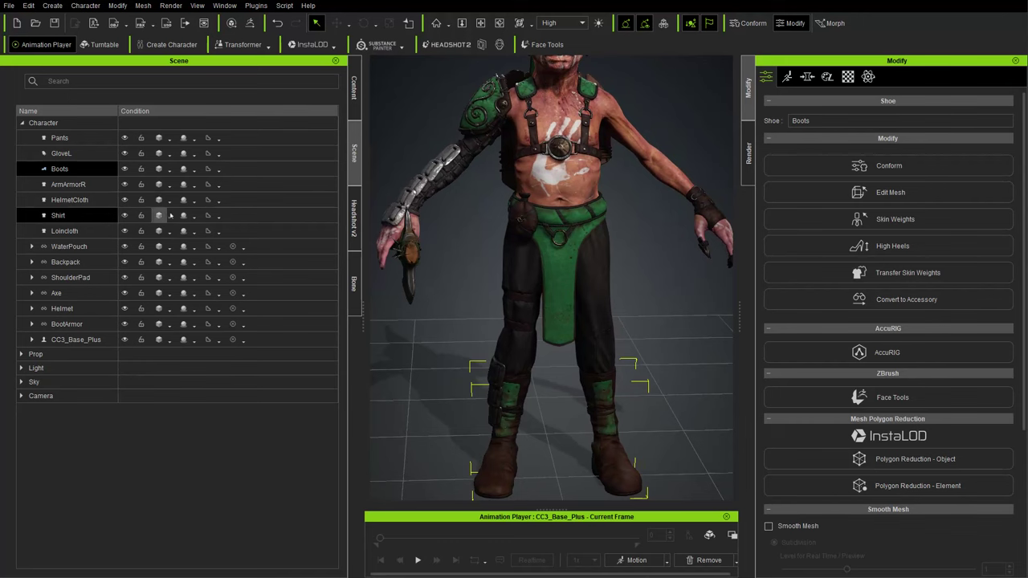
{"action": "scroll", "coordinate": [471, 251], "scroll_direction": "down", "scroll_amount": 3}
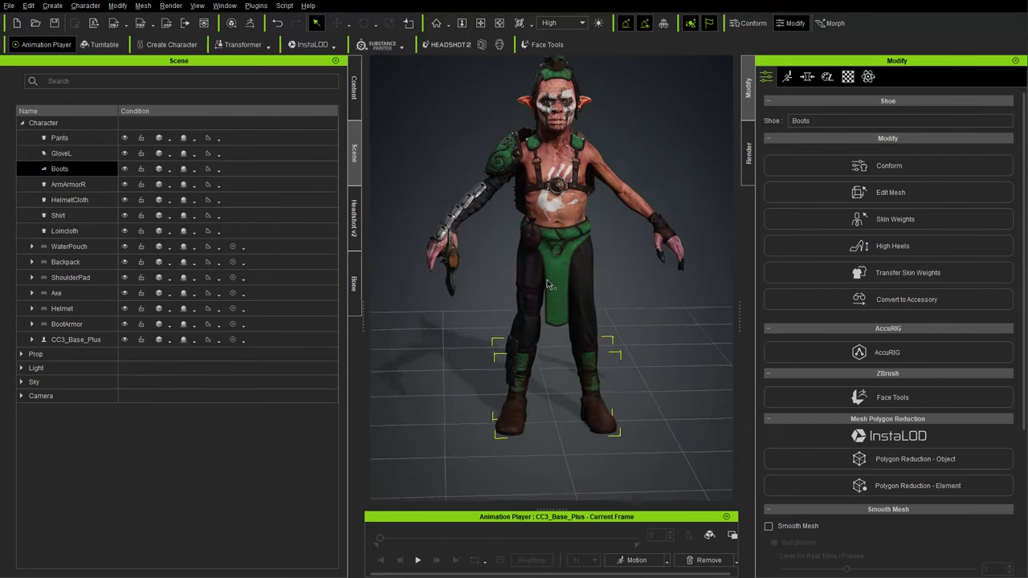
{"action": "key", "text": "f"}
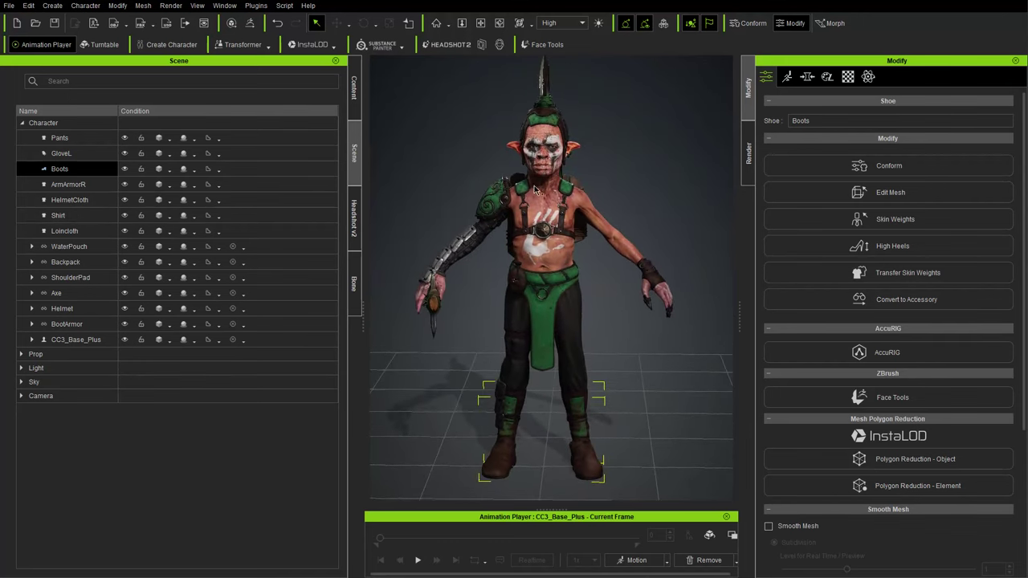
{"action": "right_click_drag", "start_coordinate": [604, 386], "coordinate": [581, 347]}
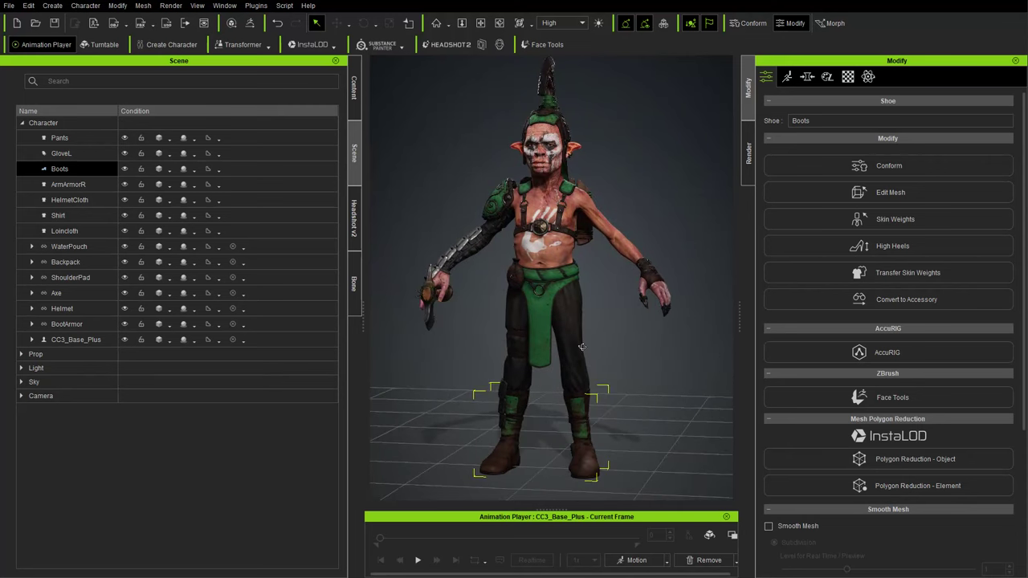
Step: Select the CC3_Base_Plus character, check its sub-meshes, and open its Collision Shape editor
{"action": "left_click", "coordinate": [72, 340]}
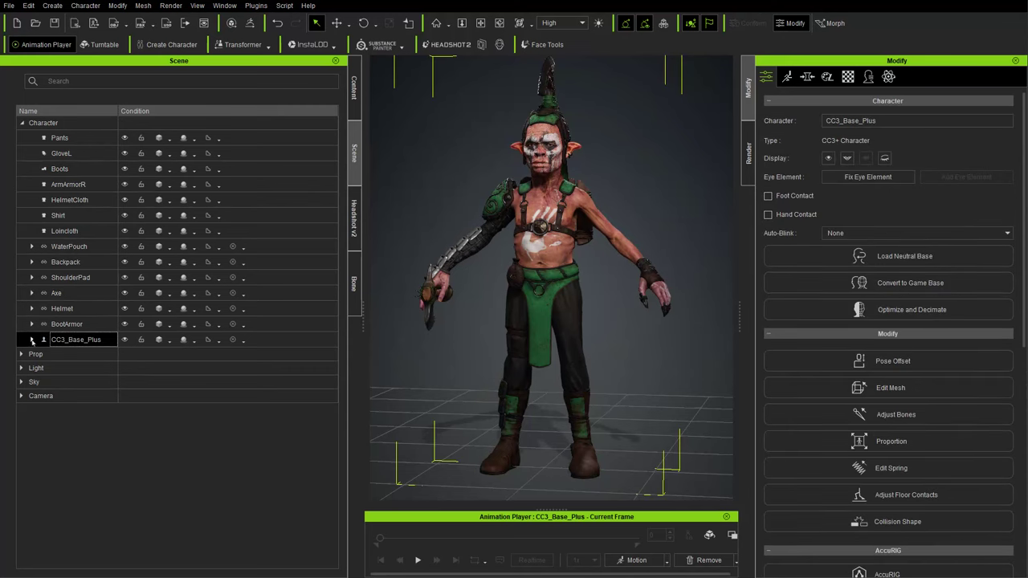
{"action": "left_click", "coordinate": [32, 340]}
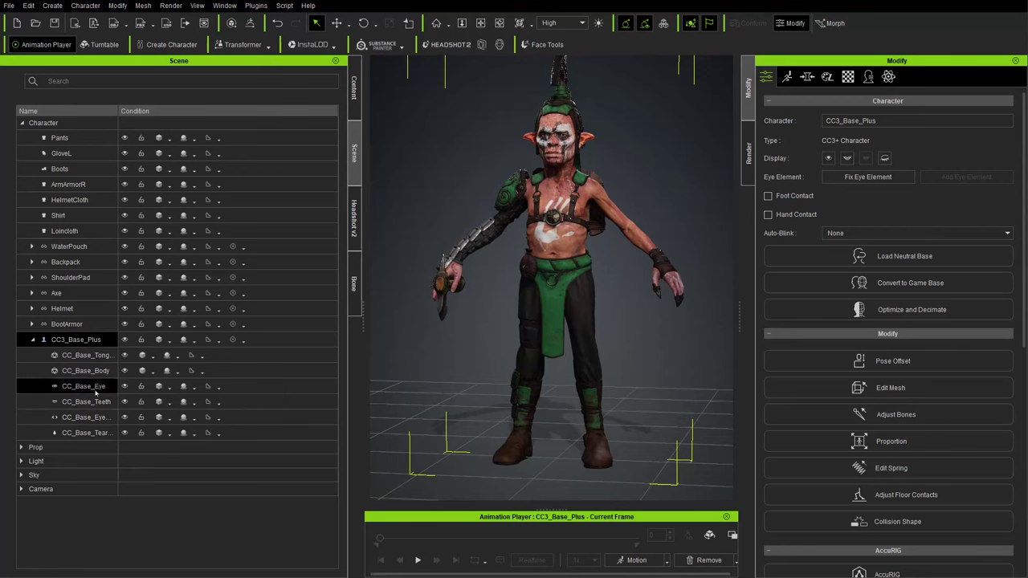
{"action": "left_click", "coordinate": [44, 343]}
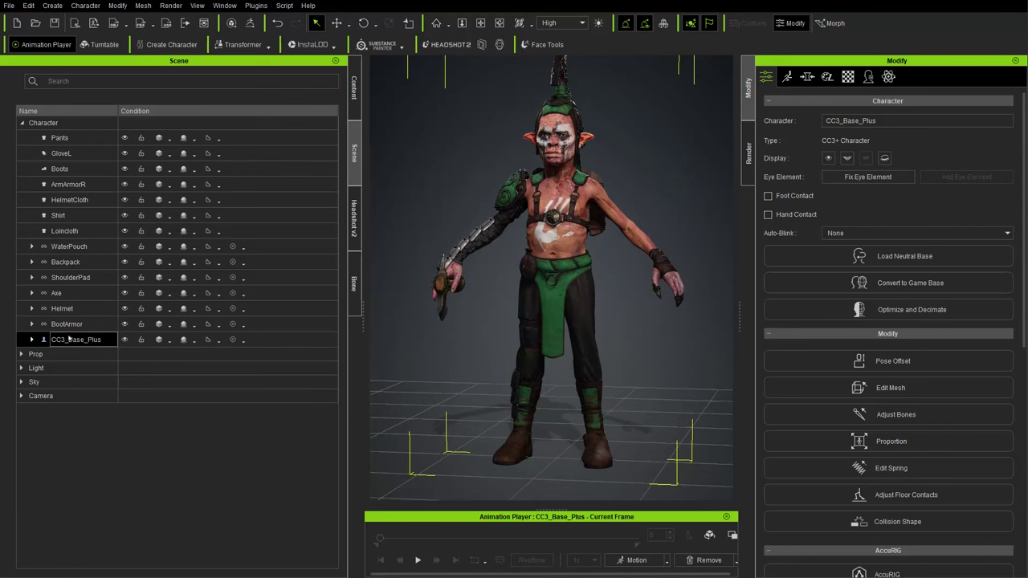
{"action": "middle_click_drag", "start_coordinate": [560, 250], "coordinate": [538, 288]}
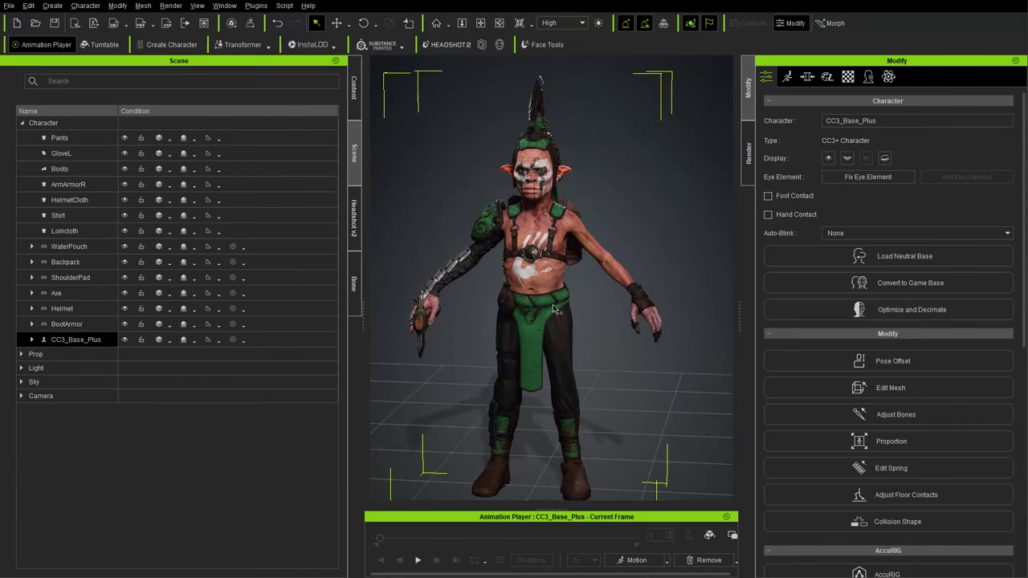
{"action": "scroll", "coordinate": [815, 314], "scroll_direction": "down", "scroll_amount": 3}
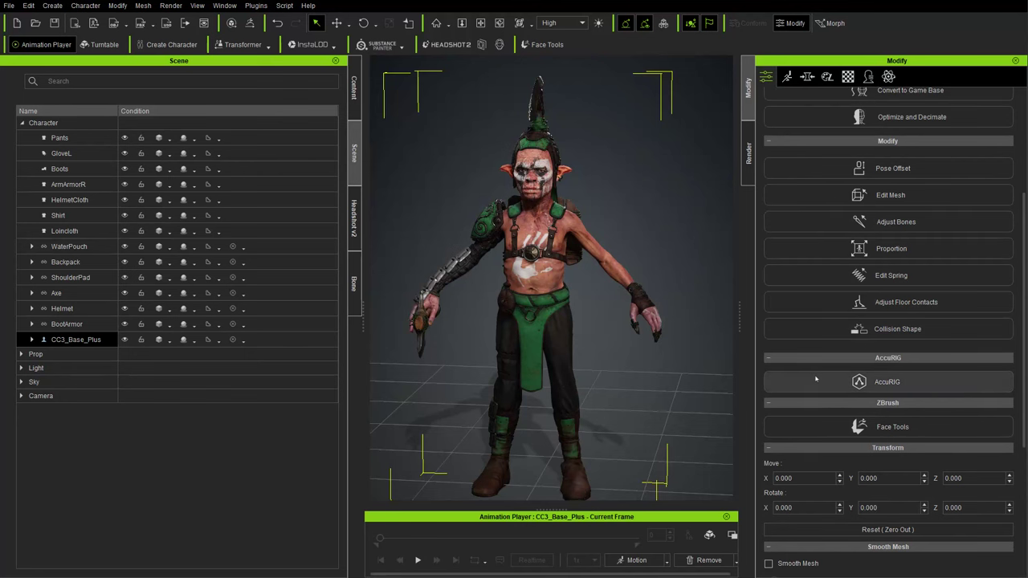
{"action": "left_click", "coordinate": [897, 328]}
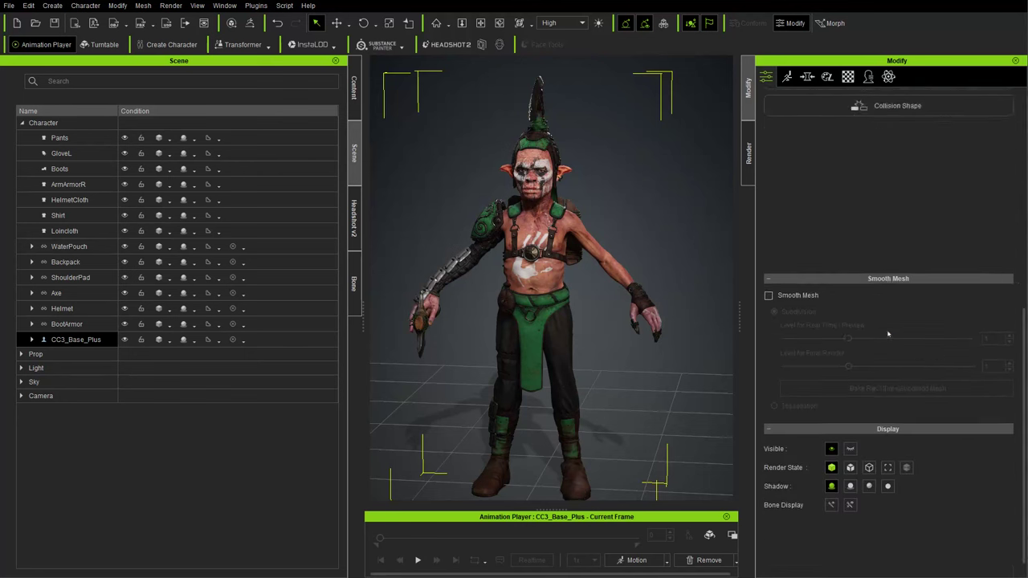
Step: Examine the existing collision shapes on the character's torso, pelvis and left thigh
{"action": "right_click_drag", "start_coordinate": [589, 290], "coordinate": [495, 277]}
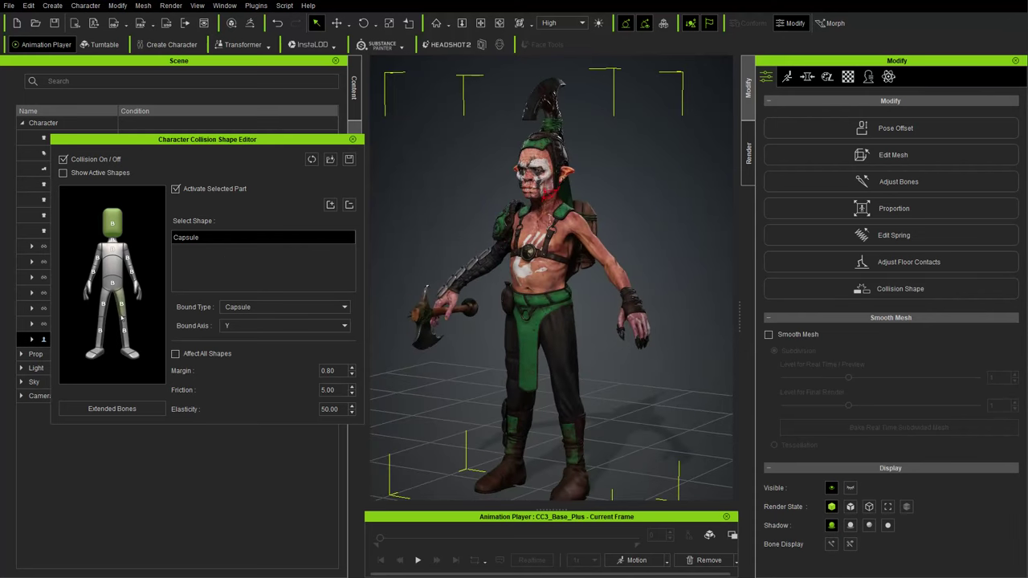
{"action": "right_click_drag", "start_coordinate": [486, 270], "coordinate": [414, 288]}
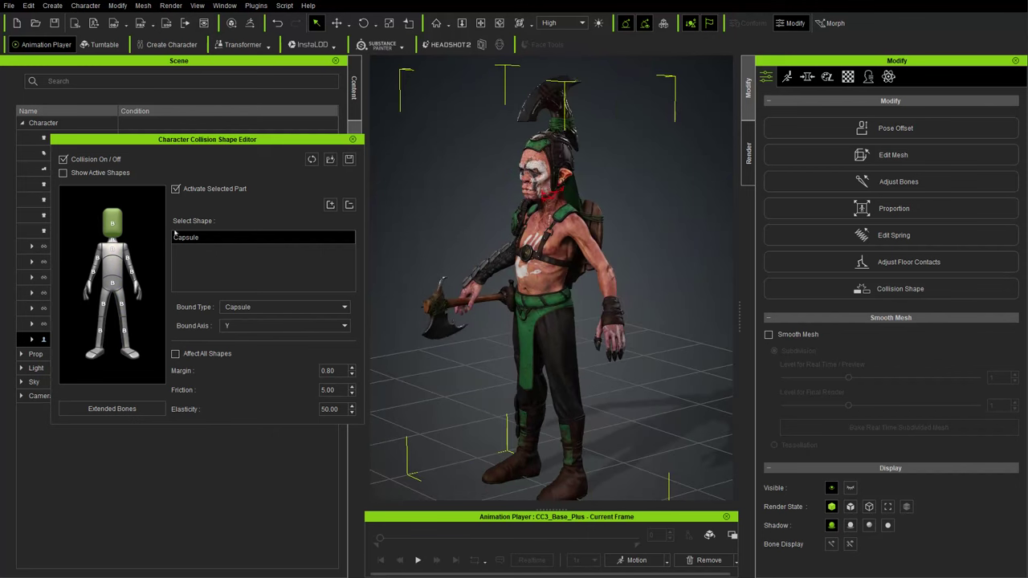
{"action": "left_click", "coordinate": [114, 282]}
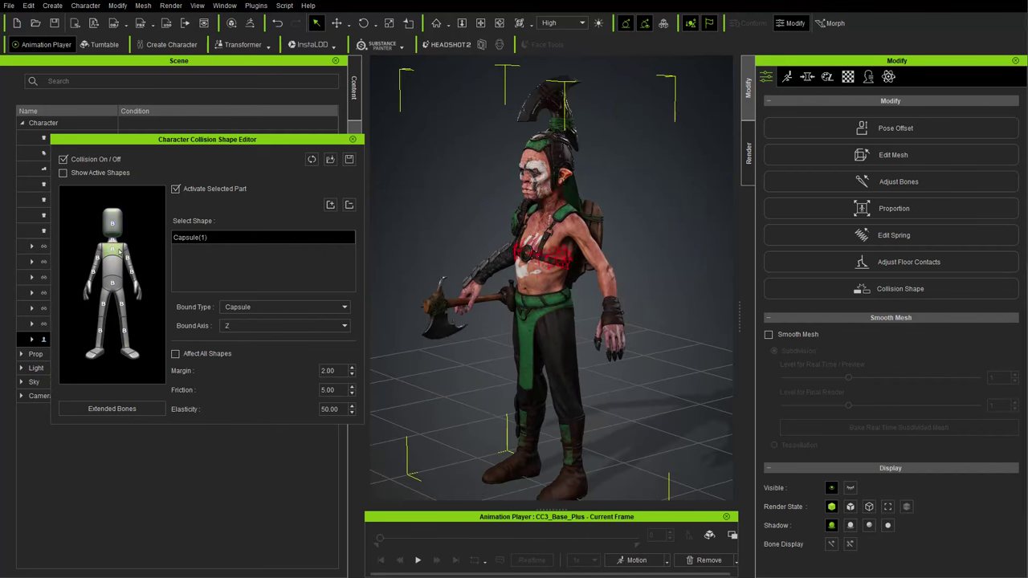
{"action": "left_click", "coordinate": [120, 302]}
Step: Delete the capsule collision shape from the character's left shin and deactivate collision for the right shin
{"action": "left_click", "coordinate": [123, 328]}
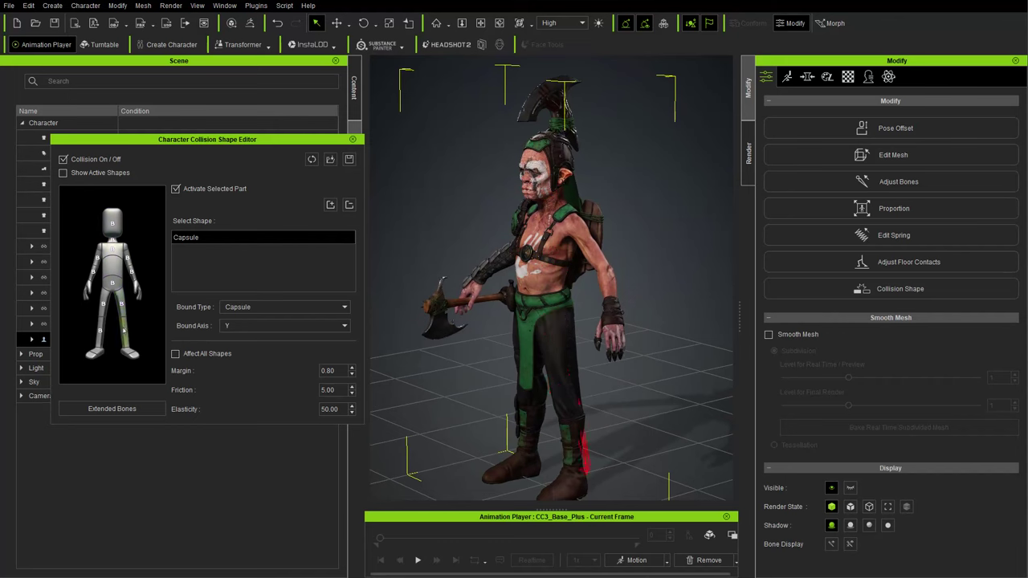
{"action": "right_click_drag", "start_coordinate": [562, 286], "coordinate": [673, 369]}
{"action": "scroll", "coordinate": [580, 369], "scroll_direction": "up", "scroll_amount": 2}
{"action": "middle_click_drag", "start_coordinate": [673, 369], "coordinate": [640, 298]}
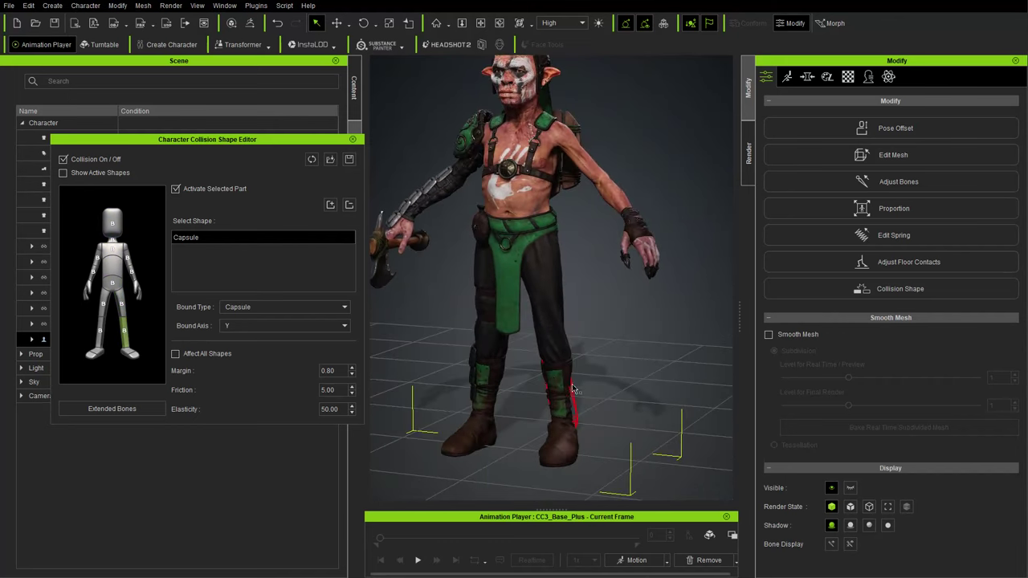
{"action": "right_click_drag", "start_coordinate": [625, 357], "coordinate": [550, 366]}
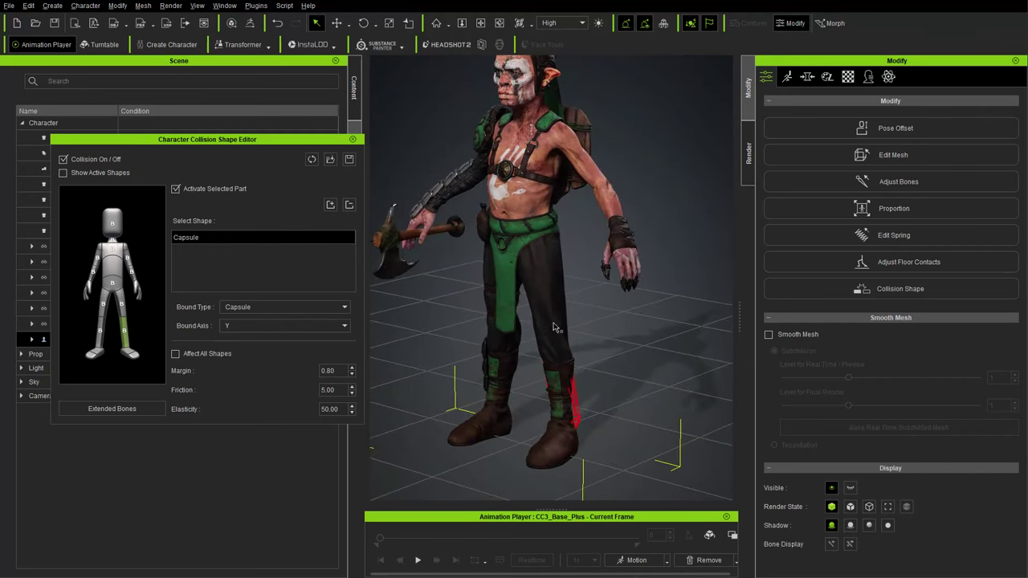
{"action": "right_click_drag", "start_coordinate": [554, 323], "coordinate": [586, 312]}
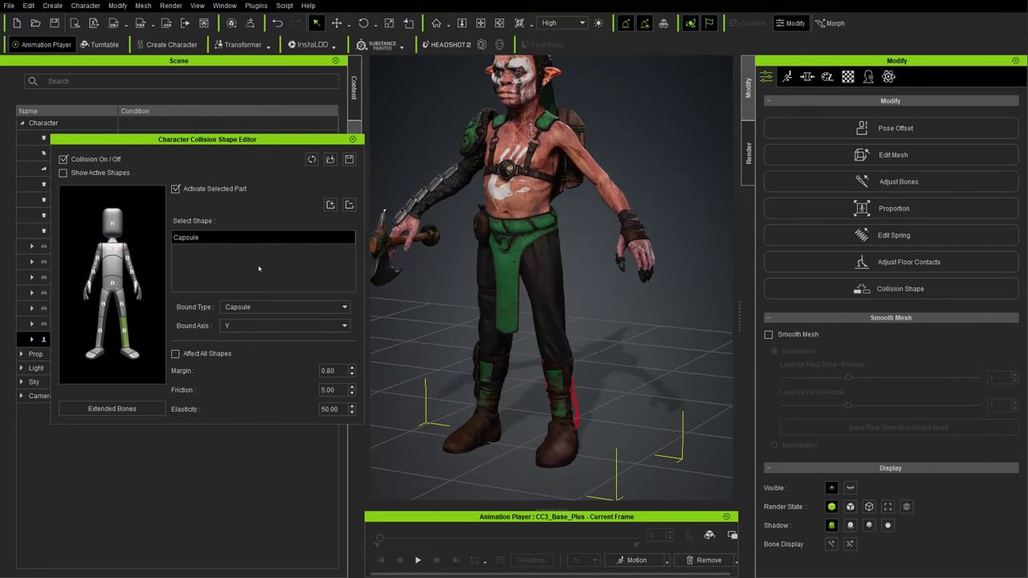
{"action": "left_click", "coordinate": [349, 205]}
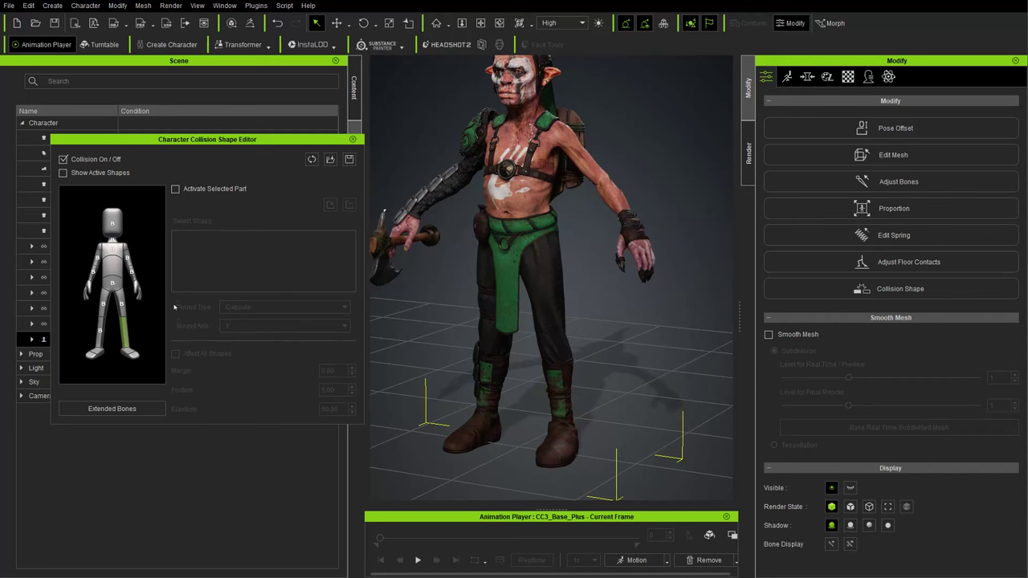
{"action": "left_click", "coordinate": [98, 333]}
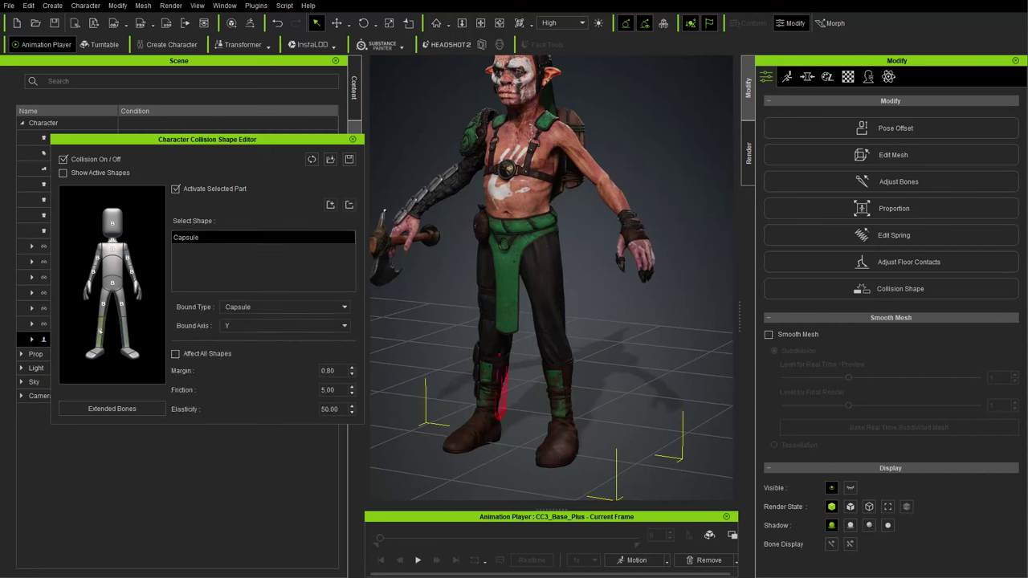
{"action": "left_click", "coordinate": [176, 189]}
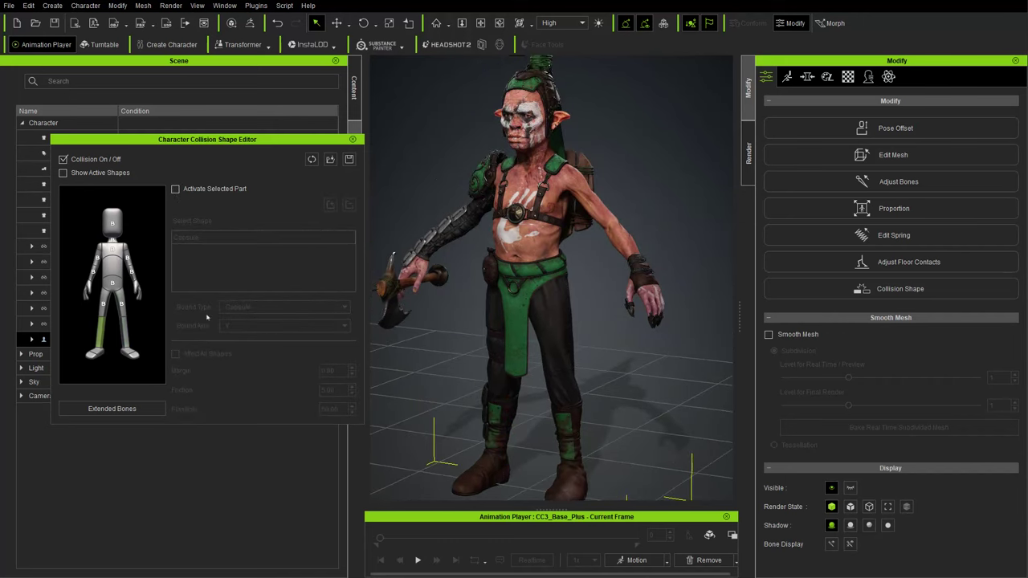
Step: Select the left thigh in the collision editor and view its capsule shape up close
{"action": "right_click_drag", "start_coordinate": [554, 306], "coordinate": [506, 310]}
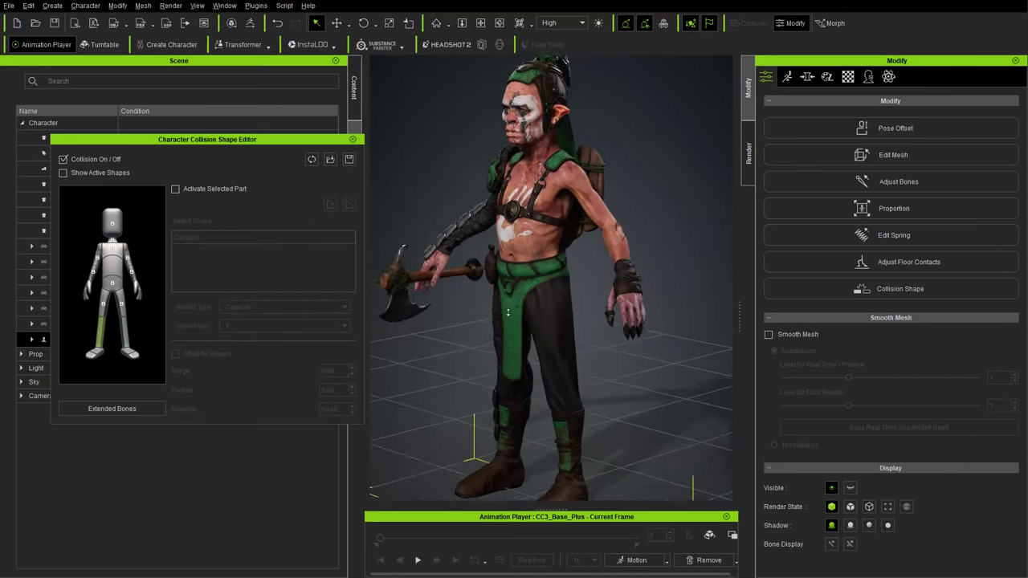
{"action": "scroll", "coordinate": [451, 277], "scroll_direction": "up", "scroll_amount": 3}
{"action": "left_click", "coordinate": [132, 304]}
{"action": "right_click_drag", "start_coordinate": [549, 388], "coordinate": [546, 247]}
{"action": "right_click_drag", "start_coordinate": [393, 299], "coordinate": [495, 299]}
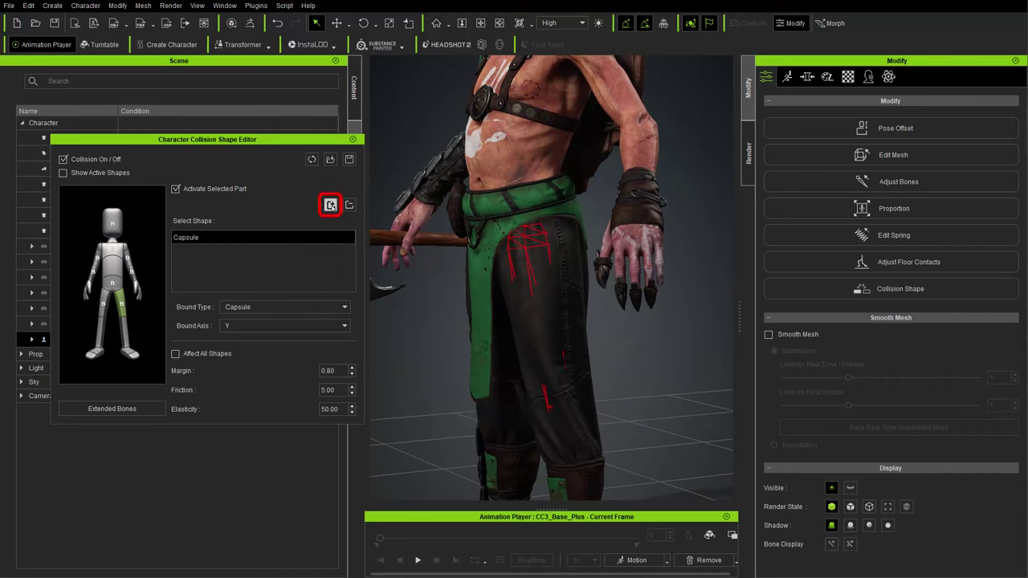
Step: Try adding a second capsule collision shape to the left thigh
{"action": "left_click", "coordinate": [329, 205]}
{"action": "right_click_drag", "start_coordinate": [508, 301], "coordinate": [442, 307]}
{"action": "key", "text": "e"}
{"action": "key", "text": "r"}
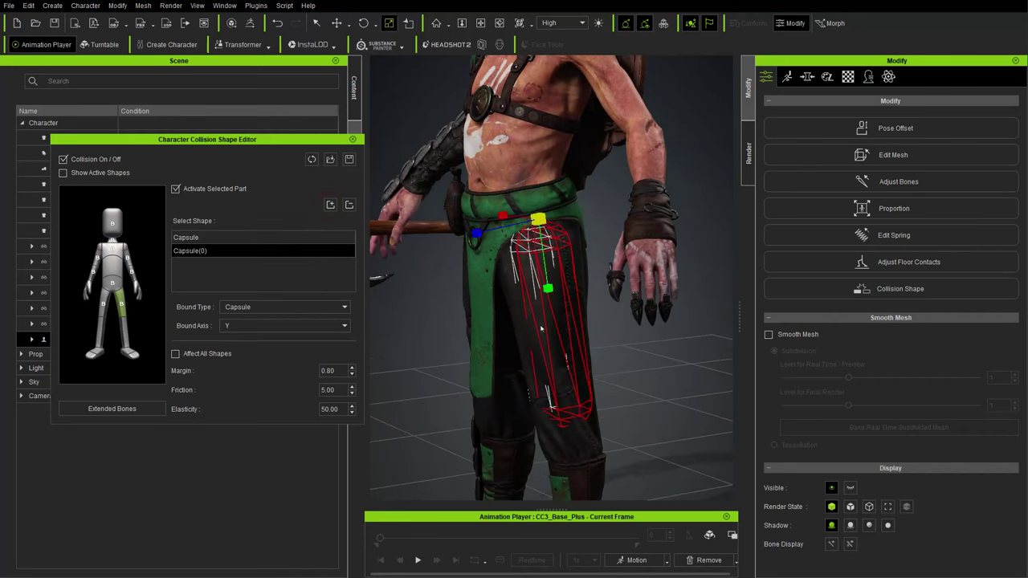
{"action": "right_click_drag", "start_coordinate": [542, 330], "coordinate": [544, 337]}
{"action": "key", "text": "e"}
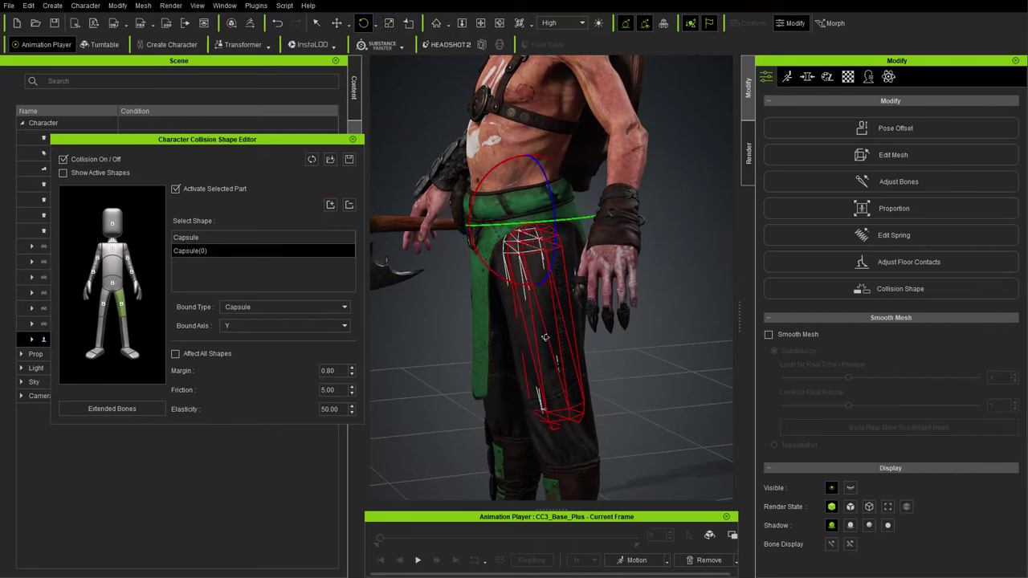
{"action": "key", "text": "w"}
{"action": "key", "text": "e"}
{"action": "key", "text": "w"}
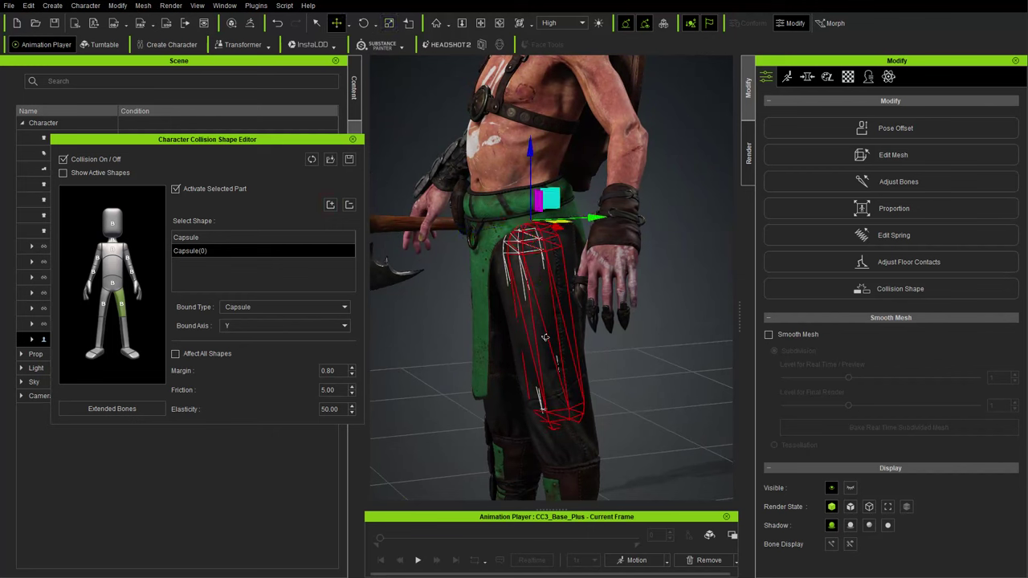
{"action": "key", "text": "e"}
{"action": "key", "text": "r"}
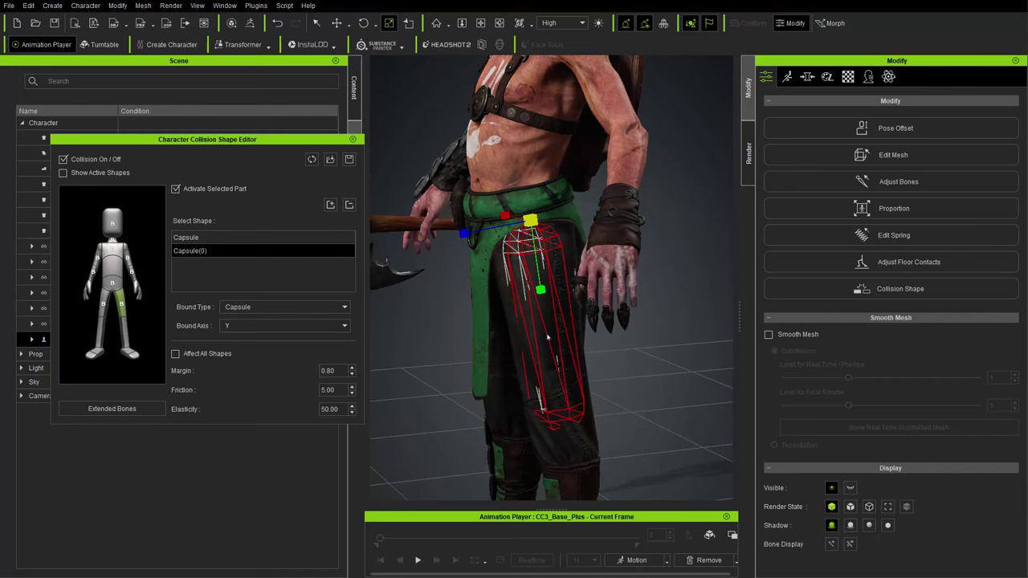
Step: Thicken the left thigh's second capsule from front to back and shorten its length
{"action": "right_click_drag", "start_coordinate": [536, 277], "coordinate": [505, 257]}
{"action": "left_click_drag", "start_coordinate": [480, 237], "coordinate": [449, 273]}
{"action": "right_click_drag", "start_coordinate": [449, 273], "coordinate": [479, 278]}
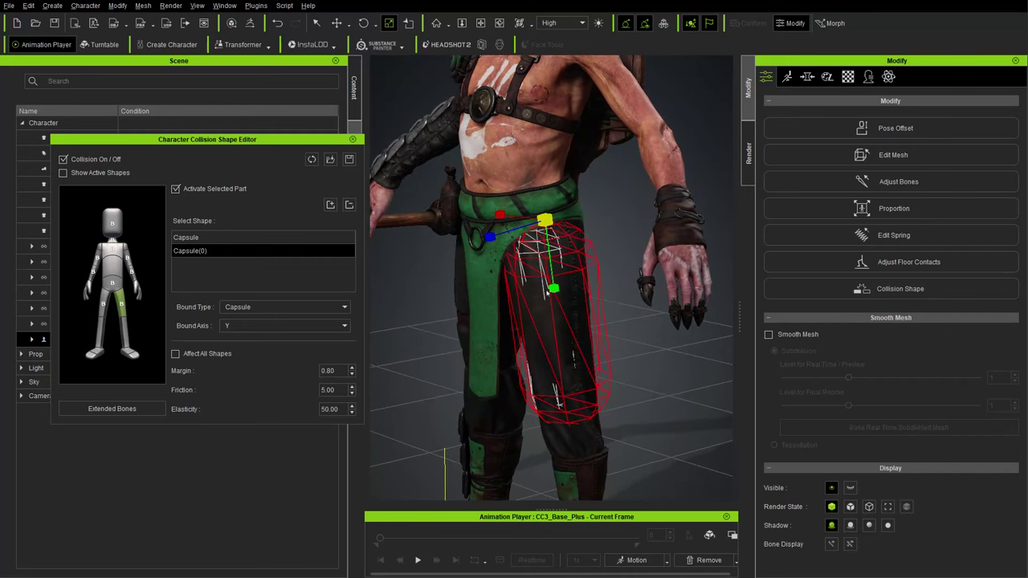
{"action": "left_click_drag", "start_coordinate": [547, 294], "coordinate": [538, 286]}
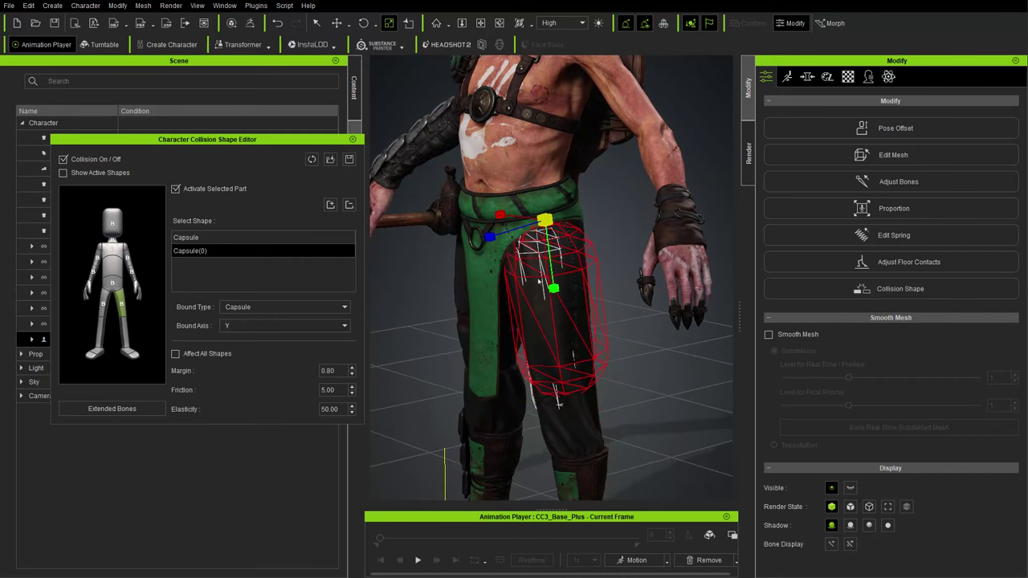
Step: Try repositioning the left thigh's second capsule, Capsule(0), and delete it from the shape list
{"action": "key", "text": "e"}
{"action": "key", "text": "w"}
{"action": "key", "text": "e"}
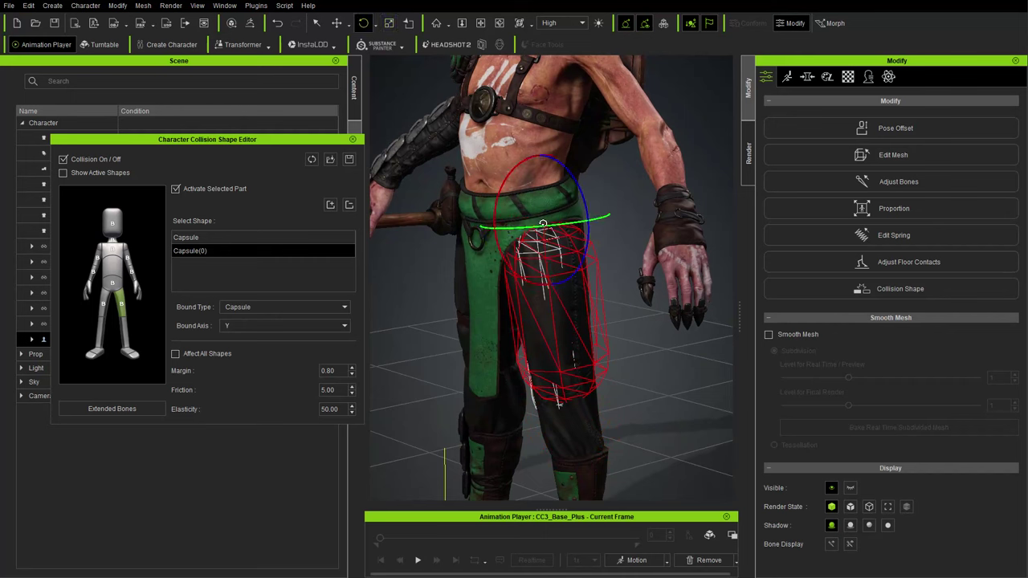
{"action": "key", "text": "w"}
{"action": "left_click_drag", "start_coordinate": [557, 204], "coordinate": [515, 179]}
{"action": "key", "text": "e"}
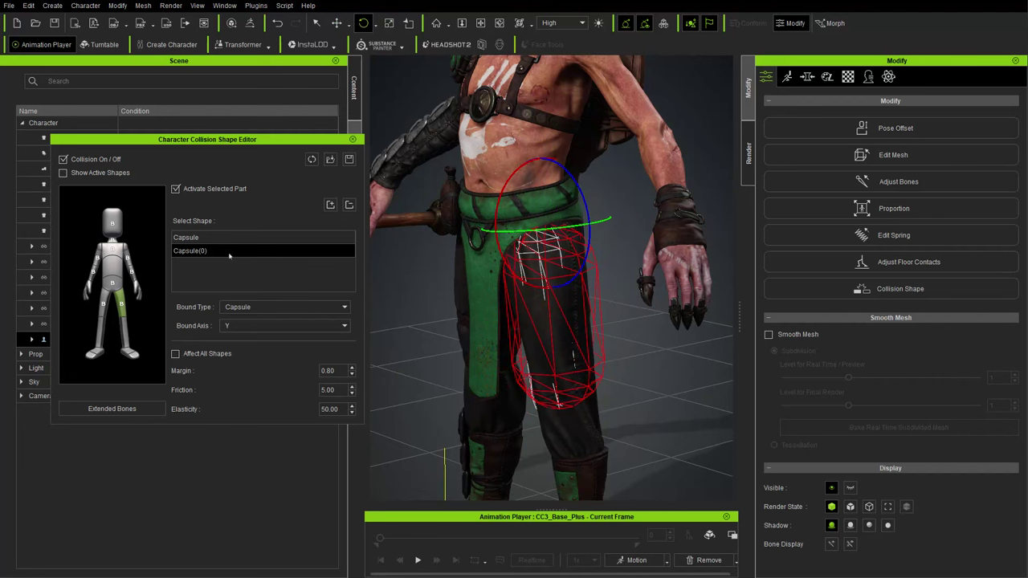
{"action": "left_click", "coordinate": [348, 205]}
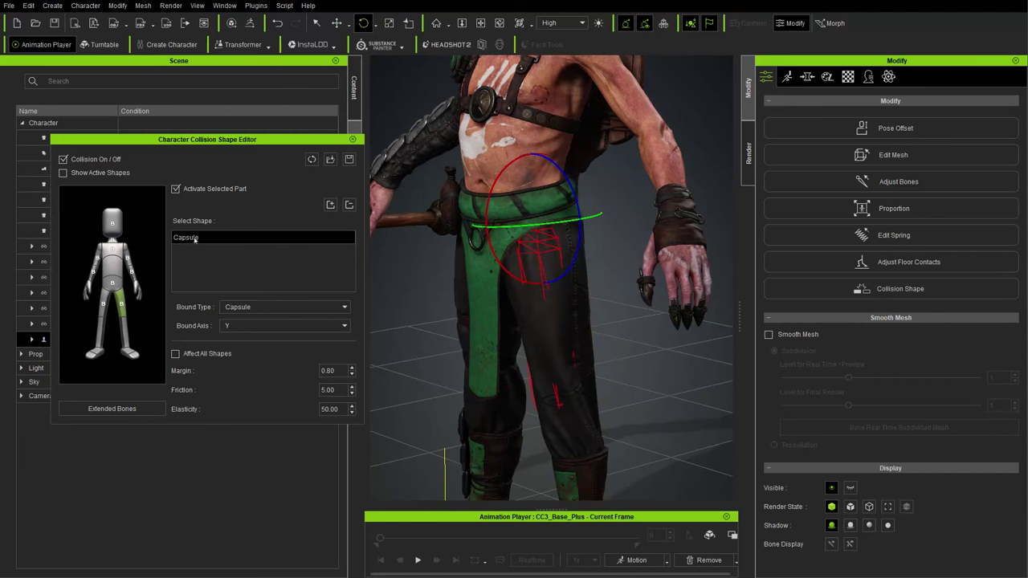
Step: Scale the left thigh's original capsule thicker from front to back, keeping its bound type as Capsule
{"action": "key", "text": "r"}
{"action": "right_click_drag", "start_coordinate": [514, 265], "coordinate": [476, 265]}
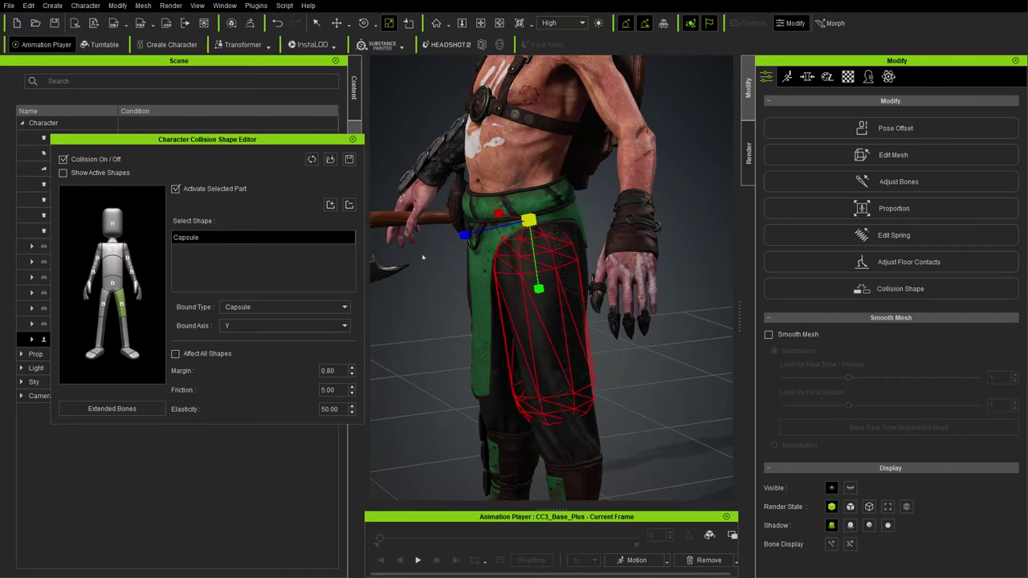
{"action": "right_click_drag", "start_coordinate": [408, 241], "coordinate": [432, 290]}
{"action": "left_click", "coordinate": [269, 307]}
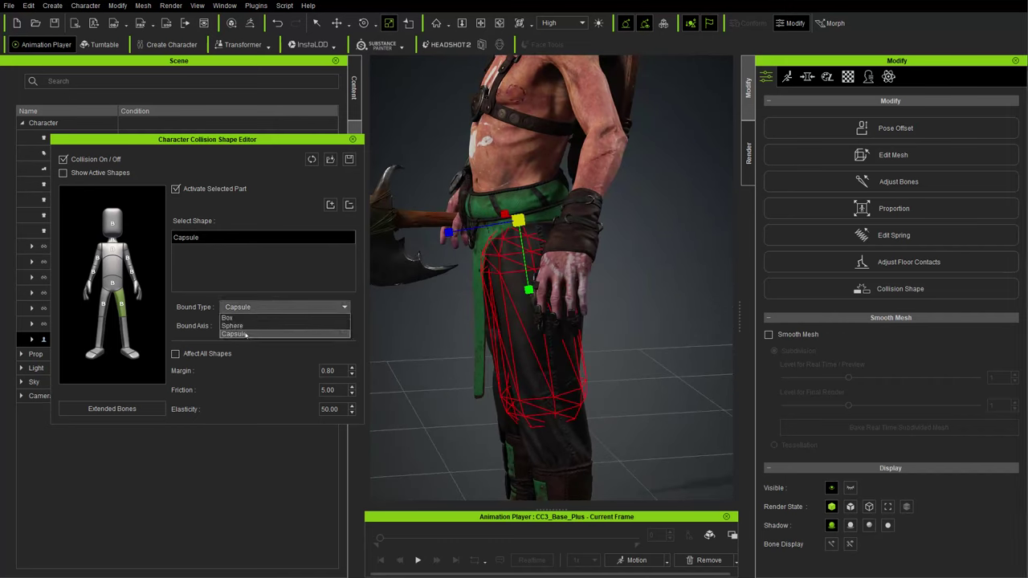
{"action": "left_click", "coordinate": [248, 307]}
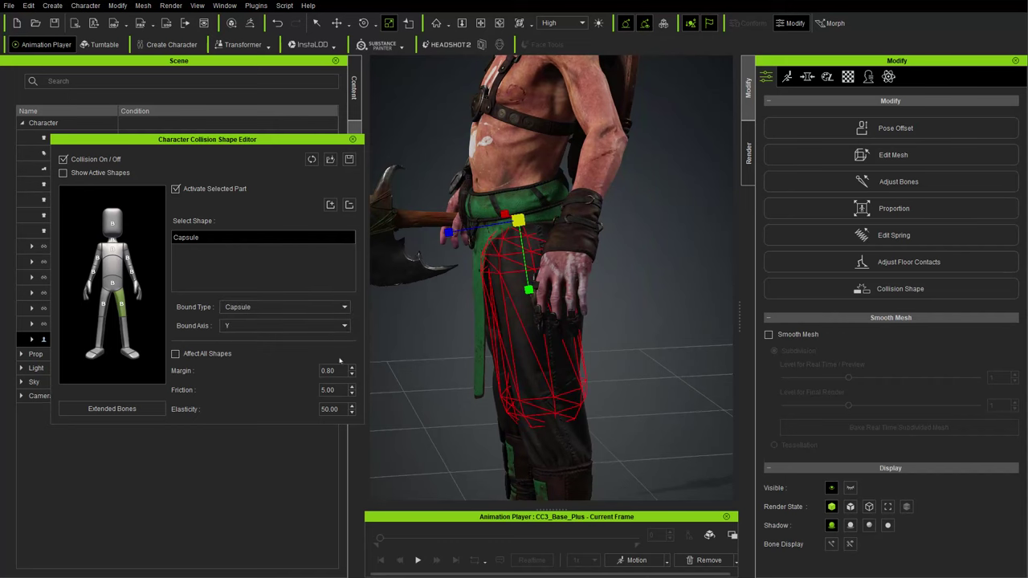
Step: Move and tilt the left thigh's capsule so that it follows the leg in front and side views
{"action": "mouse_move", "coordinate": [508, 340]}
{"action": "right_mouse_down"}
{"action": "mouse_move", "coordinate": [489, 330]}
{"action": "mouse_move", "coordinate": [518, 333]}
{"action": "right_mouse_up"}
{"action": "key", "text": "e"}
{"action": "key", "text": "w"}
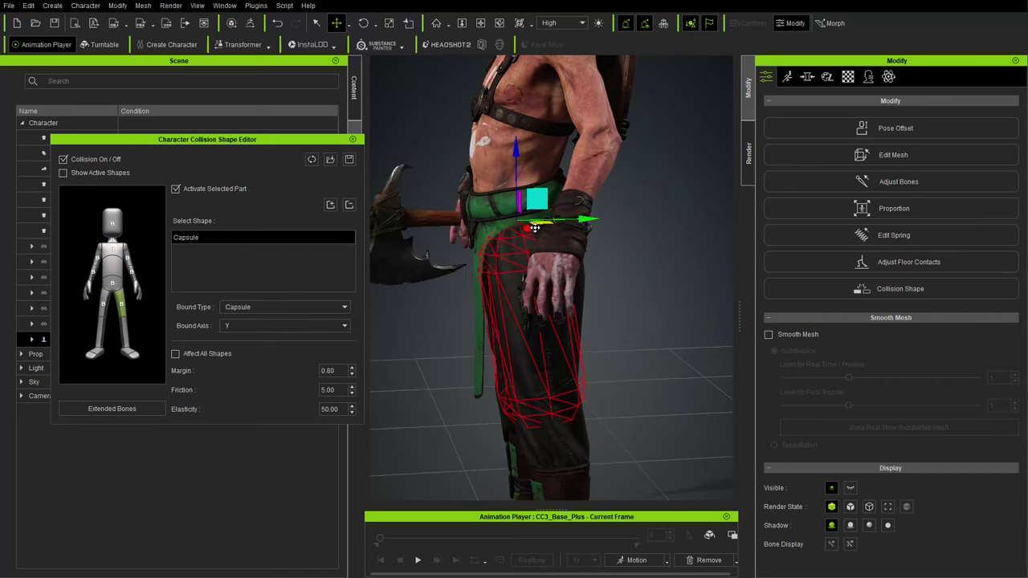
{"action": "left_click_drag", "start_coordinate": [589, 220], "coordinate": [594, 221]}
{"action": "right_click_drag", "start_coordinate": [466, 253], "coordinate": [562, 225]}
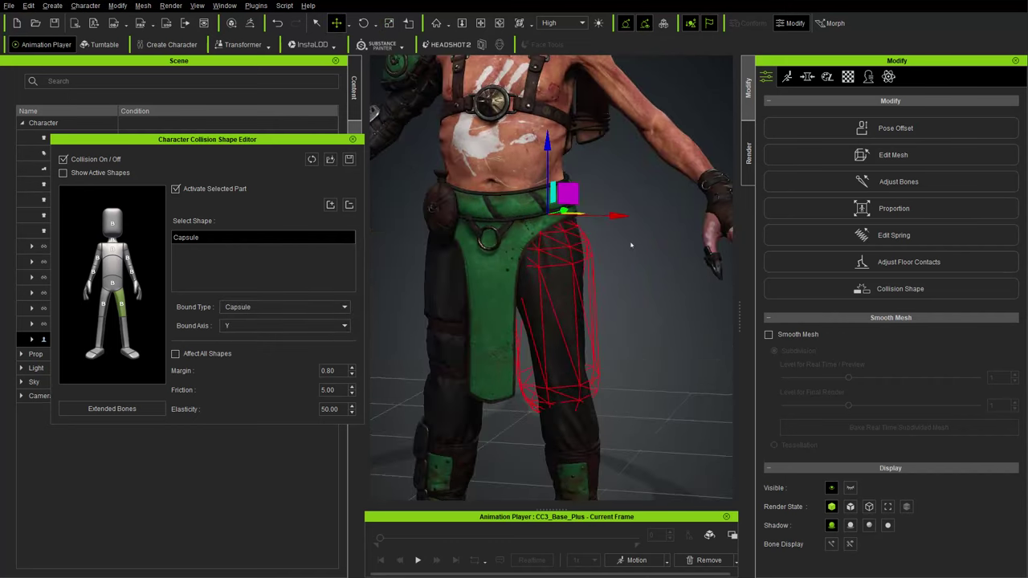
{"action": "key", "text": "e"}
{"action": "left_click_drag", "start_coordinate": [601, 190], "coordinate": [600, 216]}
{"action": "key", "text": "w"}
{"action": "right_click_drag", "start_coordinate": [622, 241], "coordinate": [576, 243]}
{"action": "left_click_drag", "start_coordinate": [584, 215], "coordinate": [587, 216]}
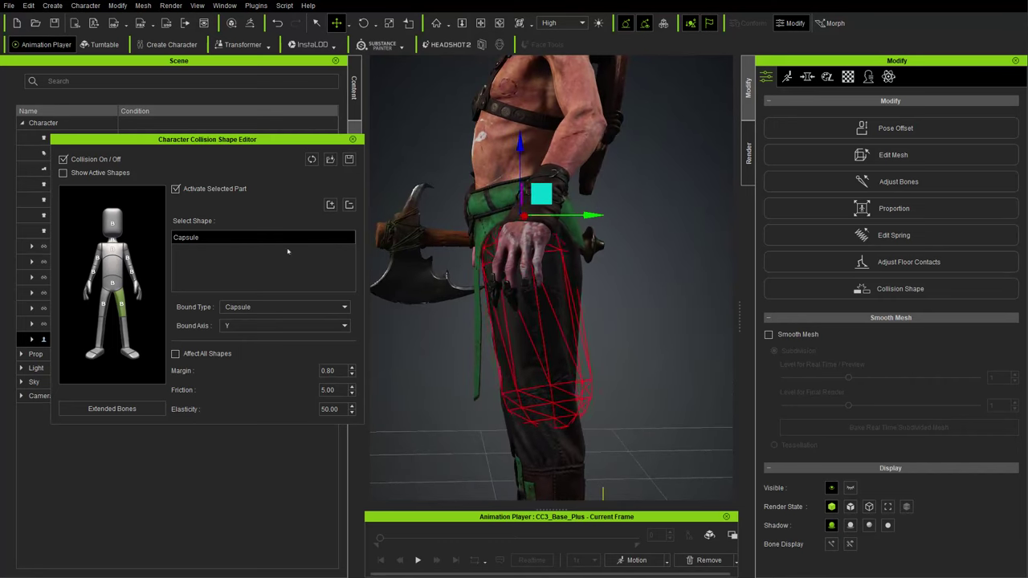
{"action": "right_click_drag", "start_coordinate": [570, 255], "coordinate": [585, 280]}
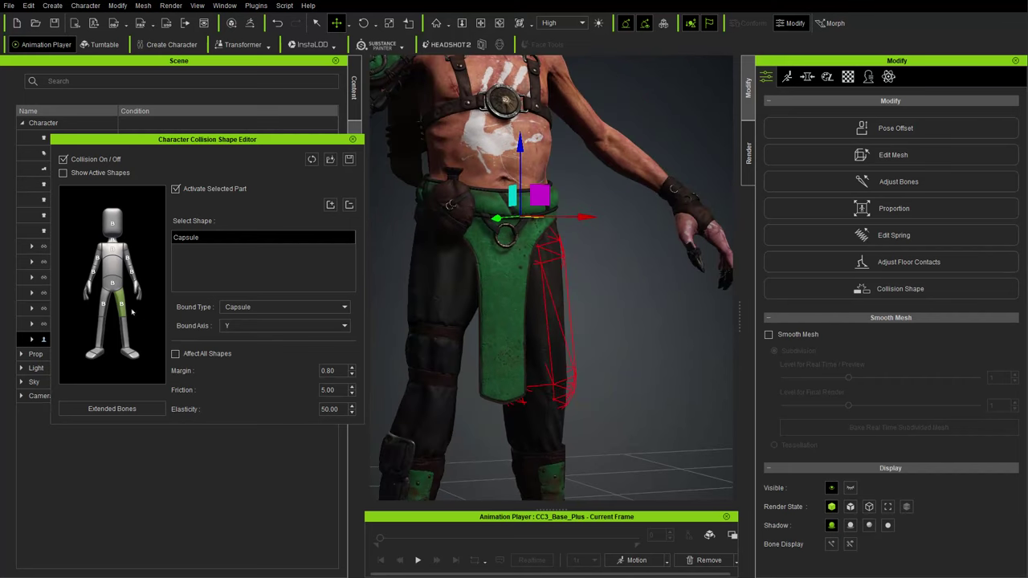
Step: Select the right thigh and shift its capsule slightly upward and toward the middle of the body
{"action": "left_click", "coordinate": [107, 307]}
{"action": "right_click_drag", "start_coordinate": [473, 300], "coordinate": [536, 256]}
{"action": "key", "text": "e"}
{"action": "key", "text": "r"}
{"action": "key", "text": "e"}
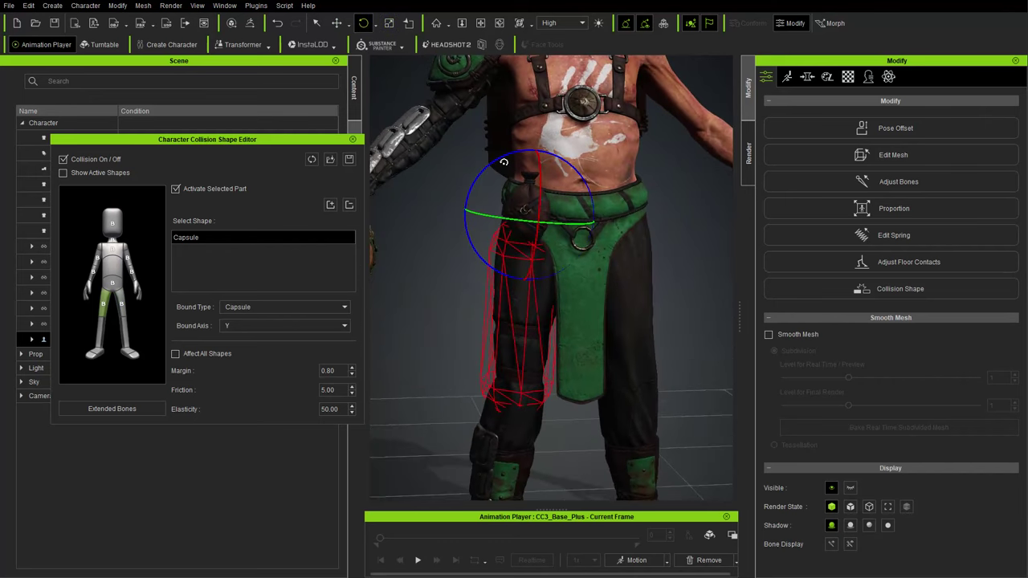
{"action": "key", "text": "w"}
{"action": "left_click_drag", "start_coordinate": [603, 215], "coordinate": [609, 215]}
{"action": "left_click_drag", "start_coordinate": [532, 154], "coordinate": [532, 140]}
Step: Scale the right thigh's capsule slightly thicker from front to back
{"action": "right_click_drag", "start_coordinate": [522, 204], "coordinate": [615, 201]}
{"action": "key", "text": "r"}
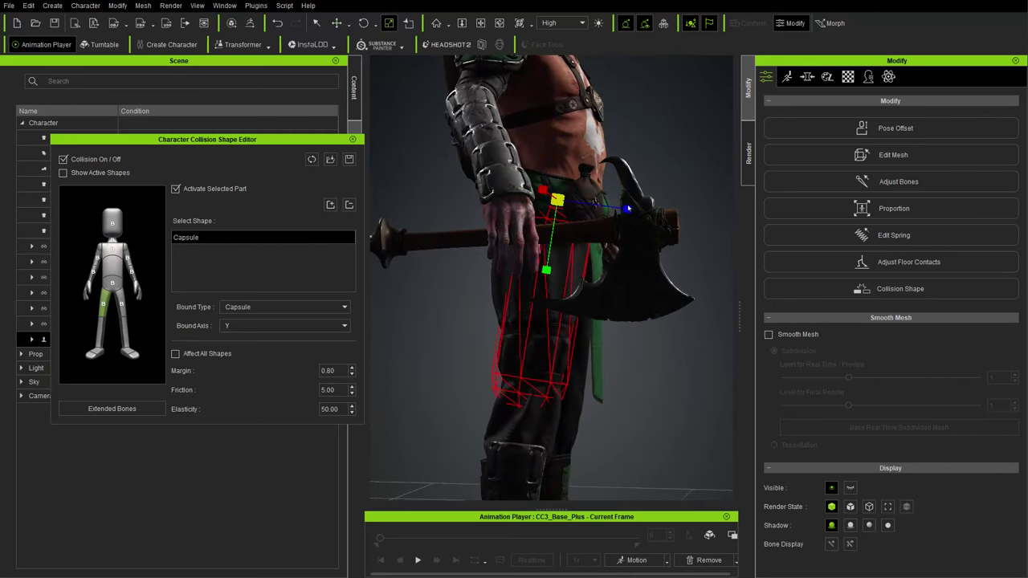
{"action": "left_click_drag", "start_coordinate": [627, 208], "coordinate": [638, 209]}
{"action": "right_click_drag", "start_coordinate": [639, 210], "coordinate": [567, 252]}
{"action": "key", "text": "e"}
{"action": "key", "text": "w"}
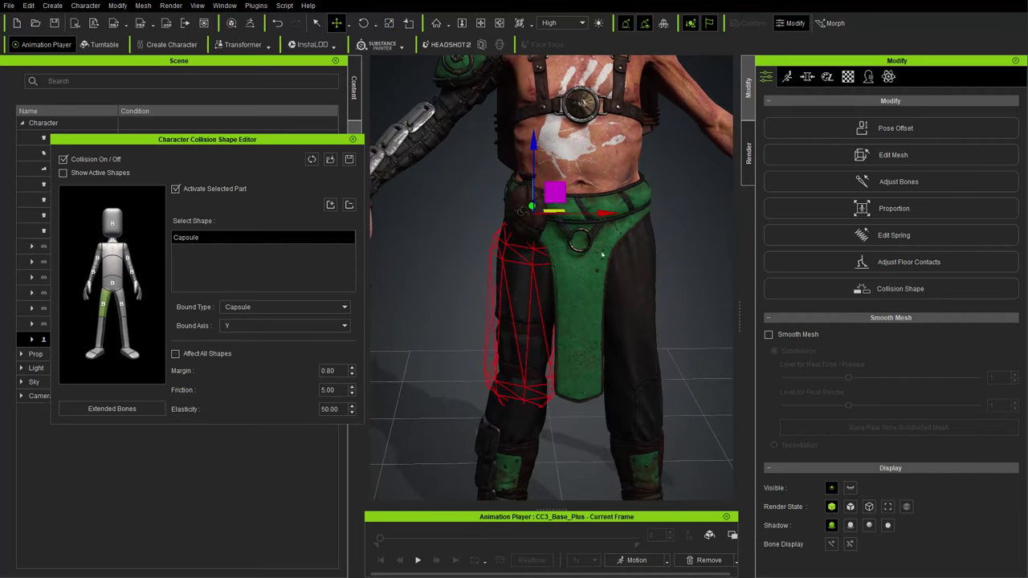
Step: Move the right thigh's capsule slightly backward and tilt it to follow the leg behind the loincloth
{"action": "right_click_drag", "start_coordinate": [583, 334], "coordinate": [528, 283]}
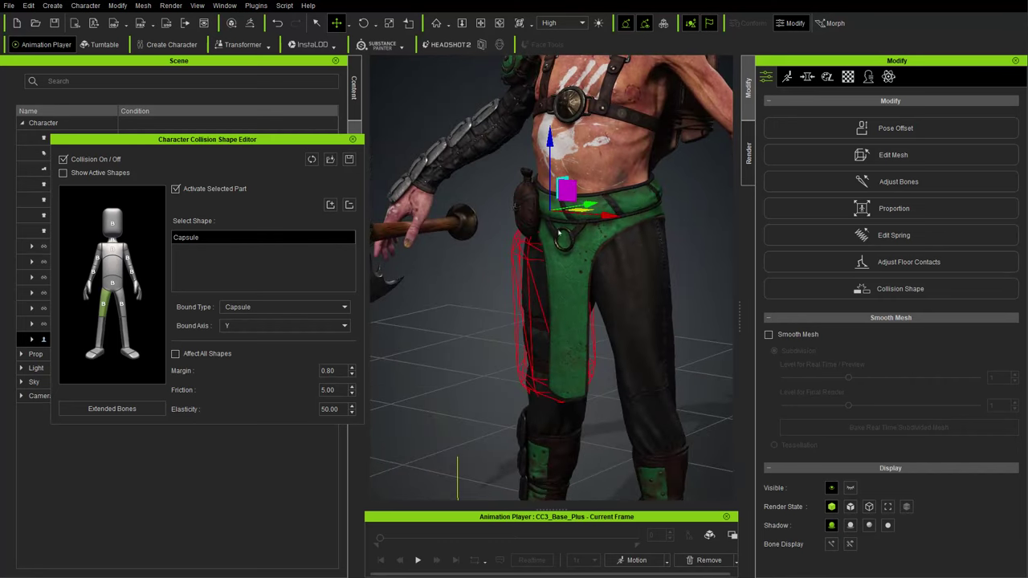
{"action": "right_click_drag", "start_coordinate": [605, 318], "coordinate": [575, 277]}
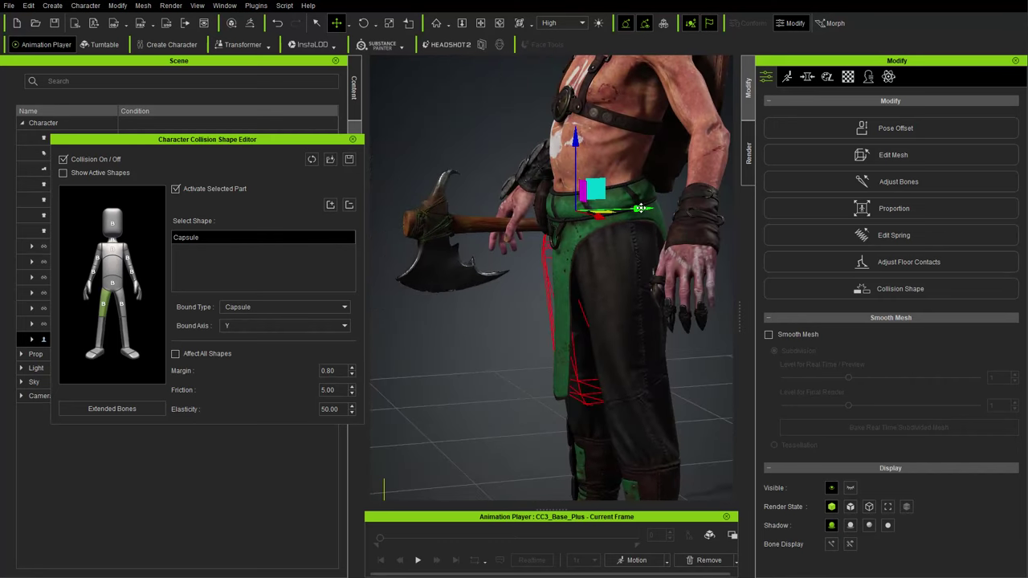
{"action": "key", "text": "e"}
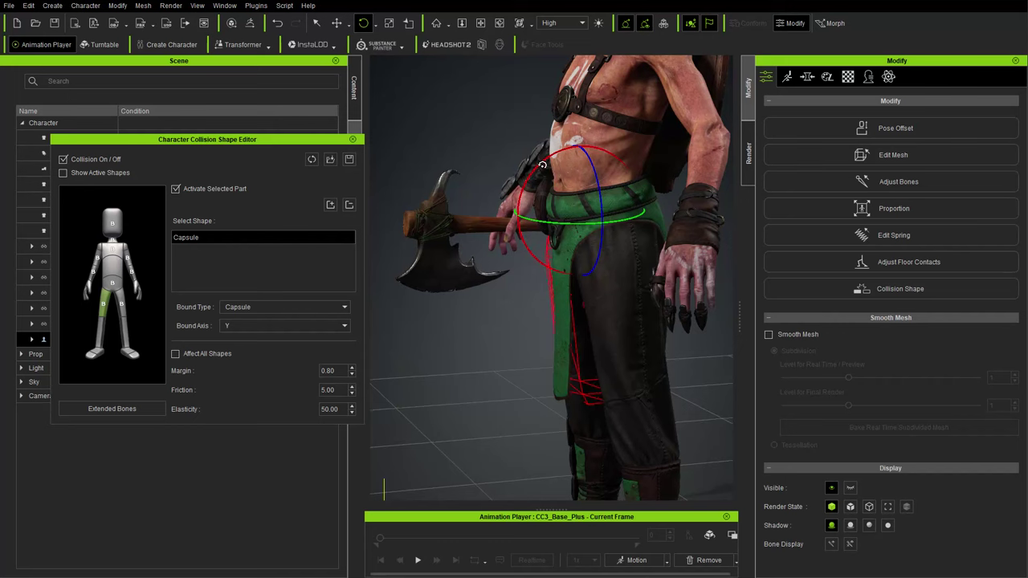
{"action": "key", "text": "w"}
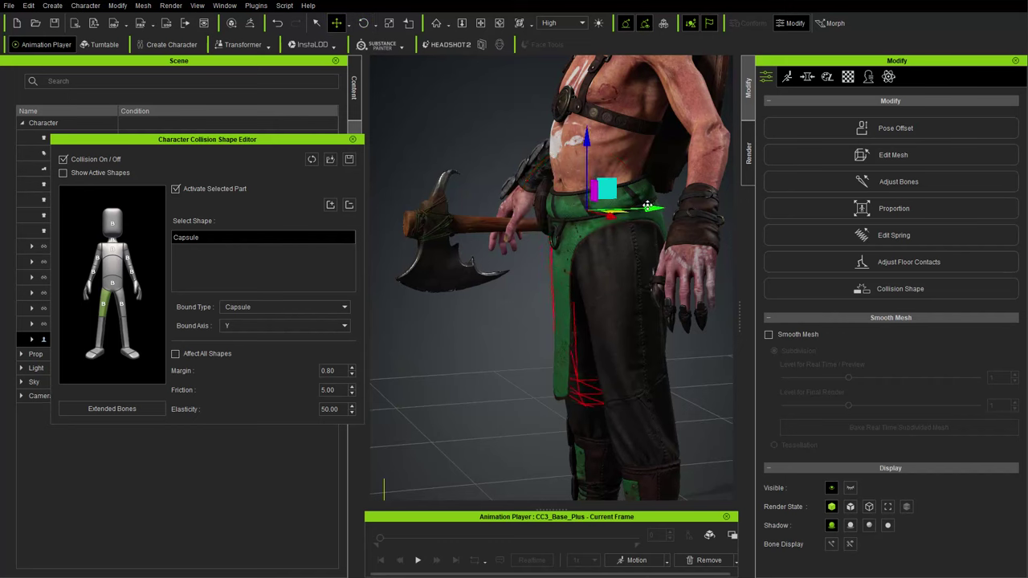
{"action": "right_click_drag", "start_coordinate": [641, 207], "coordinate": [670, 242]}
{"action": "right_click_drag", "start_coordinate": [623, 359], "coordinate": [614, 261]}
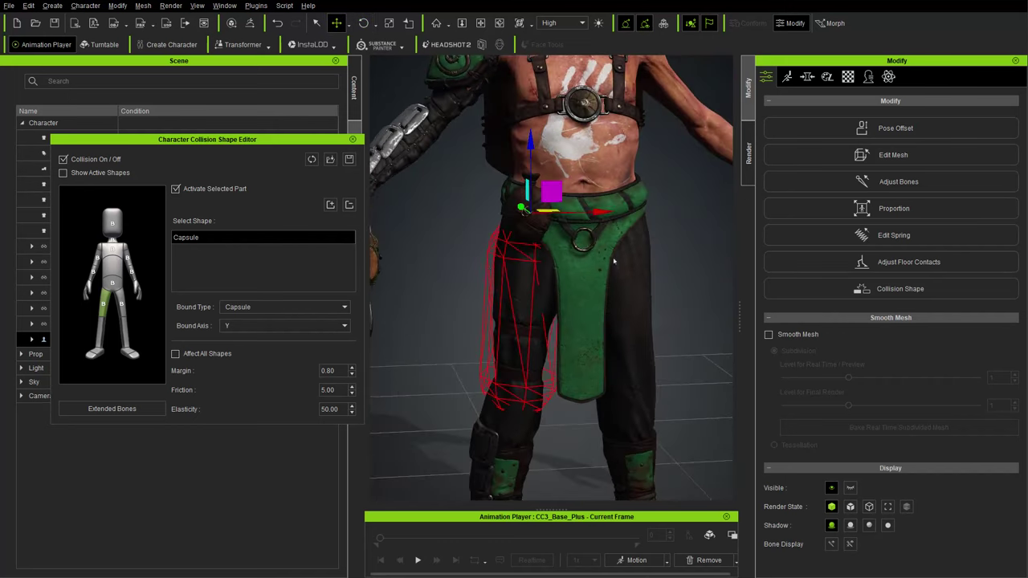
{"action": "right_click_drag", "start_coordinate": [566, 307], "coordinate": [617, 230]}
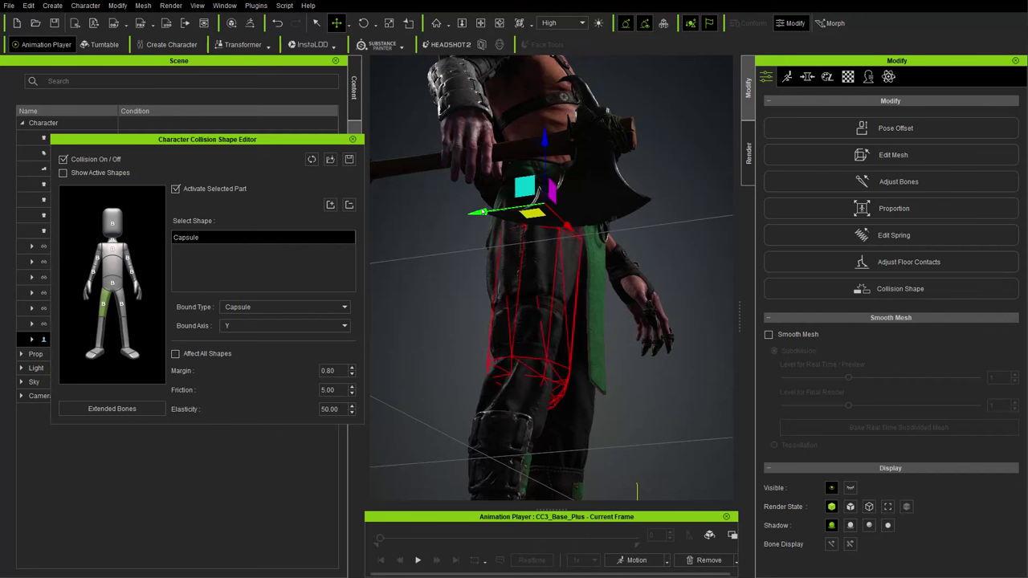
{"action": "key", "text": "e"}
{"action": "key", "text": "w"}
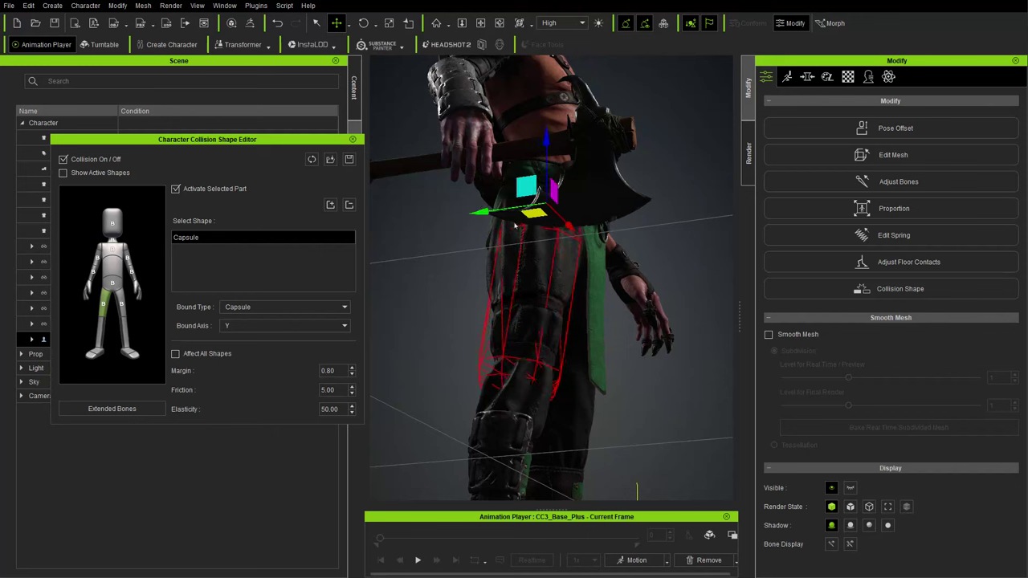
{"action": "right_click_drag", "start_coordinate": [536, 318], "coordinate": [433, 326]}
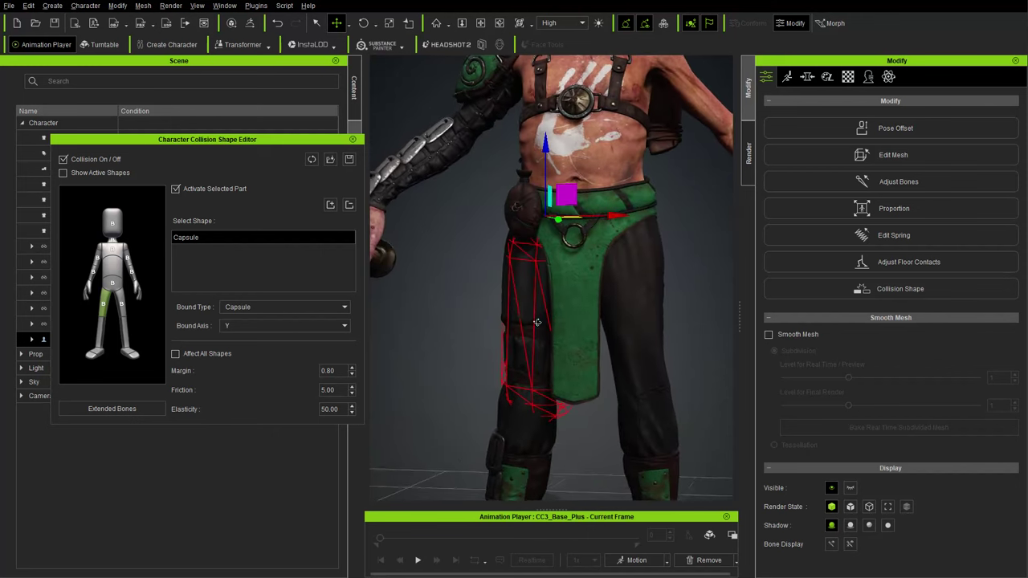
Step: Examine the full figure and the pelvis collision capsules from the front and the side
{"action": "scroll", "coordinate": [595, 233], "scroll_direction": "up", "scroll_amount": 3}
{"action": "scroll", "coordinate": [581, 214], "scroll_direction": "down", "scroll_amount": 5}
{"action": "middle_click_drag", "start_coordinate": [581, 213], "coordinate": [552, 349]}
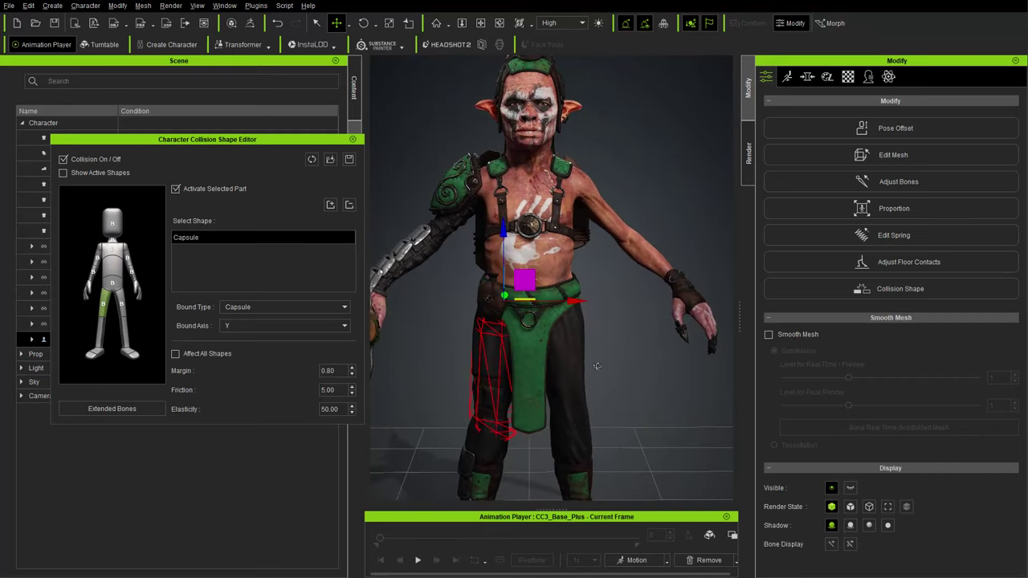
{"action": "right_click_drag", "start_coordinate": [563, 348], "coordinate": [447, 383]}
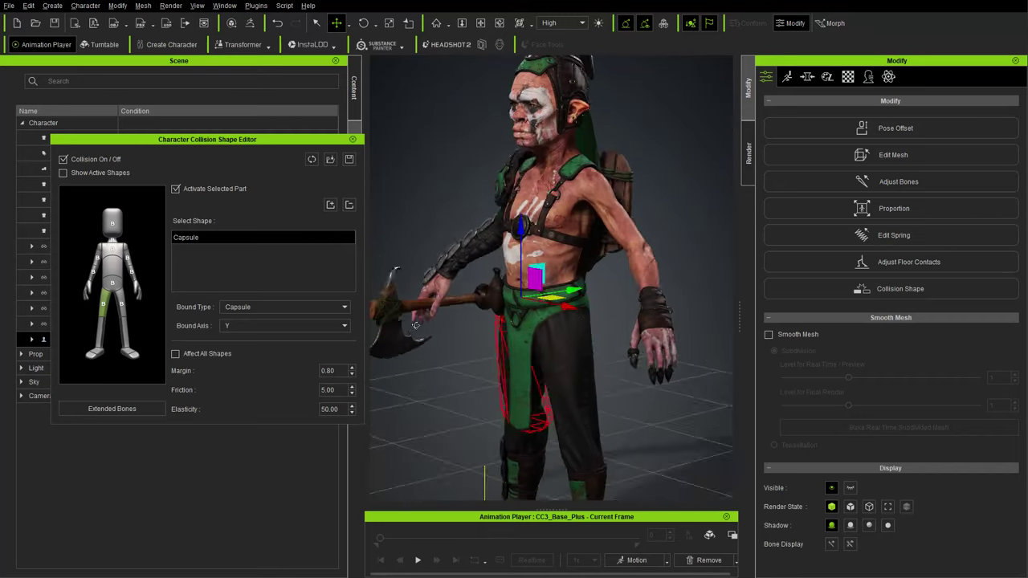
{"action": "left_click", "coordinate": [114, 285]}
{"action": "right_click_drag", "start_coordinate": [514, 358], "coordinate": [610, 304]}
{"action": "scroll", "coordinate": [520, 342], "scroll_direction": "up", "scroll_amount": 8}
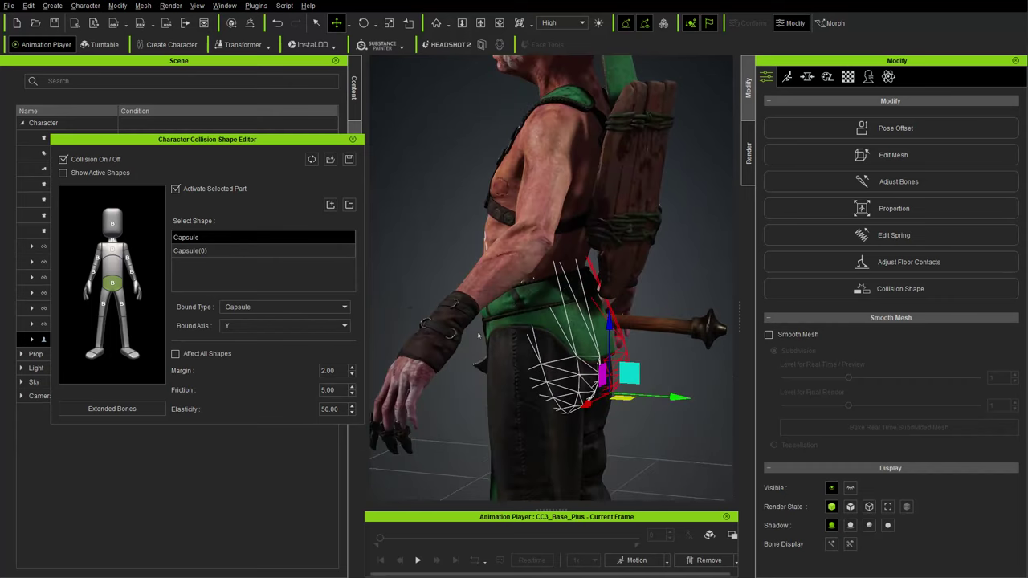
{"action": "right_click_drag", "start_coordinate": [485, 298], "coordinate": [695, 302]}
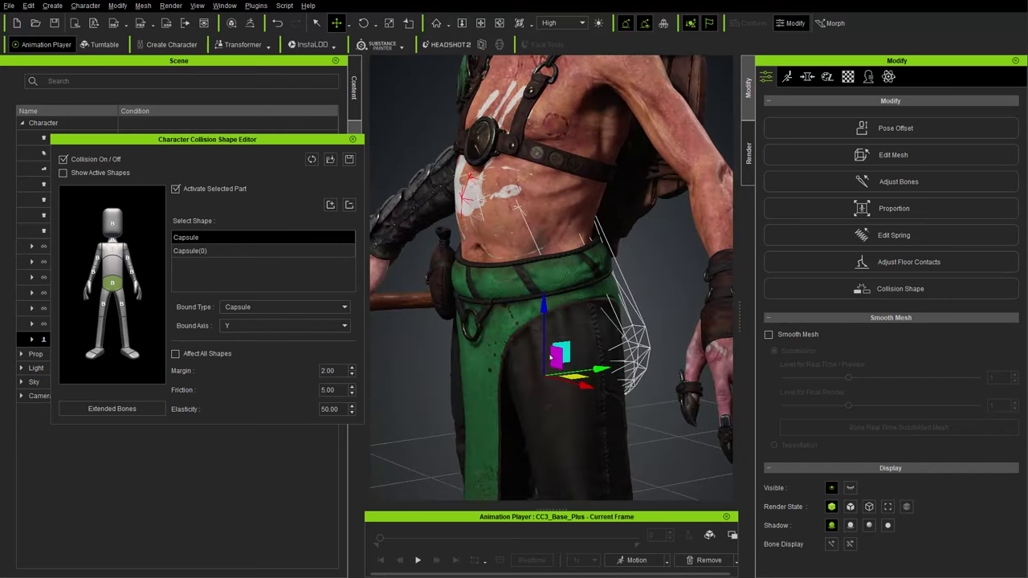
{"action": "right_click_drag", "start_coordinate": [552, 355], "coordinate": [425, 350]}
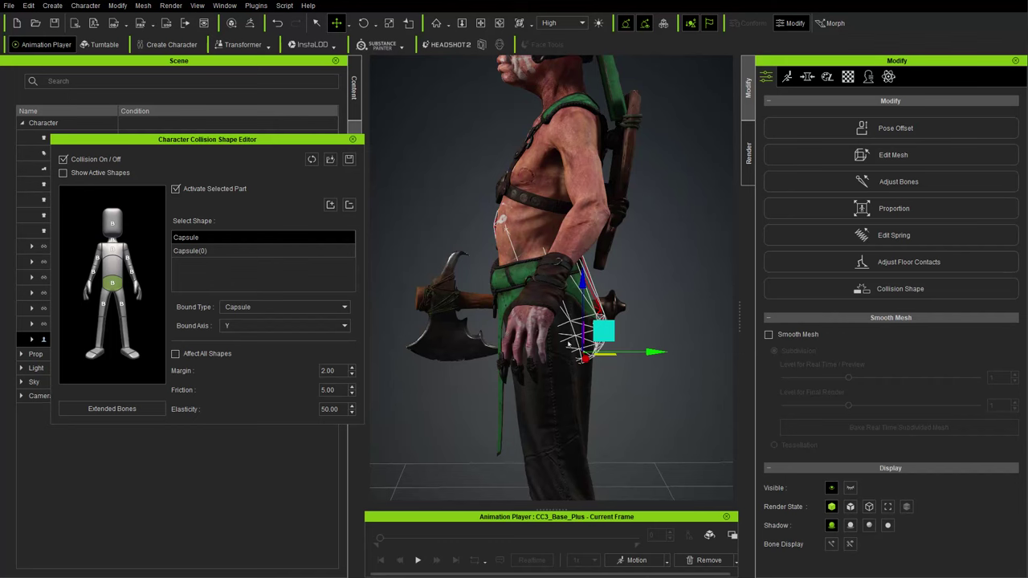
{"action": "right_click_drag", "start_coordinate": [640, 326], "coordinate": [468, 363]}
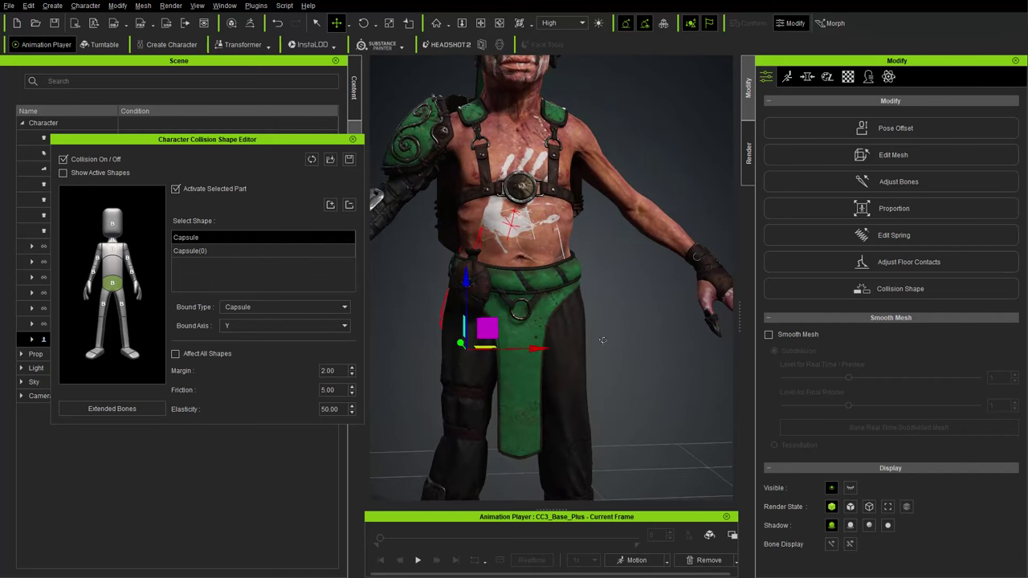
Step: Close the collision shape editor, apply the male Walk_M motion and play it to watch the loincloth move
{"action": "right_click_drag", "start_coordinate": [602, 341], "coordinate": [399, 256]}
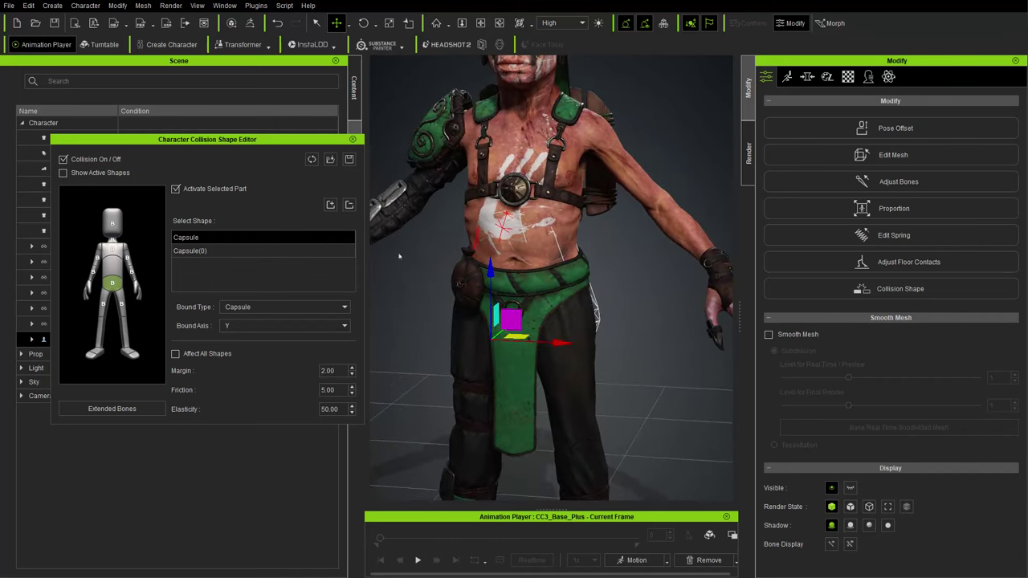
{"action": "left_click", "coordinate": [352, 140]}
{"action": "key", "text": "f"}
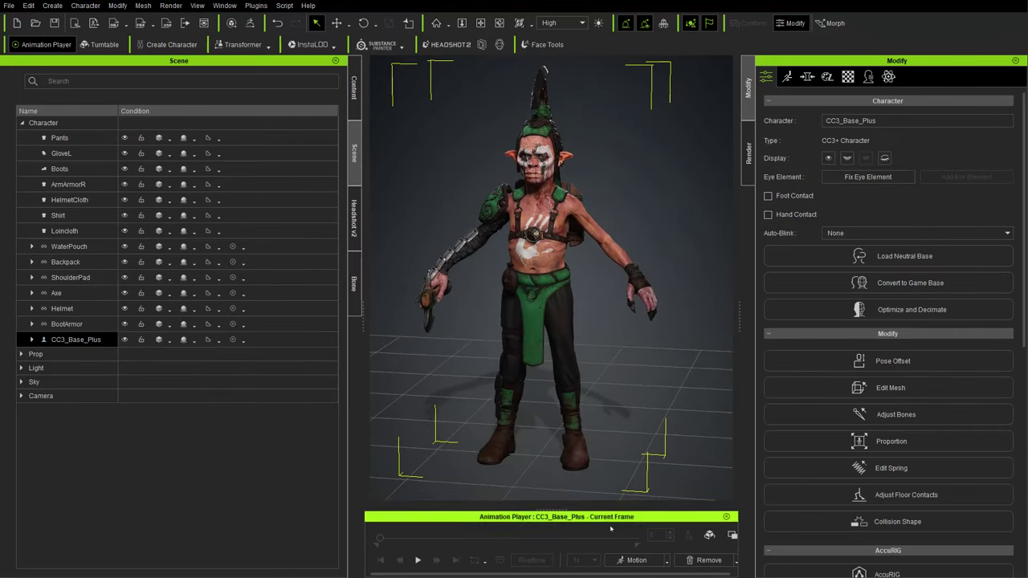
{"action": "left_click", "coordinate": [636, 559]}
{"action": "mouse_move", "coordinate": [657, 451]}
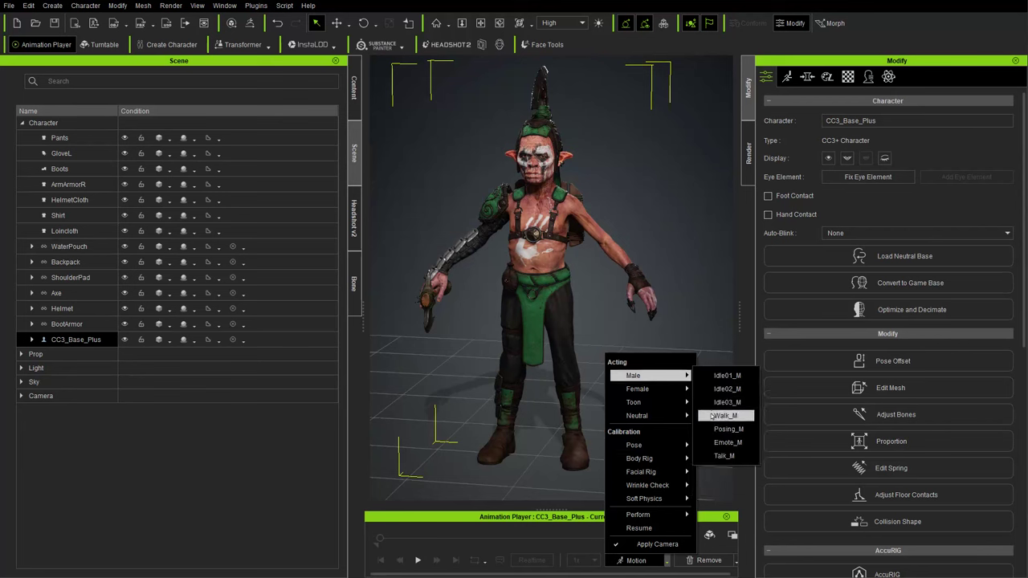
{"action": "left_click", "coordinate": [715, 415]}
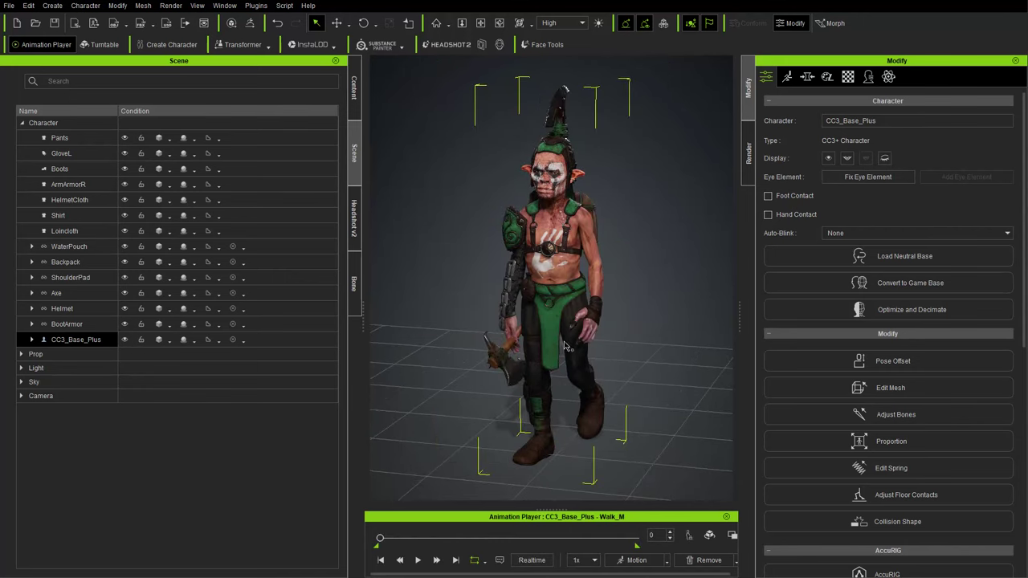
{"action": "left_click", "coordinate": [418, 559]}
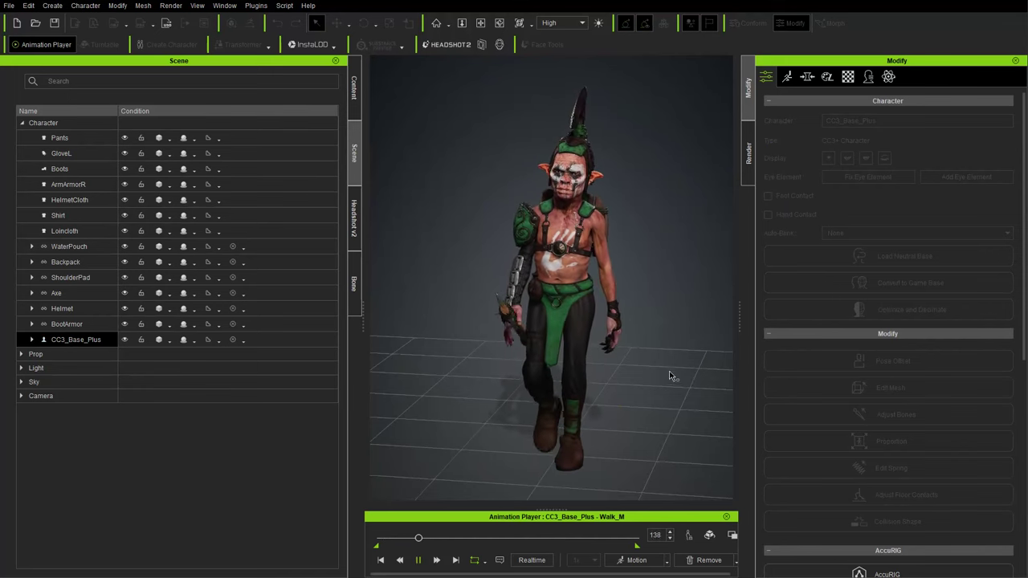
{"action": "right_click_drag", "start_coordinate": [670, 375], "coordinate": [573, 366]}
Step: Return the character from the walk motion to a calibration pose with the arms out
{"action": "left_click", "coordinate": [635, 560]}
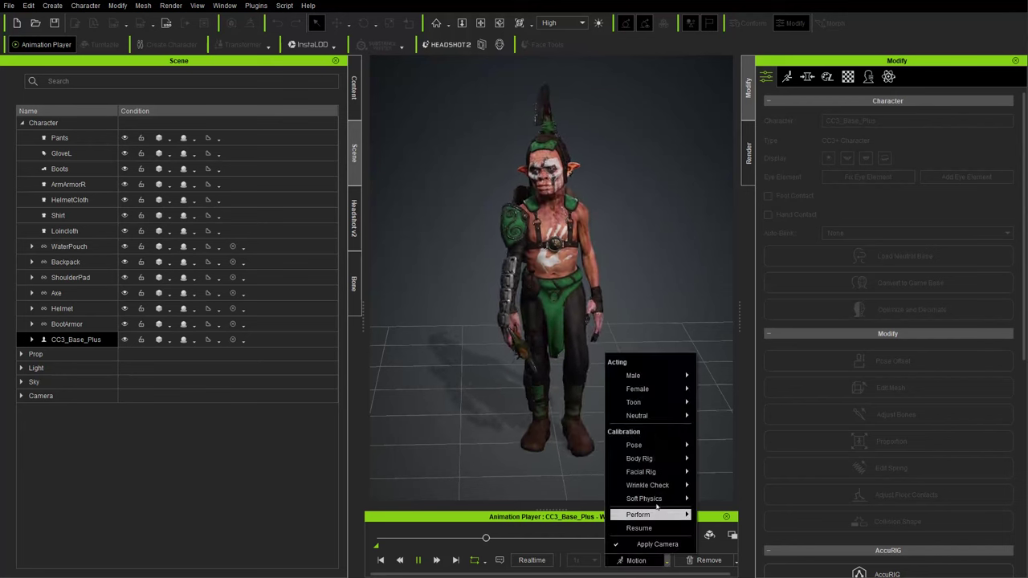
{"action": "mouse_move", "coordinate": [656, 445]}
{"action": "left_click", "coordinate": [738, 459]}
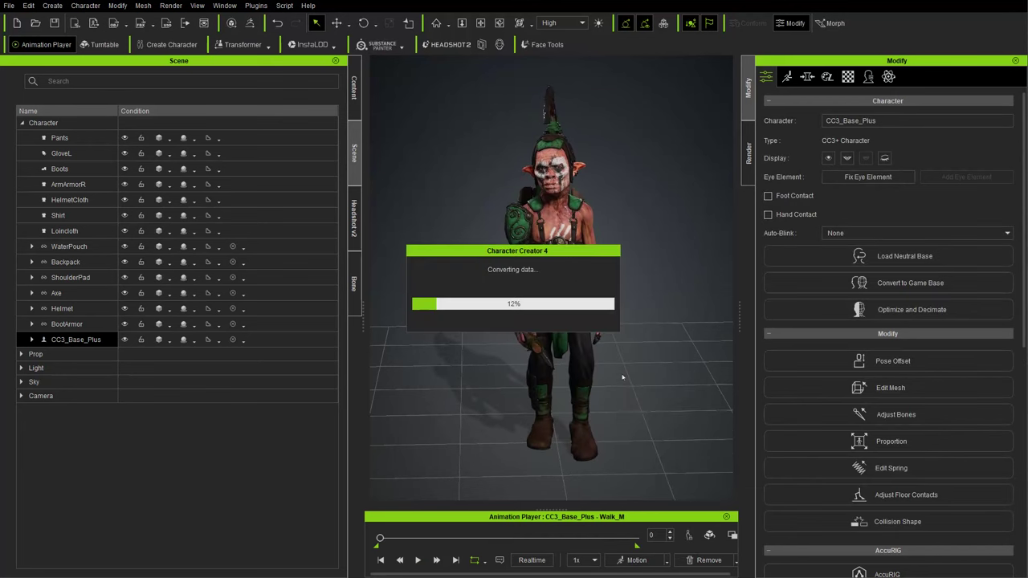
{"action": "right_click_drag", "start_coordinate": [562, 347], "coordinate": [613, 328]}
{"action": "scroll", "coordinate": [613, 327], "scroll_direction": "up", "scroll_amount": 3}
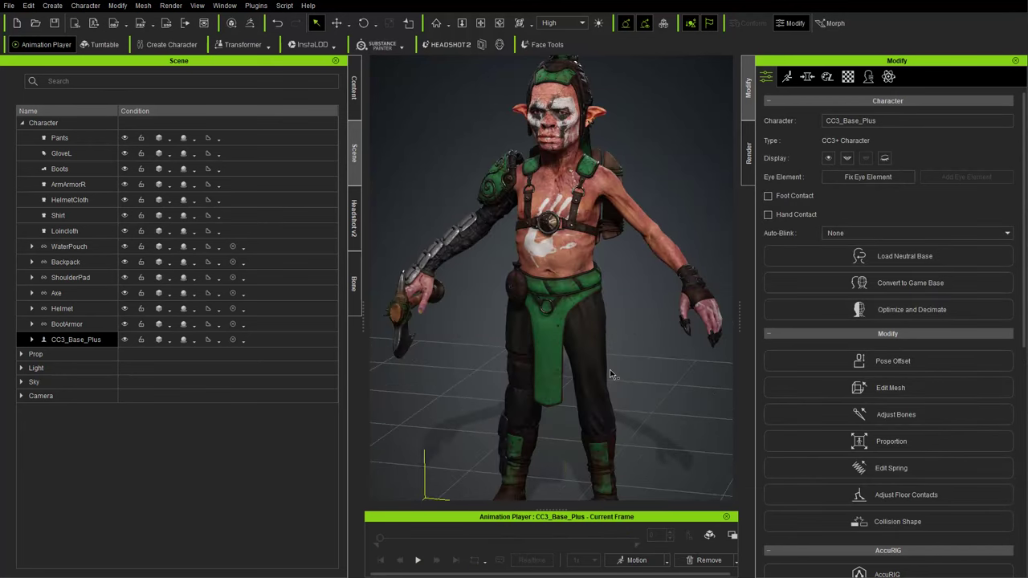
{"action": "scroll", "coordinate": [610, 373], "scroll_direction": "up", "scroll_amount": 3}
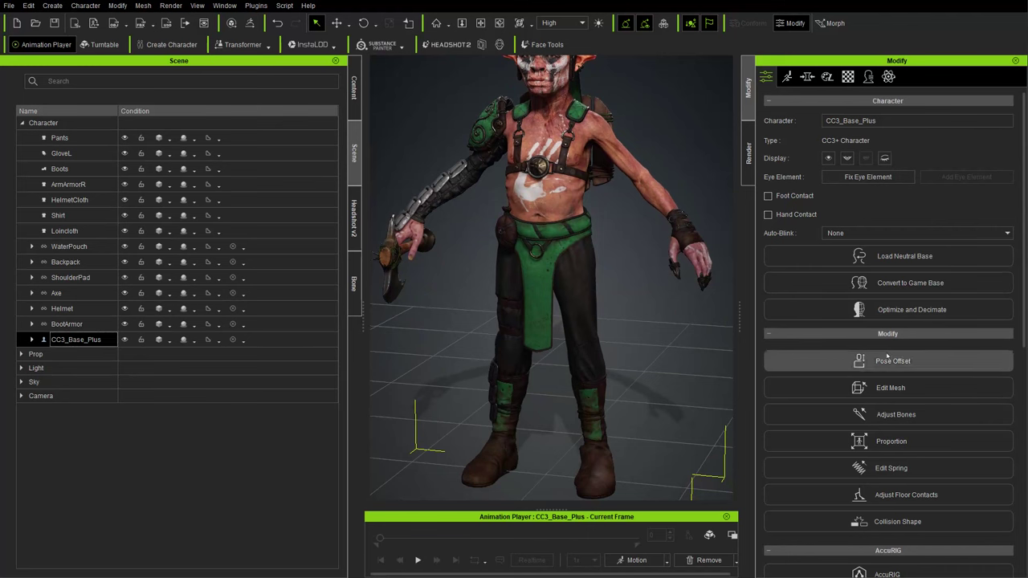
Step: Reopen the collision shape editor and deactivate the collision of the pelvis and the right forearm
{"action": "left_click", "coordinate": [893, 524]}
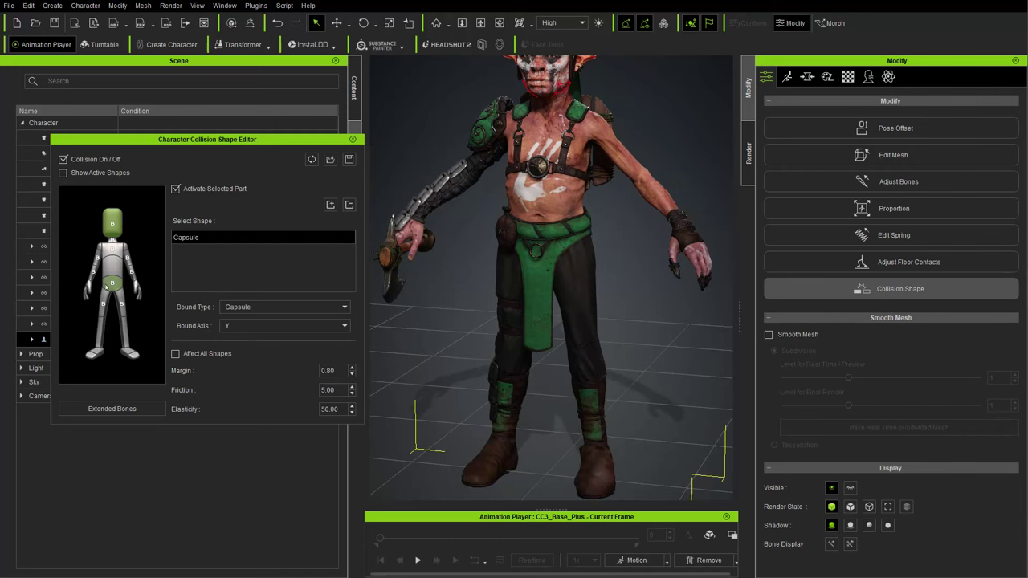
{"action": "right_click_drag", "start_coordinate": [437, 295], "coordinate": [352, 285]}
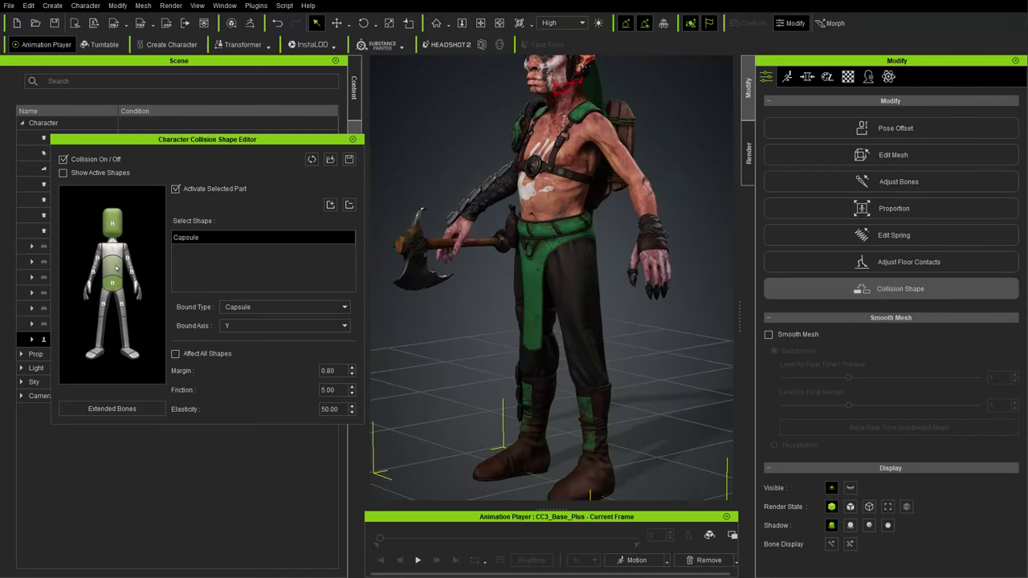
{"action": "right_click_drag", "start_coordinate": [481, 294], "coordinate": [320, 294]}
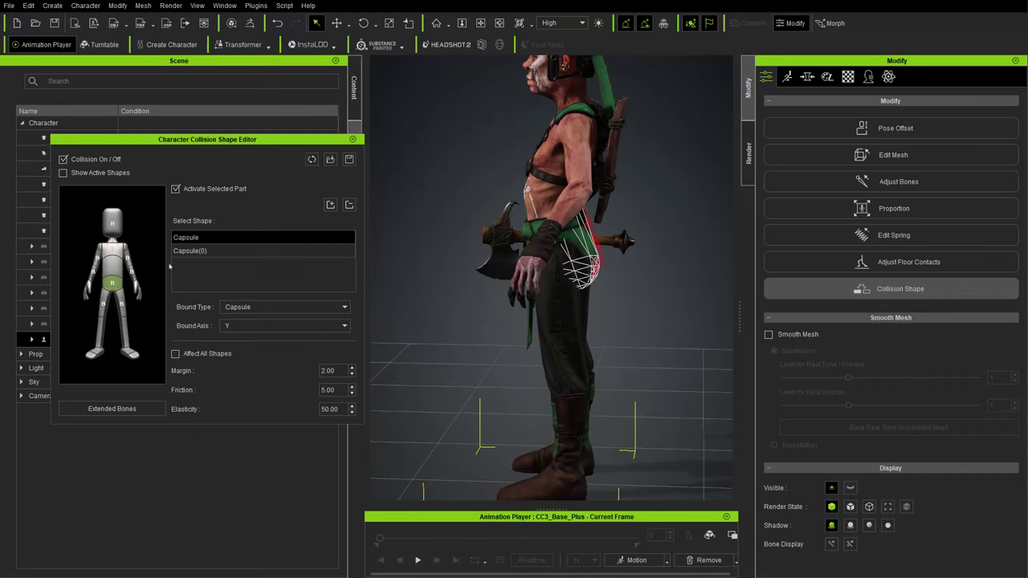
{"action": "left_click", "coordinate": [176, 189]}
{"action": "left_click", "coordinate": [93, 274]}
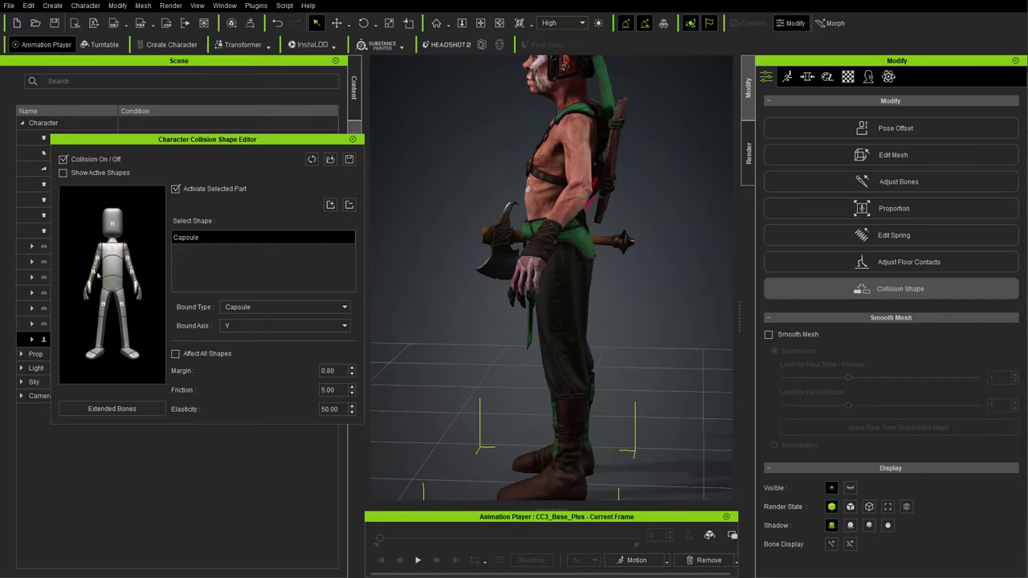
{"action": "right_click_drag", "start_coordinate": [420, 269], "coordinate": [482, 269]}
{"action": "middle_click_drag", "start_coordinate": [473, 245], "coordinate": [490, 303]}
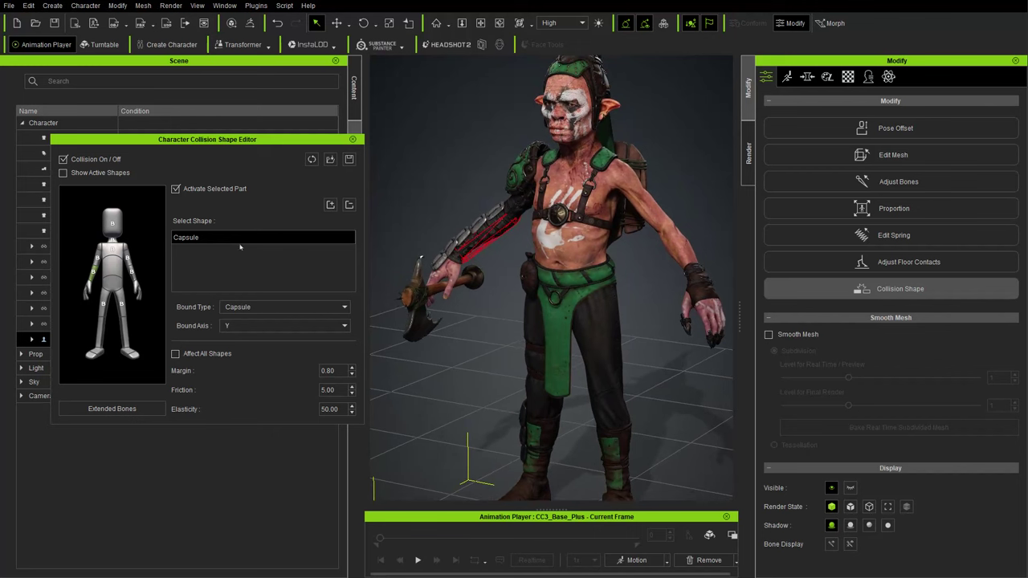
Step: Deactivate the collision of the left forearm and both upper arms
{"action": "left_click", "coordinate": [133, 273]}
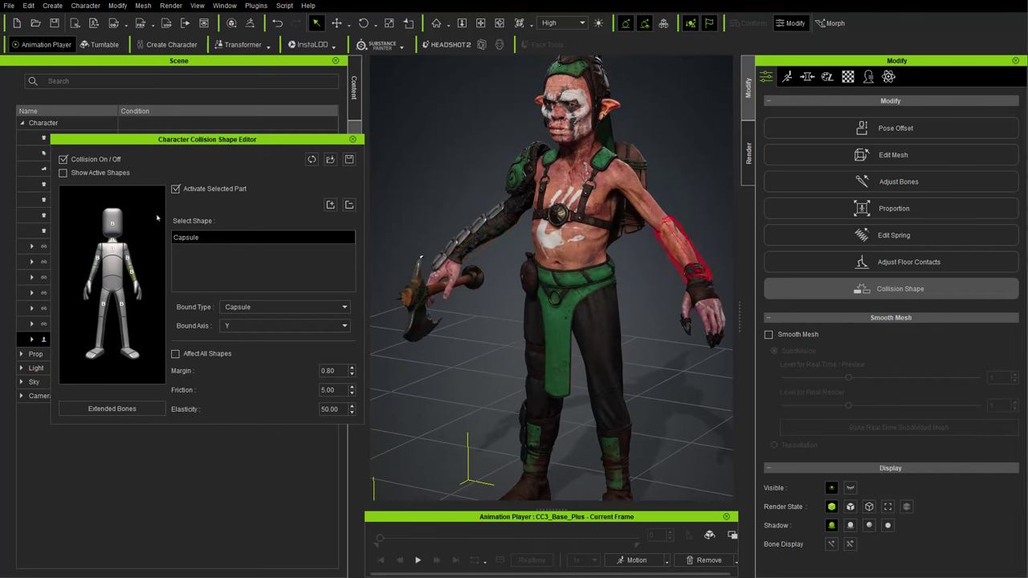
{"action": "left_click", "coordinate": [175, 189]}
{"action": "left_click", "coordinate": [175, 190]}
{"action": "left_click", "coordinate": [175, 190]}
{"action": "right_click_drag", "start_coordinate": [432, 208], "coordinate": [453, 279]}
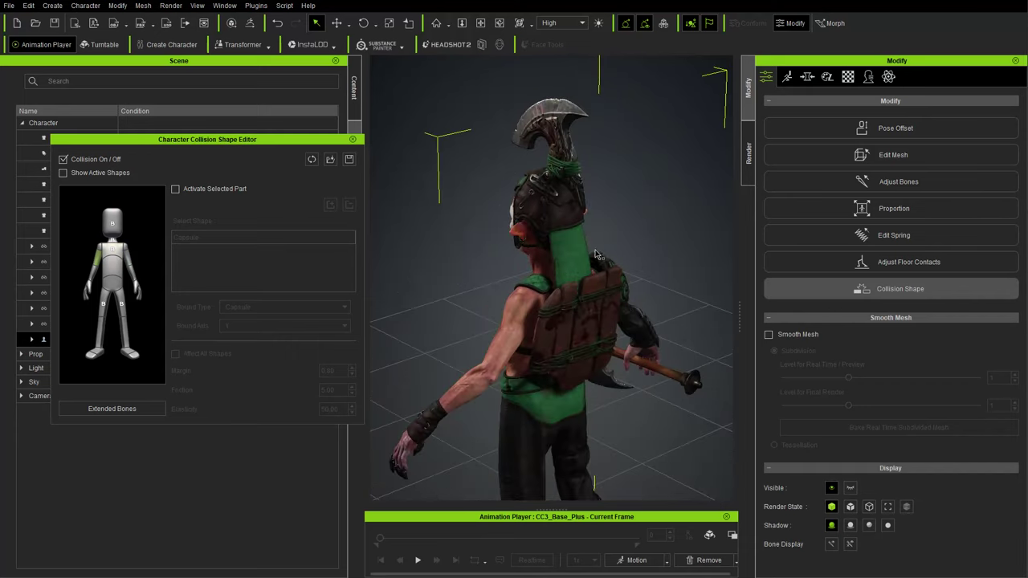
{"action": "right_click_drag", "start_coordinate": [587, 295], "coordinate": [527, 239]}
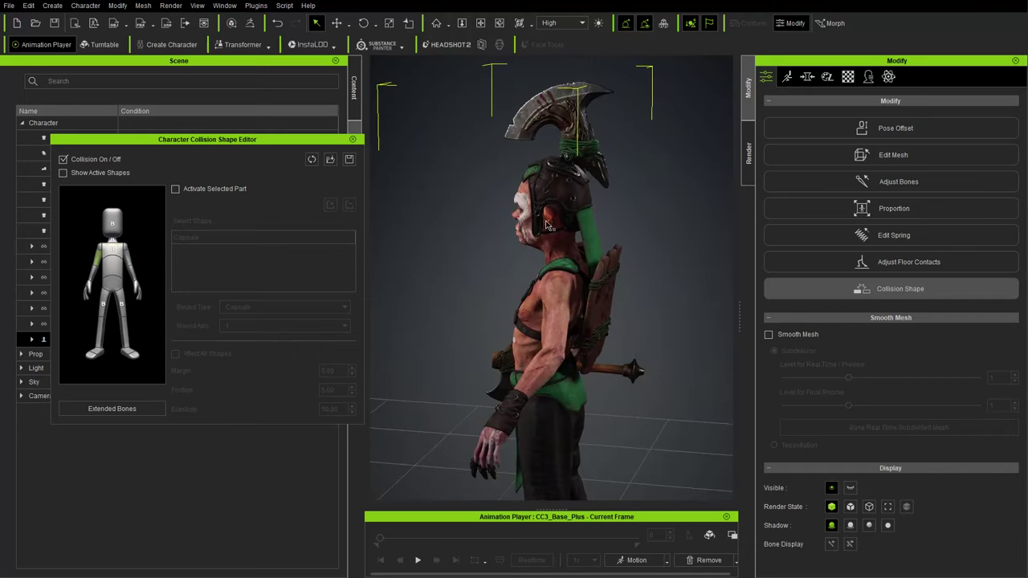
{"action": "right_click_drag", "start_coordinate": [498, 382], "coordinate": [610, 315]}
Step: Deactivate the collision of the chest, neck and head, leaving only the thighs active, and close the collision shape editor
{"action": "left_click", "coordinate": [112, 248]}
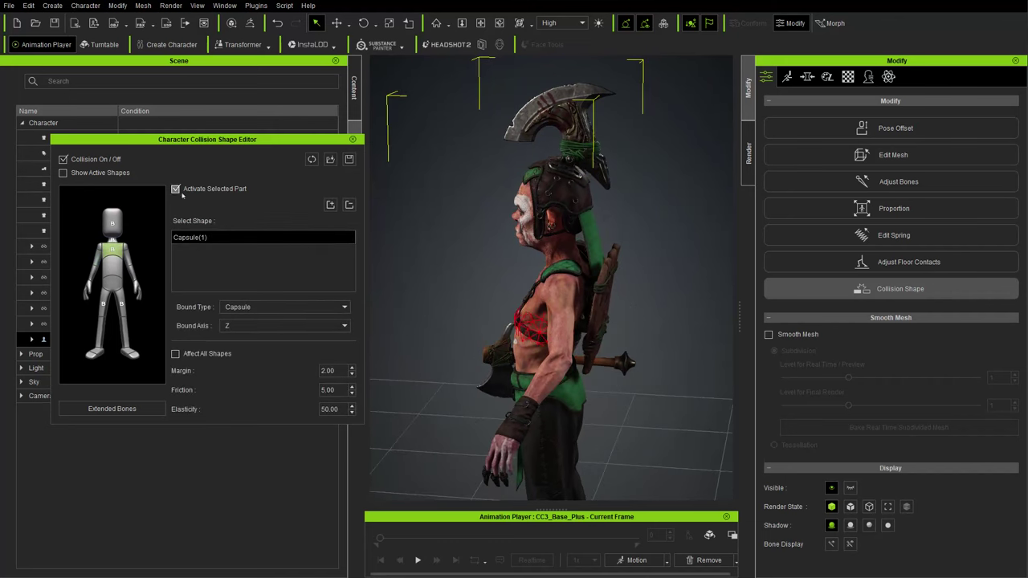
{"action": "left_click", "coordinate": [114, 234]}
{"action": "left_click", "coordinate": [112, 243]}
{"action": "left_click", "coordinate": [176, 189]}
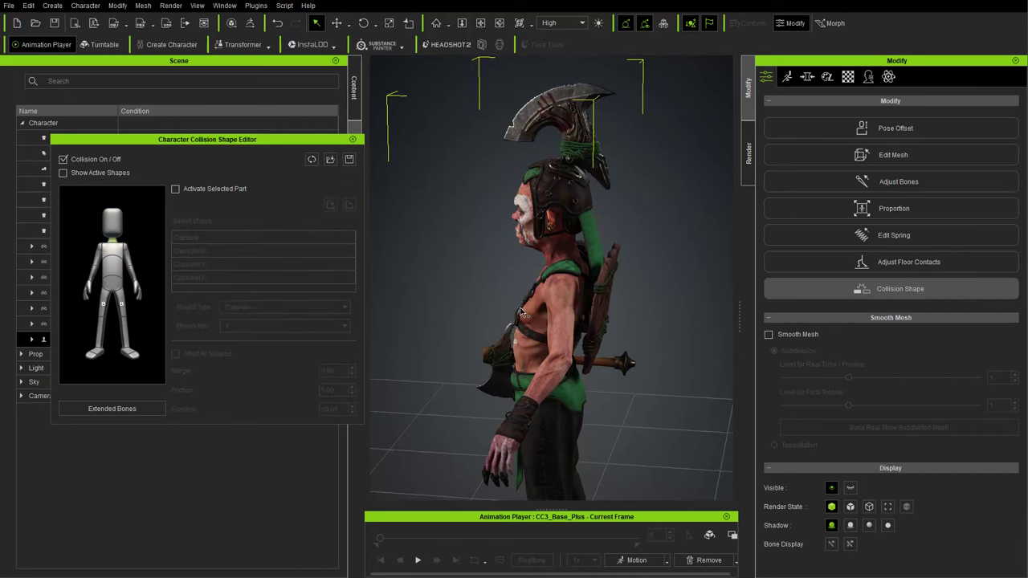
{"action": "right_click_drag", "start_coordinate": [519, 309], "coordinate": [762, 261]}
{"action": "left_click", "coordinate": [352, 140]}
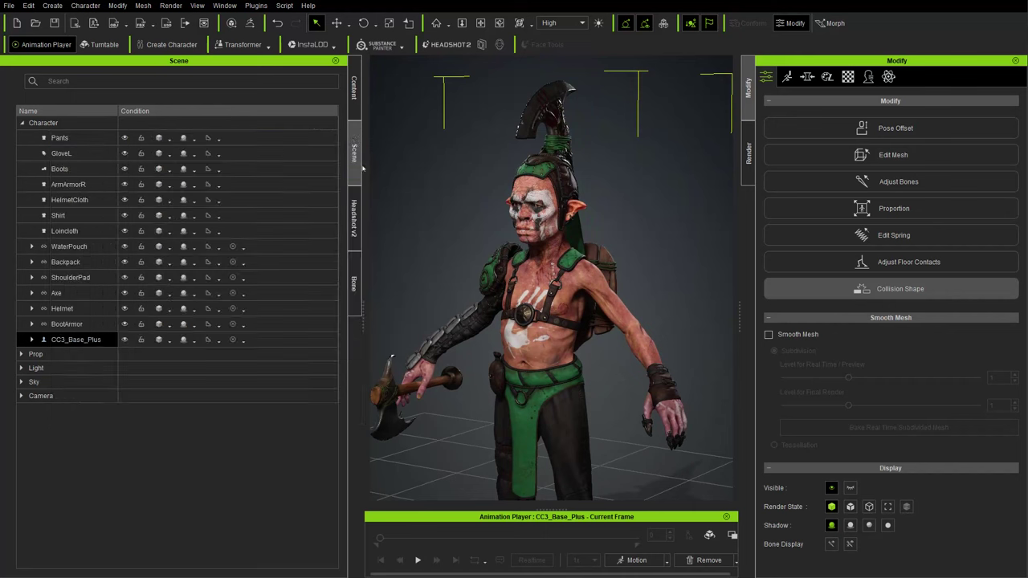
Step: Delete the HelmetCloth from the character
{"action": "right_click_drag", "start_coordinate": [565, 237], "coordinate": [543, 267]}
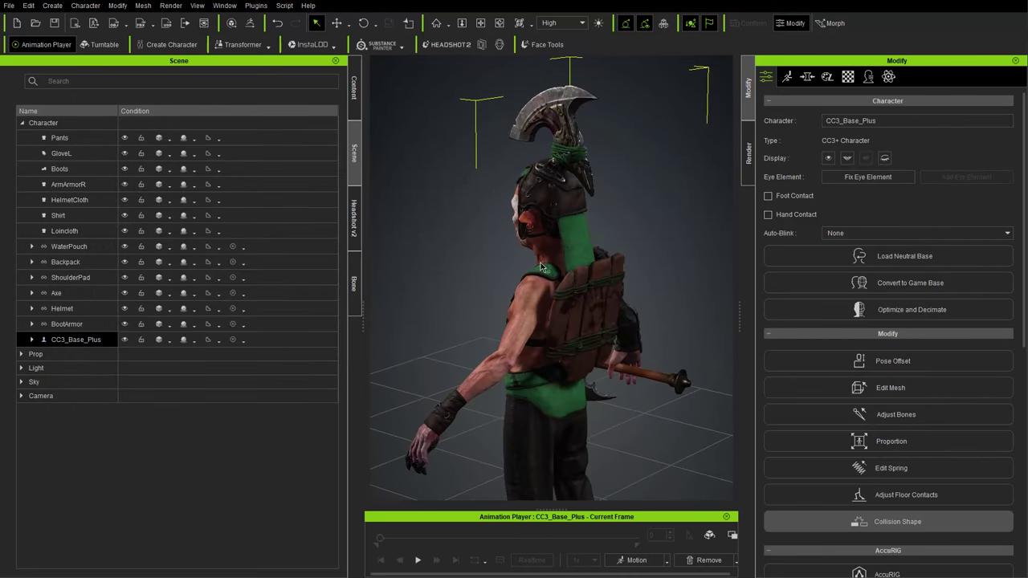
{"action": "left_click", "coordinate": [119, 201]}
{"action": "left_click", "coordinate": [76, 211]}
{"action": "left_click", "coordinate": [74, 206]}
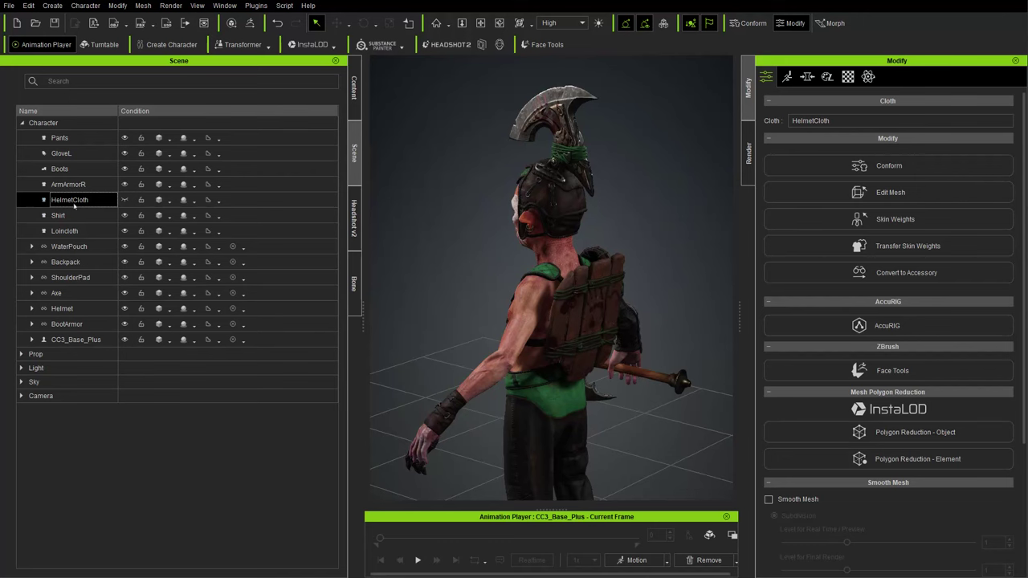
{"action": "key", "text": "Delete"}
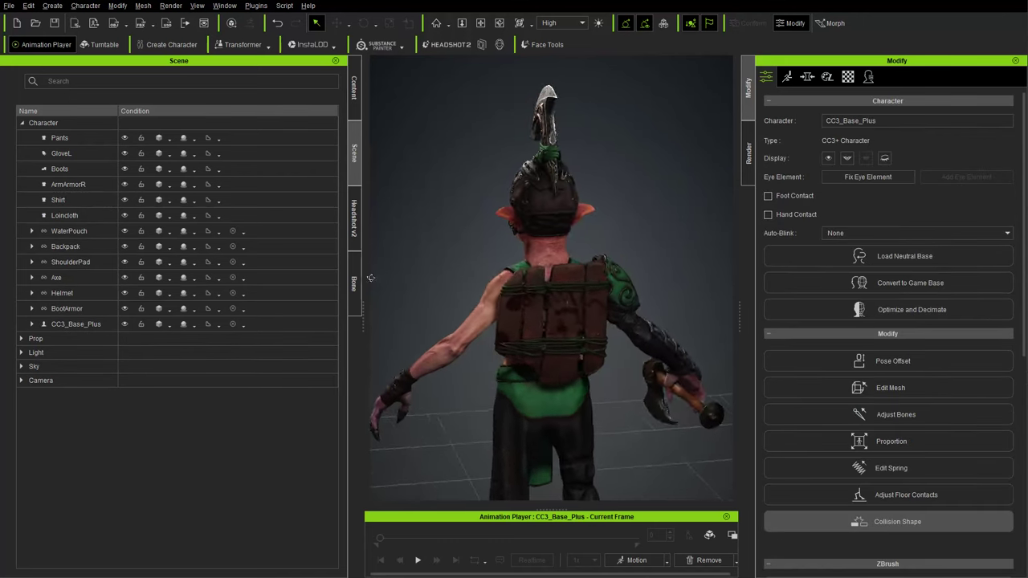
Step: Select the Loincloth and activate physics for it in its PhysX settings
{"action": "right_click_drag", "start_coordinate": [773, 256], "coordinate": [844, 265]}
{"action": "scroll", "coordinate": [650, 317], "scroll_direction": "down", "scroll_amount": 2}
{"action": "middle_click_drag", "start_coordinate": [650, 317], "coordinate": [611, 277]}
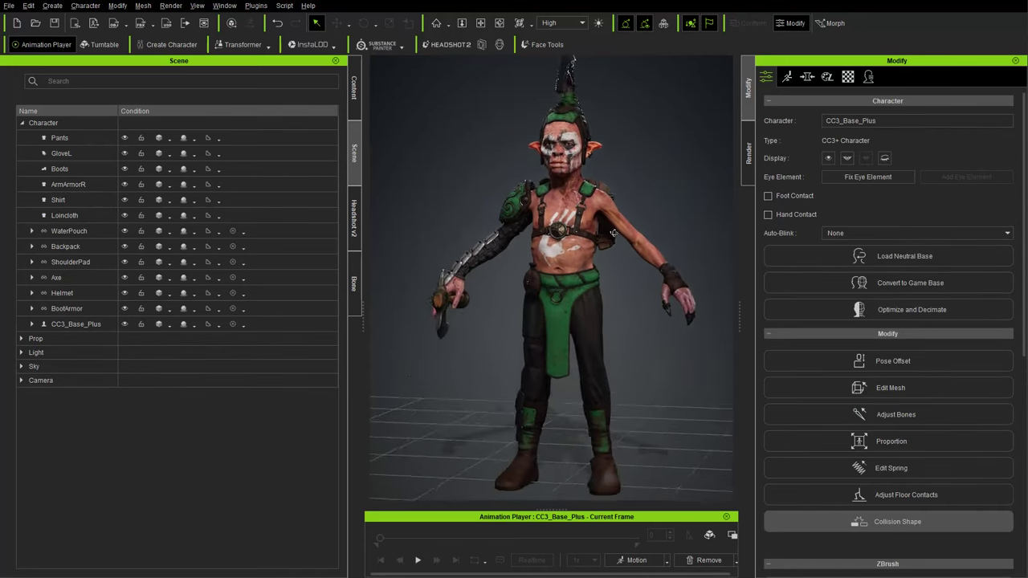
{"action": "right_click_drag", "start_coordinate": [611, 277], "coordinate": [575, 293]}
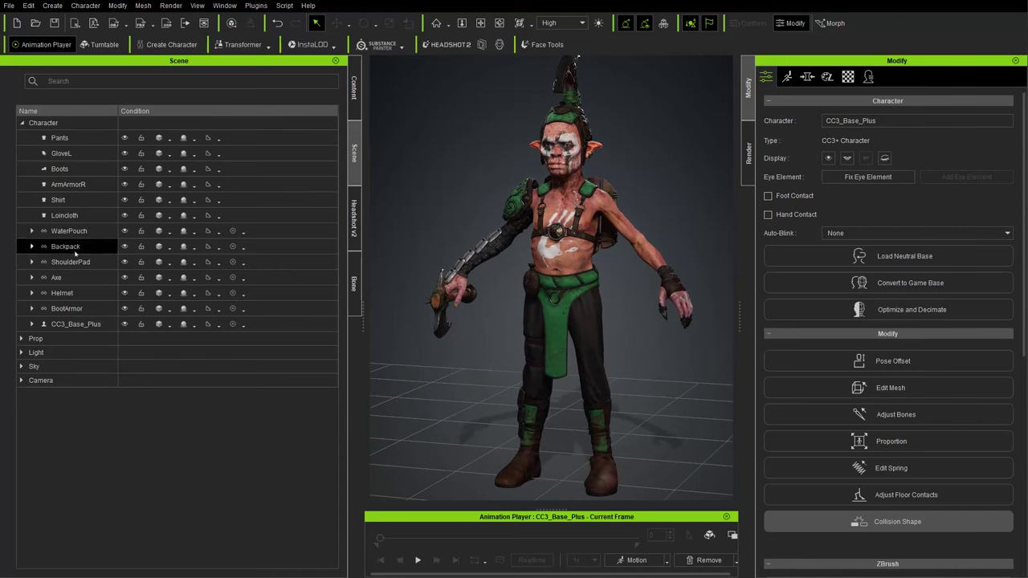
{"action": "left_click", "coordinate": [64, 215]}
{"action": "middle_click_drag", "start_coordinate": [531, 361], "coordinate": [528, 316]}
{"action": "scroll", "coordinate": [528, 315], "scroll_direction": "up", "scroll_amount": 2}
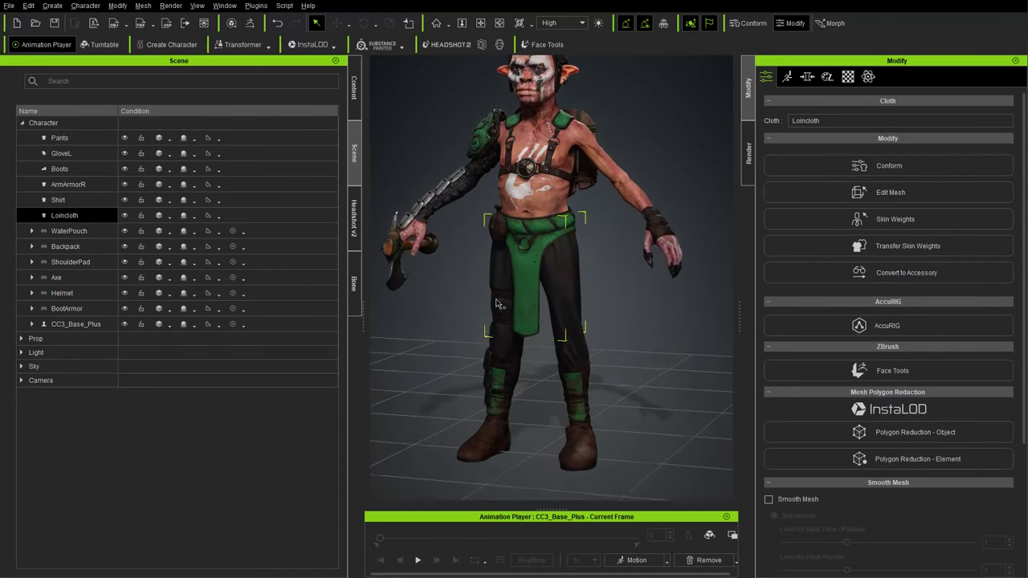
{"action": "right_click_drag", "start_coordinate": [530, 314], "coordinate": [575, 307]}
{"action": "right_click_drag", "start_coordinate": [594, 248], "coordinate": [666, 99]}
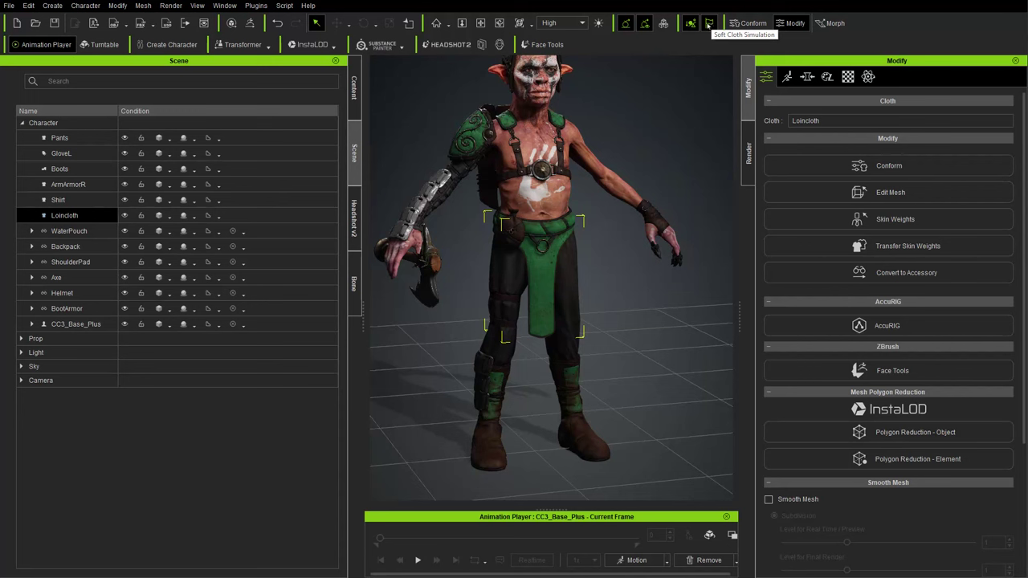
{"action": "left_click", "coordinate": [708, 24]}
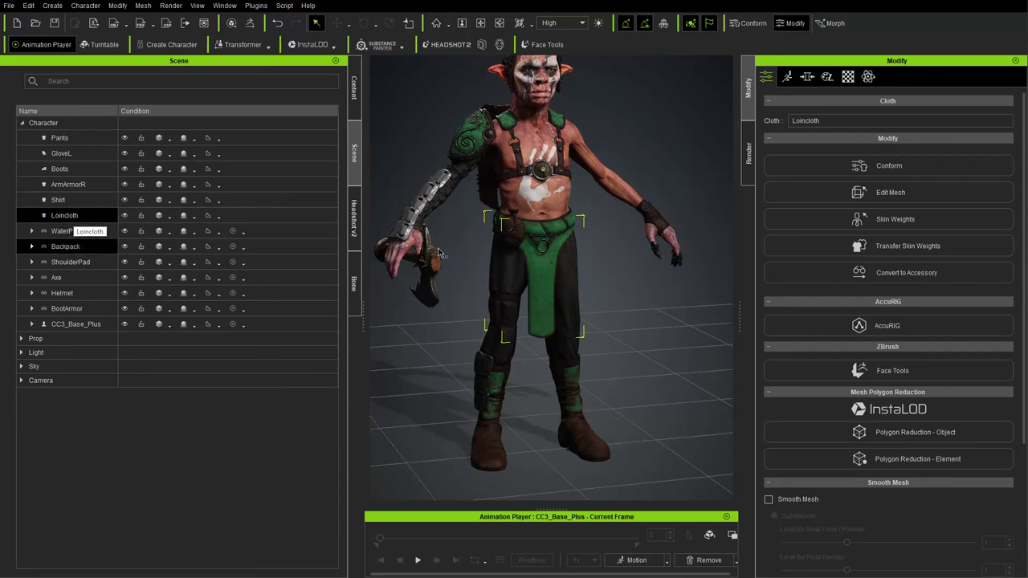
{"action": "left_click", "coordinate": [868, 77]}
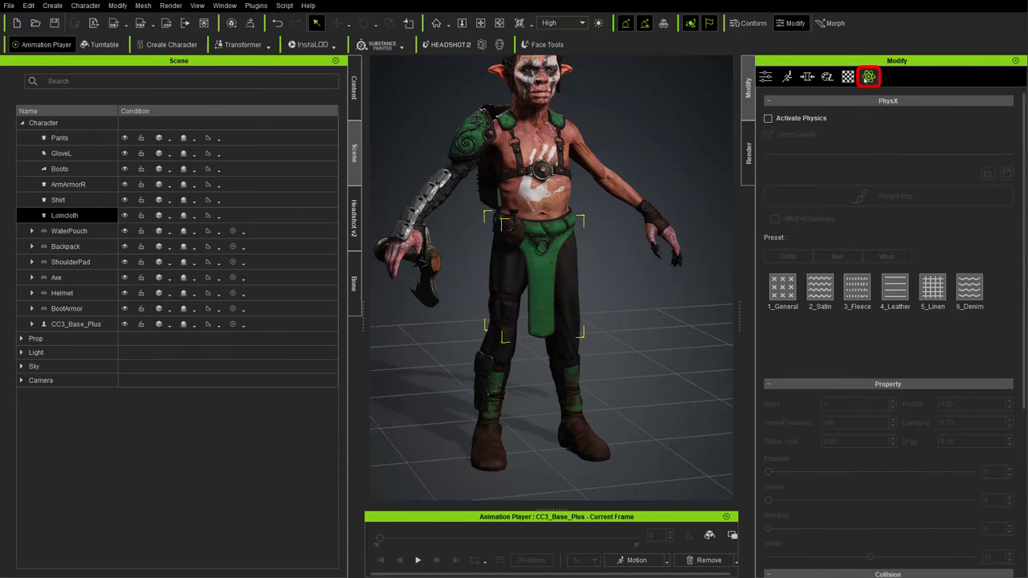
{"action": "left_click", "coordinate": [800, 118]}
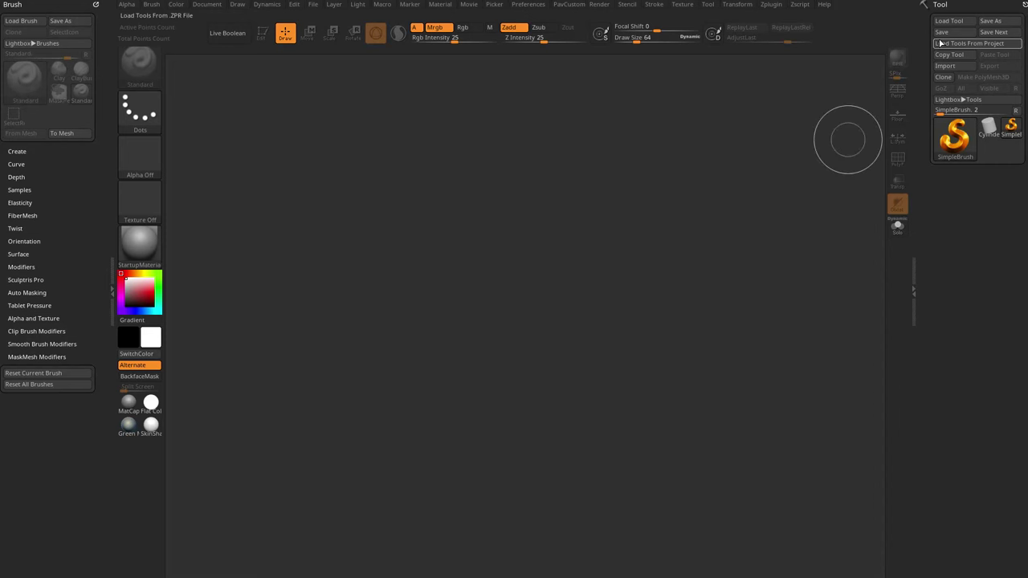
Step: Switch to ZBrush and import GearBake_game.fbx from the GearBake folder on the desktop
{"action": "left_click", "coordinate": [947, 69]}
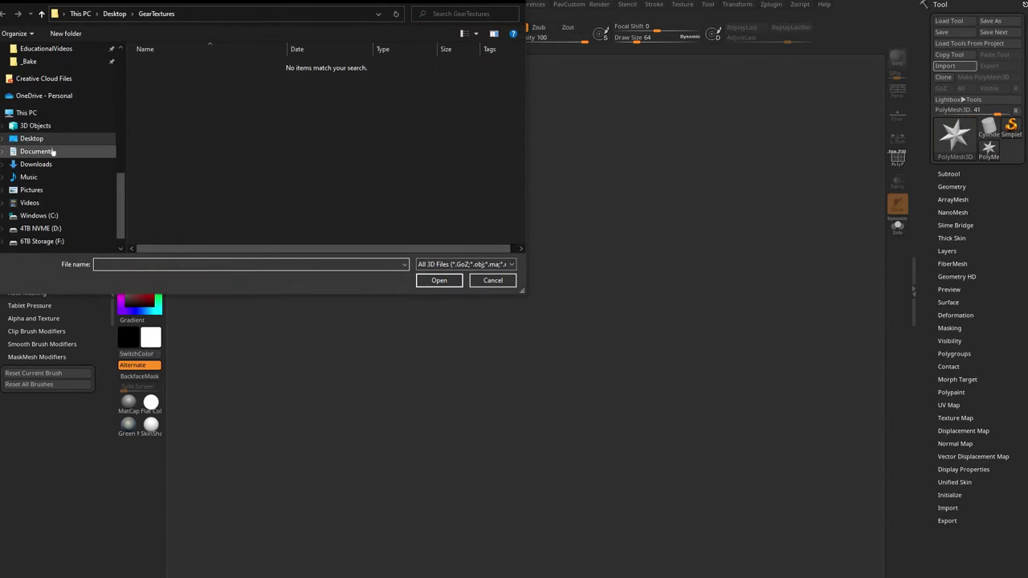
{"action": "left_click", "coordinate": [32, 138]}
{"action": "double_click", "coordinate": [165, 74]}
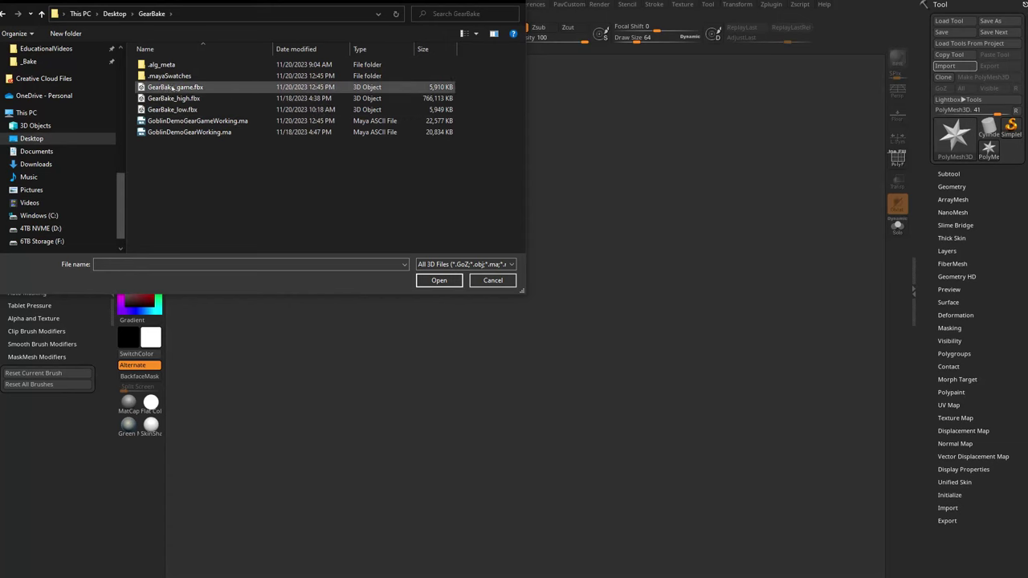
{"action": "double_click", "coordinate": [172, 88]}
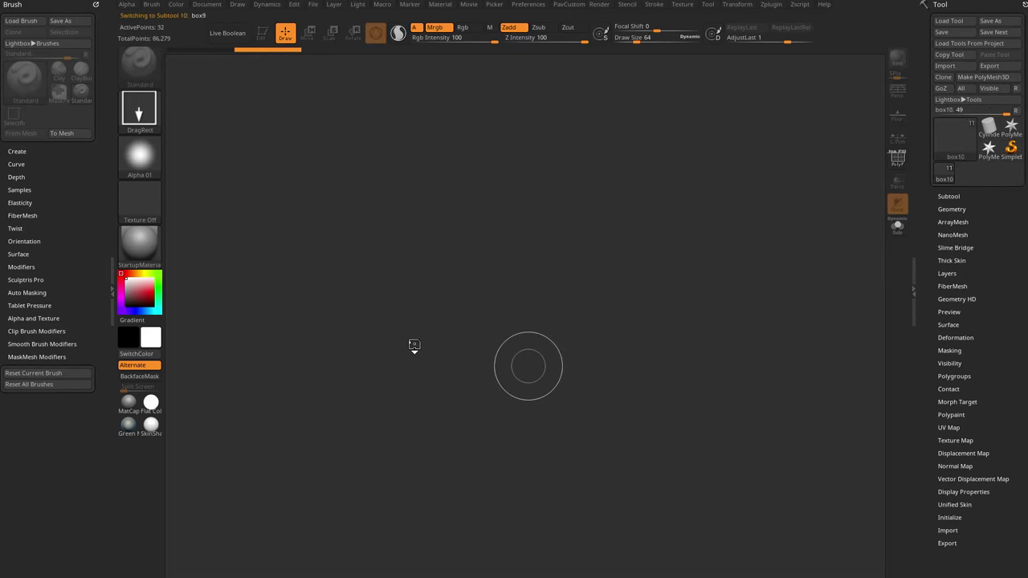
Step: Place the imported gear on the canvas, enter Edit mode and turn it to a front view
{"action": "left_click_drag", "start_coordinate": [452, 345], "coordinate": [461, 419]}
{"action": "left_click", "coordinate": [261, 34]}
{"action": "left_click_drag", "start_coordinate": [551, 246], "coordinate": [569, 253], "text": "shift"}
{"action": "mouse_move", "coordinate": [570, 254]}
{"action": "left_mouse_down", "text": "alt"}
{"action": "mouse_move", "coordinate": [603, 332]}
{"action": "mouse_move", "coordinate": [654, 340]}
{"action": "mouse_move", "coordinate": [648, 321]}
{"action": "mouse_move", "coordinate": [608, 317]}
{"action": "left_mouse_up", "text": "alt"}
Step: Make the Loincloth the active subtool and isolate it with Solo mode
{"action": "left_click", "coordinate": [446, 269], "text": "alt"}
{"action": "left_click", "coordinate": [944, 196], "text": "shift"}
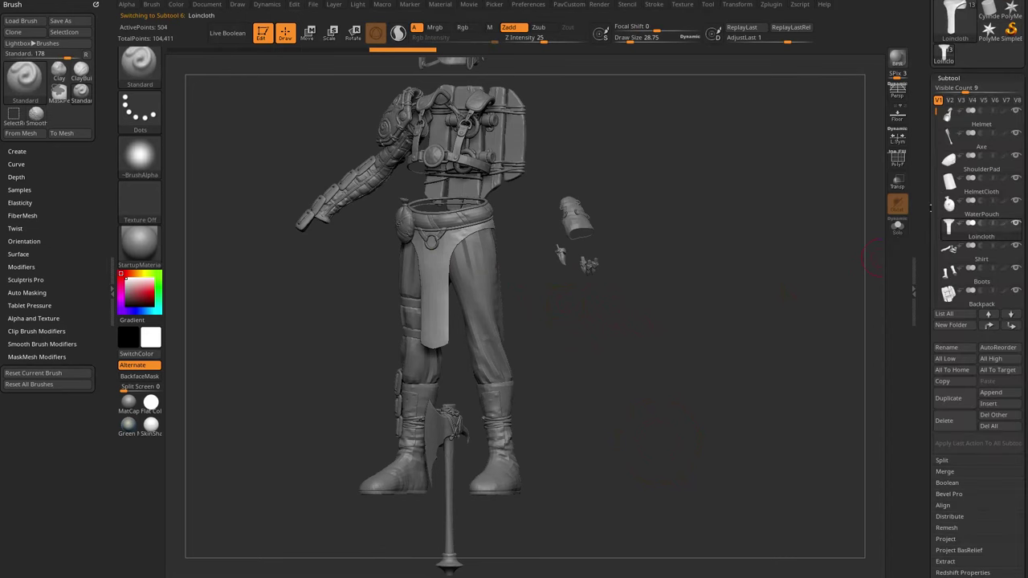
{"action": "scroll", "coordinate": [951, 210], "scroll_direction": "down", "scroll_amount": 1}
{"action": "left_click", "coordinate": [897, 226]}
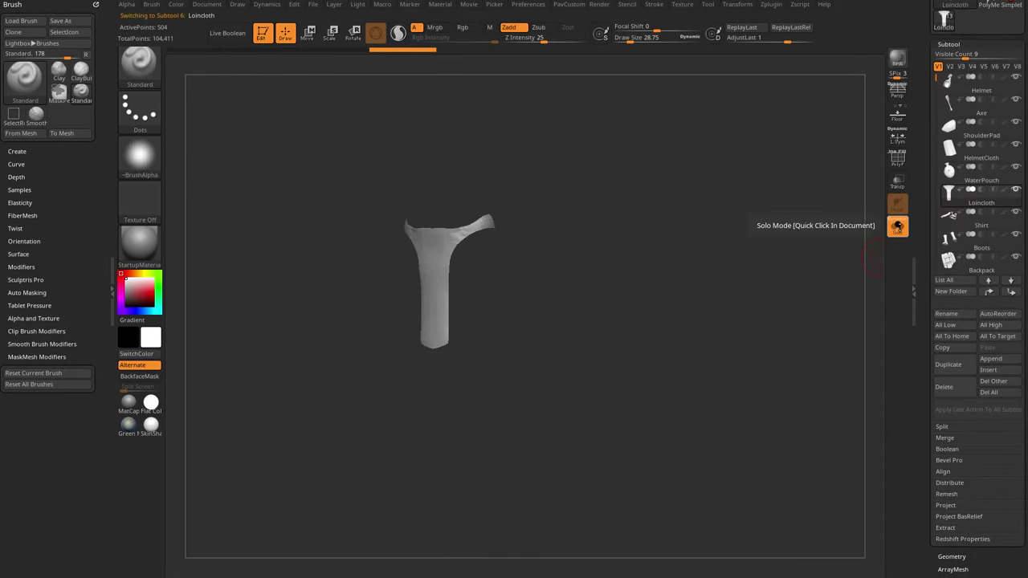
Step: Mask the loincloth's waistband section above the hanging flap using the MaskLasso brush from a side view
{"action": "mouse_move", "coordinate": [700, 291]}
{"action": "left_mouse_down"}
{"action": "mouse_move", "coordinate": [714, 307]}
{"action": "mouse_move", "coordinate": [723, 368]}
{"action": "mouse_move", "coordinate": [715, 214]}
{"action": "left_mouse_up"}
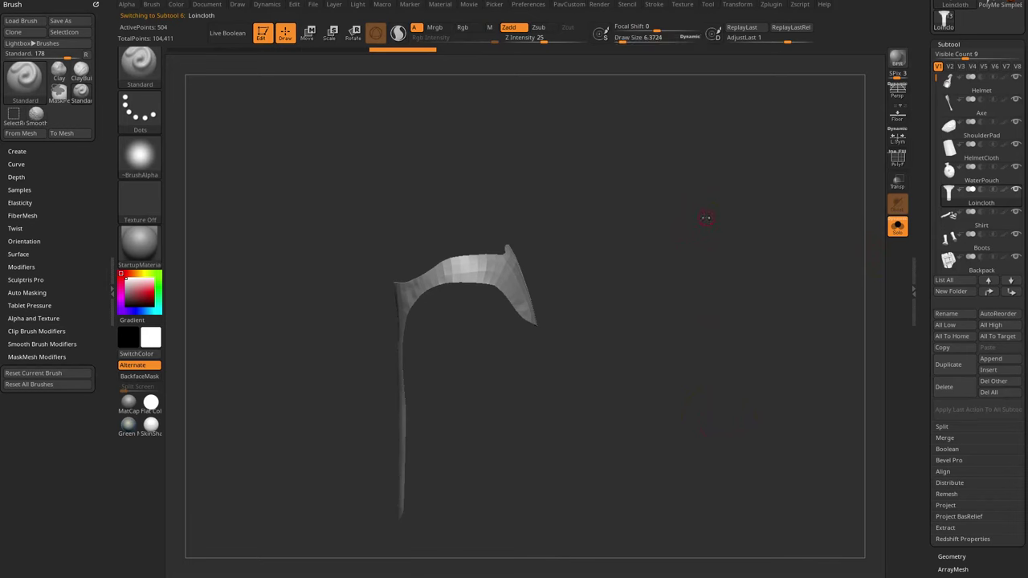
{"action": "left_click_drag", "start_coordinate": [631, 239], "coordinate": [622, 273]}
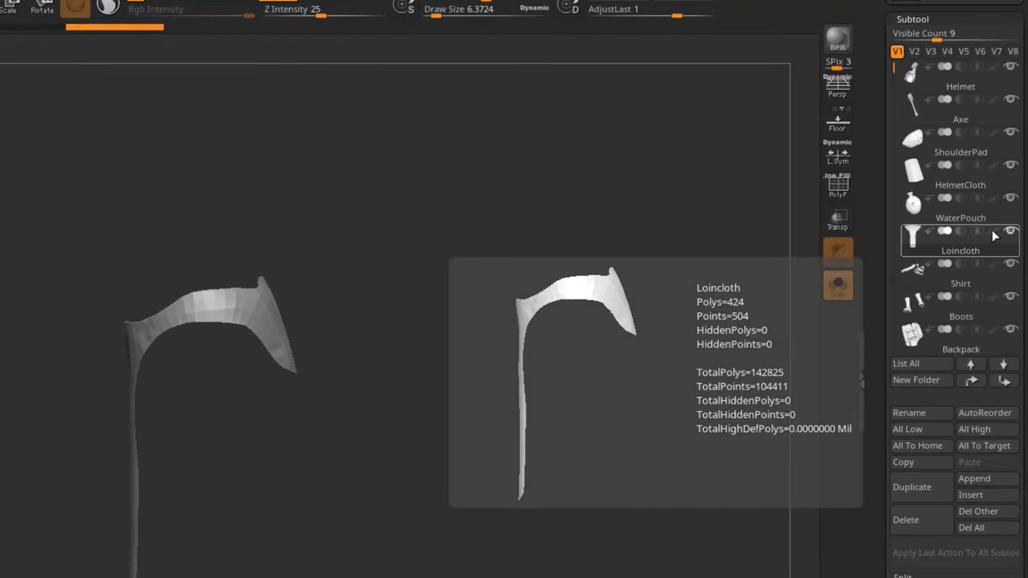
{"action": "mouse_move", "coordinate": [693, 276]}
{"action": "left_mouse_down"}
{"action": "mouse_move", "coordinate": [560, 284]}
{"action": "mouse_move", "coordinate": [554, 236]}
{"action": "mouse_move", "coordinate": [672, 243]}
{"action": "mouse_move", "coordinate": [628, 218]}
{"action": "left_mouse_up"}
{"action": "key", "text": "ctrl"}
{"action": "left_click", "coordinate": [140, 66]}
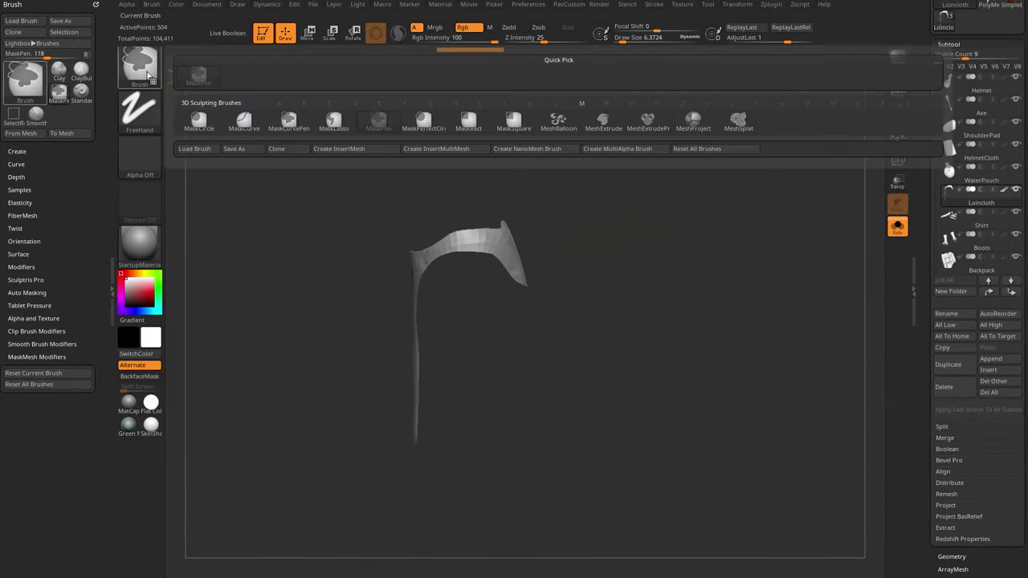
{"action": "left_click", "coordinate": [289, 121]}
{"action": "mouse_move", "coordinate": [595, 227]}
{"action": "left_mouse_down", "text": "ctrl"}
{"action": "mouse_move", "coordinate": [511, 157]}
{"action": "mouse_move", "coordinate": [387, 213]}
{"action": "mouse_move", "coordinate": [393, 292]}
{"action": "mouse_move", "coordinate": [473, 298]}
{"action": "mouse_move", "coordinate": [562, 273]}
{"action": "mouse_move", "coordinate": [591, 233]}
{"action": "left_mouse_up", "text": "ctrl"}
{"action": "mouse_move", "coordinate": [573, 276]}
{"action": "left_mouse_down"}
{"action": "mouse_move", "coordinate": [492, 302]}
{"action": "mouse_move", "coordinate": [640, 269]}
{"action": "left_mouse_up"}
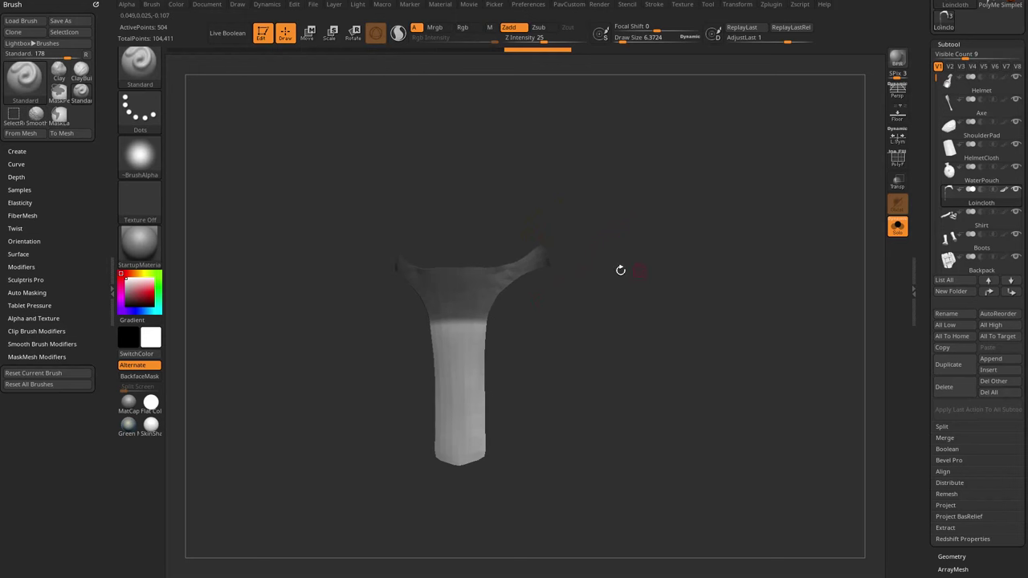
Step: Invert the loincloth's mask so the hanging flap is protected, and blur the mask's edge into a soft transition
{"action": "key", "text": "ctrl"}
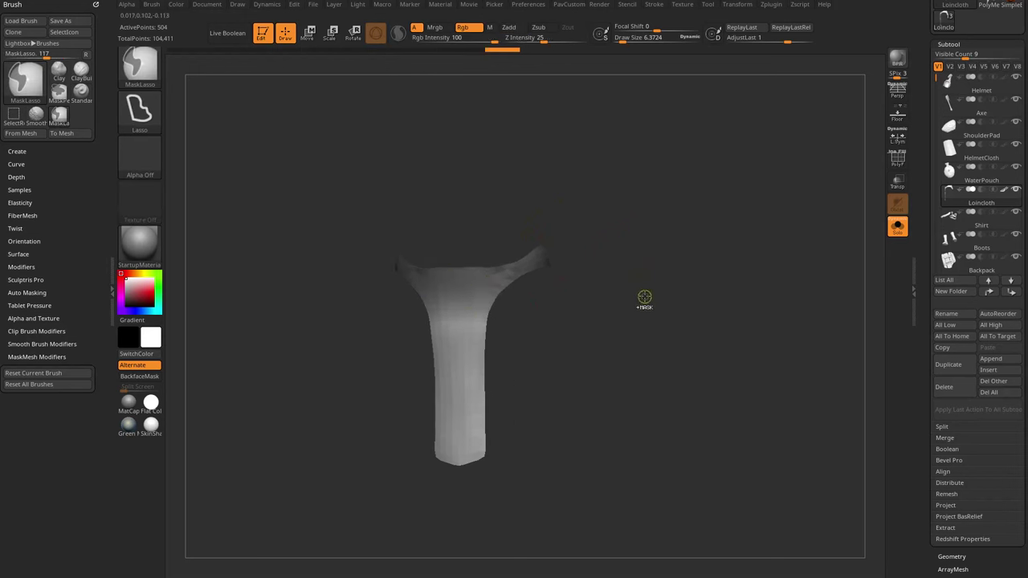
{"action": "left_click", "coordinate": [674, 305], "text": "ctrl"}
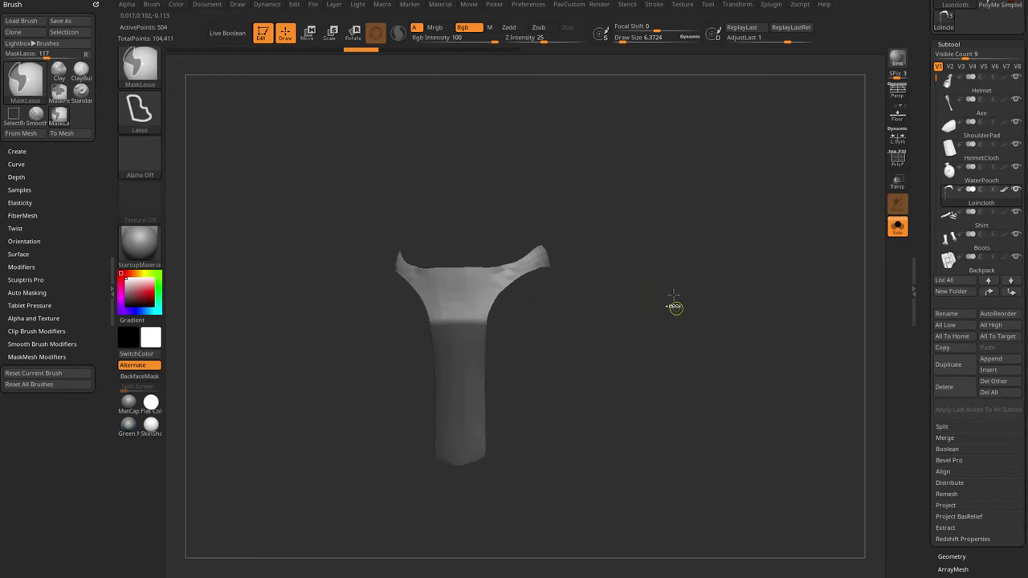
{"action": "left_click", "coordinate": [471, 402], "text": "ctrl"}
{"action": "left_click", "coordinate": [471, 413], "text": "ctrl"}
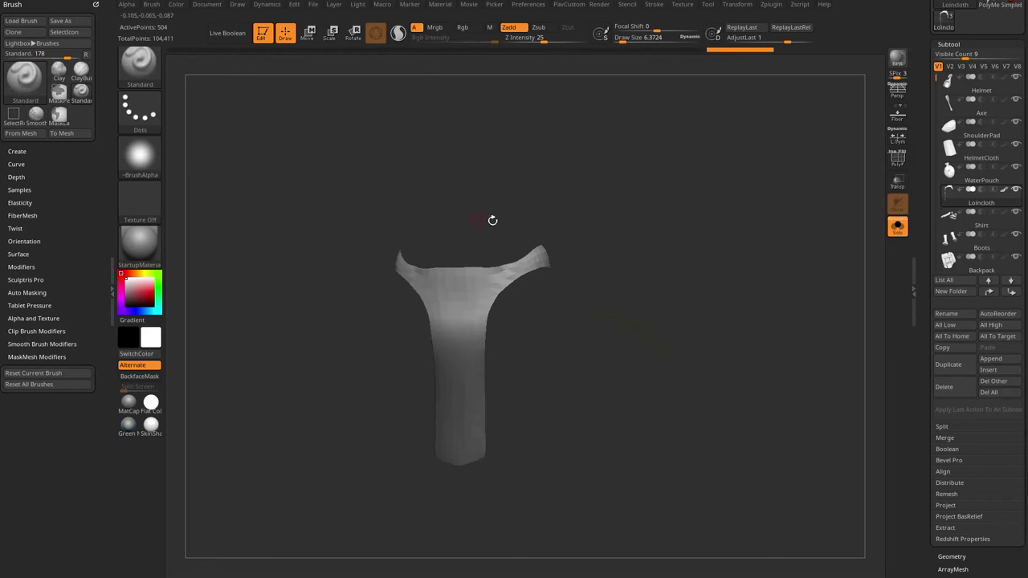
Step: Set the colour to black, fill the loincloth's unmasked waistband with it and check the gradient from all sides
{"action": "left_click", "coordinate": [126, 306], "text": "alt"}
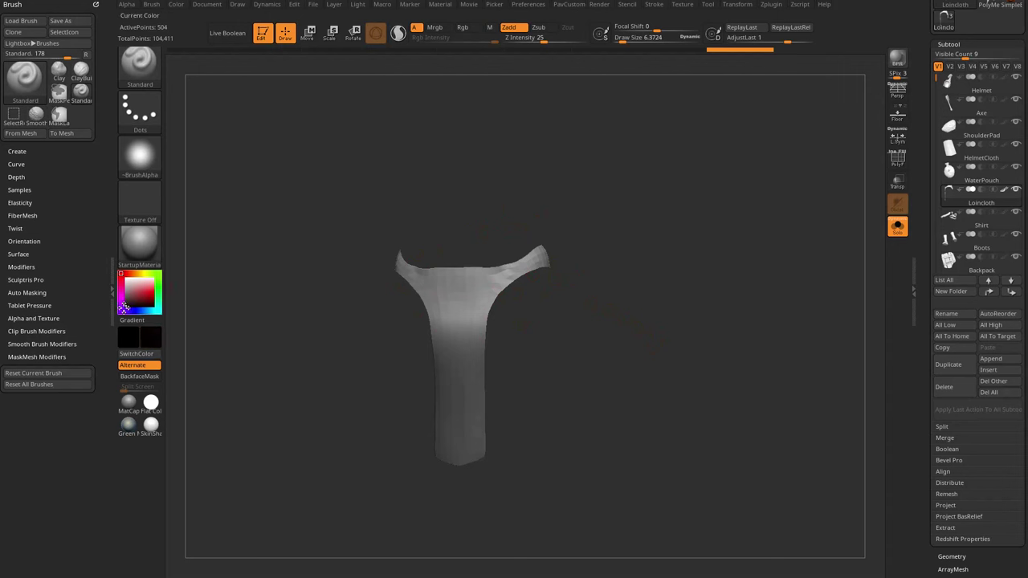
{"action": "left_click", "coordinate": [177, 5]}
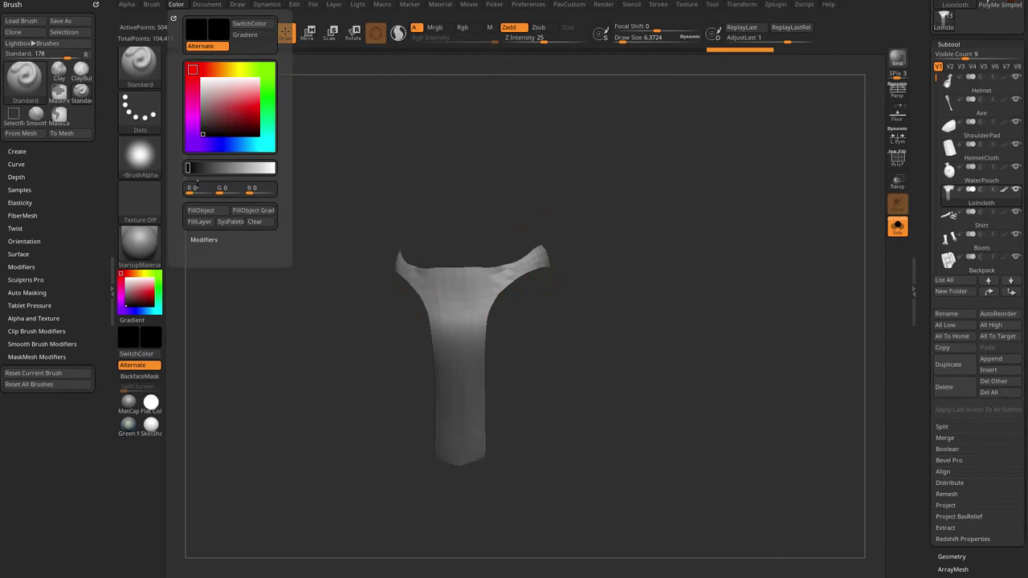
{"action": "left_click", "coordinate": [201, 209]}
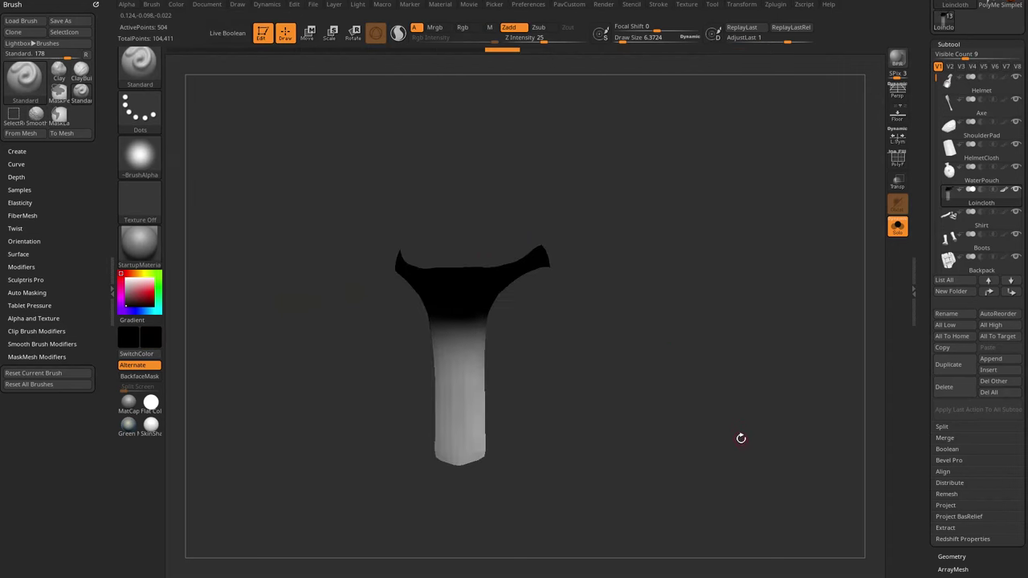
{"action": "left_click_drag", "start_coordinate": [734, 385], "coordinate": [688, 378]}
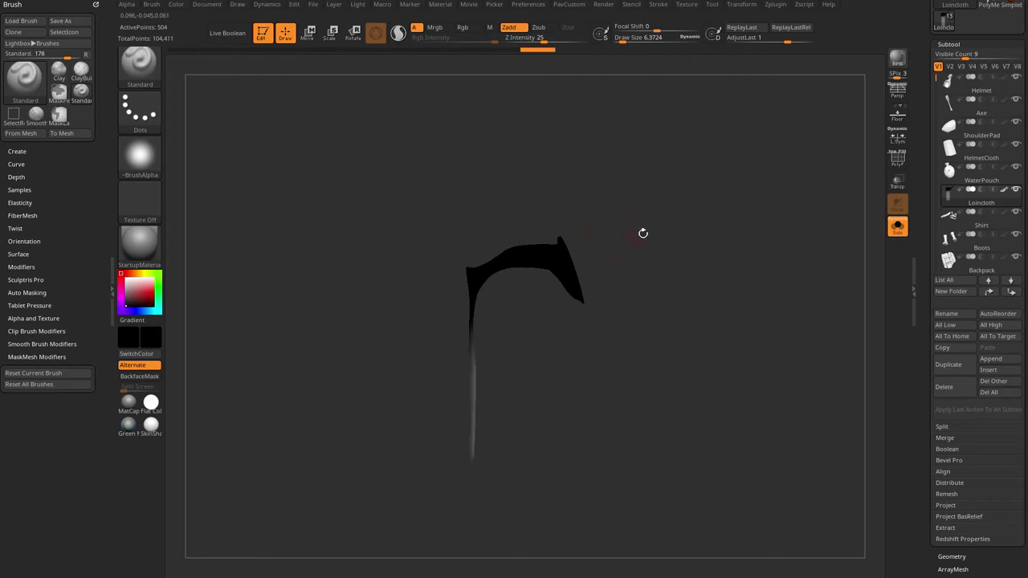
{"action": "left_click_drag", "start_coordinate": [643, 233], "coordinate": [682, 231]}
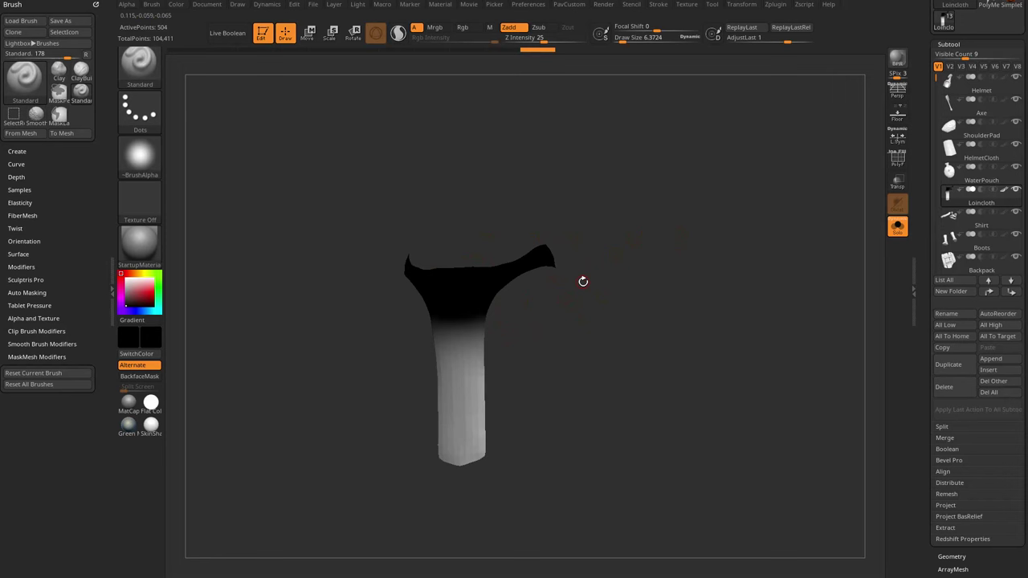
{"action": "left_click_drag", "start_coordinate": [603, 232], "coordinate": [539, 314]}
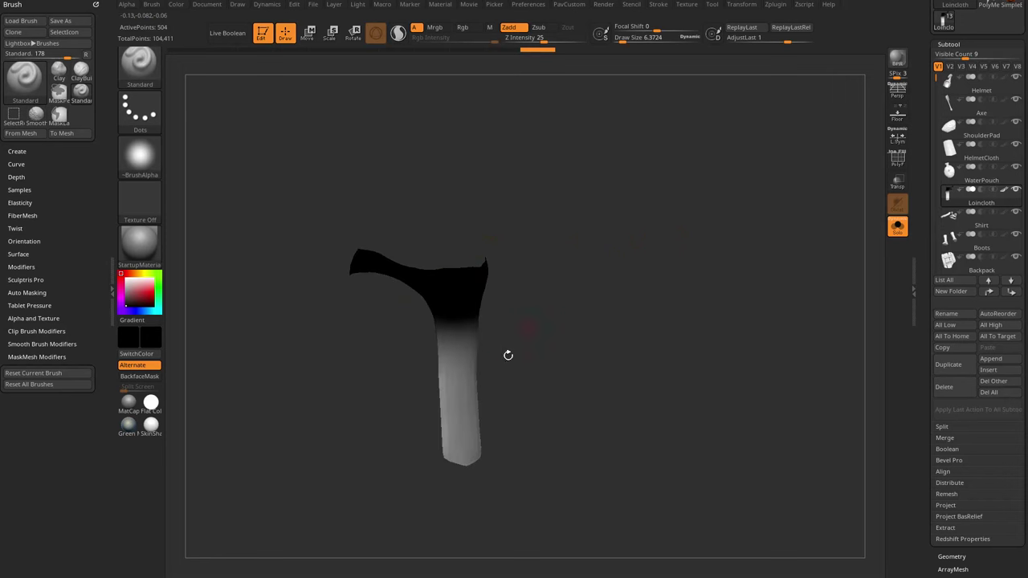
{"action": "left_click_drag", "start_coordinate": [498, 402], "coordinate": [457, 337]}
{"action": "left_click_drag", "start_coordinate": [522, 320], "coordinate": [592, 357]}
Step: Create a new texture map for the loincloth from its polypaint
{"action": "scroll", "coordinate": [943, 282], "scroll_direction": "down", "scroll_amount": 10}
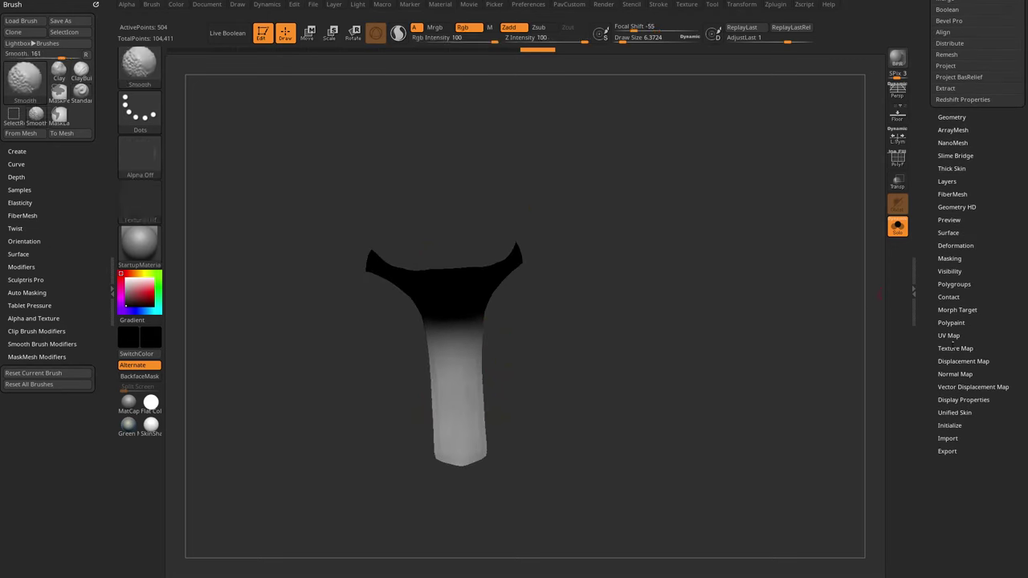
{"action": "left_click", "coordinate": [955, 348]}
{"action": "scroll", "coordinate": [927, 321], "scroll_direction": "down", "scroll_amount": 2}
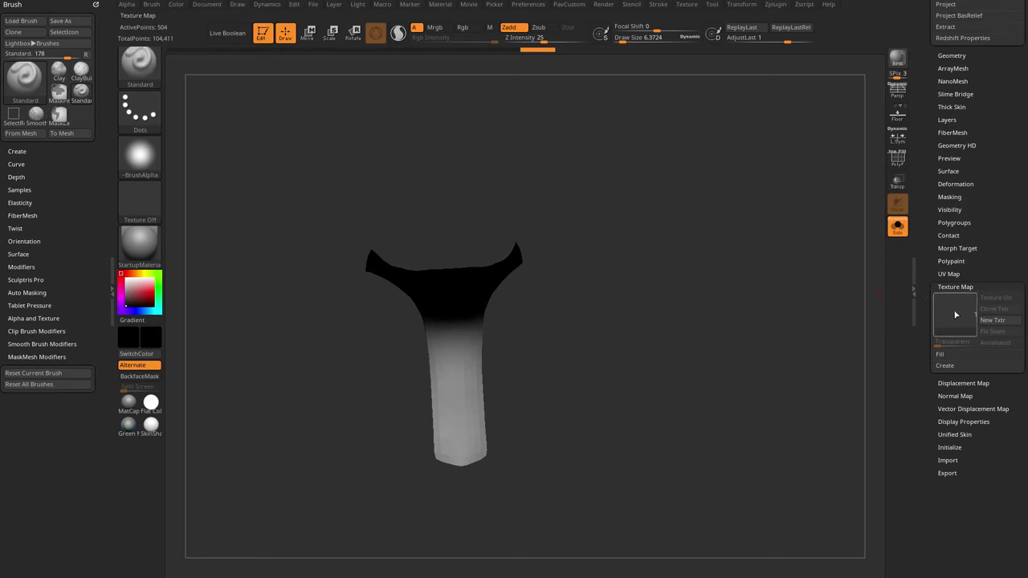
{"action": "left_click", "coordinate": [944, 365]}
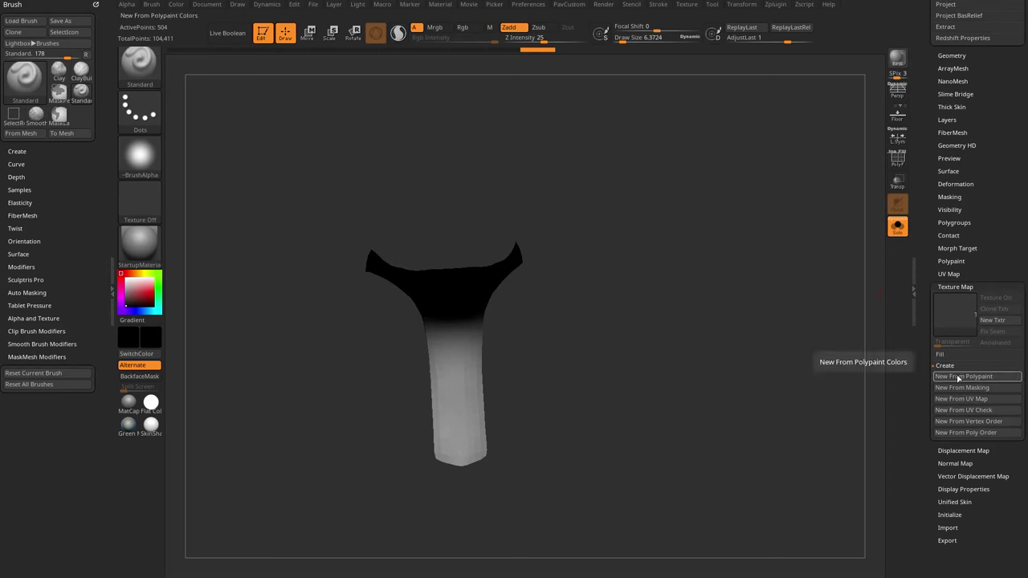
{"action": "left_click", "coordinate": [957, 378]}
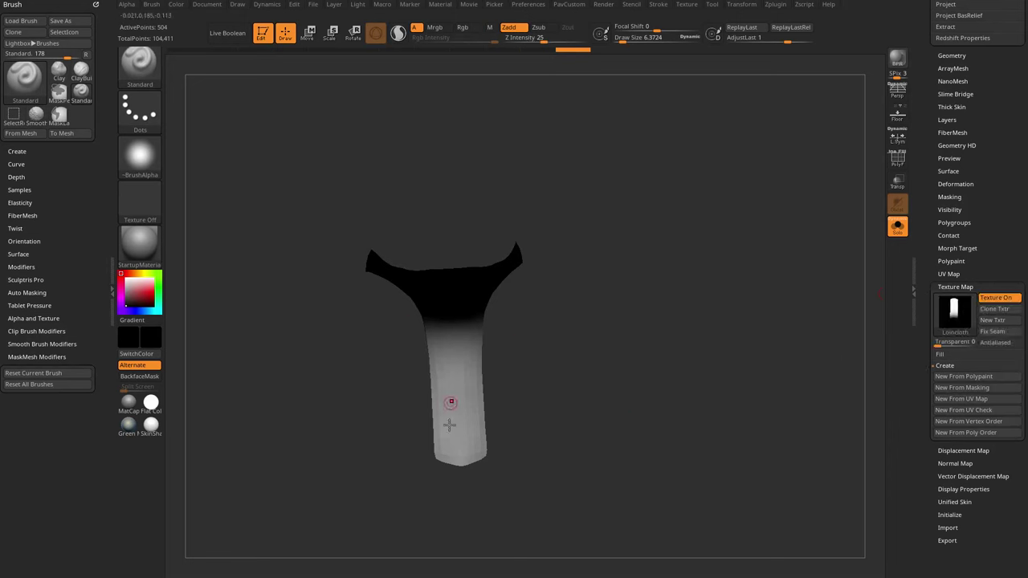
{"action": "left_click_drag", "start_coordinate": [597, 336], "coordinate": [608, 341], "text": "shift"}
{"action": "key", "text": "s"}
{"action": "mouse_move", "coordinate": [608, 340]}
{"action": "left_mouse_down"}
{"action": "mouse_move", "coordinate": [577, 341]}
{"action": "mouse_move", "coordinate": [461, 294]}
{"action": "mouse_move", "coordinate": [583, 340]}
{"action": "mouse_move", "coordinate": [481, 332]}
{"action": "left_mouse_up"}
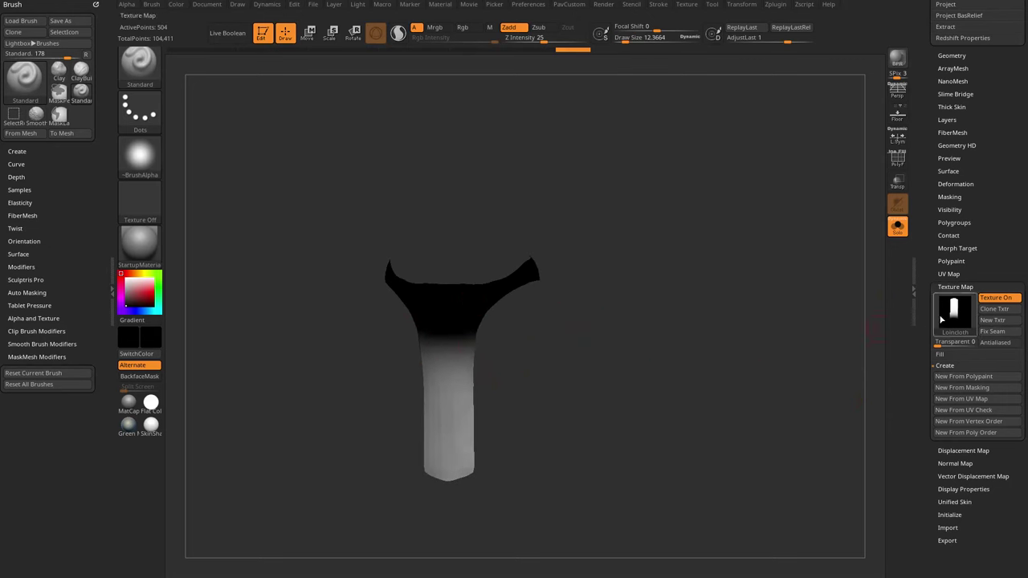
Step: Switch to Character Creator and examine the Loincloth's Base Color texture to compare its orientation with the new map
{"action": "mouse_move", "coordinate": [958, 321]}
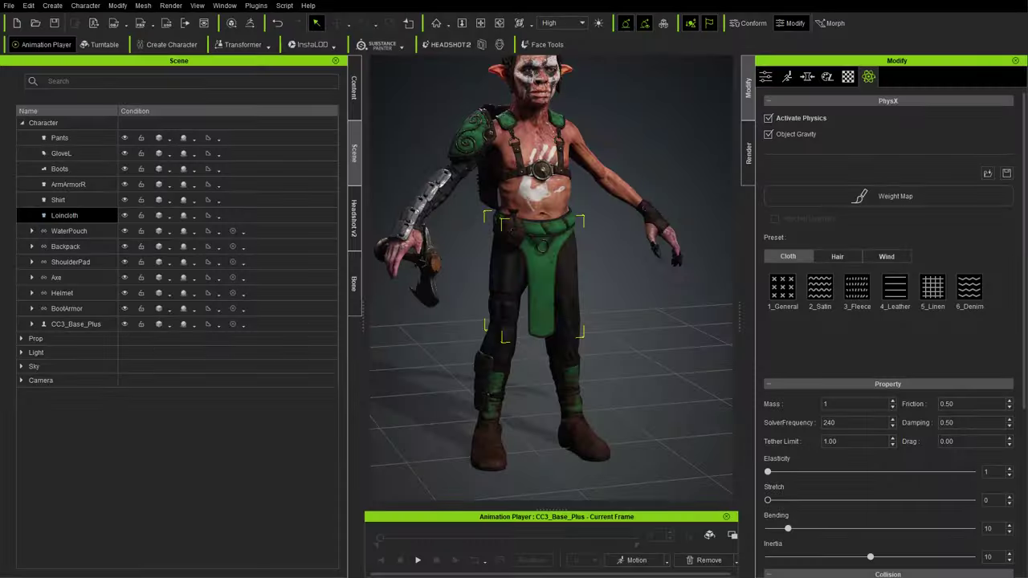
{"action": "right_click_drag", "start_coordinate": [670, 370], "coordinate": [551, 344]}
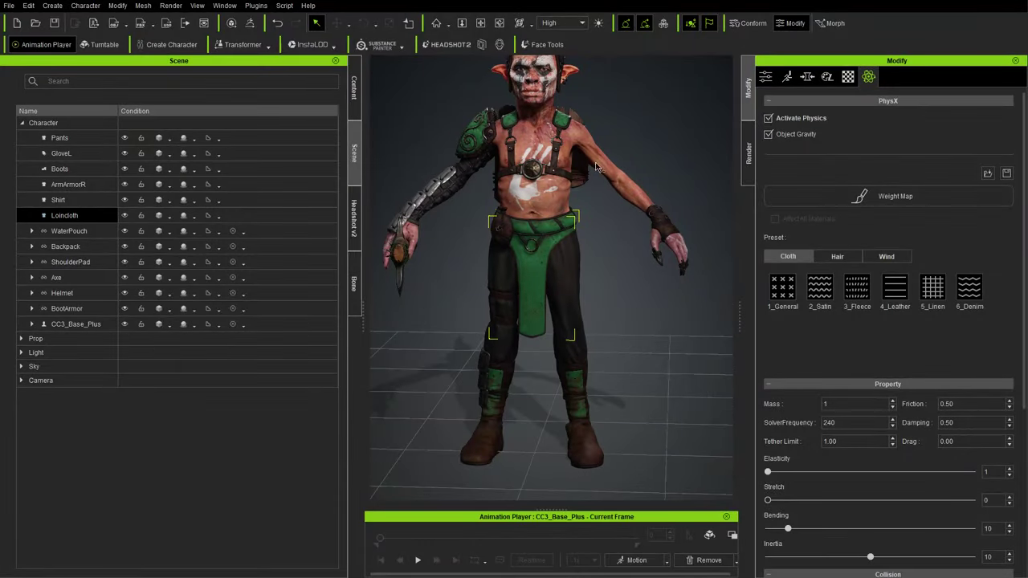
{"action": "left_click", "coordinate": [848, 76]}
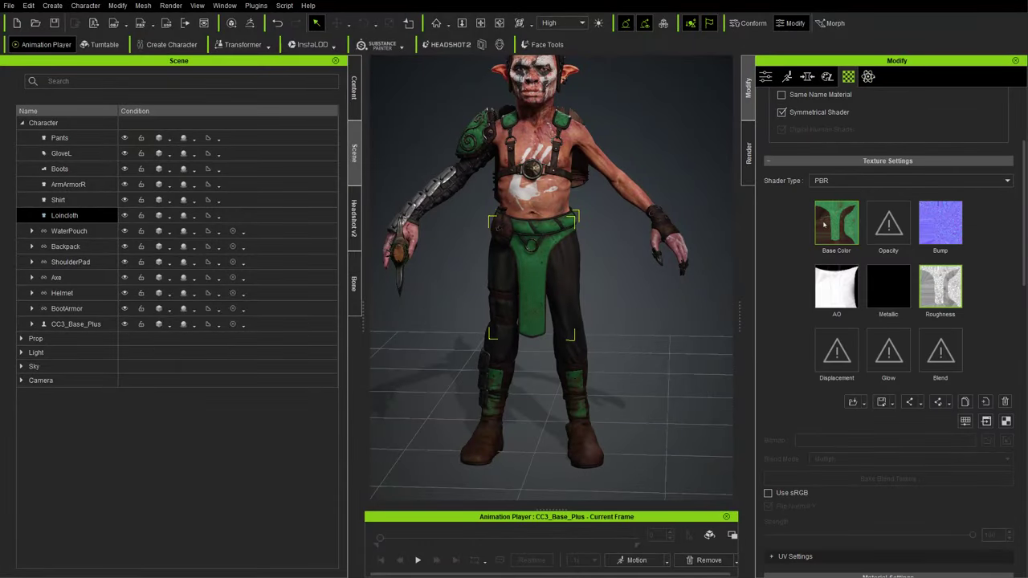
{"action": "mouse_move", "coordinate": [824, 226]}
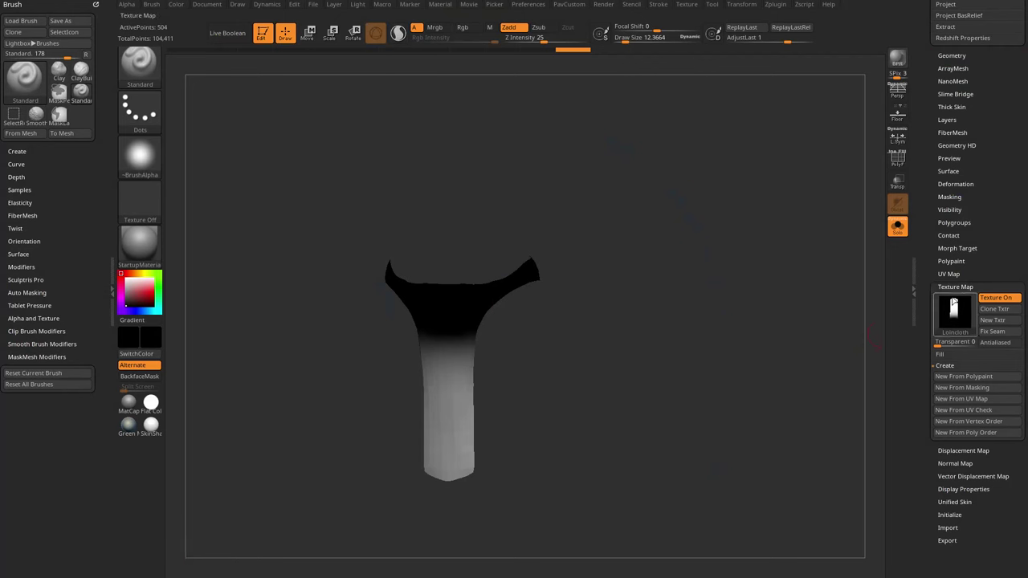
Step: Switch back to ZBrush, clone the loincloth's texture map and flip the copy vertically
{"action": "left_click", "coordinate": [995, 312]}
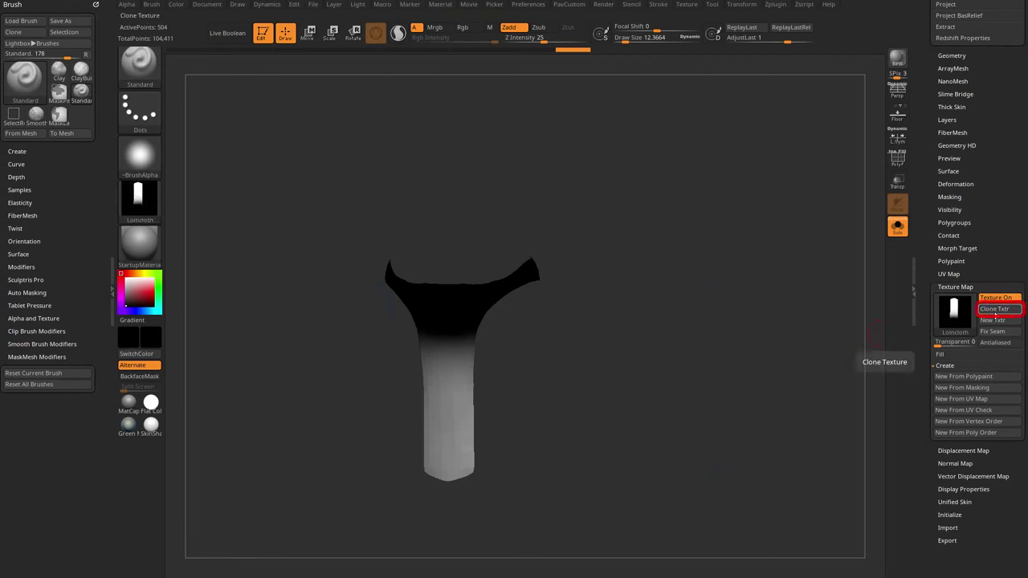
{"action": "left_click", "coordinate": [690, 5]}
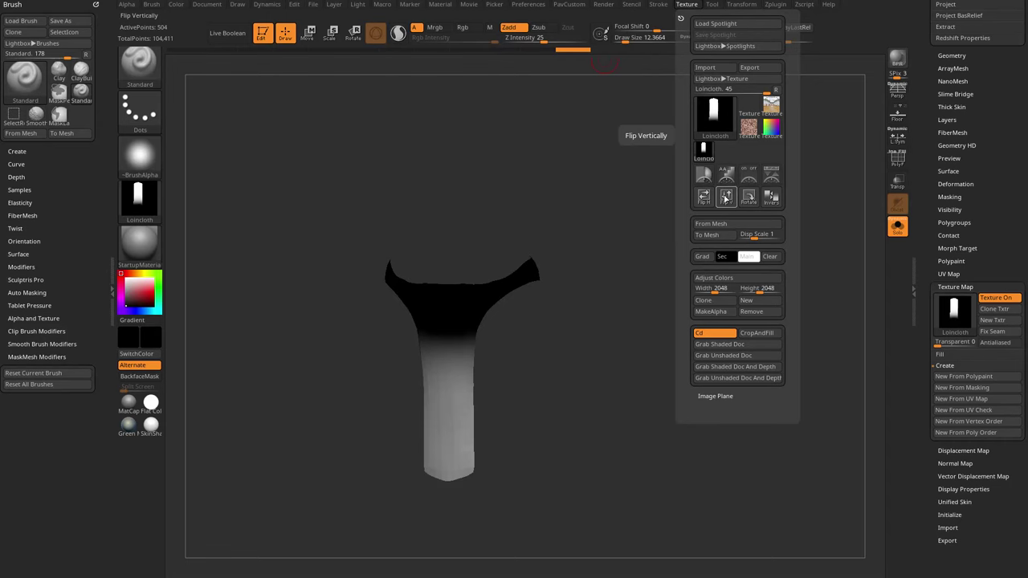
Step: Start exporting the loincloth texture as a PNG file into the GearTextures folder on the desktop
{"action": "left_click", "coordinate": [749, 67]}
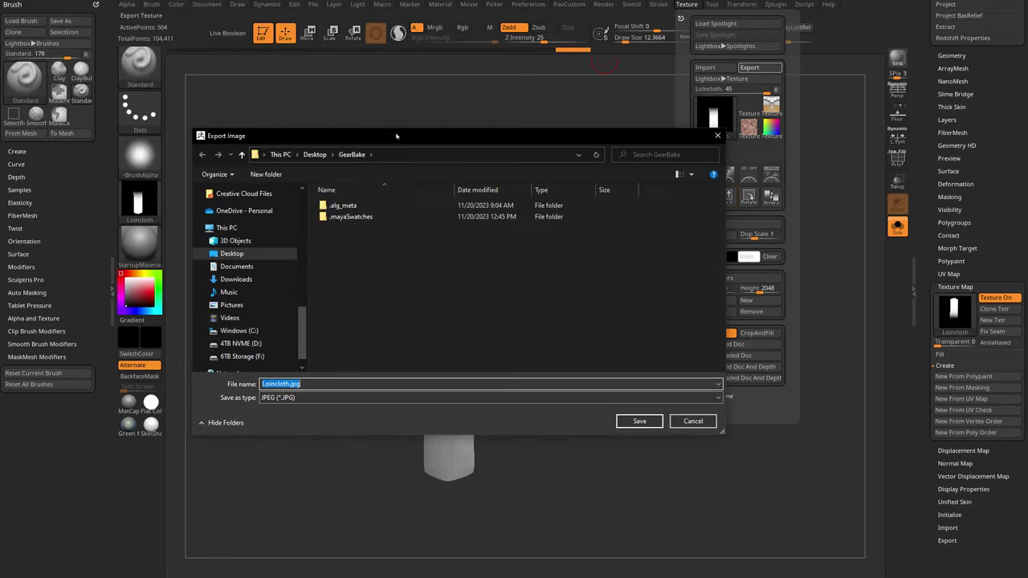
{"action": "left_click", "coordinate": [302, 397]}
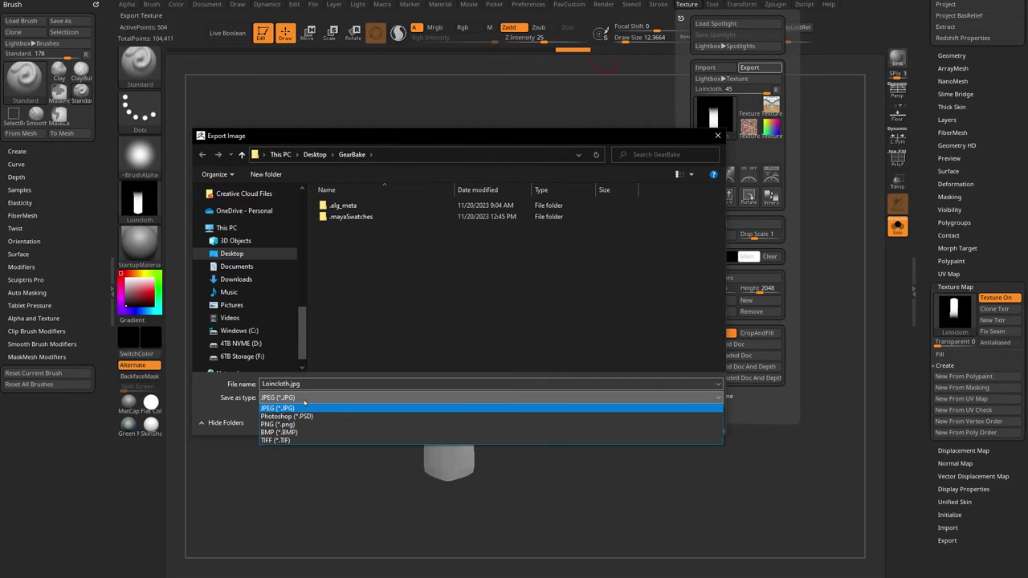
{"action": "left_click", "coordinate": [296, 424]}
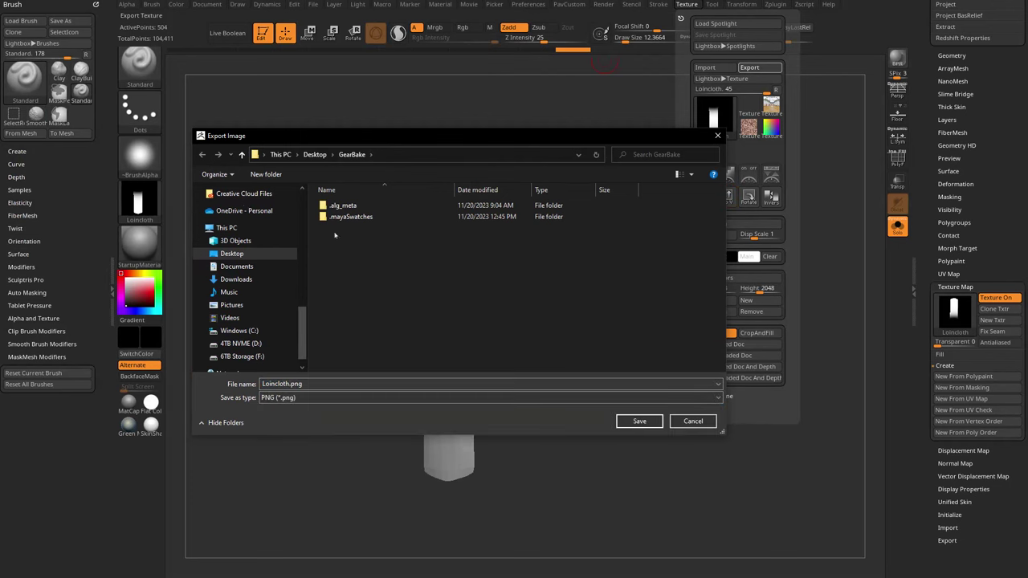
{"action": "left_click", "coordinate": [315, 154]}
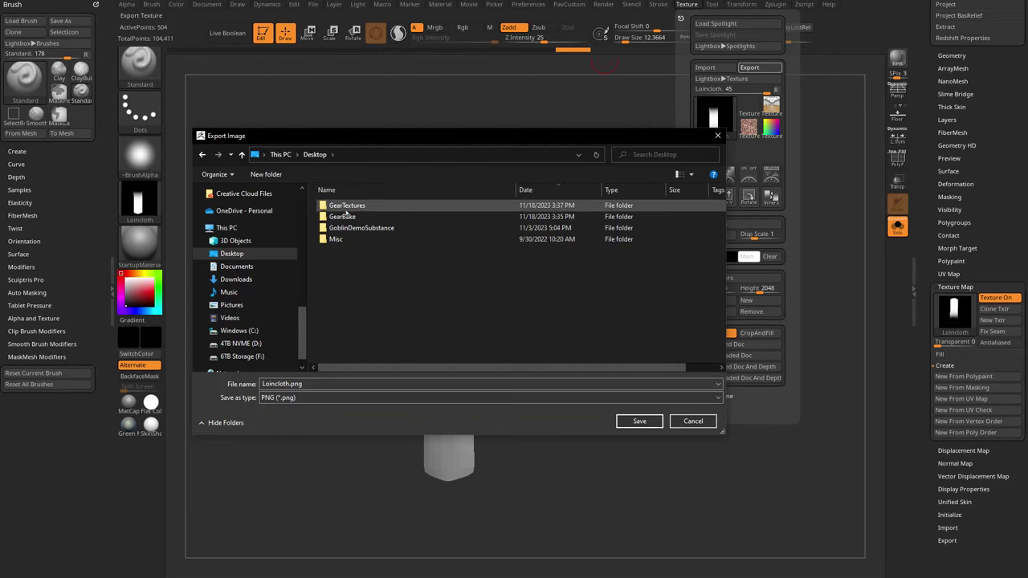
{"action": "double_click", "coordinate": [347, 206]}
{"action": "scroll", "coordinate": [474, 307], "scroll_direction": "down", "scroll_amount": 5}
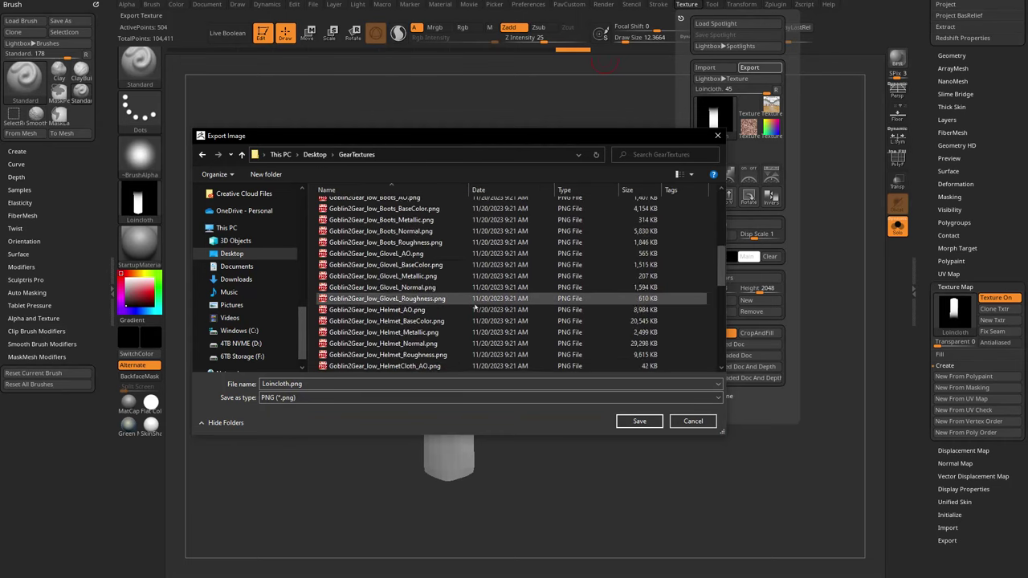
{"action": "scroll", "coordinate": [475, 306], "scroll_direction": "down", "scroll_amount": 3}
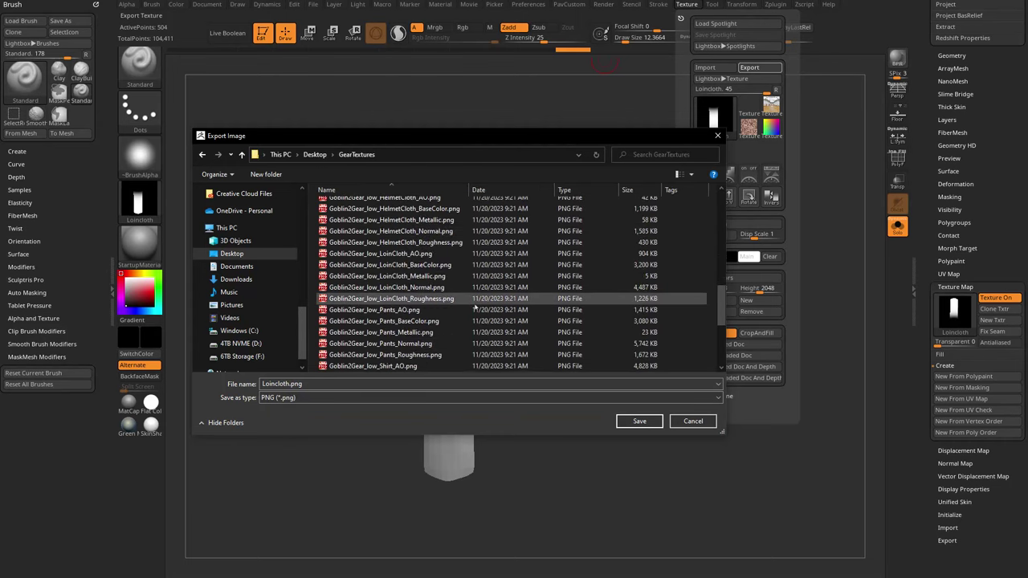
Step: Reuse the LoinCloth roughness map's file name with a new ending and save the texture as Goblin2Gear_low_LoinCloth_WeightMap
{"action": "left_click", "coordinate": [404, 299]}
{"action": "triple_click", "coordinate": [325, 384]}
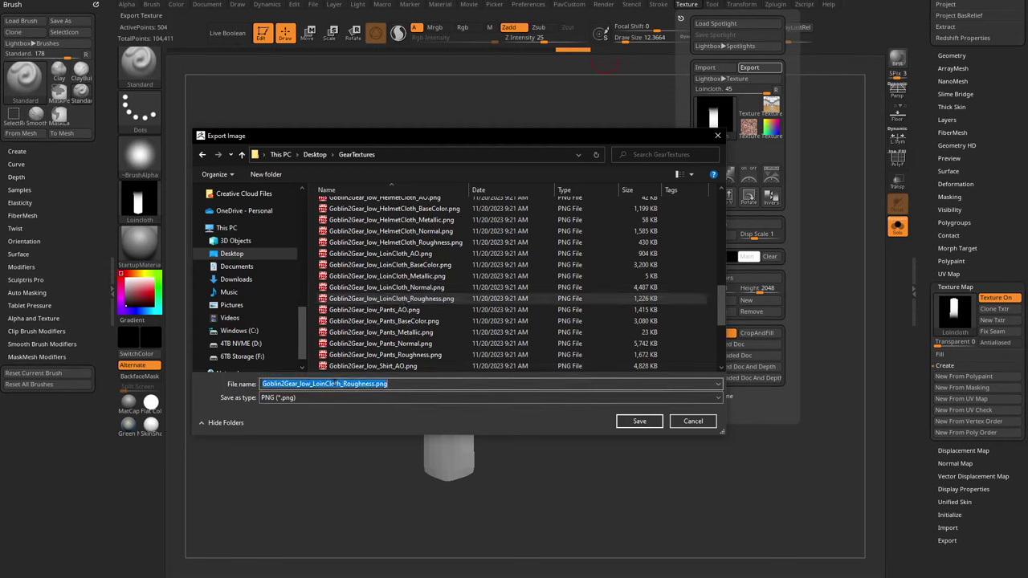
{"action": "left_click_drag", "start_coordinate": [343, 384], "coordinate": [479, 387]}
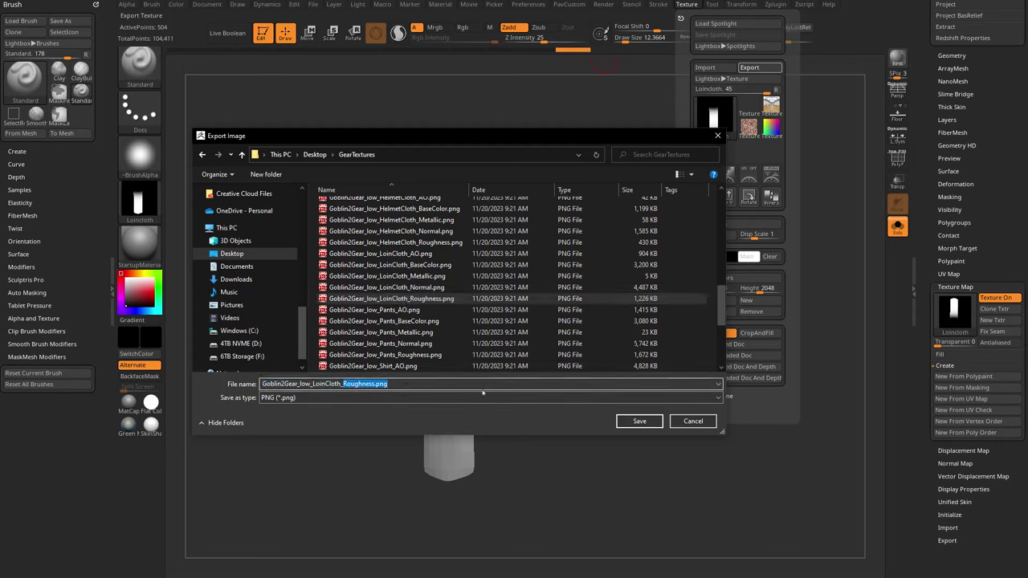
{"action": "type", "text": "Weight"}
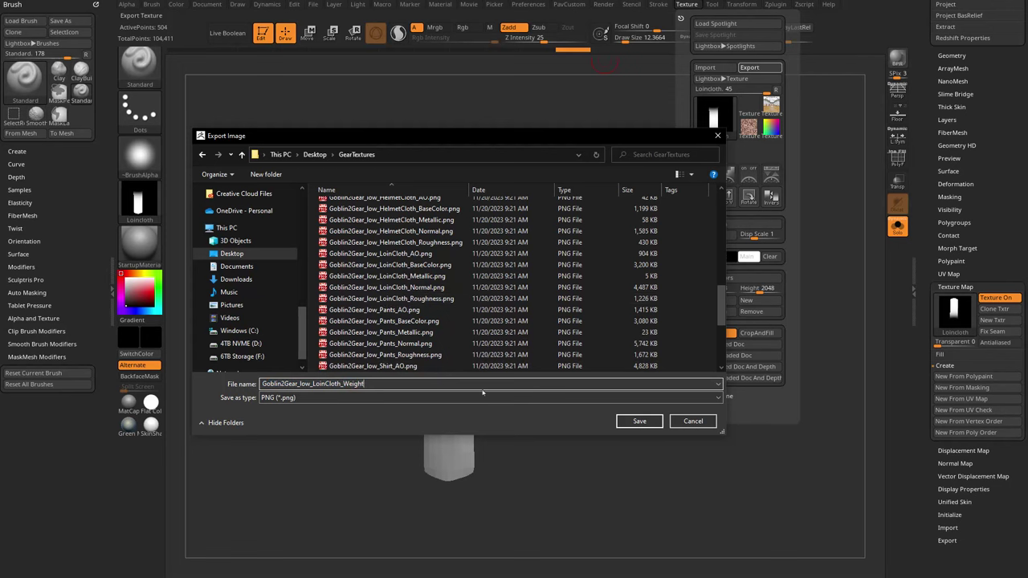
{"action": "type", "text": "Map"}
{"action": "key", "text": "Return"}
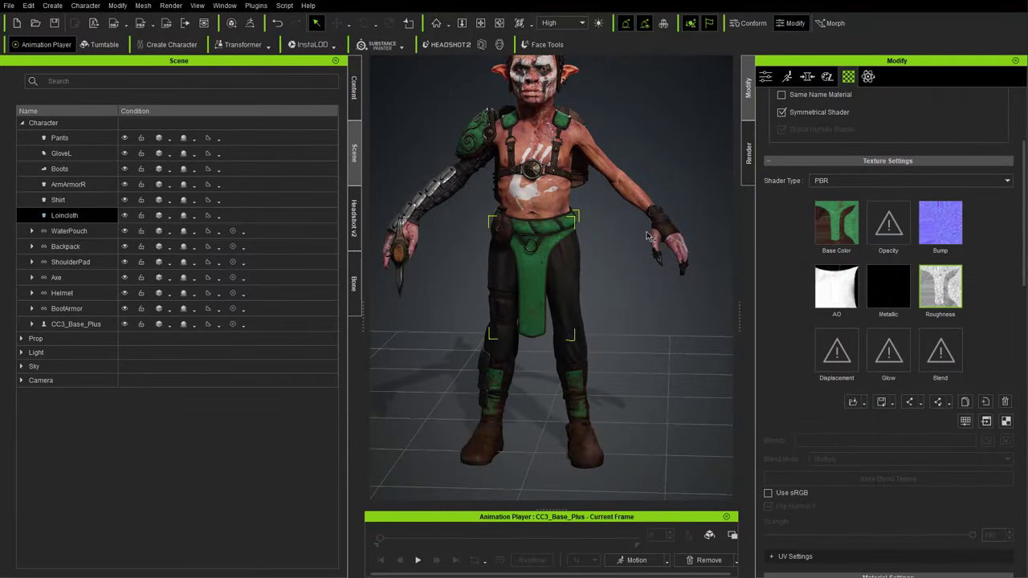
Step: In Character Creator, load Goblin2Gear_low_LoinCloth_WeightMap.png as the weight map in the Loincloth's physics settings
{"action": "scroll", "coordinate": [789, 195], "scroll_direction": "up", "scroll_amount": 4}
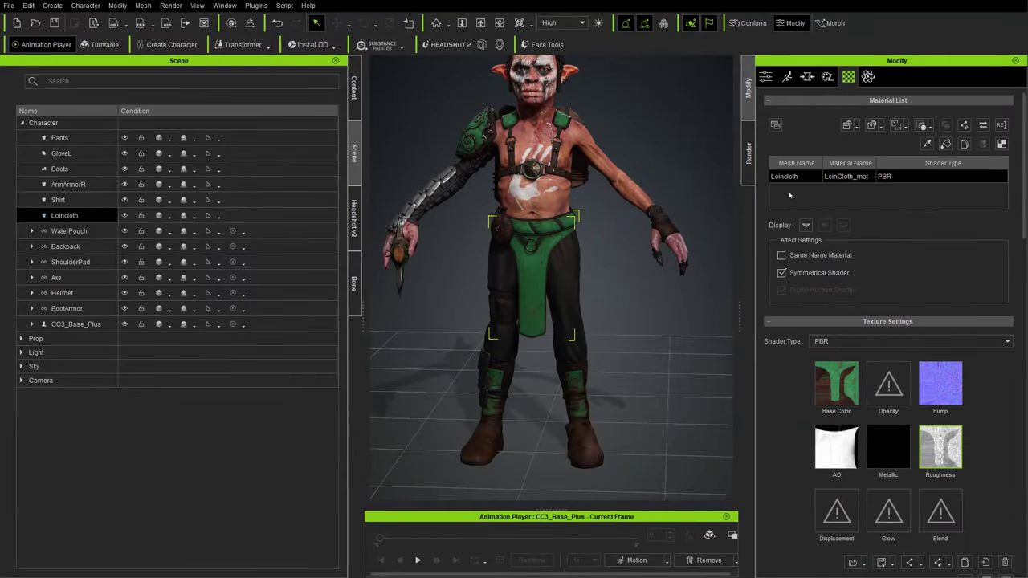
{"action": "left_click", "coordinate": [868, 76]}
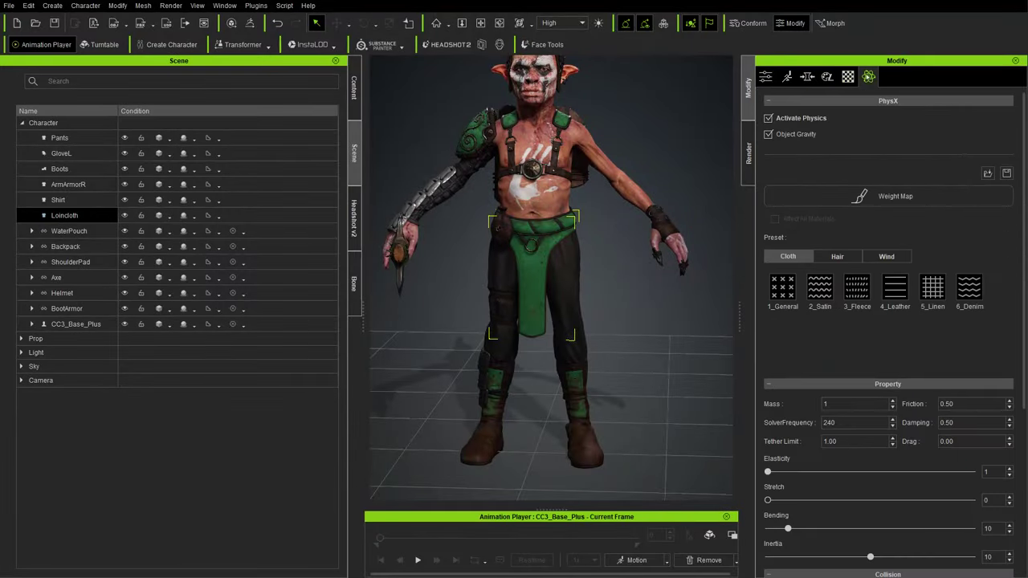
{"action": "left_click", "coordinate": [893, 197]}
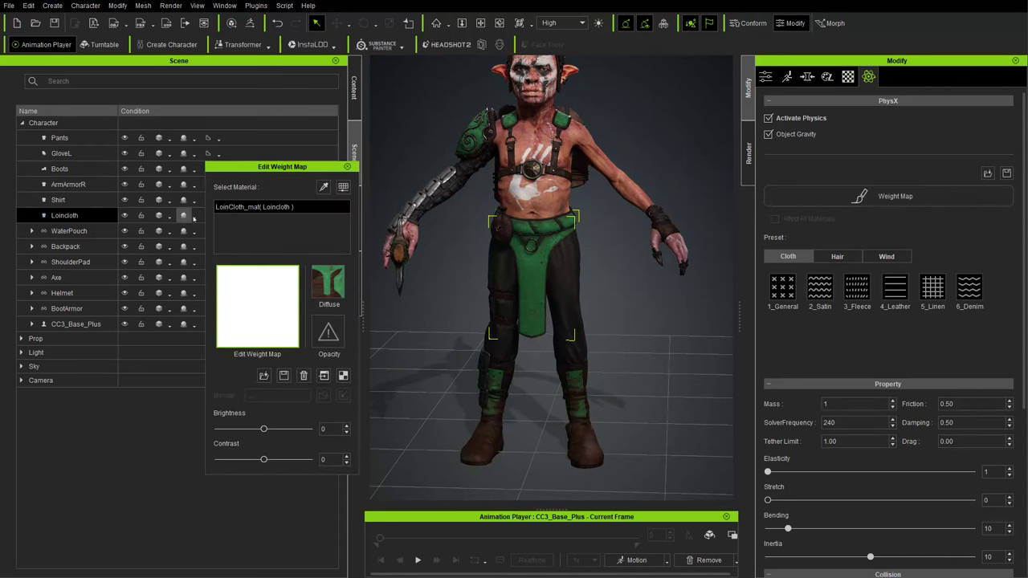
{"action": "left_click", "coordinate": [259, 303]}
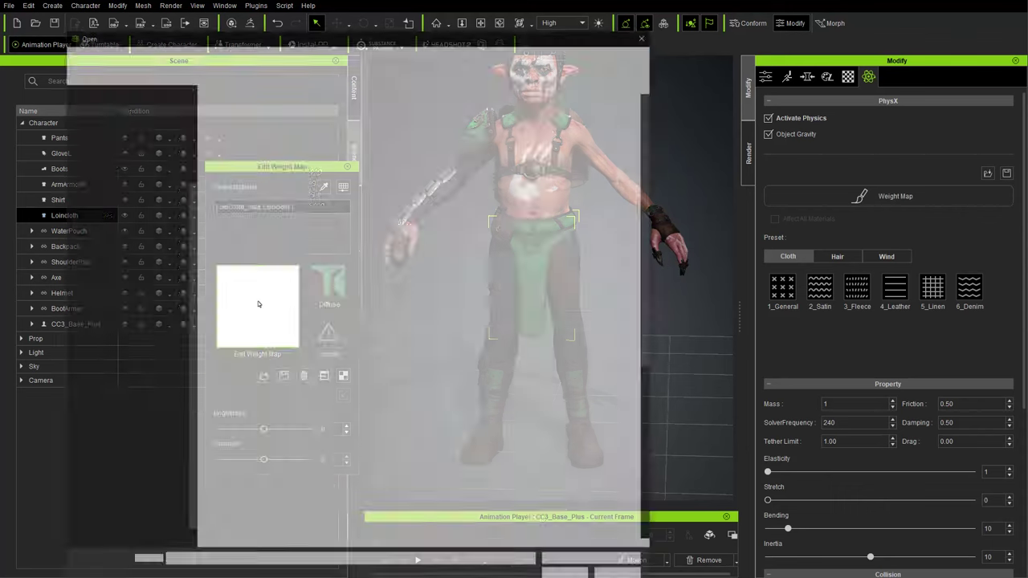
{"action": "scroll", "coordinate": [287, 300], "scroll_direction": "down", "scroll_amount": 4}
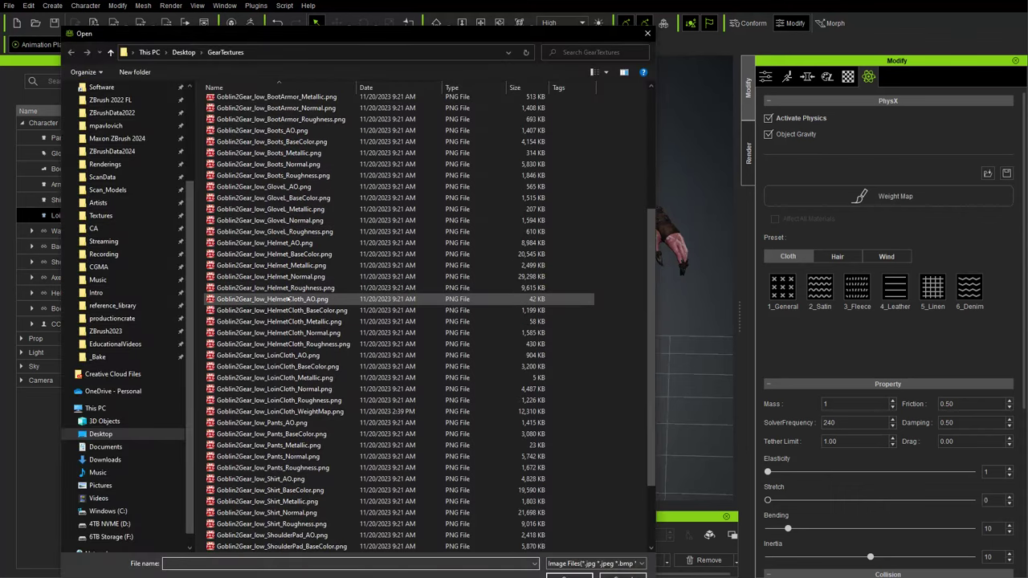
{"action": "left_click", "coordinate": [281, 379]}
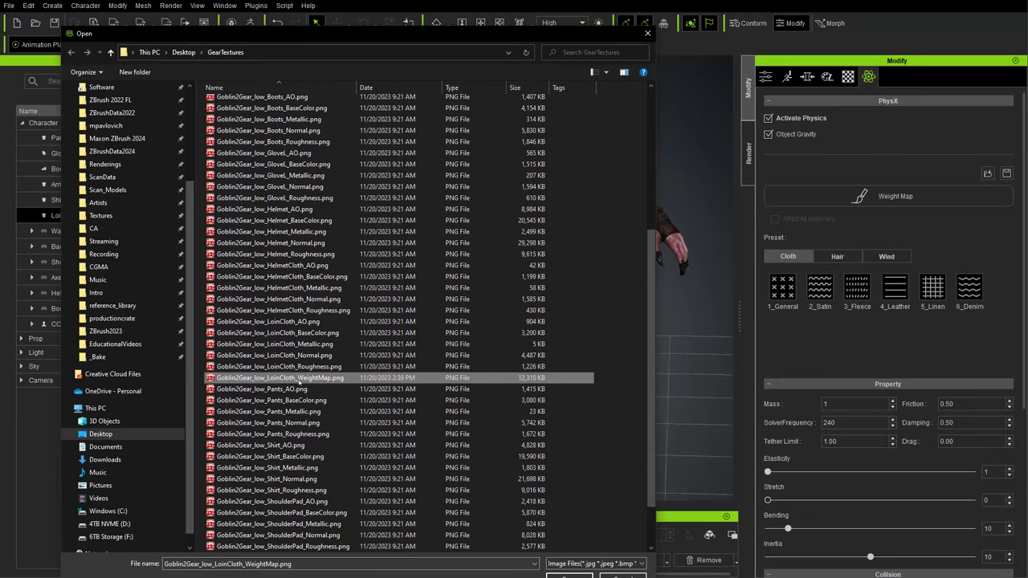
{"action": "double_click", "coordinate": [301, 380]}
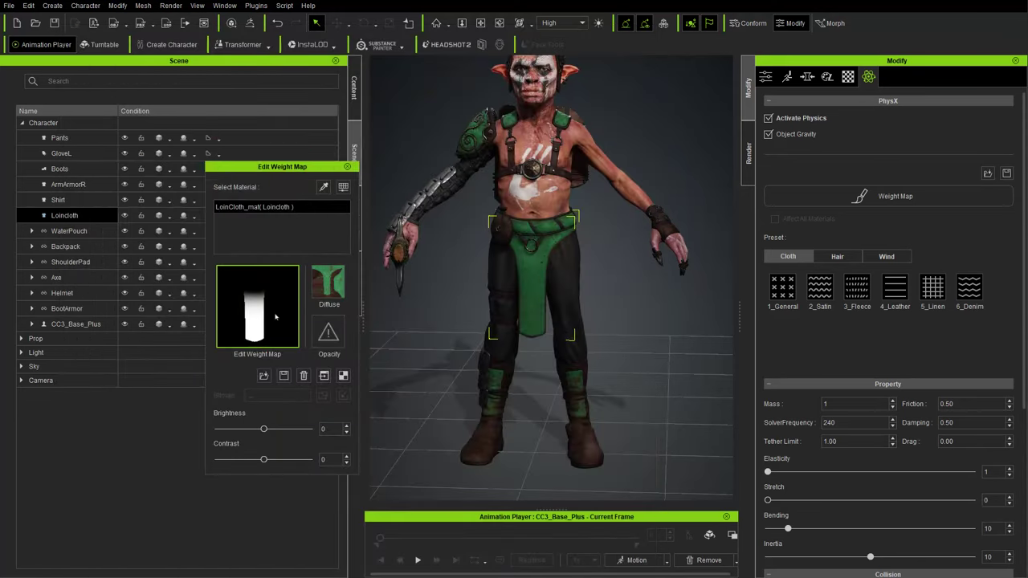
{"action": "left_click", "coordinate": [346, 166]}
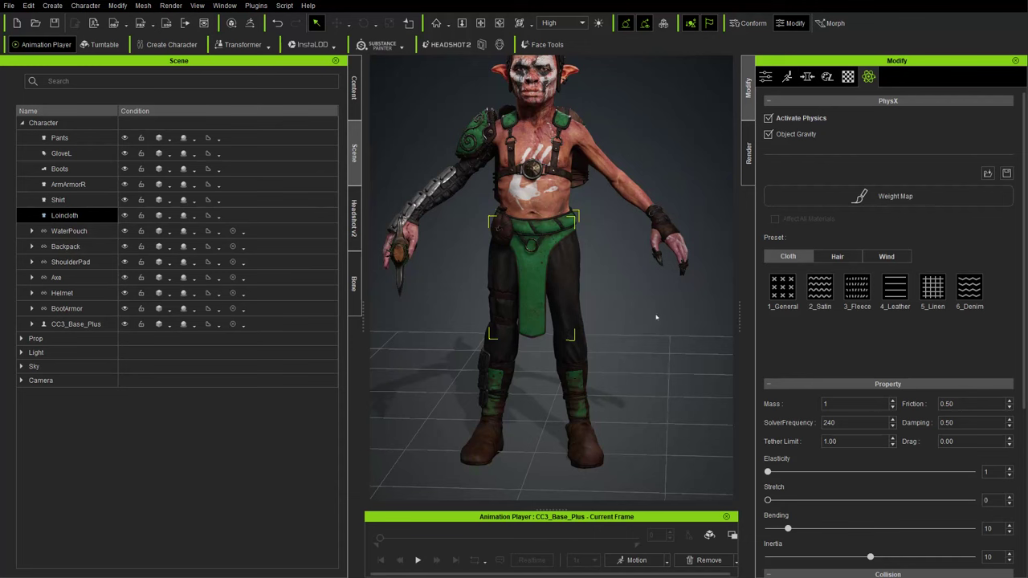
Step: Apply the male Walk_M motion to the goblin and play it to examine the loincloth's movement from different sides
{"action": "middle_click_drag", "start_coordinate": [648, 309], "coordinate": [654, 331]}
{"action": "scroll", "coordinate": [605, 290], "scroll_direction": "down", "scroll_amount": 2}
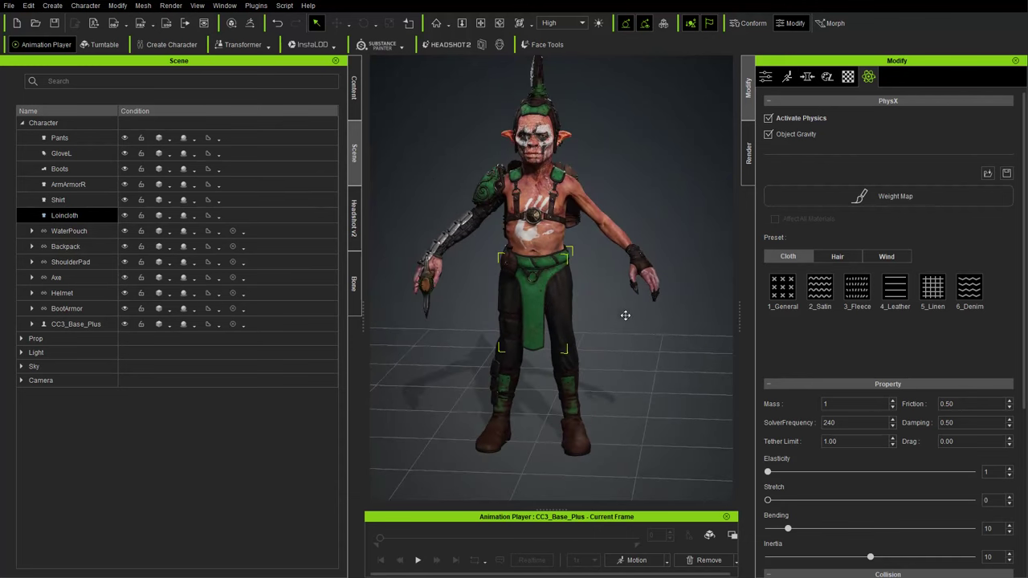
{"action": "left_click", "coordinate": [667, 560]}
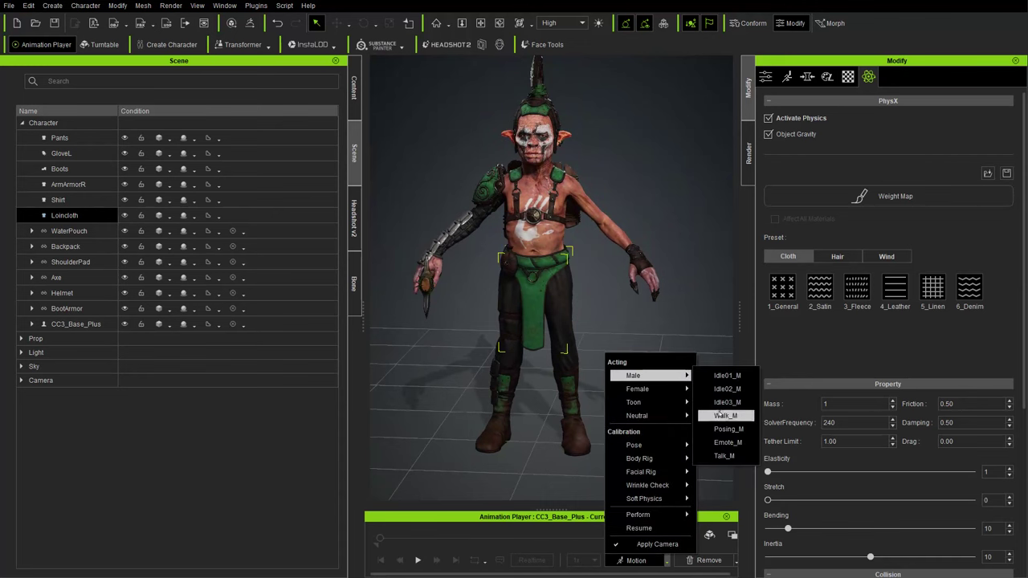
{"action": "left_click", "coordinate": [723, 416]}
{"action": "left_click", "coordinate": [417, 560]}
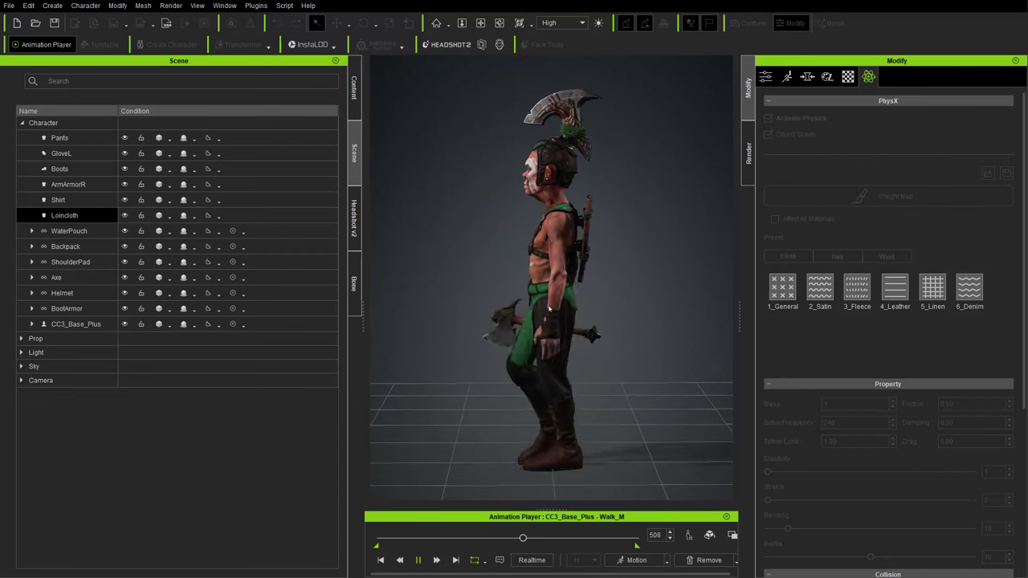
{"action": "right_click_drag", "start_coordinate": [450, 297], "coordinate": [580, 297]}
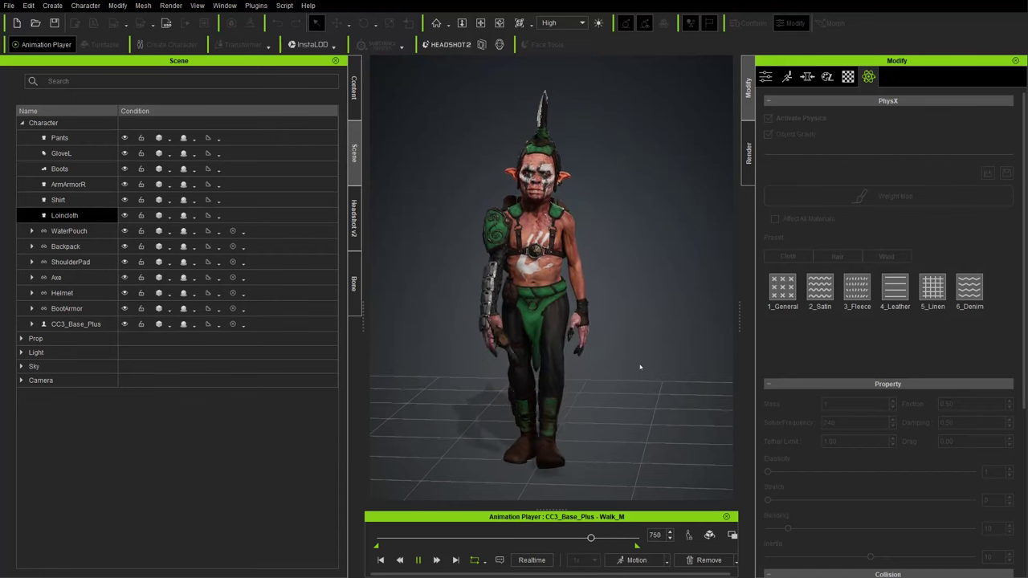
Step: Scrub through the walk motion, return it to frame 0 and set the playback mode to By Frame
{"action": "left_click", "coordinate": [479, 539]}
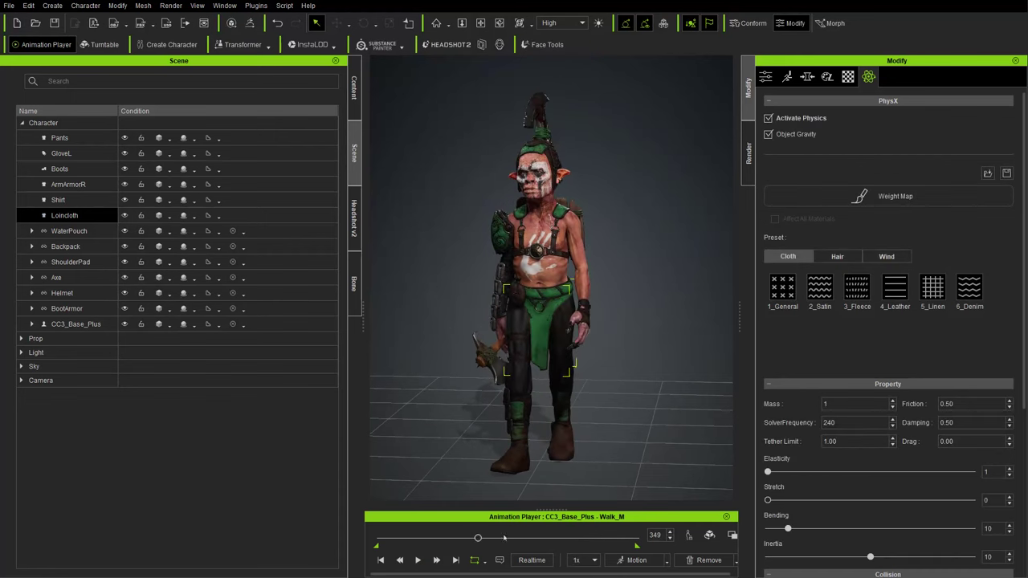
{"action": "left_click_drag", "start_coordinate": [545, 546], "coordinate": [560, 547]}
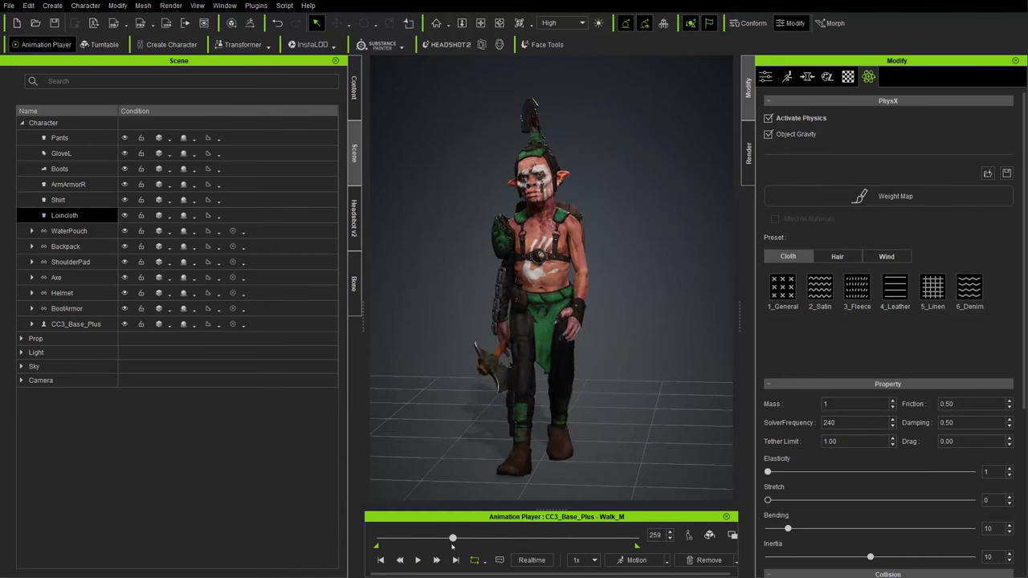
{"action": "left_click_drag", "start_coordinate": [451, 539], "coordinate": [426, 545]}
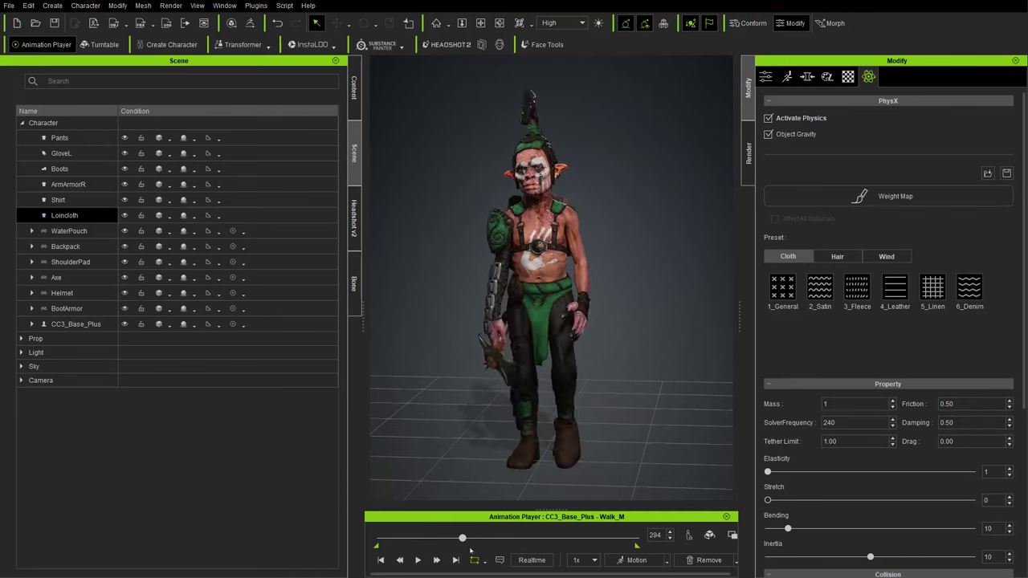
{"action": "left_click_drag", "start_coordinate": [529, 553], "coordinate": [377, 543]}
{"action": "left_click", "coordinate": [531, 561]}
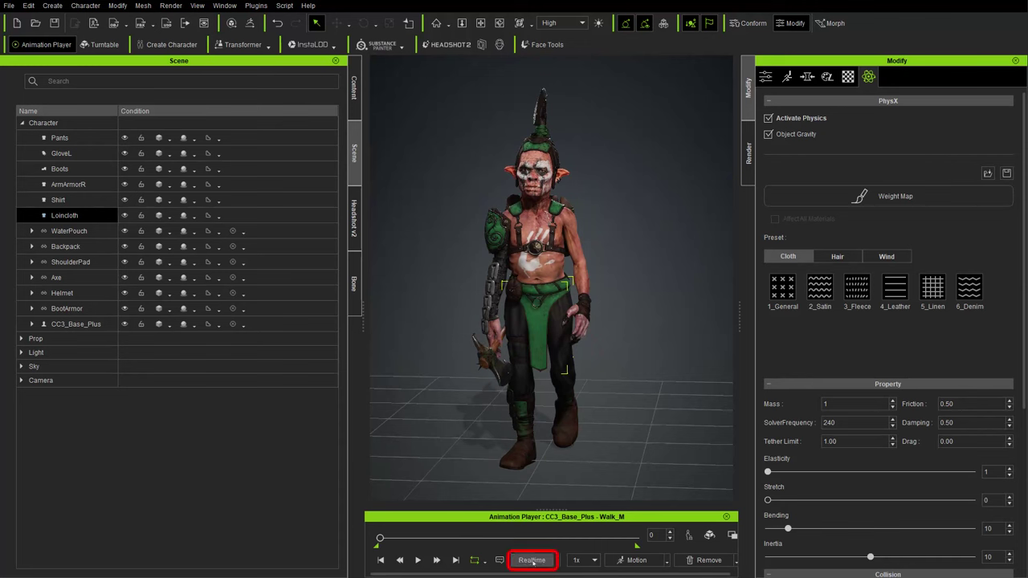
{"action": "left_click", "coordinate": [533, 561]}
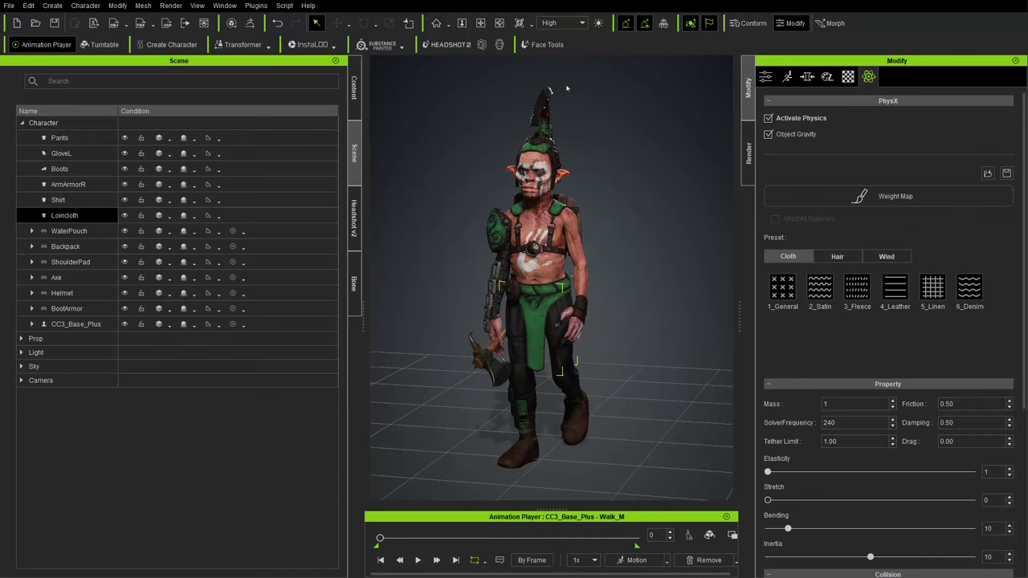
Step: In the project's global physics settings, toggle Rigid Body and Soft Cloth simulation off and on again, and enable Bake Animation
{"action": "left_click", "coordinate": [28, 6]}
{"action": "left_click", "coordinate": [96, 200]}
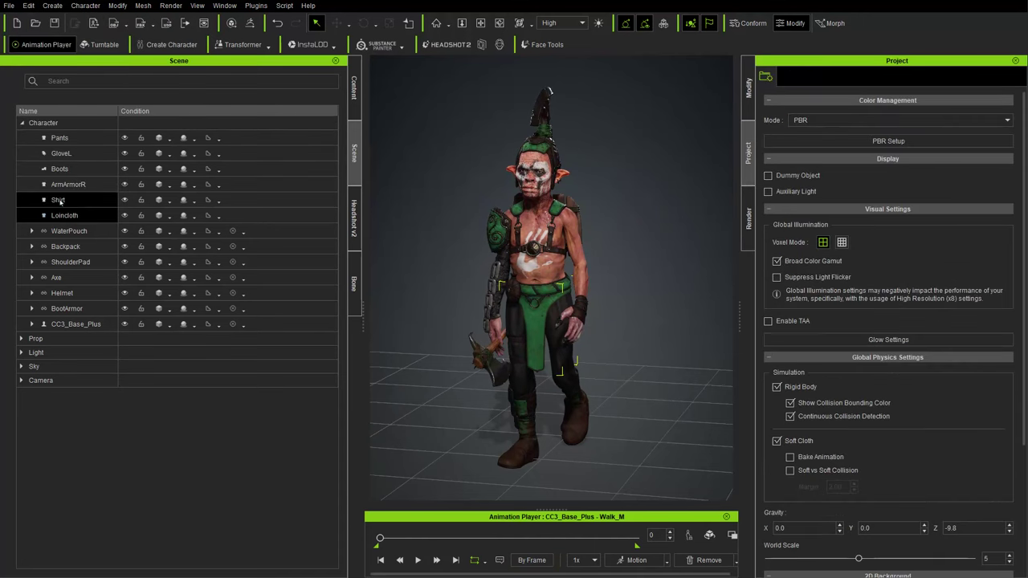
{"action": "scroll", "coordinate": [931, 260], "scroll_direction": "down", "scroll_amount": 3}
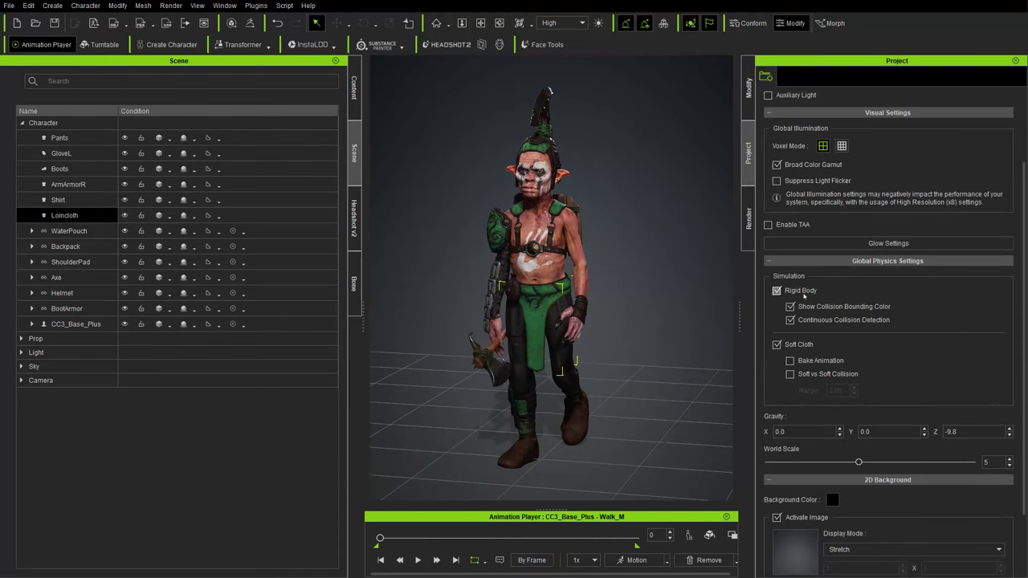
{"action": "left_click", "coordinate": [776, 290]}
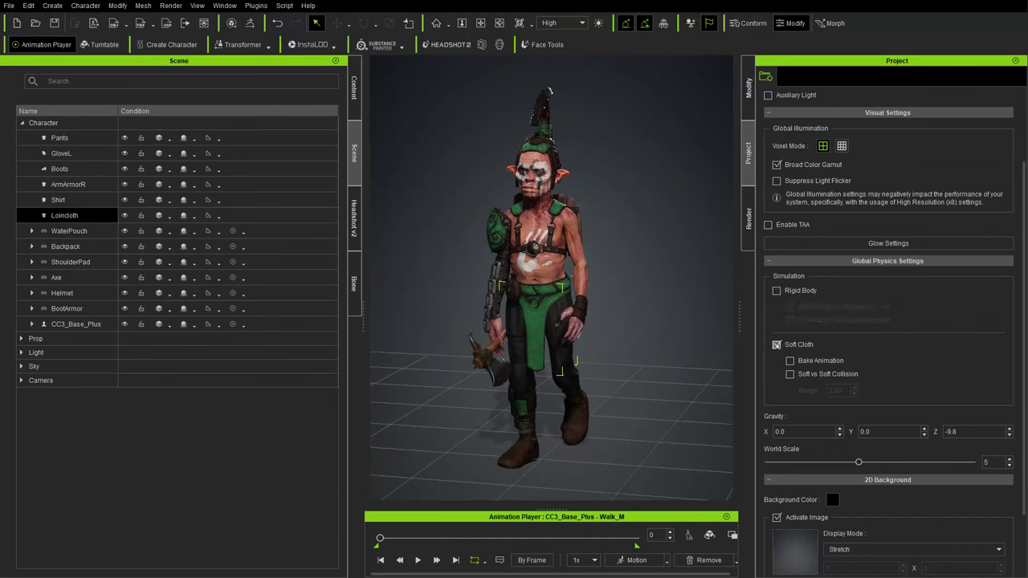
{"action": "left_click", "coordinate": [777, 344]}
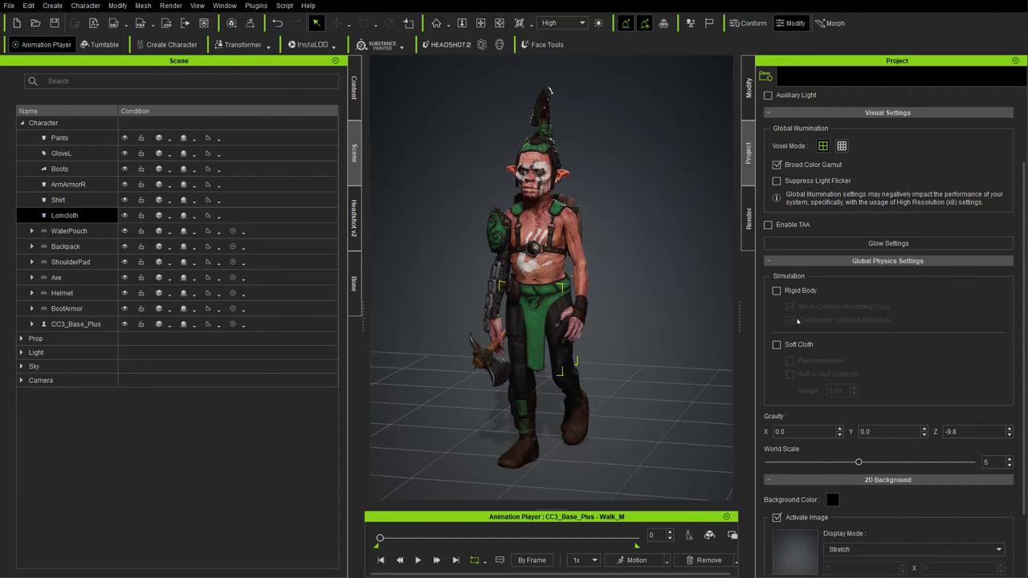
{"action": "left_click", "coordinate": [690, 22]}
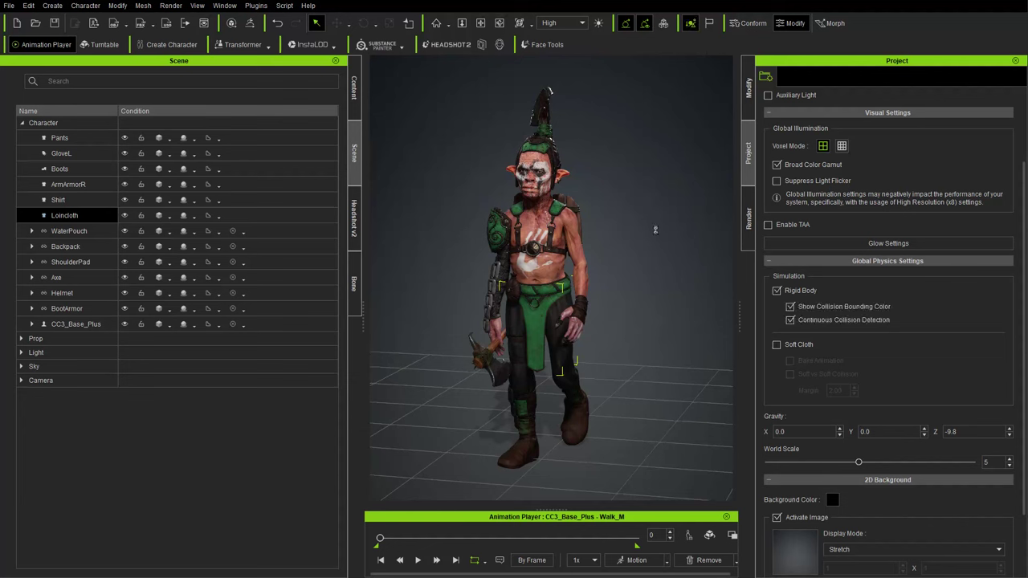
{"action": "left_click", "coordinate": [709, 23]}
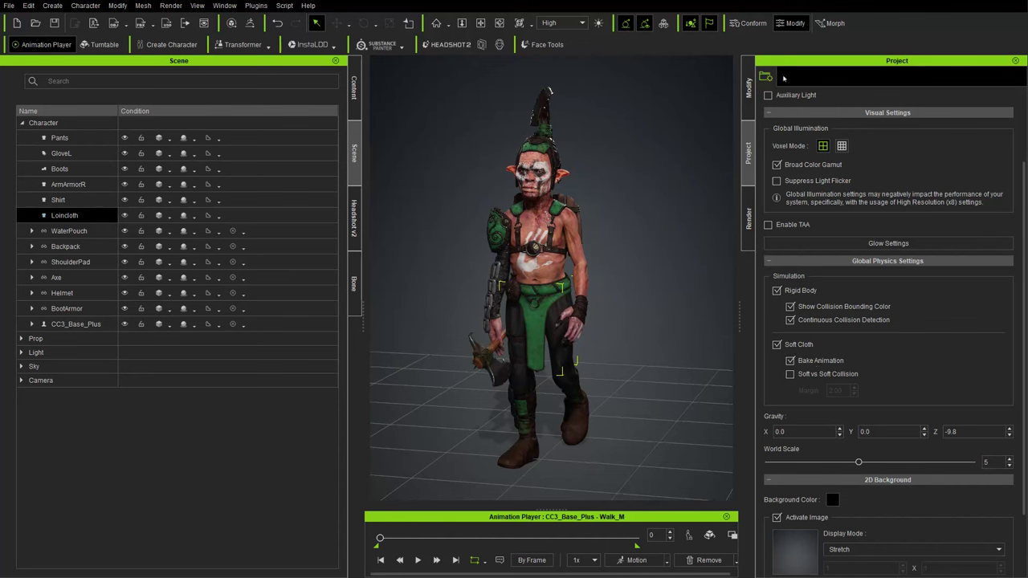
{"action": "left_click", "coordinate": [748, 86]}
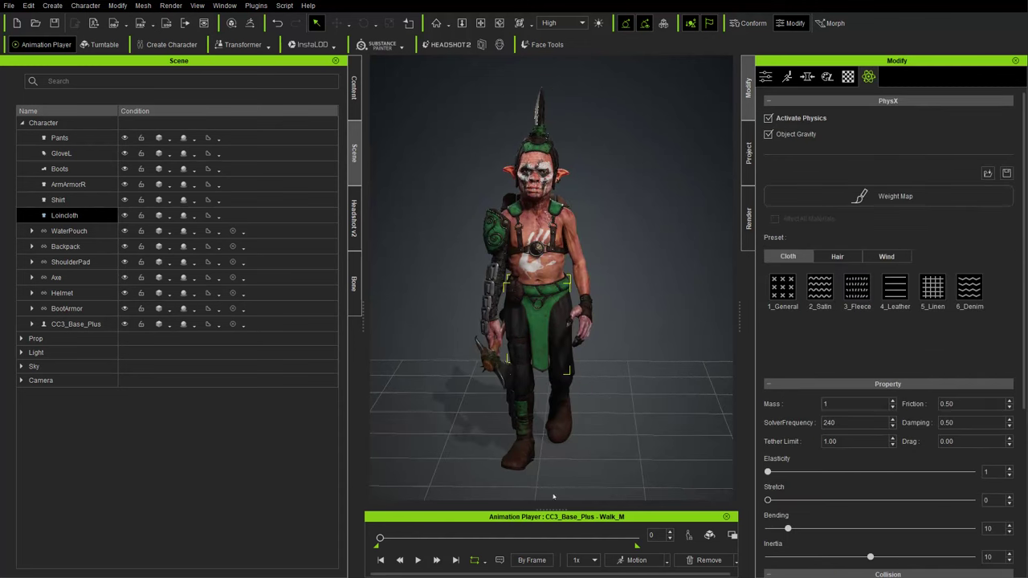
Step: Apply the SpinAround_F soft physics calibration motion to the goblin and play it
{"action": "left_click", "coordinate": [635, 560]}
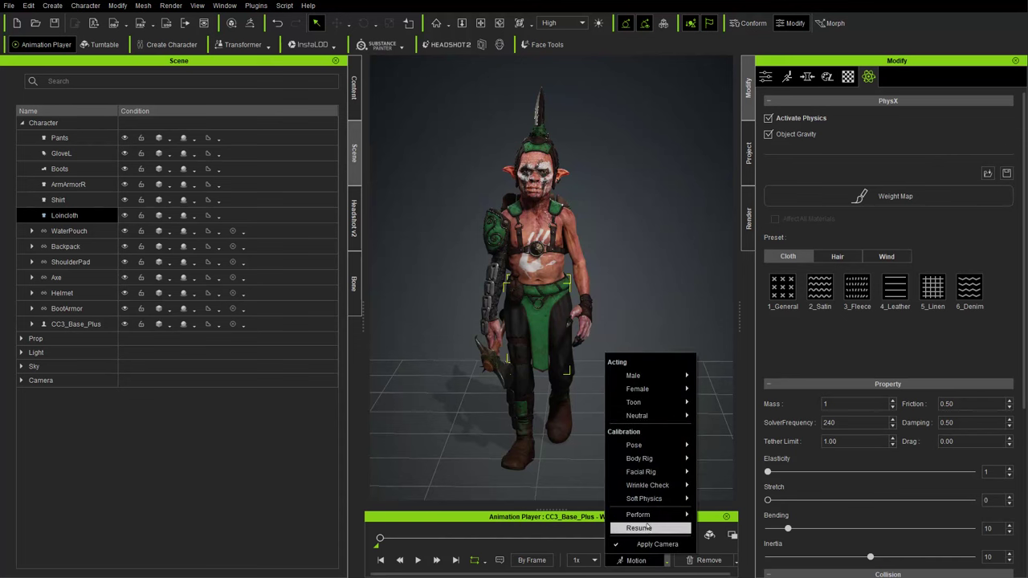
{"action": "mouse_move", "coordinate": [647, 499]}
{"action": "left_click", "coordinate": [727, 526]}
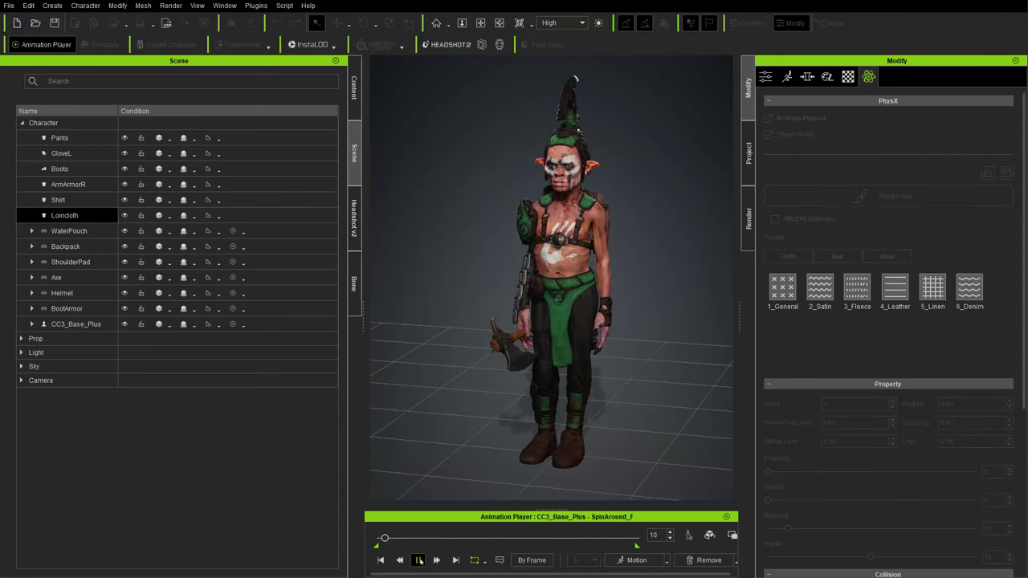
{"action": "left_click", "coordinate": [419, 560]}
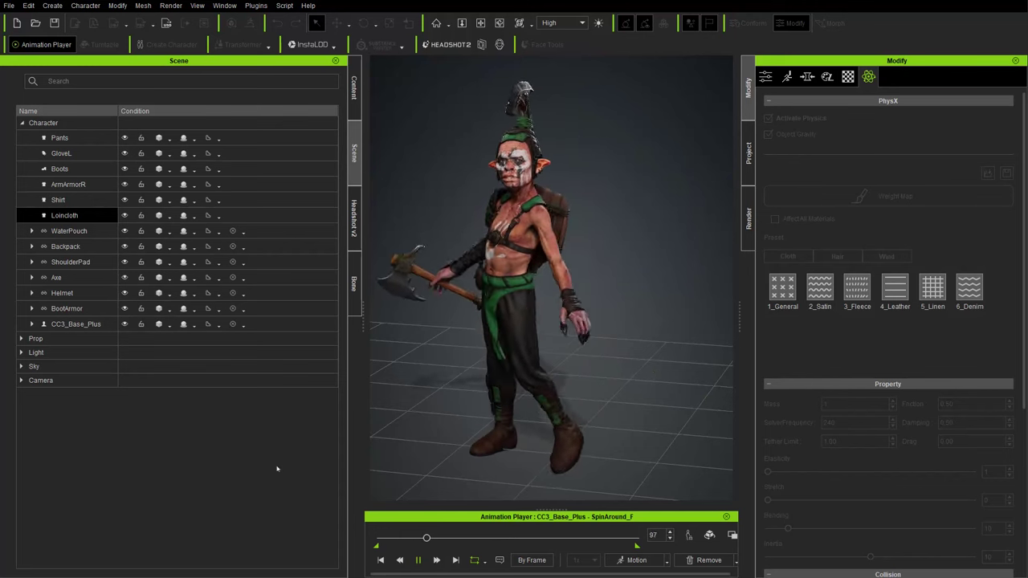
Step: Stop the spin motion, rewind it to frame 0 and replay it to examine the loincloth's simulation
{"action": "left_click", "coordinate": [417, 561]}
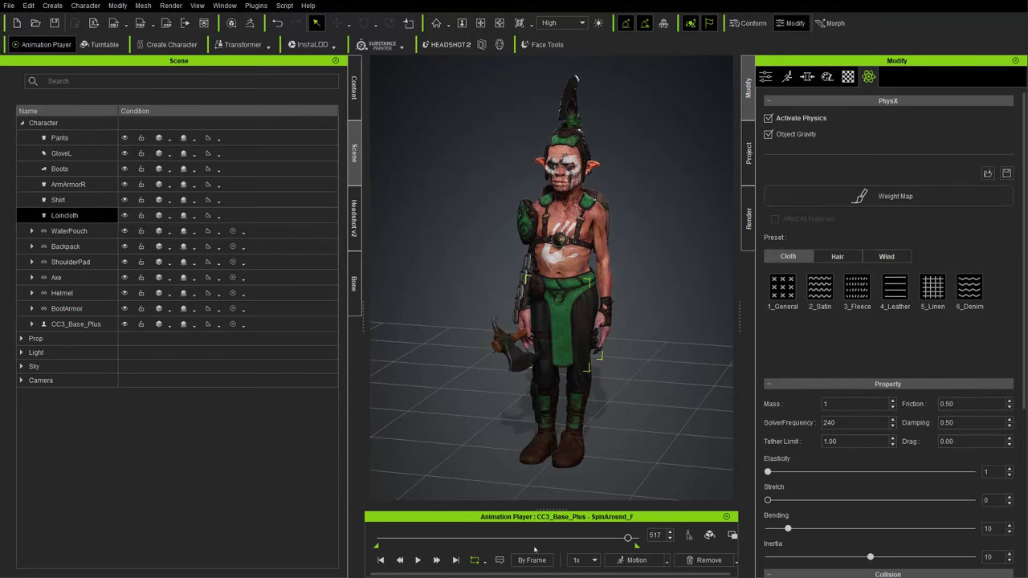
{"action": "left_click_drag", "start_coordinate": [592, 538], "coordinate": [391, 571]}
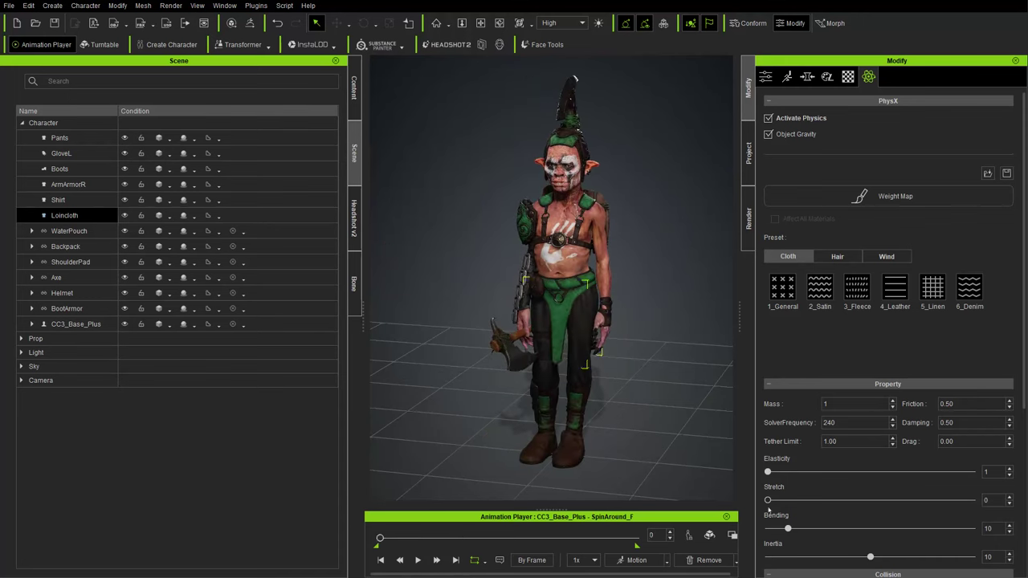
{"action": "right_click_drag", "start_coordinate": [437, 319], "coordinate": [605, 463]}
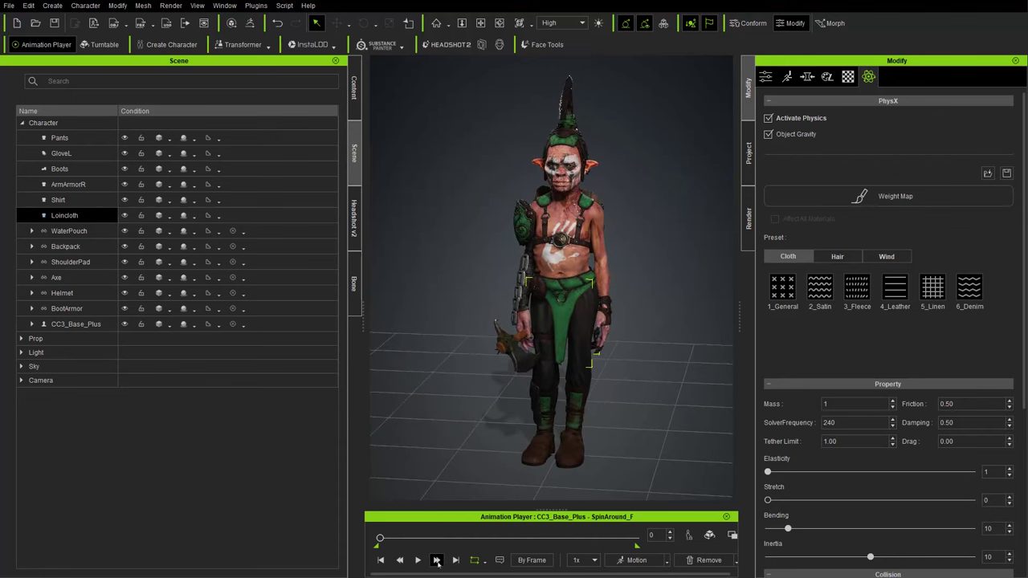
{"action": "left_click", "coordinate": [418, 560]}
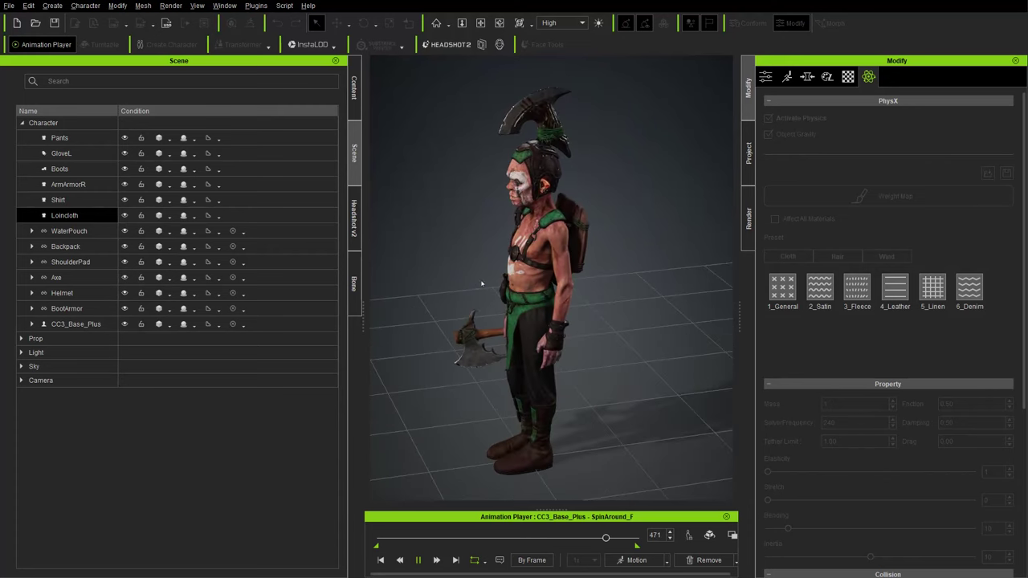
Step: End the spin motion test and return the goblin to its default pose with arms held away from the body
{"action": "left_click", "coordinate": [637, 561]}
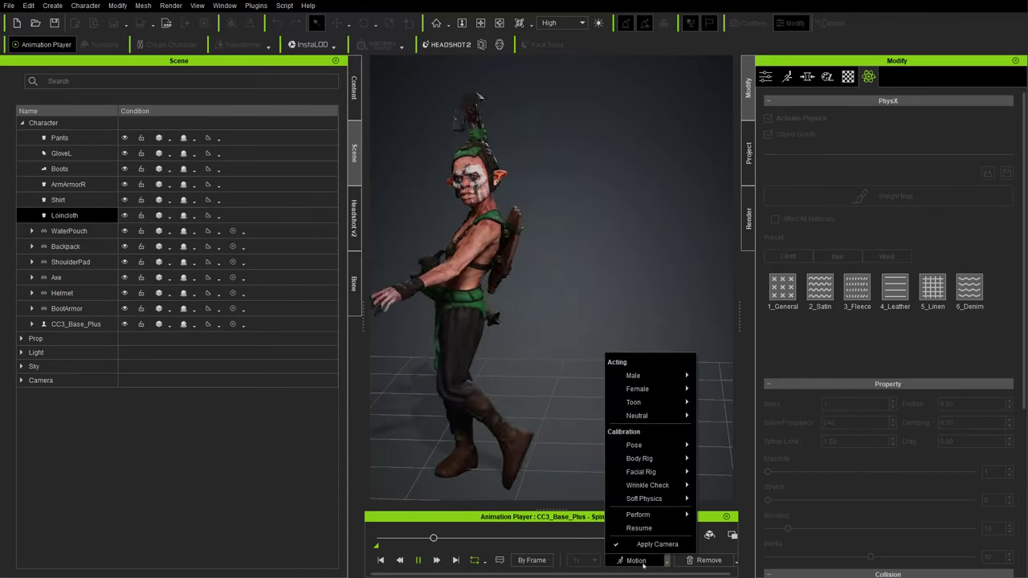
{"action": "mouse_move", "coordinate": [657, 452]}
{"action": "left_click", "coordinate": [743, 445]}
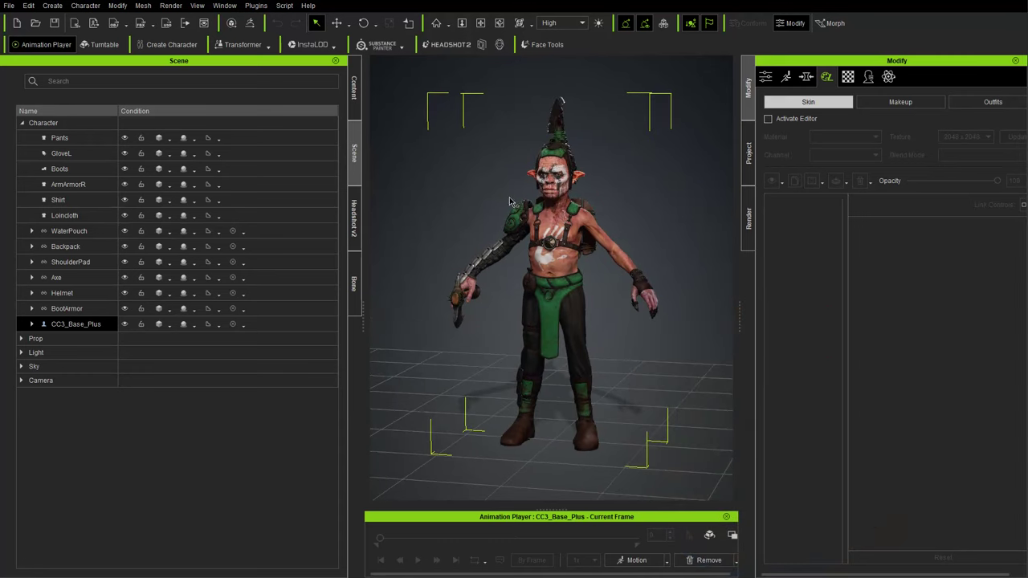
{"action": "right_click_drag", "start_coordinate": [500, 265], "coordinate": [531, 255]}
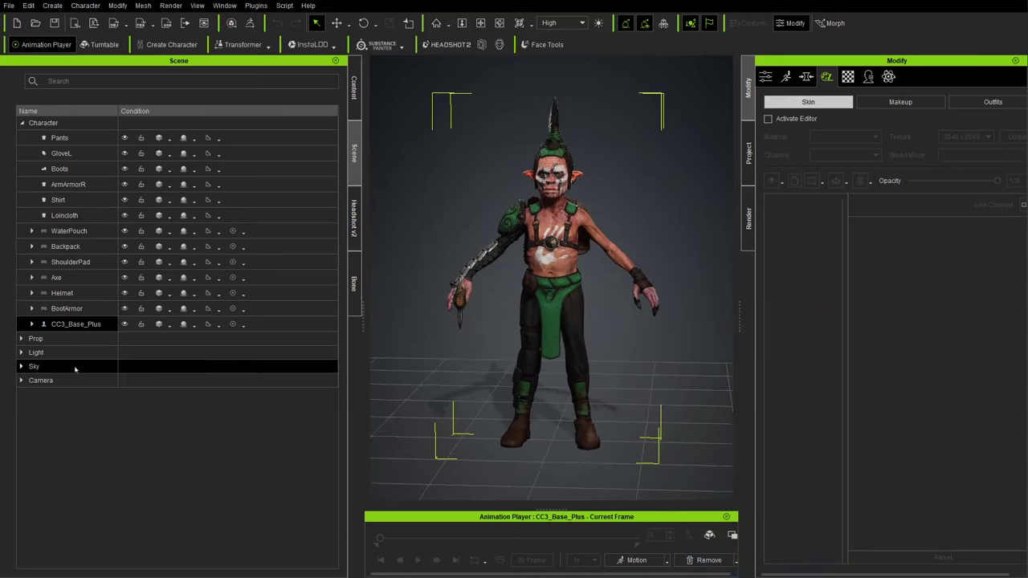
{"action": "right_click_drag", "start_coordinate": [522, 320], "coordinate": [554, 265]}
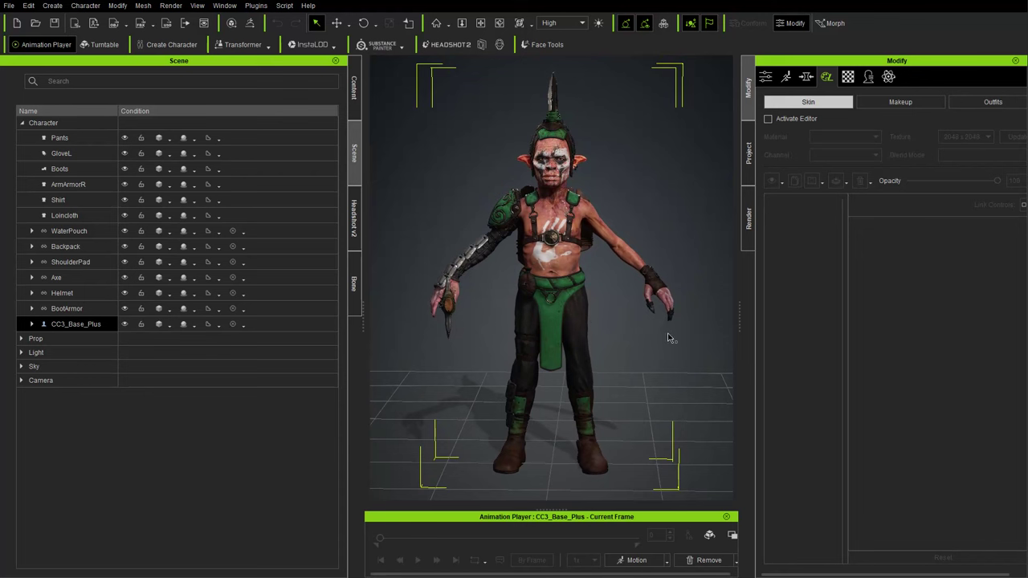
Step: Hide all of the goblin's character items, show only the Pants, and frame them in the viewport
{"action": "left_click", "coordinate": [86, 141]}
{"action": "left_click", "coordinate": [76, 323]}
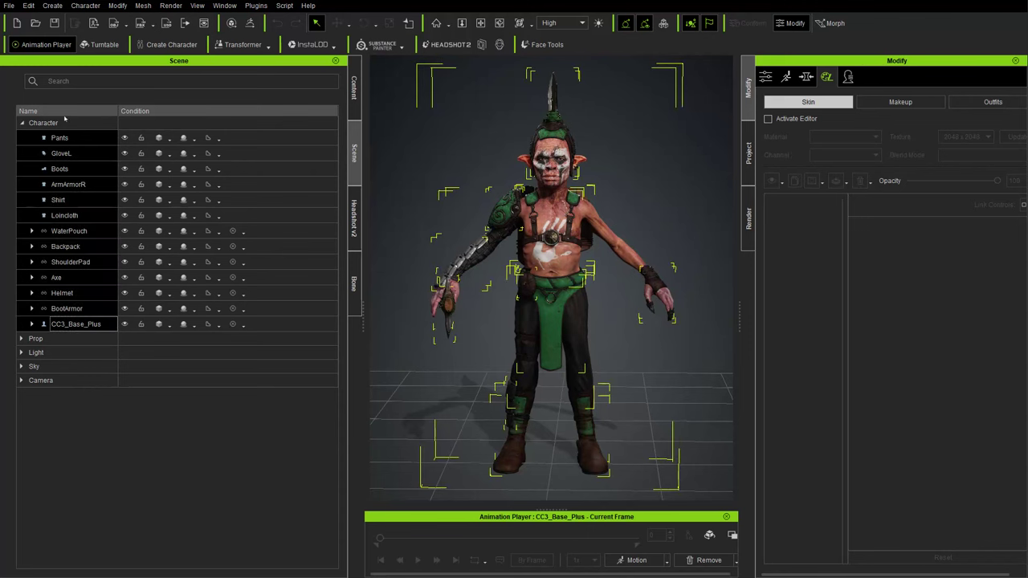
{"action": "left_click", "coordinate": [125, 138]}
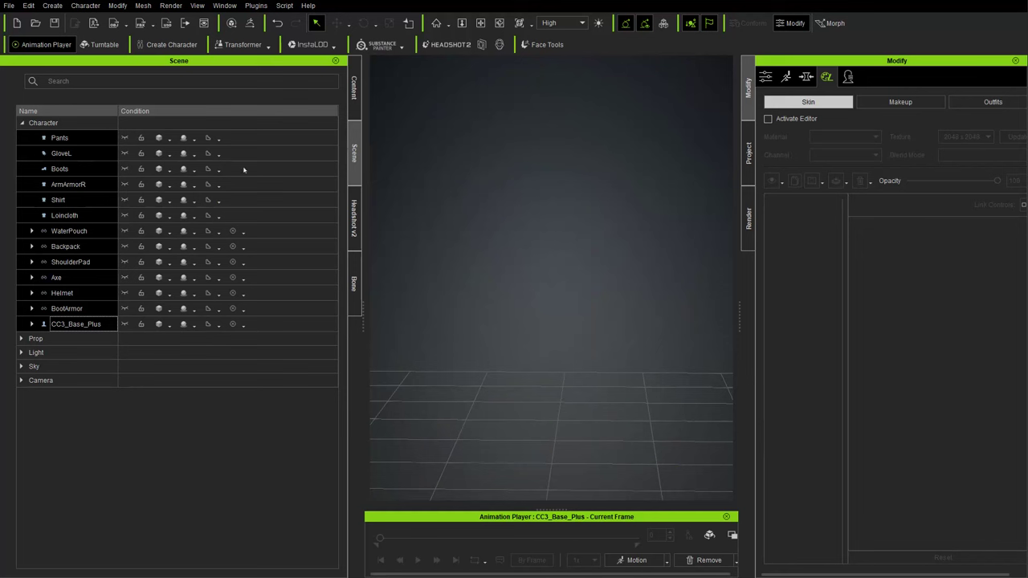
{"action": "left_click", "coordinate": [67, 141]}
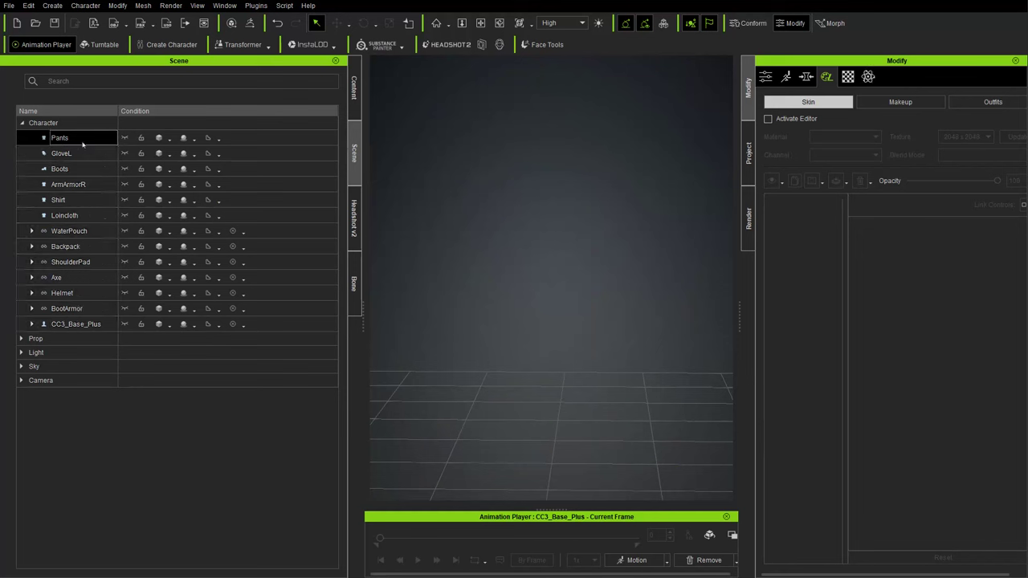
{"action": "left_click", "coordinate": [125, 139]}
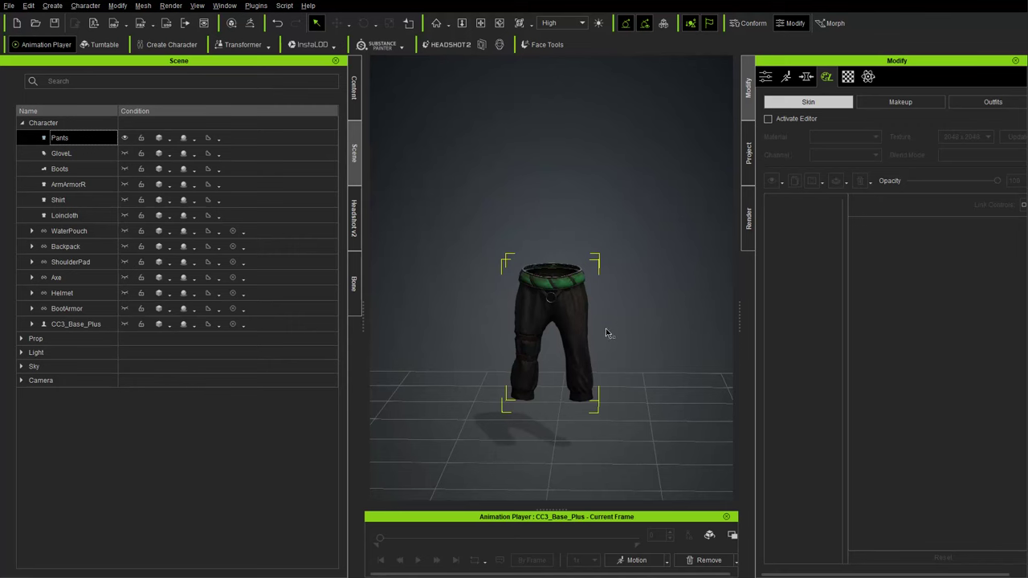
{"action": "scroll", "coordinate": [567, 230], "scroll_direction": "up", "scroll_amount": 5}
{"action": "right_click_drag", "start_coordinate": [592, 258], "coordinate": [572, 219]}
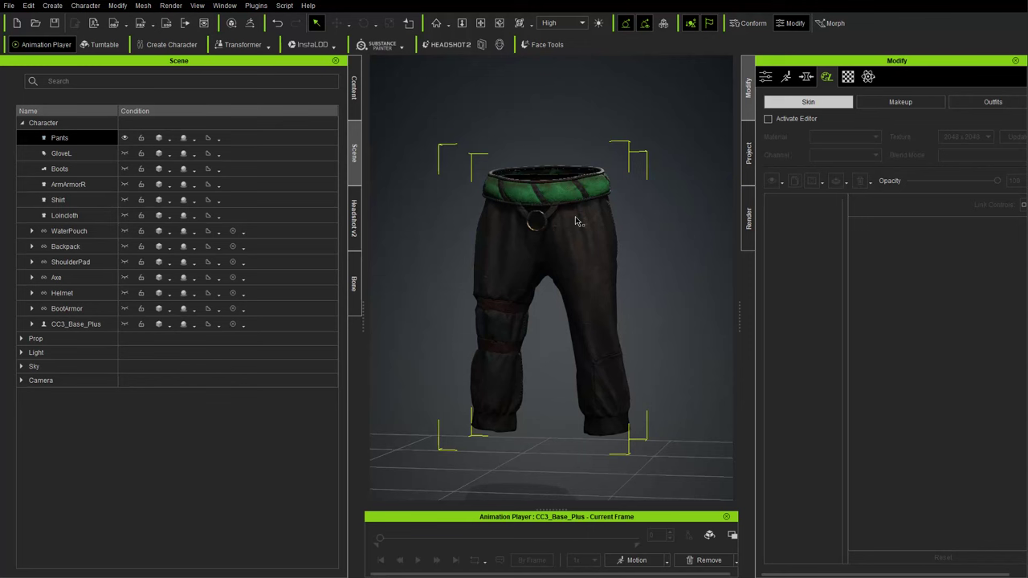
{"action": "scroll", "coordinate": [578, 241], "scroll_direction": "up", "scroll_amount": 3}
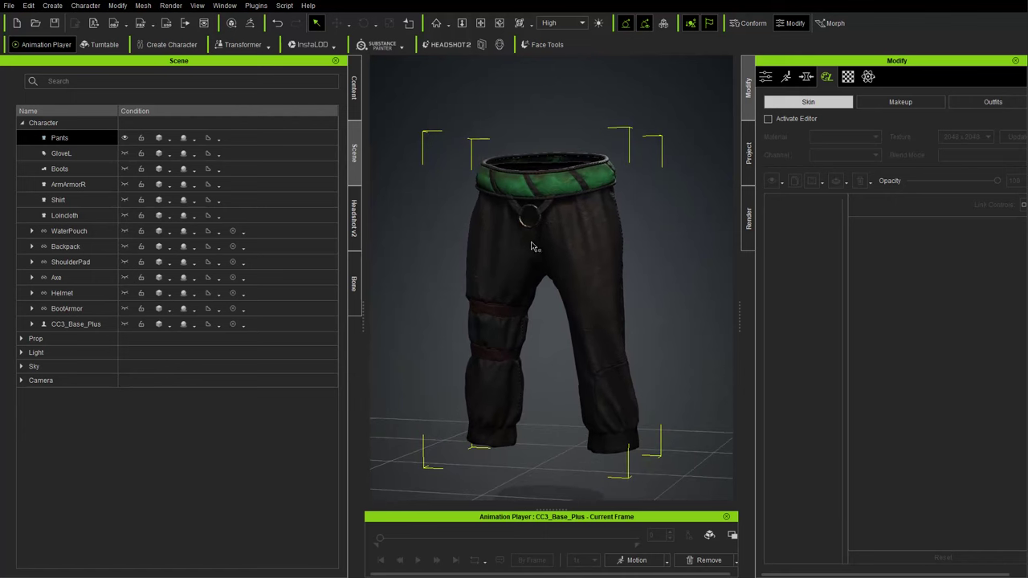
Step: View the template content library, and return to the custom library's Project category
{"action": "left_click", "coordinate": [353, 90]}
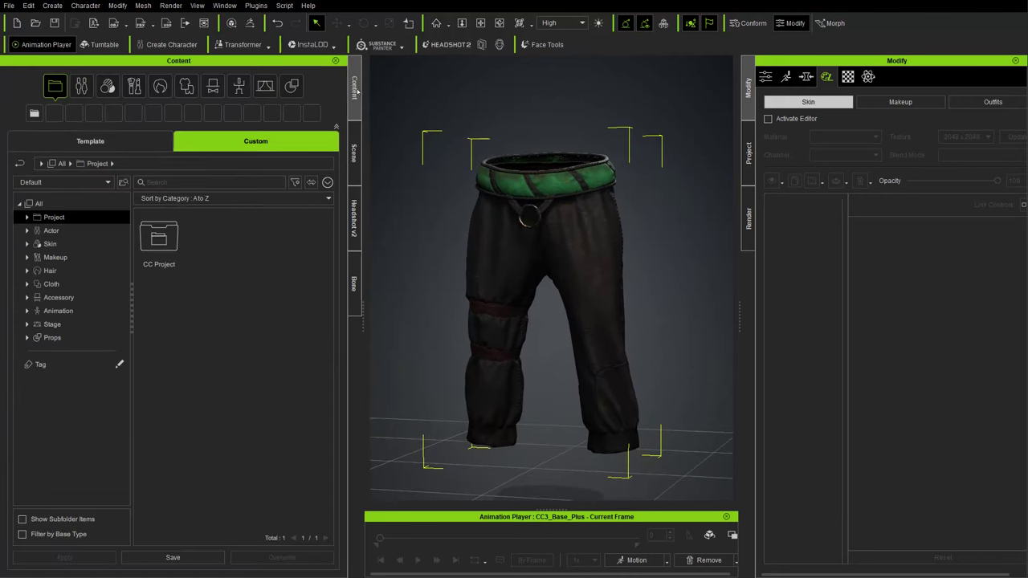
{"action": "left_click", "coordinate": [90, 141]}
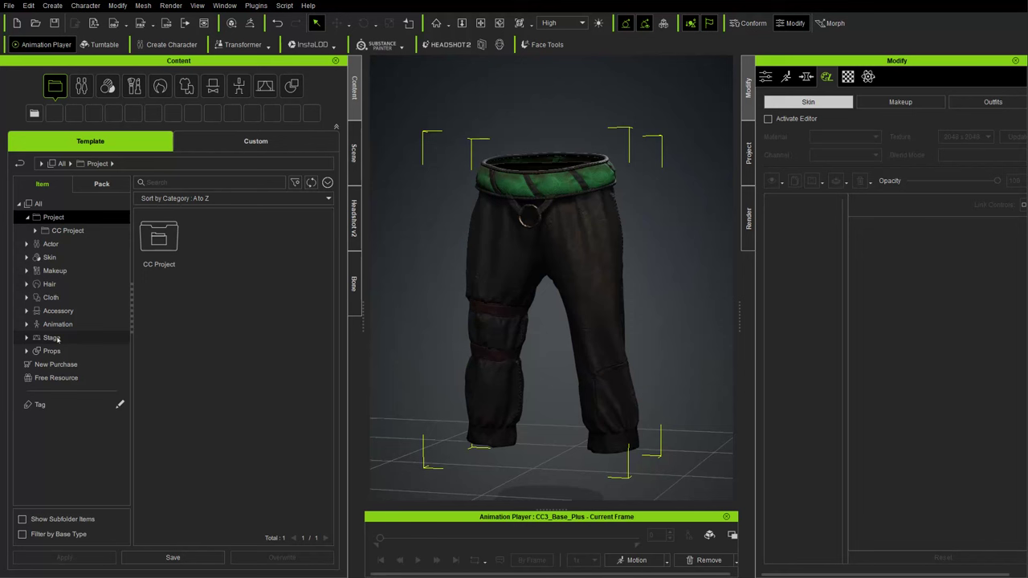
{"action": "left_click", "coordinate": [256, 143]}
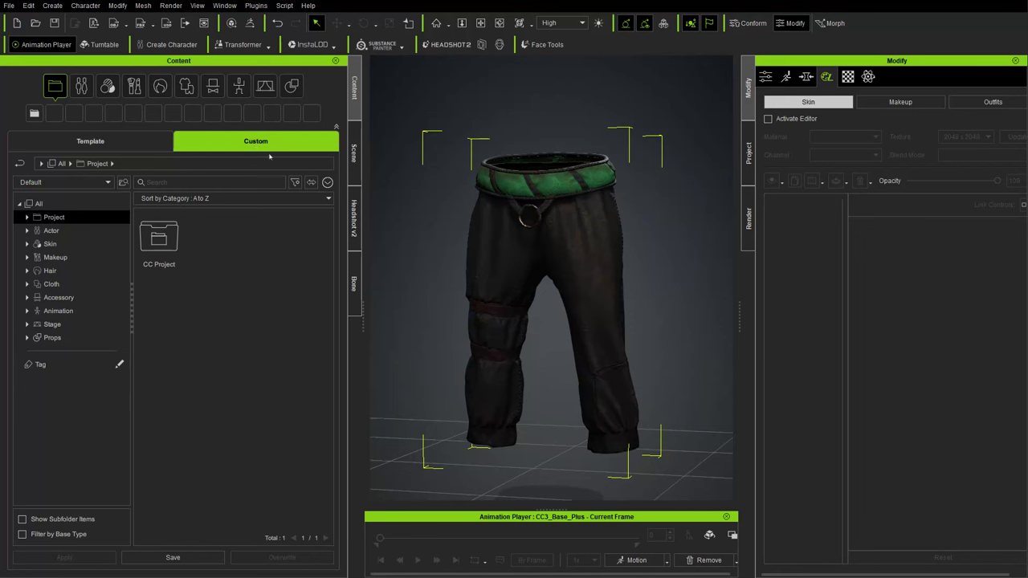
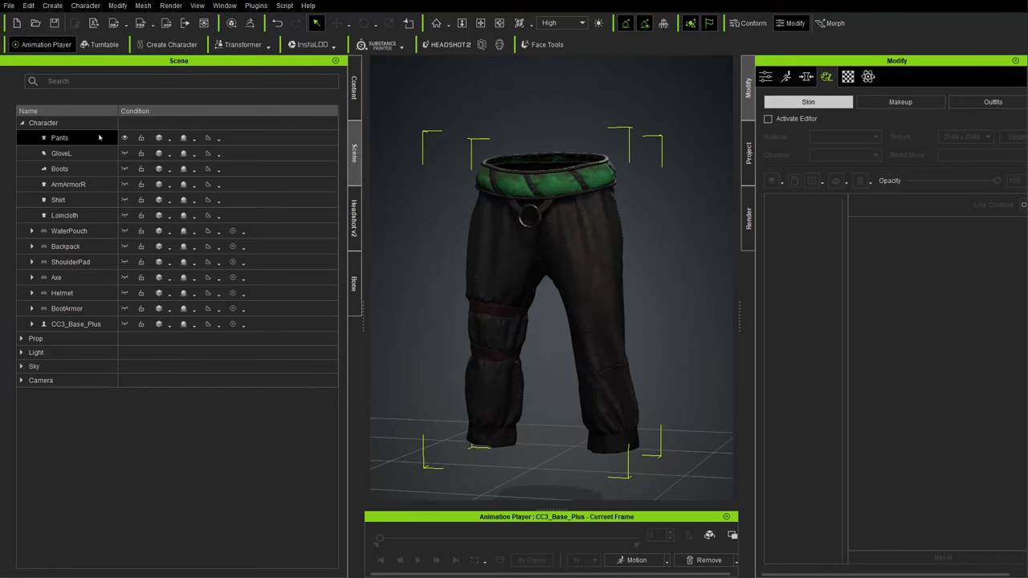
Step: Show the GloveL item, hide the Pants, and frame the glove for its thumbnail
{"action": "left_click", "coordinate": [87, 158]}
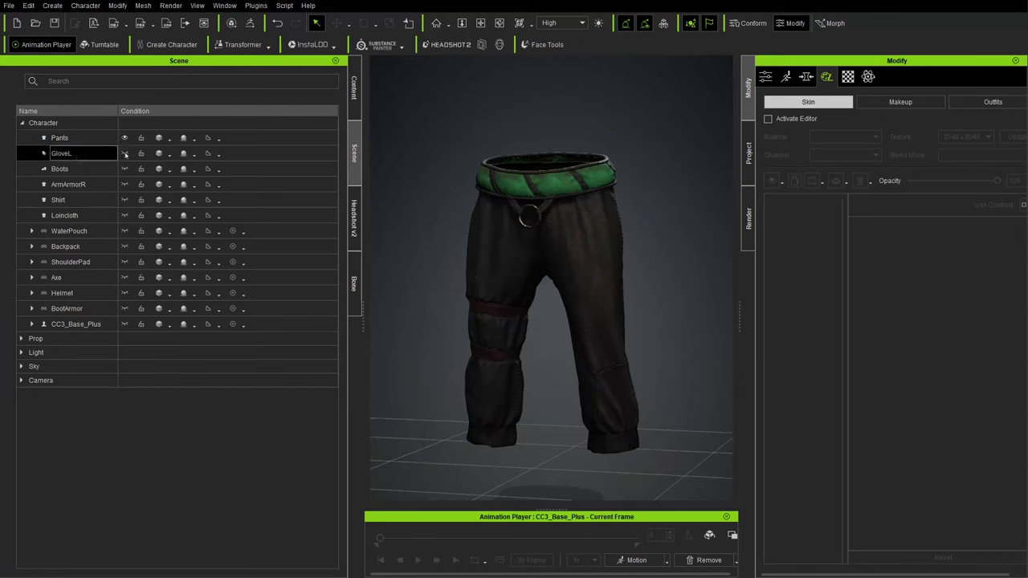
{"action": "left_click", "coordinate": [125, 153]}
{"action": "left_click", "coordinate": [125, 138]}
{"action": "middle_click_drag", "start_coordinate": [430, 232], "coordinate": [226, 265]}
{"action": "scroll", "coordinate": [464, 233], "scroll_direction": "up", "scroll_amount": 3}
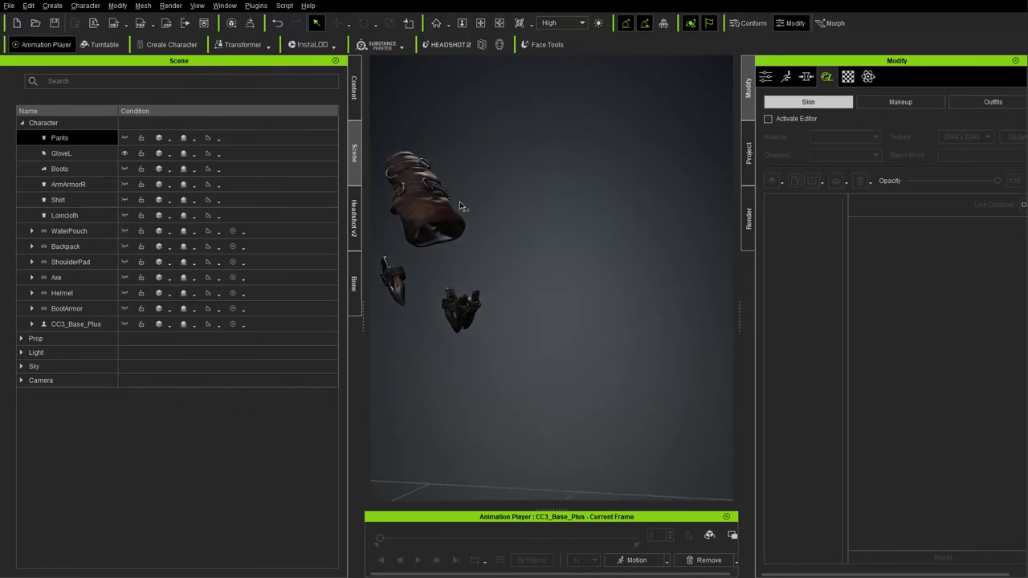
{"action": "right_click_drag", "start_coordinate": [461, 207], "coordinate": [487, 231]}
Step: Save the glove to the custom cloth library as GoblinDemoGloves with the asset type Cloth/Others
{"action": "left_click", "coordinate": [353, 89]}
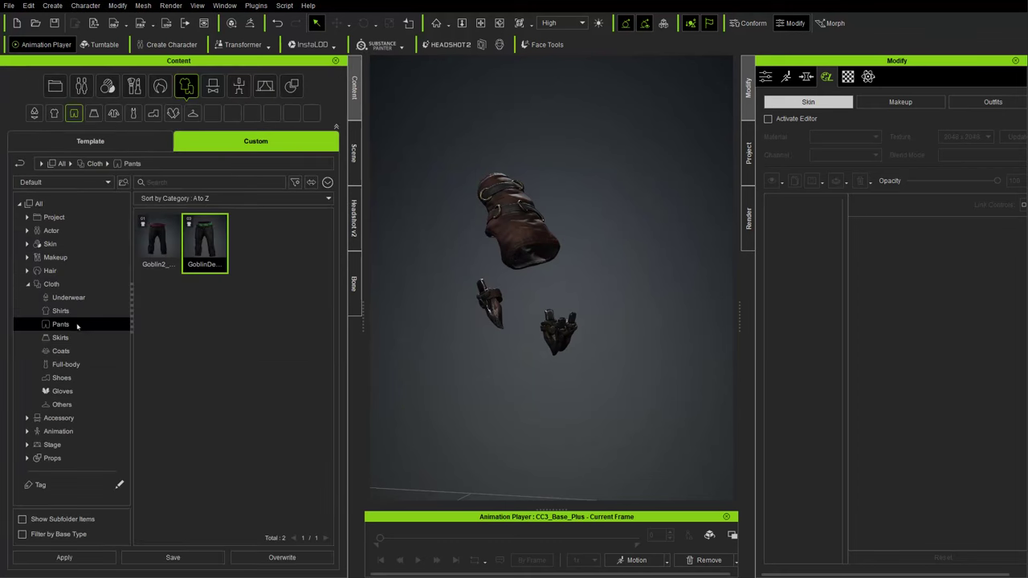
{"action": "left_click", "coordinate": [60, 392]}
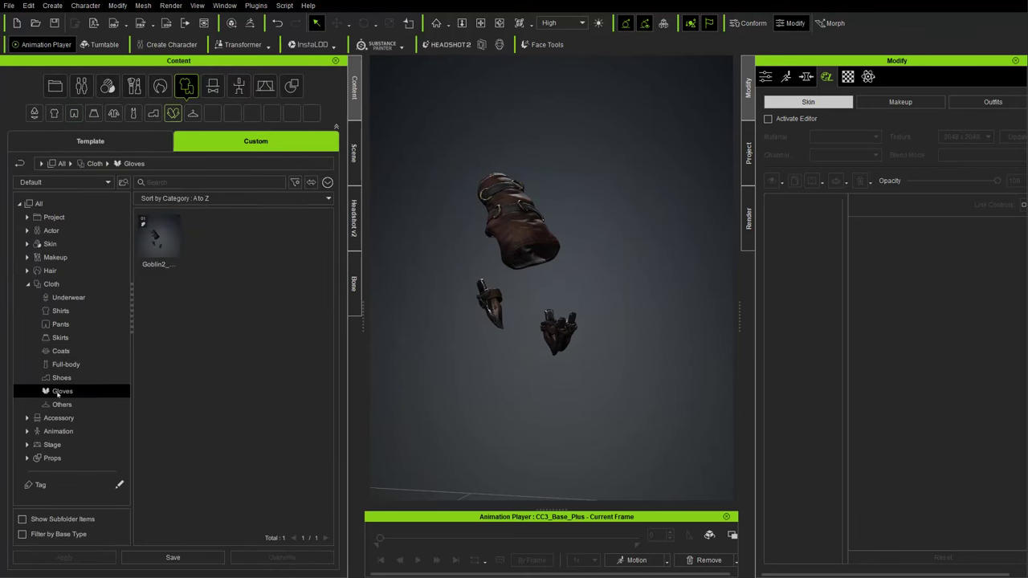
{"action": "left_click", "coordinate": [173, 557]}
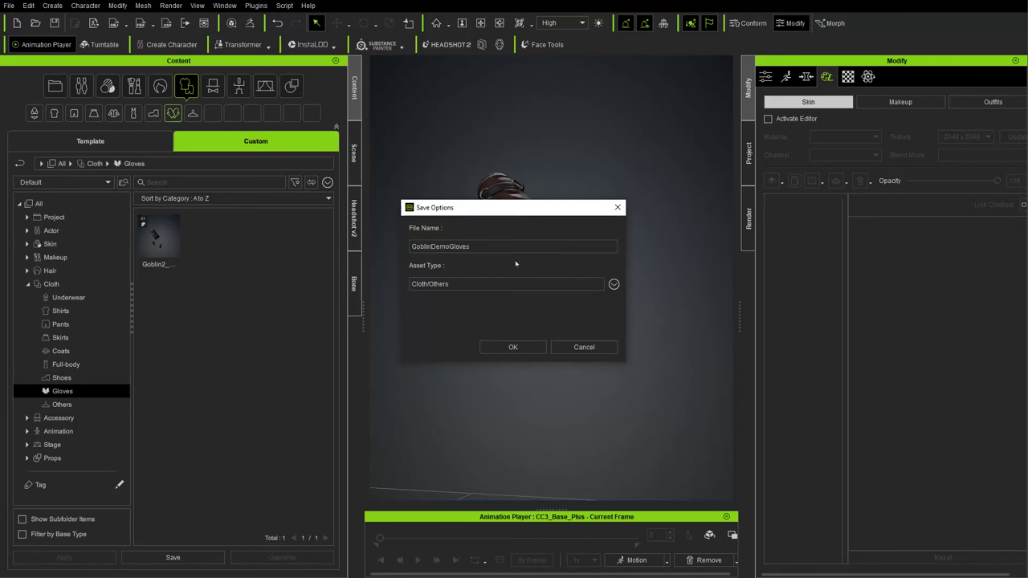
{"action": "key", "text": "Return"}
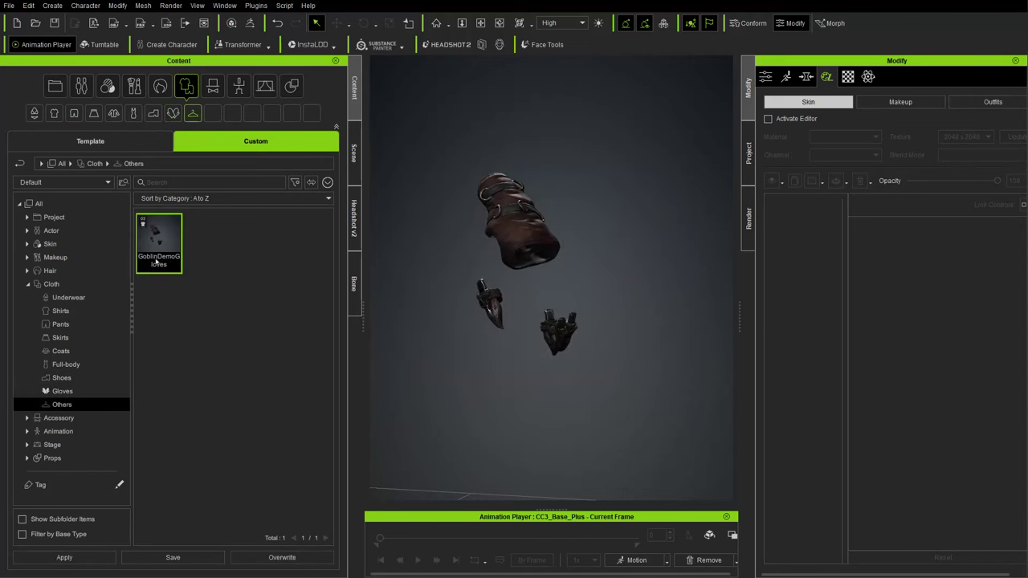
Step: Examine the categories available for moving the saved GoblinDemoGloves asset
{"action": "mouse_move", "coordinate": [156, 233]}
{"action": "left_mouse_down"}
{"action": "mouse_move", "coordinate": [153, 349]}
{"action": "mouse_move", "coordinate": [83, 391]}
{"action": "mouse_move", "coordinate": [61, 365]}
{"action": "mouse_move", "coordinate": [63, 309]}
{"action": "mouse_move", "coordinate": [65, 374]}
{"action": "mouse_move", "coordinate": [159, 242]}
{"action": "left_mouse_up"}
{"action": "right_click", "coordinate": [160, 243]}
{"action": "mouse_move", "coordinate": [233, 456]}
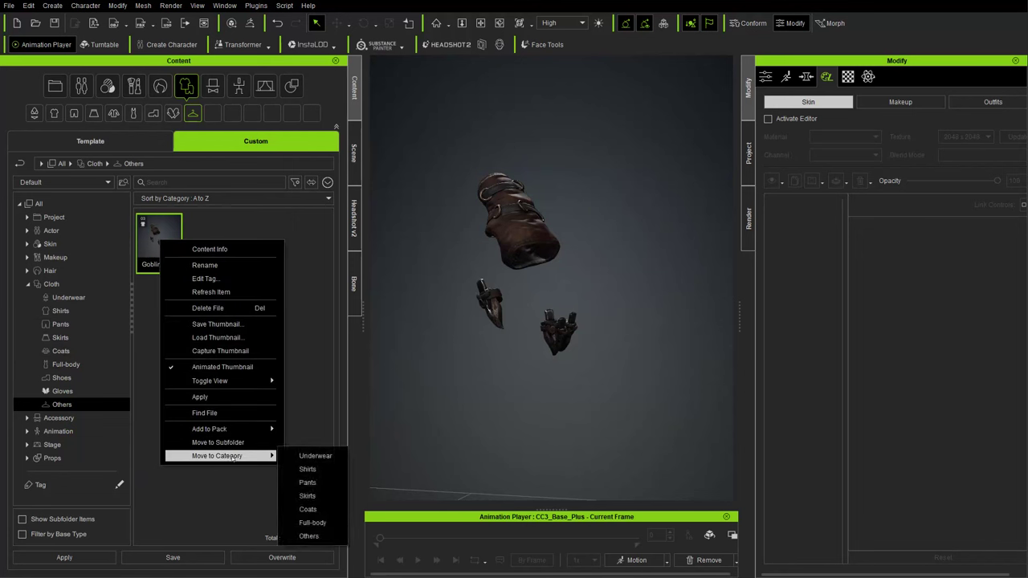
{"action": "left_click", "coordinate": [168, 475]}
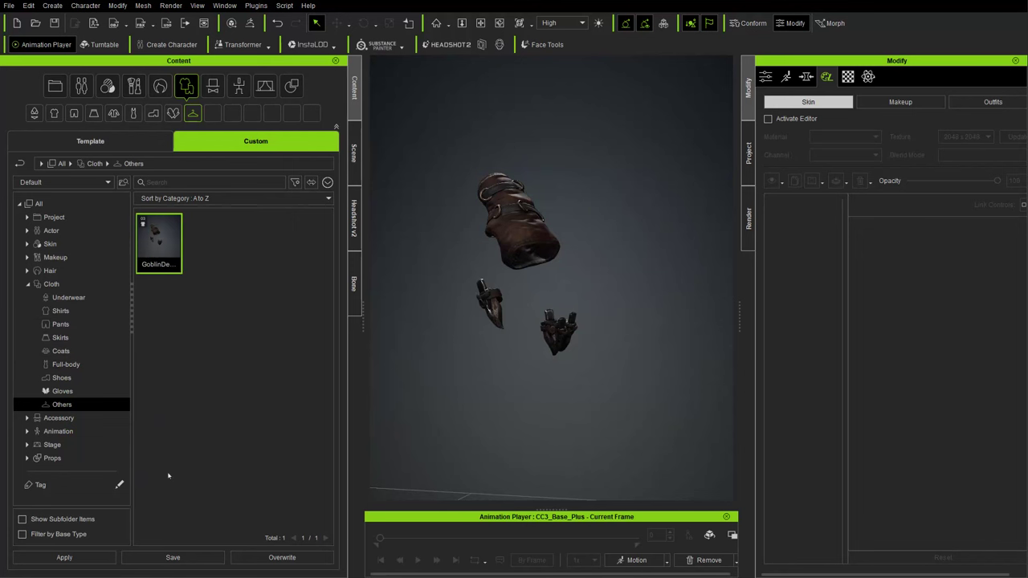
{"action": "left_click", "coordinate": [62, 405]}
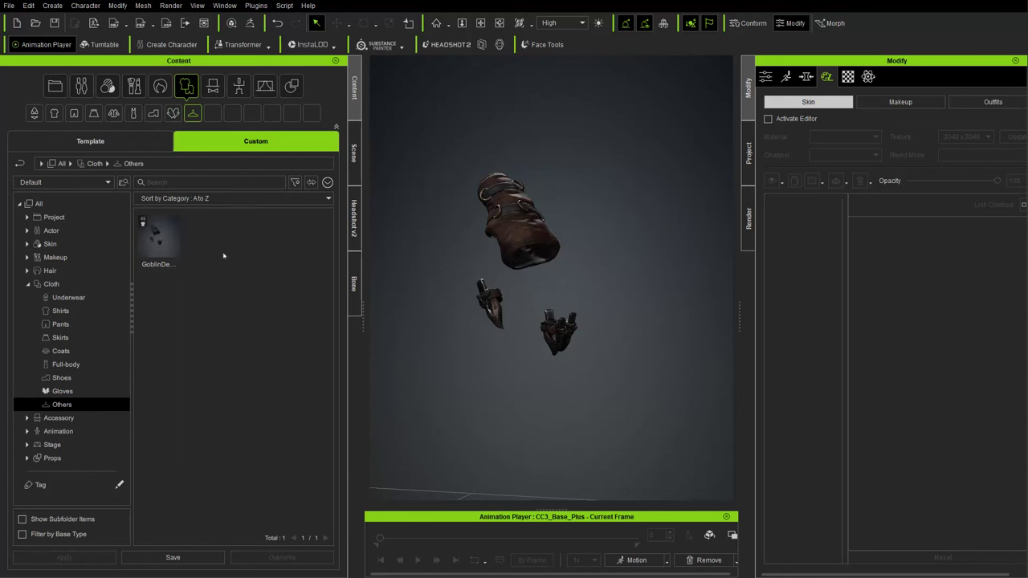
Step: Hide the GloveL item, show only the Boots, and frame them in the viewport
{"action": "scroll", "coordinate": [440, 263], "scroll_direction": "down", "scroll_amount": 3}
{"action": "left_click", "coordinate": [353, 152]}
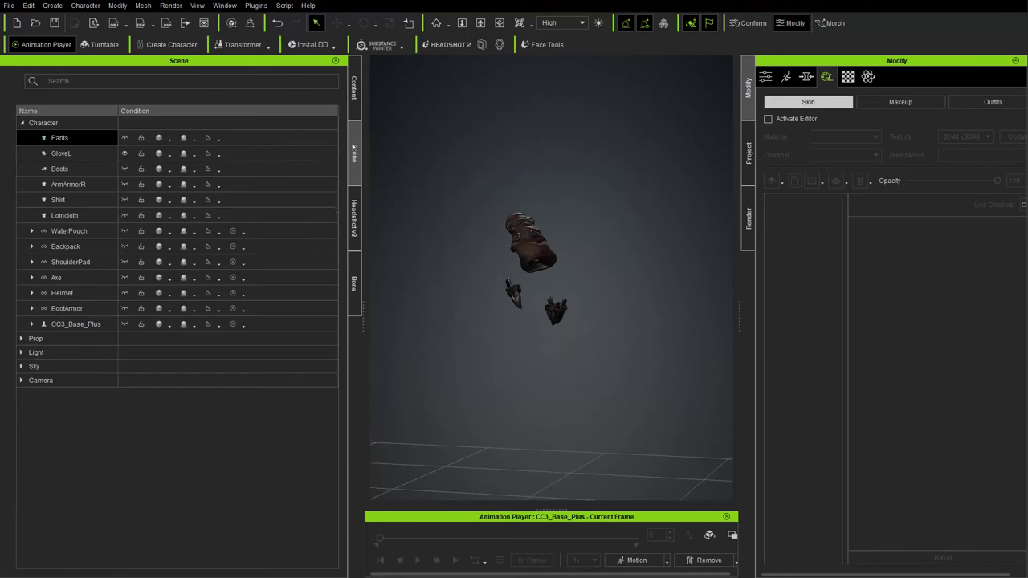
{"action": "left_click", "coordinate": [82, 169]}
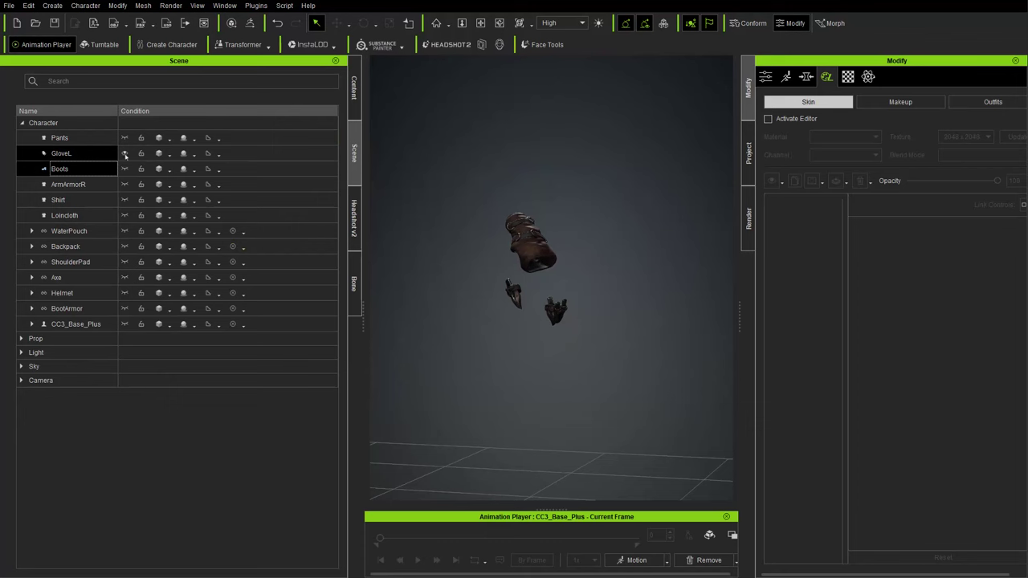
{"action": "left_click", "coordinate": [125, 153]}
{"action": "left_click", "coordinate": [124, 169]}
{"action": "middle_click_drag", "start_coordinate": [447, 313], "coordinate": [489, 257]}
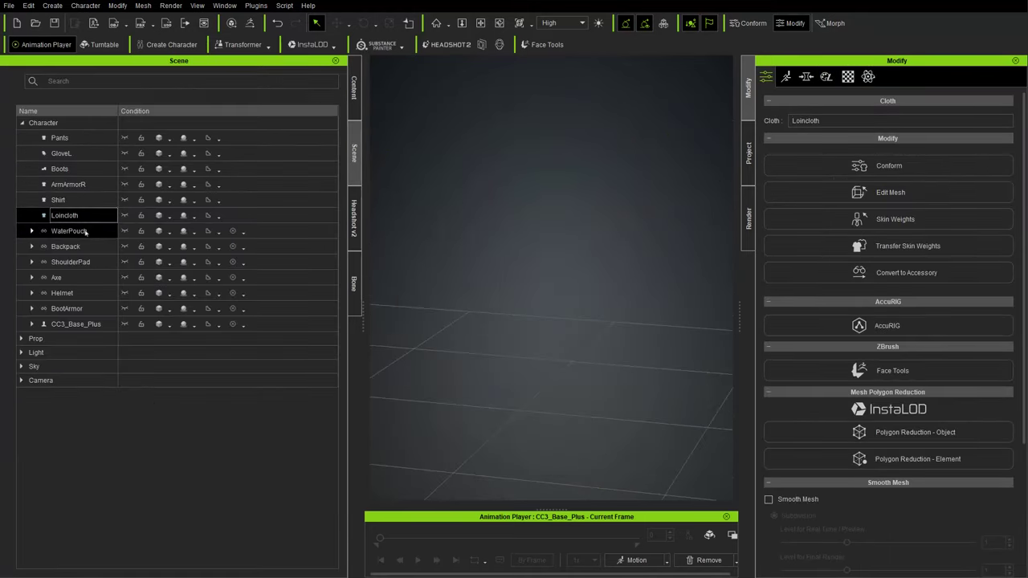
Step: Show only the WaterPouch accessory and frame it close up from the front in the viewport
{"action": "left_click", "coordinate": [69, 232]}
{"action": "left_click", "coordinate": [125, 231]}
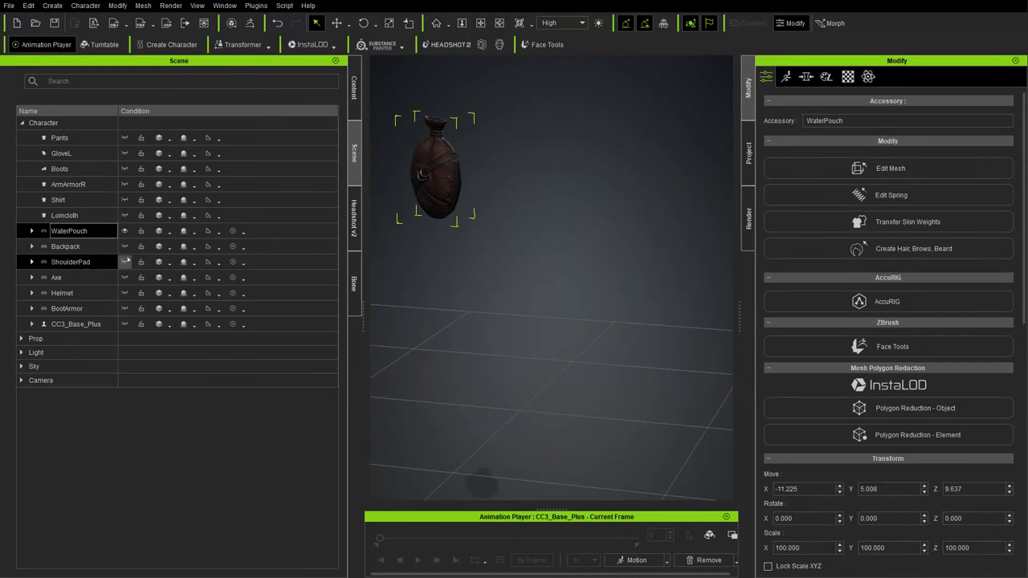
{"action": "right_click_drag", "start_coordinate": [474, 154], "coordinate": [539, 155], "text": "alt"}
{"action": "left_click_drag", "start_coordinate": [538, 156], "coordinate": [602, 191], "text": "alt"}
{"action": "scroll", "coordinate": [592, 115], "scroll_direction": "up", "scroll_amount": 5}
{"action": "left_click_drag", "start_coordinate": [595, 121], "coordinate": [604, 199], "text": "alt"}
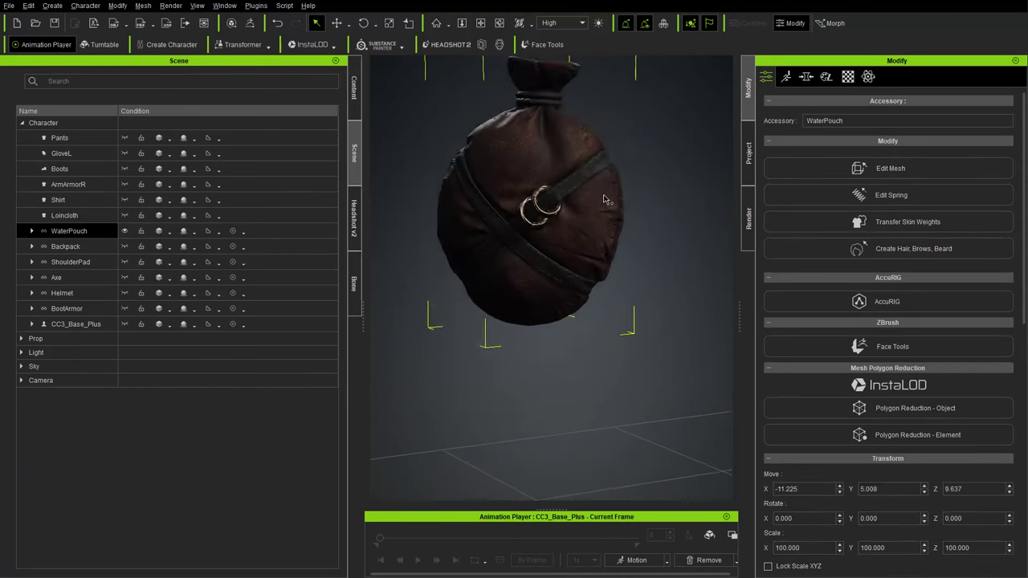
Step: Save the water pouch to the custom library's Accessory/Others category as GoblinDemoWaterPouch
{"action": "left_click", "coordinate": [354, 87]}
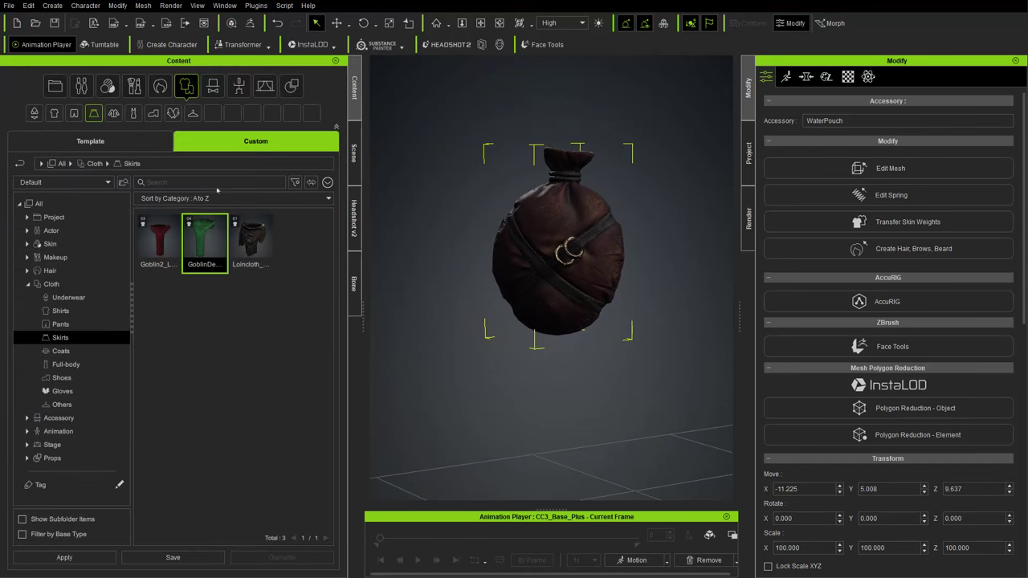
{"action": "left_click", "coordinate": [32, 283]}
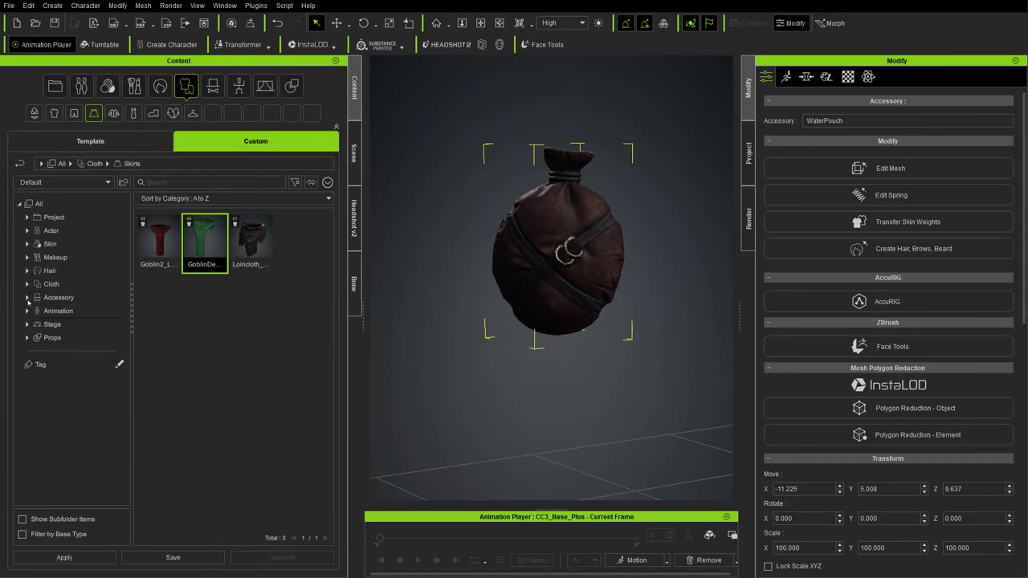
{"action": "left_click", "coordinate": [28, 298]}
{"action": "left_click", "coordinate": [60, 365]}
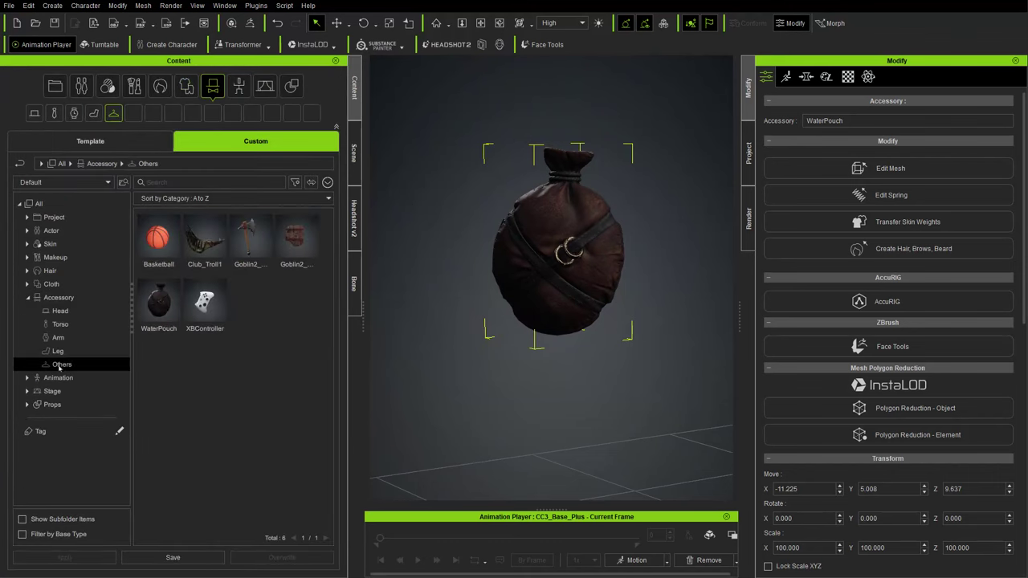
{"action": "left_click", "coordinate": [172, 557]}
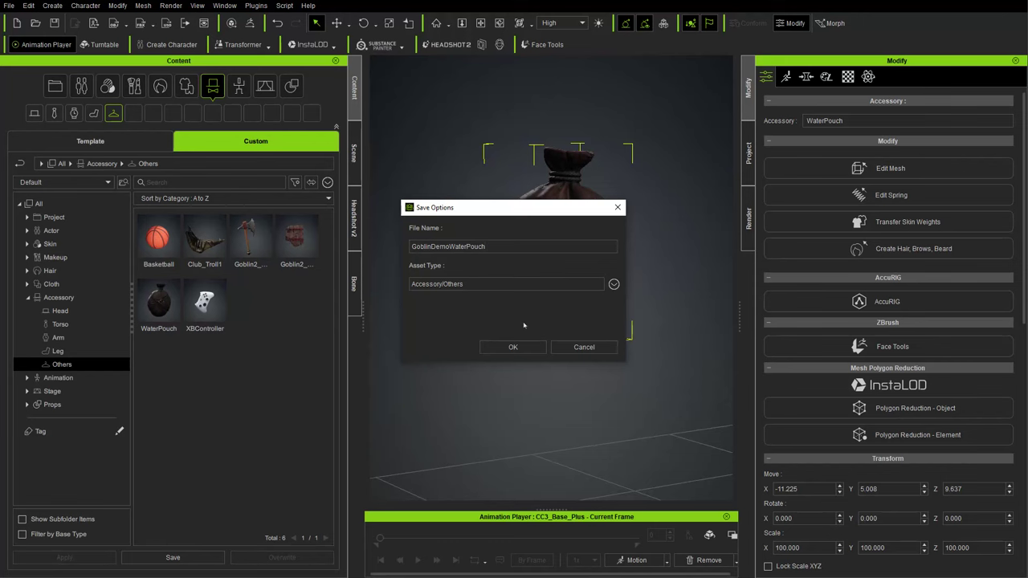
{"action": "key", "text": "Return"}
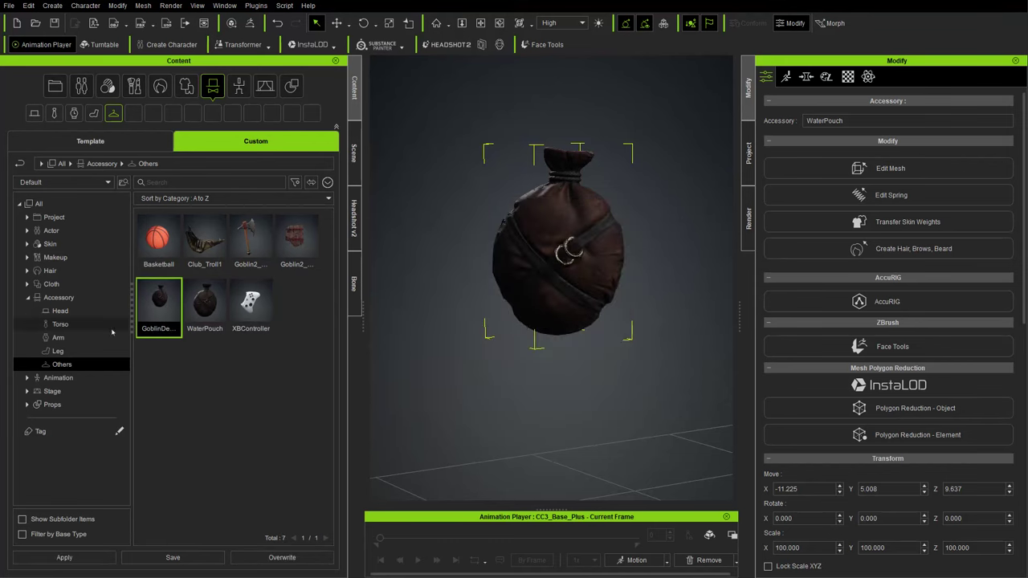
Step: Isolate the Backpack accessory and save it to the custom accessory library under a GoblinDemo-prefixed backpack name
{"action": "left_click", "coordinate": [355, 153]}
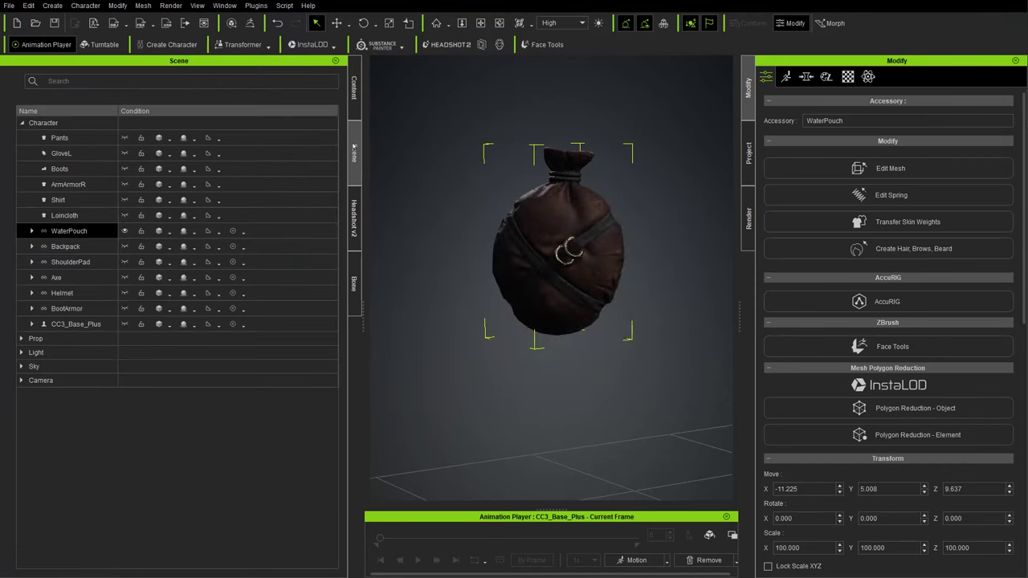
{"action": "left_click", "coordinate": [72, 247]}
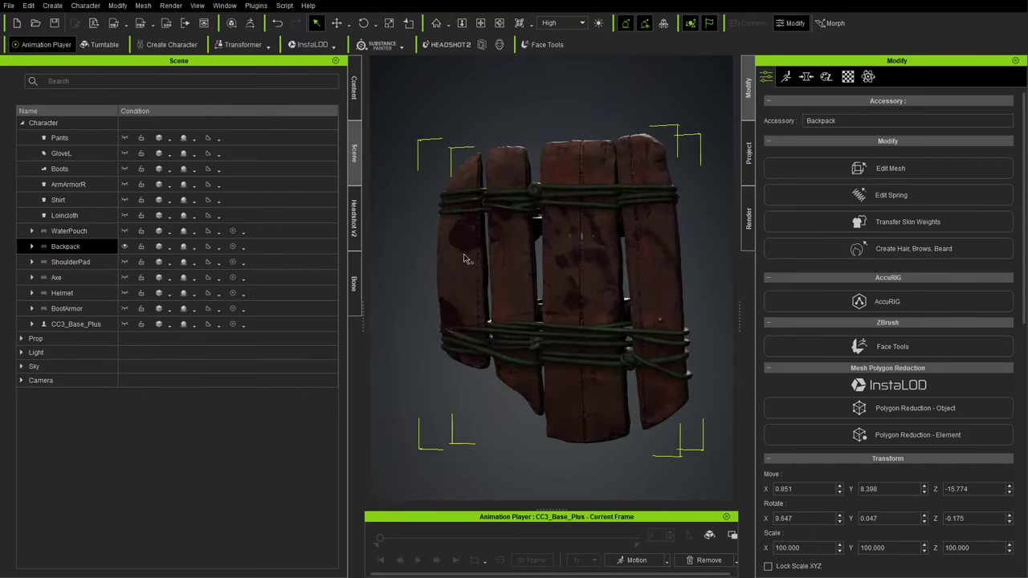
{"action": "left_click", "coordinate": [354, 88]}
{"action": "left_click", "coordinate": [159, 557]}
{"action": "type", "text": "GoblinDemo_Backpack"}
{"action": "key", "text": "Return"}
Step: Isolate the ShoulderPad accessory and save it to the custom accessory library under a GoblinDemo-prefixed shoulder pad name
{"action": "left_click", "coordinate": [354, 153]}
{"action": "left_click", "coordinate": [73, 262]}
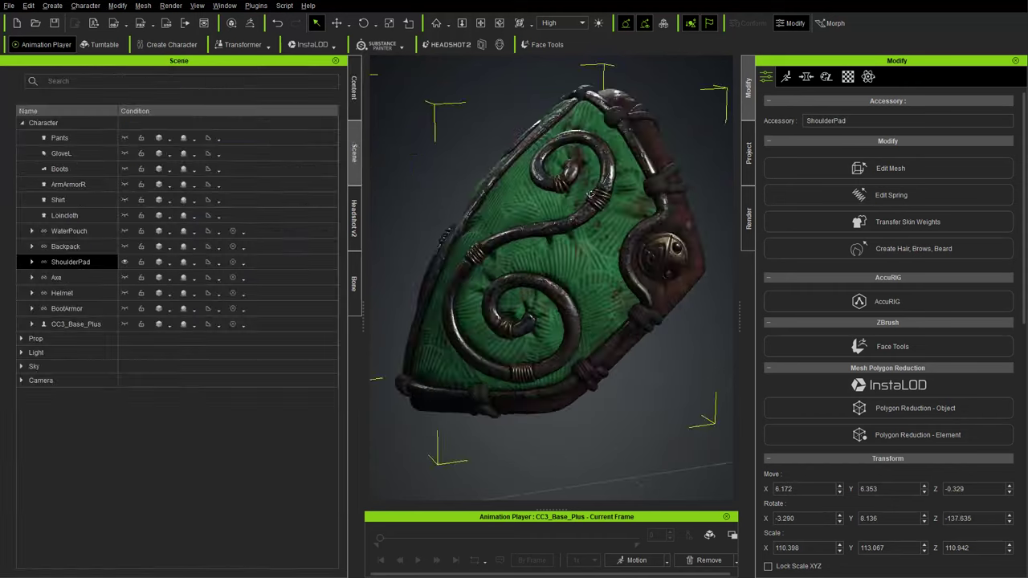
{"action": "left_click", "coordinate": [354, 88]}
{"action": "left_click", "coordinate": [138, 557]}
{"action": "type", "text": "GoblinDemo_ShoulderPad"}
Step: Isolate the Axe accessory and save it to the custom library's Accessory/Others category
{"action": "left_click", "coordinate": [80, 277]}
{"action": "left_click", "coordinate": [354, 89]}
{"action": "left_click", "coordinate": [159, 557]}
{"action": "key", "text": "Return"}
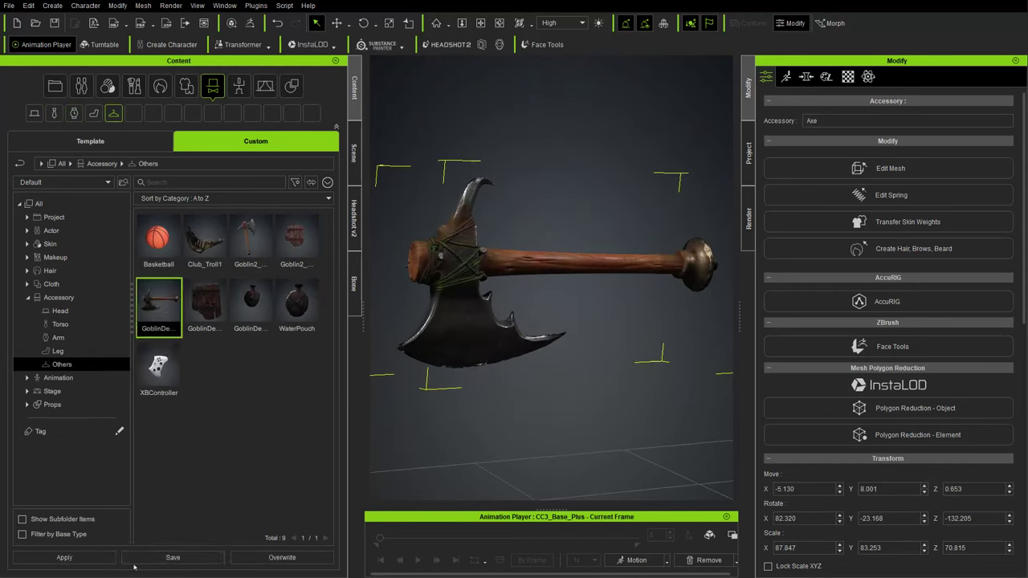
Step: Isolate the Helmet accessory and save it to the custom accessory library
{"action": "left_click", "coordinate": [355, 153]}
{"action": "left_click", "coordinate": [62, 293]}
{"action": "left_click", "coordinate": [354, 88]}
{"action": "left_click", "coordinate": [149, 560]}
{"action": "key", "text": "Return"}
Step: Isolate the BootArmor accessory and save it to the custom library's Accessory/Leg category as GoblinDemoBootArmor
{"action": "left_click", "coordinate": [354, 153]}
{"action": "left_click", "coordinate": [67, 309]}
{"action": "left_click", "coordinate": [354, 88]}
{"action": "left_click", "coordinate": [149, 558]}
{"action": "type", "text": "GoblinDemo_BootArmor"}
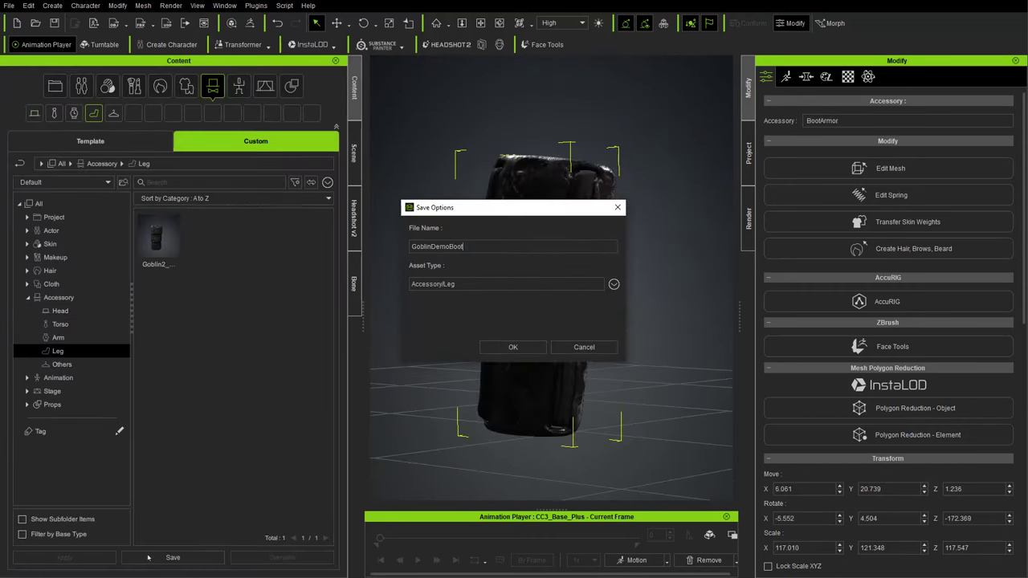
Step: Make the goblin body and all its clothing and accessories visible in the scene again
{"action": "left_click", "coordinate": [354, 152]}
{"action": "left_click", "coordinate": [102, 323]}
{"action": "left_click", "coordinate": [96, 143], "text": "shift"}
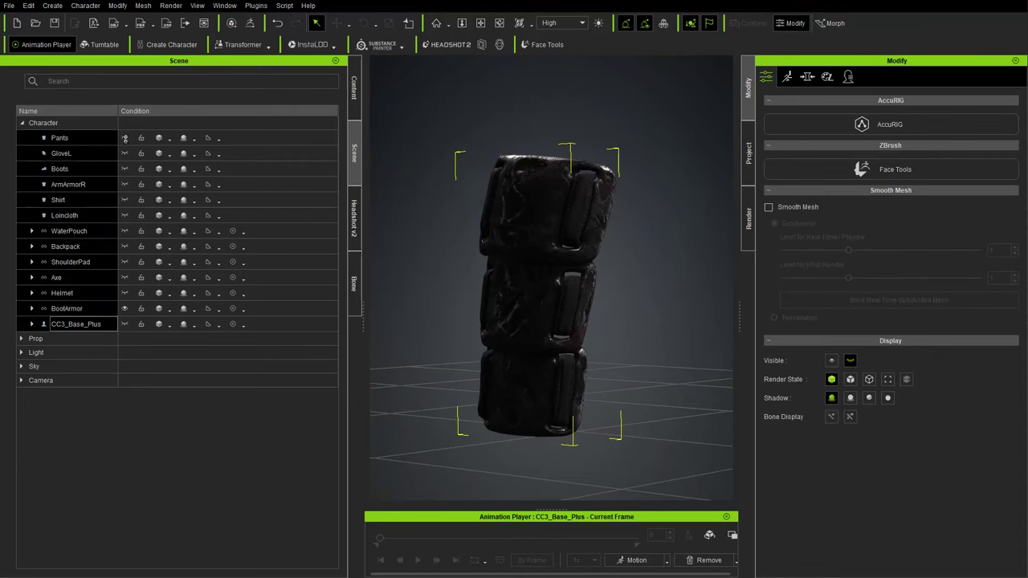
{"action": "left_click", "coordinate": [124, 137]}
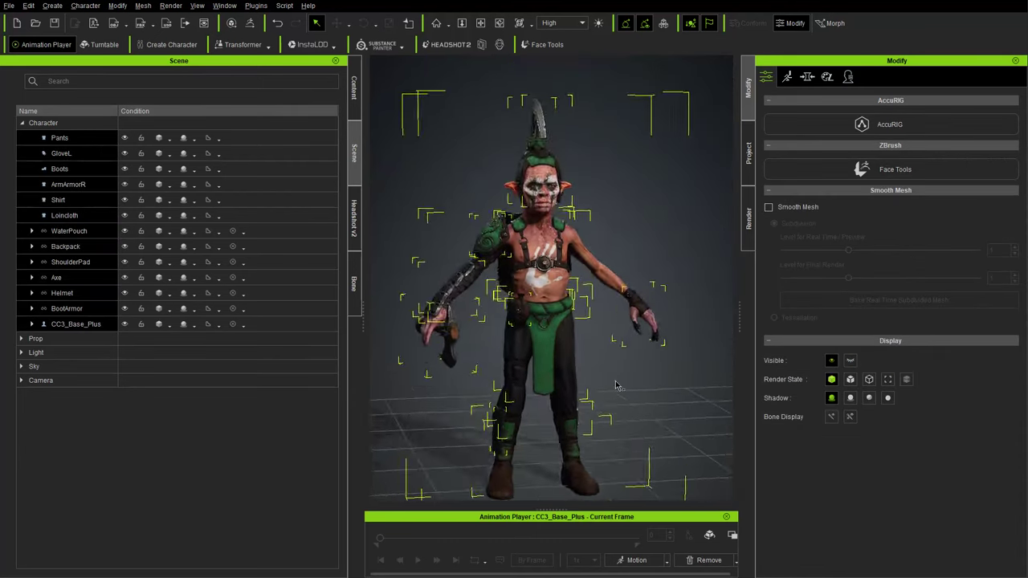
{"action": "middle_click_drag", "start_coordinate": [616, 386], "coordinate": [476, 372]}
{"action": "left_click", "coordinate": [652, 220]}
{"action": "middle_click_drag", "start_coordinate": [652, 219], "coordinate": [602, 296]}
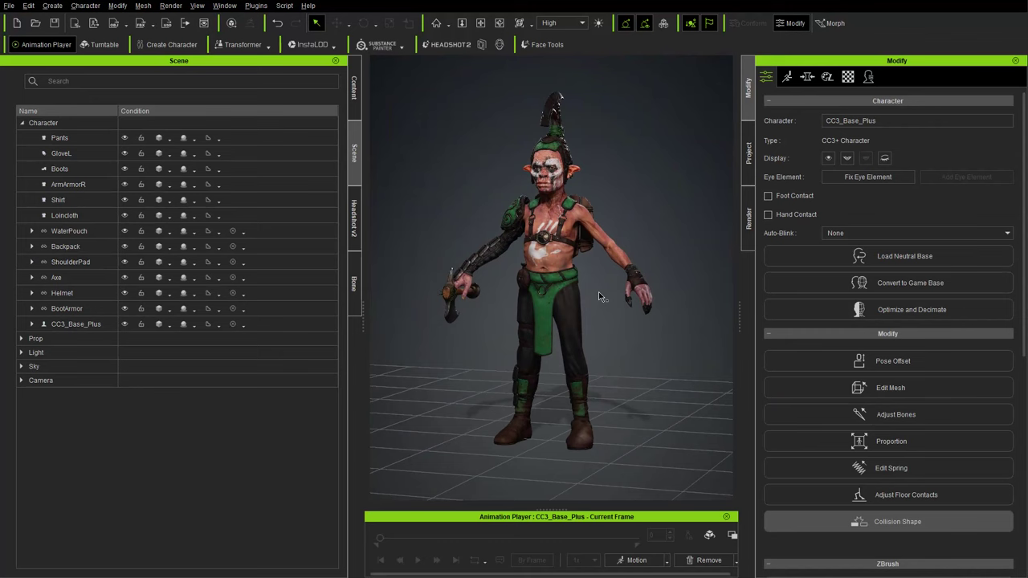
Step: Delete the Shirt cloth item from the goblin
{"action": "left_click", "coordinate": [352, 115]}
{"action": "left_click", "coordinate": [353, 153]}
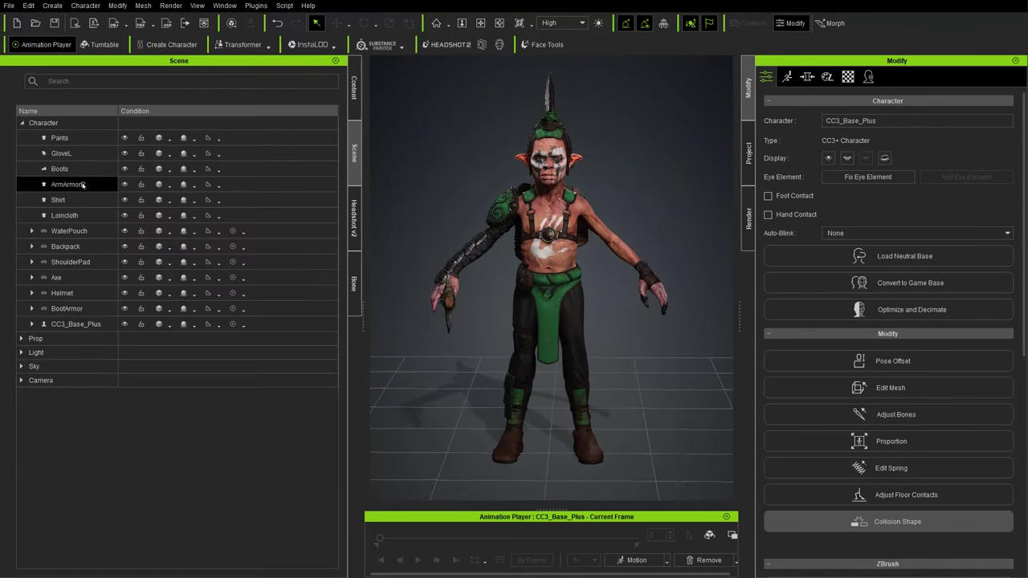
{"action": "left_click", "coordinate": [58, 200]}
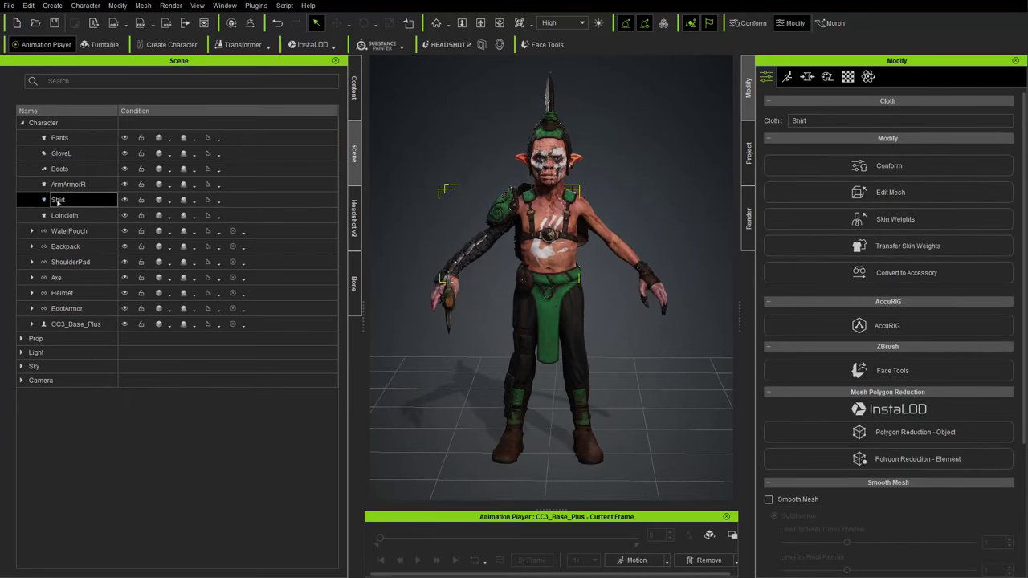
{"action": "key", "text": "Delete"}
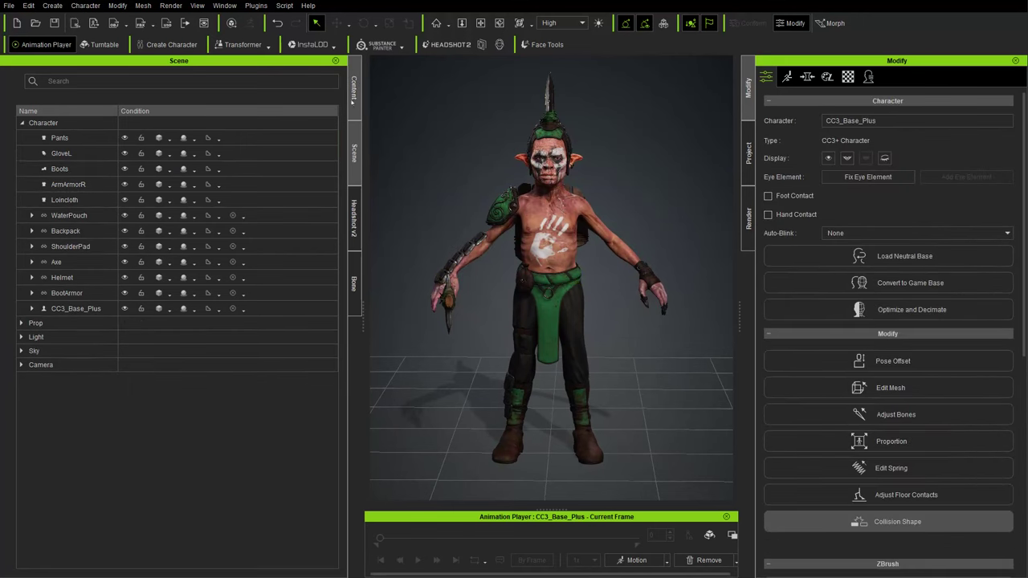
Step: Apply the white, blue-trimmed Basic T-shirts item from the template library's Cloth/Shirts category to the goblin and inspect its fit
{"action": "left_click", "coordinate": [353, 88]}
{"action": "left_click", "coordinate": [98, 142]}
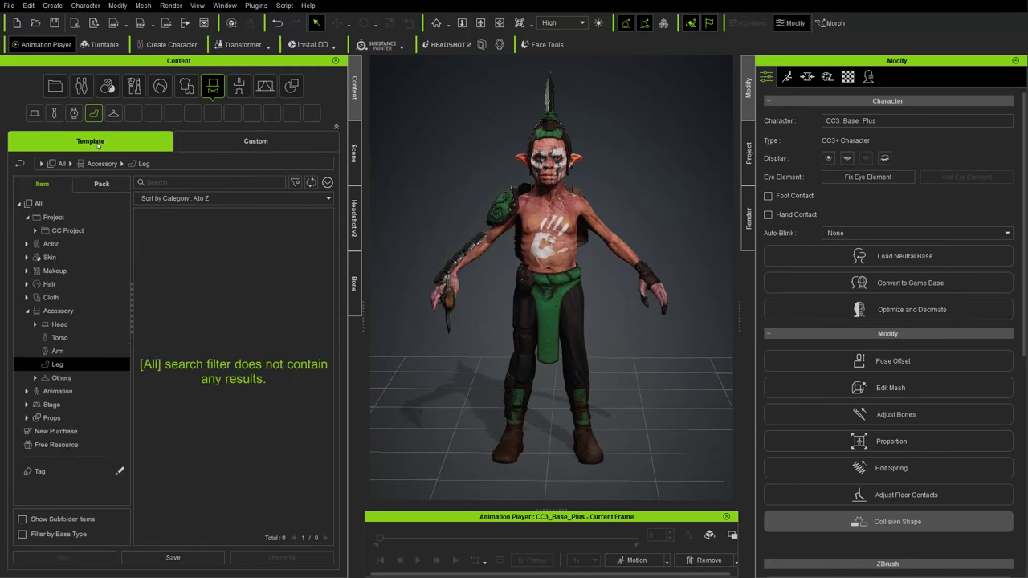
{"action": "left_click", "coordinate": [26, 310]}
{"action": "left_click", "coordinate": [27, 297]}
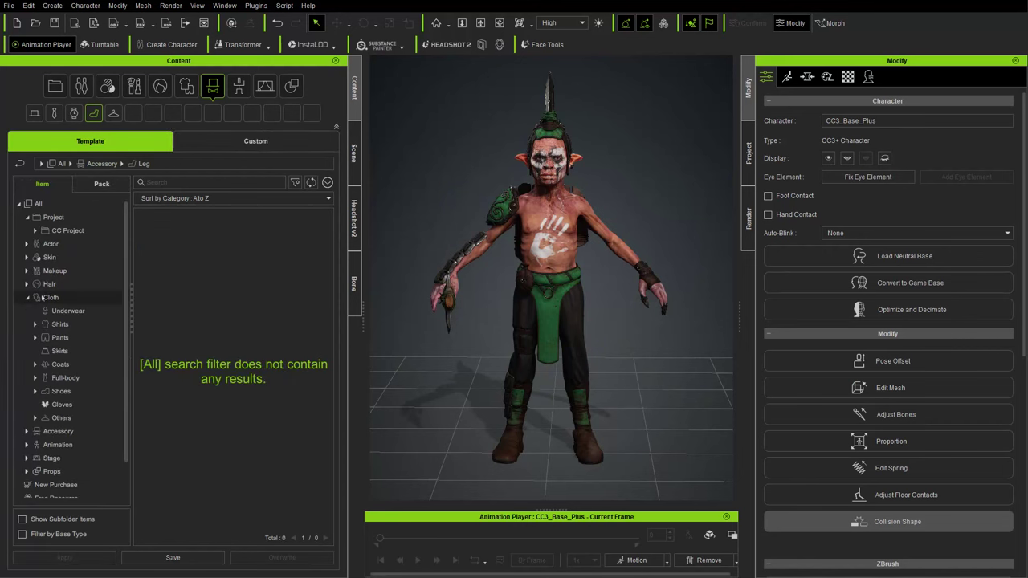
{"action": "left_click", "coordinate": [36, 325]}
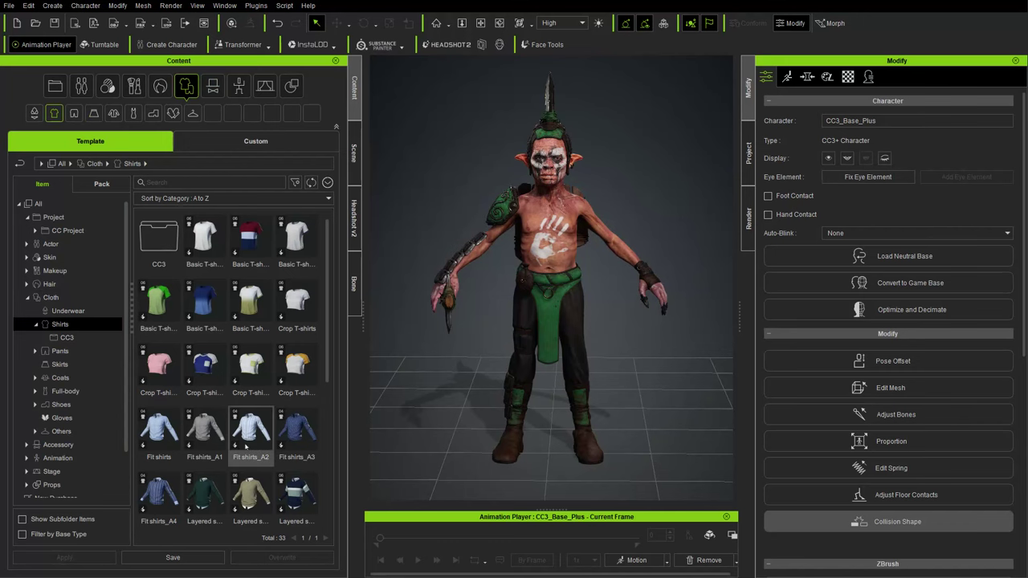
{"action": "double_click", "coordinate": [299, 244]}
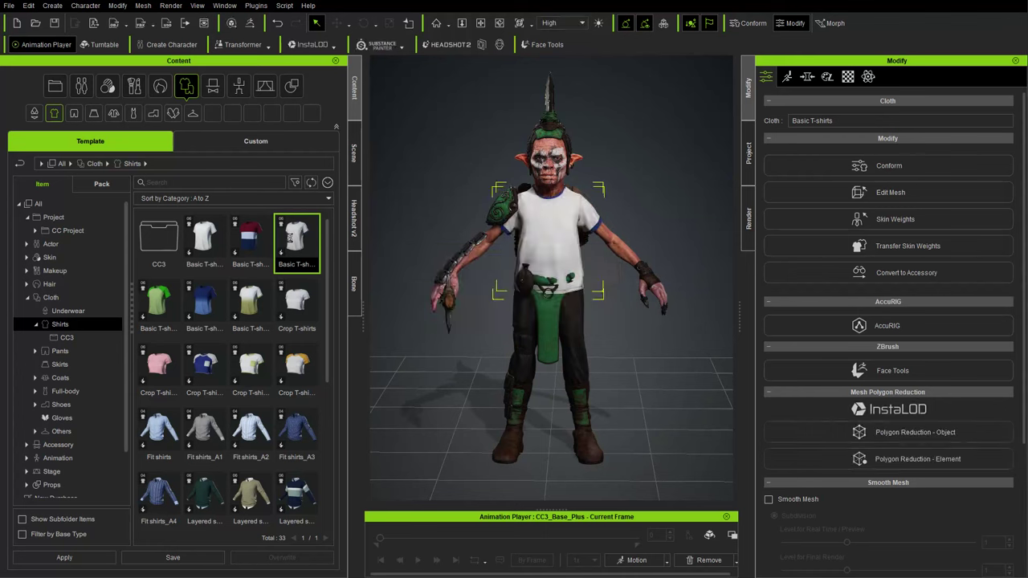
{"action": "right_click_drag", "start_coordinate": [589, 253], "coordinate": [610, 220]}
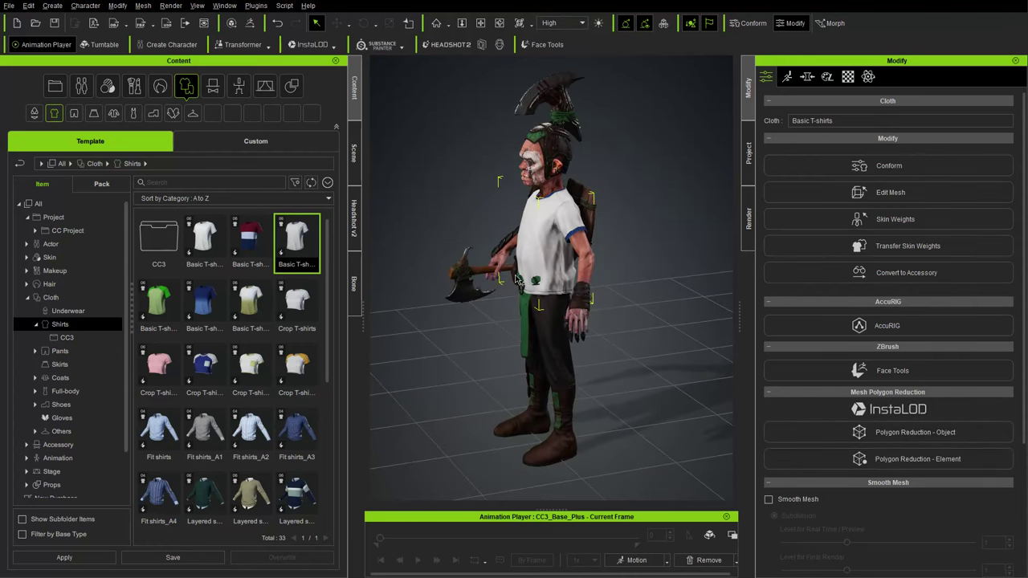
{"action": "right_click_drag", "start_coordinate": [517, 277], "coordinate": [593, 255]}
{"action": "right_click_drag", "start_coordinate": [540, 277], "coordinate": [512, 293]}
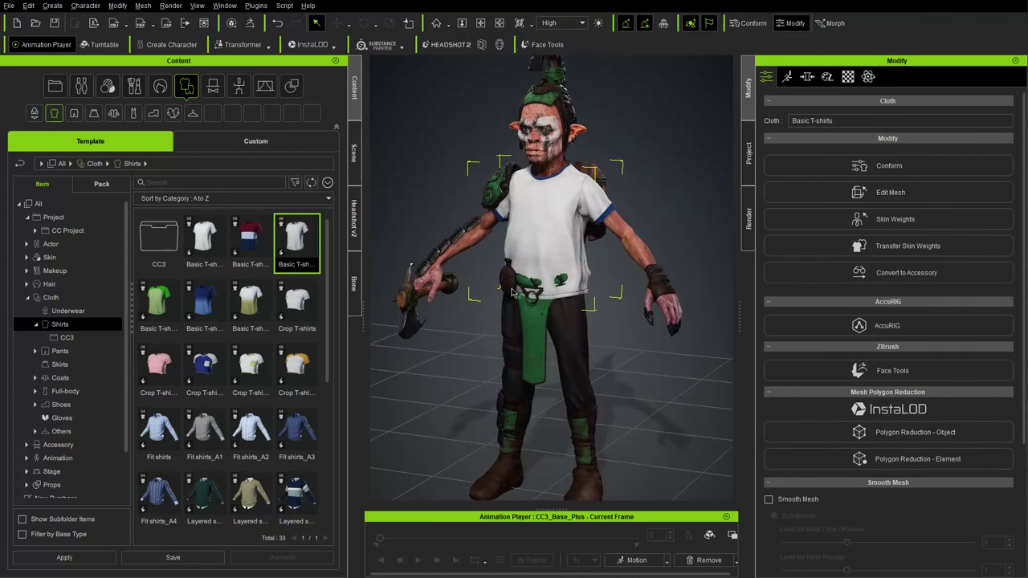
Step: Delete the WaterPouch accessory from the goblin's waist
{"action": "left_click", "coordinate": [355, 153]}
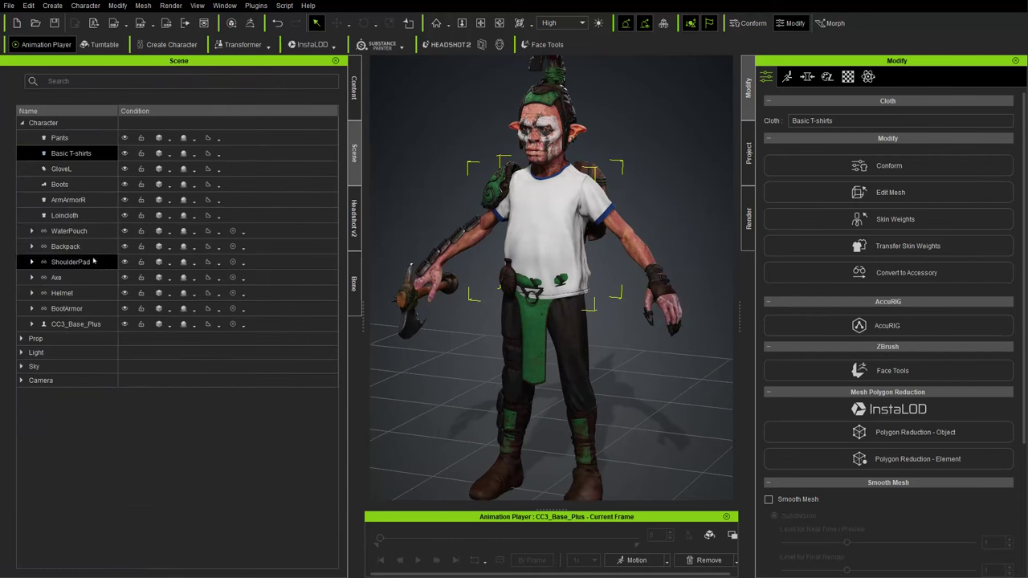
{"action": "left_click", "coordinate": [70, 232]}
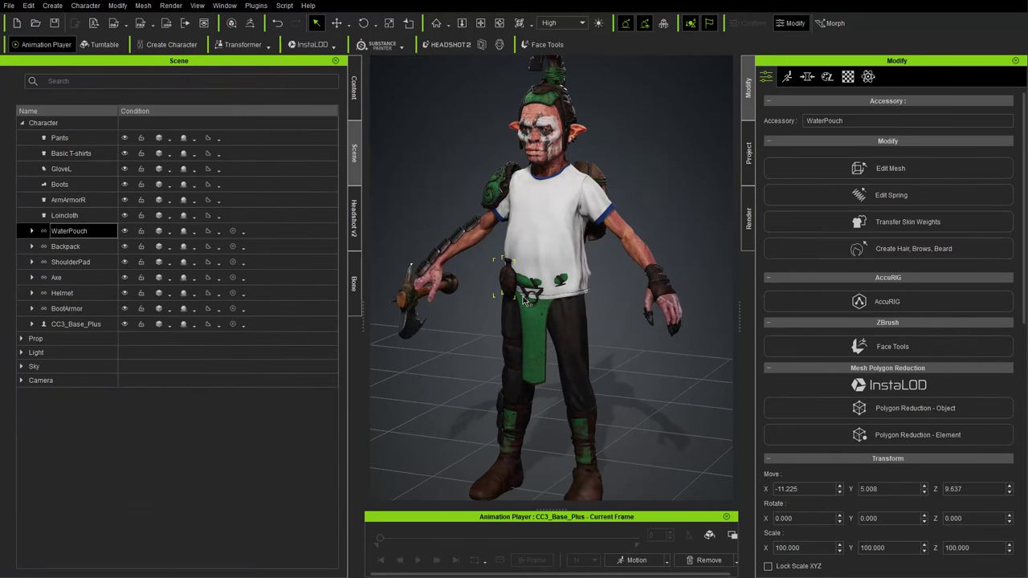
{"action": "key", "text": "Delete"}
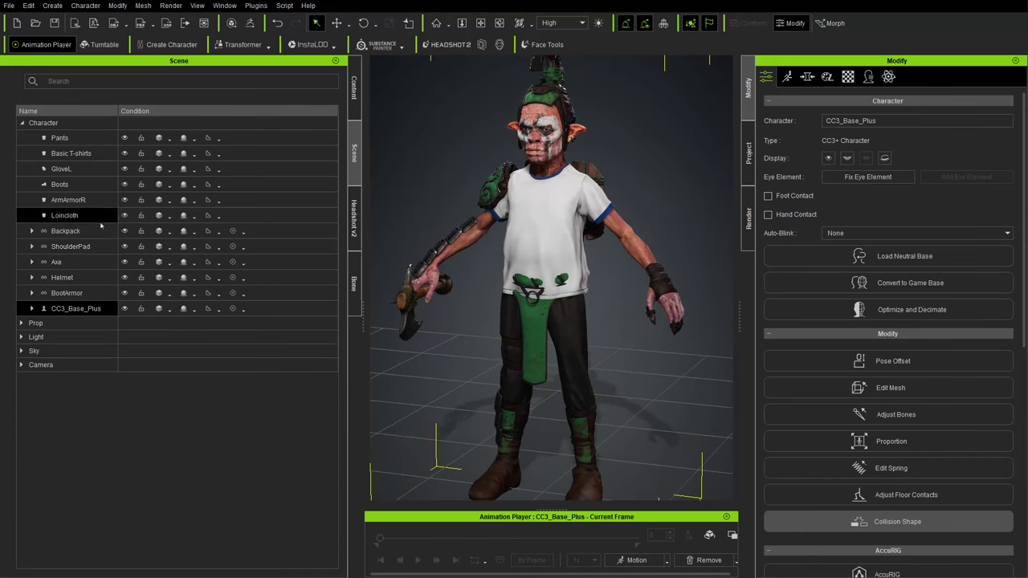
Step: Run the cloth layer collision on the conformed Basic T-shirts so the shirt sits over the loincloth, and inspect the fit
{"action": "left_click", "coordinate": [83, 153]}
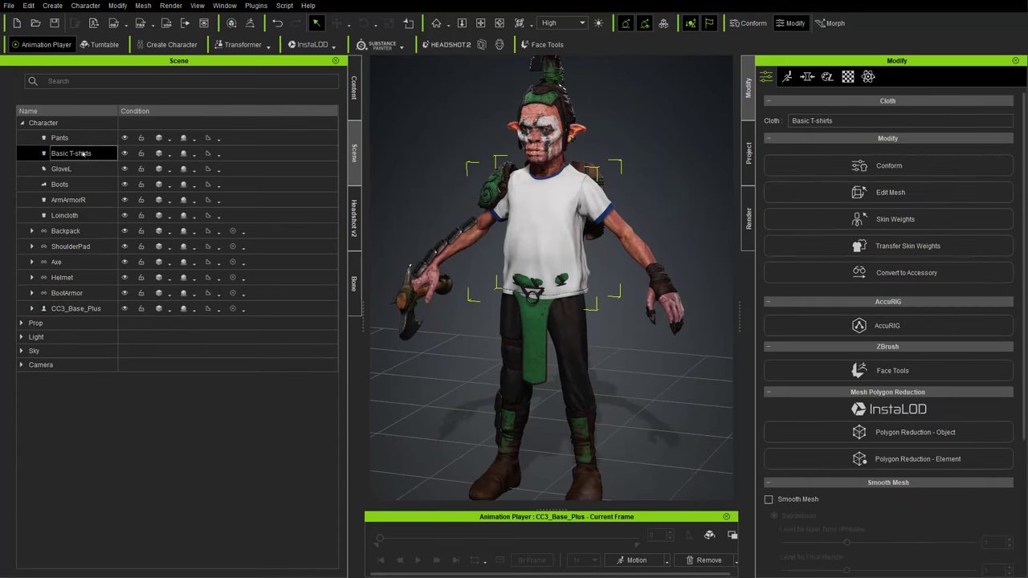
{"action": "left_click", "coordinate": [889, 166]}
{"action": "scroll", "coordinate": [896, 376], "scroll_direction": "down", "scroll_amount": 5}
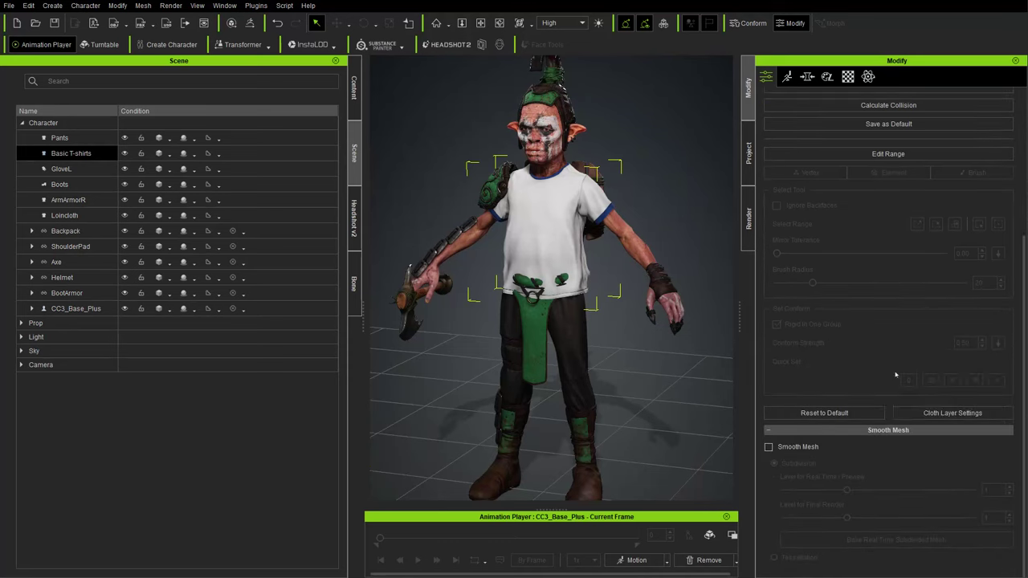
{"action": "left_click", "coordinate": [953, 413]}
{"action": "left_click_drag", "start_coordinate": [478, 271], "coordinate": [310, 267]}
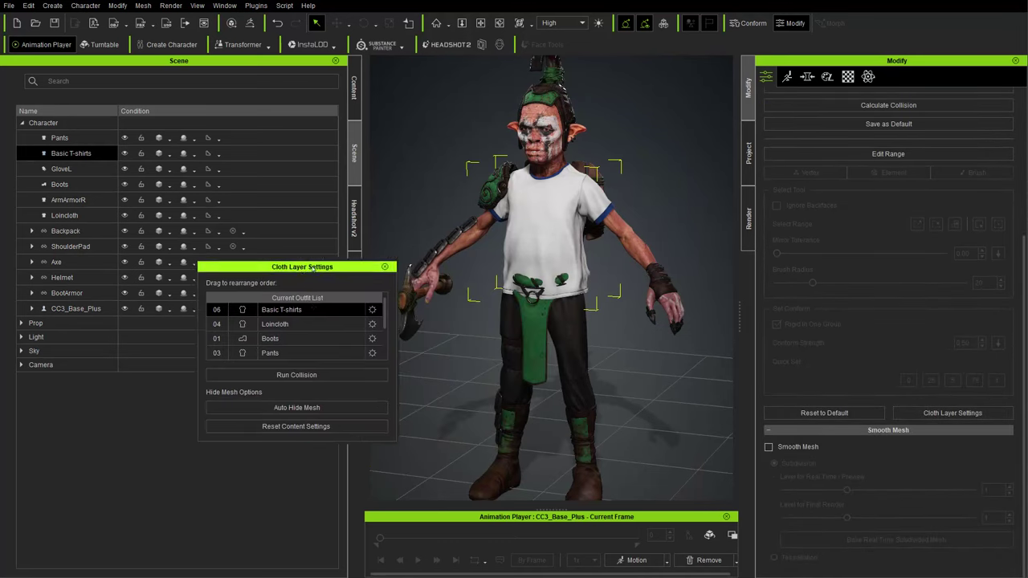
{"action": "left_click", "coordinate": [291, 375]}
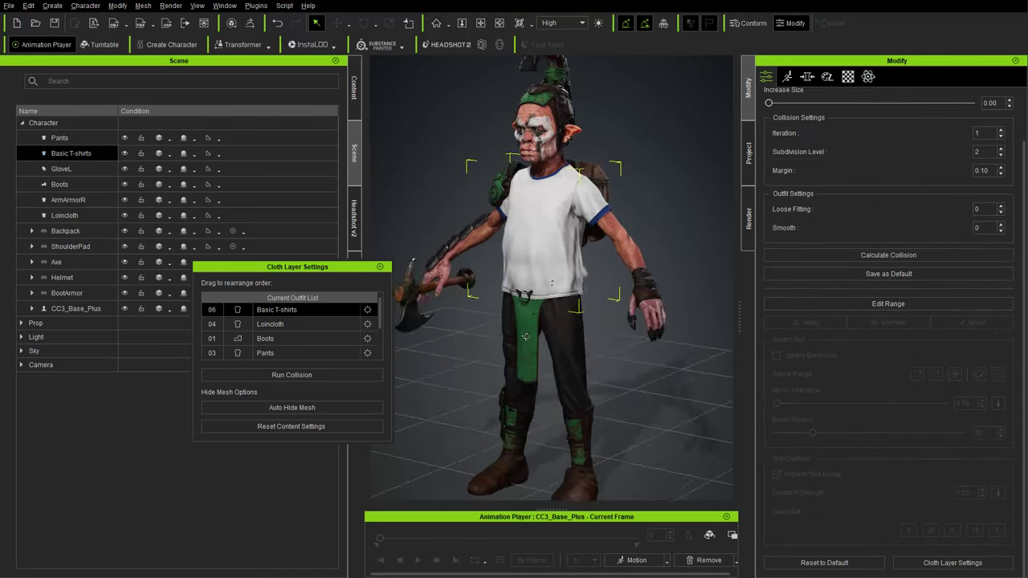
{"action": "left_click_drag", "start_coordinate": [526, 337], "coordinate": [482, 368]}
{"action": "left_click", "coordinate": [380, 266]}
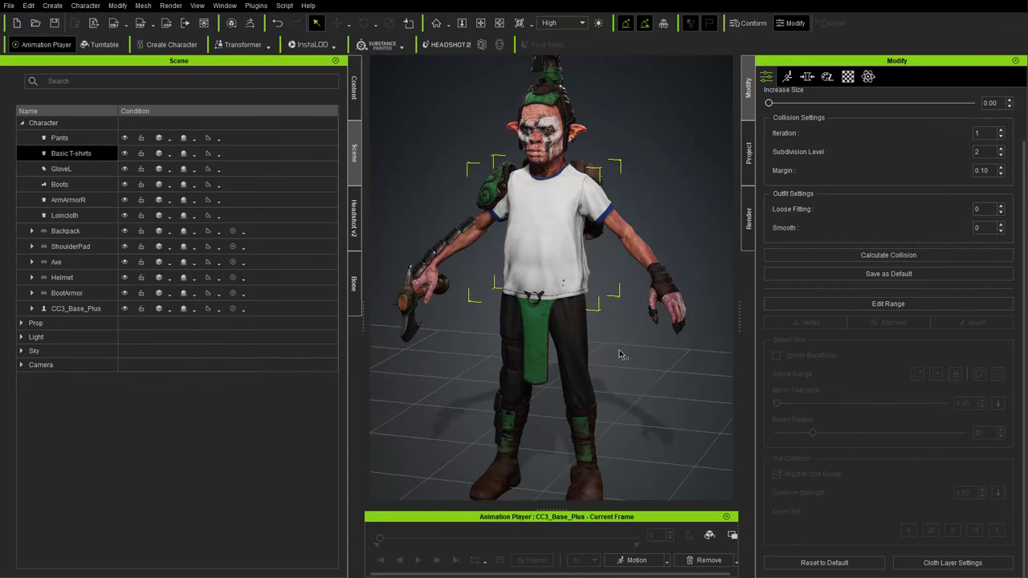
{"action": "scroll", "coordinate": [628, 347], "scroll_direction": "down", "scroll_amount": 2}
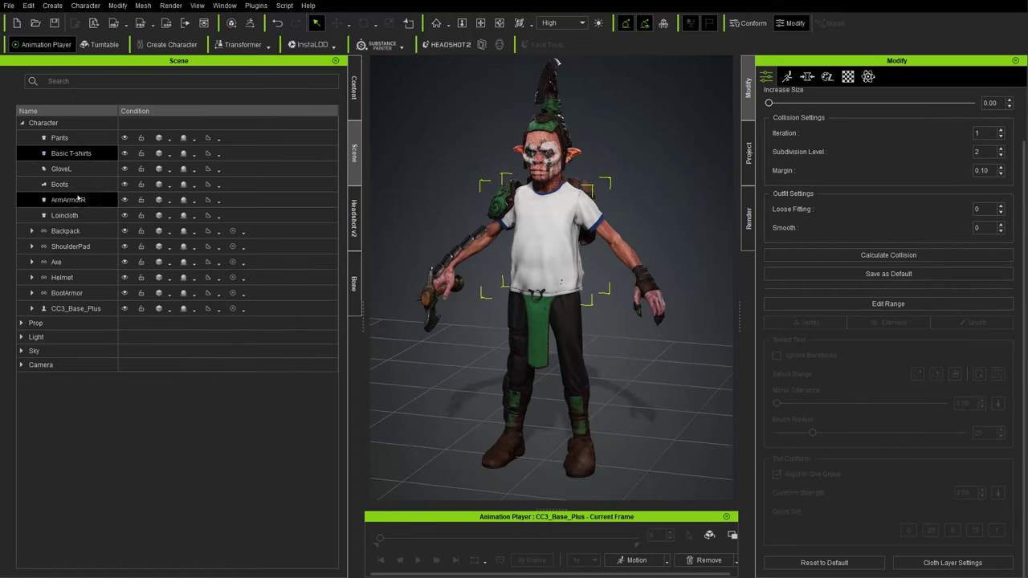
Step: Replace the goblin's Pants with the dark grey Slim Jeans from the template library's Cloth/Pants category
{"action": "left_click", "coordinate": [77, 143]}
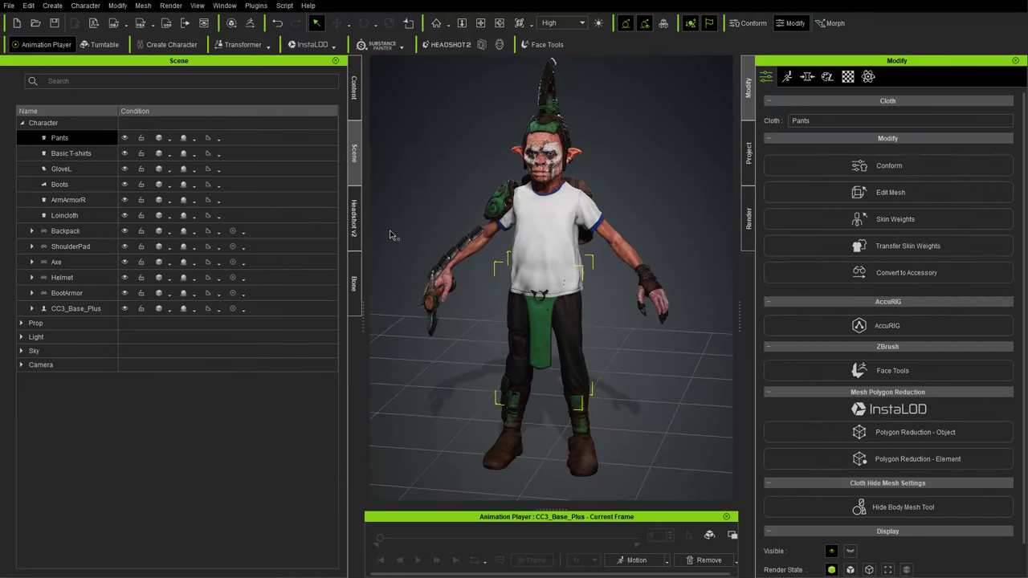
{"action": "left_click", "coordinate": [61, 153]}
{"action": "left_click", "coordinate": [69, 140]}
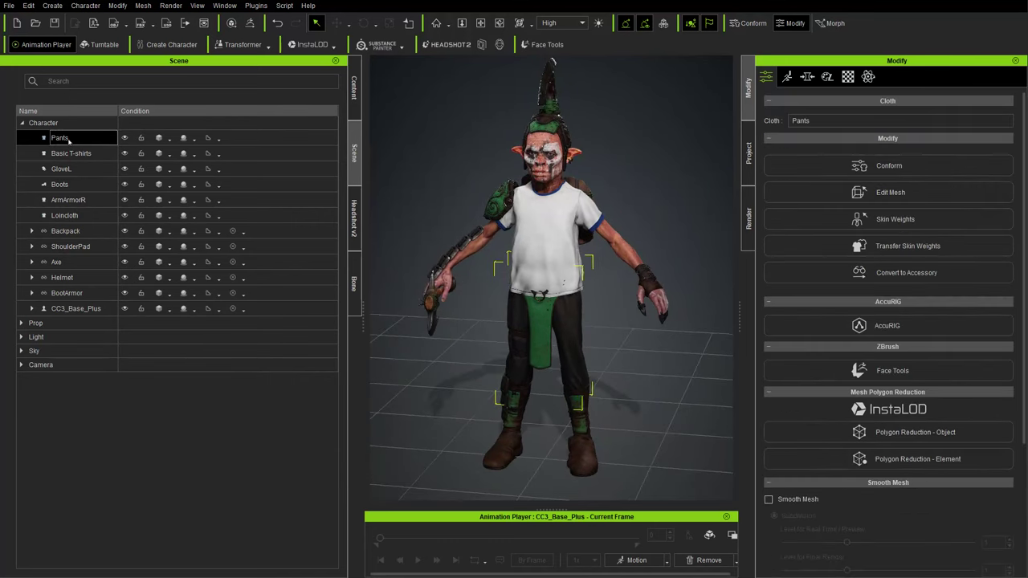
{"action": "key", "text": "Delete"}
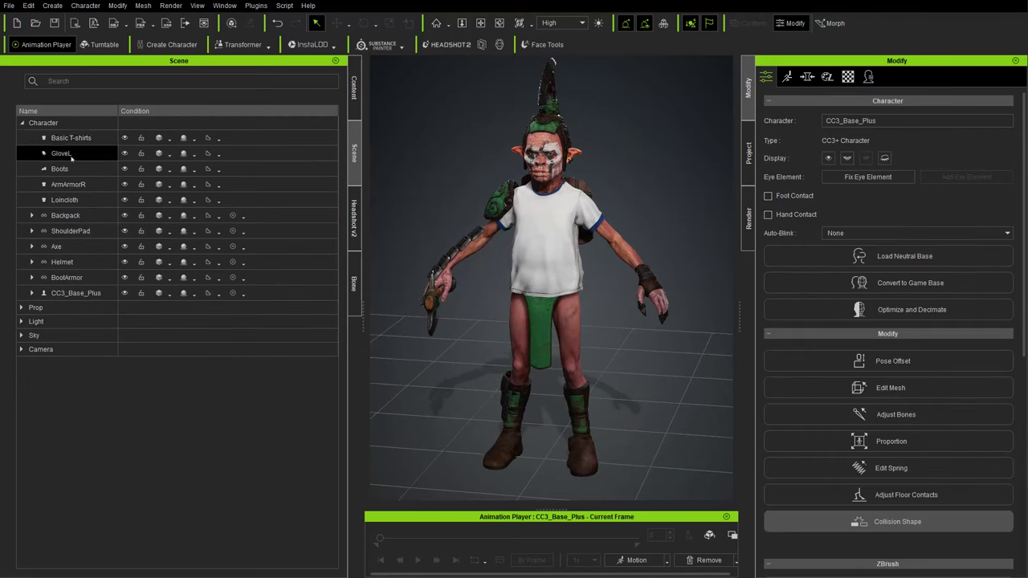
{"action": "left_click", "coordinate": [354, 88]}
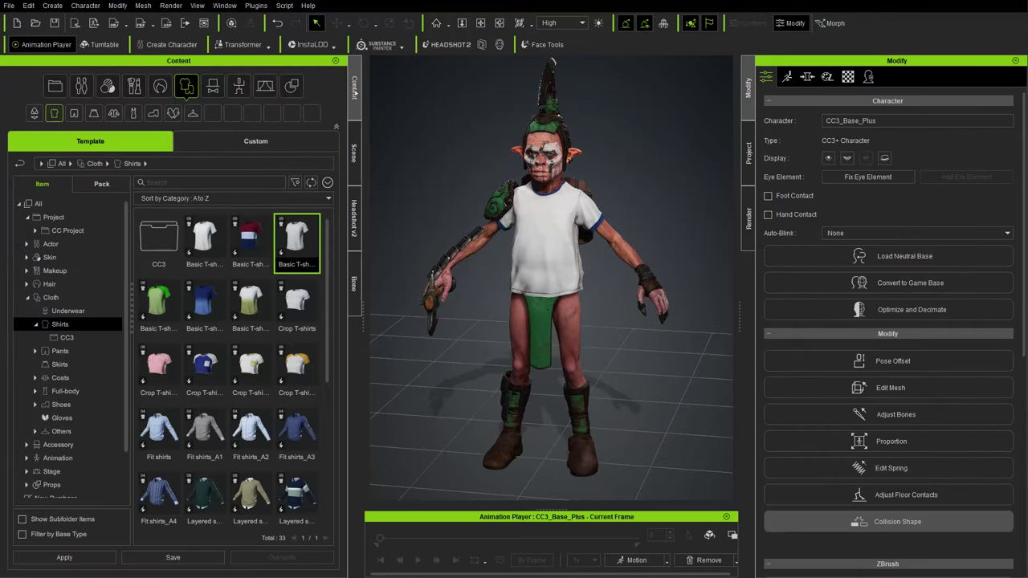
{"action": "left_click", "coordinate": [60, 351]}
{"action": "left_click_drag", "start_coordinate": [251, 433], "coordinate": [445, 458]}
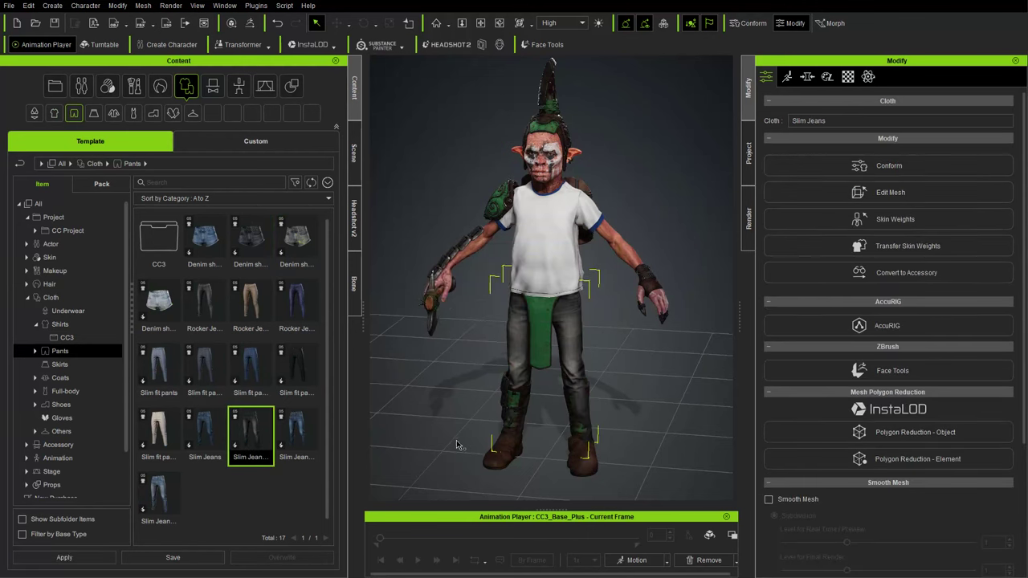
Step: Delete the Loincloth and the Boots from the goblin
{"action": "left_click", "coordinate": [354, 152]}
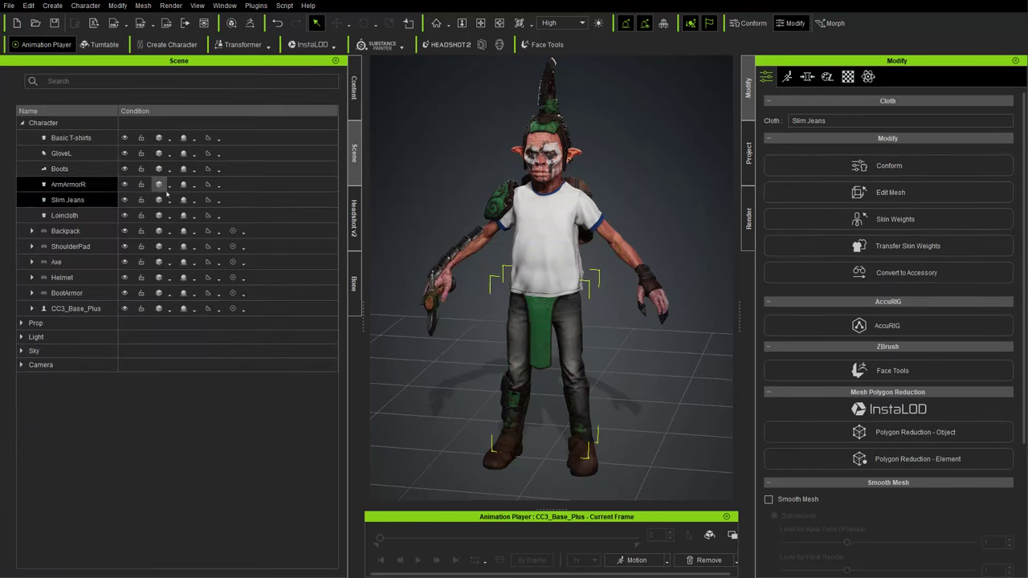
{"action": "left_click", "coordinate": [80, 215]}
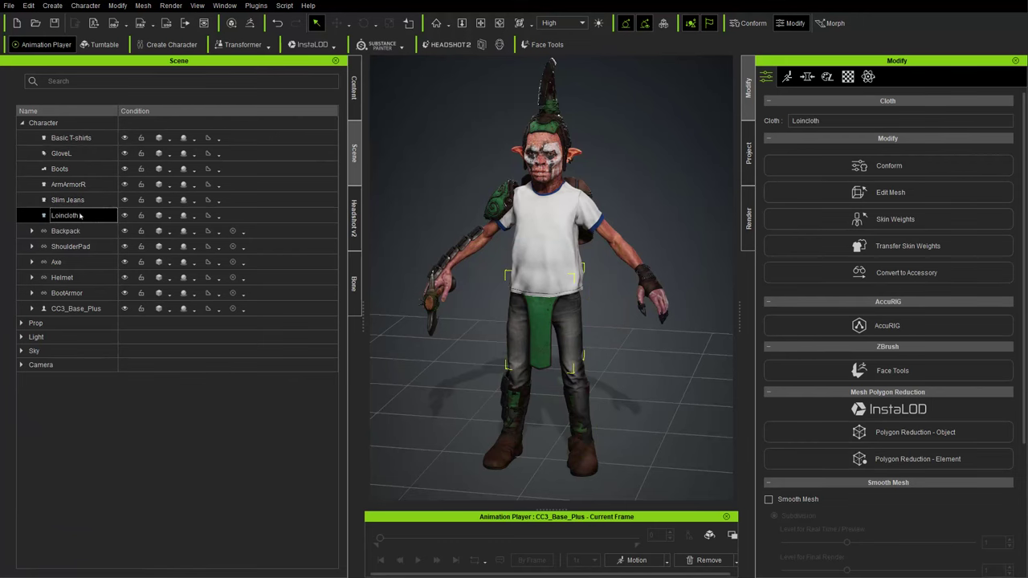
{"action": "key", "text": "Delete"}
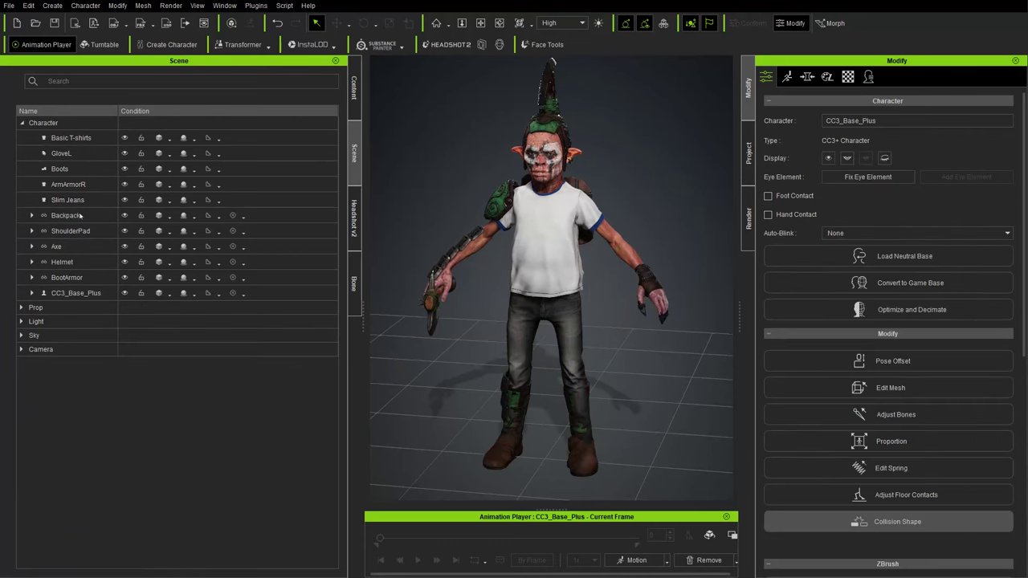
{"action": "left_click", "coordinate": [61, 168]}
{"action": "key", "text": "Delete"}
Step: Try on the white Canvas shoes from the template library's Cloth/Shoes category and delete them from the goblin
{"action": "left_click", "coordinate": [354, 105]}
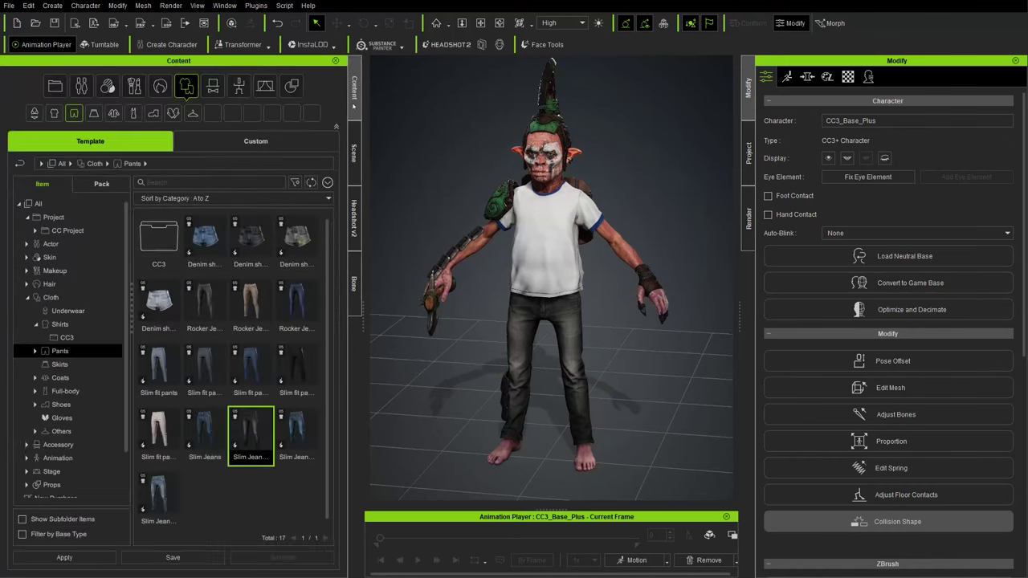
{"action": "left_click", "coordinate": [61, 404]}
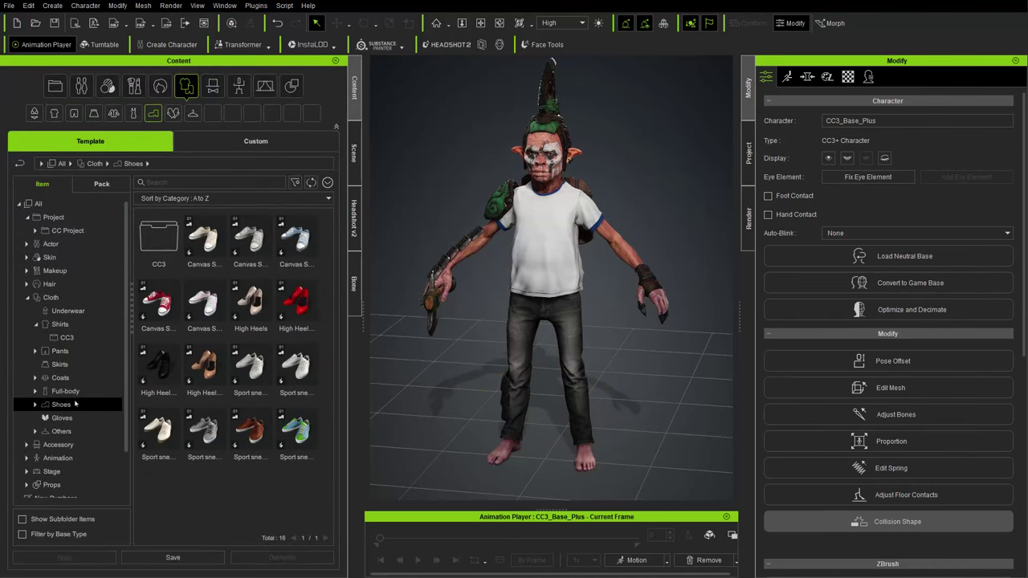
{"action": "double_click", "coordinate": [204, 301]}
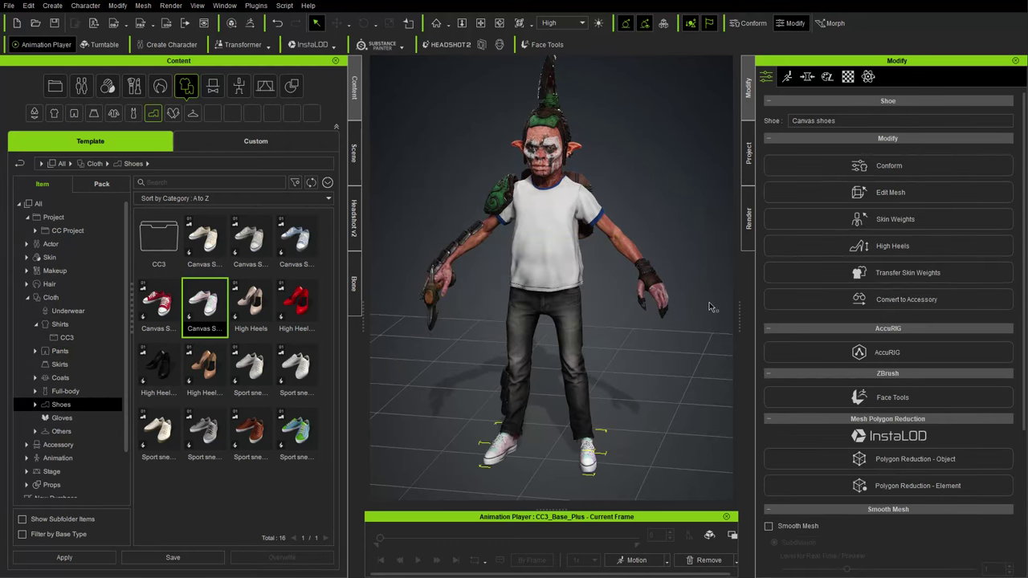
{"action": "right_click_drag", "start_coordinate": [710, 307], "coordinate": [673, 288]}
{"action": "right_click_drag", "start_coordinate": [438, 378], "coordinate": [517, 365]}
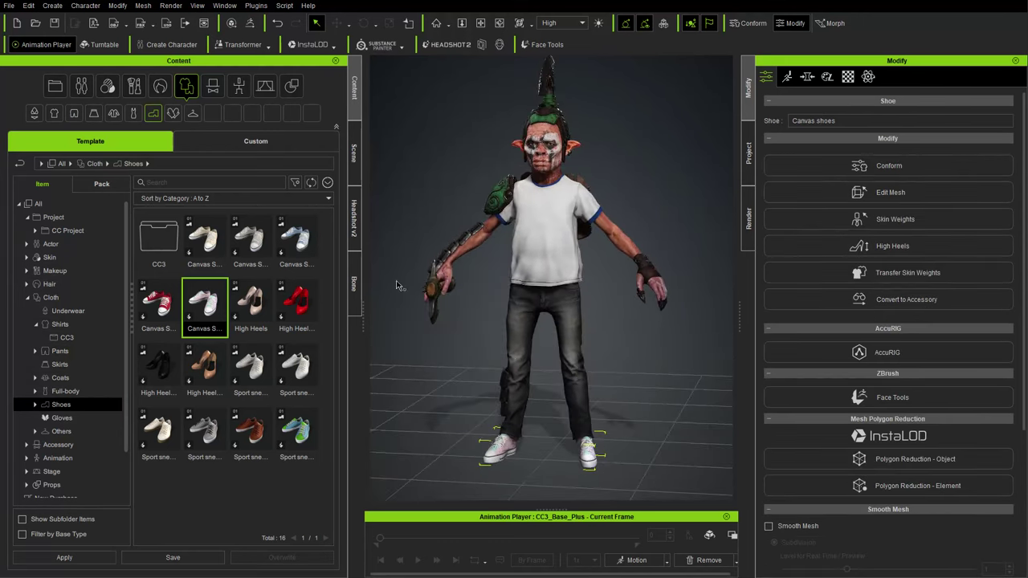
{"action": "left_click", "coordinate": [355, 152]}
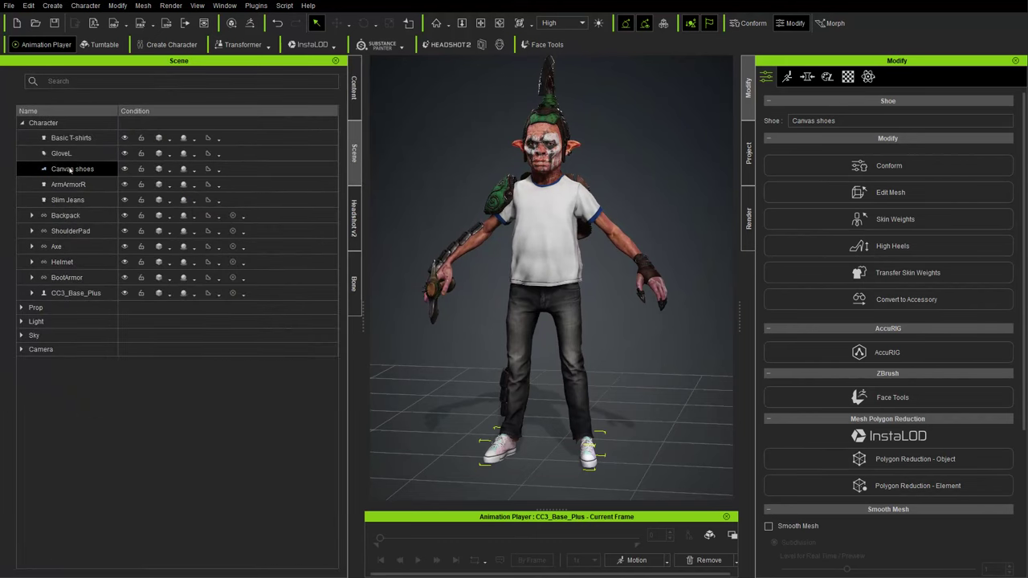
{"action": "key", "text": "Delete"}
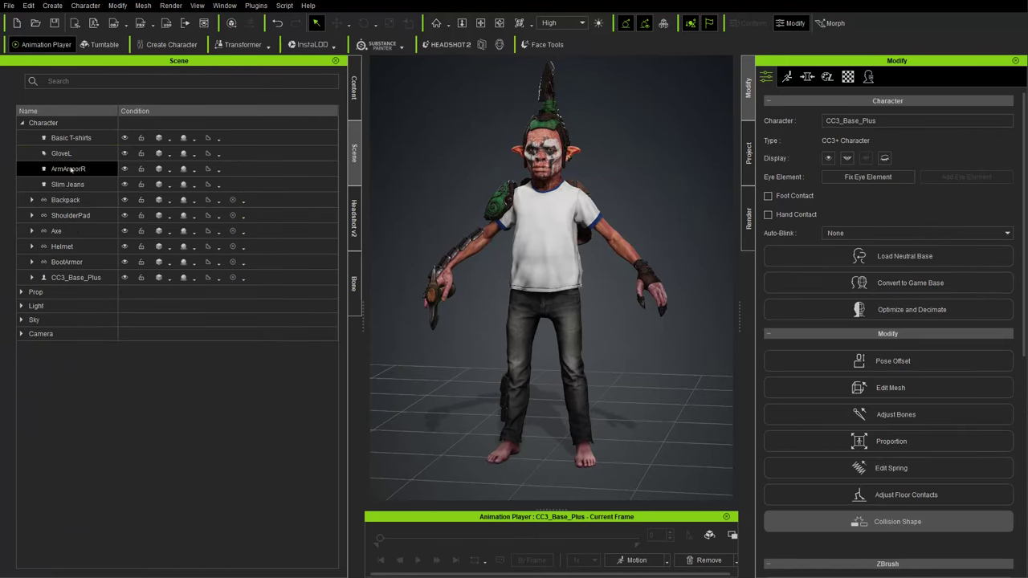
Step: Delete the Slim Jeans and put the GoblinDemoBoots from the custom library's Cloth/Shoes category back on the goblin
{"action": "left_click", "coordinate": [71, 185]}
{"action": "key", "text": "Delete"}
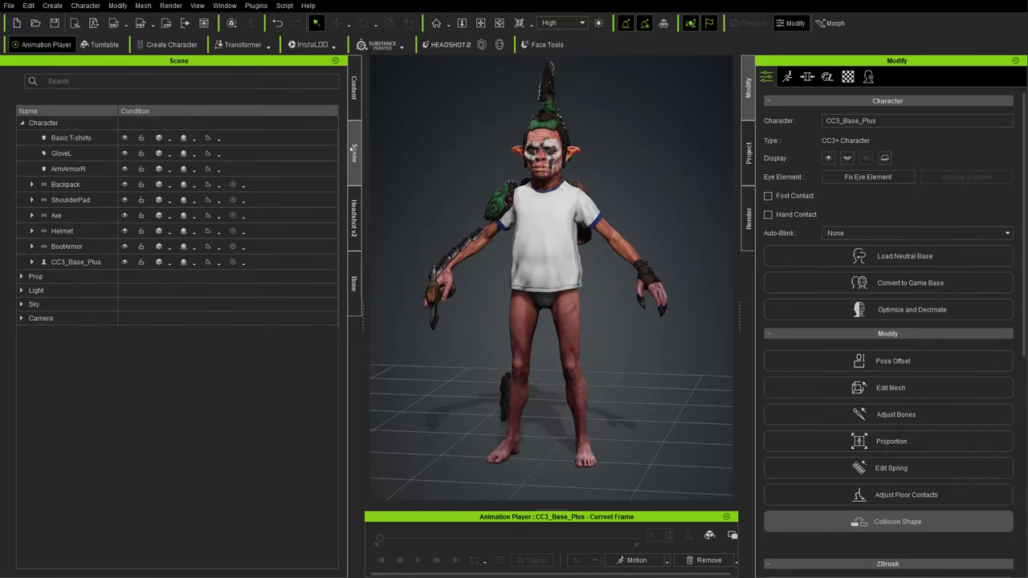
{"action": "left_click", "coordinate": [354, 87]}
{"action": "left_click", "coordinate": [296, 148]}
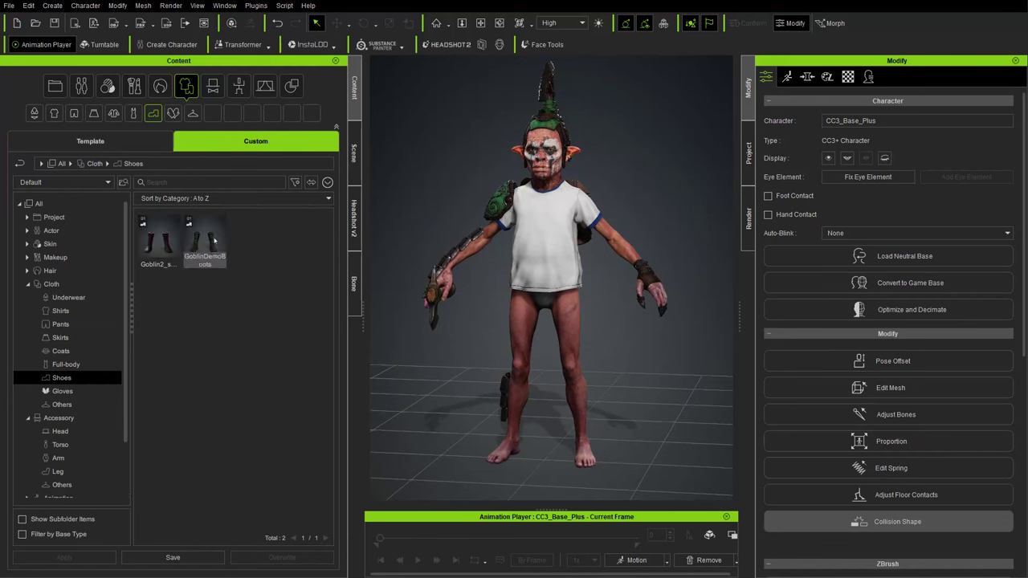
{"action": "left_click", "coordinate": [161, 243]}
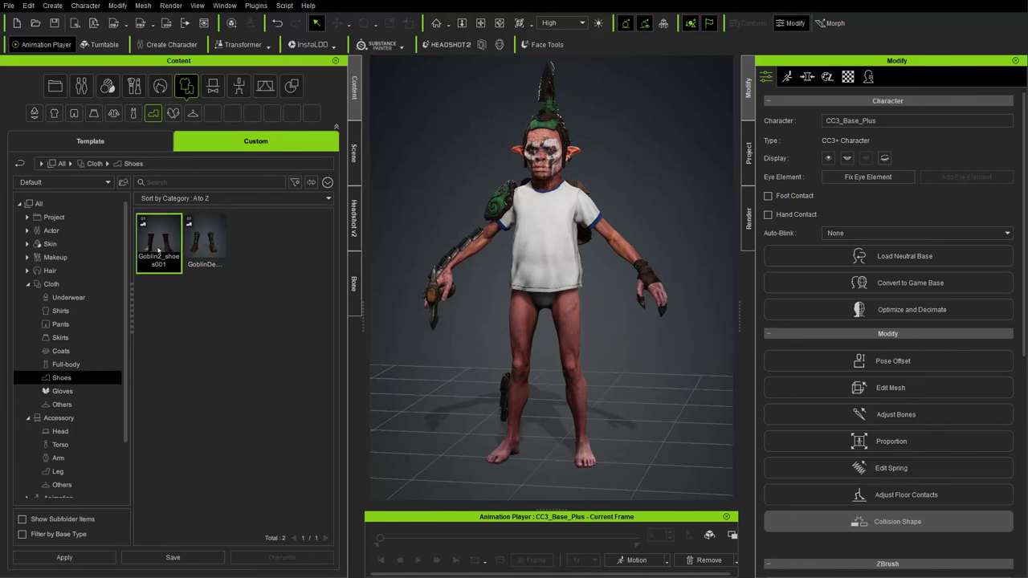
{"action": "double_click", "coordinate": [215, 235]}
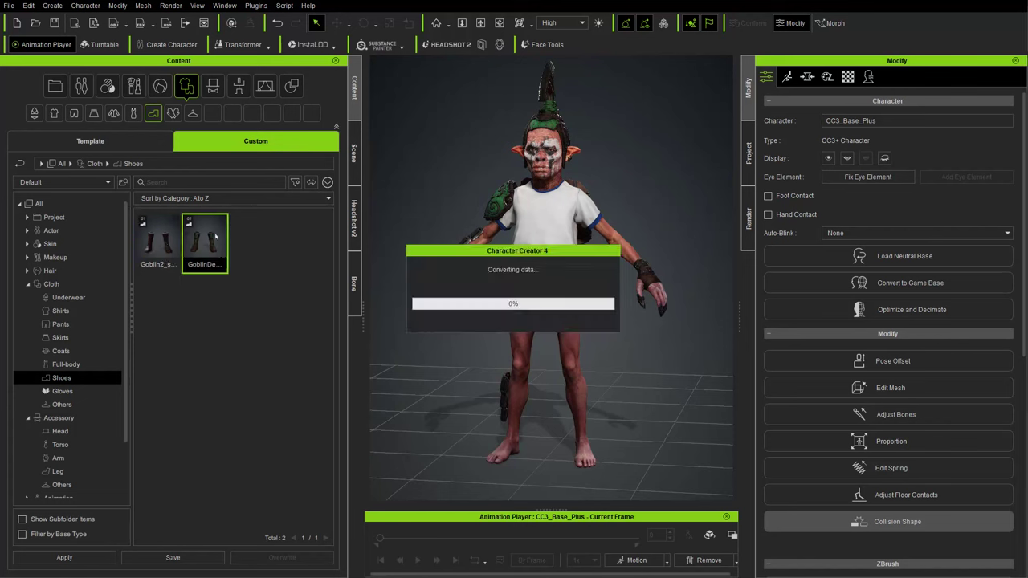
Step: Put the black goblin pants with the green belt from the custom library's Cloth/Pants category back on and delete the Basic T-shirts
{"action": "left_click", "coordinate": [60, 324]}
{"action": "double_click", "coordinate": [214, 245]}
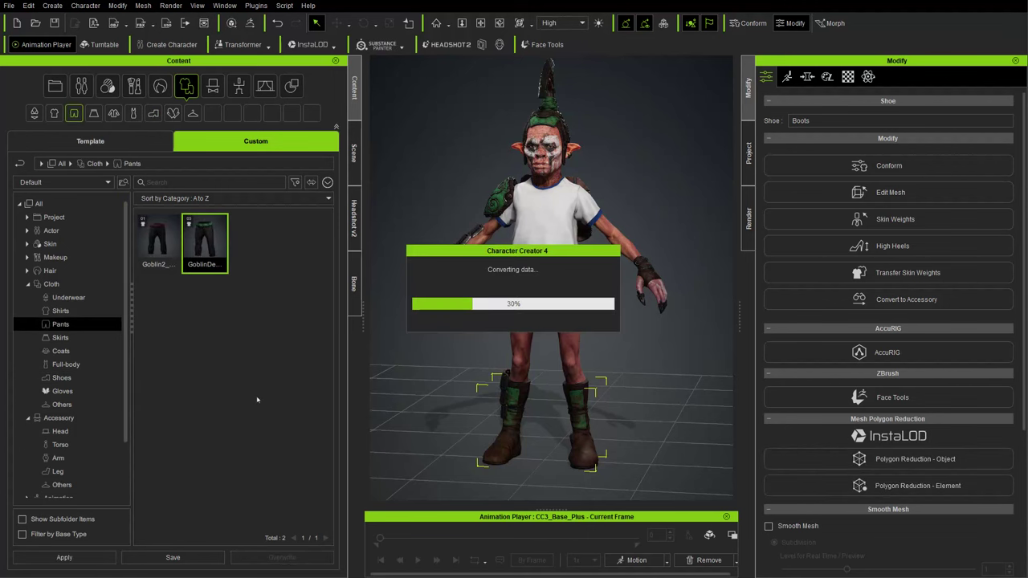
{"action": "left_click", "coordinate": [354, 153]}
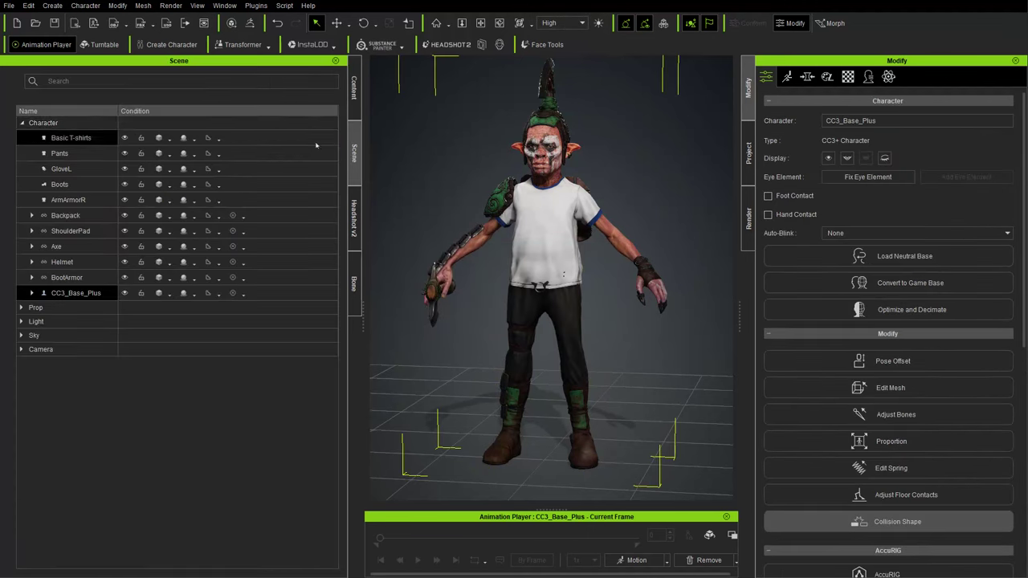
{"action": "left_click", "coordinate": [71, 139]}
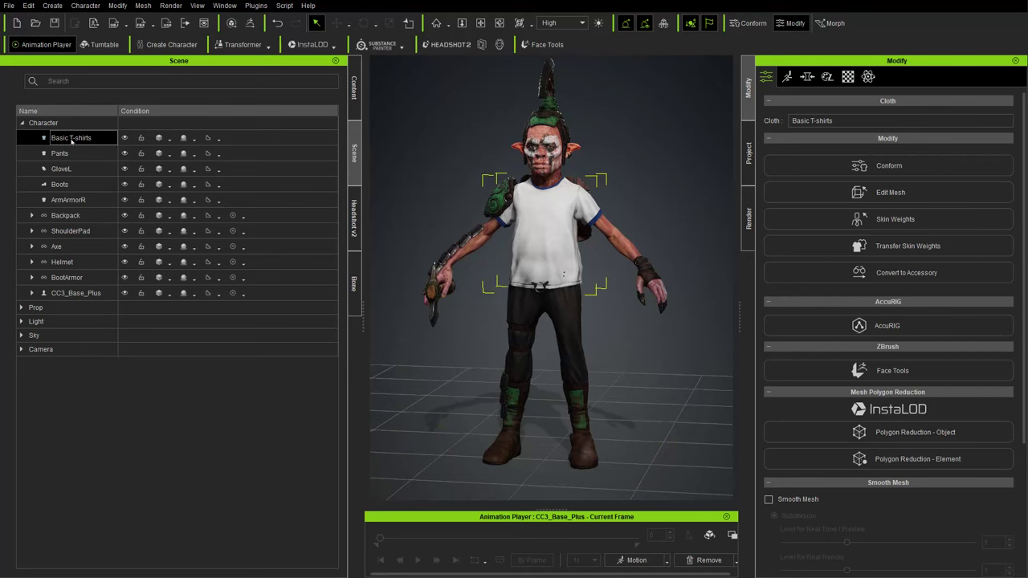
{"action": "key", "text": "Delete"}
Step: Apply the second goblin shirt, the one with the harness, from the custom library's Cloth/Shirts category to the goblin
{"action": "left_click", "coordinate": [355, 106]}
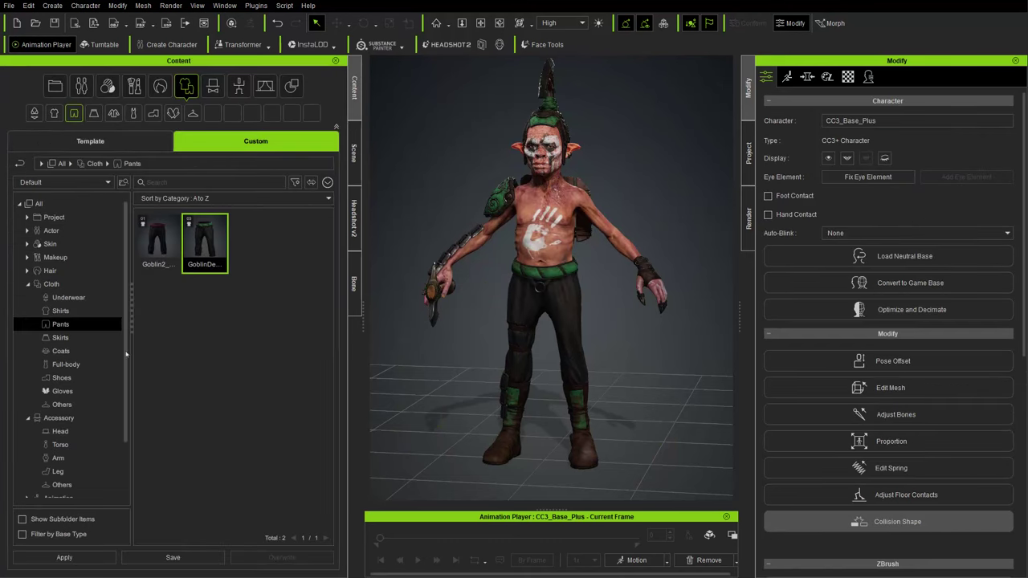
{"action": "left_click", "coordinate": [60, 310]}
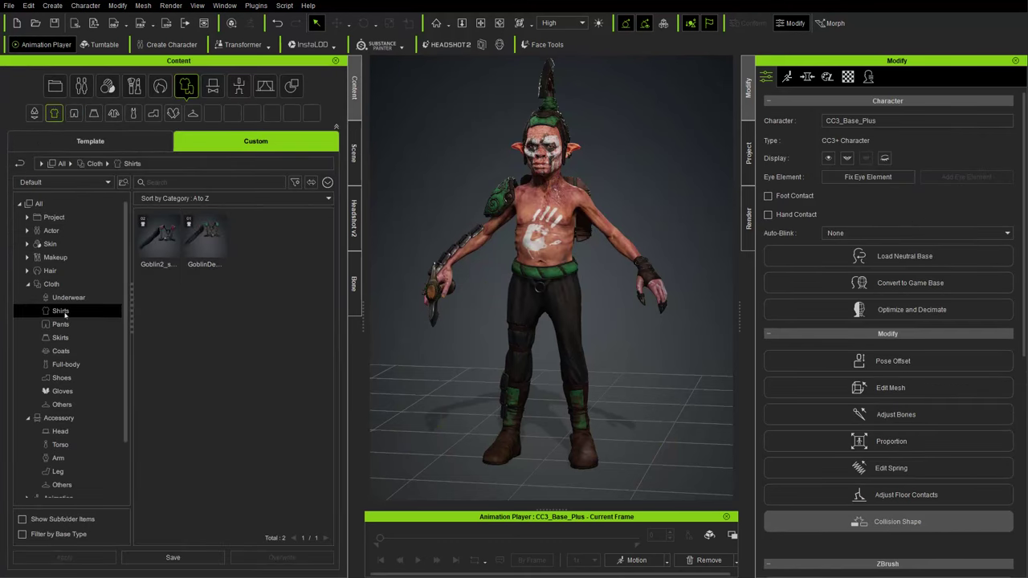
{"action": "left_click", "coordinate": [205, 241]}
{"action": "left_click", "coordinate": [64, 557]}
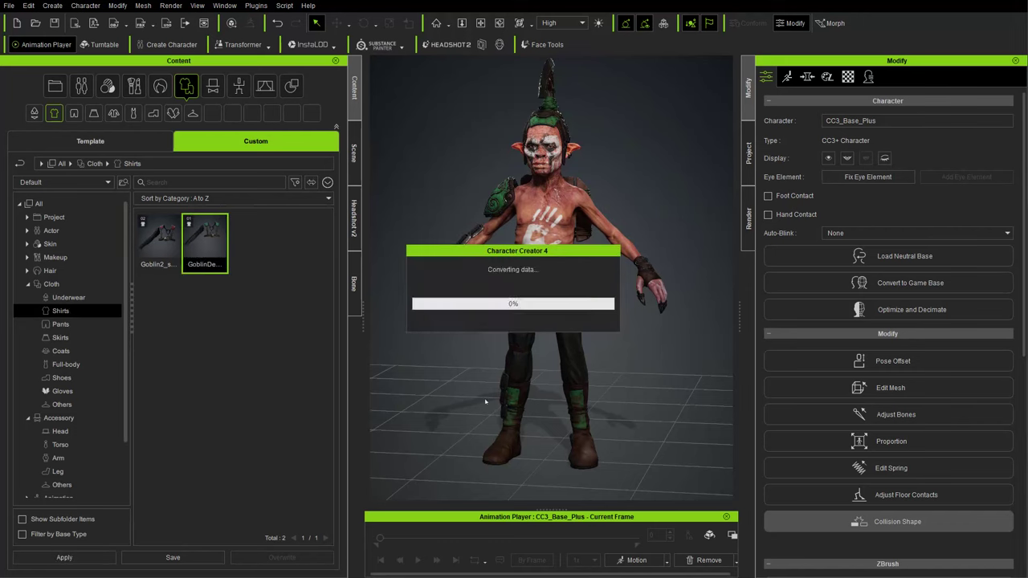
Step: Play the male acting motion Walk_M on the goblin and inspect the outfit from several angles
{"action": "left_click", "coordinate": [638, 561]}
{"action": "mouse_move", "coordinate": [645, 377]}
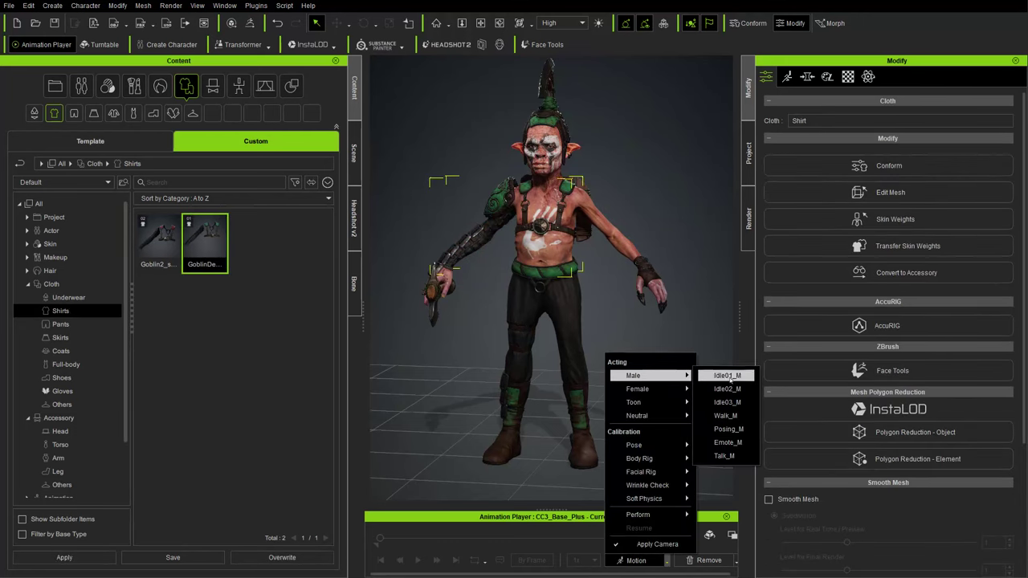
{"action": "left_click", "coordinate": [722, 415]}
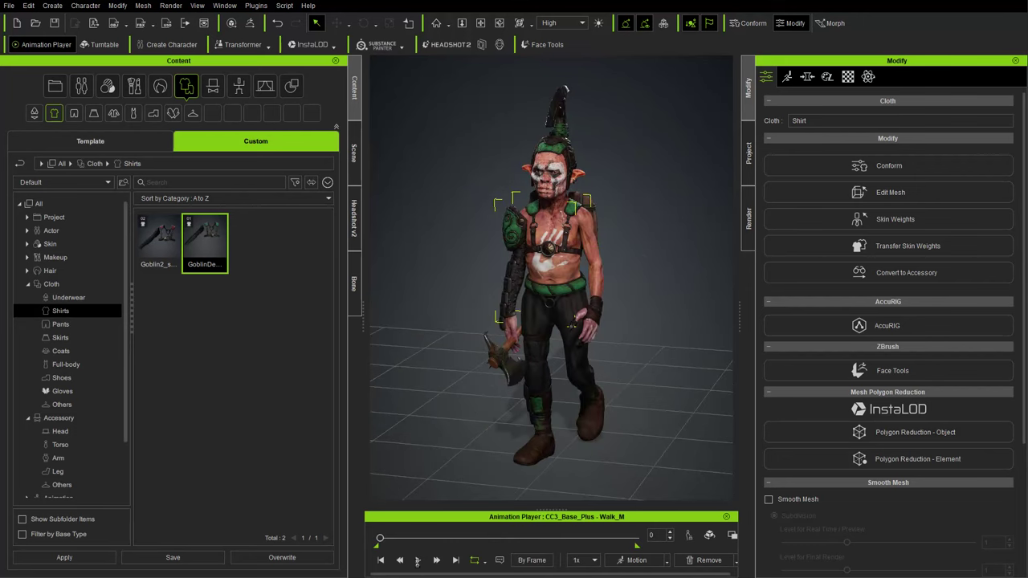
{"action": "left_click", "coordinate": [417, 560]}
{"action": "right_click_drag", "start_coordinate": [425, 256], "coordinate": [681, 247]}
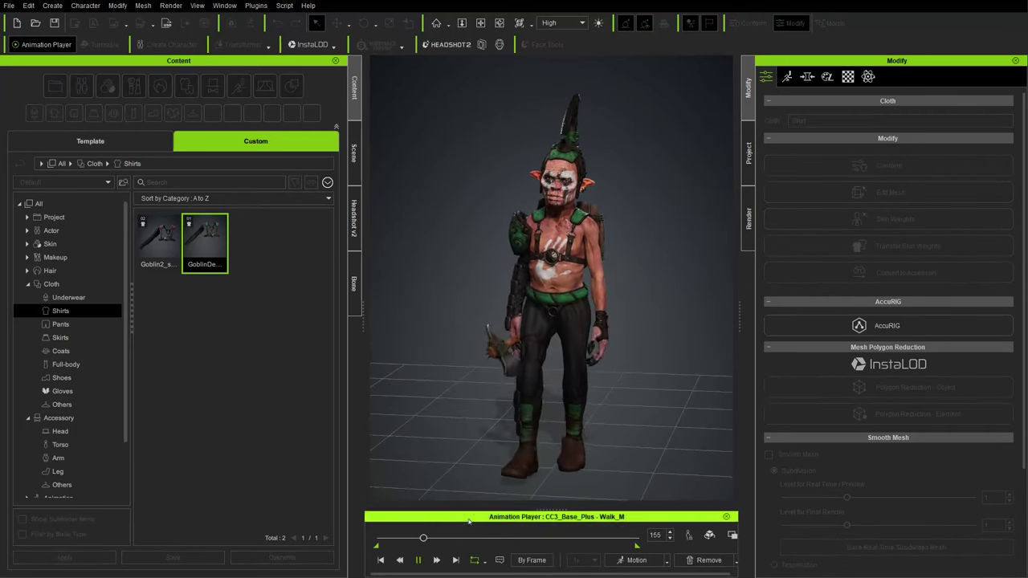
{"action": "left_click", "coordinate": [418, 559]}
{"action": "right_click_drag", "start_coordinate": [516, 386], "coordinate": [508, 362]}
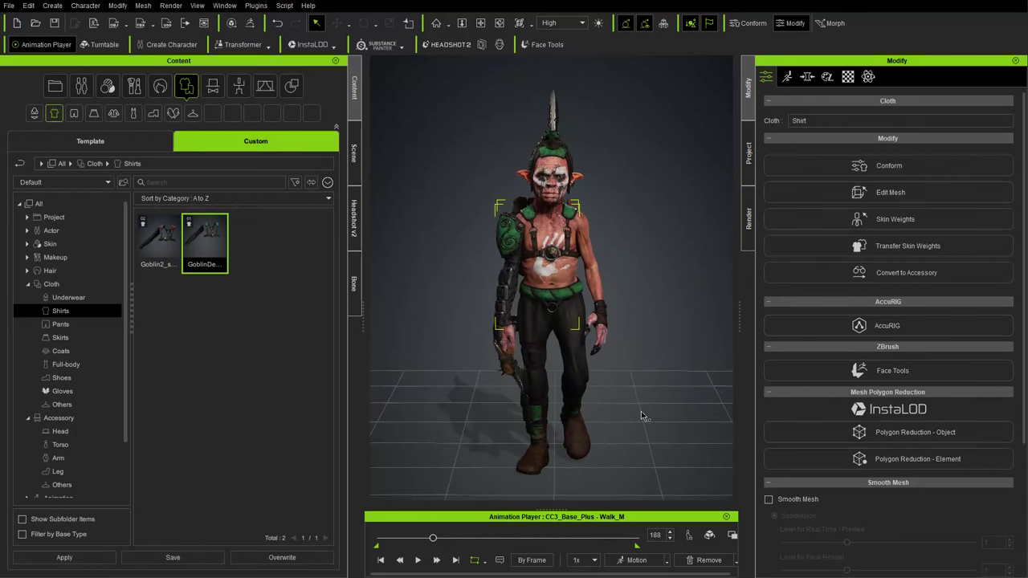
{"action": "right_click_drag", "start_coordinate": [643, 416], "coordinate": [571, 396]}
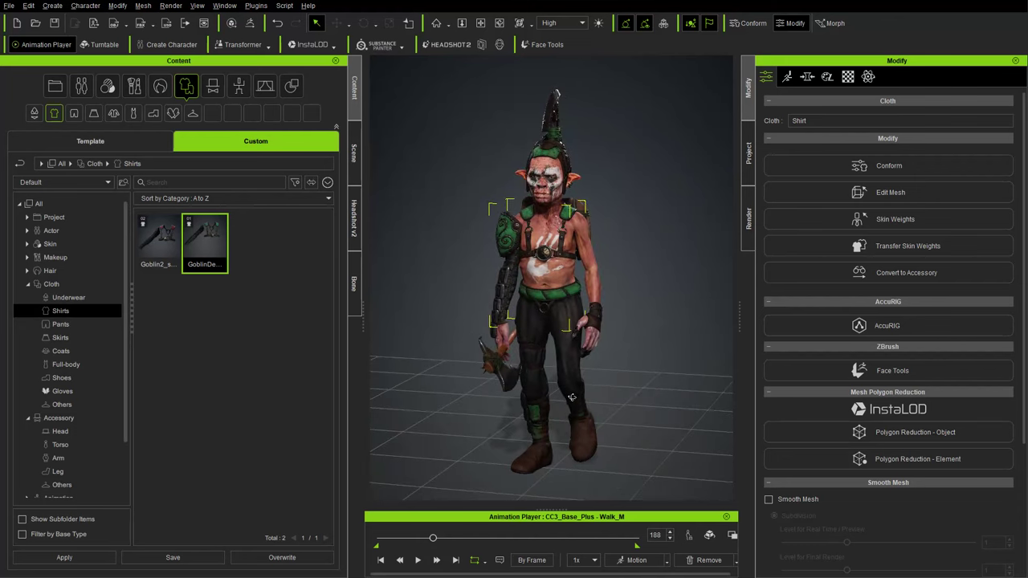
Step: Open the template library's Animation/Motion/Studio Mocap-Hero Motion/Single Handed folder
{"action": "left_click", "coordinate": [355, 153]}
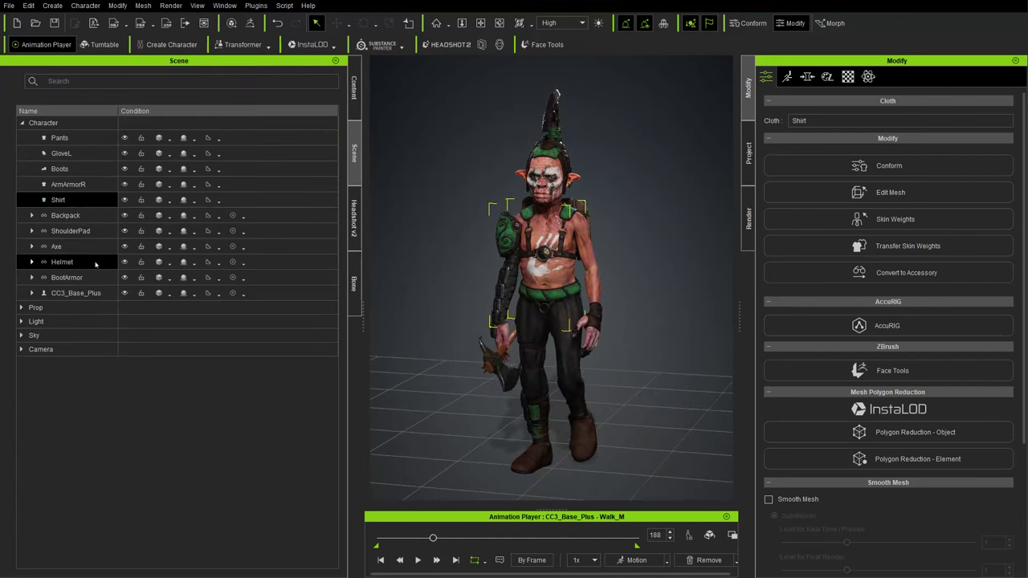
{"action": "left_click", "coordinate": [76, 246]}
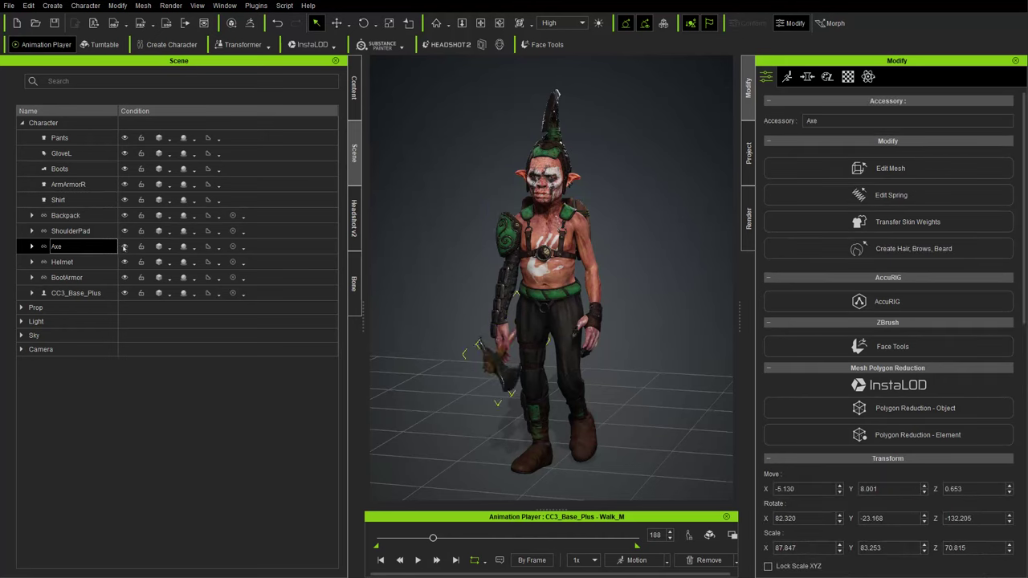
{"action": "left_click", "coordinate": [355, 89]}
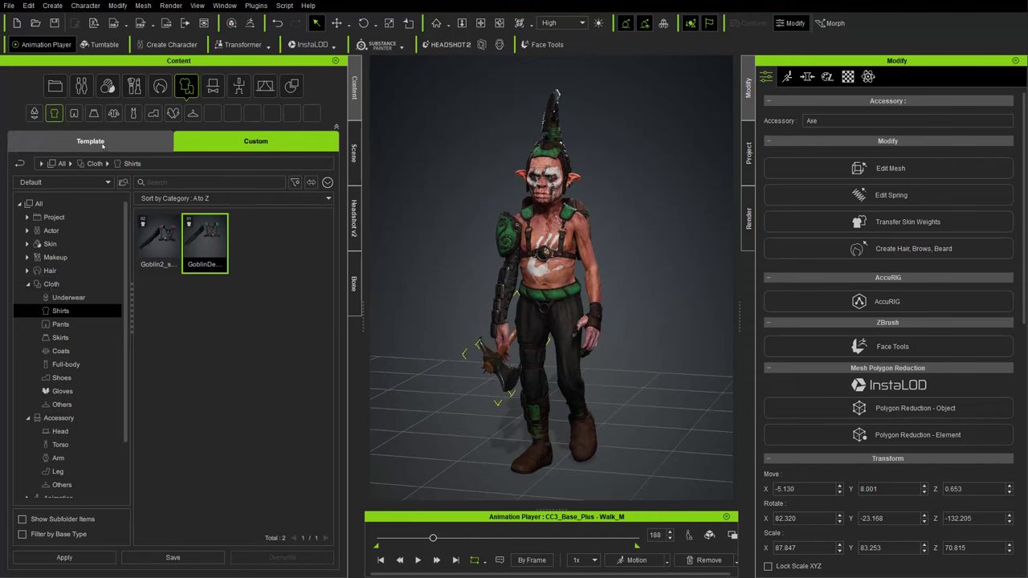
{"action": "left_click", "coordinate": [28, 298]}
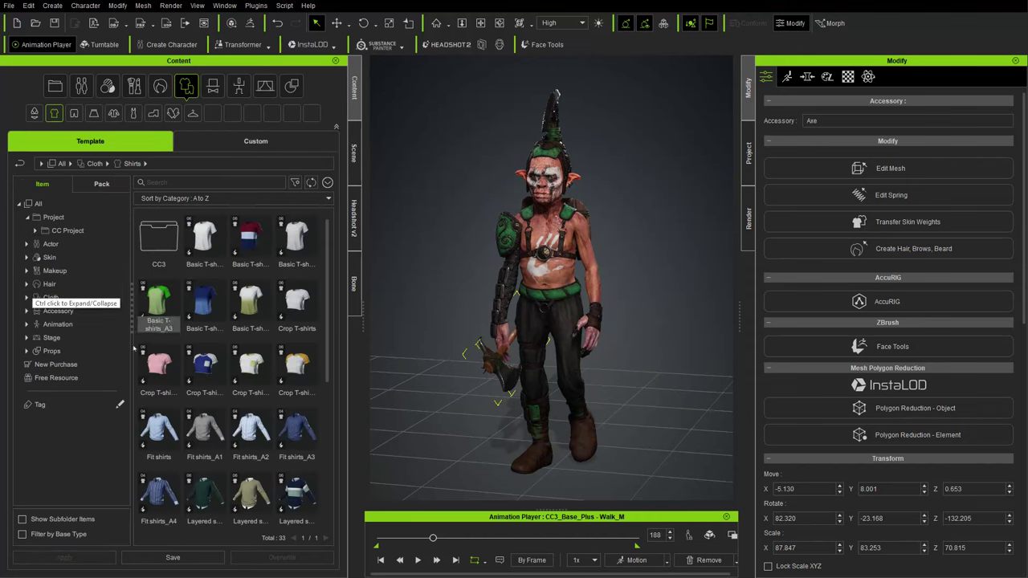
{"action": "left_click", "coordinate": [26, 325]}
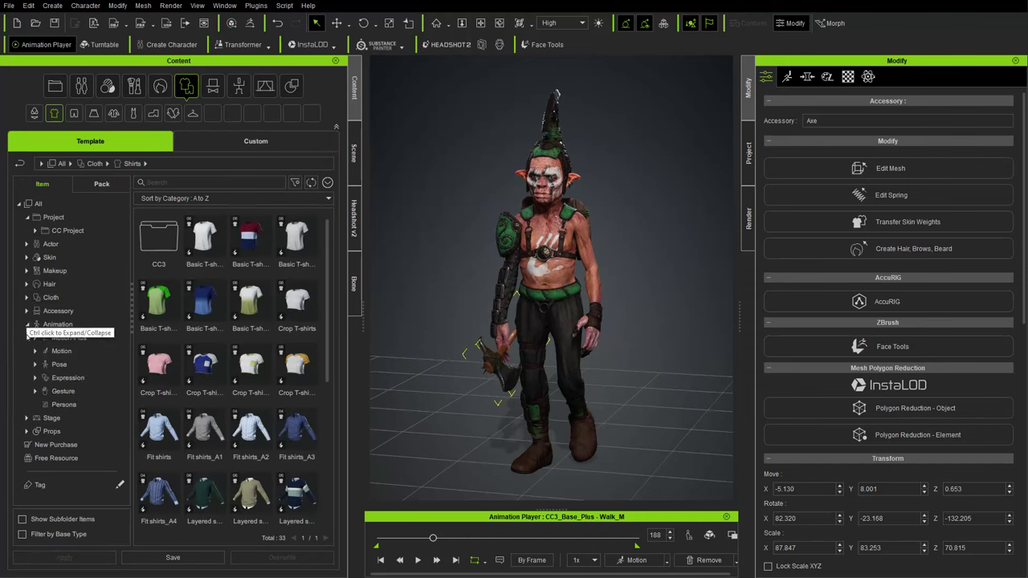
{"action": "left_click", "coordinate": [35, 338]}
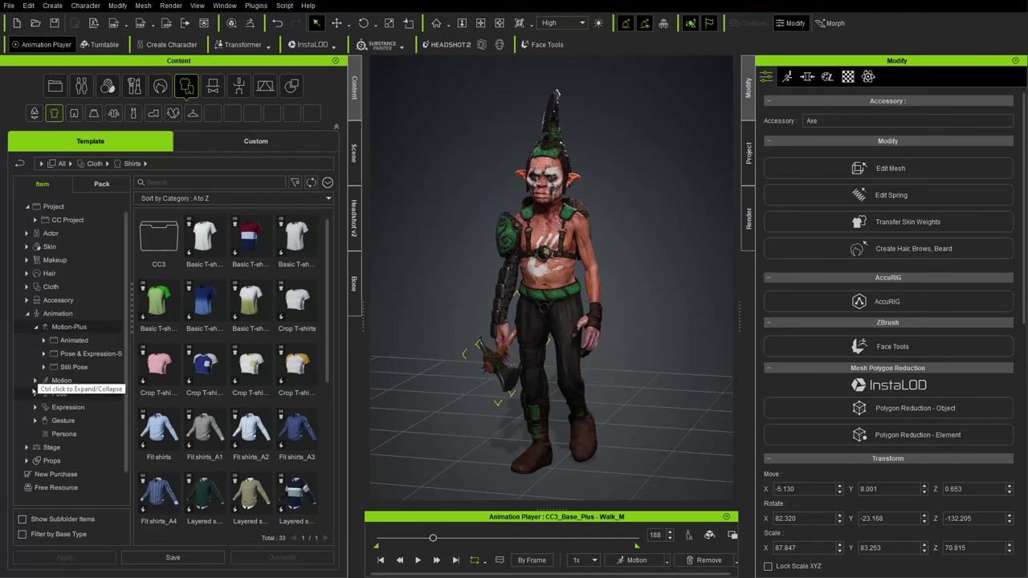
{"action": "left_click", "coordinate": [34, 381]}
{"action": "scroll", "coordinate": [34, 385], "scroll_direction": "down", "scroll_amount": 1}
{"action": "left_click", "coordinate": [65, 434]}
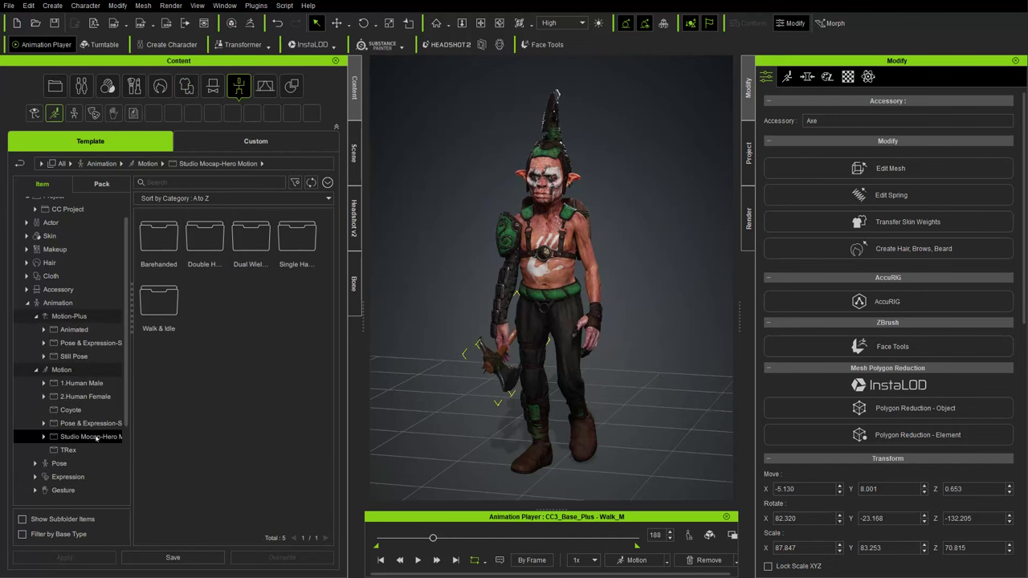
{"action": "double_click", "coordinate": [297, 237]}
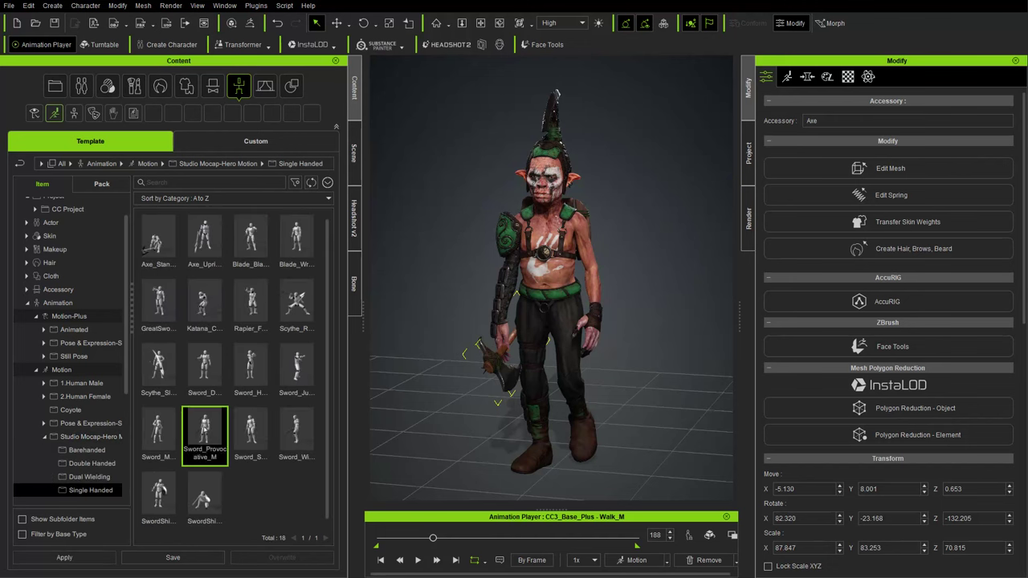
Step: Apply the Sword_Provocative_M motion to the CC3_Base_Plus character
{"action": "double_click", "coordinate": [198, 447]}
{"action": "left_click", "coordinate": [563, 313]}
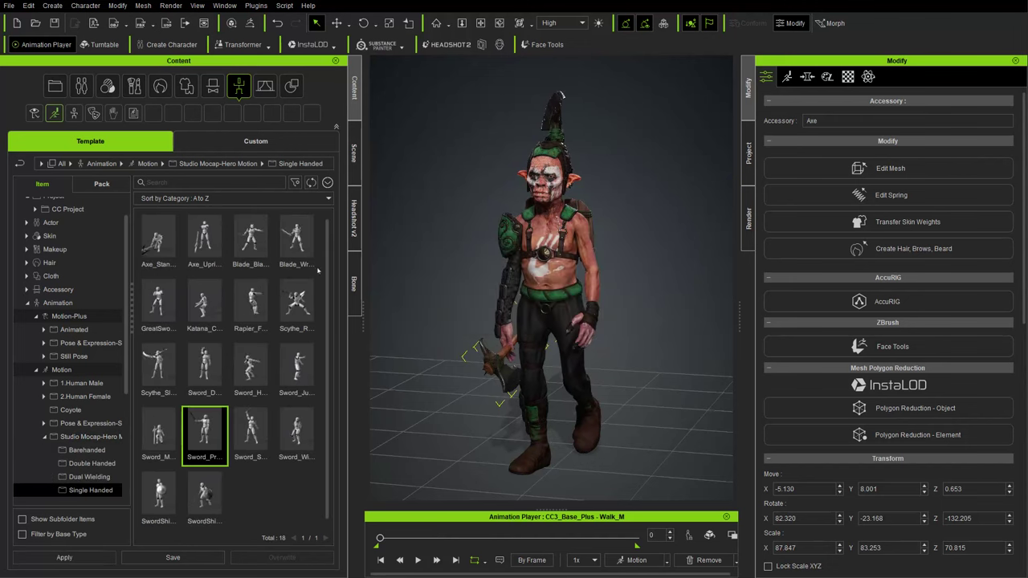
{"action": "left_click", "coordinate": [354, 148]}
{"action": "left_click", "coordinate": [77, 293]}
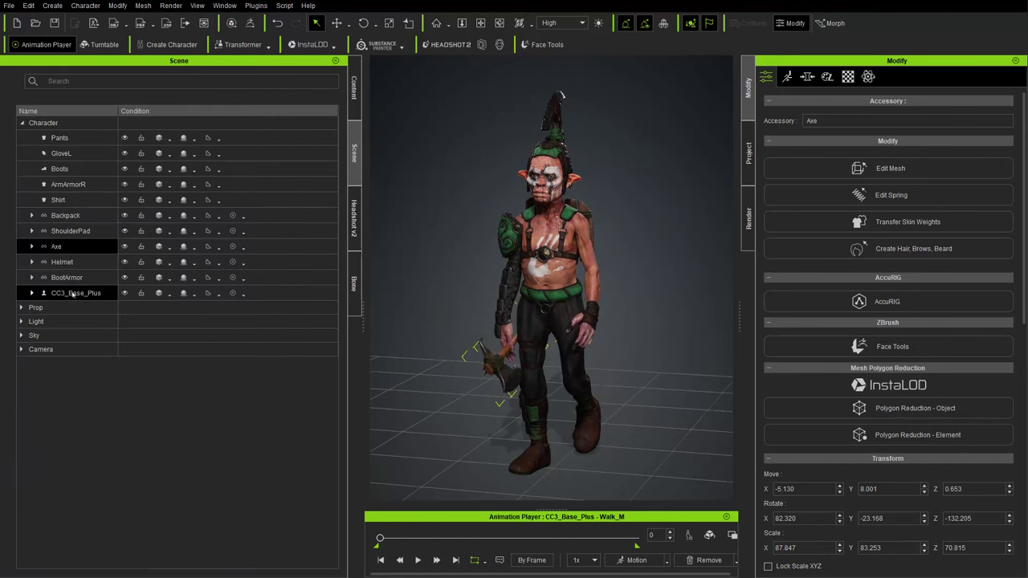
{"action": "left_click", "coordinate": [353, 92]}
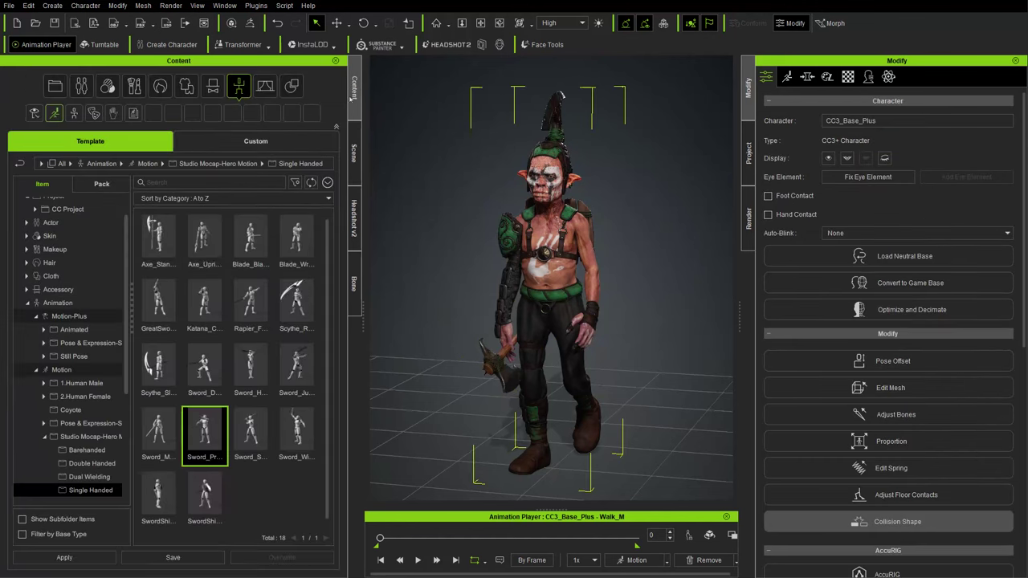
{"action": "double_click", "coordinate": [191, 436]}
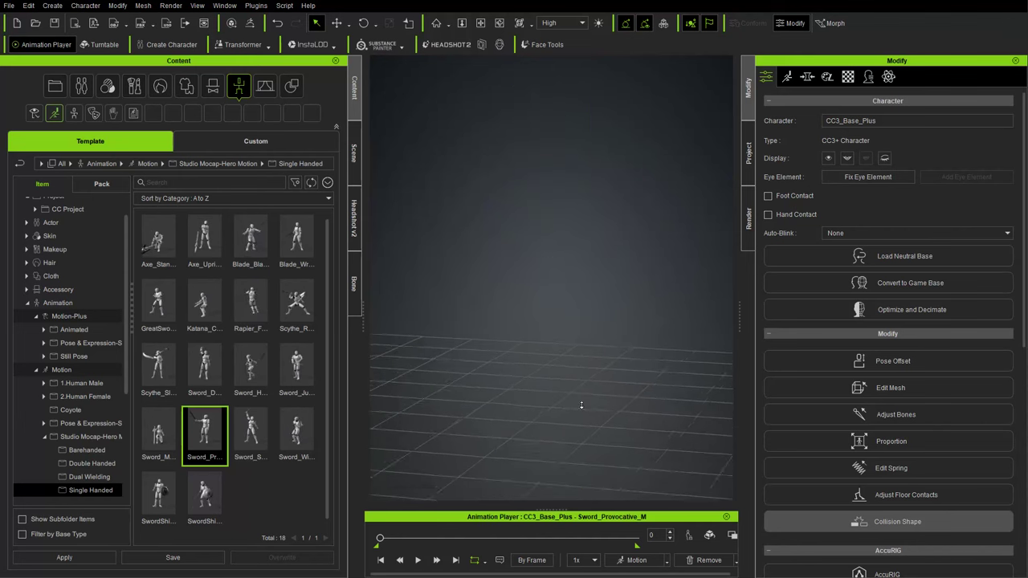
Step: Move the goblin back onto the floor grid and frame it in the viewport
{"action": "middle_click_drag", "start_coordinate": [422, 347], "coordinate": [652, 282]}
{"action": "right_click_drag", "start_coordinate": [652, 281], "coordinate": [606, 300]}
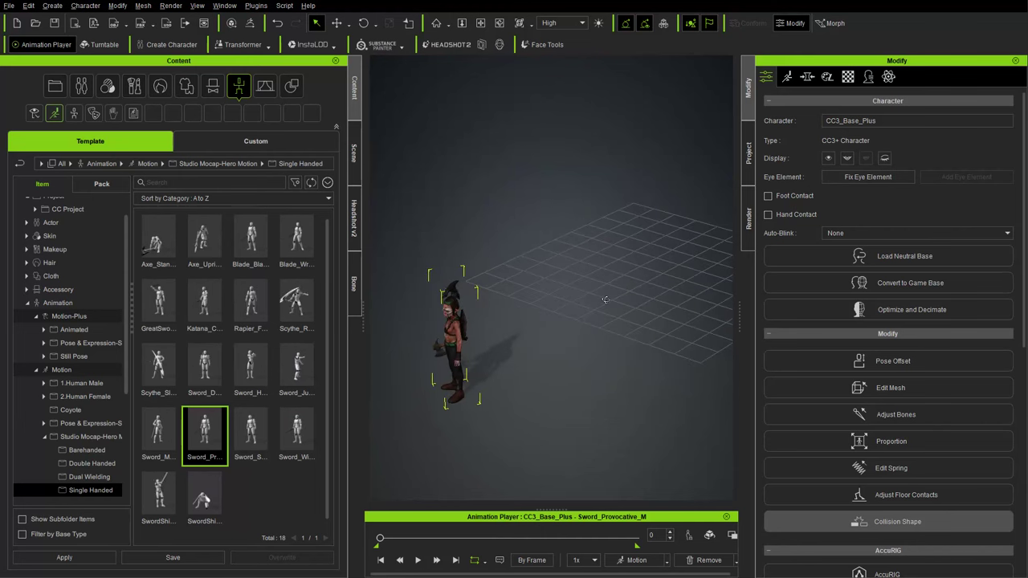
{"action": "left_click_drag", "start_coordinate": [543, 350], "coordinate": [702, 245]}
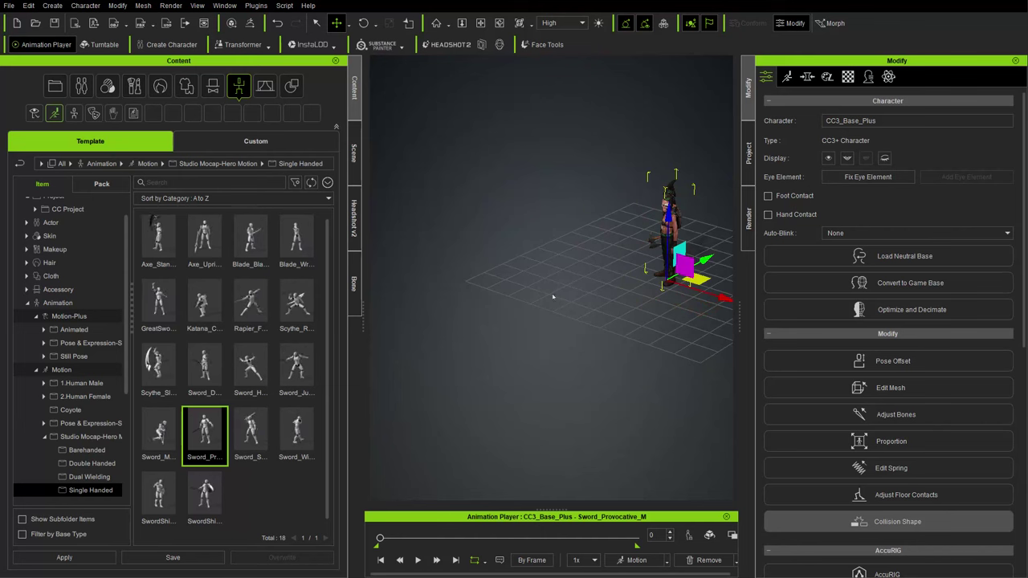
{"action": "key", "text": "f"}
{"action": "key", "text": "Home"}
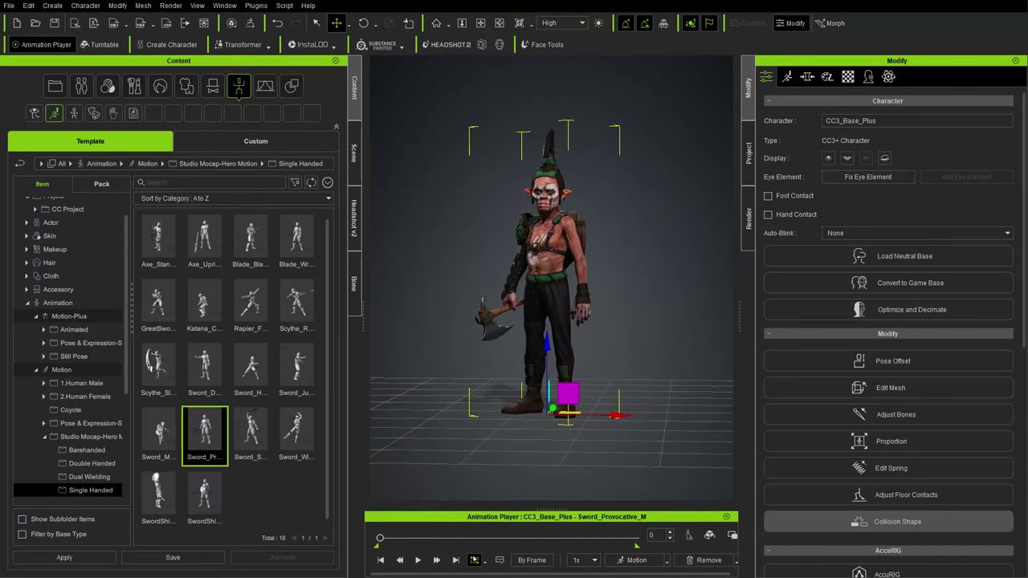
Step: Play the Sword_Provocative_M motion, switch playback to Realtime, and inspect the goblin's outfit and axe up close
{"action": "left_click", "coordinate": [418, 561]}
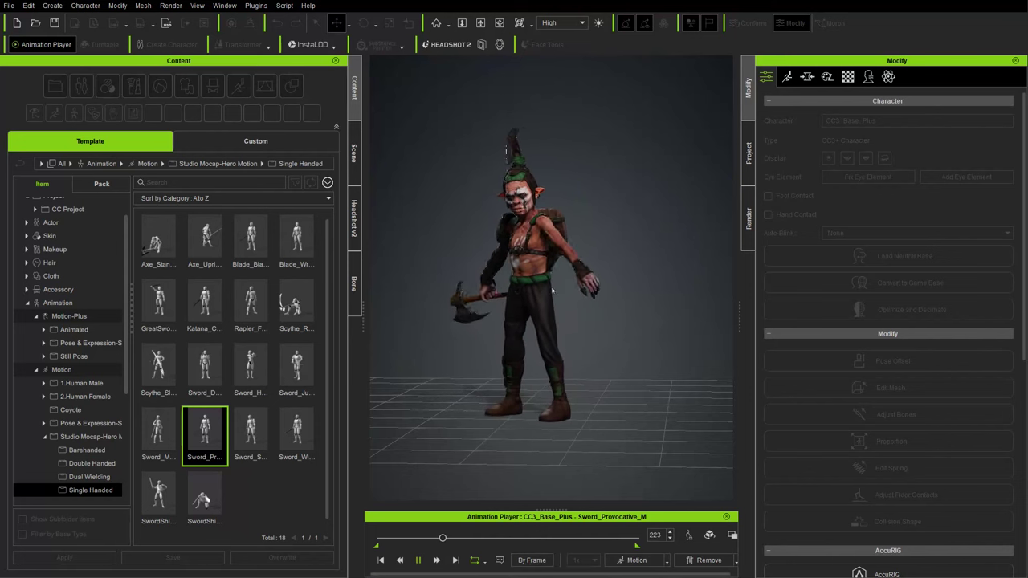
{"action": "left_click", "coordinate": [417, 560]}
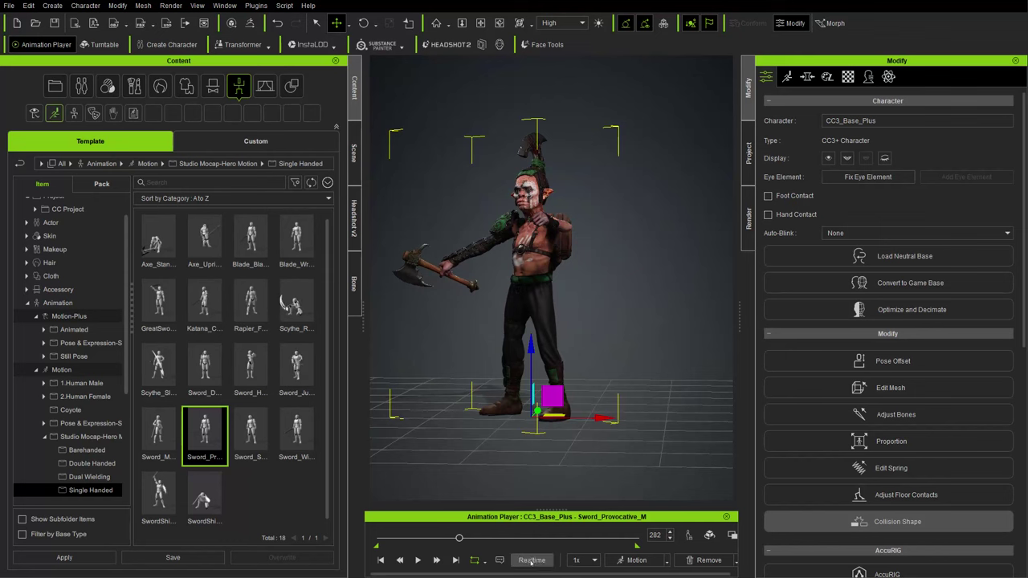
{"action": "left_click", "coordinate": [416, 559]}
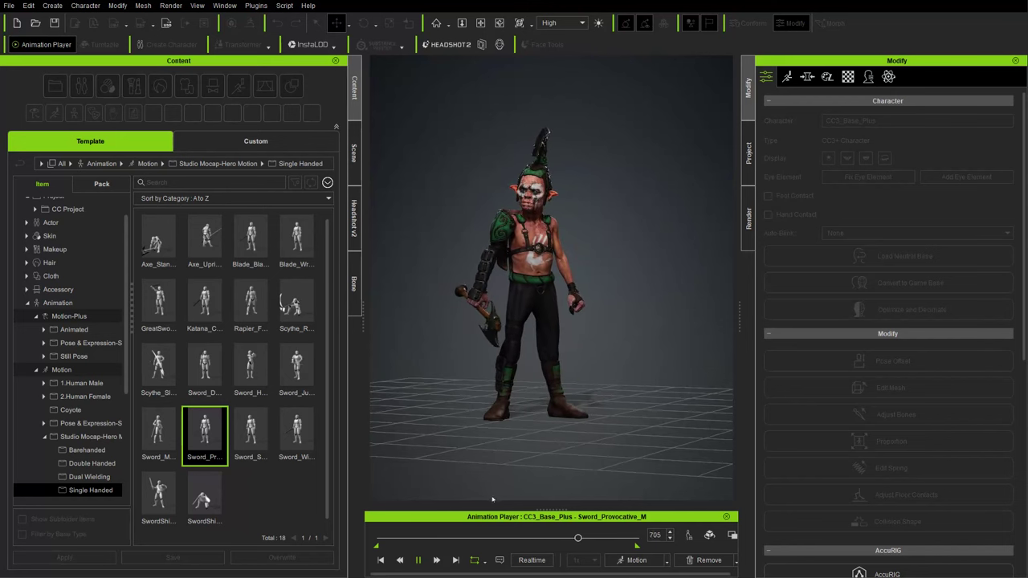
{"action": "left_click", "coordinate": [417, 560]}
{"action": "scroll", "coordinate": [458, 310], "scroll_direction": "up", "scroll_amount": 4}
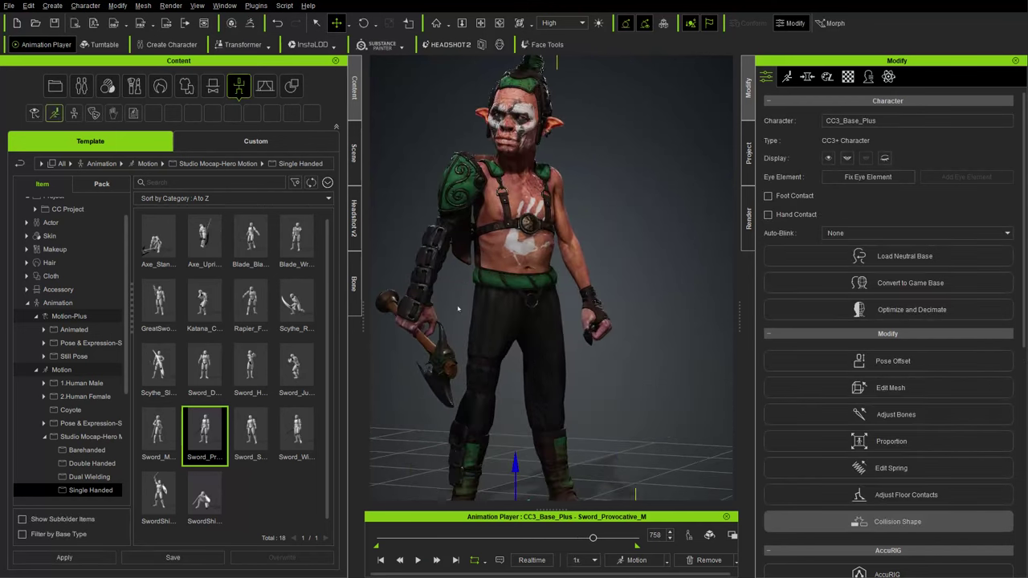
{"action": "middle_click_drag", "start_coordinate": [458, 310], "coordinate": [537, 241]}
{"action": "left_click", "coordinate": [354, 156]}
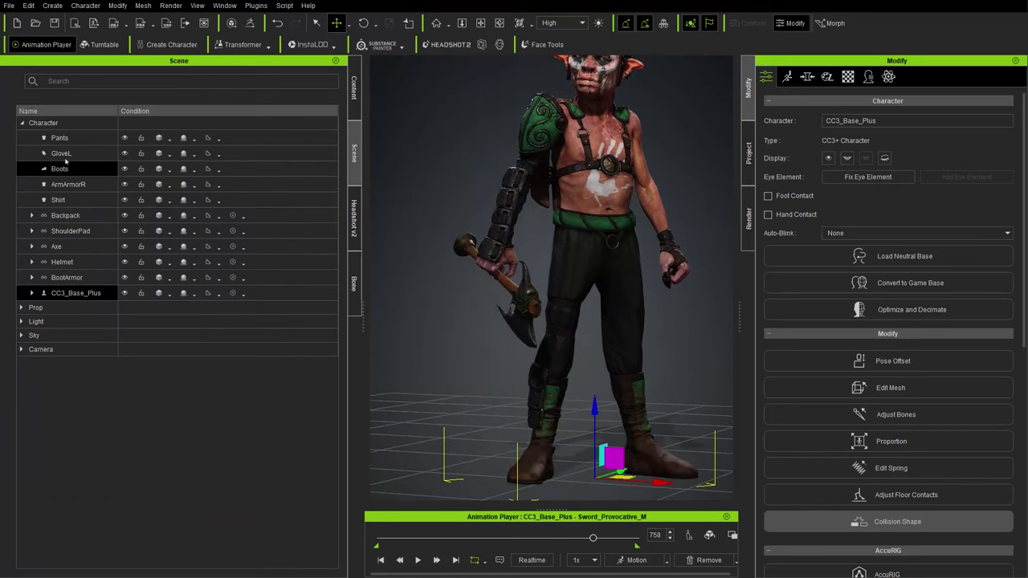
Step: Move and rotate the axe in the goblin's grip to about X -5.41, Y 5.41, Z -0.70, rotated about 88.7, -17.5, -157.8
{"action": "left_click", "coordinate": [238, 260]}
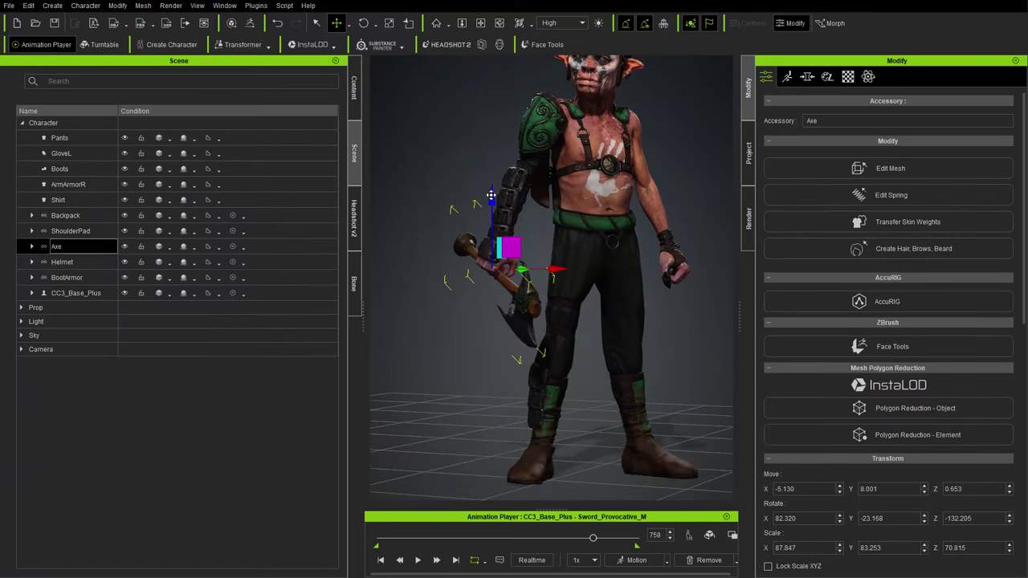
{"action": "left_click_drag", "start_coordinate": [497, 189], "coordinate": [496, 185]}
{"action": "right_click_drag", "start_coordinate": [482, 204], "coordinate": [434, 229]}
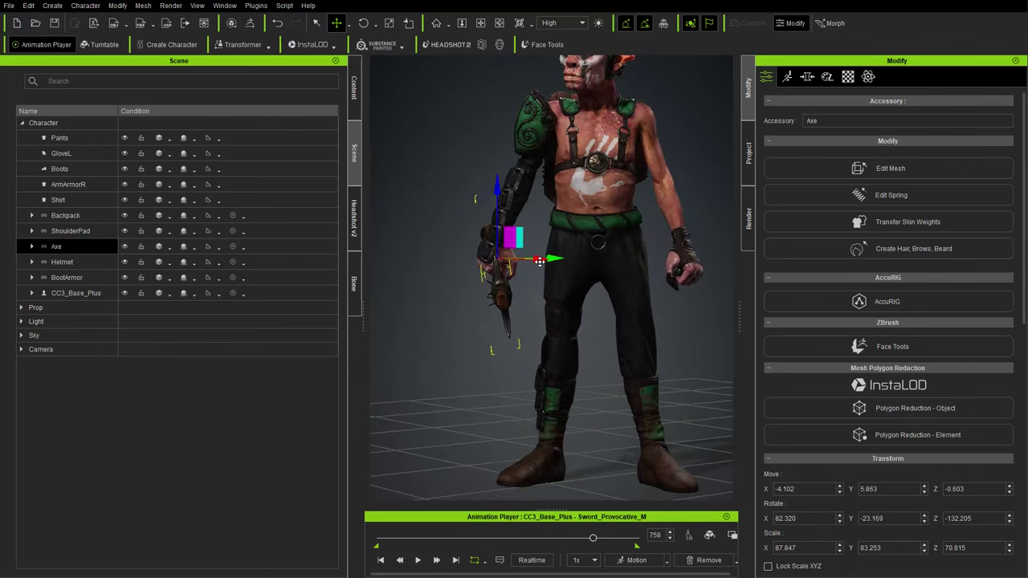
{"action": "right_click_drag", "start_coordinate": [557, 257], "coordinate": [552, 408]}
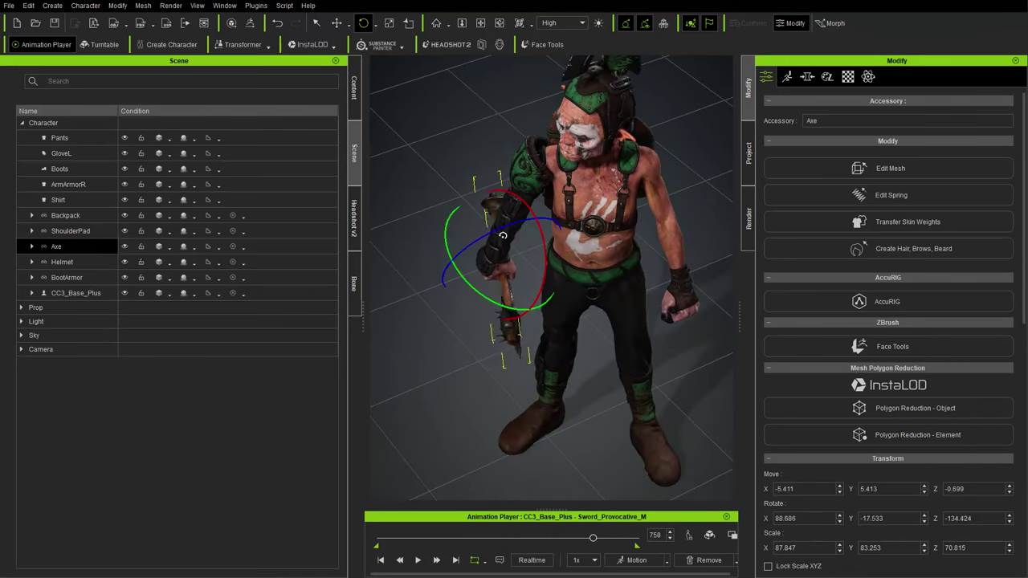
{"action": "right_click_drag", "start_coordinate": [578, 310], "coordinate": [554, 341]}
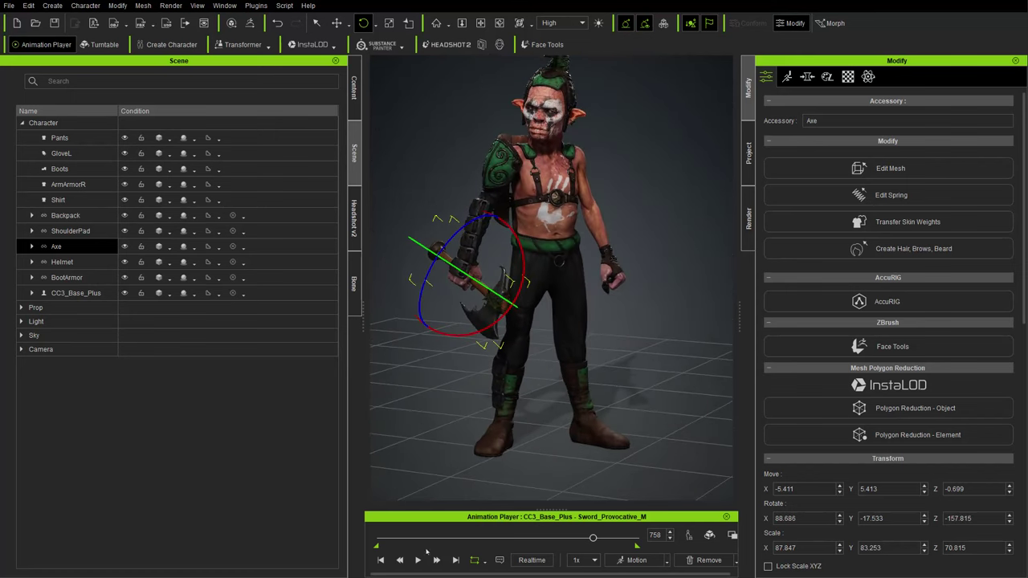
Step: Play the Sword_Provocative_M motion and inspect the axe's fit in the goblin's hand from another angle
{"action": "left_click", "coordinate": [417, 559]}
{"action": "left_click", "coordinate": [418, 559]}
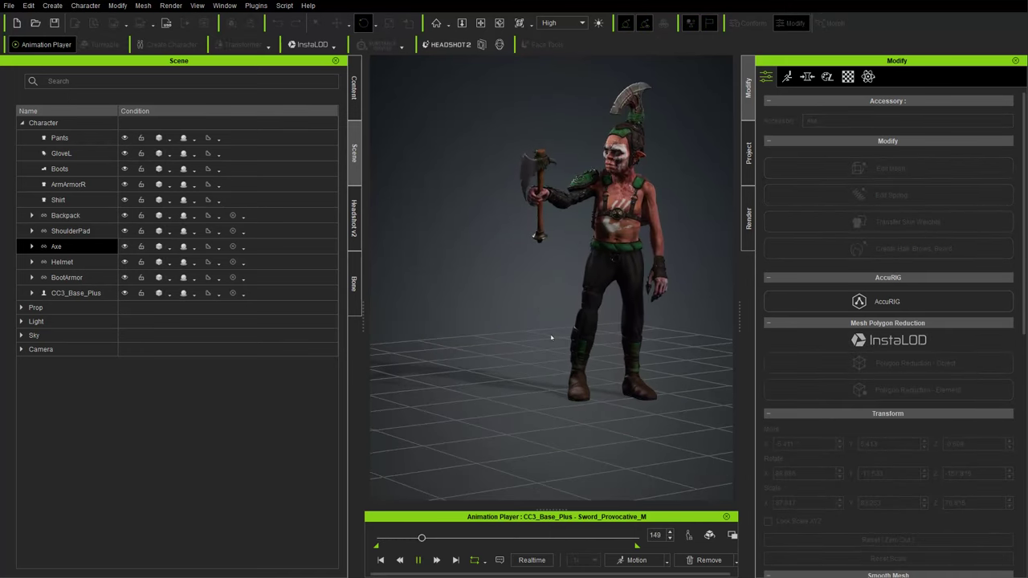
{"action": "right_click_drag", "start_coordinate": [551, 338], "coordinate": [590, 308]}
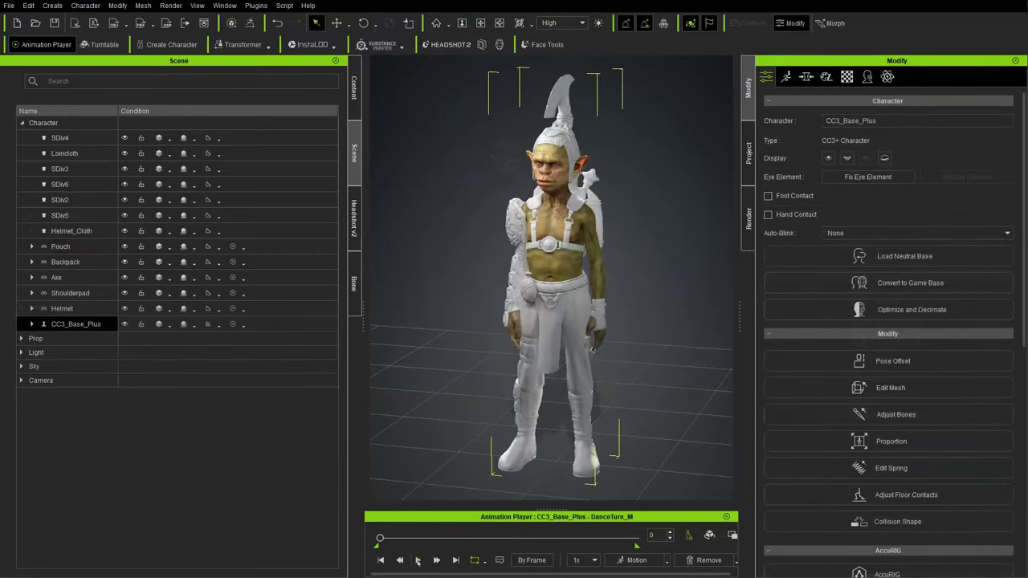
Step: Play the DanceTurn_M motion on the goblin in untextured white armor, and apply the D4_Angry expression from the 03-Angry style
{"action": "left_click", "coordinate": [417, 559]}
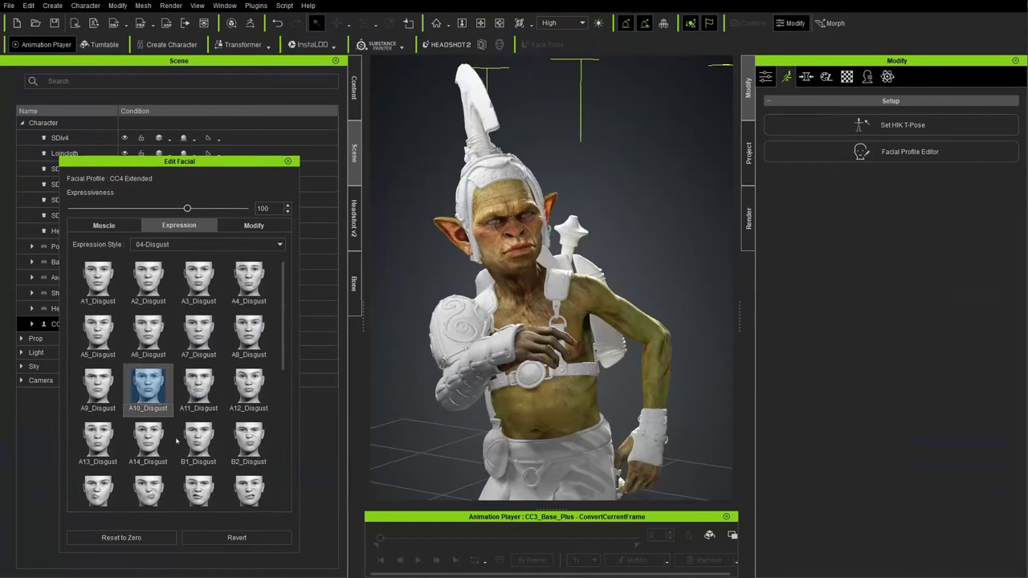
{"action": "scroll", "coordinate": [177, 385], "scroll_direction": "down", "scroll_amount": 1}
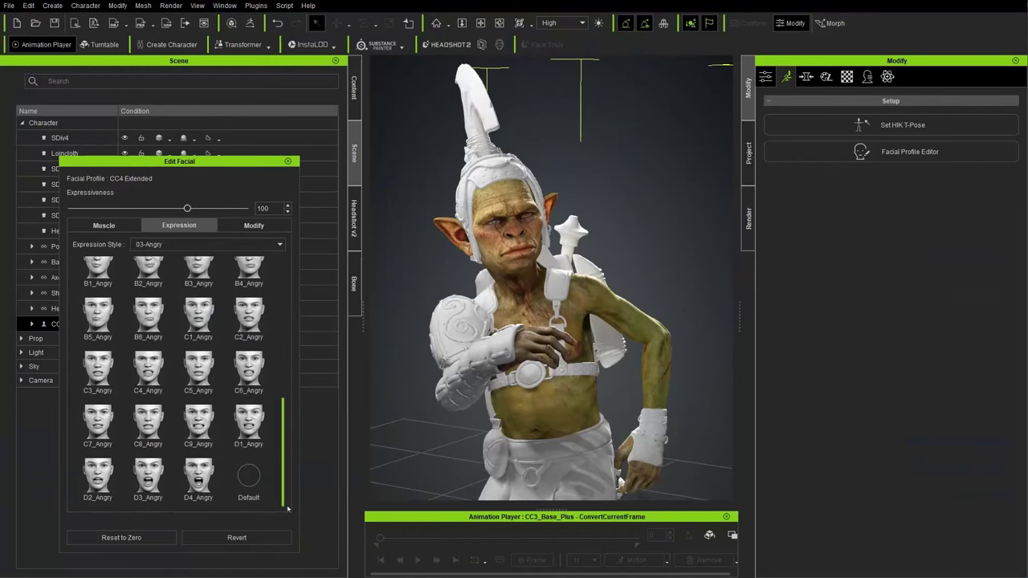
{"action": "left_click", "coordinate": [202, 477]}
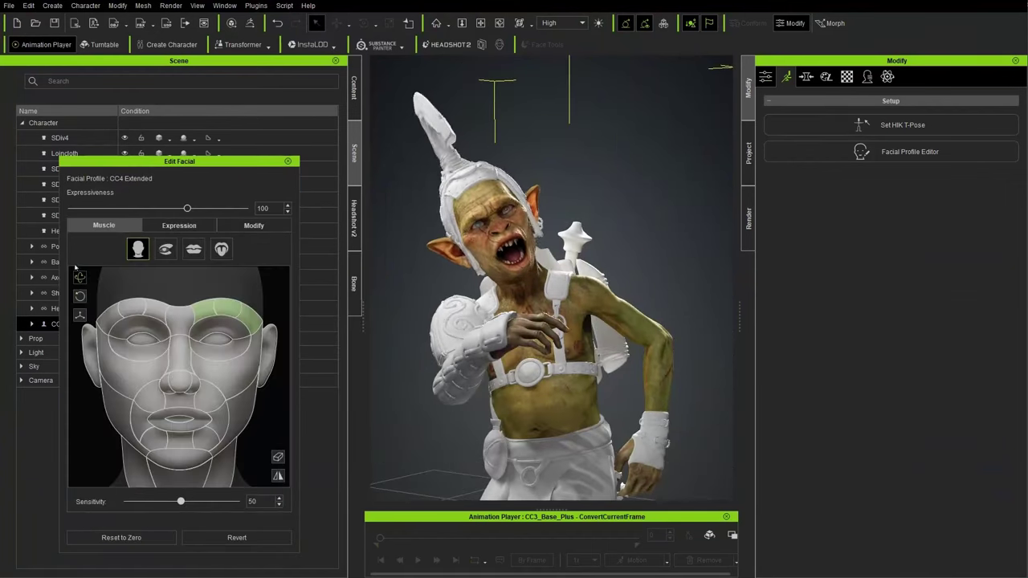